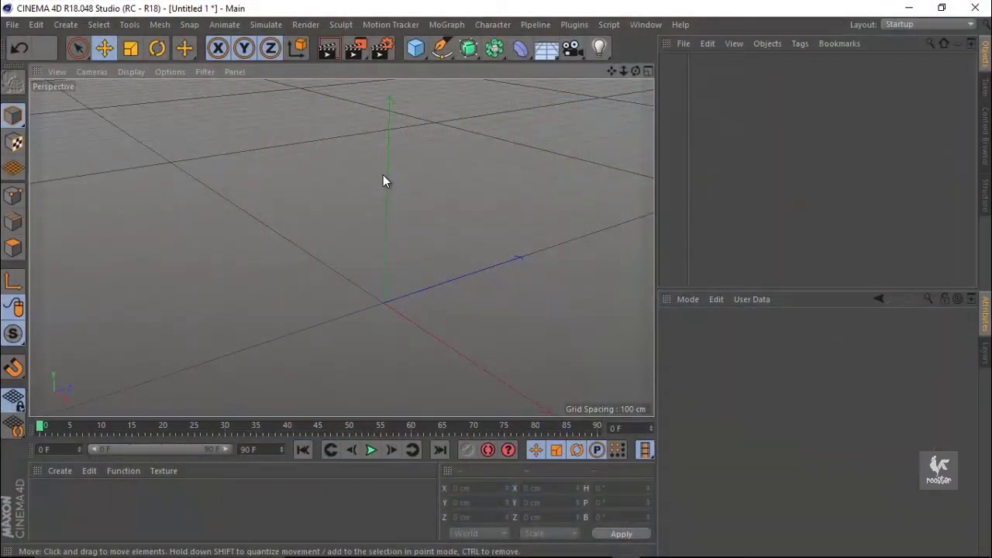
Step: Add a Plane and stretch its width out to about 20063 cm
{"action": "mouse_move", "coordinate": [323, 294]}
{"action": "left_mouse_down", "text": "alt"}
{"action": "mouse_move", "coordinate": [341, 246]}
{"action": "mouse_move", "coordinate": [348, 284]}
{"action": "mouse_move", "coordinate": [344, 264]}
{"action": "mouse_move", "coordinate": [368, 273]}
{"action": "left_mouse_up", "text": "alt"}
{"action": "middle_click_drag", "start_coordinate": [368, 273], "coordinate": [446, 256], "text": "alt"}
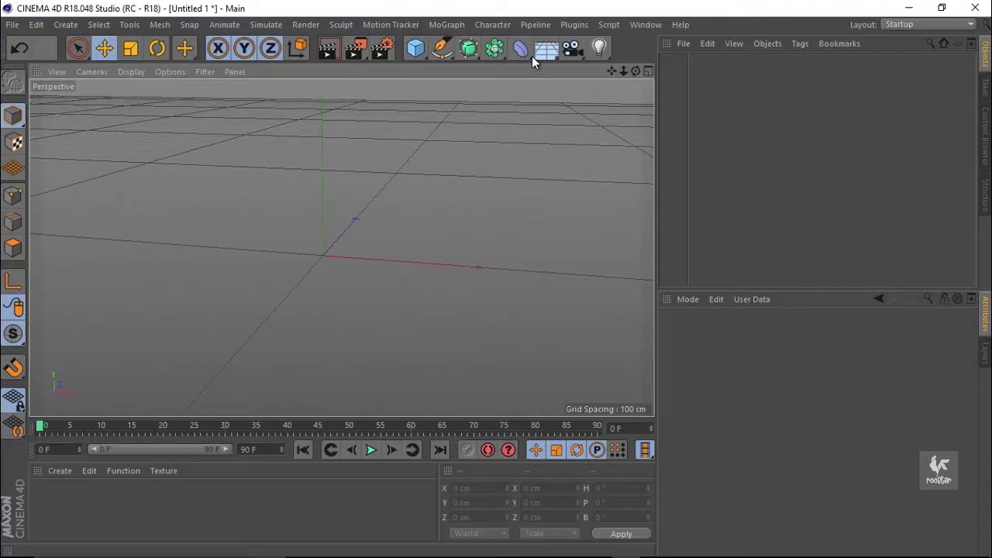
{"action": "mouse_move", "coordinate": [414, 58]}
{"action": "left_mouse_down"}
{"action": "mouse_move", "coordinate": [472, 106]}
{"action": "mouse_move", "coordinate": [527, 96]}
{"action": "left_mouse_up"}
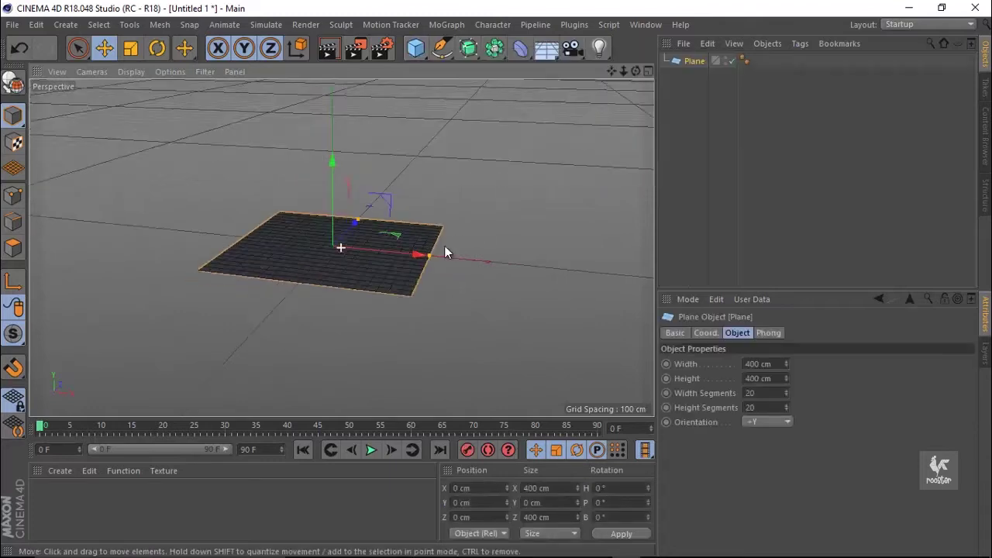
{"action": "scroll", "coordinate": [338, 275], "scroll_direction": "down", "scroll_amount": 3}
{"action": "scroll", "coordinate": [377, 274], "scroll_direction": "down", "scroll_amount": 2}
{"action": "mouse_move", "coordinate": [377, 275]}
{"action": "left_mouse_down"}
{"action": "mouse_move", "coordinate": [443, 328]}
{"action": "mouse_move", "coordinate": [500, 331]}
{"action": "left_mouse_up"}
{"action": "scroll", "coordinate": [499, 331], "scroll_direction": "down", "scroll_amount": 4}
{"action": "scroll", "coordinate": [445, 293], "scroll_direction": "down", "scroll_amount": 2}
{"action": "scroll", "coordinate": [477, 318], "scroll_direction": "down", "scroll_amount": 1}
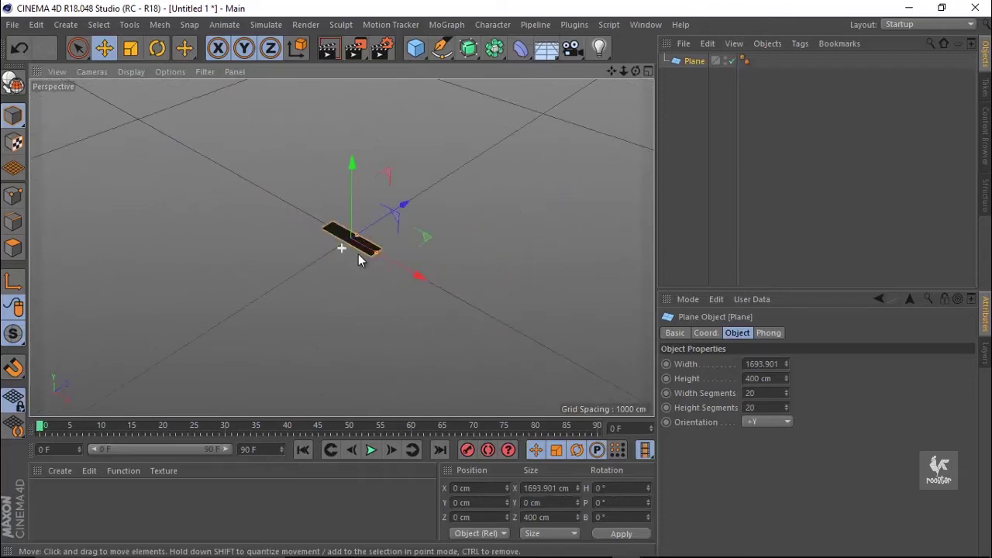
{"action": "mouse_move", "coordinate": [375, 257]}
{"action": "left_mouse_down"}
{"action": "mouse_move", "coordinate": [463, 314]}
{"action": "mouse_move", "coordinate": [634, 388]}
{"action": "left_mouse_up"}
{"action": "left_click_drag", "start_coordinate": [501, 288], "coordinate": [498, 284]}
Step: Pull out the plane's depth and widen it to about 30562 × 26230 cm
{"action": "left_click_drag", "start_coordinate": [361, 237], "coordinate": [550, 133]}
{"action": "scroll", "coordinate": [466, 200], "scroll_direction": "down", "scroll_amount": 2}
{"action": "scroll", "coordinate": [355, 164], "scroll_direction": "down", "scroll_amount": 2}
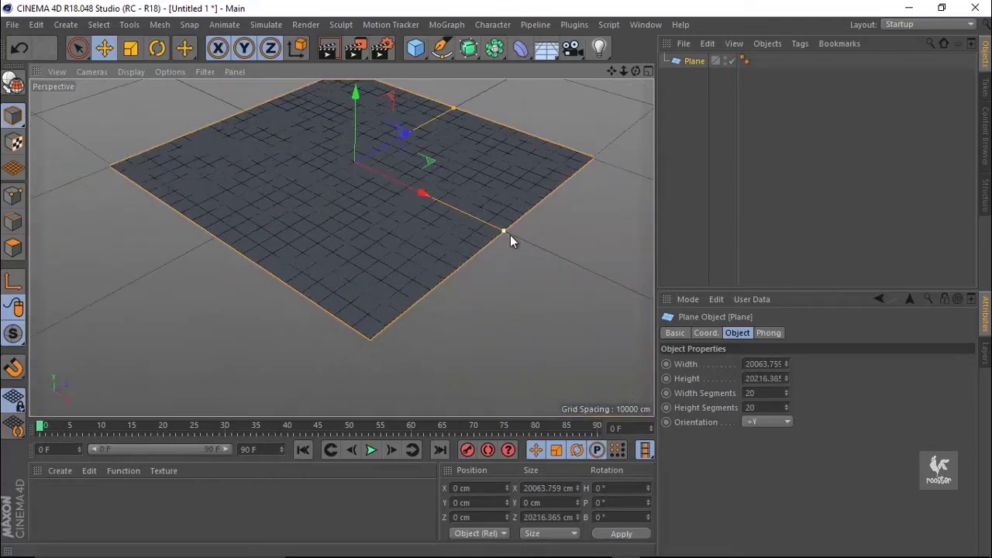
{"action": "left_click_drag", "start_coordinate": [510, 236], "coordinate": [602, 283]}
{"action": "mouse_move", "coordinate": [456, 111]}
{"action": "left_mouse_down"}
{"action": "mouse_move", "coordinate": [488, 102]}
{"action": "mouse_move", "coordinate": [487, 115]}
{"action": "left_mouse_up"}
{"action": "mouse_move", "coordinate": [486, 115]}
{"action": "left_mouse_down", "text": "alt"}
{"action": "mouse_move", "coordinate": [177, 307]}
{"action": "mouse_move", "coordinate": [285, 271]}
{"action": "mouse_move", "coordinate": [325, 319]}
{"action": "mouse_move", "coordinate": [314, 290]}
{"action": "mouse_move", "coordinate": [307, 388]}
{"action": "mouse_move", "coordinate": [337, 277]}
{"action": "left_mouse_up", "text": "alt"}
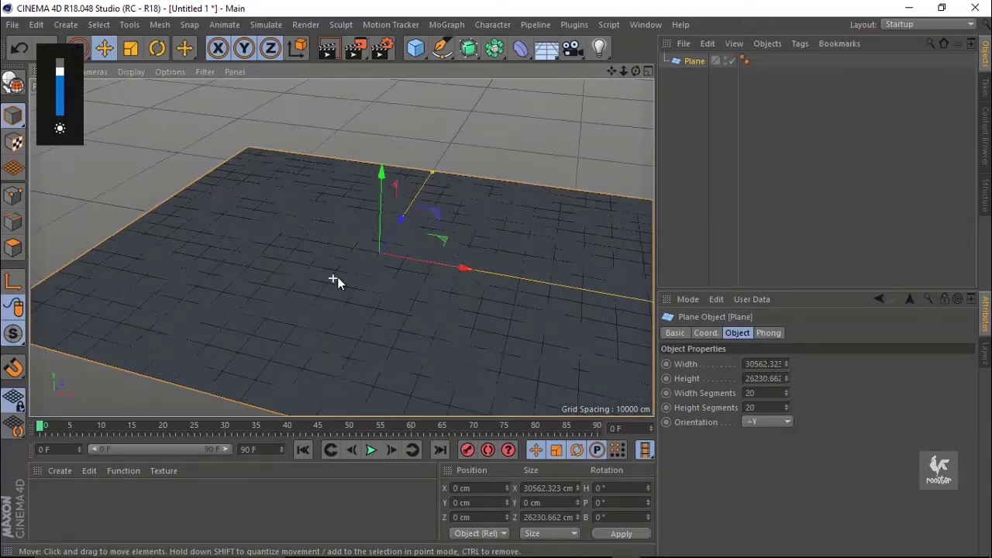
Step: Rename the plane to 'sea'
{"action": "left_click", "coordinate": [492, 161]}
{"action": "left_click", "coordinate": [694, 61]}
{"action": "double_click", "coordinate": [696, 60]}
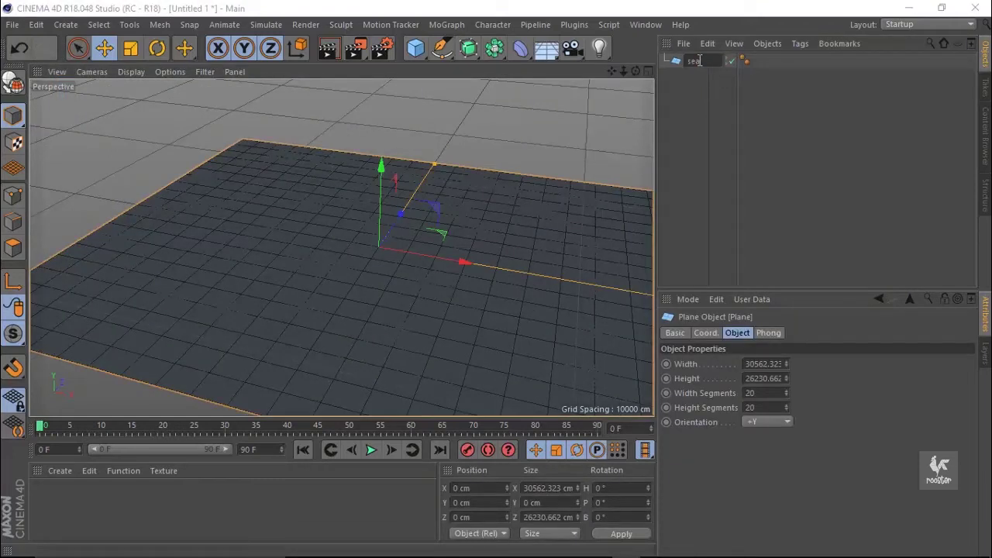
{"action": "key", "text": "Return"}
Step: Add a Cube, scale it up to about 298.6 cm and move it back along Z
{"action": "left_click", "coordinate": [429, 86]}
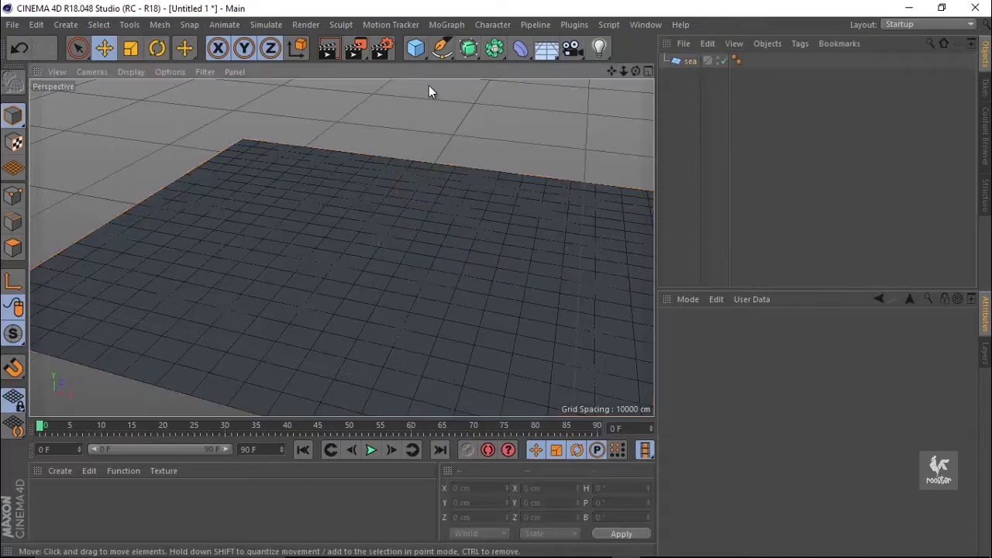
{"action": "left_click_drag", "start_coordinate": [415, 47], "coordinate": [548, 68]}
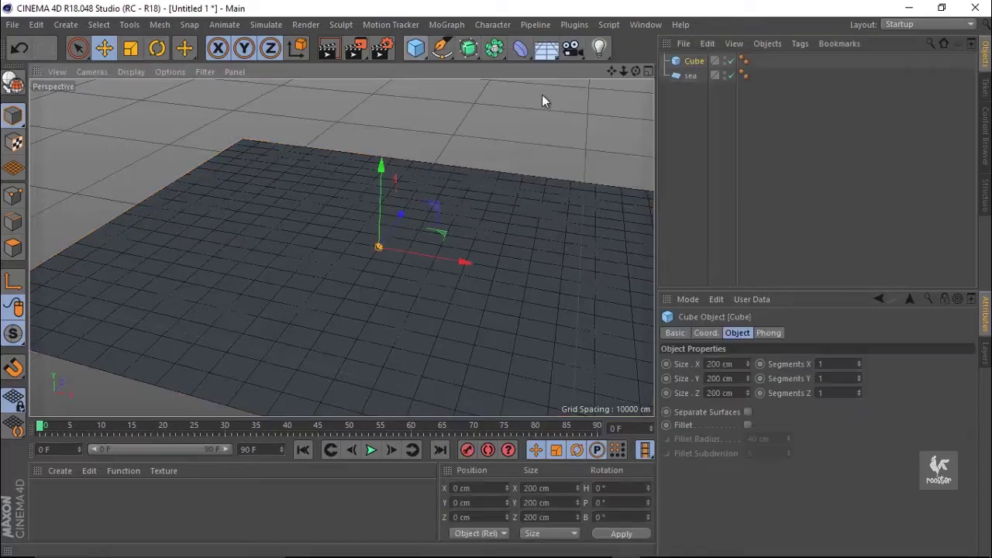
{"action": "left_click_drag", "start_coordinate": [409, 235], "coordinate": [656, 168]}
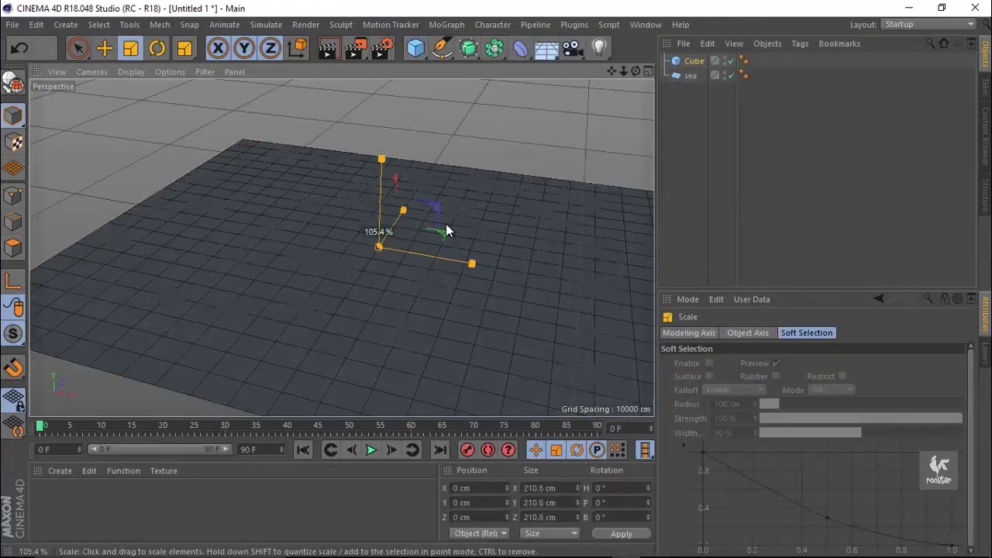
{"action": "left_click_drag", "start_coordinate": [400, 221], "coordinate": [292, 345]}
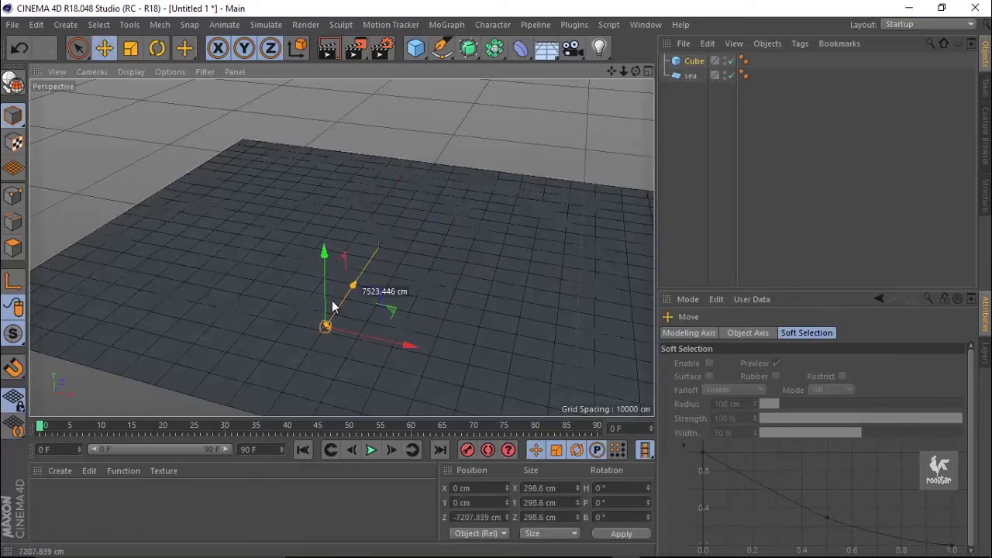
Step: Stretch the cube to about 840 × 987 × 840 cm
{"action": "scroll", "coordinate": [537, 300], "scroll_direction": "up", "scroll_amount": 5}
{"action": "scroll", "coordinate": [429, 328], "scroll_direction": "up", "scroll_amount": 3}
{"action": "mouse_move", "coordinate": [430, 328]}
{"action": "left_mouse_down", "text": "alt"}
{"action": "mouse_move", "coordinate": [348, 309]}
{"action": "mouse_move", "coordinate": [321, 281]}
{"action": "mouse_move", "coordinate": [320, 233]}
{"action": "left_mouse_up", "text": "alt"}
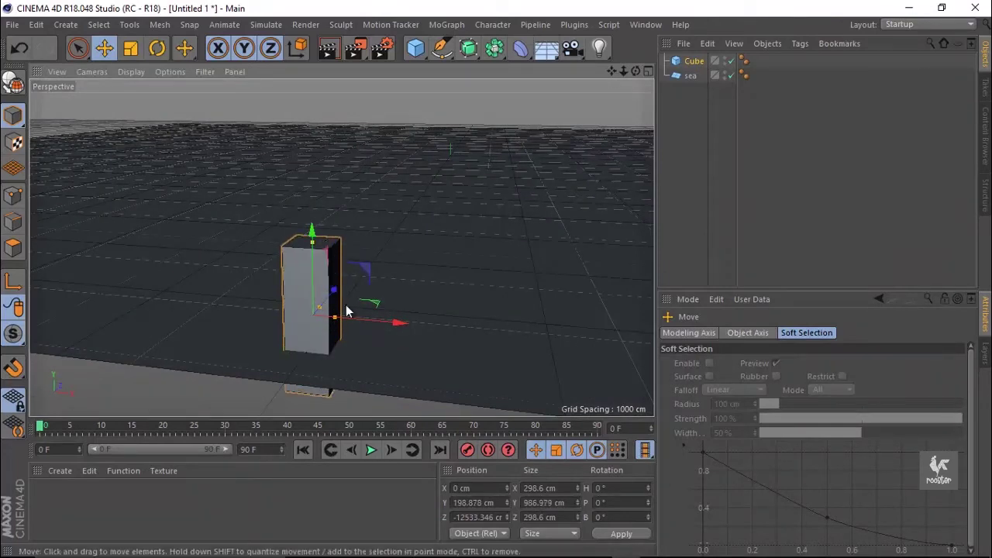
{"action": "mouse_move", "coordinate": [343, 315]}
{"action": "left_mouse_down"}
{"action": "mouse_move", "coordinate": [392, 316]}
{"action": "mouse_move", "coordinate": [295, 342]}
{"action": "mouse_move", "coordinate": [350, 286]}
{"action": "mouse_move", "coordinate": [418, 265]}
{"action": "left_mouse_up"}
{"action": "double_click", "coordinate": [693, 62]}
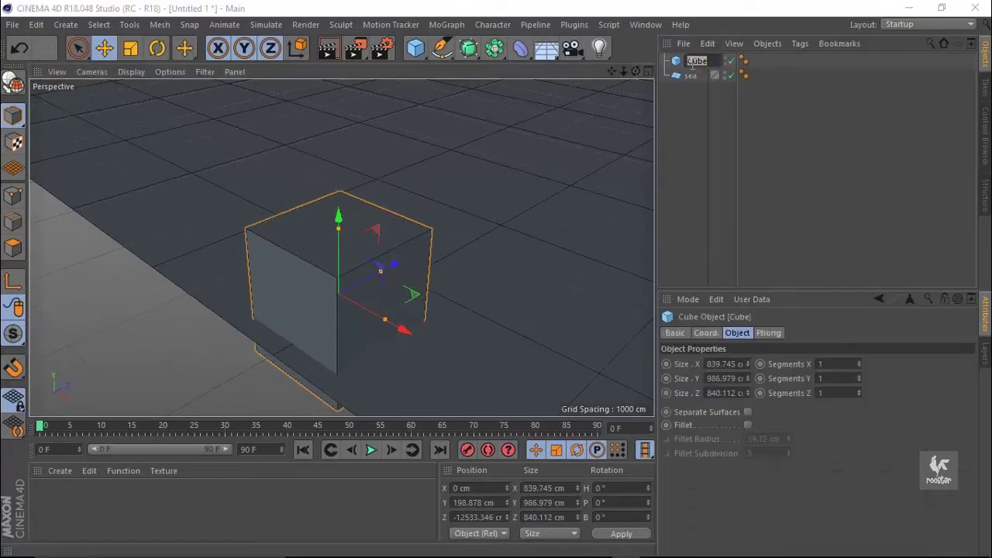
{"action": "type", "text": "rock"}
Step: Rename the cube to 'rock' and nudge it slightly higher
{"action": "key", "text": "Return"}
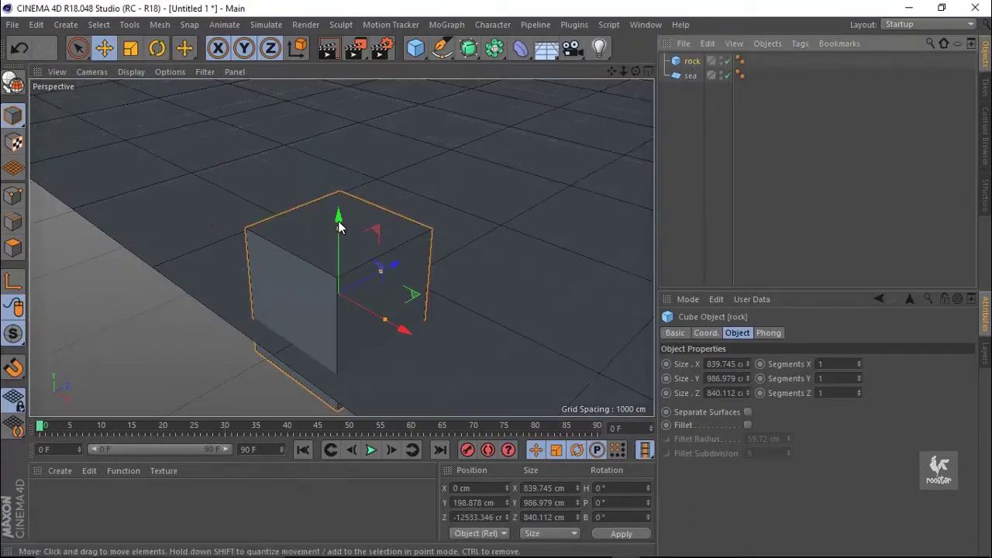
{"action": "left_click_drag", "start_coordinate": [338, 217], "coordinate": [342, 177]}
{"action": "mouse_move", "coordinate": [385, 225]}
{"action": "left_mouse_down"}
{"action": "mouse_move", "coordinate": [455, 220]}
{"action": "mouse_move", "coordinate": [407, 139]}
{"action": "mouse_move", "coordinate": [403, 153]}
{"action": "left_mouse_up"}
{"action": "middle_click_drag", "start_coordinate": [410, 161], "coordinate": [326, 225], "text": "alt"}
{"action": "mouse_move", "coordinate": [325, 225]}
{"action": "left_mouse_down", "text": "alt"}
{"action": "mouse_move", "coordinate": [392, 261]}
{"action": "mouse_move", "coordinate": [348, 214]}
{"action": "mouse_move", "coordinate": [354, 228]}
{"action": "left_mouse_up", "text": "alt"}
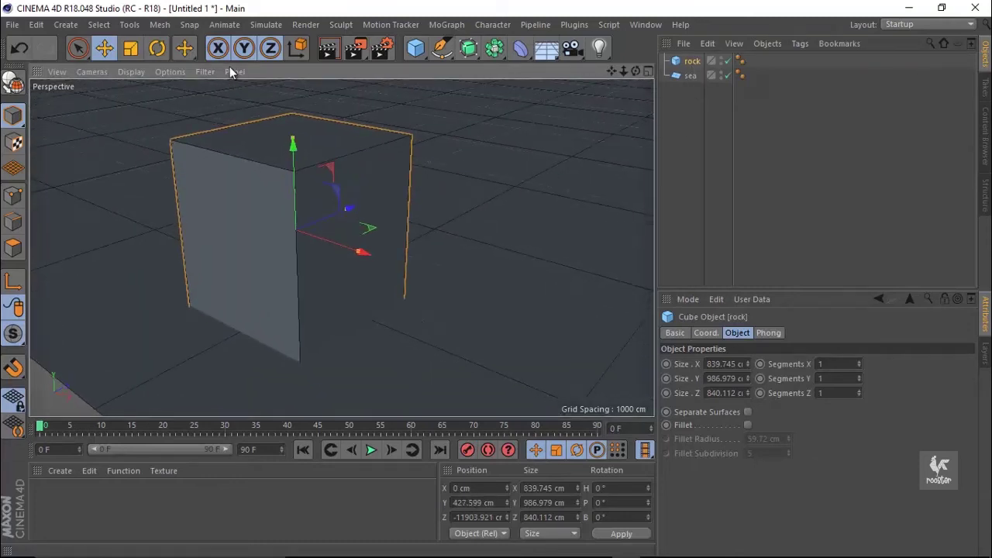
Step: Switch to Quick Shading, give the rock 3 × 2 × 3 segments, and make it editable
{"action": "left_click", "coordinate": [131, 71]}
{"action": "left_click", "coordinate": [145, 109]}
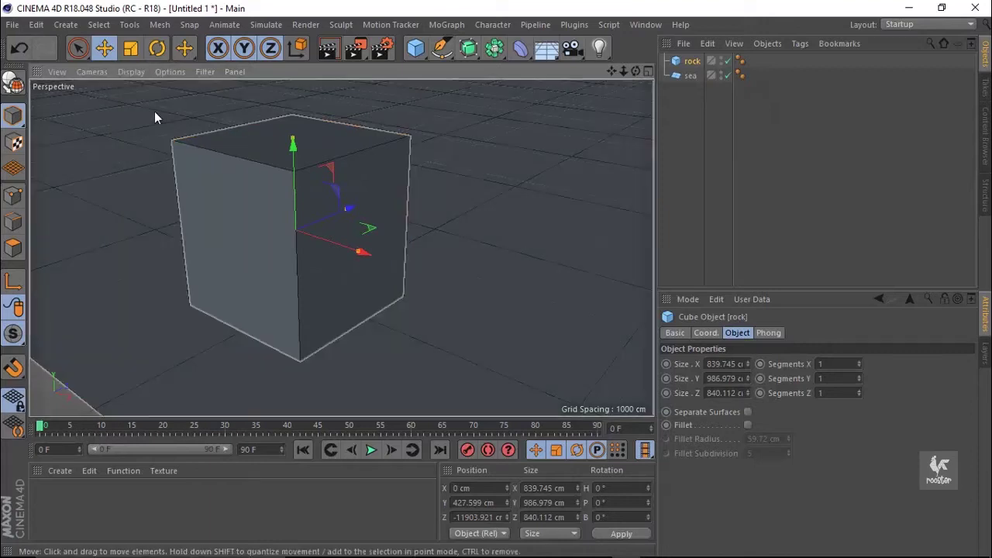
{"action": "double_click", "coordinate": [831, 369]}
{"action": "type", "text": "2"}
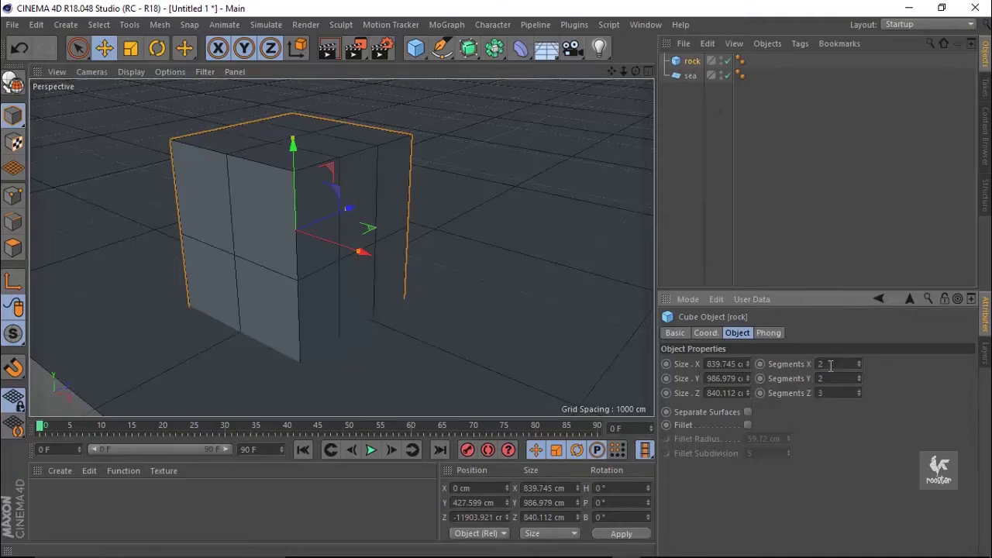
{"action": "type", "text": "3"}
{"action": "key", "text": "Return"}
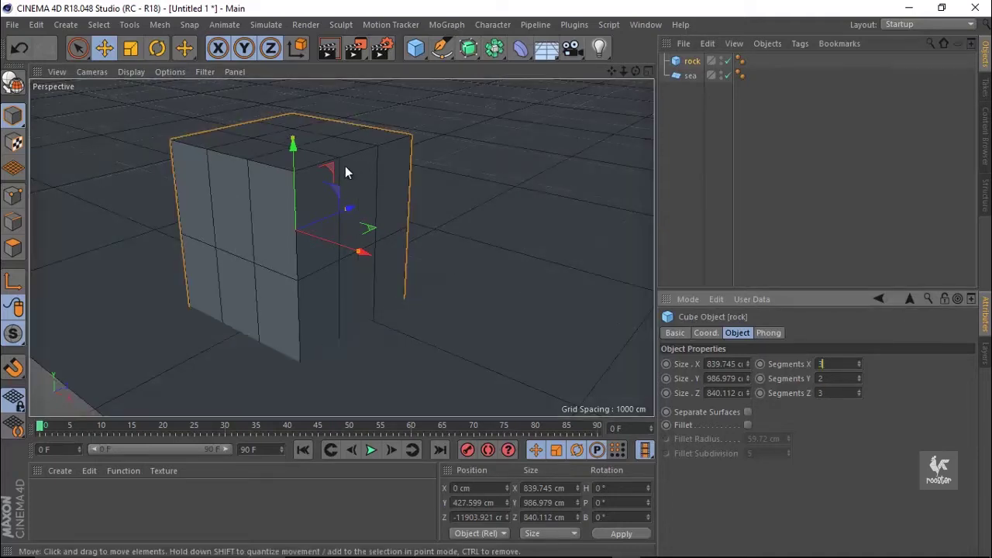
{"action": "key", "text": "c"}
{"action": "mouse_move", "coordinate": [251, 207]}
{"action": "middle_mouse_down", "text": "alt"}
{"action": "mouse_move", "coordinate": [316, 270]}
{"action": "mouse_move", "coordinate": [282, 265]}
{"action": "middle_mouse_up", "text": "alt"}
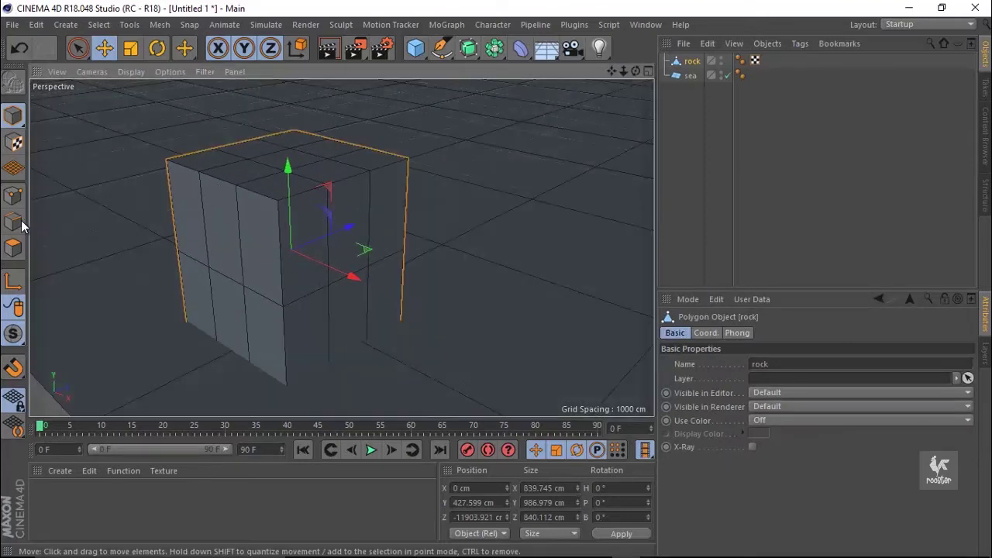
Step: Raise the rock's top points and pull its top corners inward to round the top
{"action": "left_click", "coordinate": [13, 196]}
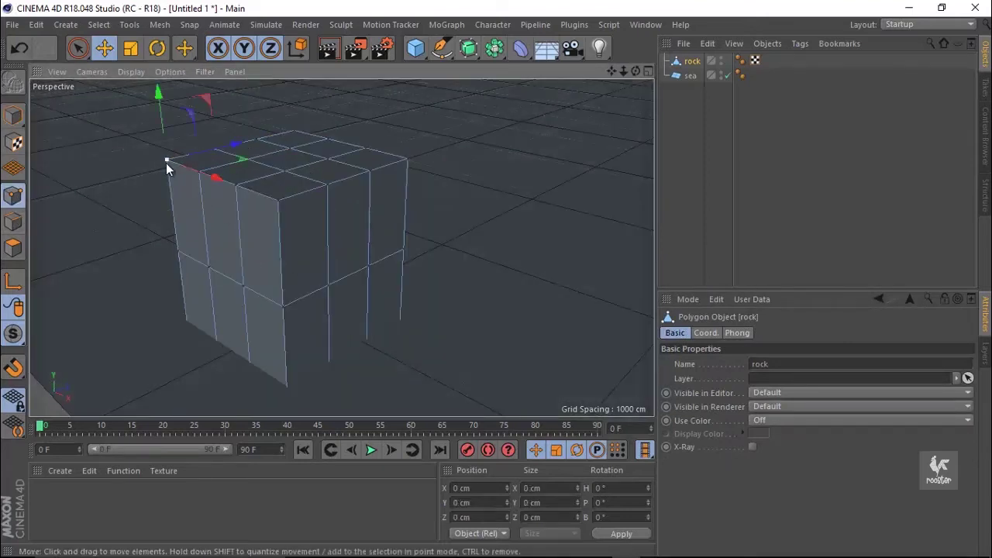
{"action": "left_click_drag", "start_coordinate": [287, 171], "coordinate": [250, 160]}
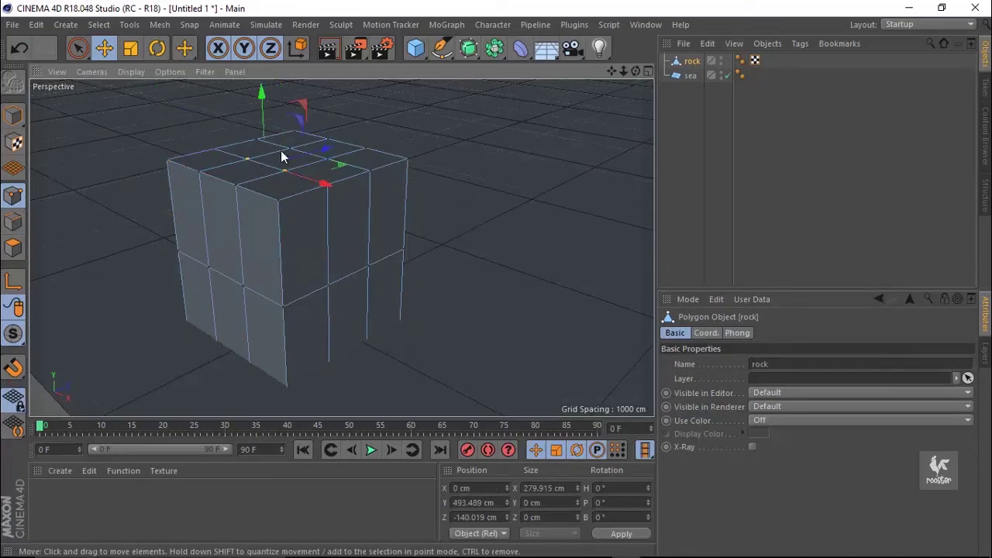
{"action": "left_click", "coordinate": [326, 164], "text": "shift"}
{"action": "left_click_drag", "start_coordinate": [284, 100], "coordinate": [291, 110]}
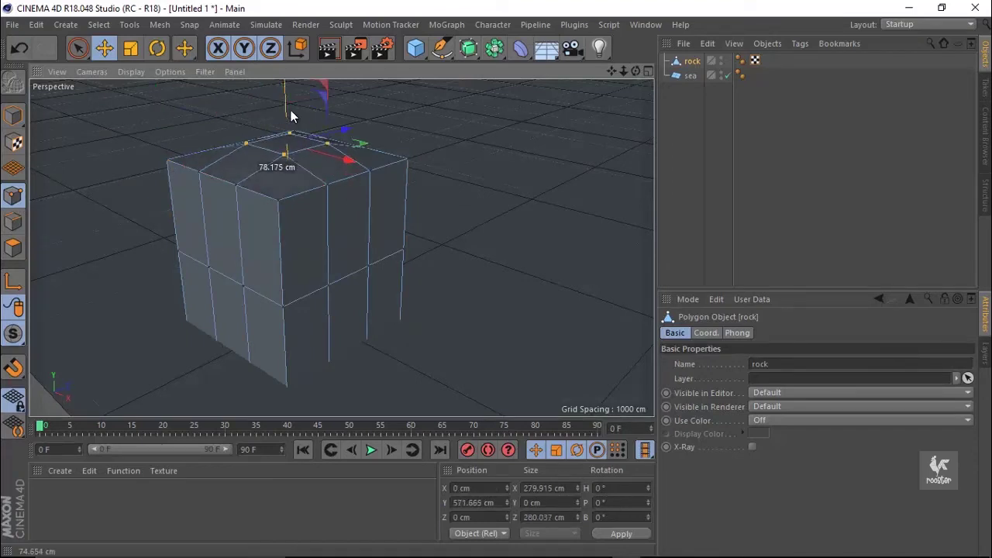
{"action": "left_click", "coordinate": [166, 160]}
{"action": "left_click_drag", "start_coordinate": [190, 141], "coordinate": [200, 147]}
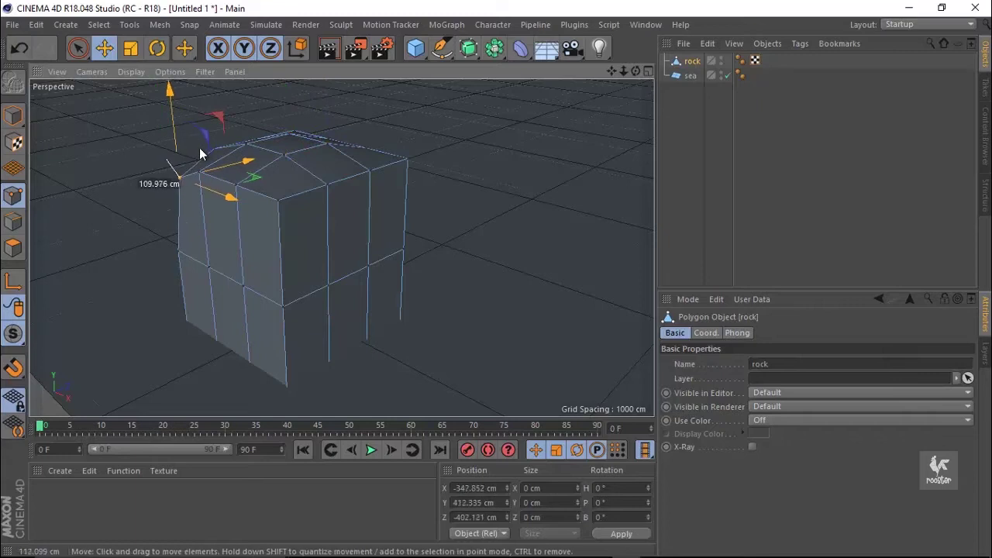
{"action": "left_click", "coordinate": [407, 158]}
{"action": "left_click_drag", "start_coordinate": [420, 156], "coordinate": [411, 177]}
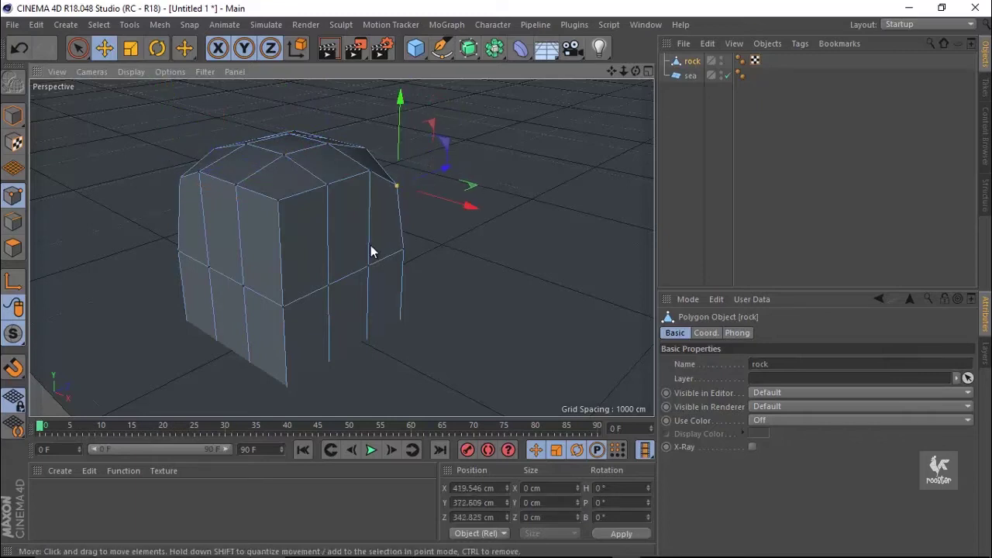
Step: Push the rock's left and right side points outward to widen it
{"action": "left_click", "coordinate": [77, 48]}
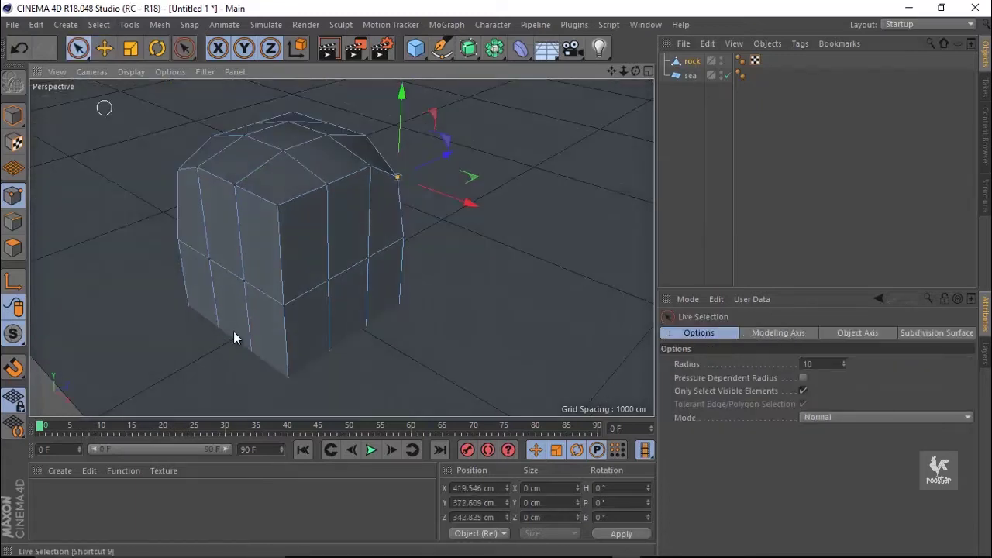
{"action": "left_click", "coordinate": [236, 348]}
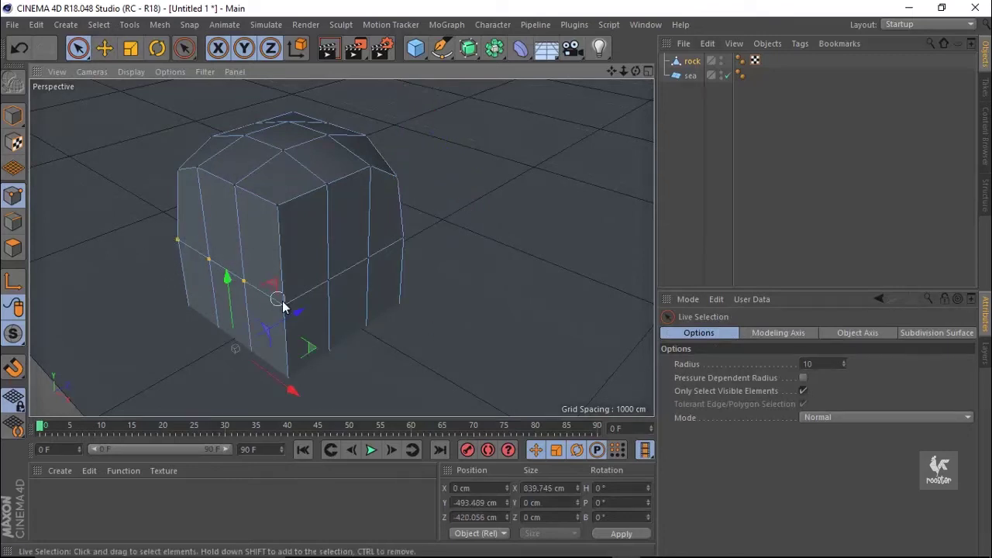
{"action": "left_click_drag", "start_coordinate": [289, 285], "coordinate": [341, 279]}
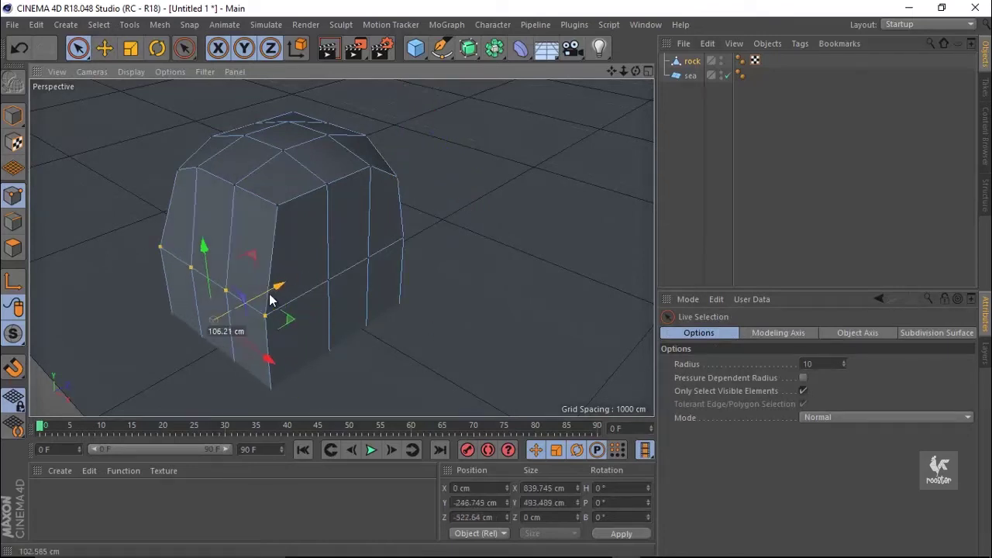
{"action": "left_click", "coordinate": [403, 238]}
{"action": "mouse_move", "coordinate": [426, 258]}
{"action": "left_mouse_down"}
{"action": "mouse_move", "coordinate": [421, 308]}
{"action": "mouse_move", "coordinate": [488, 407]}
{"action": "left_mouse_up"}
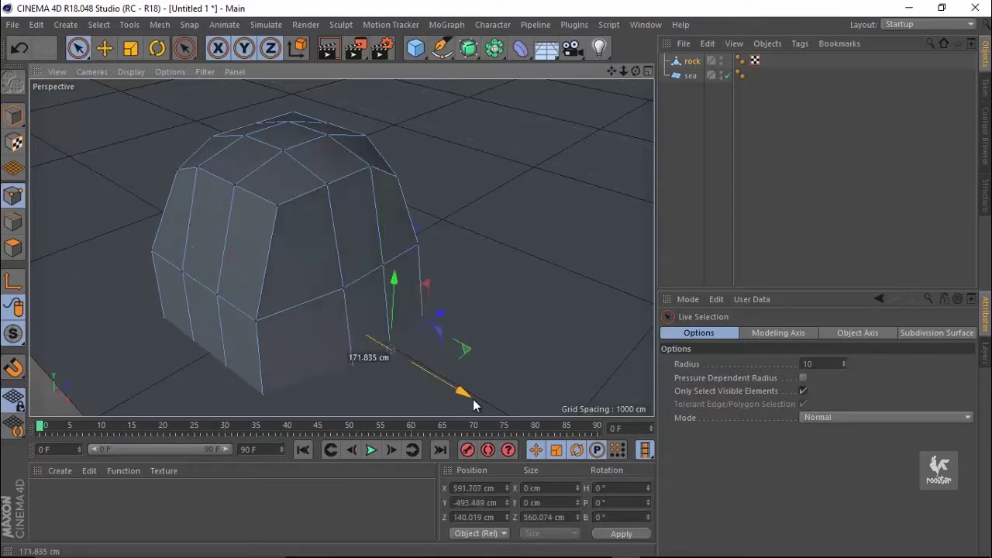
{"action": "mouse_move", "coordinate": [337, 256]}
{"action": "left_mouse_down", "text": "alt"}
{"action": "mouse_move", "coordinate": [343, 245]}
{"action": "mouse_move", "coordinate": [283, 283]}
{"action": "left_mouse_up", "text": "alt"}
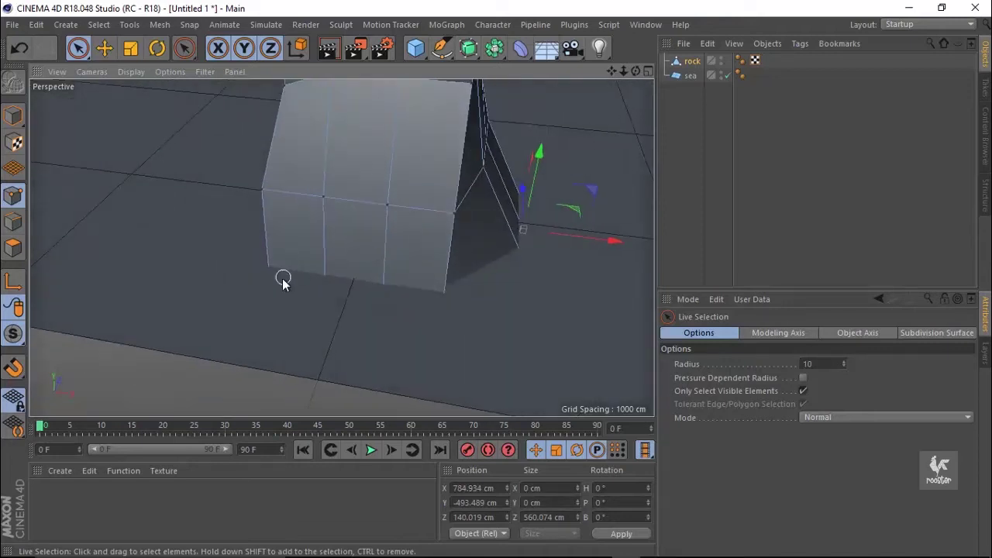
Step: Select the rock's bottom points and try moving them, undoing unwanted moves
{"action": "left_click", "coordinate": [376, 309]}
{"action": "mouse_move", "coordinate": [360, 288]}
{"action": "left_mouse_down", "text": "shift"}
{"action": "mouse_move", "coordinate": [439, 304]}
{"action": "mouse_move", "coordinate": [377, 203]}
{"action": "mouse_move", "coordinate": [379, 187]}
{"action": "mouse_move", "coordinate": [474, 348]}
{"action": "mouse_move", "coordinate": [399, 323]}
{"action": "left_mouse_up", "text": "shift"}
{"action": "mouse_move", "coordinate": [406, 249]}
{"action": "left_mouse_down"}
{"action": "mouse_move", "coordinate": [390, 287]}
{"action": "mouse_move", "coordinate": [410, 261]}
{"action": "mouse_move", "coordinate": [390, 276]}
{"action": "mouse_move", "coordinate": [280, 272]}
{"action": "mouse_move", "coordinate": [243, 243]}
{"action": "mouse_move", "coordinate": [427, 348]}
{"action": "mouse_move", "coordinate": [244, 300]}
{"action": "left_mouse_up"}
{"action": "key", "text": "ctrl+z"}
{"action": "left_click", "coordinate": [216, 307]}
{"action": "left_click", "coordinate": [347, 267]}
{"action": "left_click", "coordinate": [259, 294]}
{"action": "mouse_move", "coordinate": [403, 271]}
{"action": "left_mouse_down", "text": "alt"}
{"action": "mouse_move", "coordinate": [261, 281]}
{"action": "mouse_move", "coordinate": [290, 217]}
{"action": "mouse_move", "coordinate": [323, 240]}
{"action": "left_mouse_up", "text": "alt"}
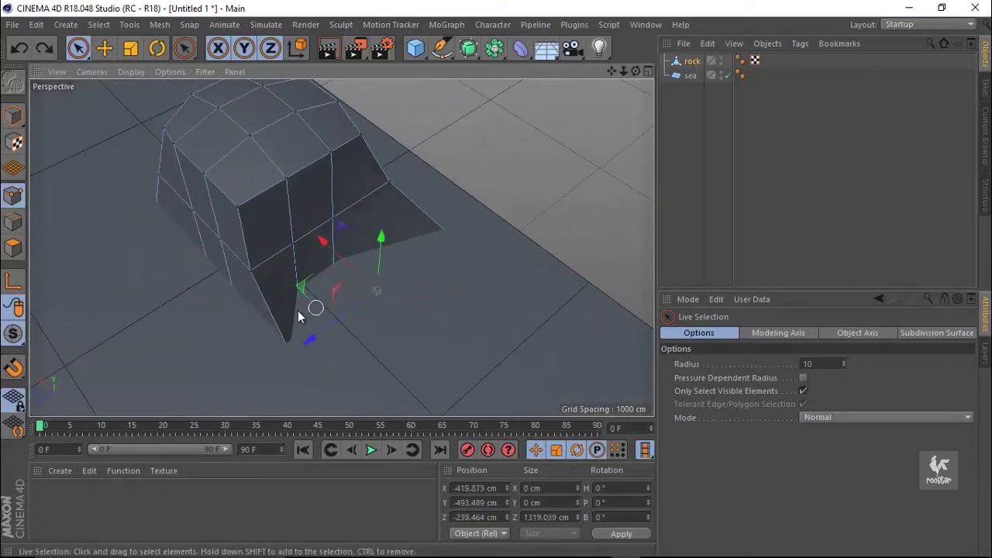
{"action": "key", "text": "ctrl+z"}
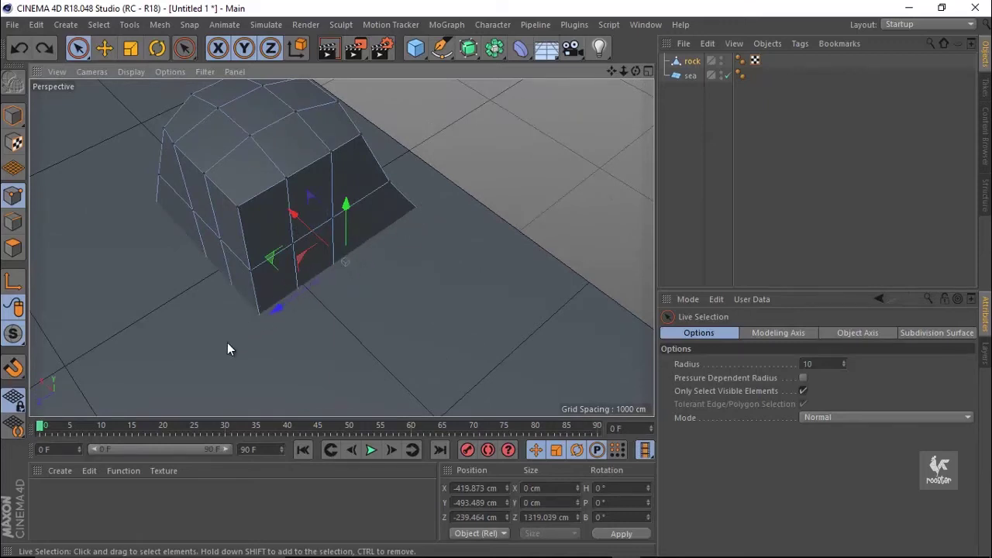
Step: Flare the lower-left side outward, then select the two top-left points
{"action": "left_click_drag", "start_coordinate": [295, 215], "coordinate": [291, 244]}
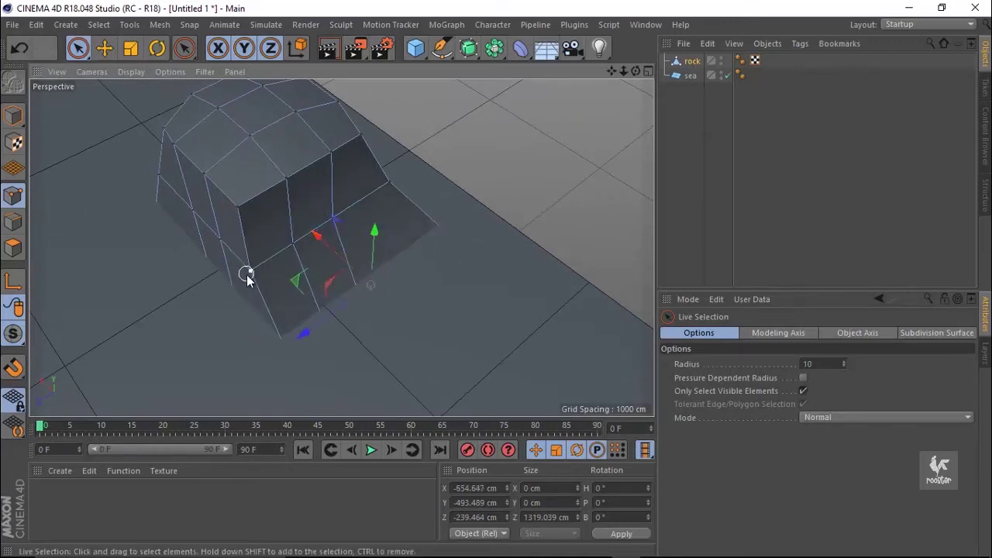
{"action": "left_click_drag", "start_coordinate": [246, 277], "coordinate": [288, 244], "text": "alt"}
{"action": "key", "text": "ctrl+z"}
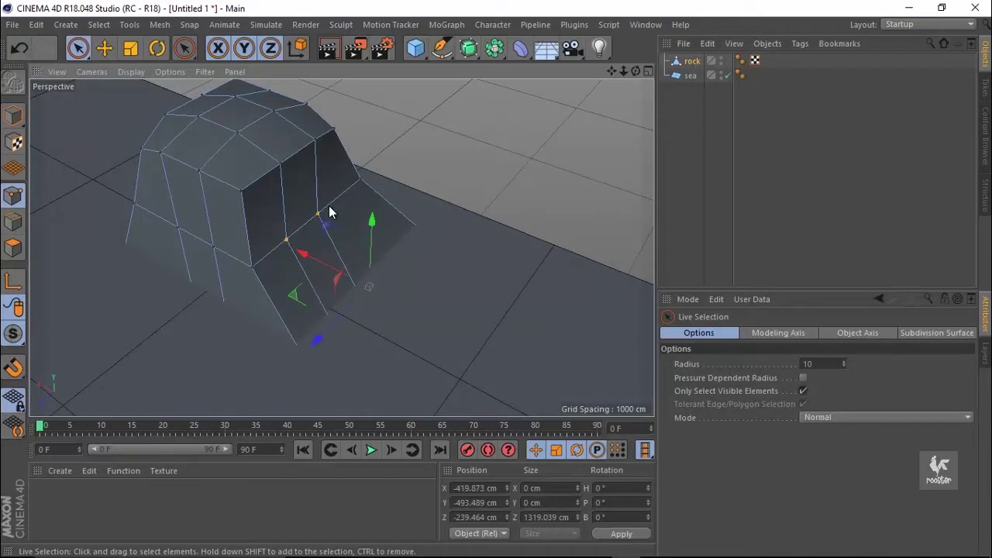
{"action": "mouse_move", "coordinate": [267, 212]}
{"action": "left_mouse_down"}
{"action": "mouse_move", "coordinate": [286, 246]}
{"action": "mouse_move", "coordinate": [273, 248]}
{"action": "left_mouse_up"}
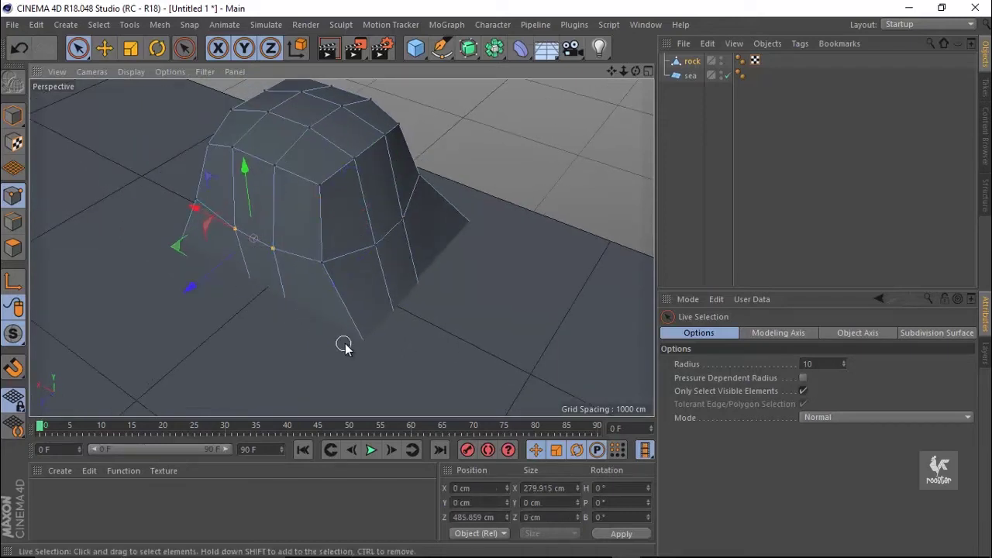
{"action": "key", "text": "ctrl+z"}
{"action": "key", "text": "ctrl+z"}
{"action": "key", "text": "ctrl+z"}
{"action": "left_click_drag", "start_coordinate": [204, 346], "coordinate": [208, 290]}
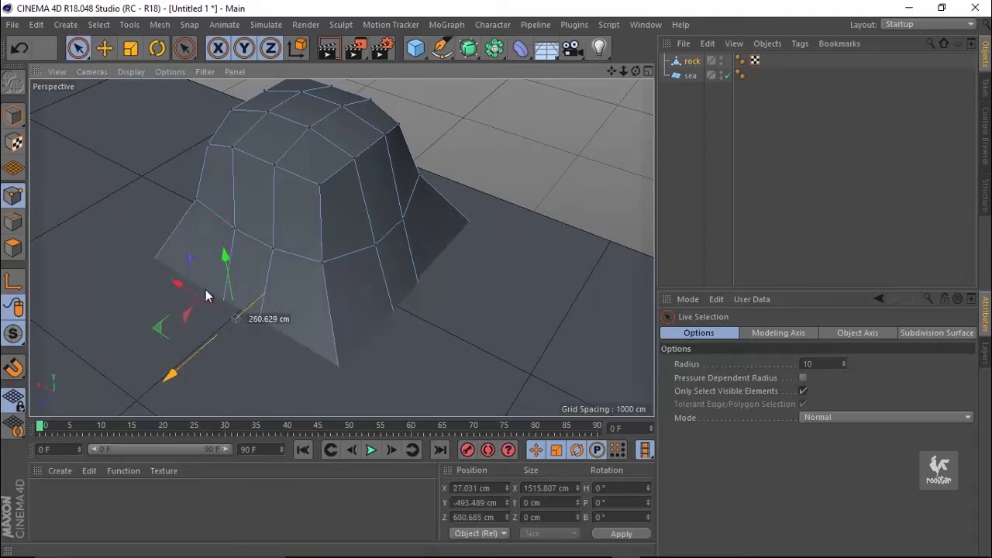
{"action": "left_click_drag", "start_coordinate": [218, 144], "coordinate": [194, 143]}
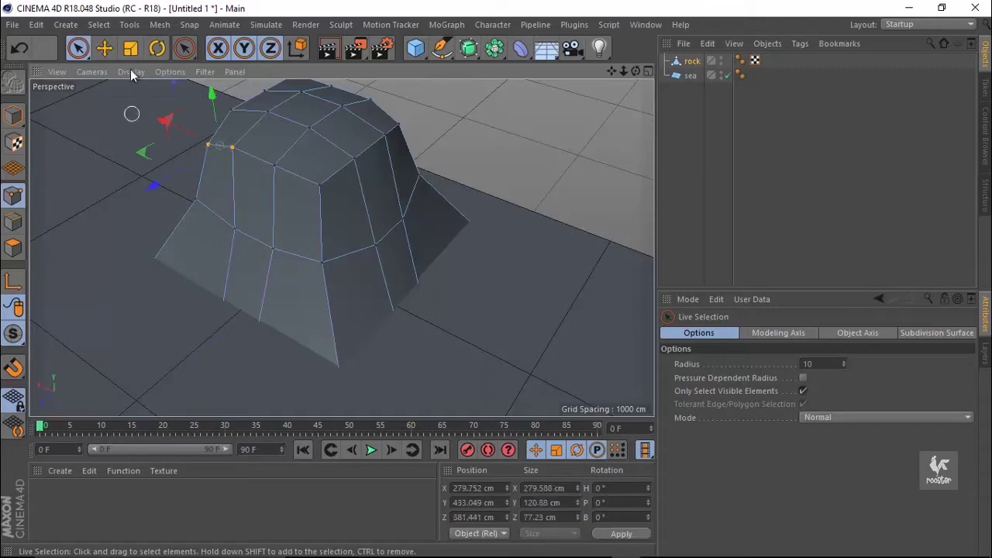
{"action": "left_click", "coordinate": [104, 47]}
Step: Nudge the rock's top-right and top-left ridge points to roughen its crown
{"action": "mouse_move", "coordinate": [329, 193]}
{"action": "left_mouse_down", "text": "alt"}
{"action": "mouse_move", "coordinate": [377, 234]}
{"action": "mouse_move", "coordinate": [234, 174]}
{"action": "left_mouse_up", "text": "alt"}
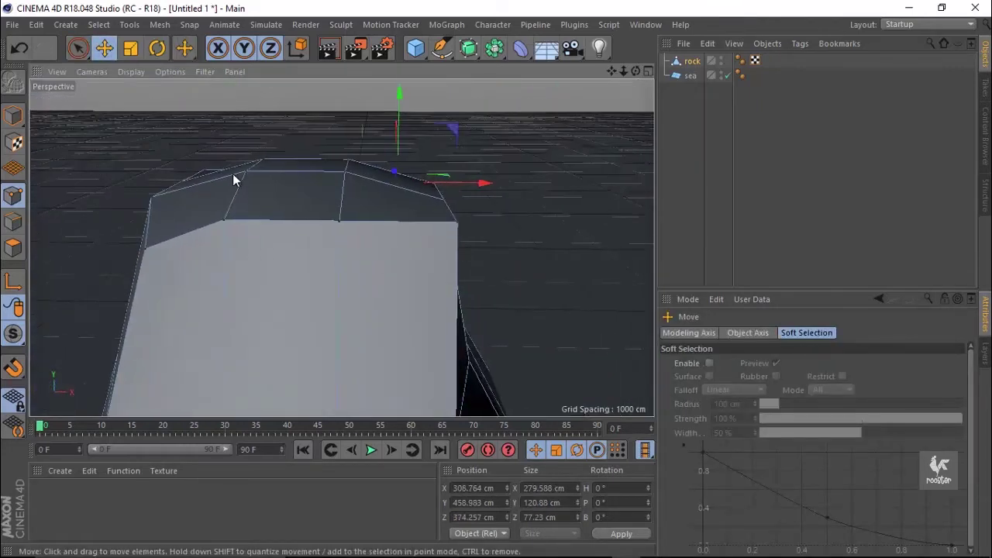
{"action": "left_click_drag", "start_coordinate": [437, 237], "coordinate": [433, 241], "text": "alt"}
{"action": "left_click_drag", "start_coordinate": [466, 332], "coordinate": [523, 255], "text": "alt"}
{"action": "left_click", "coordinate": [458, 170]}
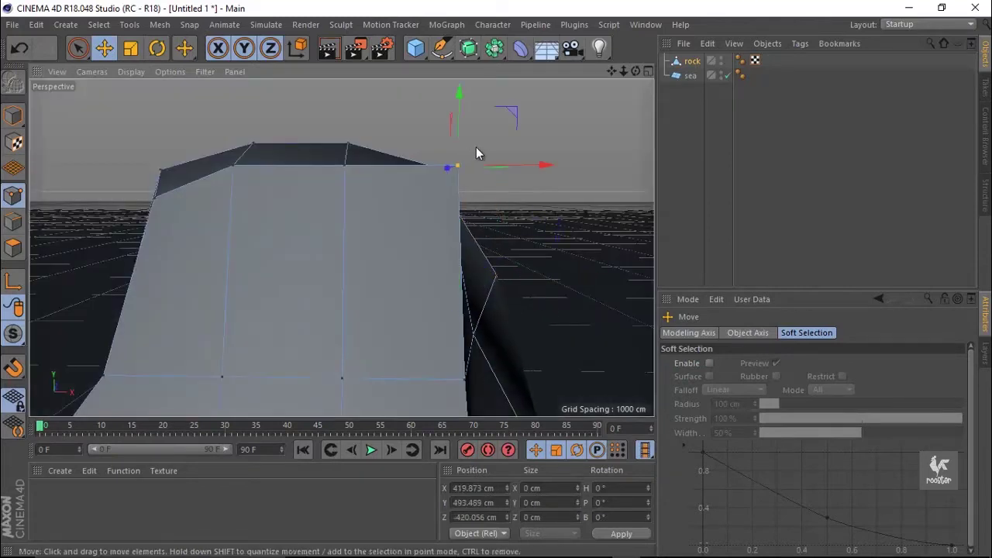
{"action": "left_click_drag", "start_coordinate": [476, 151], "coordinate": [450, 203]}
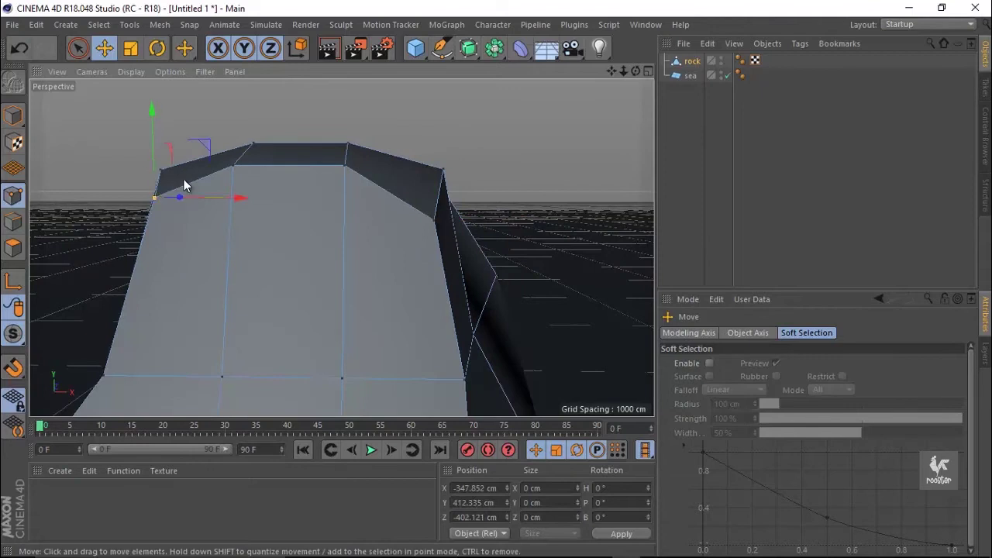
{"action": "left_click_drag", "start_coordinate": [160, 171], "coordinate": [174, 206]}
{"action": "left_click", "coordinate": [267, 142]}
{"action": "left_click_drag", "start_coordinate": [252, 145], "coordinate": [233, 138]}
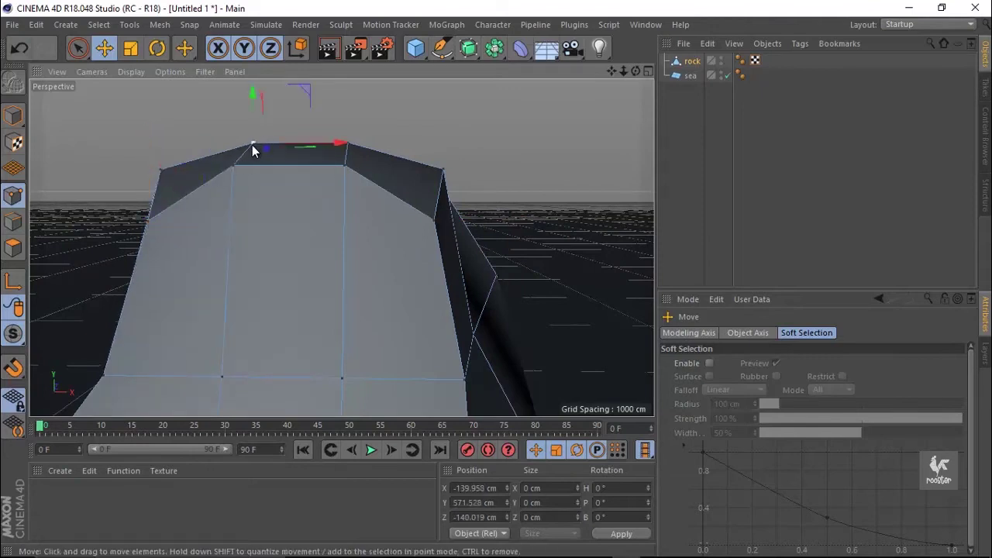
{"action": "mouse_move", "coordinate": [344, 172]}
{"action": "left_mouse_down"}
{"action": "mouse_move", "coordinate": [349, 165]}
{"action": "mouse_move", "coordinate": [344, 189]}
{"action": "mouse_move", "coordinate": [294, 225]}
{"action": "left_mouse_up"}
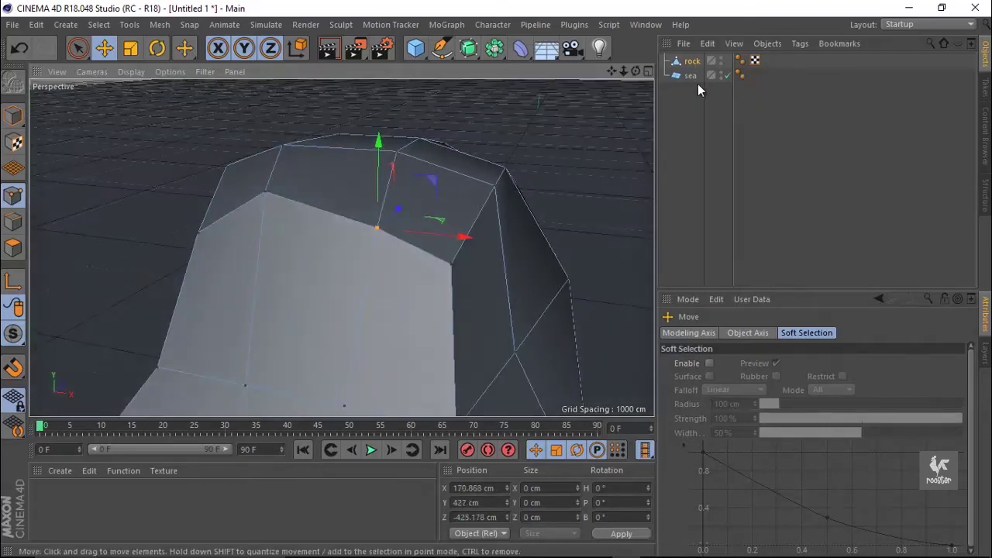
{"action": "left_click", "coordinate": [686, 61]}
Step: Subdivide the rock's polygons once with Subdivision 1, then return to Points mode
{"action": "left_click", "coordinate": [11, 256]}
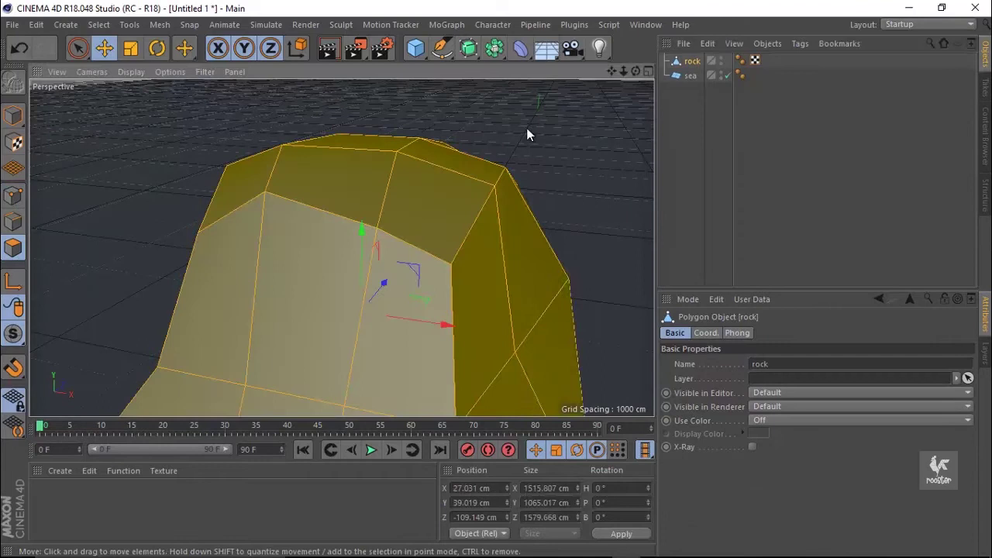
{"action": "right_click", "coordinate": [528, 132]}
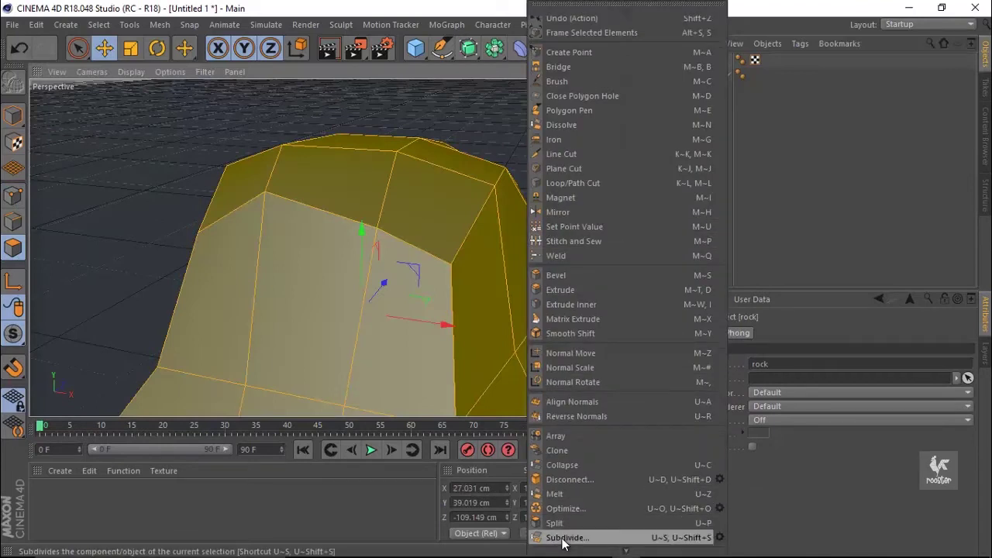
{"action": "left_click", "coordinate": [721, 543]}
{"action": "right_click", "coordinate": [529, 123]}
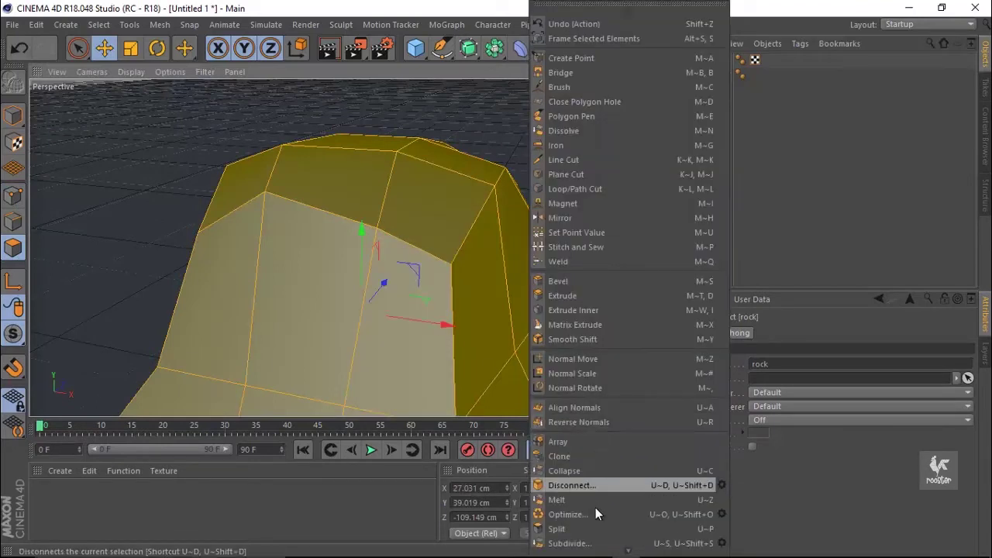
{"action": "left_click", "coordinate": [716, 475]}
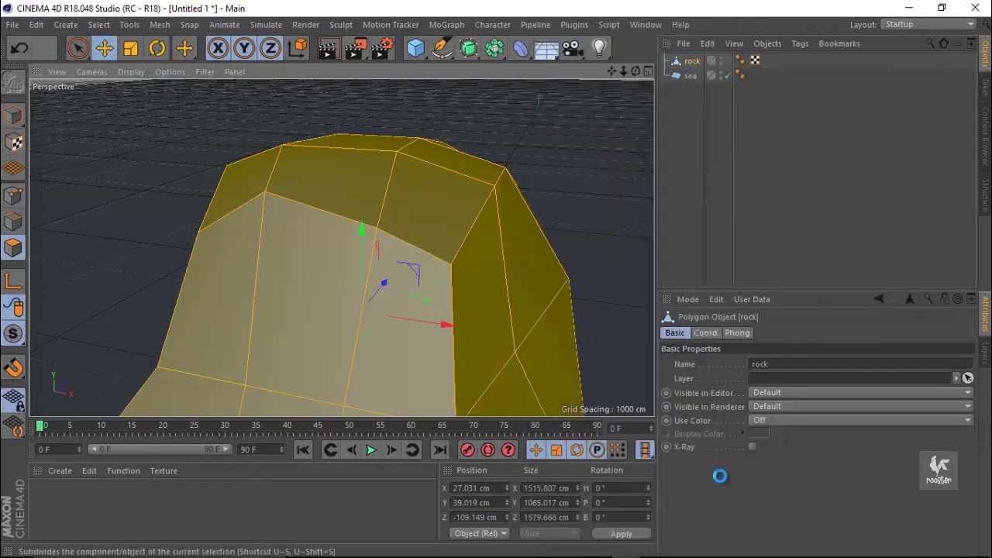
{"action": "left_click", "coordinate": [694, 508]}
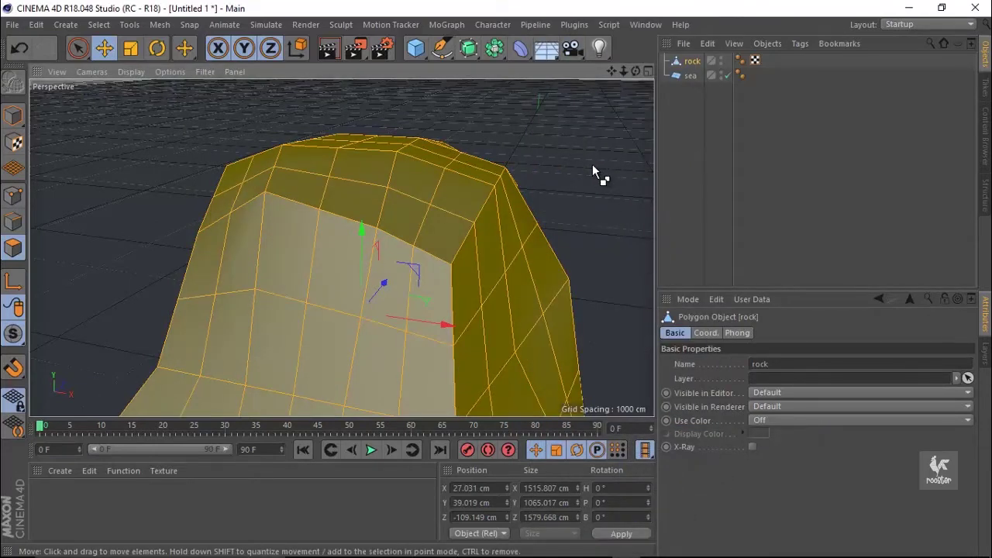
{"action": "left_click", "coordinate": [13, 196]}
{"action": "mouse_move", "coordinate": [248, 186]}
{"action": "left_mouse_down", "text": "alt"}
{"action": "mouse_move", "coordinate": [401, 225]}
{"action": "mouse_move", "coordinate": [349, 210]}
{"action": "left_mouse_up", "text": "alt"}
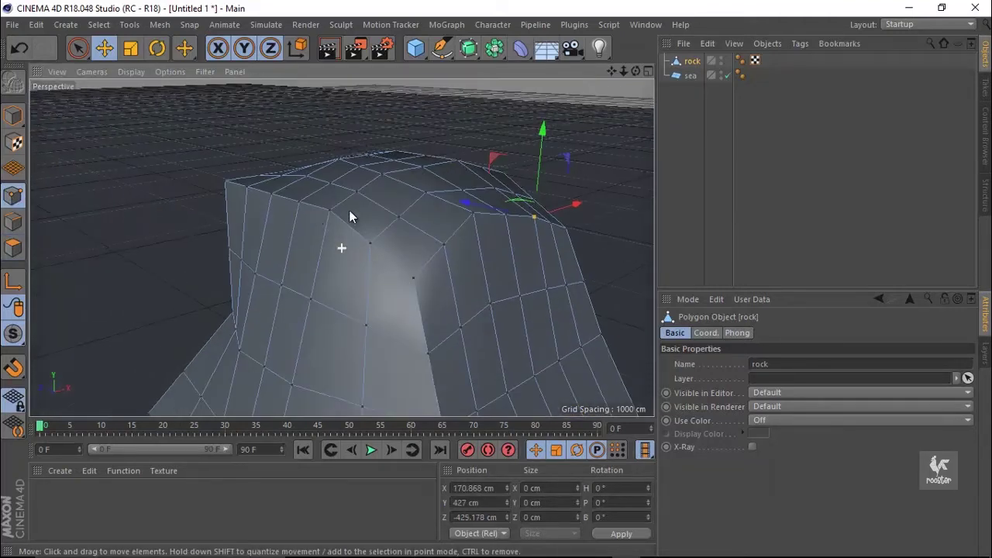
Step: Turn on soft selection with a 342 cm radius and pull top points to reshape the rock
{"action": "left_click", "coordinate": [263, 194]}
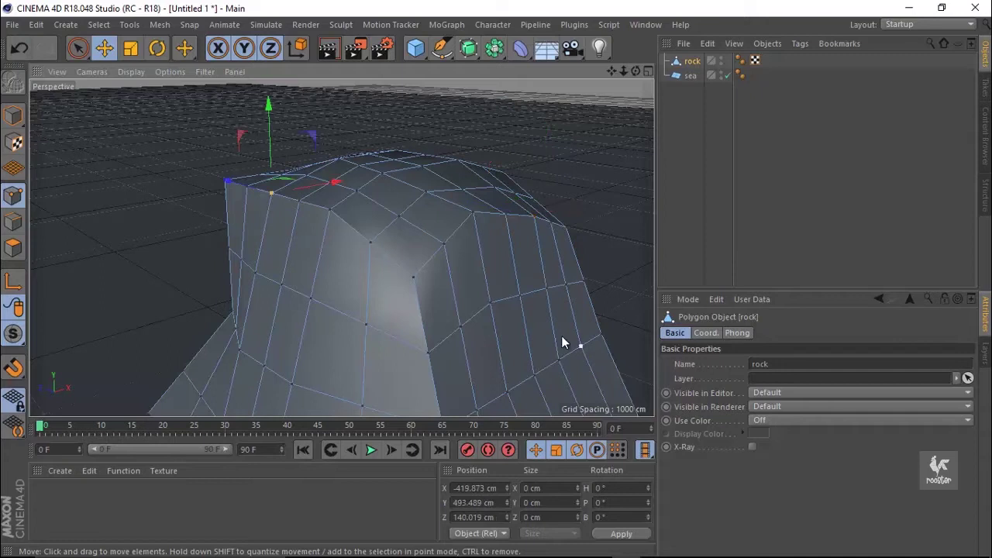
{"action": "left_click", "coordinate": [104, 49]}
{"action": "left_click", "coordinate": [708, 364]}
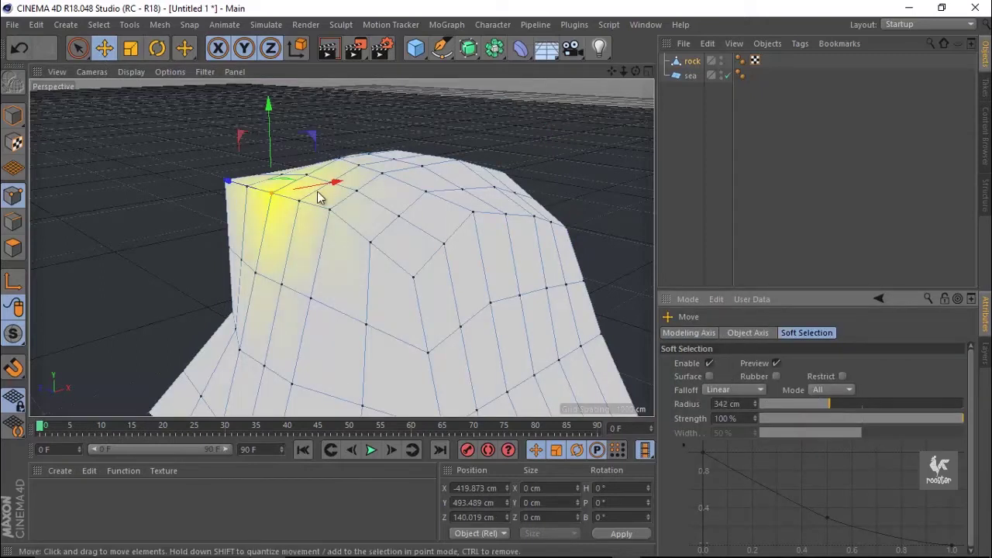
{"action": "mouse_move", "coordinate": [221, 198]}
{"action": "middle_mouse_down", "text": "alt"}
{"action": "mouse_move", "coordinate": [463, 183]}
{"action": "mouse_move", "coordinate": [424, 219]}
{"action": "middle_mouse_up", "text": "alt"}
{"action": "mouse_move", "coordinate": [418, 180]}
{"action": "left_mouse_down"}
{"action": "mouse_move", "coordinate": [447, 182]}
{"action": "mouse_move", "coordinate": [461, 204]}
{"action": "left_mouse_up"}
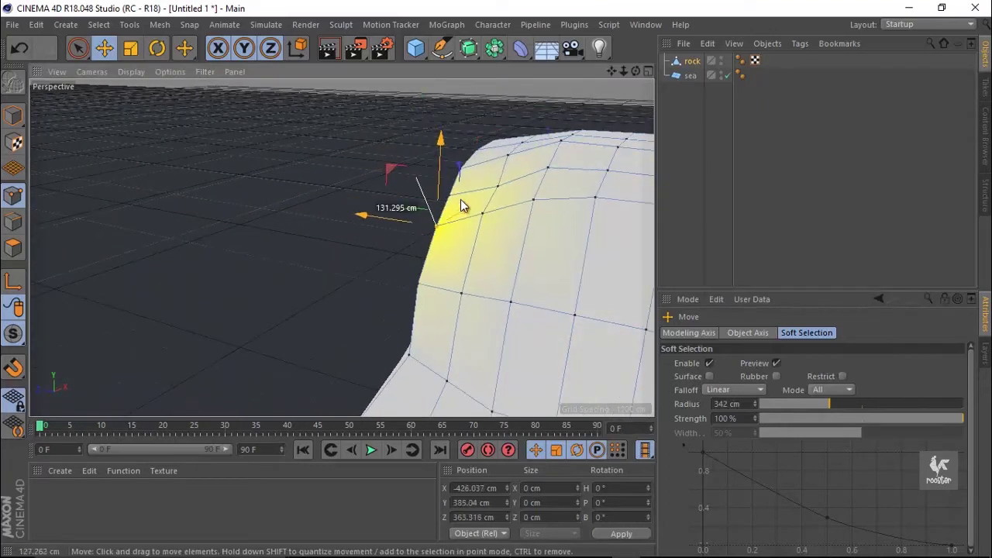
{"action": "left_click", "coordinate": [525, 160]}
{"action": "left_click_drag", "start_coordinate": [531, 153], "coordinate": [506, 133]}
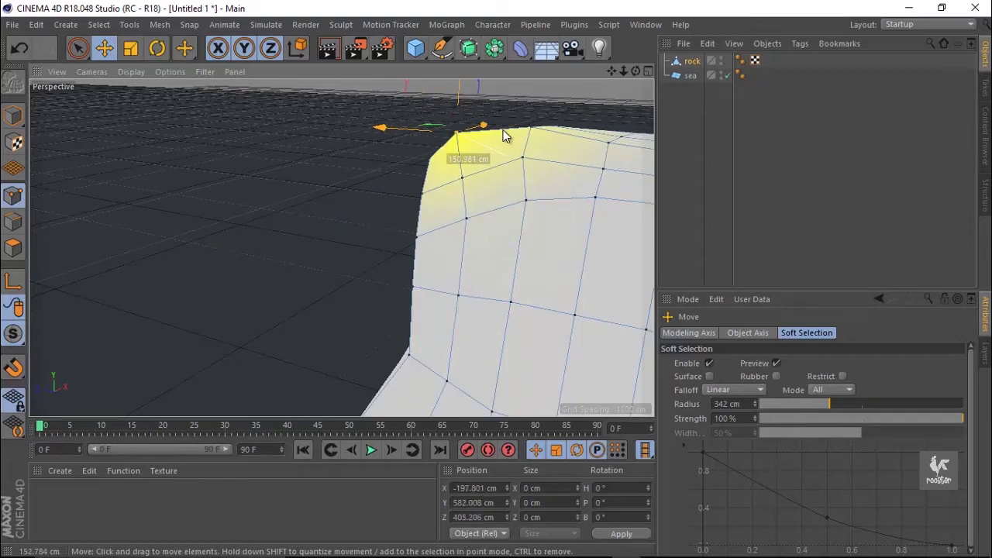
Step: Pull a crown point and lift a left-edge point to make the rock lumpier
{"action": "mouse_move", "coordinate": [570, 179]}
{"action": "left_mouse_down", "text": "alt"}
{"action": "mouse_move", "coordinate": [354, 156]}
{"action": "mouse_move", "coordinate": [323, 184]}
{"action": "mouse_move", "coordinate": [326, 194]}
{"action": "mouse_move", "coordinate": [405, 222]}
{"action": "mouse_move", "coordinate": [380, 207]}
{"action": "mouse_move", "coordinate": [357, 224]}
{"action": "mouse_move", "coordinate": [361, 201]}
{"action": "mouse_move", "coordinate": [429, 193]}
{"action": "mouse_move", "coordinate": [329, 205]}
{"action": "left_mouse_up", "text": "alt"}
{"action": "left_click", "coordinate": [325, 228]}
{"action": "left_click", "coordinate": [336, 165]}
{"action": "mouse_move", "coordinate": [336, 165]}
{"action": "left_mouse_down"}
{"action": "mouse_move", "coordinate": [306, 141]}
{"action": "mouse_move", "coordinate": [350, 188]}
{"action": "mouse_move", "coordinate": [362, 239]}
{"action": "mouse_move", "coordinate": [505, 256]}
{"action": "mouse_move", "coordinate": [543, 273]}
{"action": "mouse_move", "coordinate": [421, 274]}
{"action": "mouse_move", "coordinate": [439, 296]}
{"action": "left_mouse_up"}
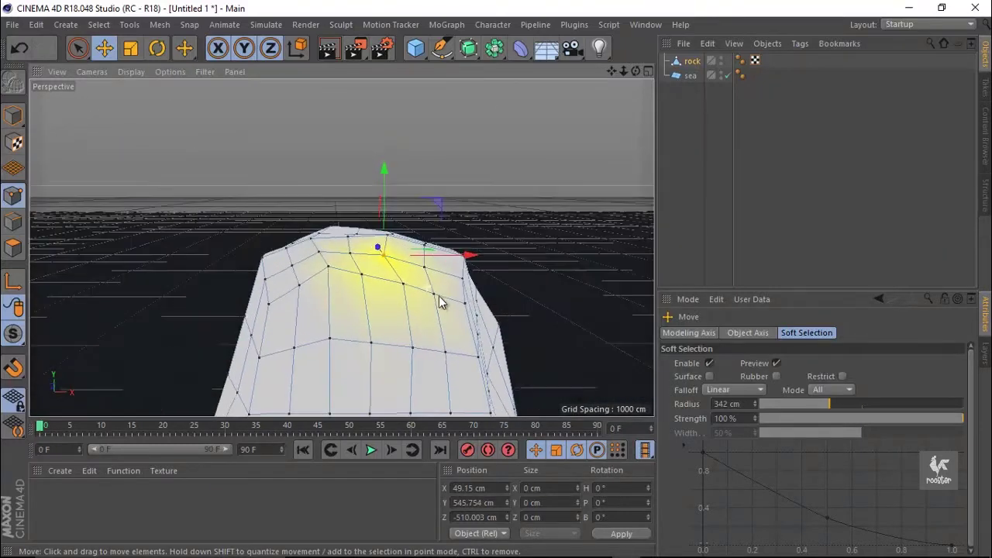
{"action": "left_click", "coordinate": [248, 369]}
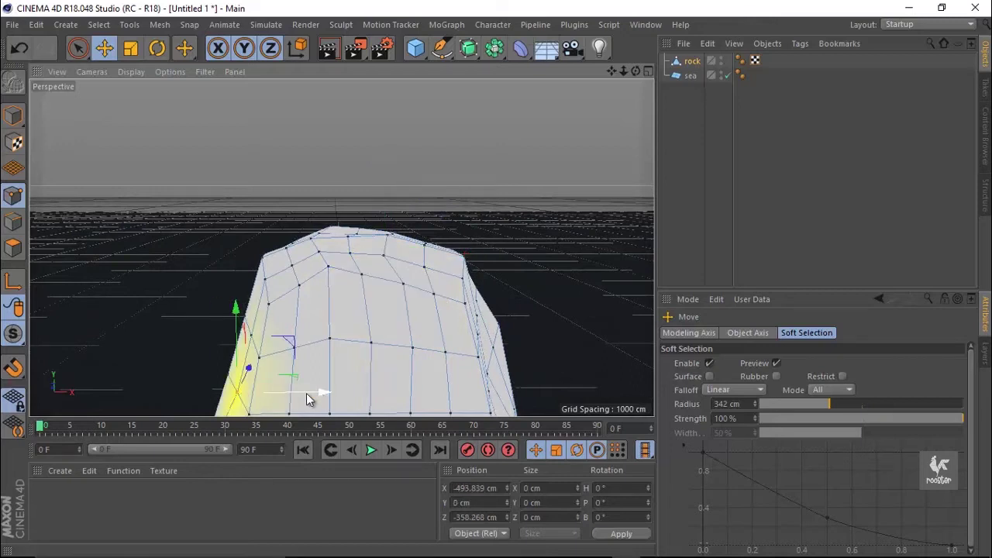
{"action": "mouse_move", "coordinate": [252, 390]}
{"action": "left_mouse_down"}
{"action": "mouse_move", "coordinate": [261, 321]}
{"action": "mouse_move", "coordinate": [216, 382]}
{"action": "left_mouse_up"}
Step: Stretch the rock's lower-left base outward, then return to Model mode
{"action": "middle_click_drag", "start_coordinate": [215, 378], "coordinate": [307, 221], "text": "alt"}
{"action": "left_click_drag", "start_coordinate": [264, 293], "coordinate": [295, 289]}
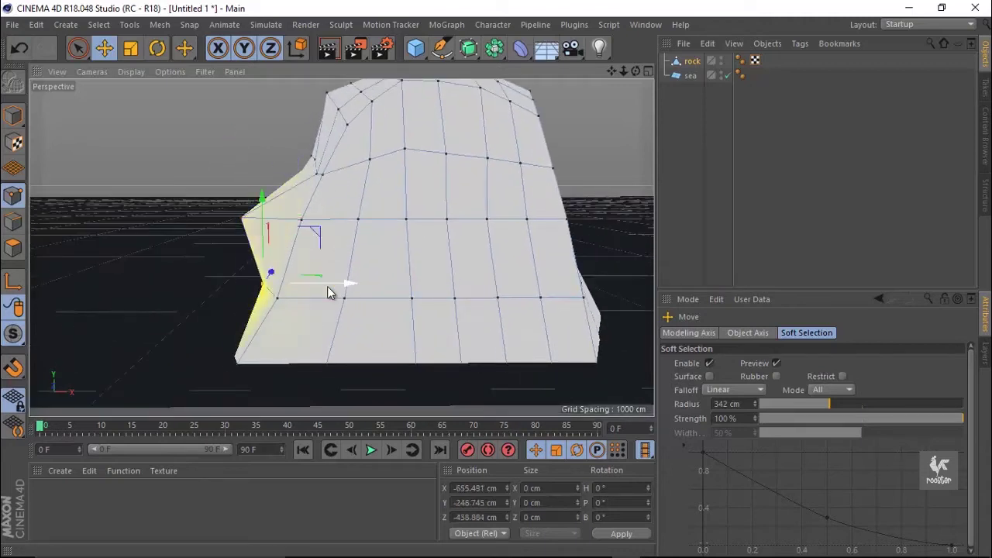
{"action": "left_click", "coordinate": [215, 369]}
{"action": "left_click_drag", "start_coordinate": [221, 355], "coordinate": [269, 362]}
{"action": "left_click_drag", "start_coordinate": [259, 358], "coordinate": [283, 355]}
{"action": "mouse_move", "coordinate": [194, 359]}
{"action": "left_mouse_down"}
{"action": "mouse_move", "coordinate": [189, 364]}
{"action": "mouse_move", "coordinate": [183, 335]}
{"action": "left_mouse_up"}
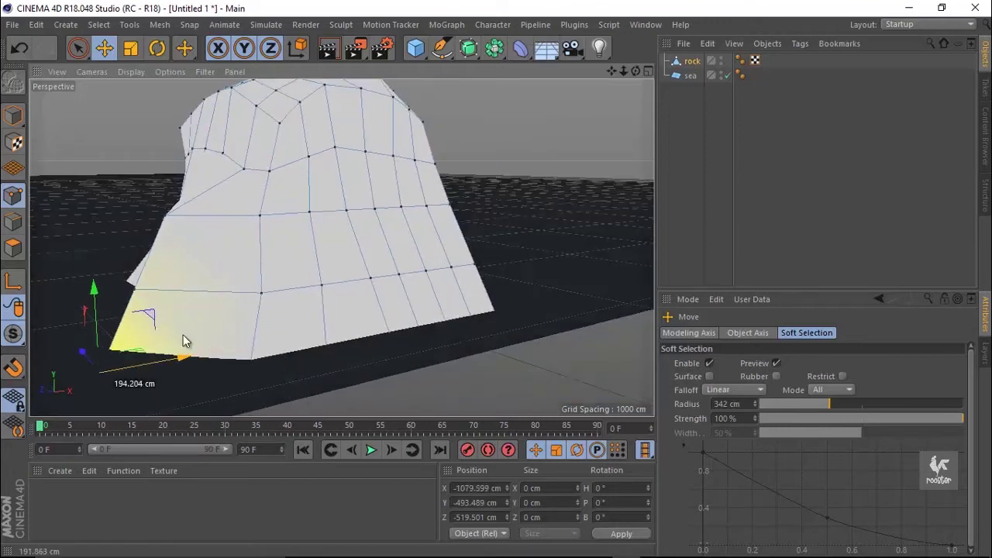
{"action": "left_click", "coordinate": [22, 112]}
{"action": "left_click", "coordinate": [456, 155]}
{"action": "mouse_move", "coordinate": [456, 154]}
{"action": "left_mouse_down", "text": "alt"}
{"action": "mouse_move", "coordinate": [378, 186]}
{"action": "mouse_move", "coordinate": [348, 224]}
{"action": "mouse_move", "coordinate": [395, 241]}
{"action": "mouse_move", "coordinate": [418, 221]}
{"action": "mouse_move", "coordinate": [390, 244]}
{"action": "mouse_move", "coordinate": [374, 281]}
{"action": "mouse_move", "coordinate": [386, 235]}
{"action": "mouse_move", "coordinate": [404, 217]}
{"action": "left_mouse_up", "text": "alt"}
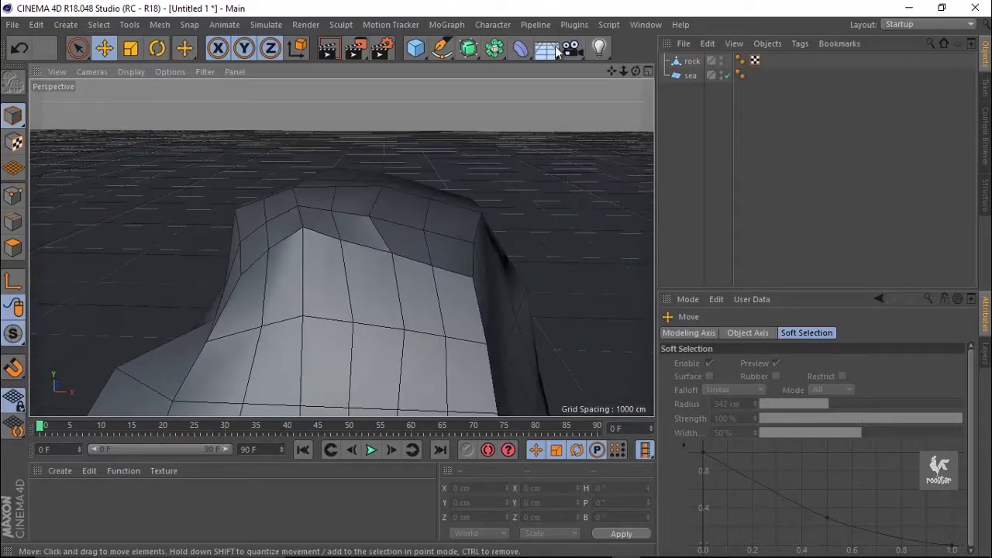
Step: Add a camera, view through it, and set its focal length to 25 mm Wide Angle
{"action": "left_click", "coordinate": [572, 48]}
{"action": "left_click", "coordinate": [740, 62]}
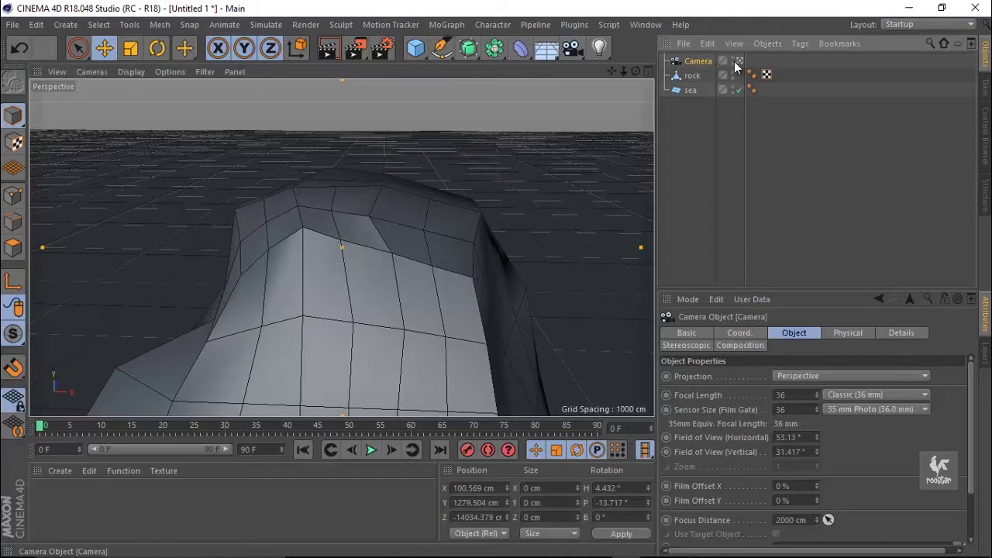
{"action": "left_click", "coordinate": [375, 55]}
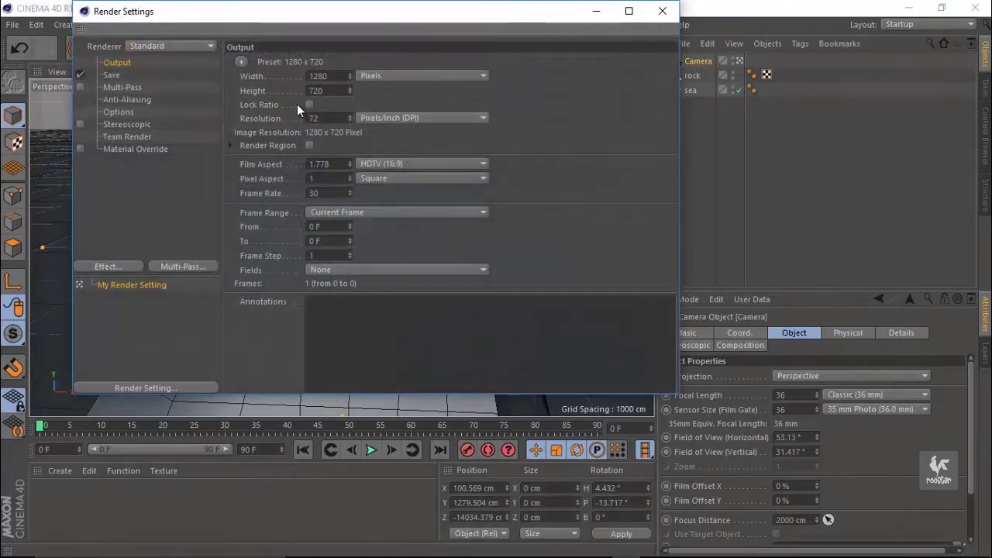
{"action": "left_click", "coordinate": [664, 11]}
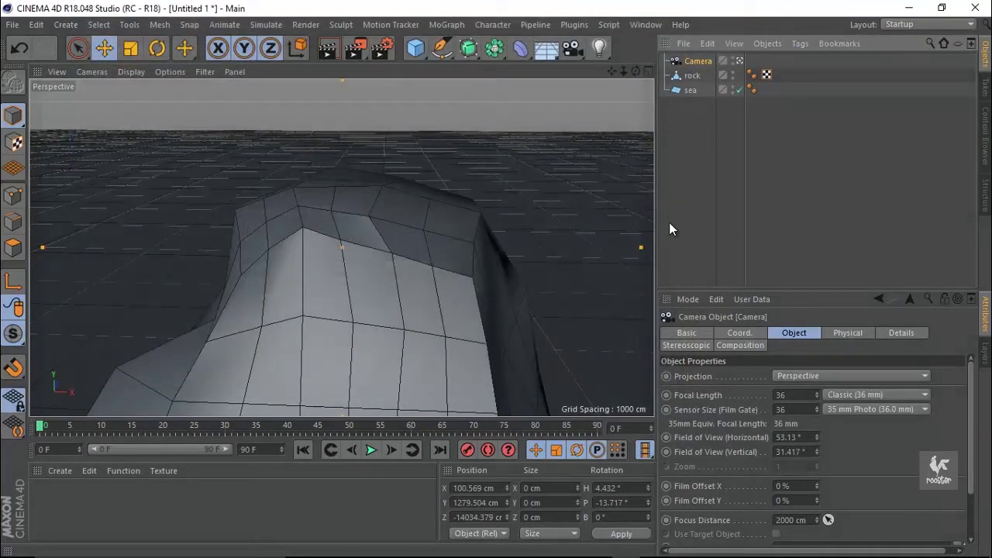
{"action": "left_click", "coordinate": [858, 397]}
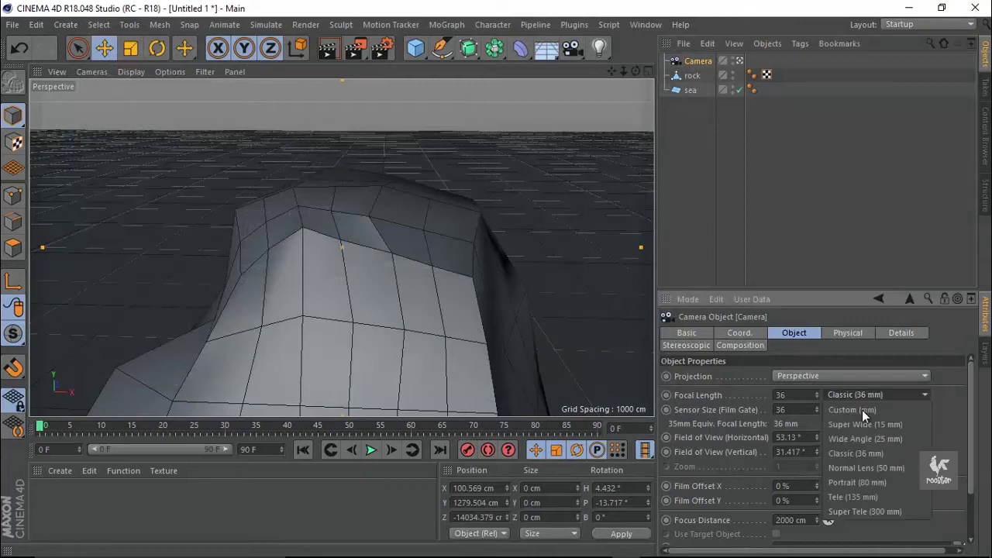
{"action": "left_click", "coordinate": [874, 443]}
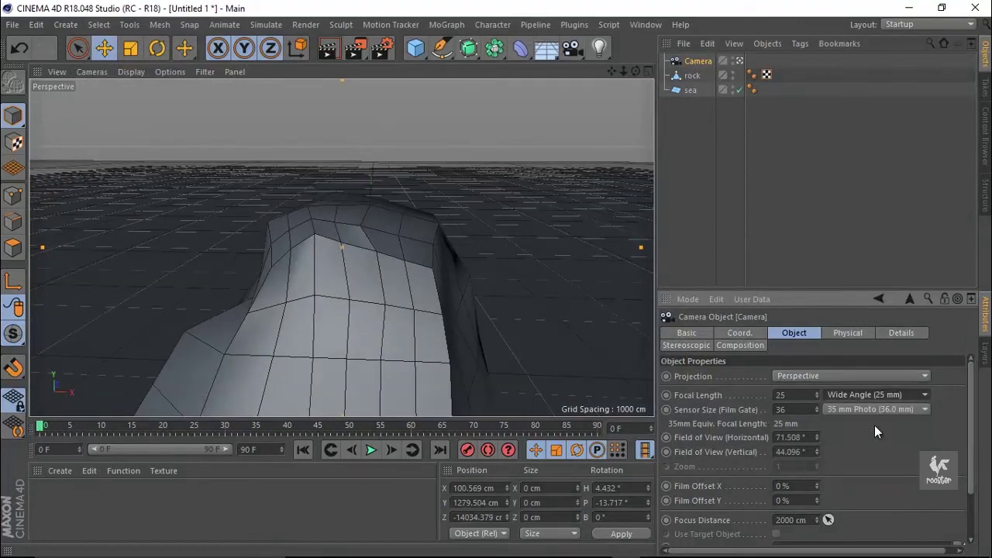
Step: Reframe the view and lower the rock along Y onto the sea plane
{"action": "mouse_move", "coordinate": [629, 75]}
{"action": "left_mouse_down"}
{"action": "mouse_move", "coordinate": [352, 303]}
{"action": "mouse_move", "coordinate": [356, 273]}
{"action": "left_mouse_up"}
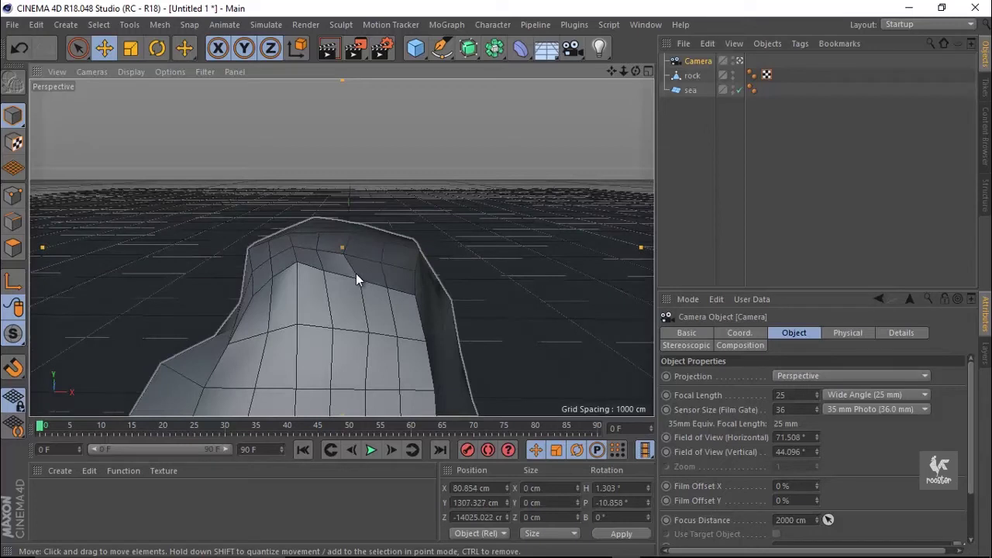
{"action": "left_click", "coordinate": [357, 273]}
{"action": "mouse_move", "coordinate": [338, 248]}
{"action": "left_mouse_down"}
{"action": "mouse_move", "coordinate": [337, 322]}
{"action": "mouse_move", "coordinate": [350, 310]}
{"action": "left_mouse_up"}
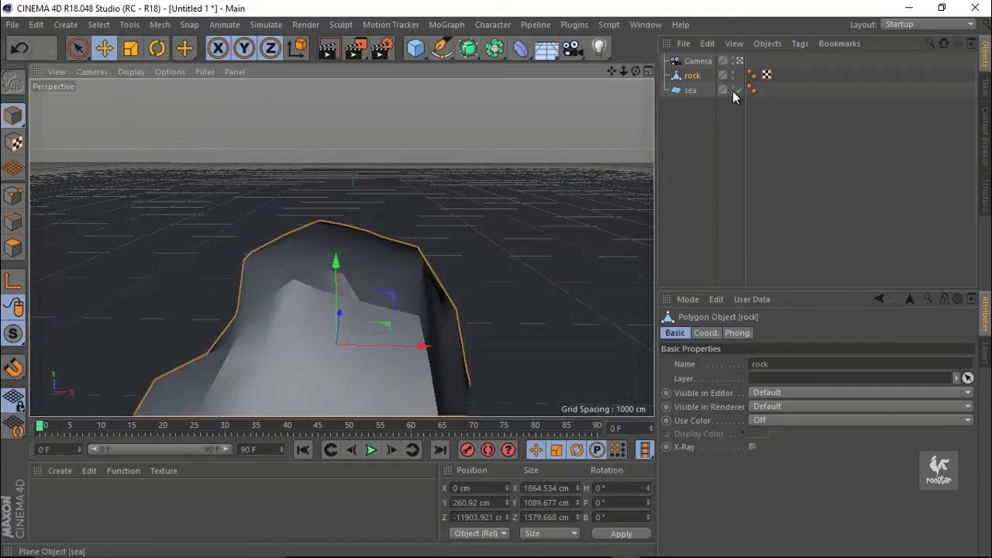
Step: Set the rock's Phong tag angle to 90°
{"action": "left_click", "coordinate": [748, 75]}
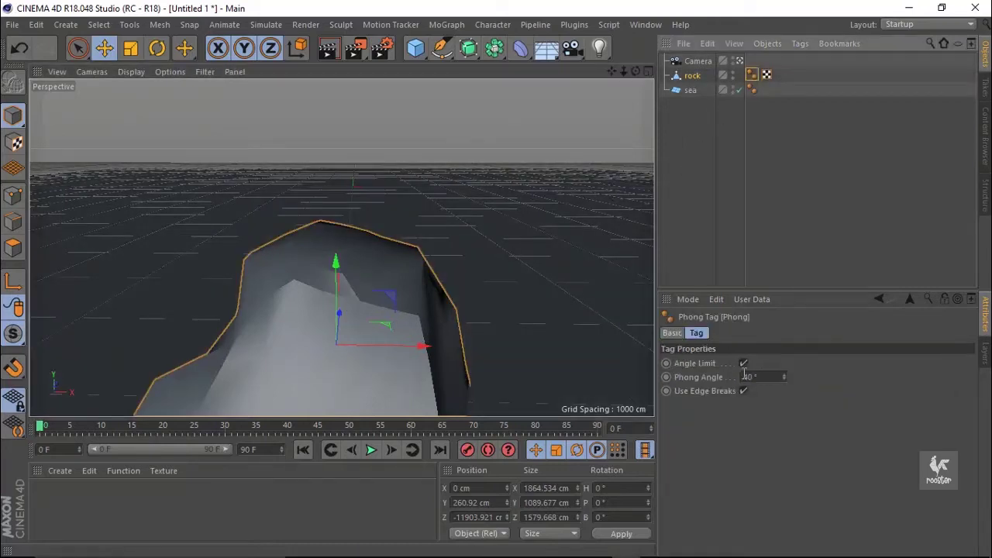
{"action": "left_click", "coordinate": [746, 376]}
{"action": "type", "text": "45"}
{"action": "key", "text": "Return"}
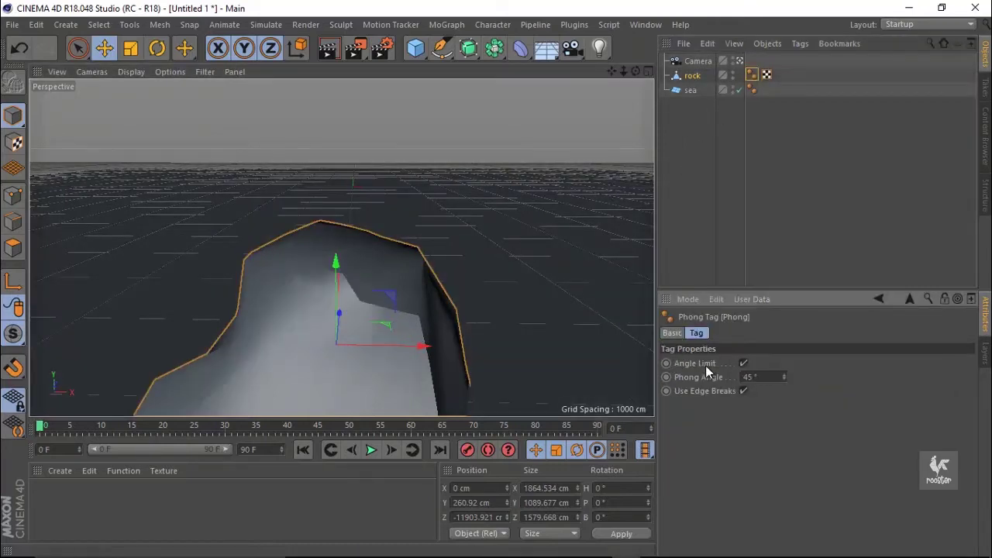
{"action": "type", "text": "90"}
{"action": "key", "text": "Return"}
Step: Select all the rock's polygons, then return to Model mode with the rock selected
{"action": "left_click", "coordinate": [694, 214]}
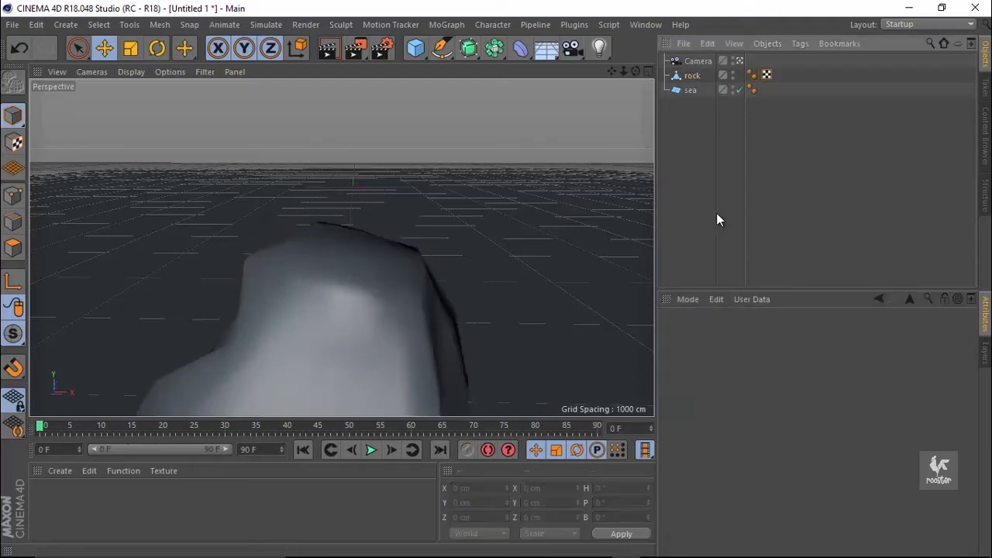
{"action": "left_click", "coordinate": [692, 76]}
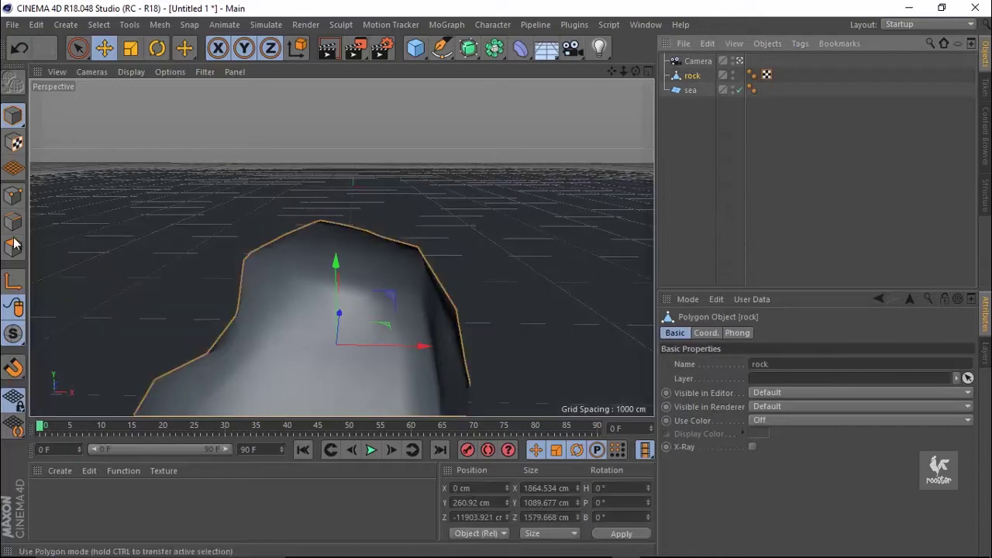
{"action": "key", "text": "ctrl+a"}
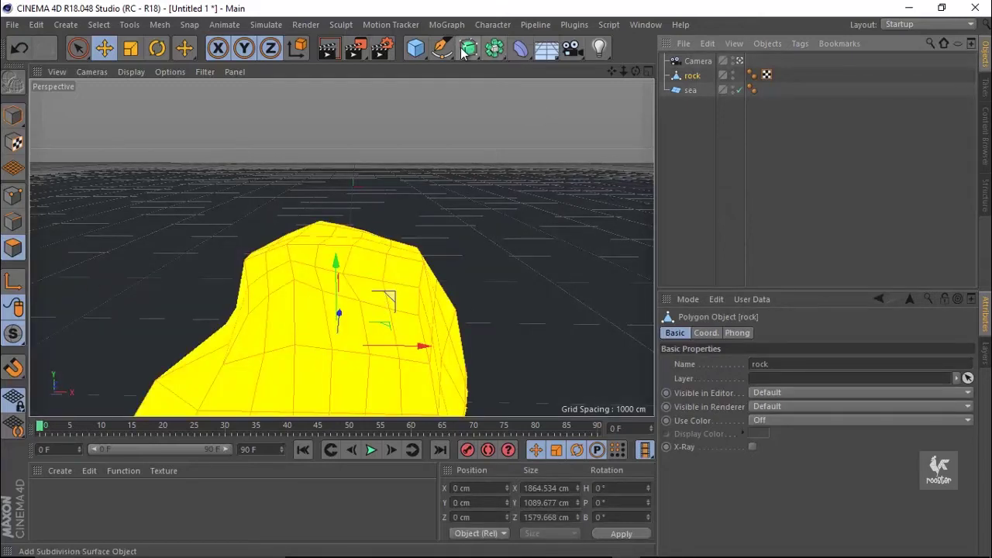
{"action": "left_click", "coordinate": [13, 115]}
{"action": "left_click", "coordinate": [619, 108]}
{"action": "left_click", "coordinate": [698, 75]}
Step: Add a Subdivision Surface, place the rock inside it, and switch it off
{"action": "left_click", "coordinate": [468, 48]}
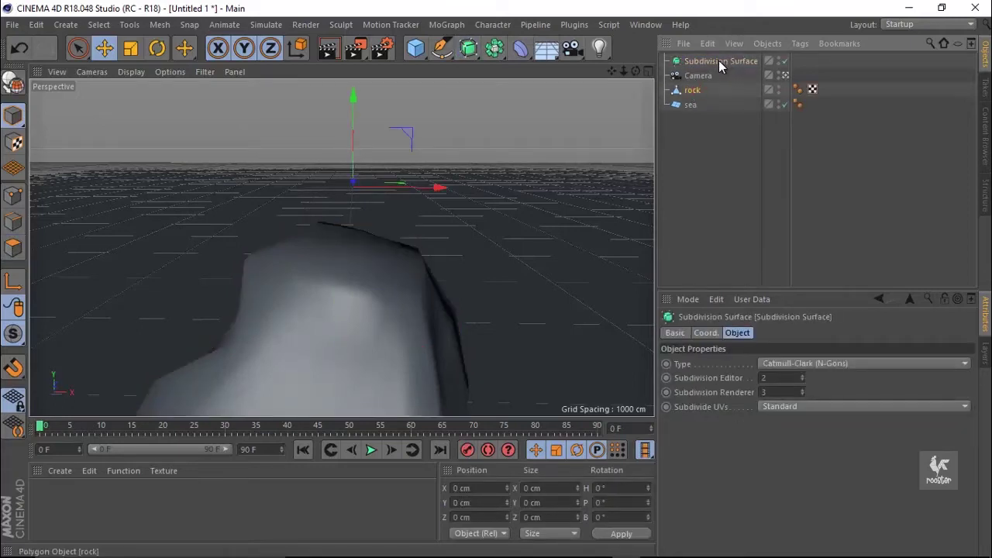
{"action": "left_click_drag", "start_coordinate": [719, 61], "coordinate": [718, 62]}
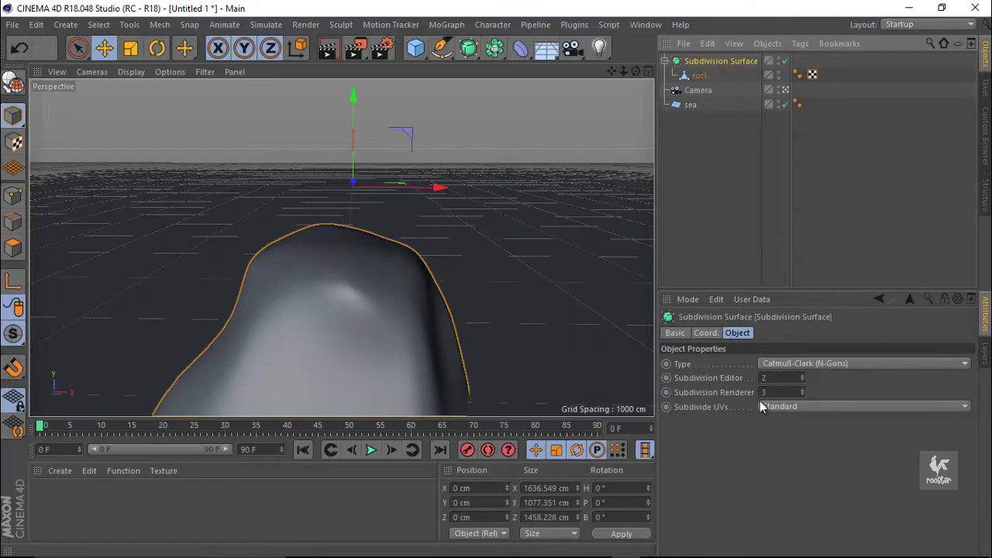
{"action": "left_click", "coordinate": [700, 75]}
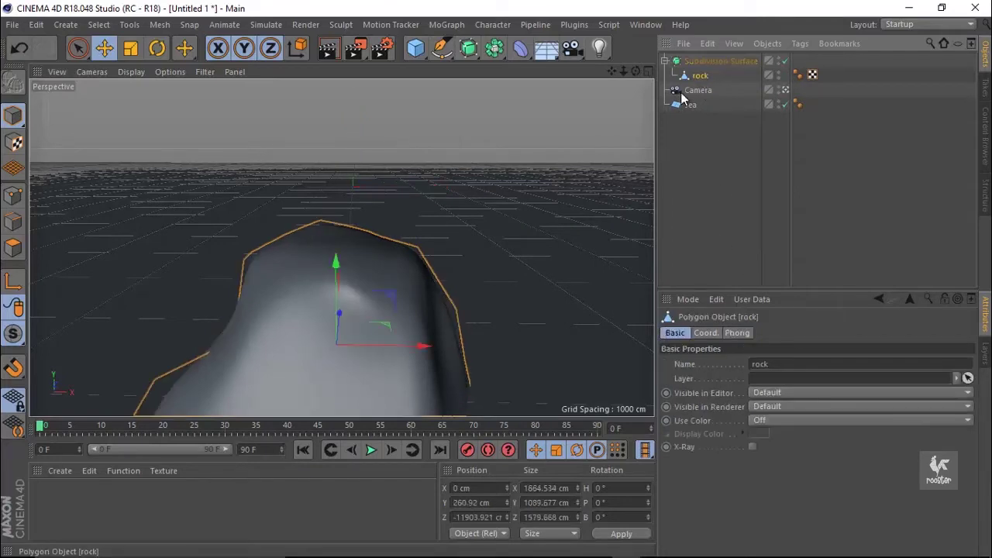
{"action": "left_click", "coordinate": [785, 60]}
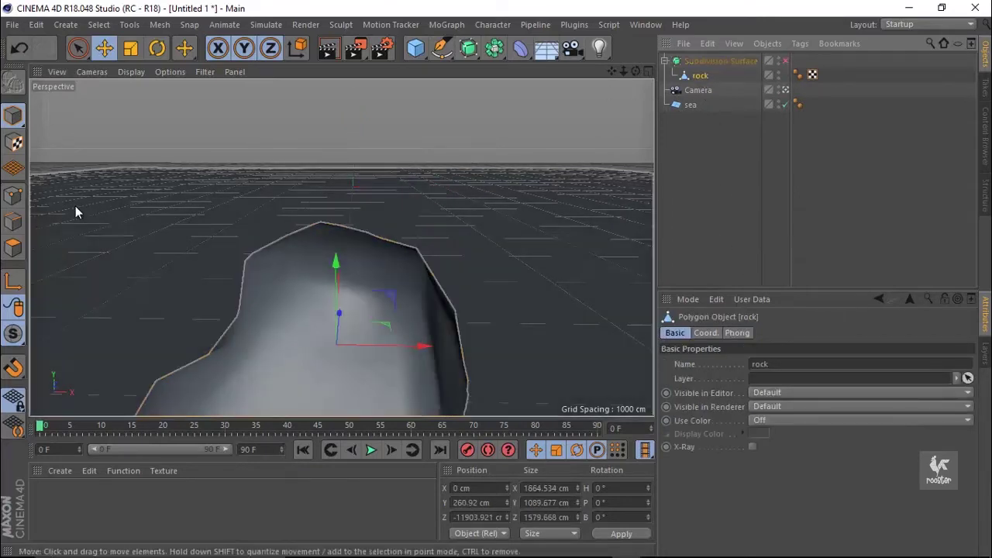
{"action": "left_click", "coordinate": [13, 220]}
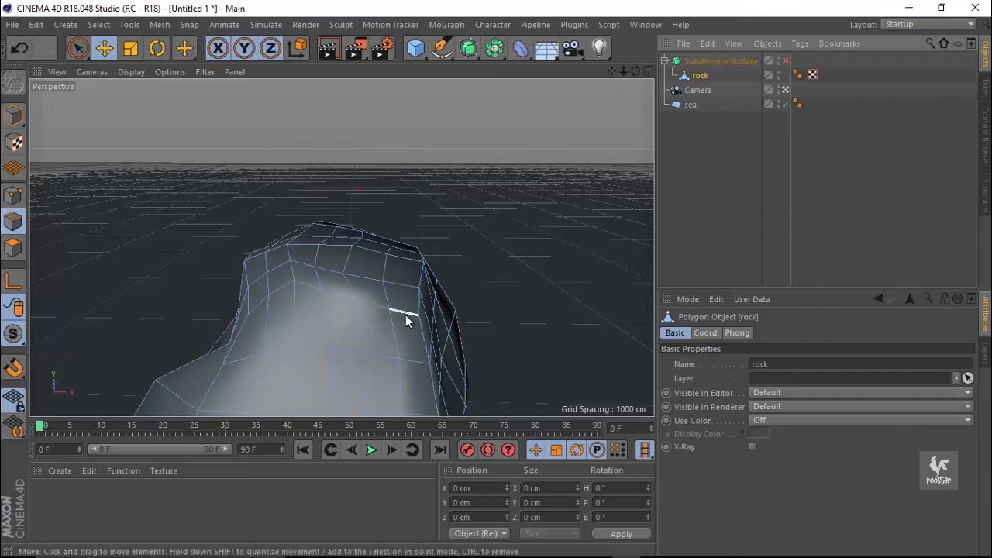
Step: Select four edges across the rock's front and sides, with soft selection toggled for moving
{"action": "left_click", "coordinate": [405, 314]}
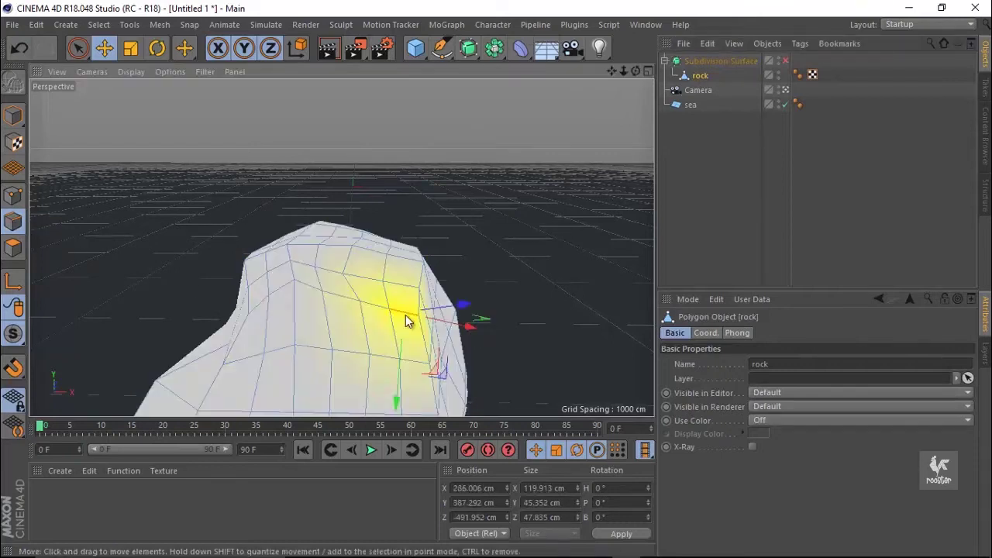
{"action": "left_click", "coordinate": [104, 48]}
{"action": "left_click", "coordinate": [709, 363]}
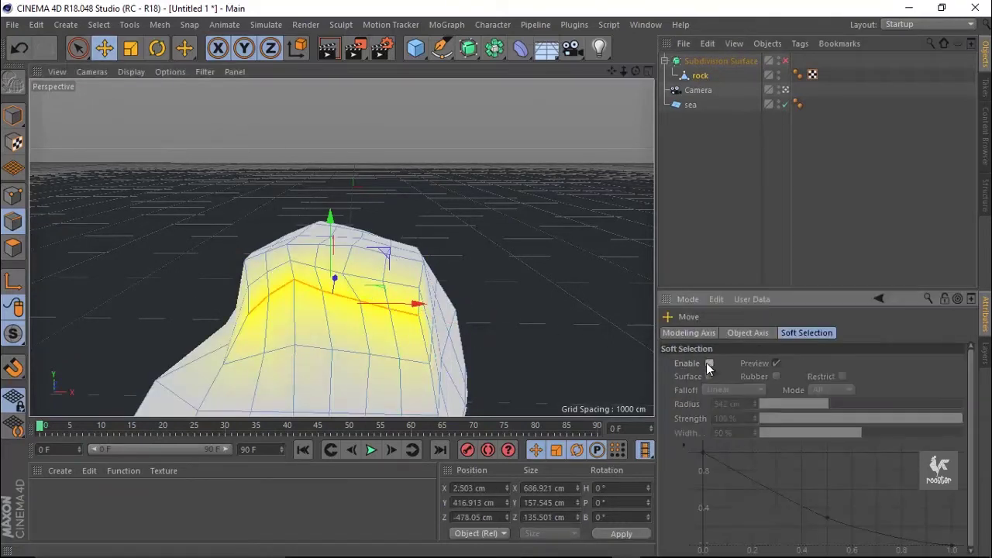
{"action": "left_click", "coordinate": [425, 345], "text": "shift"}
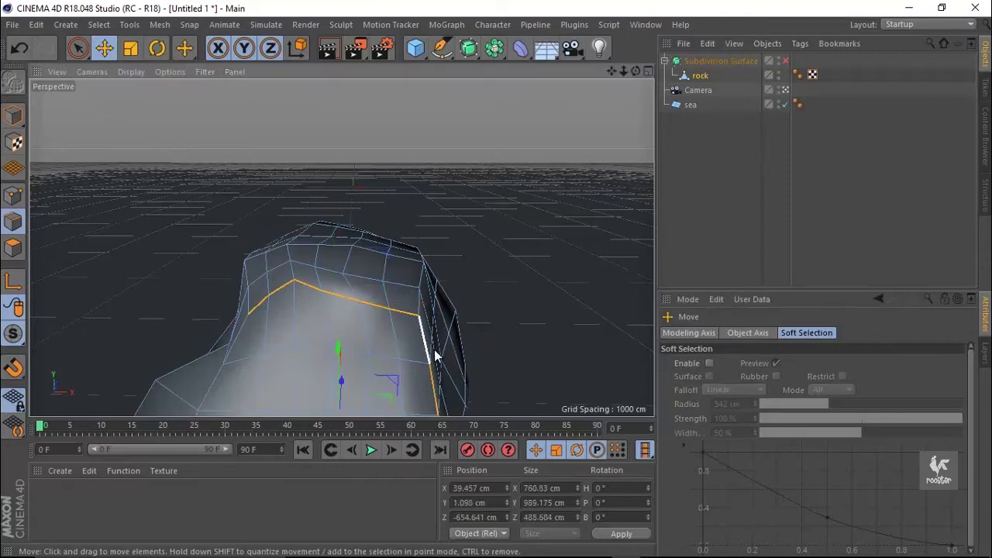
{"action": "left_click", "coordinate": [238, 339], "text": "shift"}
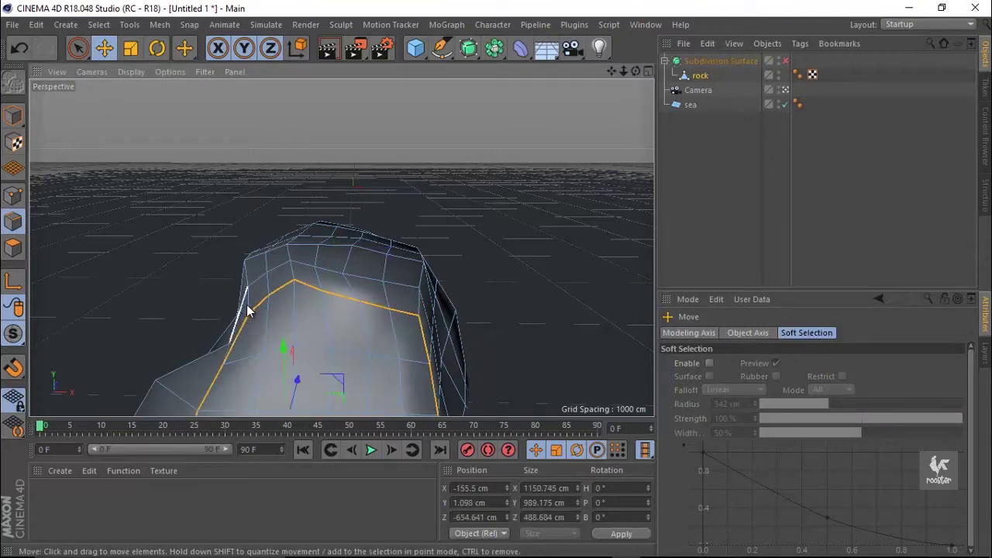
{"action": "left_click", "coordinate": [193, 359], "text": "shift"}
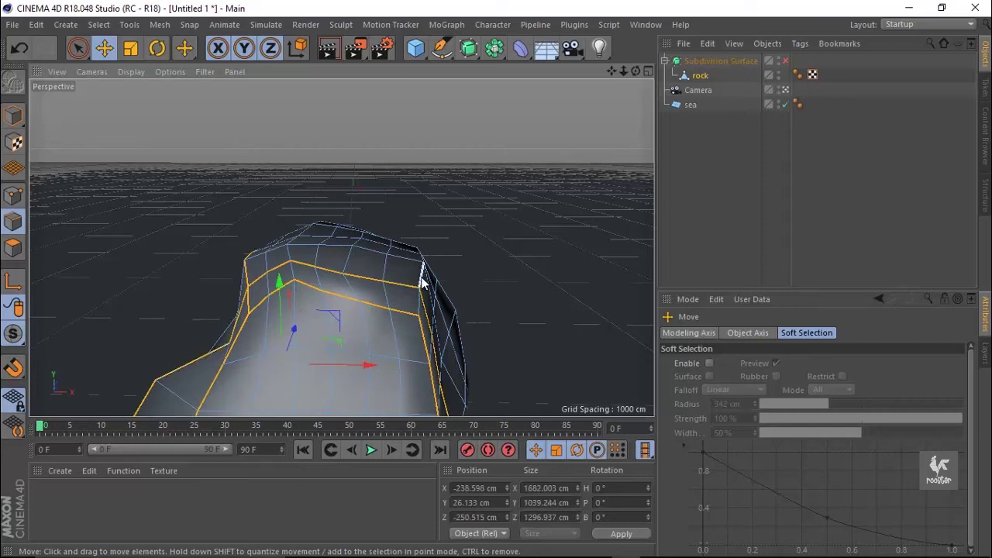
Step: Switch to Live Selection, orbit around the rock, and drag the selected edges outward
{"action": "scroll", "coordinate": [504, 293], "scroll_direction": "up", "scroll_amount": 3}
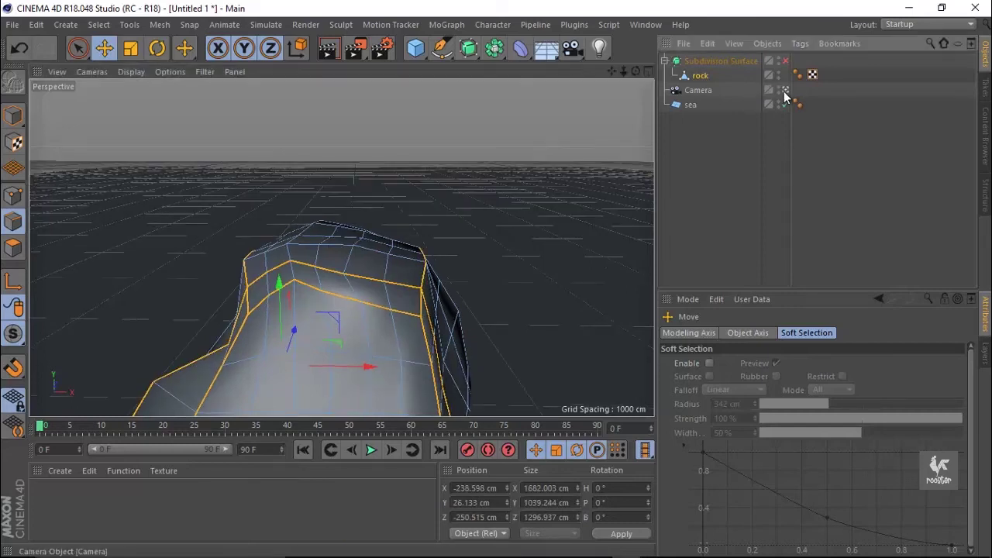
{"action": "mouse_move", "coordinate": [504, 292]}
{"action": "left_mouse_down", "text": "alt"}
{"action": "mouse_move", "coordinate": [423, 318]}
{"action": "mouse_move", "coordinate": [342, 260]}
{"action": "left_mouse_up", "text": "alt"}
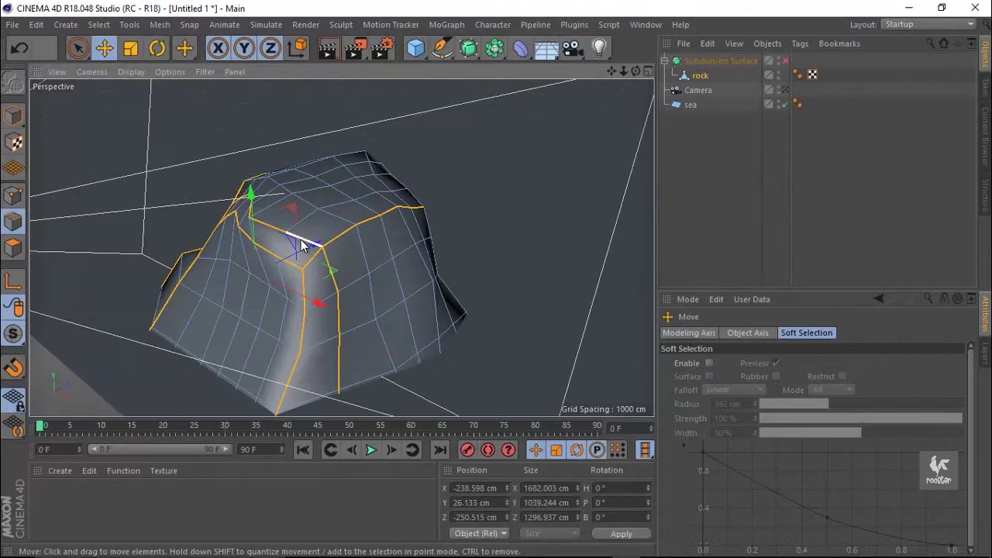
{"action": "key", "text": "9"}
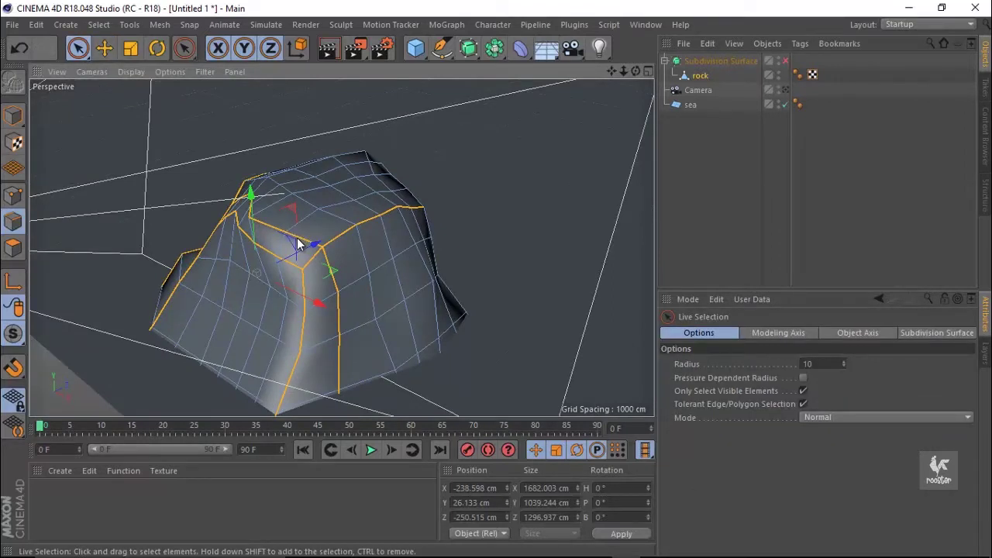
{"action": "mouse_move", "coordinate": [267, 234]}
{"action": "left_mouse_down", "text": "alt"}
{"action": "mouse_move", "coordinate": [233, 209]}
{"action": "mouse_move", "coordinate": [312, 209]}
{"action": "mouse_move", "coordinate": [272, 232]}
{"action": "mouse_move", "coordinate": [299, 231]}
{"action": "mouse_move", "coordinate": [288, 247]}
{"action": "left_mouse_up", "text": "alt"}
{"action": "mouse_move", "coordinate": [277, 316]}
{"action": "left_mouse_down", "text": "alt"}
{"action": "mouse_move", "coordinate": [321, 332]}
{"action": "mouse_move", "coordinate": [250, 281]}
{"action": "mouse_move", "coordinate": [330, 259]}
{"action": "mouse_move", "coordinate": [380, 199]}
{"action": "mouse_move", "coordinate": [298, 236]}
{"action": "left_mouse_up", "text": "alt"}
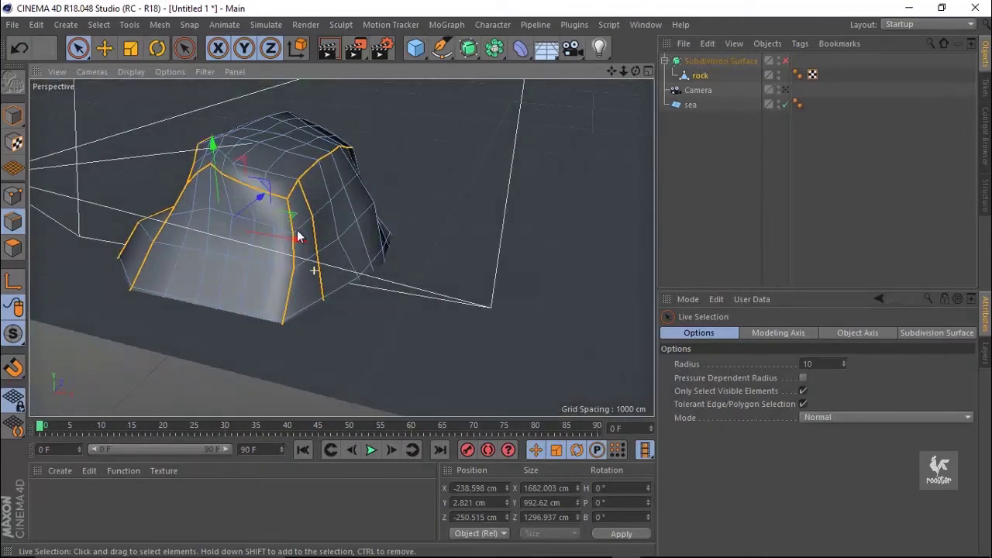
{"action": "mouse_move", "coordinate": [314, 308]}
{"action": "left_mouse_down", "text": "alt"}
{"action": "mouse_move", "coordinate": [200, 279]}
{"action": "mouse_move", "coordinate": [422, 170]}
{"action": "mouse_move", "coordinate": [376, 271]}
{"action": "left_mouse_up", "text": "alt"}
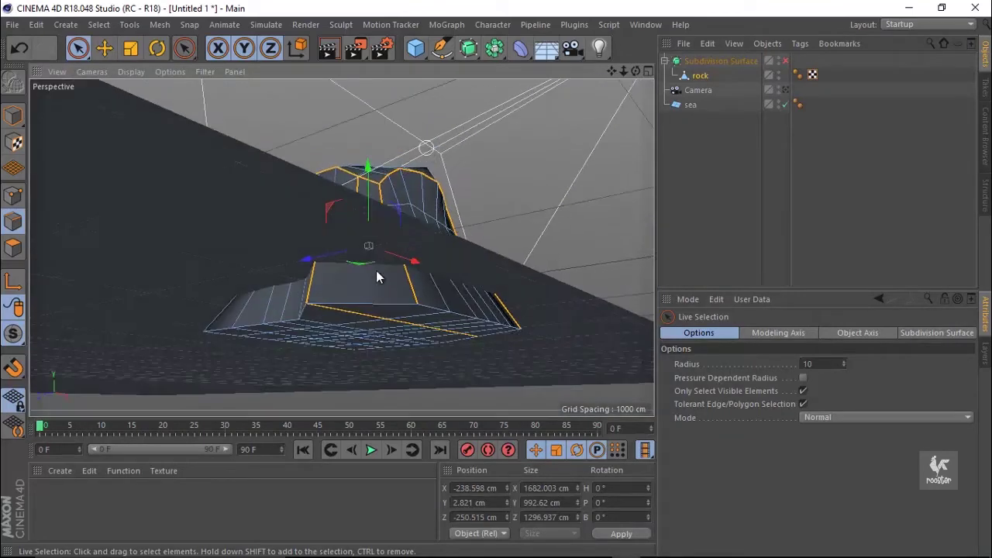
{"action": "mouse_move", "coordinate": [431, 333]}
{"action": "left_mouse_down", "text": "alt"}
{"action": "mouse_move", "coordinate": [365, 288]}
{"action": "mouse_move", "coordinate": [343, 199]}
{"action": "mouse_move", "coordinate": [381, 310]}
{"action": "mouse_move", "coordinate": [361, 273]}
{"action": "mouse_move", "coordinate": [328, 274]}
{"action": "mouse_move", "coordinate": [455, 256]}
{"action": "mouse_move", "coordinate": [97, 63]}
{"action": "left_mouse_up", "text": "alt"}
{"action": "left_click", "coordinate": [104, 48]}
{"action": "mouse_move", "coordinate": [190, 182]}
{"action": "left_mouse_down", "text": "alt"}
{"action": "mouse_move", "coordinate": [252, 265]}
{"action": "mouse_move", "coordinate": [290, 267]}
{"action": "left_mouse_up", "text": "alt"}
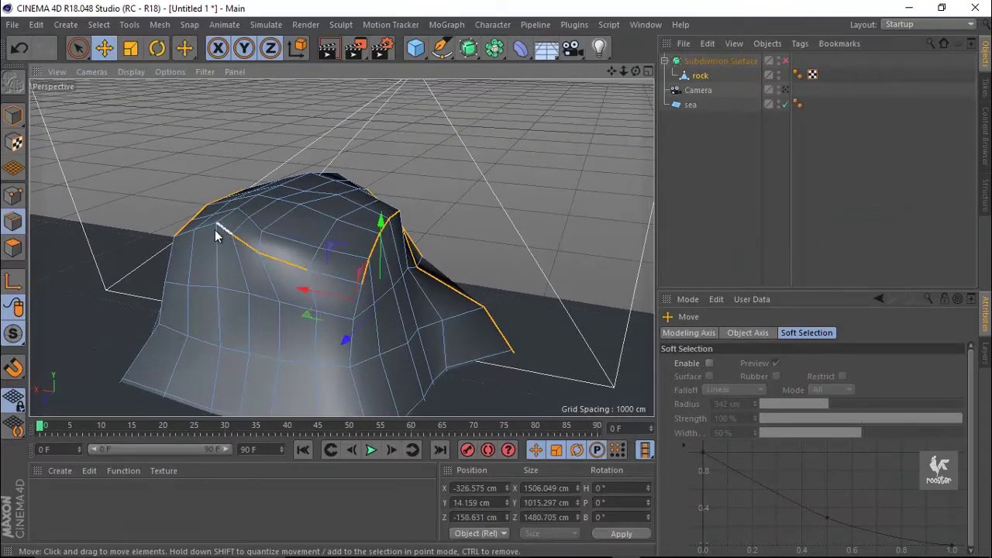
{"action": "mouse_move", "coordinate": [409, 289]}
{"action": "left_mouse_down", "text": "alt"}
{"action": "mouse_move", "coordinate": [454, 295]}
{"action": "mouse_move", "coordinate": [324, 290]}
{"action": "mouse_move", "coordinate": [386, 278]}
{"action": "mouse_move", "coordinate": [360, 279]}
{"action": "mouse_move", "coordinate": [533, 198]}
{"action": "left_mouse_up", "text": "alt"}
Step: Bevel the selected edges into 32 cm chamfers with one subdivision, then return to Model mode
{"action": "right_click", "coordinate": [552, 224]}
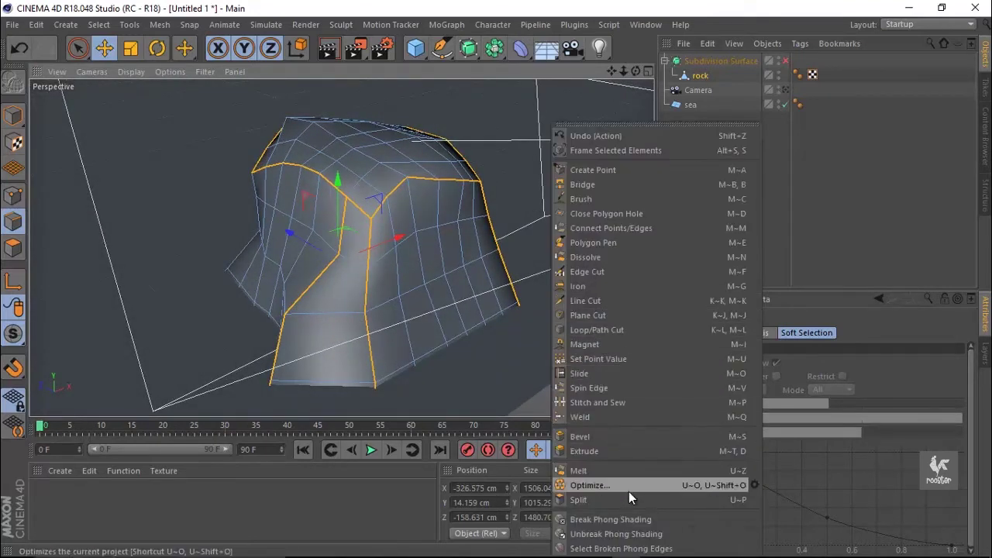
{"action": "left_click", "coordinate": [616, 437]}
{"action": "mouse_move", "coordinate": [498, 286]}
{"action": "left_mouse_down"}
{"action": "mouse_move", "coordinate": [510, 287]}
{"action": "mouse_move", "coordinate": [469, 210]}
{"action": "left_mouse_up"}
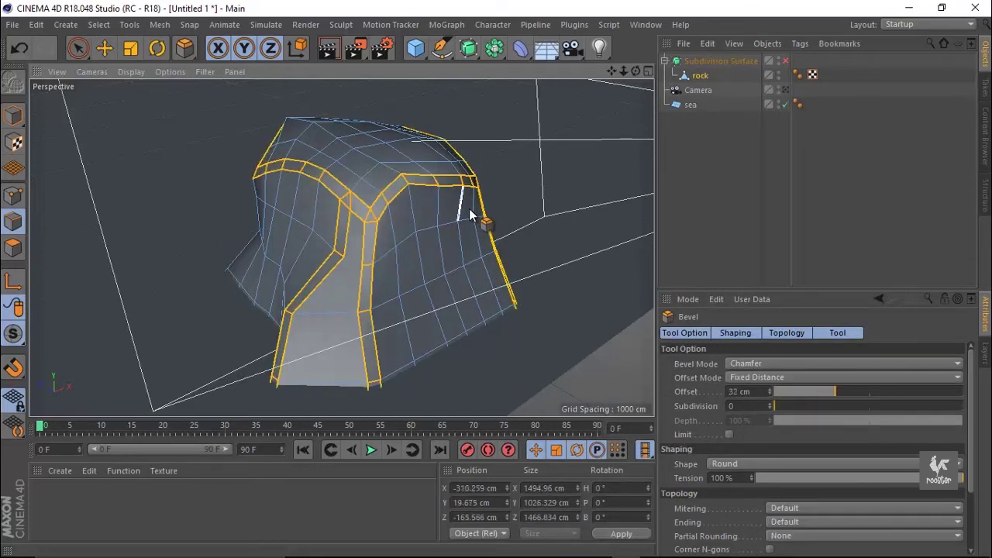
{"action": "left_click", "coordinate": [771, 403]}
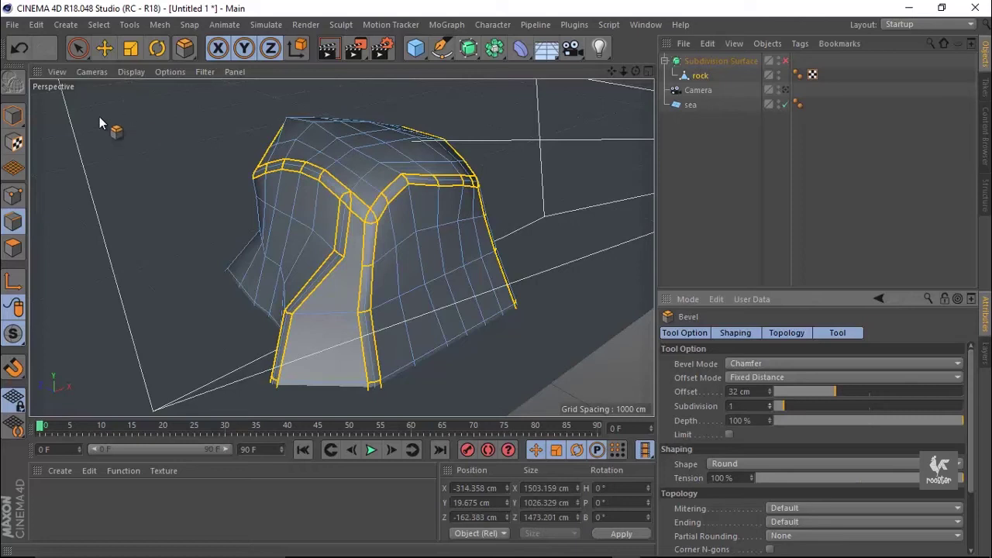
{"action": "left_click", "coordinate": [14, 114]}
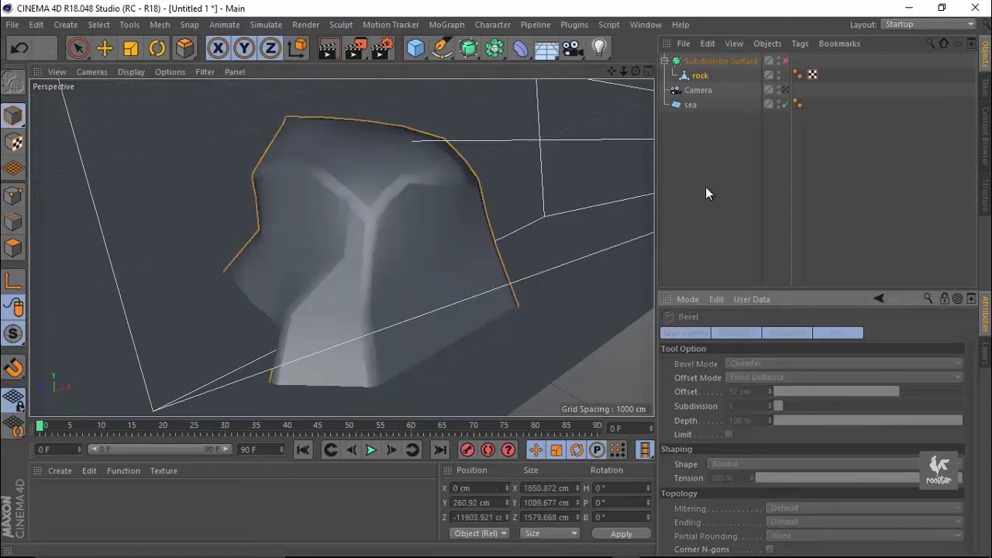
{"action": "left_click", "coordinate": [105, 48]}
Step: Replace the rock's Phong tag with a new Phong tag from CINEMA 4D Tags
{"action": "left_click", "coordinate": [798, 74]}
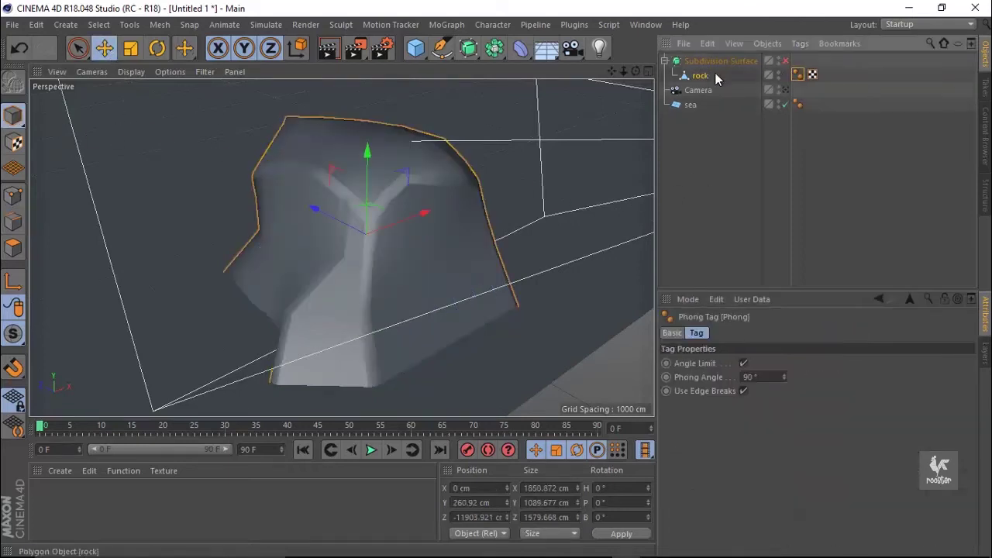
{"action": "key", "text": "Delete"}
{"action": "left_click", "coordinate": [800, 43]}
{"action": "mouse_move", "coordinate": [838, 65]}
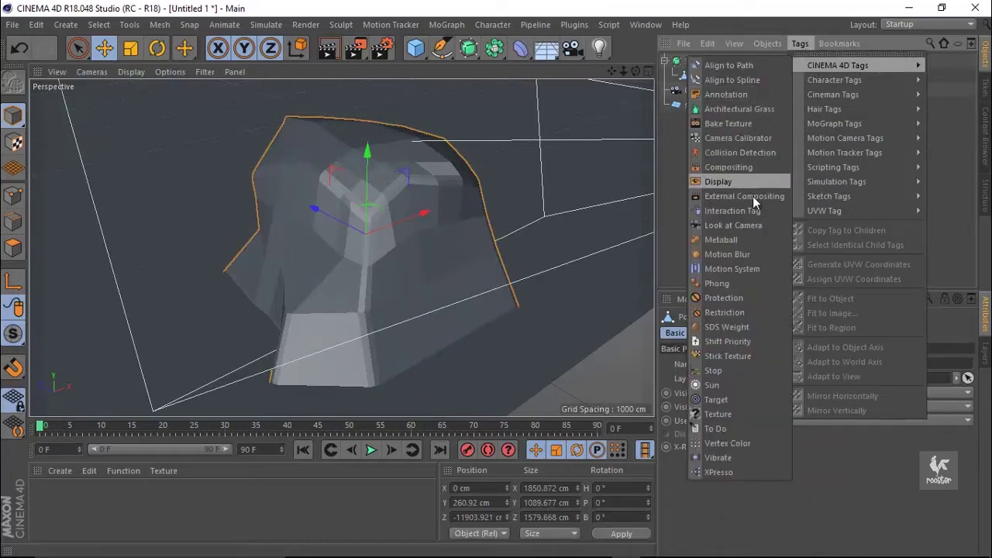
{"action": "left_click", "coordinate": [746, 286]}
Step: Enable the Subdivision Surface to smooth the rock and view the scene through the Camera
{"action": "mouse_move", "coordinate": [561, 199]}
{"action": "left_mouse_down", "text": "alt"}
{"action": "mouse_move", "coordinate": [512, 193]}
{"action": "mouse_move", "coordinate": [412, 239]}
{"action": "mouse_move", "coordinate": [388, 232]}
{"action": "left_mouse_up", "text": "alt"}
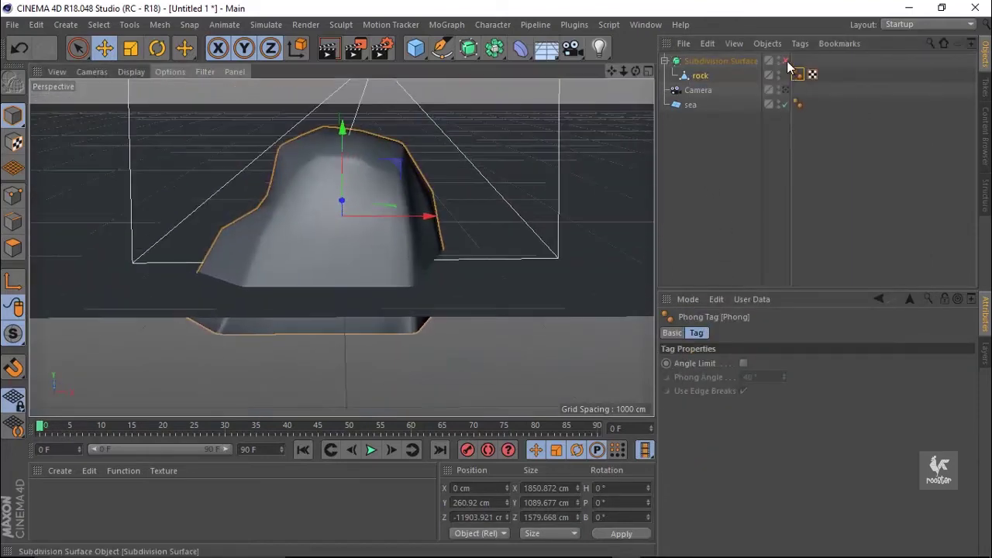
{"action": "left_click", "coordinate": [785, 61]}
{"action": "left_click", "coordinate": [785, 90]}
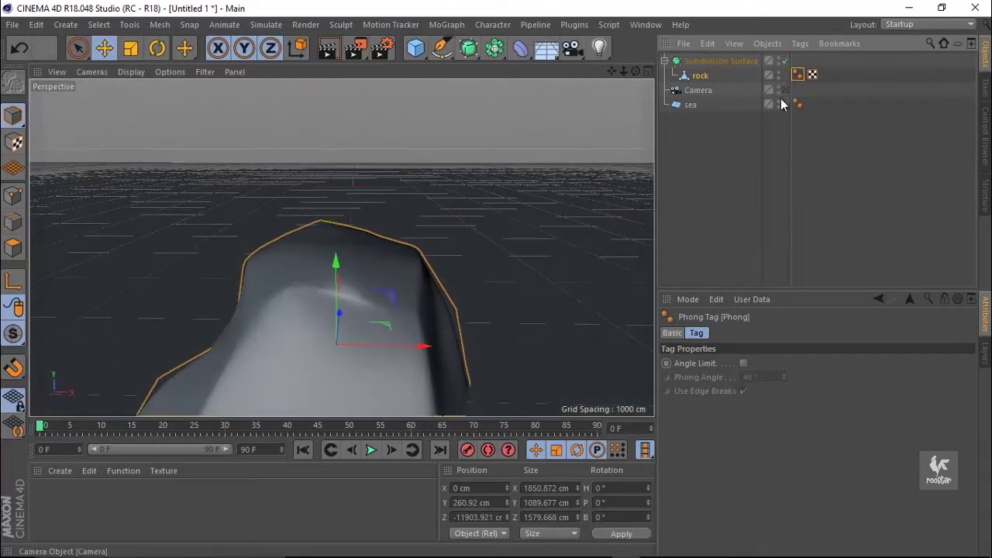
{"action": "left_click", "coordinate": [279, 128]}
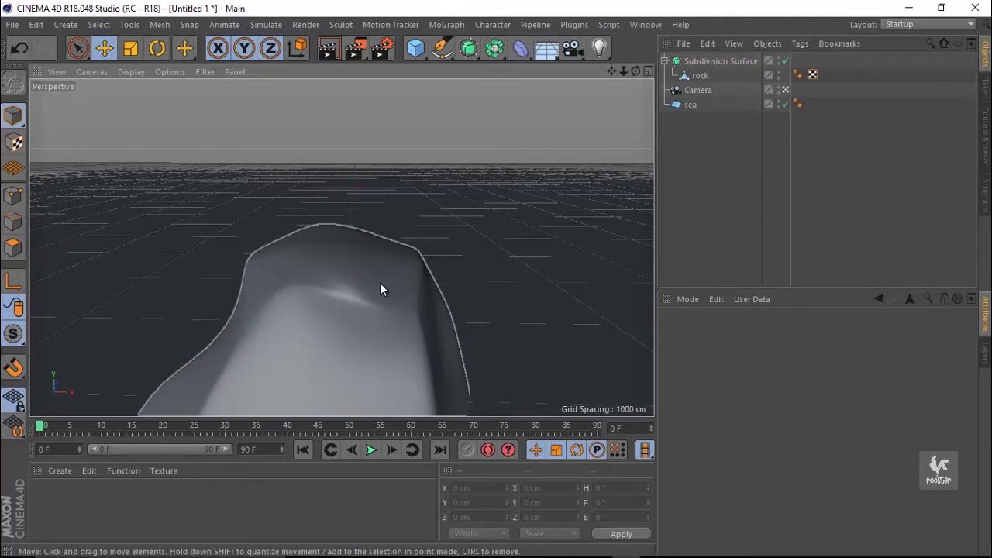
{"action": "left_click", "coordinate": [344, 260]}
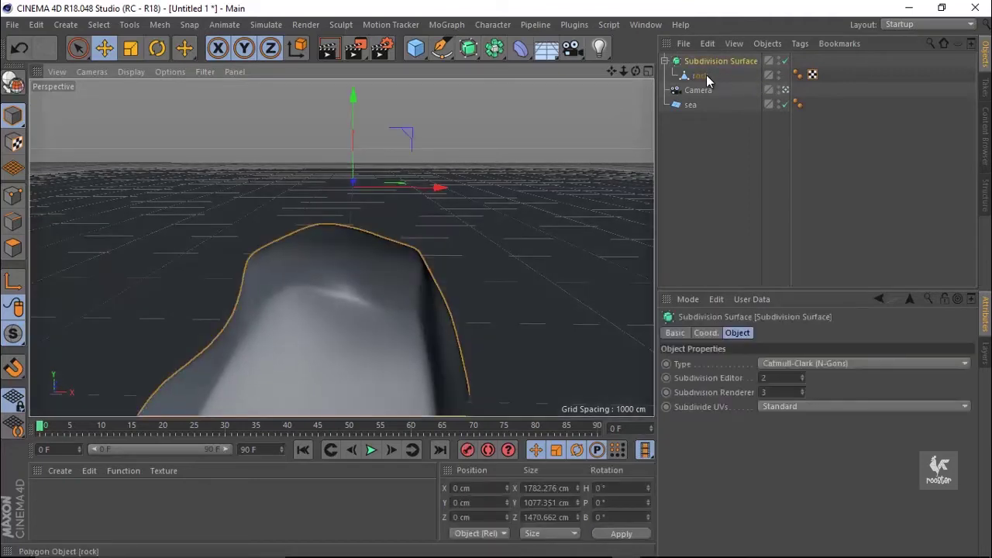
Step: Select two polygons on the rock's crown, push them down about 46 cm, then deselect
{"action": "left_click", "coordinate": [707, 74]}
{"action": "left_click", "coordinate": [13, 247]}
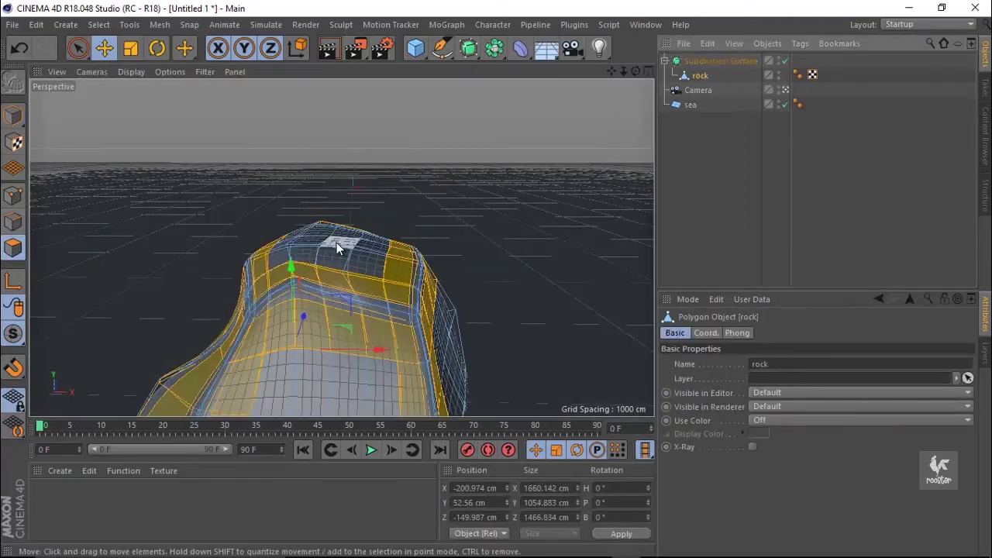
{"action": "left_click", "coordinate": [336, 240]}
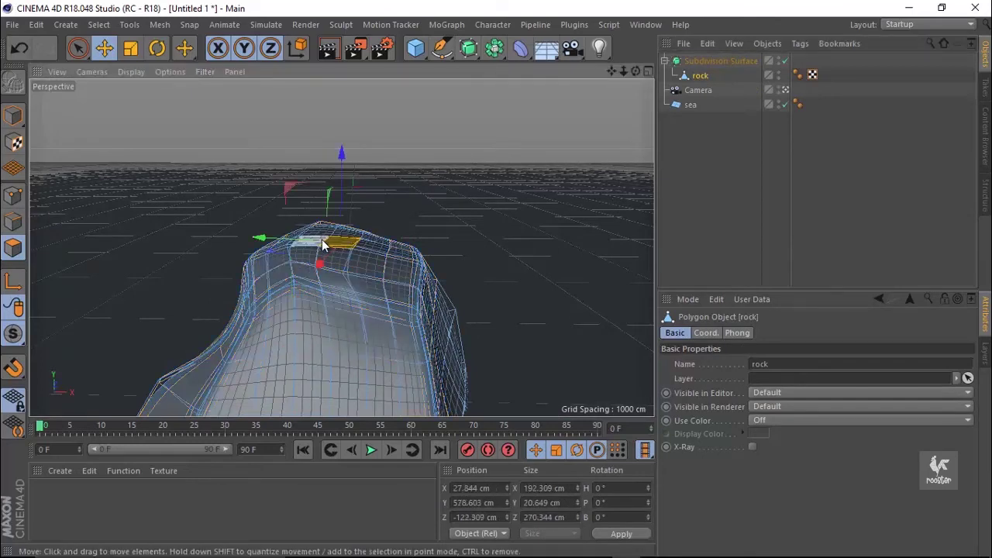
{"action": "left_click", "coordinate": [318, 245], "text": "shift"}
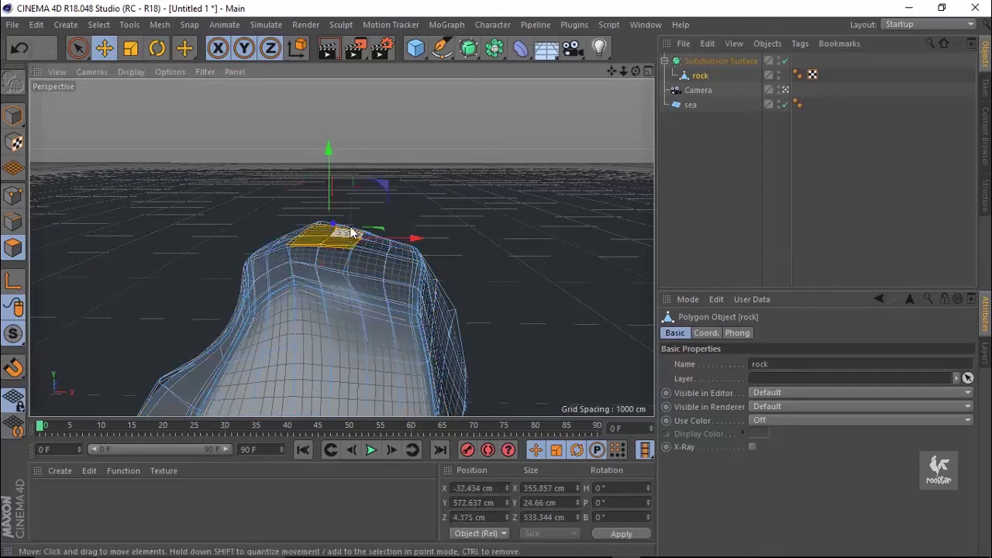
{"action": "left_click_drag", "start_coordinate": [332, 172], "coordinate": [338, 185]}
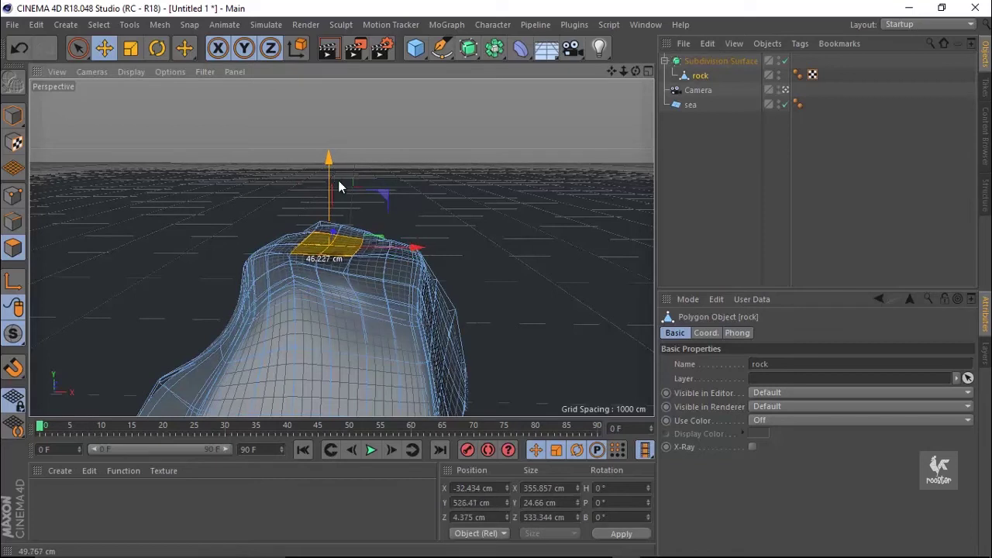
{"action": "left_click", "coordinate": [13, 116]}
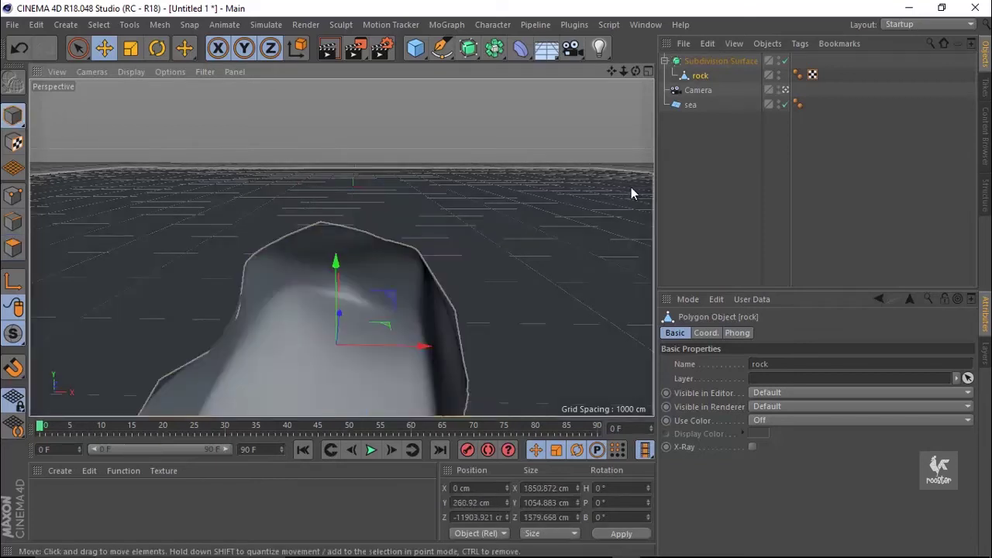
{"action": "left_click", "coordinate": [685, 194]}
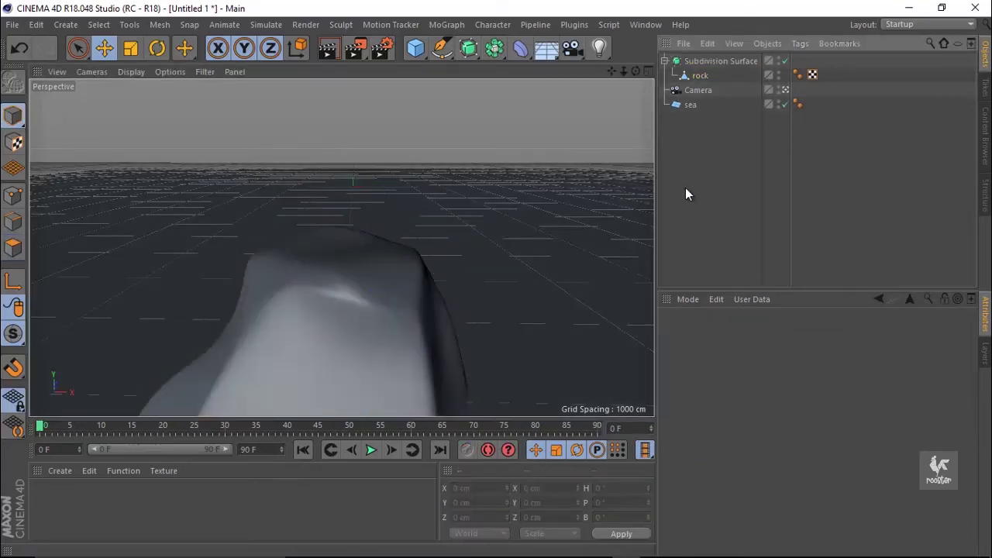
Step: Leave the camera view and centre the rock's axis on its geometry with Center Axis
{"action": "left_click", "coordinate": [361, 340]}
{"action": "key", "text": "r"}
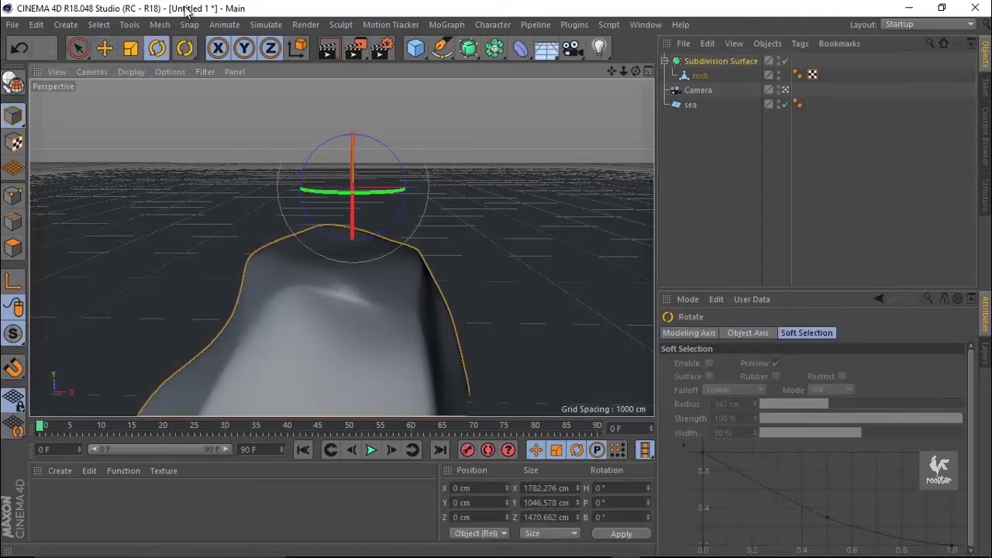
{"action": "left_click", "coordinate": [786, 89]}
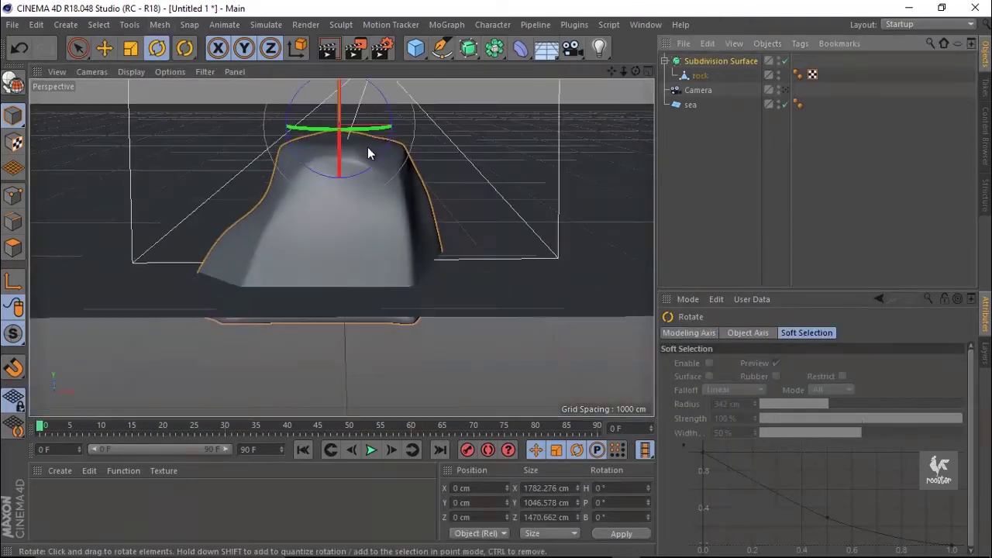
{"action": "left_click_drag", "start_coordinate": [368, 146], "coordinate": [330, 191], "text": "alt"}
{"action": "scroll", "coordinate": [477, 235], "scroll_direction": "down", "scroll_amount": 3}
{"action": "scroll", "coordinate": [476, 235], "scroll_direction": "down", "scroll_amount": 3}
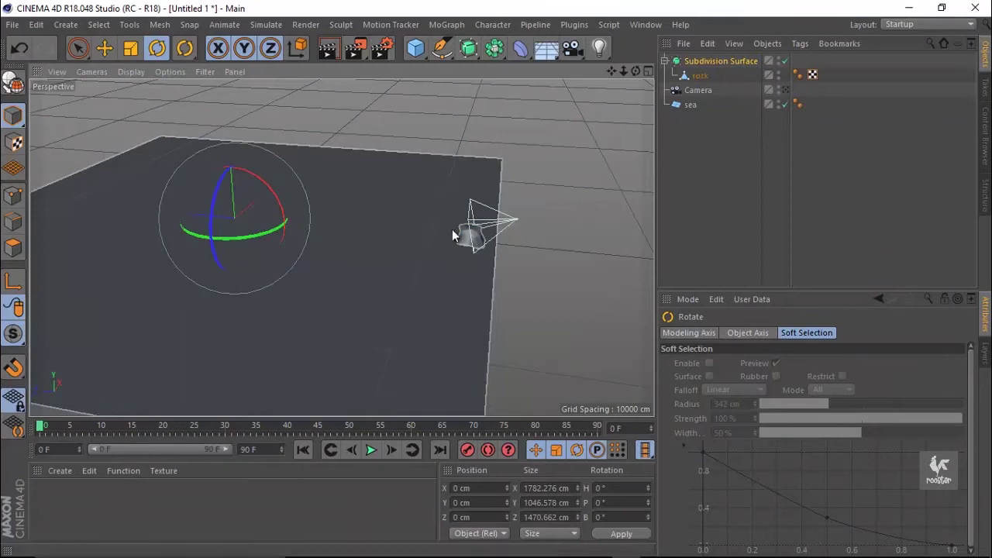
{"action": "left_click", "coordinate": [162, 26]}
{"action": "mouse_move", "coordinate": [175, 159]}
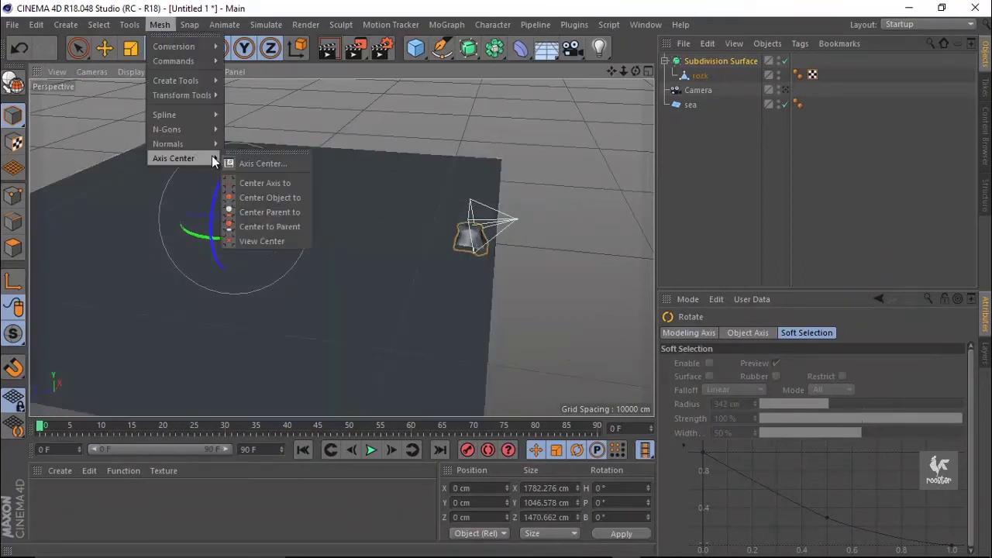
{"action": "left_click", "coordinate": [261, 183]}
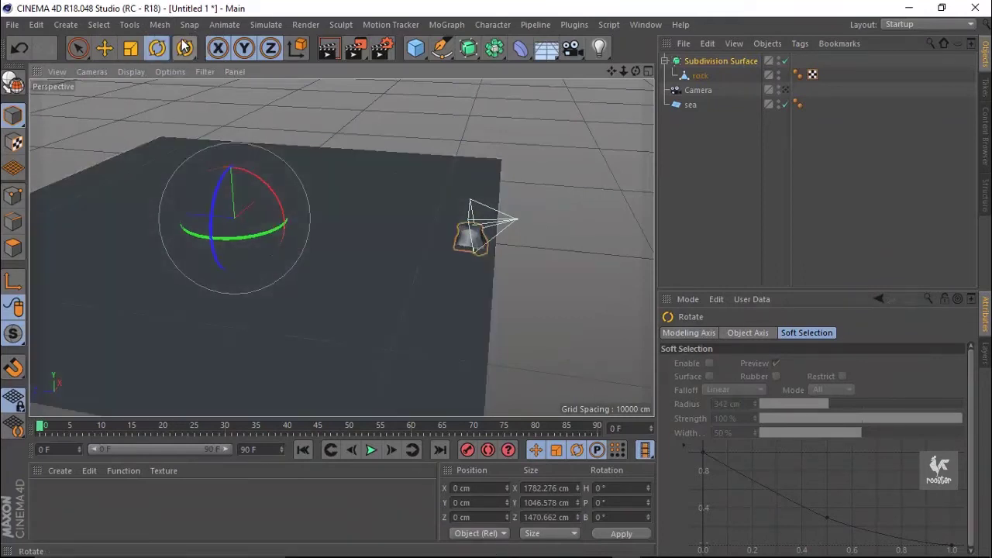
Step: Zero the rock's position and drag the Subdivision Surface along Z toward the camera
{"action": "left_click", "coordinate": [707, 62]}
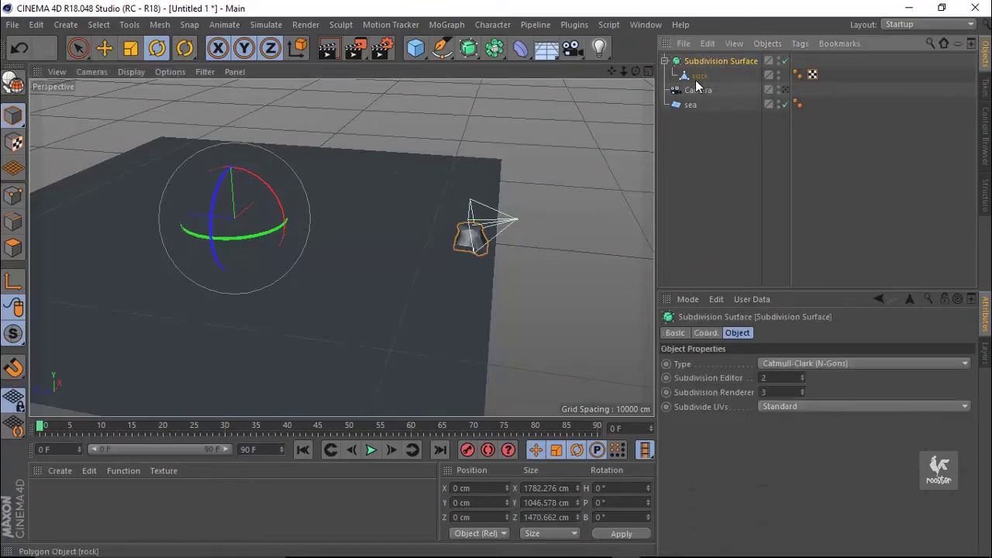
{"action": "left_click", "coordinate": [701, 77]}
{"action": "left_click", "coordinate": [706, 62]}
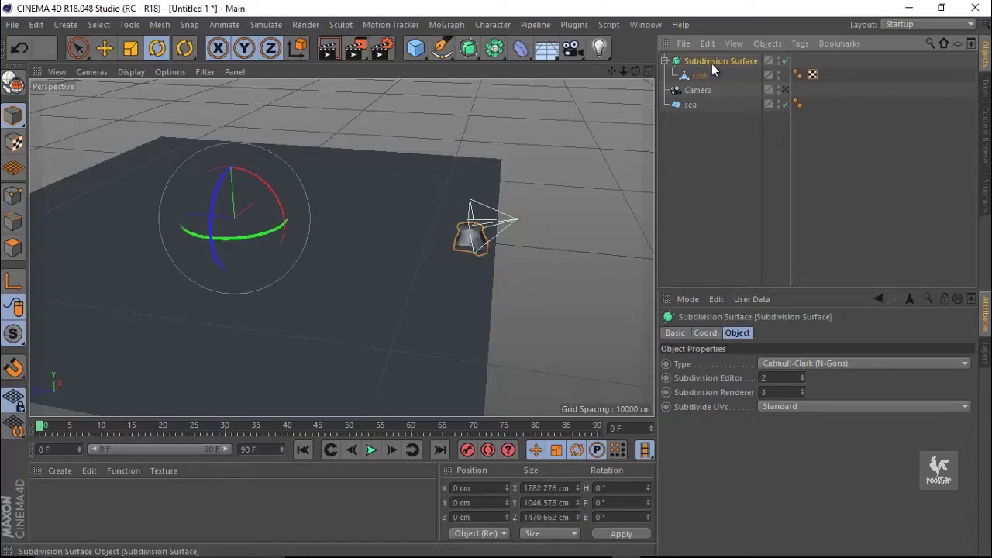
{"action": "left_click", "coordinate": [700, 76]}
{"action": "key", "text": "e"}
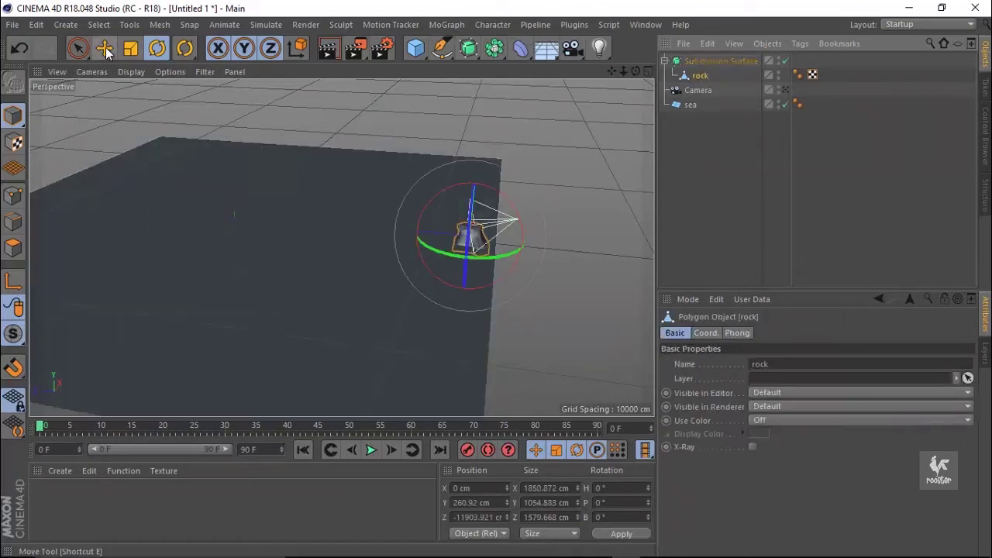
{"action": "double_click", "coordinate": [480, 517]}
{"action": "type", "text": "0"}
{"action": "key", "text": "Return"}
{"action": "left_click", "coordinate": [674, 62]}
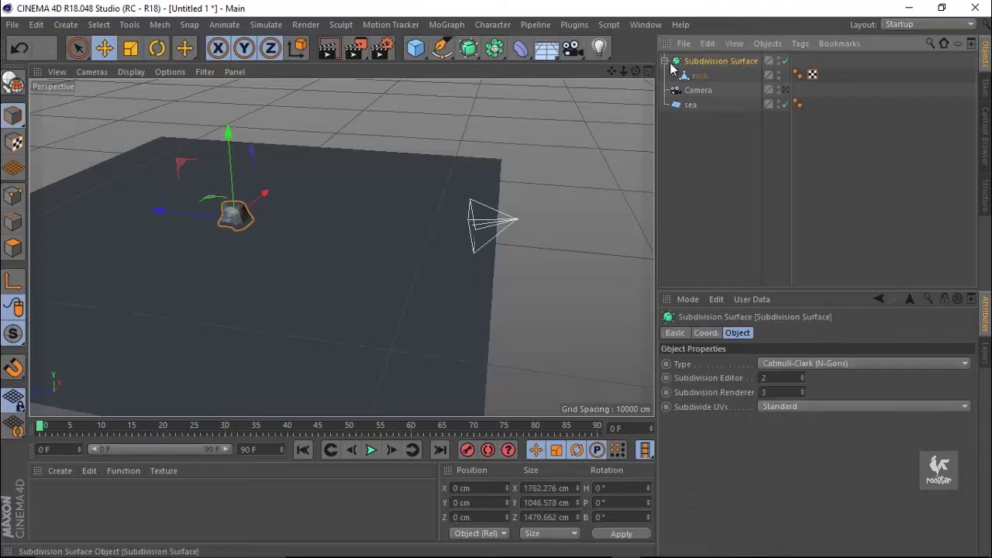
{"action": "left_click_drag", "start_coordinate": [165, 209], "coordinate": [389, 250]}
Step: Through the Camera, nudge the rock along Z and turn its heading
{"action": "left_click", "coordinate": [785, 91]}
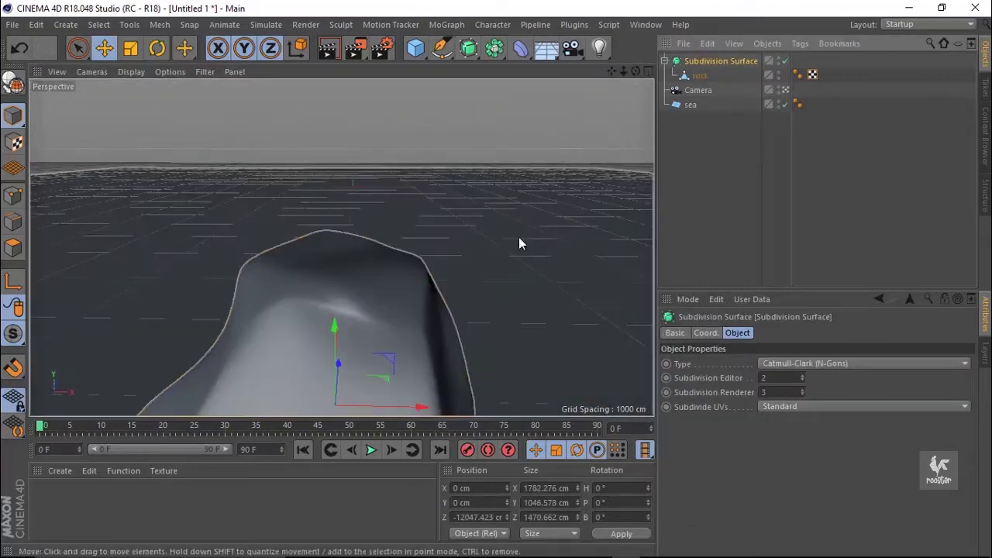
{"action": "mouse_move", "coordinate": [349, 366]}
{"action": "left_mouse_down"}
{"action": "mouse_move", "coordinate": [368, 317]}
{"action": "mouse_move", "coordinate": [363, 344]}
{"action": "left_mouse_up"}
{"action": "key", "text": "r"}
{"action": "mouse_move", "coordinate": [363, 406]}
{"action": "left_mouse_down"}
{"action": "mouse_move", "coordinate": [324, 395]}
{"action": "mouse_move", "coordinate": [351, 390]}
{"action": "mouse_move", "coordinate": [357, 355]}
{"action": "mouse_move", "coordinate": [340, 364]}
{"action": "mouse_move", "coordinate": [365, 397]}
{"action": "left_mouse_up"}
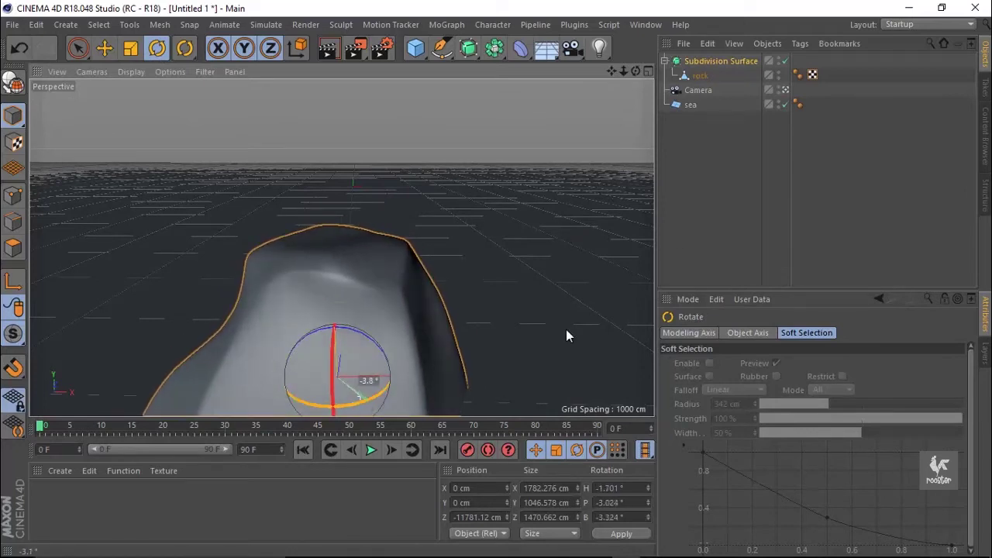
Step: Orbit the camera view low to frame the rock against the horizon
{"action": "left_click", "coordinate": [690, 223]}
{"action": "left_click", "coordinate": [700, 75]}
{"action": "left_click", "coordinate": [710, 163]}
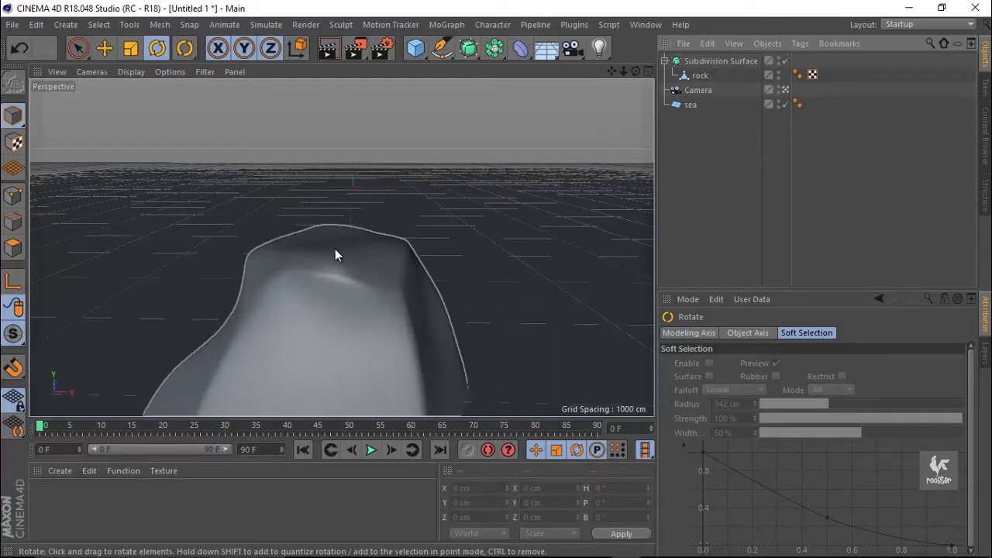
{"action": "mouse_move", "coordinate": [332, 228]}
{"action": "left_mouse_down", "text": "alt"}
{"action": "mouse_move", "coordinate": [342, 278]}
{"action": "mouse_move", "coordinate": [704, 199]}
{"action": "mouse_move", "coordinate": [466, 288]}
{"action": "left_mouse_up", "text": "alt"}
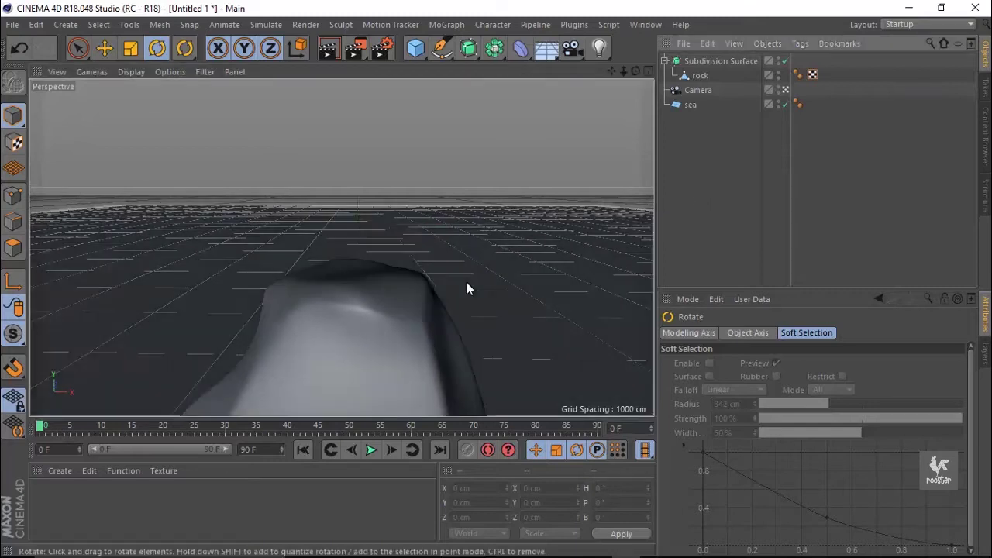
{"action": "left_click_drag", "start_coordinate": [419, 199], "coordinate": [417, 134]}
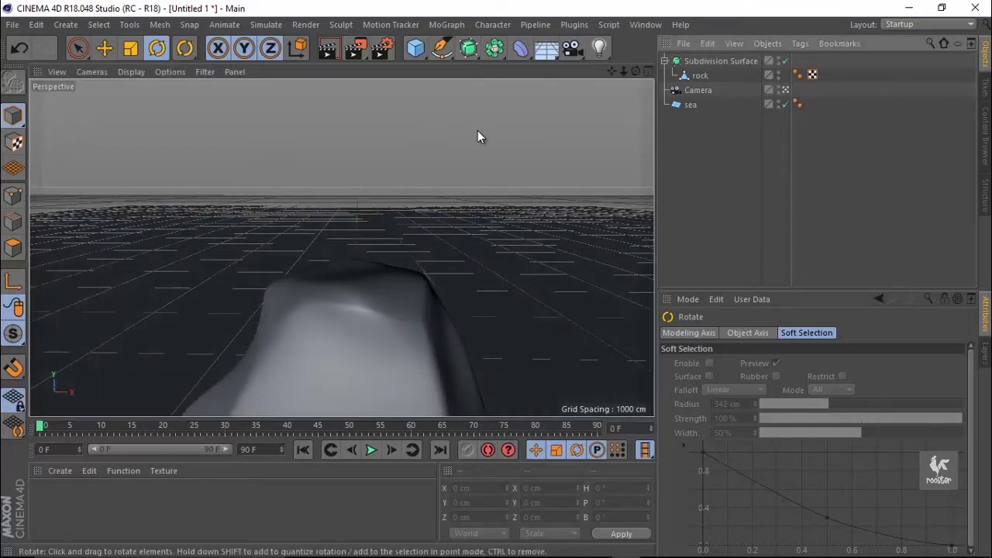
{"action": "left_click_drag", "start_coordinate": [422, 210], "coordinate": [210, 464]}
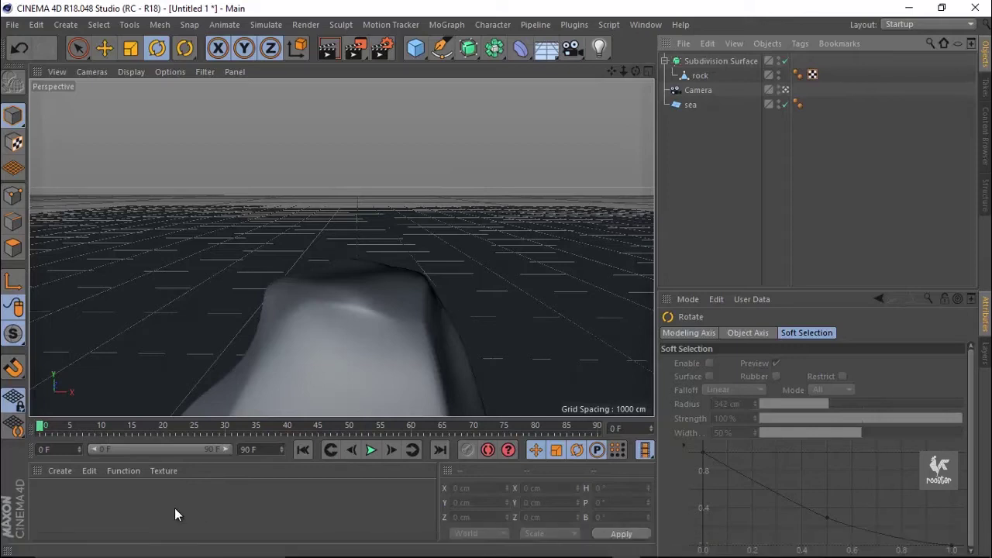
Step: Create a new material Mat and set its colour to H 47°, S 24%, V 64%
{"action": "double_click", "coordinate": [140, 508]}
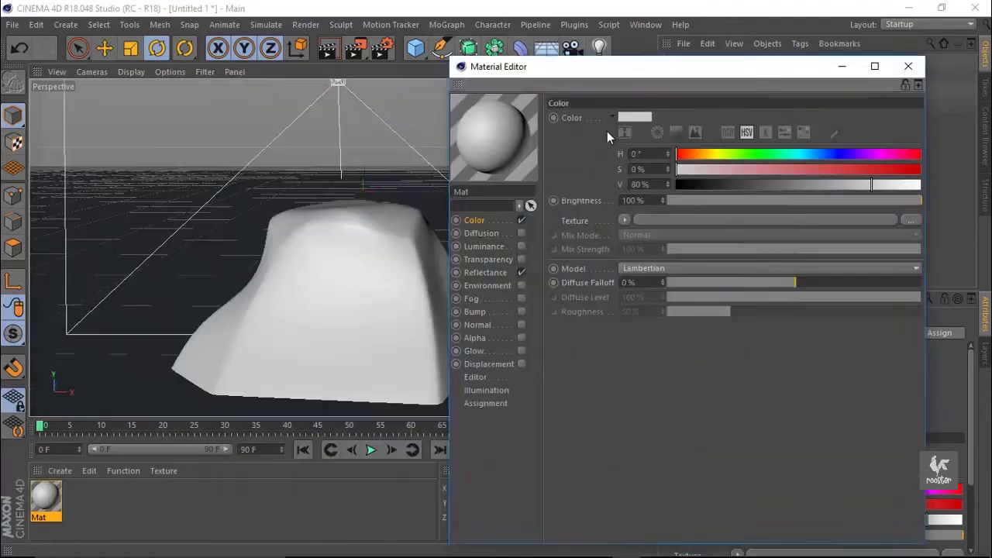
{"action": "left_click", "coordinate": [628, 117]}
{"action": "left_click", "coordinate": [594, 117]}
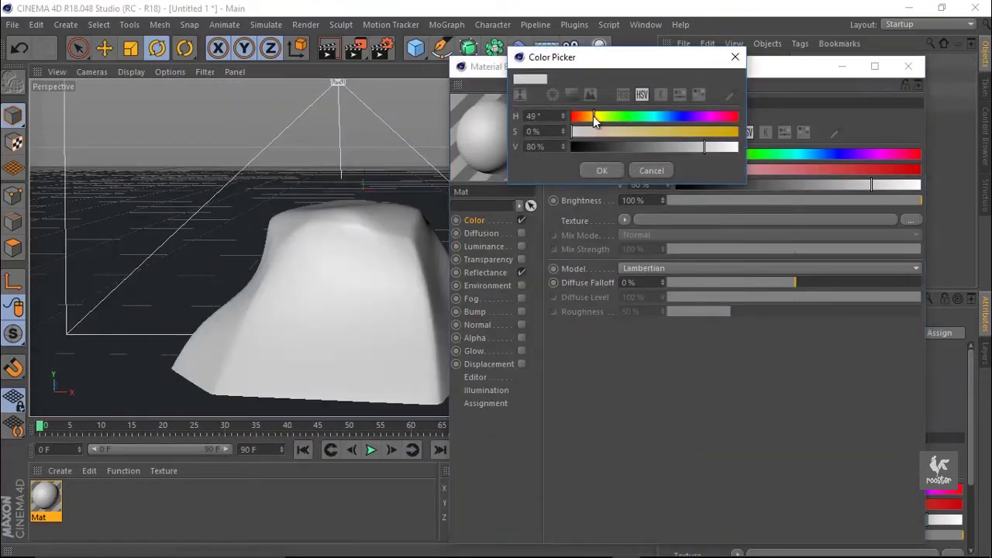
{"action": "left_click_drag", "start_coordinate": [596, 129], "coordinate": [633, 132]}
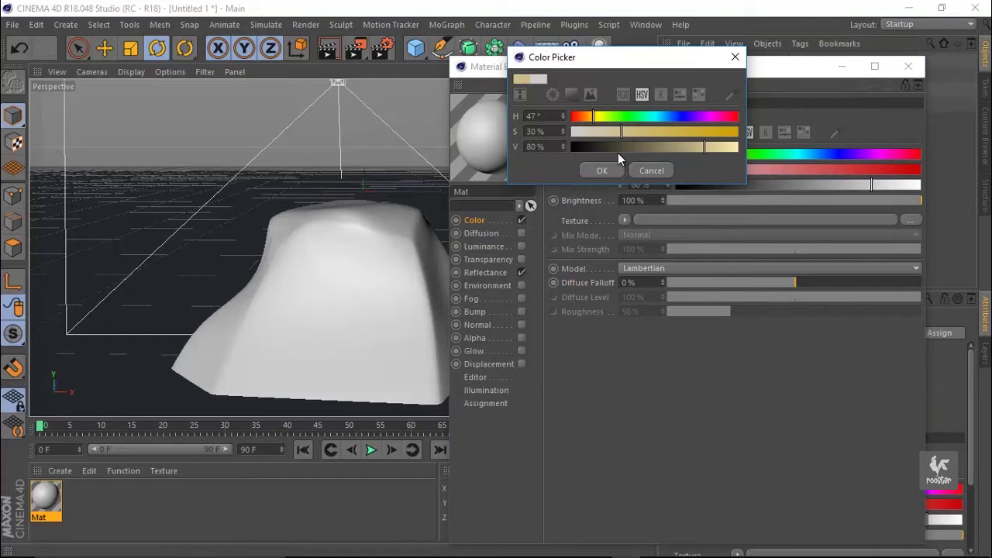
{"action": "left_click_drag", "start_coordinate": [619, 131], "coordinate": [611, 132]}
{"action": "left_click_drag", "start_coordinate": [681, 148], "coordinate": [678, 147]}
{"action": "left_click", "coordinate": [602, 171]}
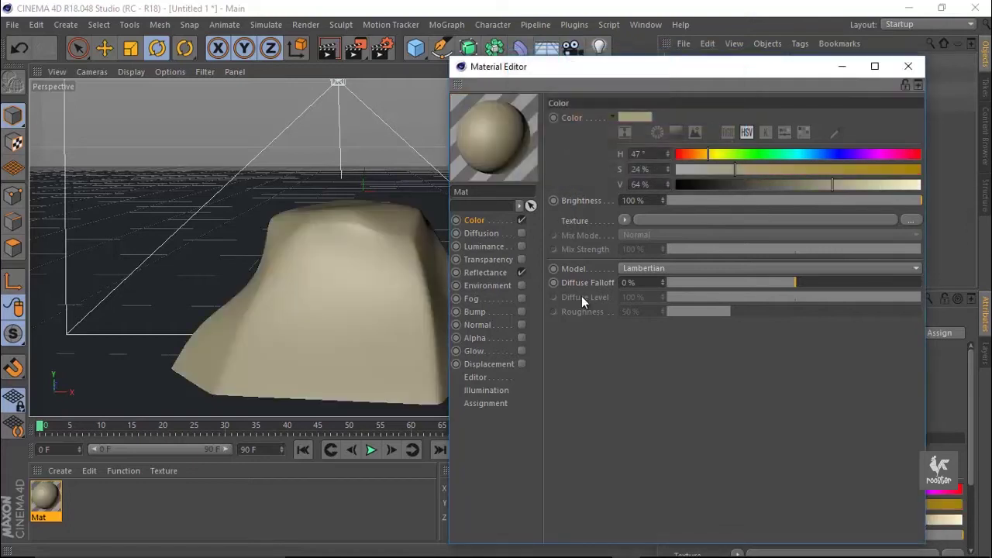
{"action": "left_click", "coordinate": [503, 273]}
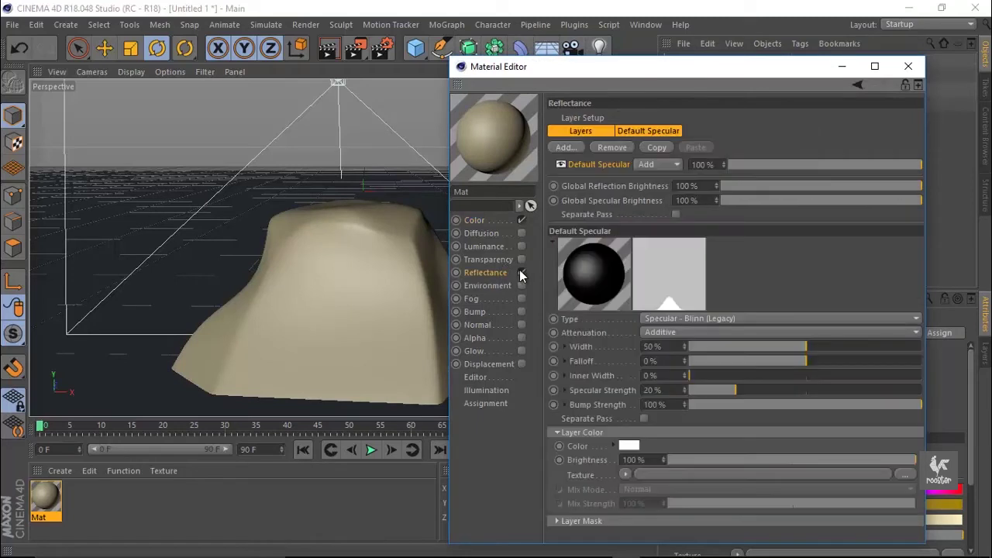
Step: Enable Mat's displacement channel with a Noise shader set to the Stupl type
{"action": "left_click", "coordinate": [502, 364]}
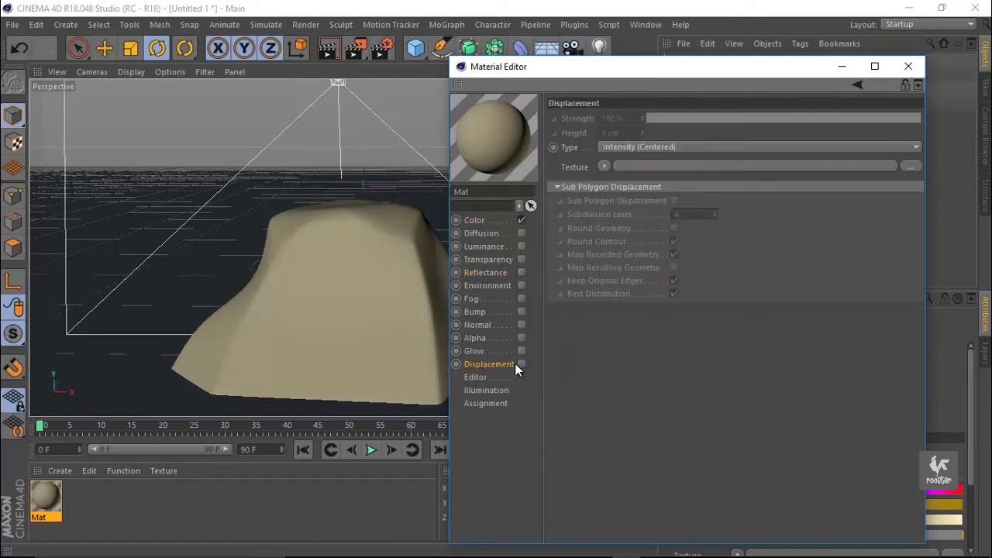
{"action": "left_click", "coordinate": [522, 364]}
{"action": "left_click", "coordinate": [604, 167]}
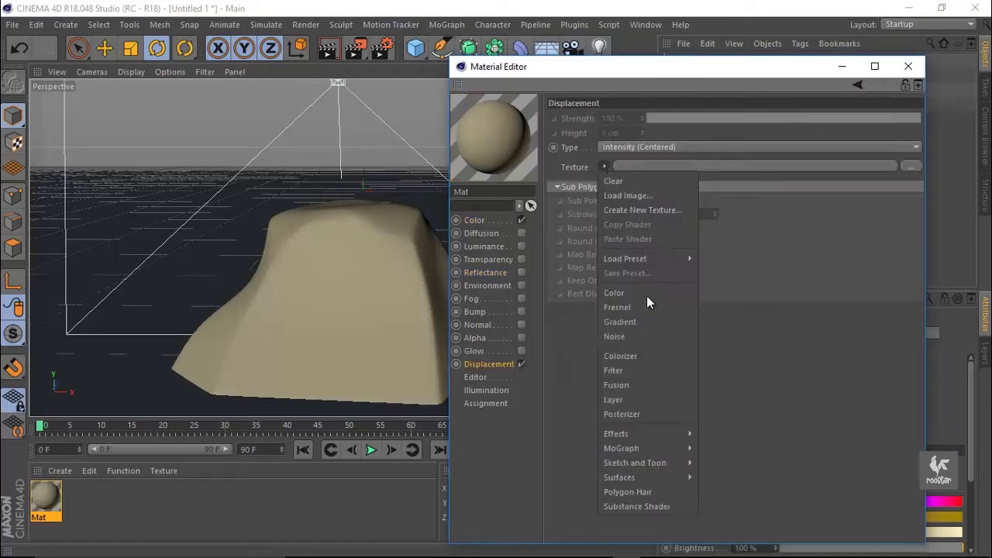
{"action": "left_click", "coordinate": [646, 339]}
{"action": "left_click", "coordinate": [625, 209]}
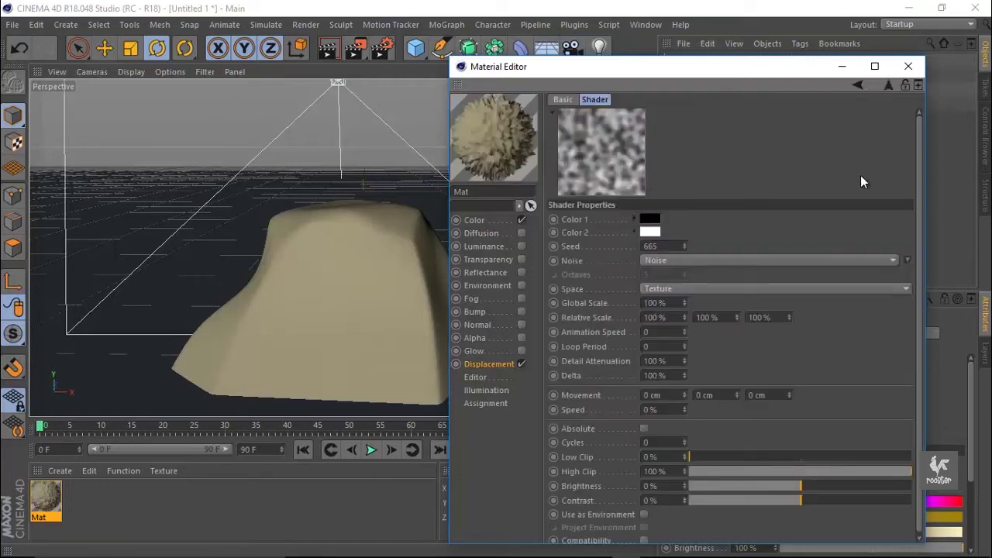
{"action": "left_click", "coordinate": [889, 263]}
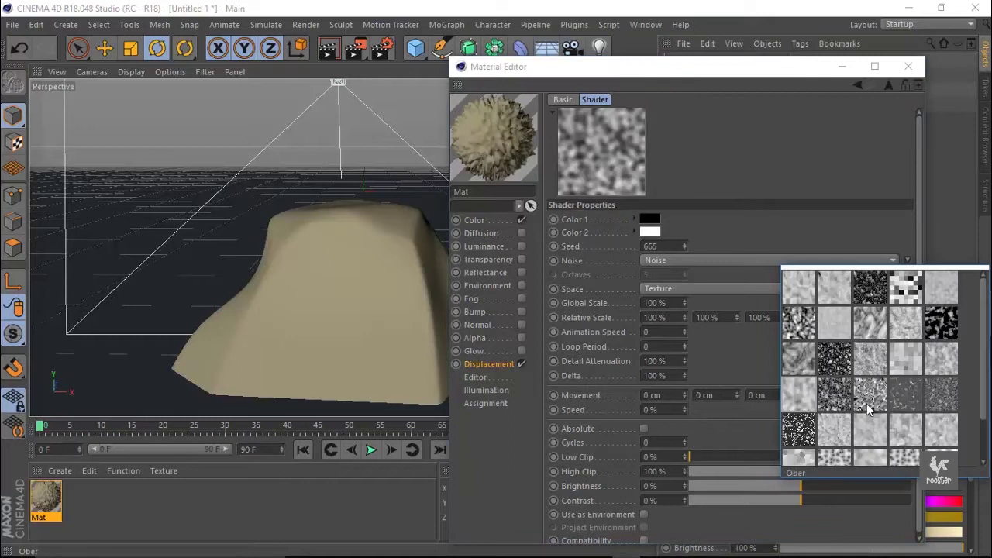
{"action": "scroll", "coordinate": [865, 399], "scroll_direction": "down", "scroll_amount": 2}
{"action": "left_click", "coordinate": [804, 311]}
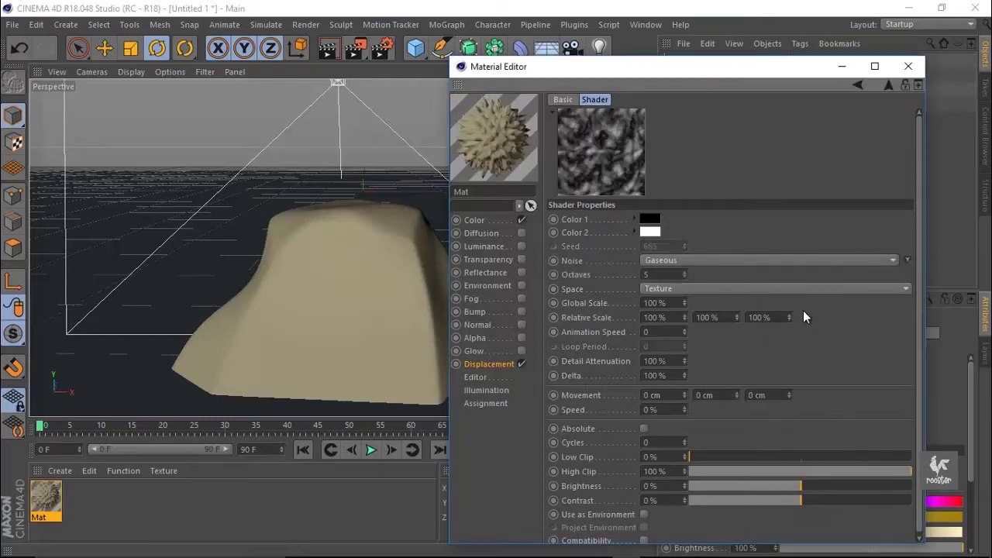
{"action": "left_click", "coordinate": [908, 260]}
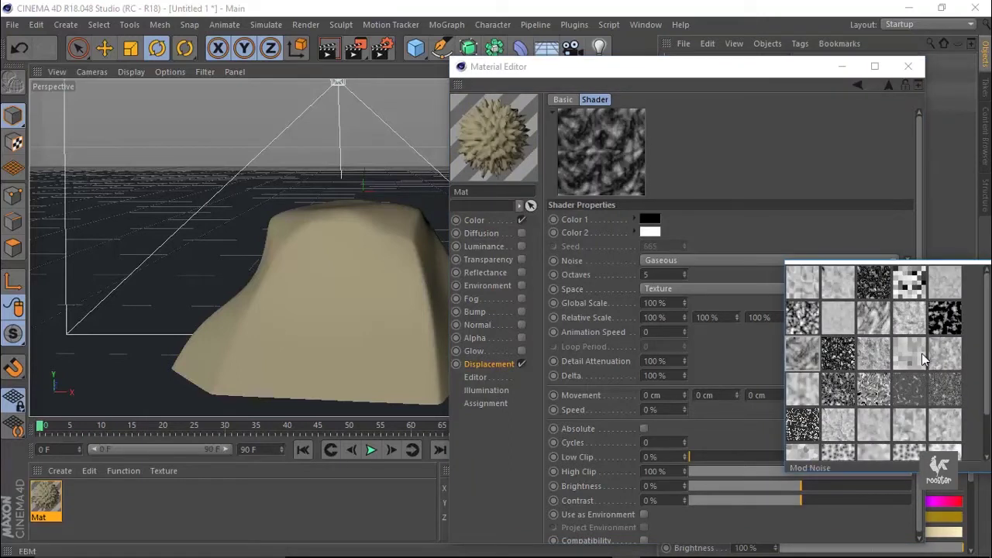
{"action": "left_click", "coordinate": [920, 423]}
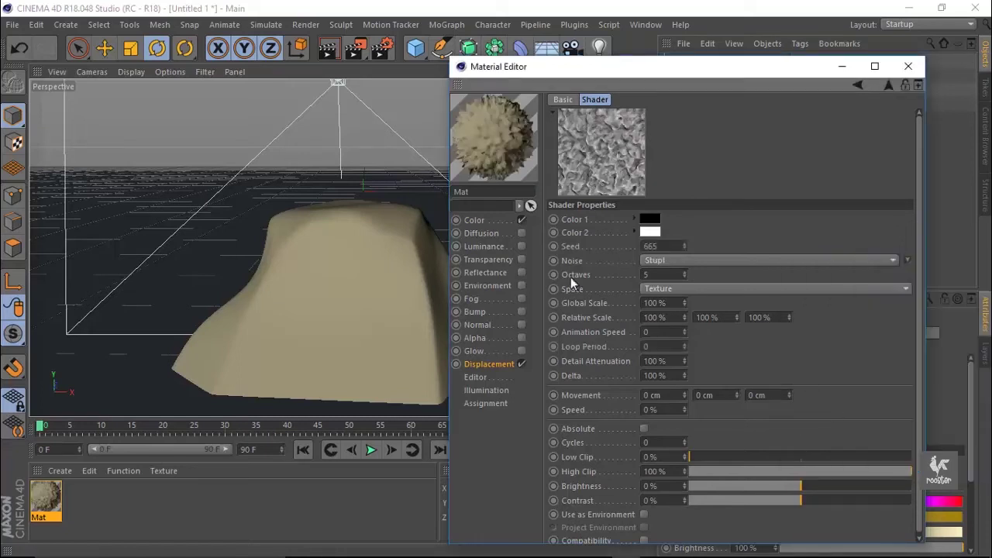
Step: Turn on Sub Polygon Displacement and render the viewport to preview the displaced rock
{"action": "left_click", "coordinate": [327, 49]}
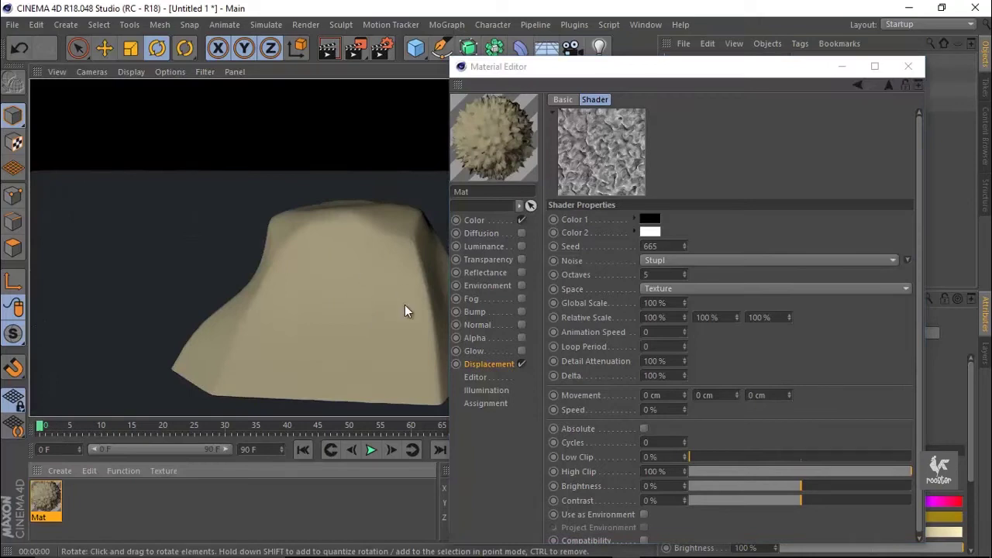
{"action": "left_click", "coordinate": [490, 363]}
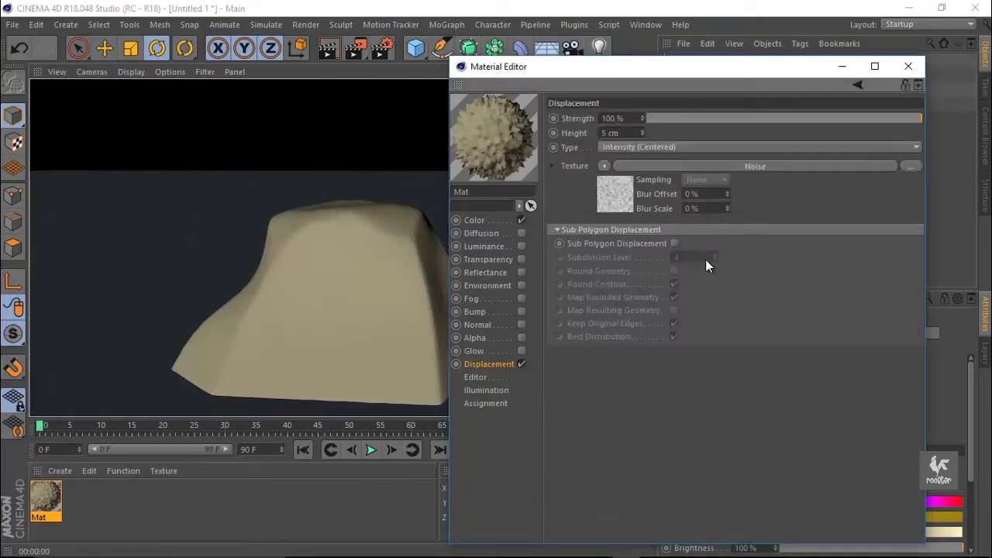
{"action": "left_click", "coordinate": [673, 243]}
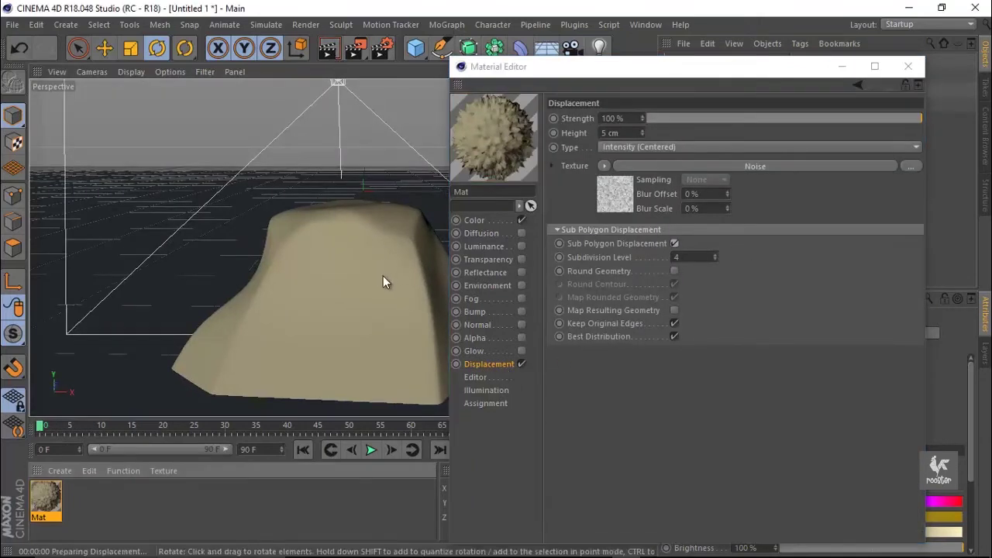
{"action": "key", "text": "ctrl+r"}
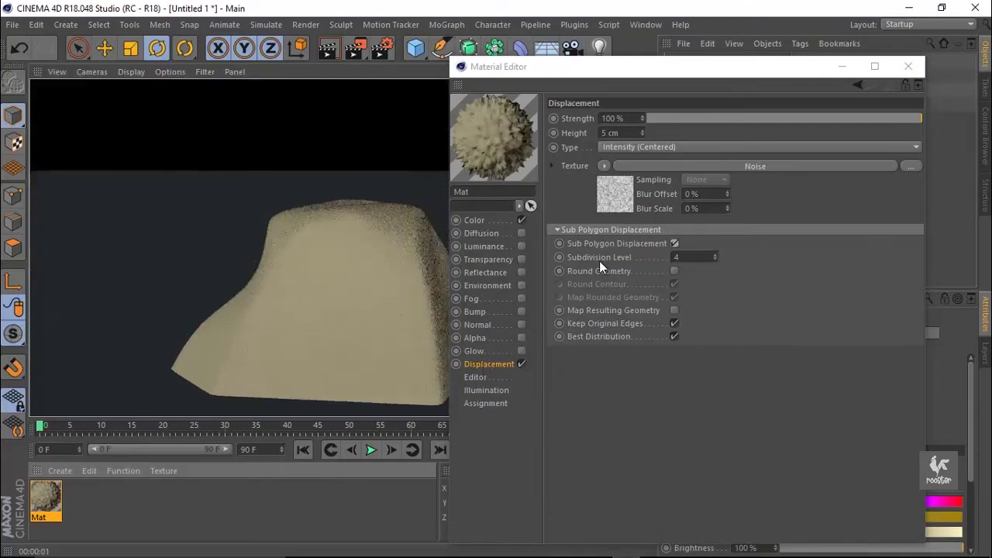
{"action": "mouse_move", "coordinate": [807, 74]}
{"action": "left_mouse_down"}
{"action": "mouse_move", "coordinate": [770, 194]}
{"action": "mouse_move", "coordinate": [590, 66]}
{"action": "mouse_move", "coordinate": [539, 49]}
{"action": "left_mouse_up"}
Step: Set the texture tag's Length U and Length V to 100% and render to check
{"action": "left_click", "coordinate": [749, 497]}
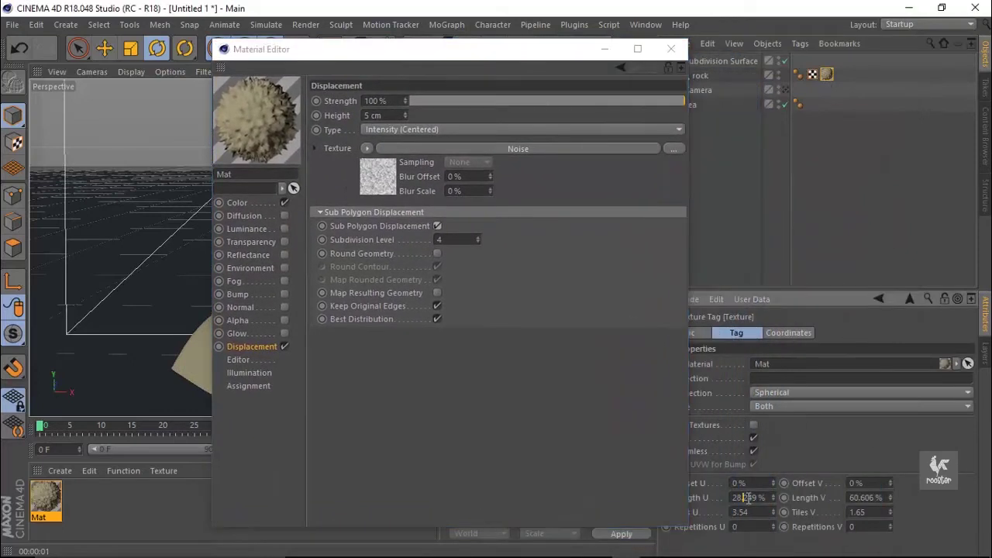
{"action": "type", "text": "100"}
{"action": "key", "text": "Return"}
{"action": "left_click", "coordinate": [864, 497]}
{"action": "type", "text": "100"}
{"action": "key", "text": "Return"}
{"action": "left_click_drag", "start_coordinate": [397, 56], "coordinate": [857, 124]}
{"action": "left_click", "coordinate": [334, 52]}
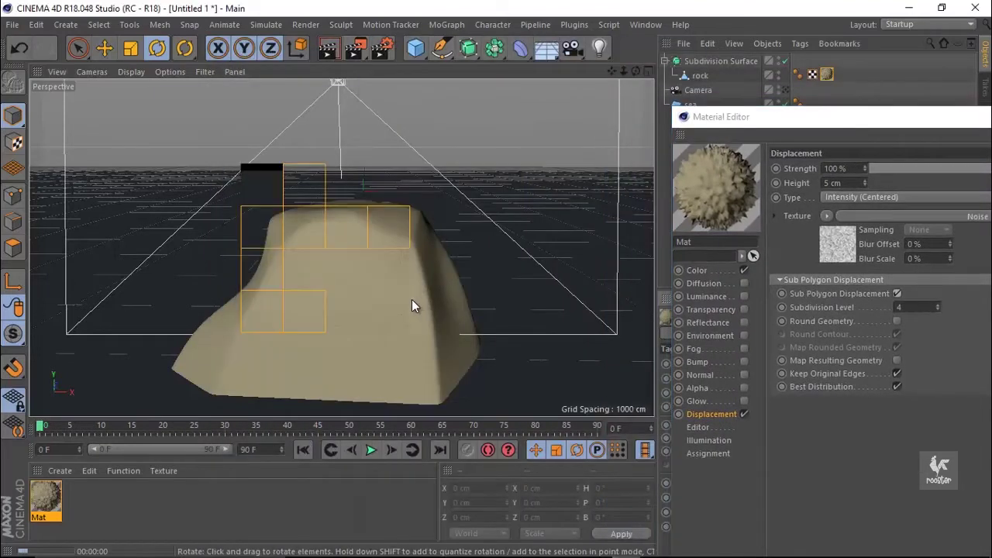
{"action": "left_click_drag", "start_coordinate": [788, 117], "coordinate": [587, 94]}
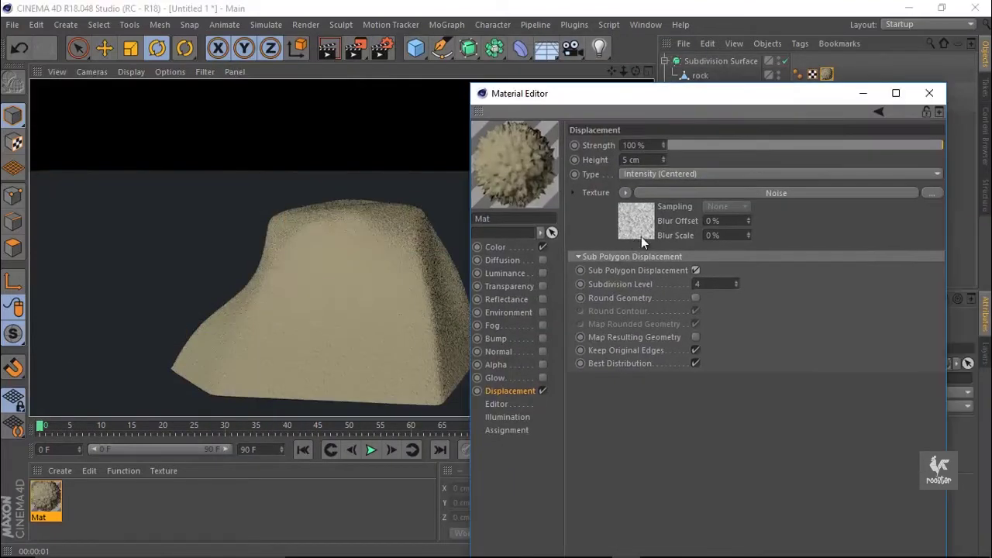
{"action": "left_click", "coordinate": [641, 236]}
Step: Try noise Global Scale values of 600% then 700%, rendering the viewport after each
{"action": "left_click", "coordinate": [674, 330]}
{"action": "type", "text": "600"}
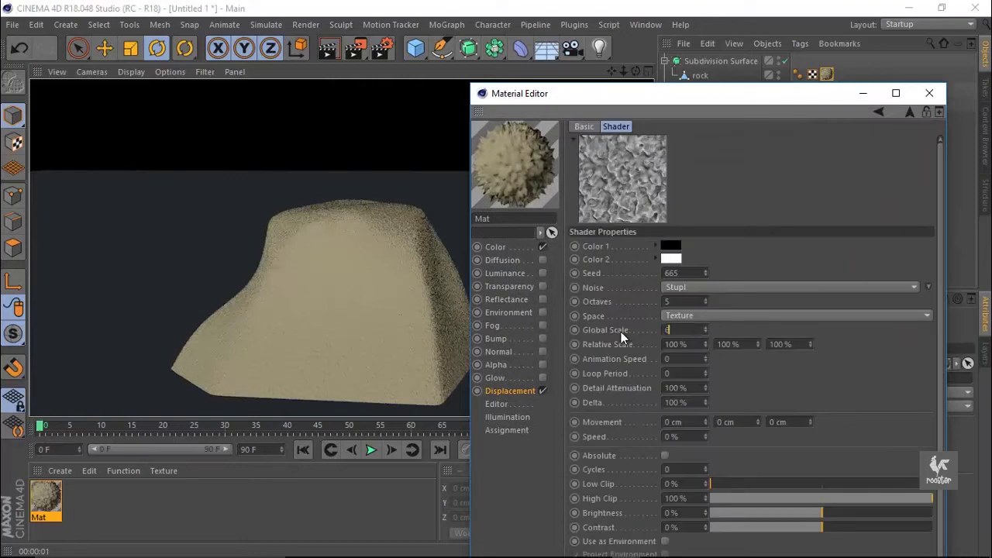
{"action": "key", "text": "Return"}
{"action": "left_click", "coordinate": [327, 48]}
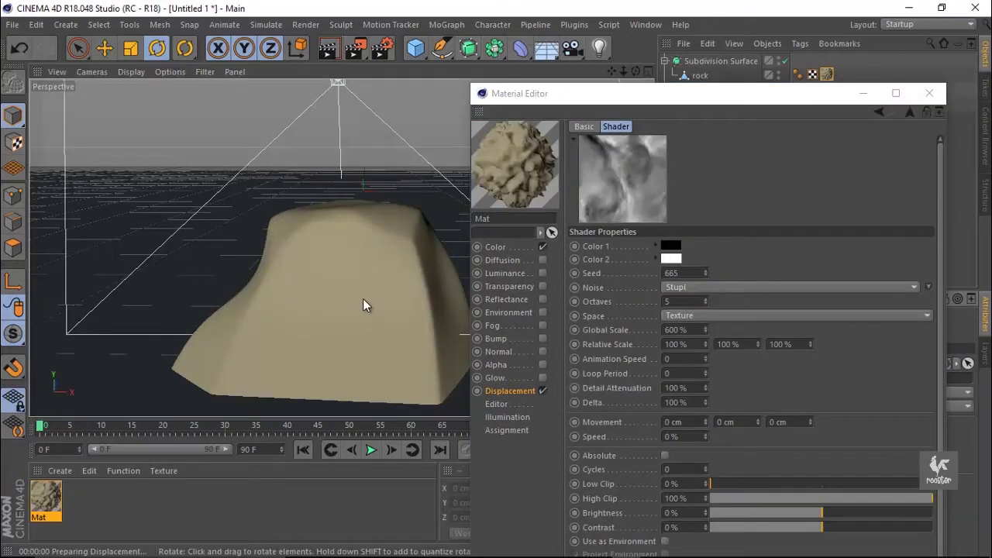
{"action": "left_click", "coordinate": [688, 331]}
{"action": "type", "text": "700"}
{"action": "key", "text": "Return"}
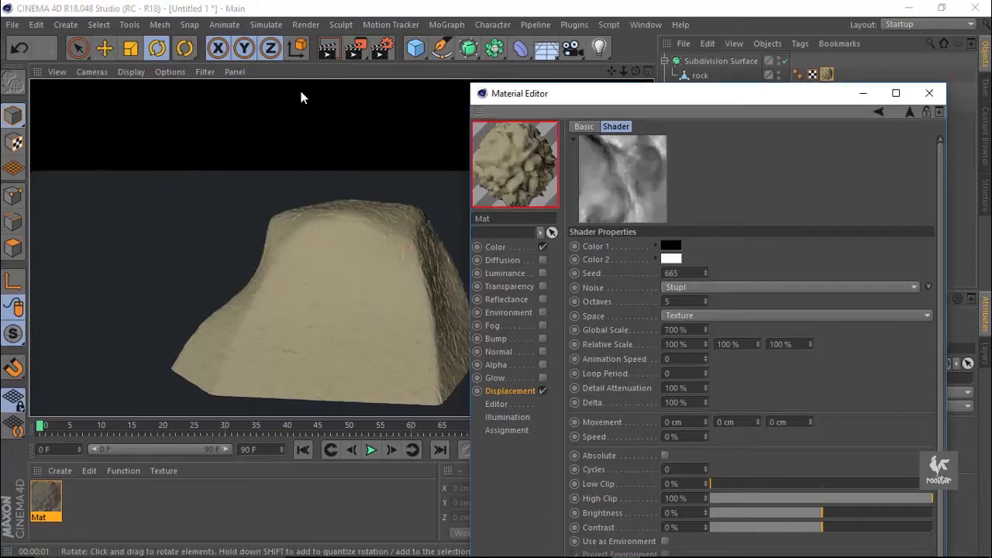
{"action": "left_click", "coordinate": [326, 52]}
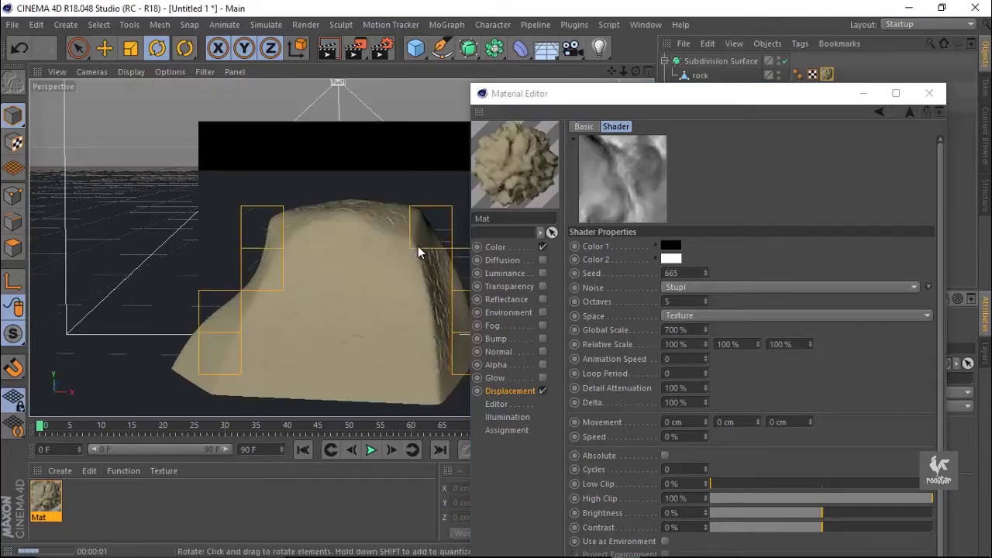
Step: Set the displacement Height to 15 cm and render the viewport
{"action": "left_click", "coordinate": [530, 391]}
{"action": "left_click", "coordinate": [648, 160]}
{"action": "type", "text": "15"}
{"action": "key", "text": "Return"}
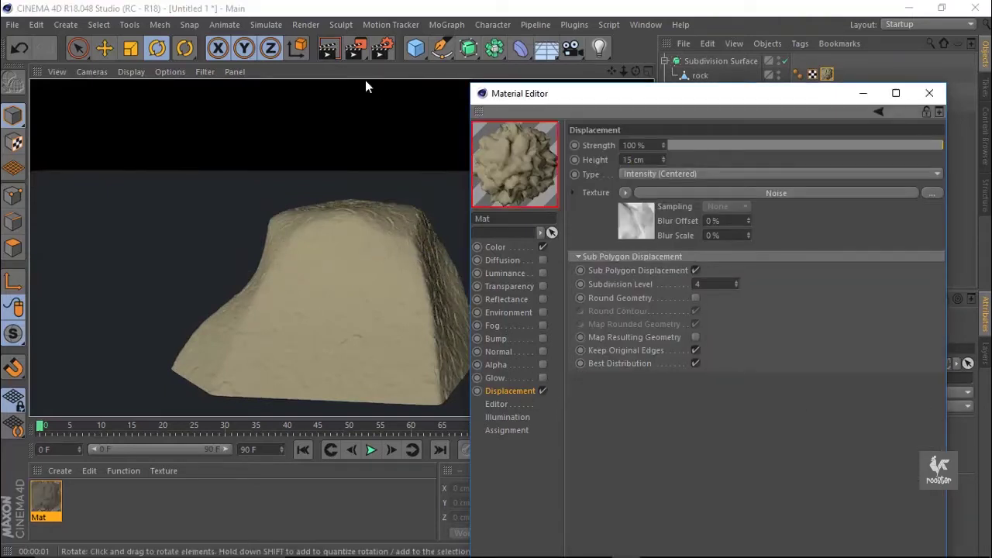
{"action": "left_click", "coordinate": [362, 207]}
{"action": "key", "text": "ctrl+r"}
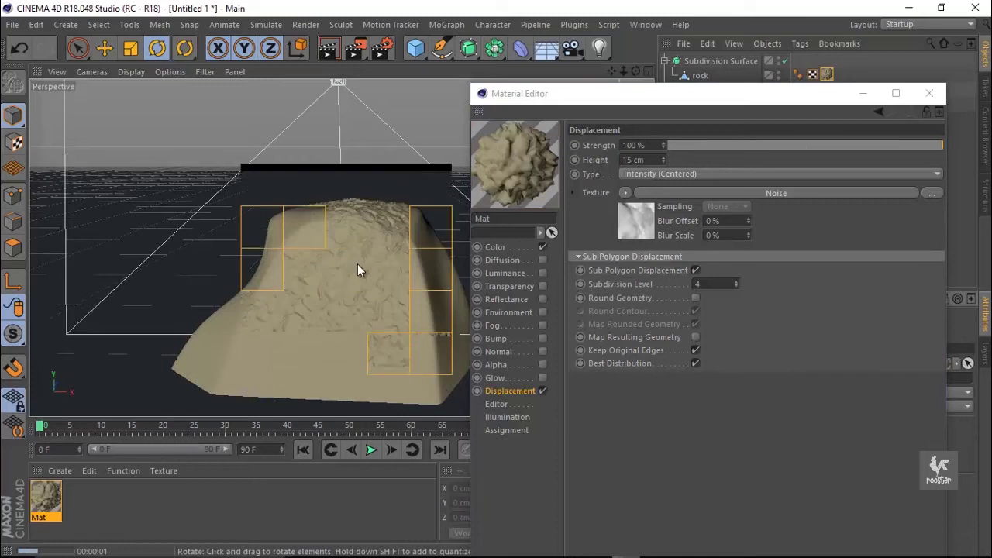
Step: Raise the noise Global Scale to 1200%, then 1800%, and render the result
{"action": "left_click", "coordinate": [635, 221]}
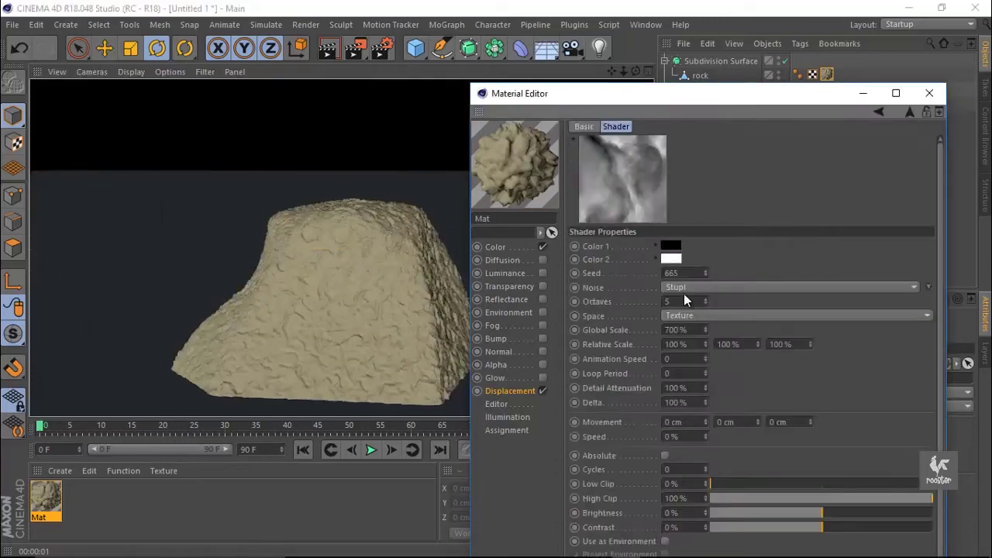
{"action": "left_click", "coordinate": [676, 329]}
{"action": "type", "text": "00"}
{"action": "key", "text": "Return"}
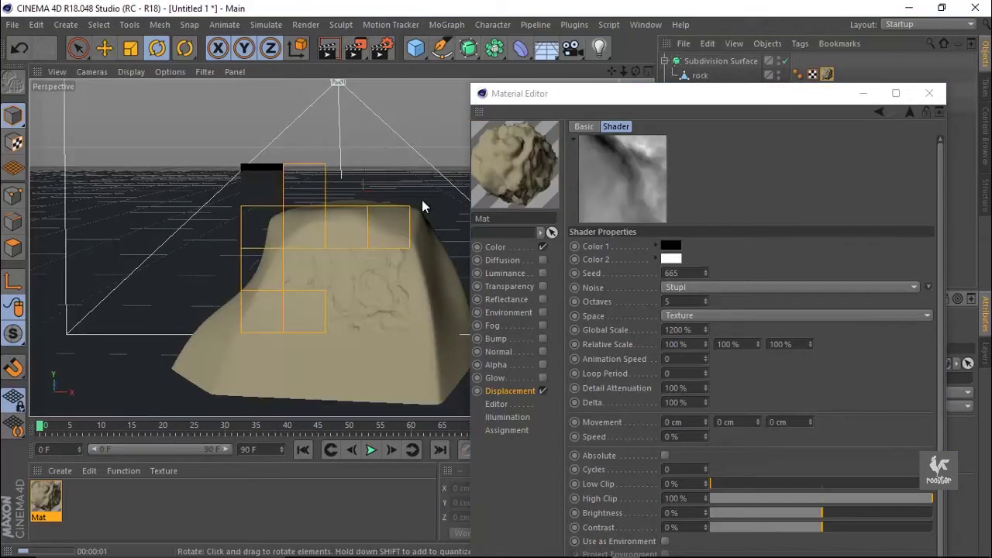
{"action": "left_click", "coordinate": [668, 332]}
{"action": "double_click", "coordinate": [668, 332]}
{"action": "type", "text": "1800"}
{"action": "key", "text": "Return"}
{"action": "left_click", "coordinate": [328, 41]}
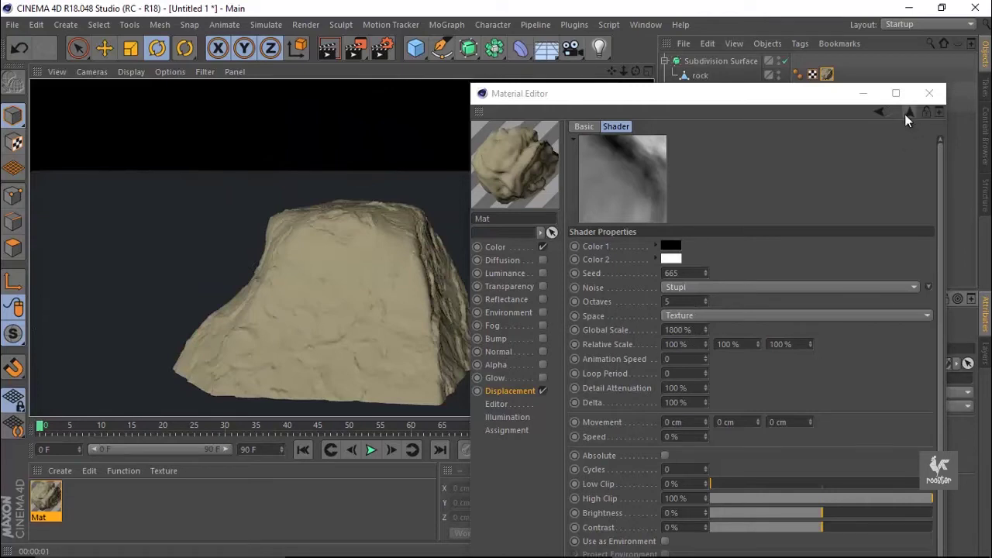
Step: Load a Gradient into the Color texture and set its Type to 2D - V
{"action": "left_click", "coordinate": [511, 247]}
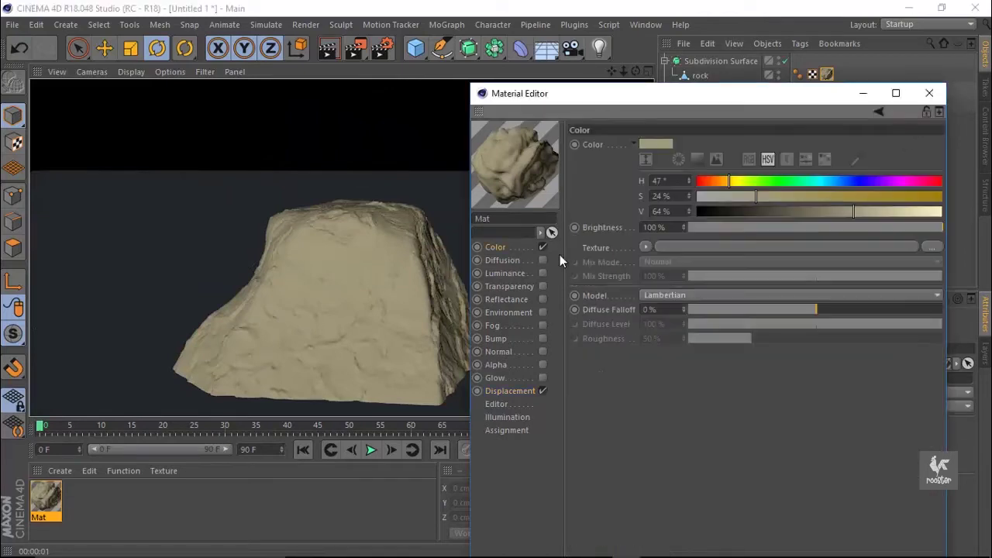
{"action": "left_click", "coordinate": [645, 248]}
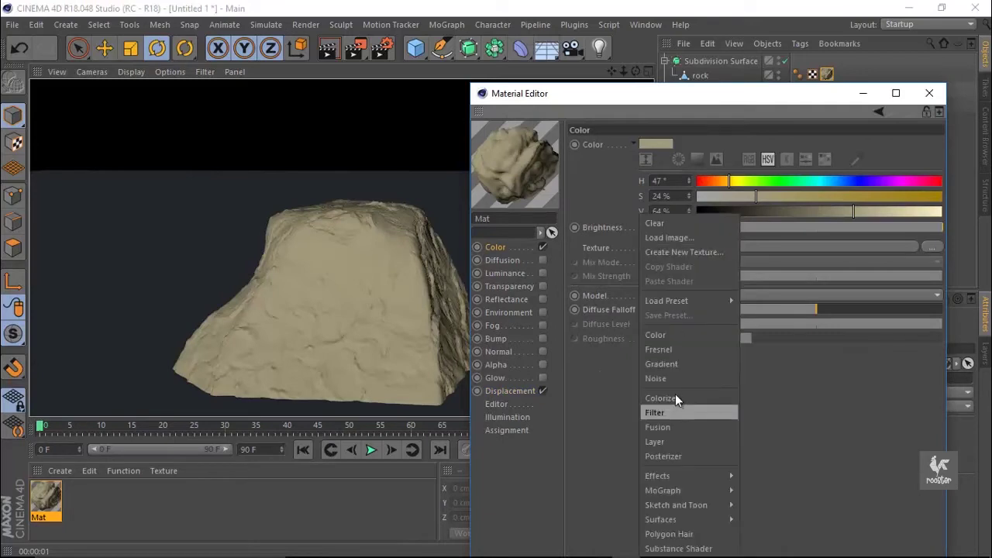
{"action": "key", "text": "Escape"}
{"action": "left_click", "coordinate": [666, 285]}
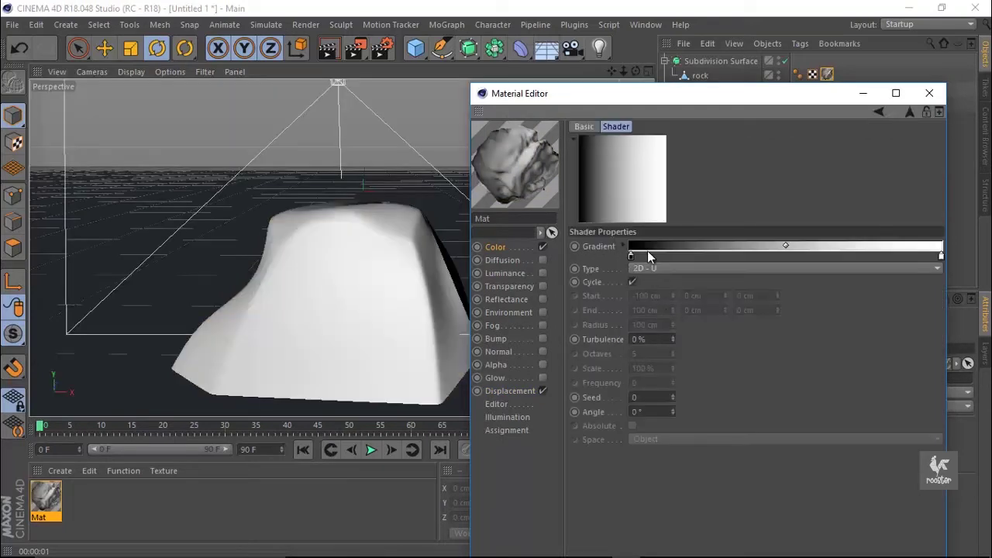
{"action": "left_click", "coordinate": [649, 269]}
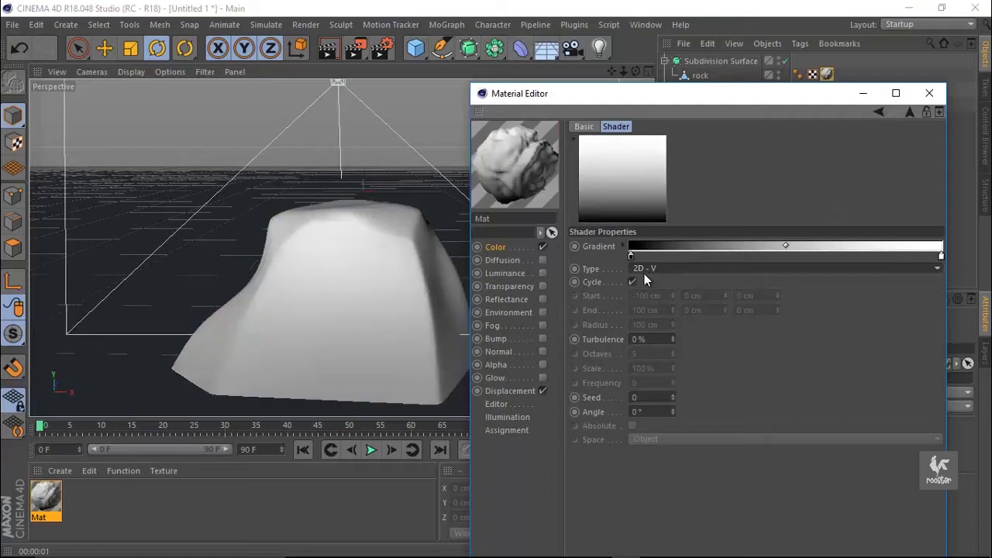
Step: Recolour the gradient's black start knot to a dark green
{"action": "double_click", "coordinate": [632, 257]}
{"action": "mouse_move", "coordinate": [642, 257]}
{"action": "left_mouse_down"}
{"action": "mouse_move", "coordinate": [632, 257]}
{"action": "mouse_move", "coordinate": [660, 272]}
{"action": "mouse_move", "coordinate": [644, 287]}
{"action": "mouse_move", "coordinate": [664, 271]}
{"action": "mouse_move", "coordinate": [653, 257]}
{"action": "left_mouse_up"}
{"action": "left_click", "coordinate": [649, 287]}
{"action": "left_click", "coordinate": [655, 286]}
{"action": "left_click", "coordinate": [636, 272]}
{"action": "left_click", "coordinate": [633, 310]}
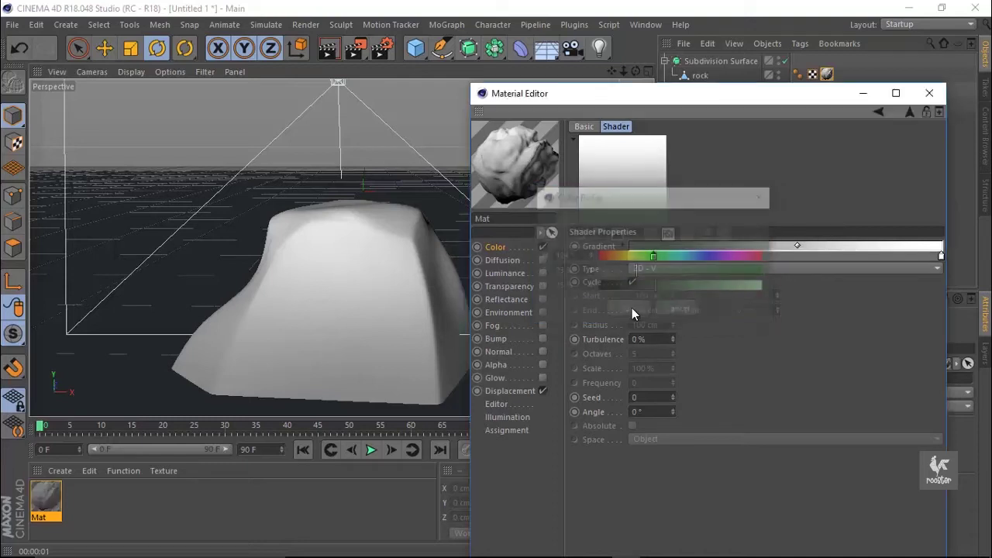
Step: Recolour the white end knot to a pale, low-saturation grey-green
{"action": "double_click", "coordinate": [942, 257]}
{"action": "left_click", "coordinate": [855, 260]}
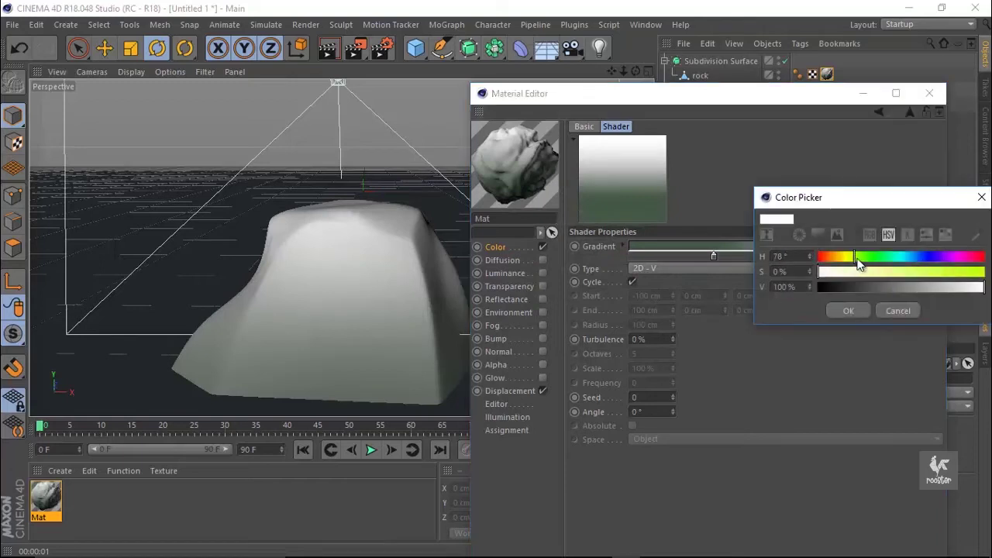
{"action": "left_click", "coordinate": [934, 286]}
{"action": "left_click", "coordinate": [844, 271]}
{"action": "left_click", "coordinate": [855, 256]}
{"action": "left_click", "coordinate": [851, 310]}
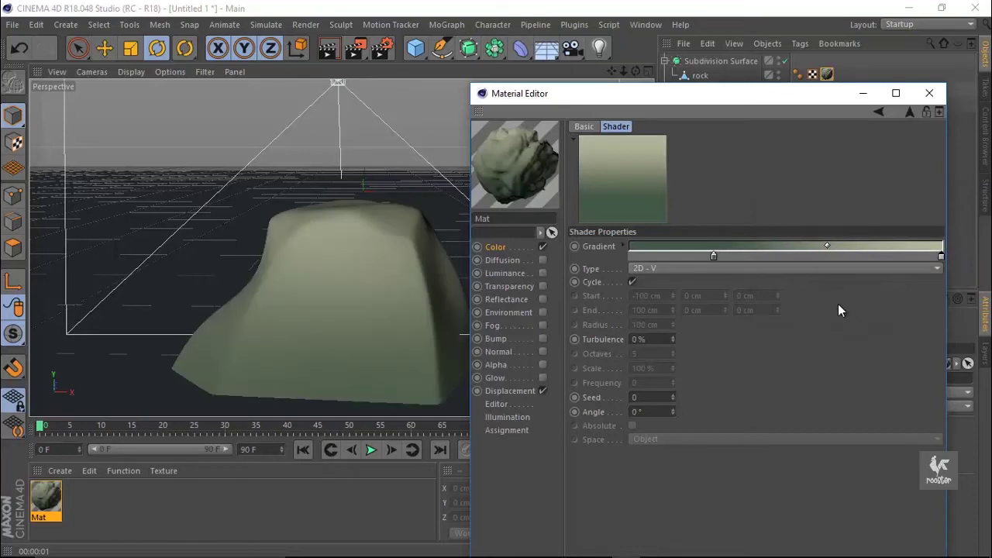
{"action": "double_click", "coordinate": [942, 256]}
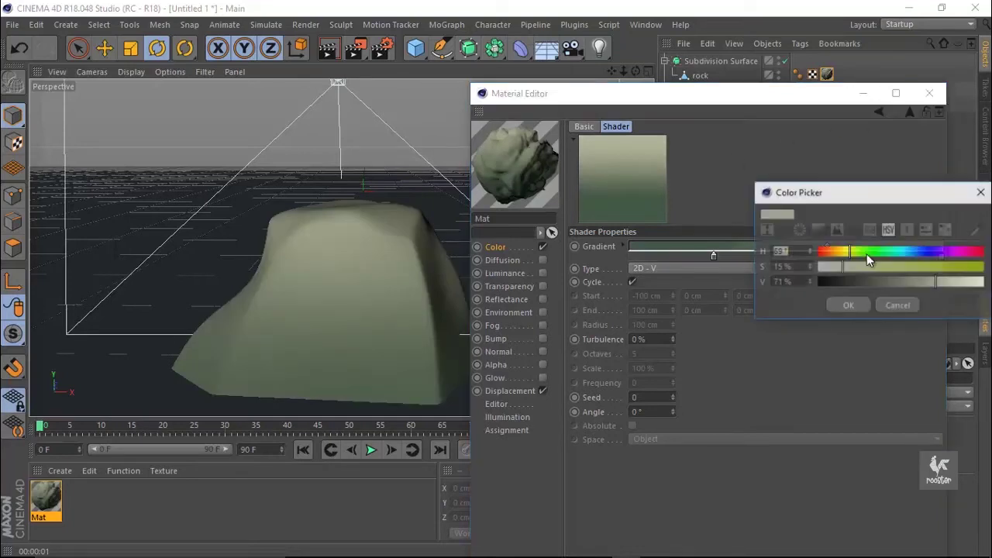
{"action": "left_click", "coordinate": [831, 266]}
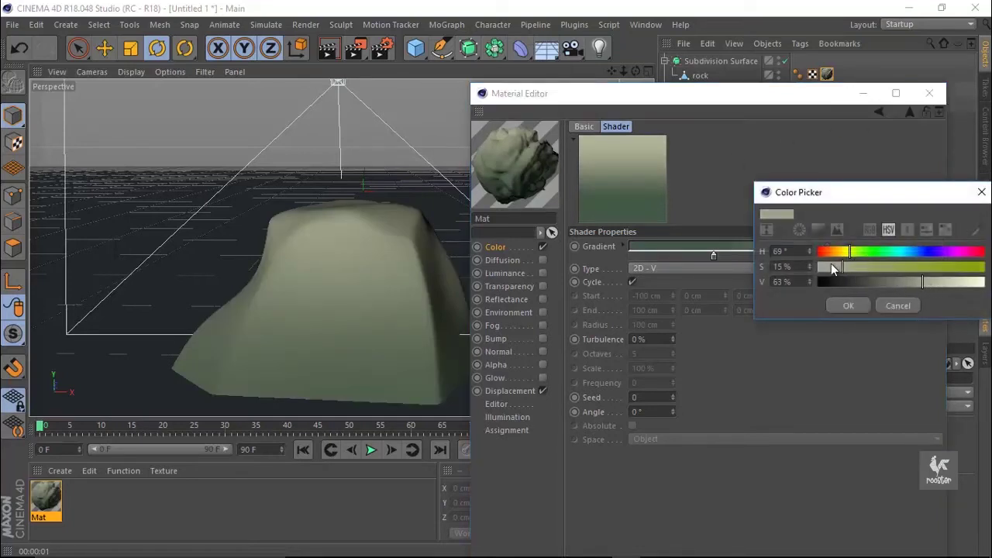
{"action": "left_click", "coordinate": [849, 306]}
Step: Shift the gradient's midpoint and dark knot, and raise Turbulence to 33%
{"action": "left_click_drag", "start_coordinate": [826, 245], "coordinate": [799, 246]}
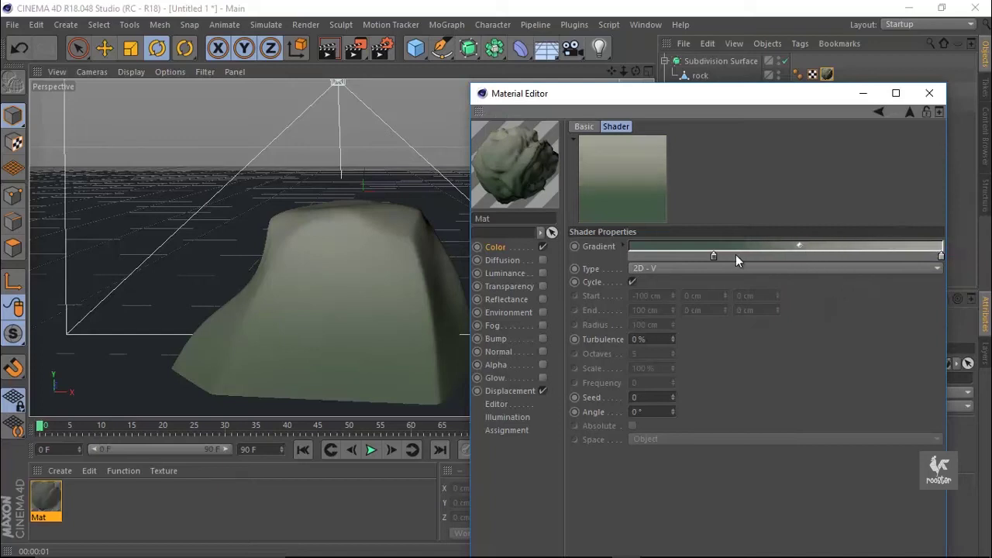
{"action": "left_click_drag", "start_coordinate": [713, 257], "coordinate": [694, 257]}
{"action": "mouse_move", "coordinate": [673, 339]}
{"action": "left_mouse_down"}
{"action": "mouse_move", "coordinate": [659, 339]}
{"action": "mouse_move", "coordinate": [668, 340]}
{"action": "left_mouse_up"}
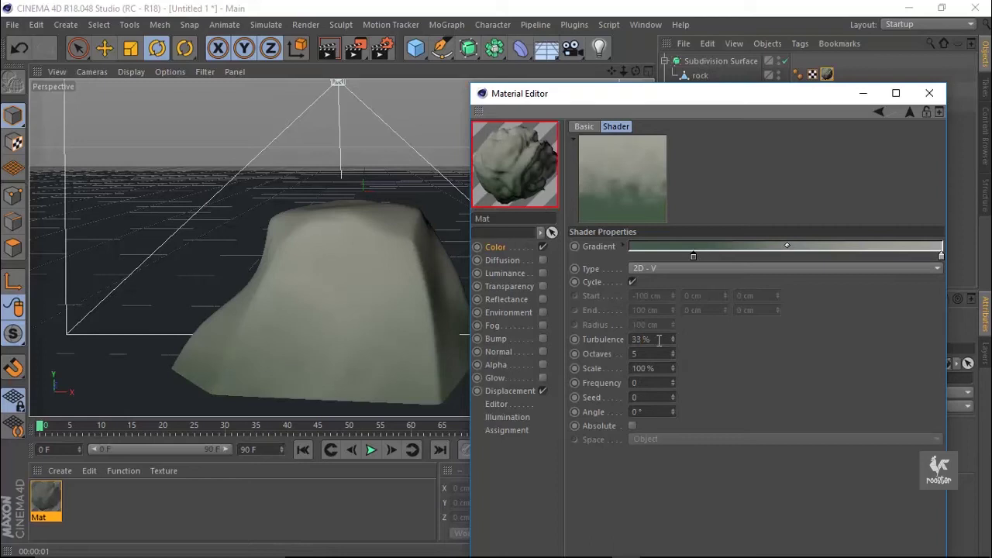
Step: Set the material's Editor Texture Preview Size to 1024x1024
{"action": "left_click", "coordinate": [496, 404]}
{"action": "left_click", "coordinate": [692, 157]}
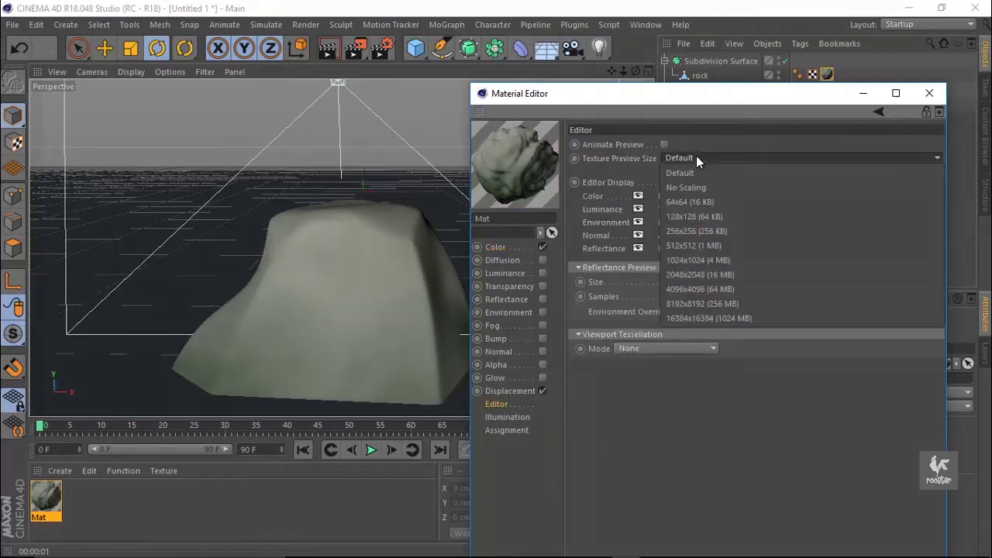
{"action": "left_click", "coordinate": [699, 260]}
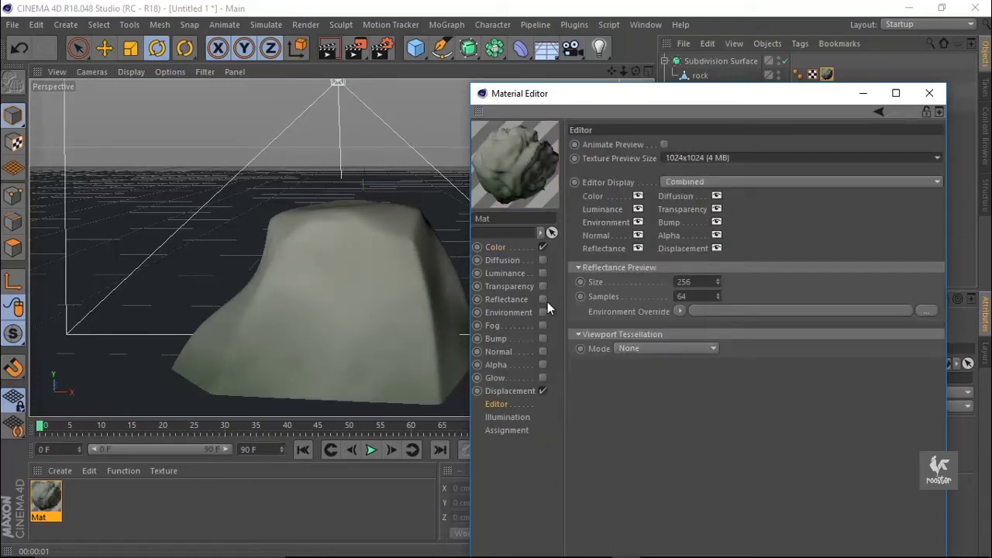
Step: Toggle Tessellation in the viewport Options, then reopen the Color gradient shader
{"action": "left_click", "coordinate": [171, 72]}
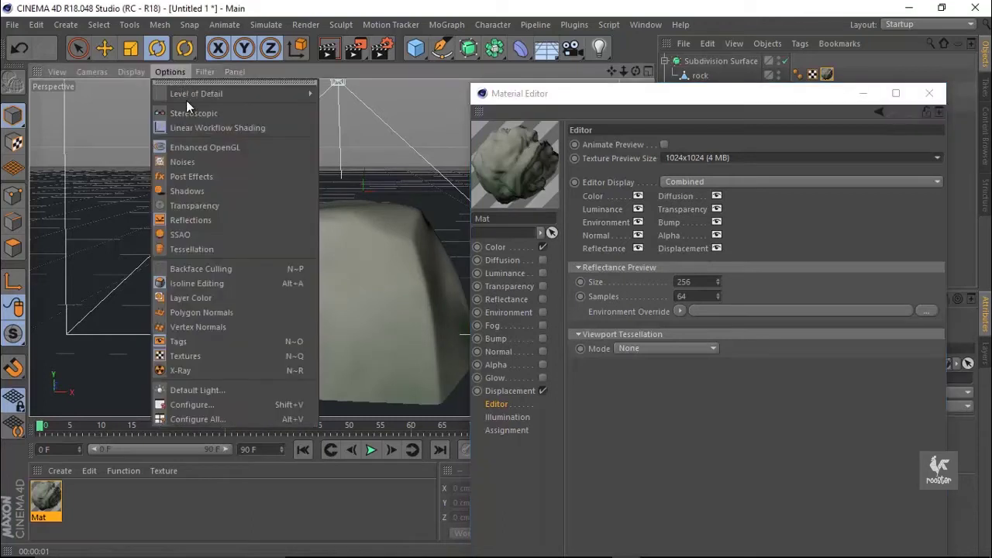
{"action": "left_click", "coordinate": [196, 166]}
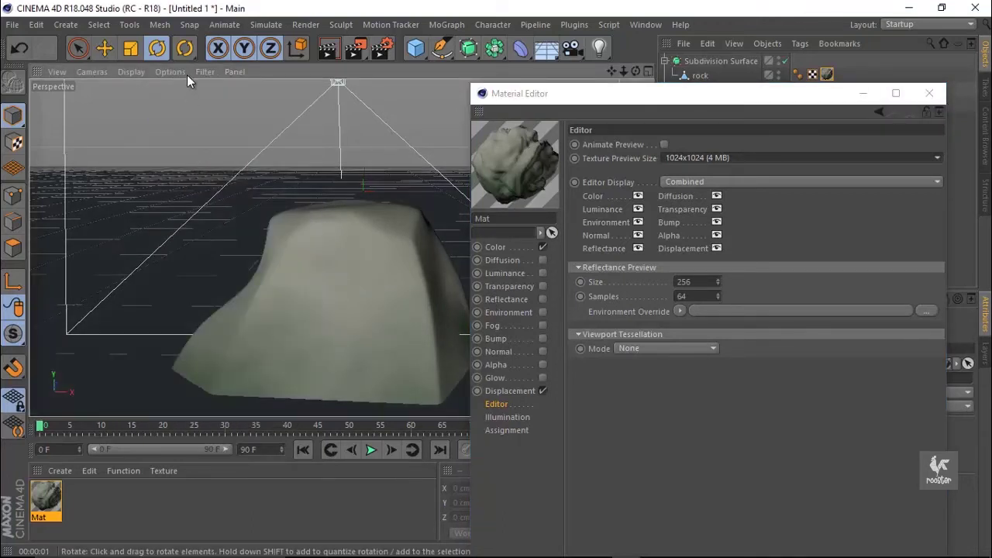
{"action": "left_click", "coordinate": [184, 73]}
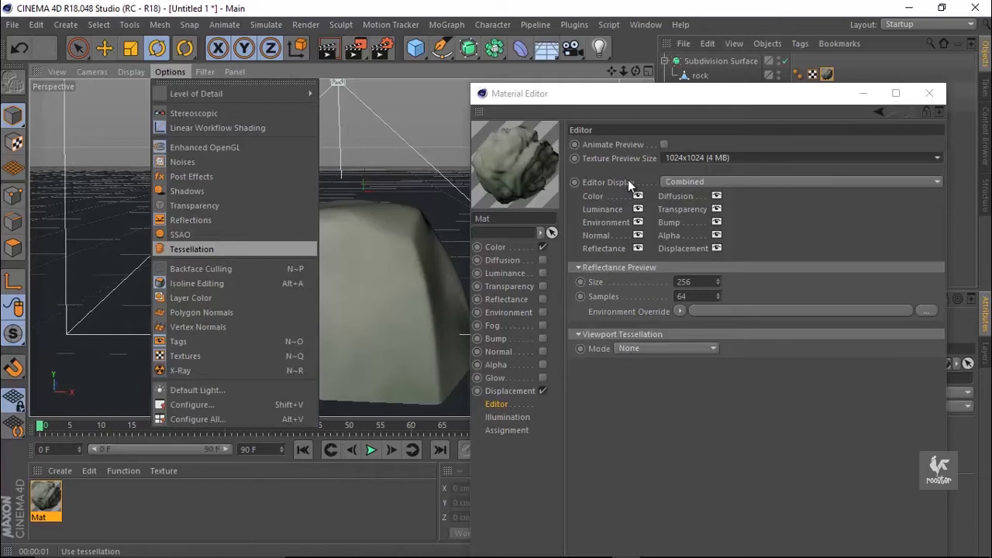
{"action": "left_click", "coordinate": [764, 135]}
{"action": "left_click", "coordinate": [496, 247]}
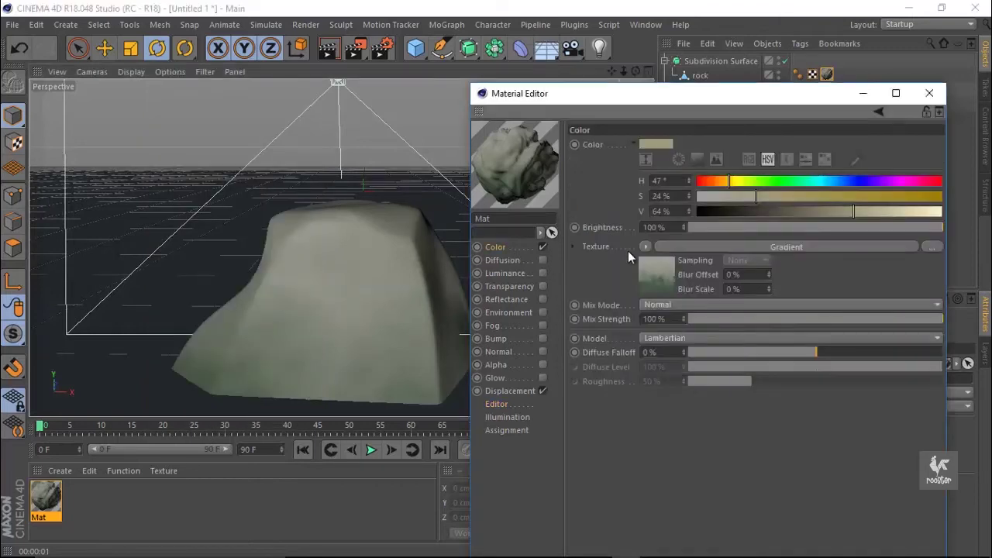
{"action": "left_click", "coordinate": [647, 275]}
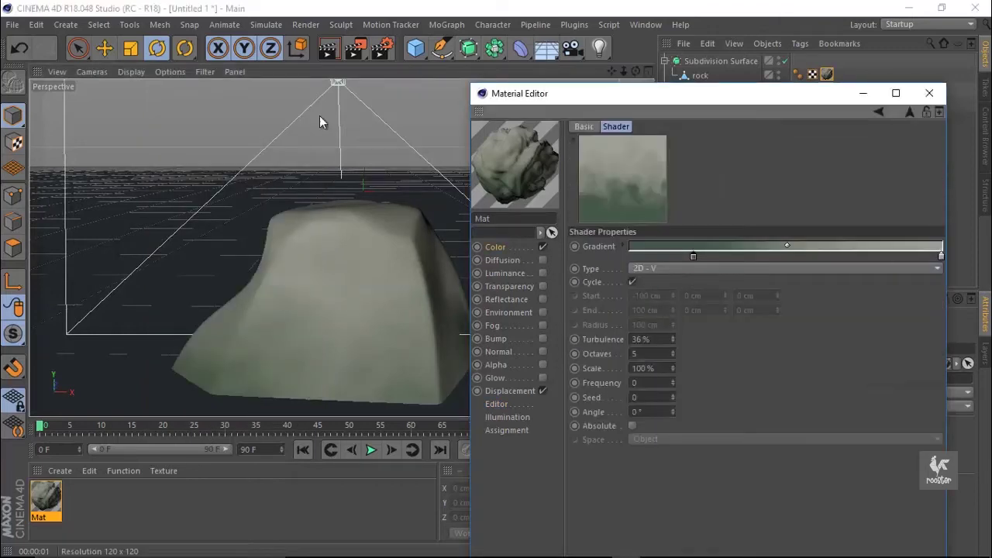
Step: Render the viewport and raise the gradient noise Scale to 366%
{"action": "left_click", "coordinate": [310, 360]}
{"action": "key", "text": "ctrl+r"}
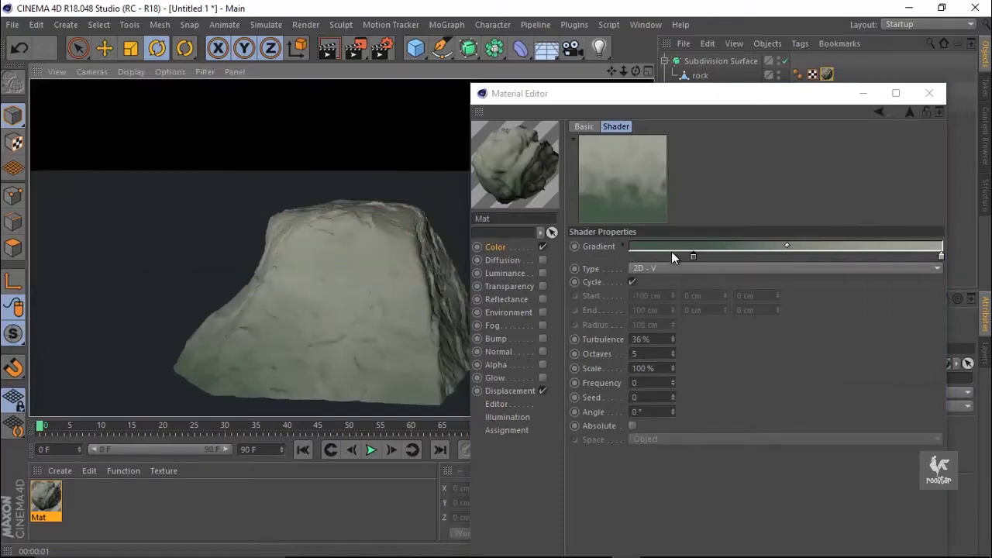
{"action": "left_click", "coordinate": [660, 330]}
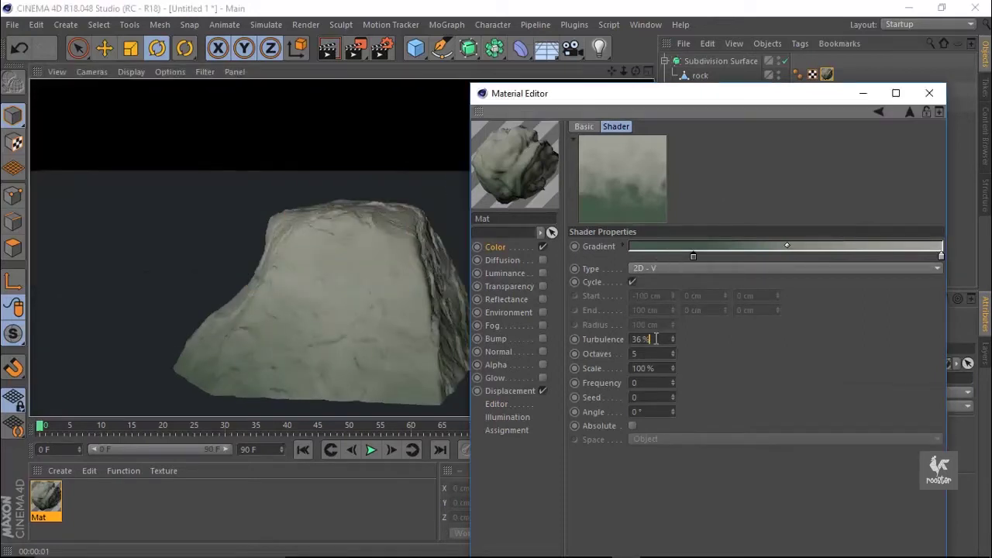
{"action": "left_click", "coordinate": [659, 369]}
{"action": "type", "text": "88"}
{"action": "key", "text": "Return"}
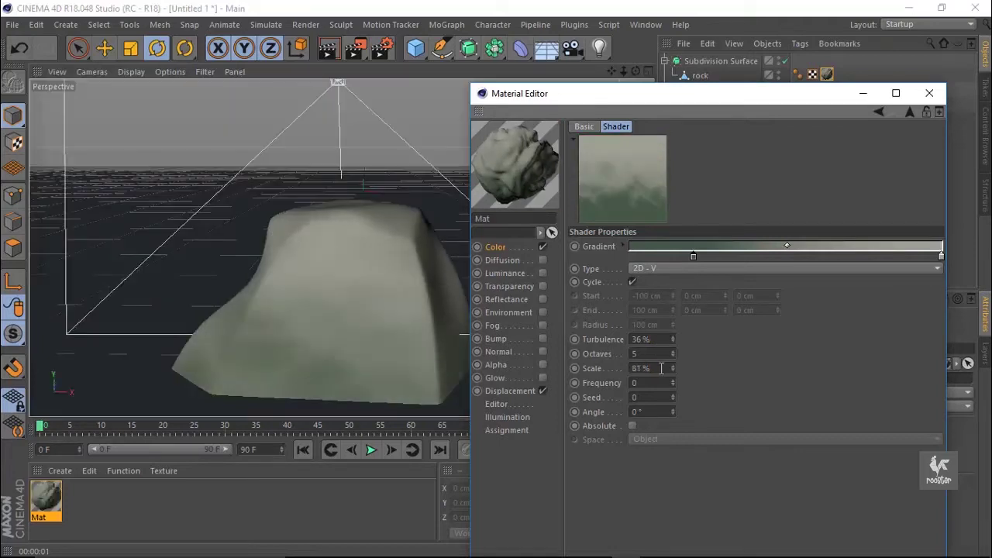
{"action": "left_click_drag", "start_coordinate": [672, 363], "coordinate": [672, 376]}
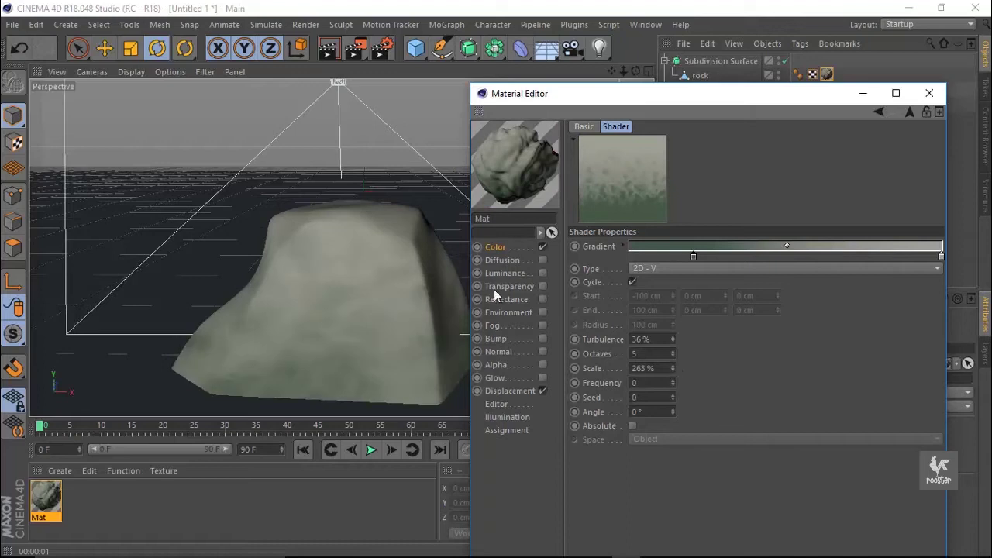
{"action": "left_click_drag", "start_coordinate": [693, 256], "coordinate": [754, 259]}
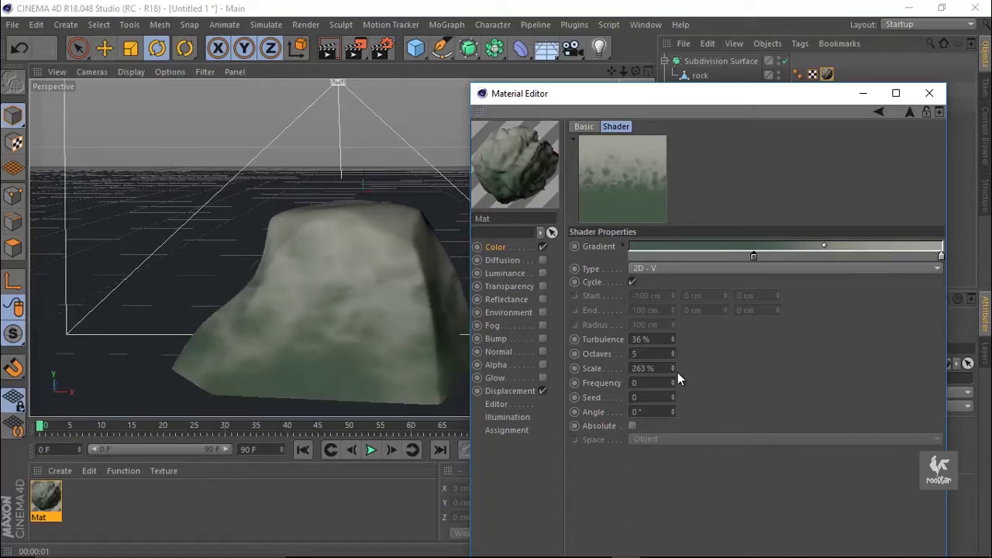
{"action": "left_click_drag", "start_coordinate": [678, 372], "coordinate": [674, 365]}
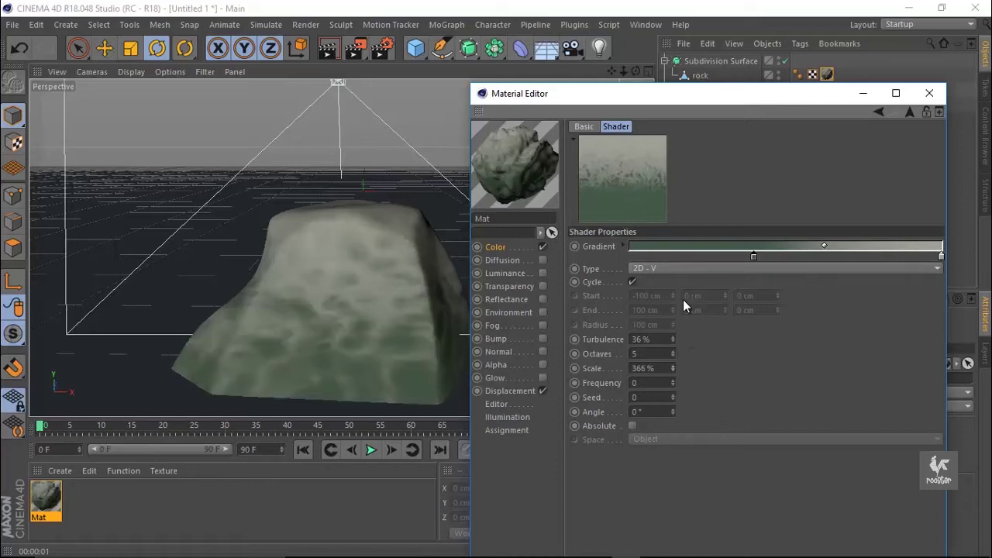
Step: Darken the dark gradient knot to a deeper green
{"action": "double_click", "coordinate": [720, 257]}
{"action": "left_click_drag", "start_coordinate": [720, 257], "coordinate": [716, 270]}
{"action": "left_click", "coordinate": [713, 286]}
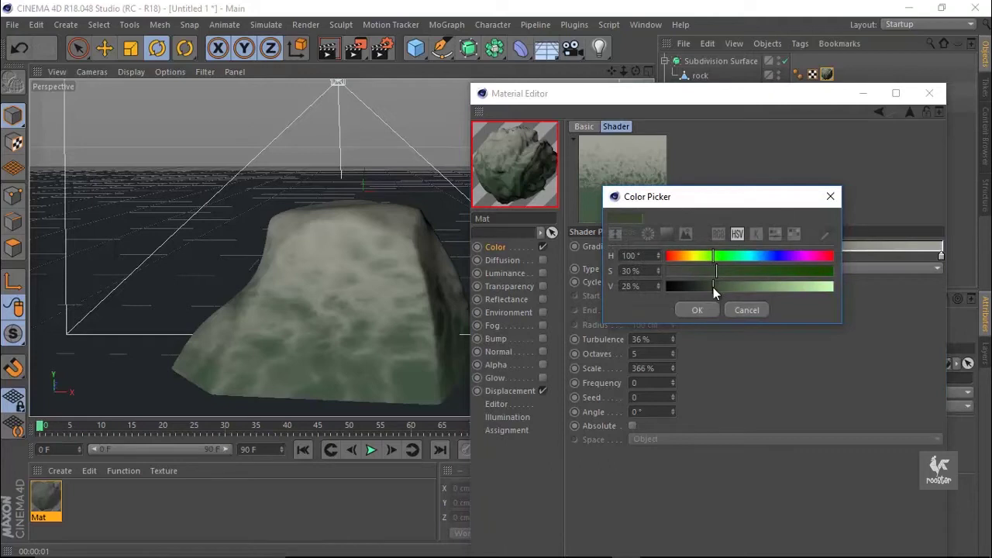
{"action": "left_click", "coordinate": [696, 313]}
Step: Rearrange the knots, add one near the light end, and re-render the viewport
{"action": "left_click_drag", "start_coordinate": [721, 257], "coordinate": [786, 256]}
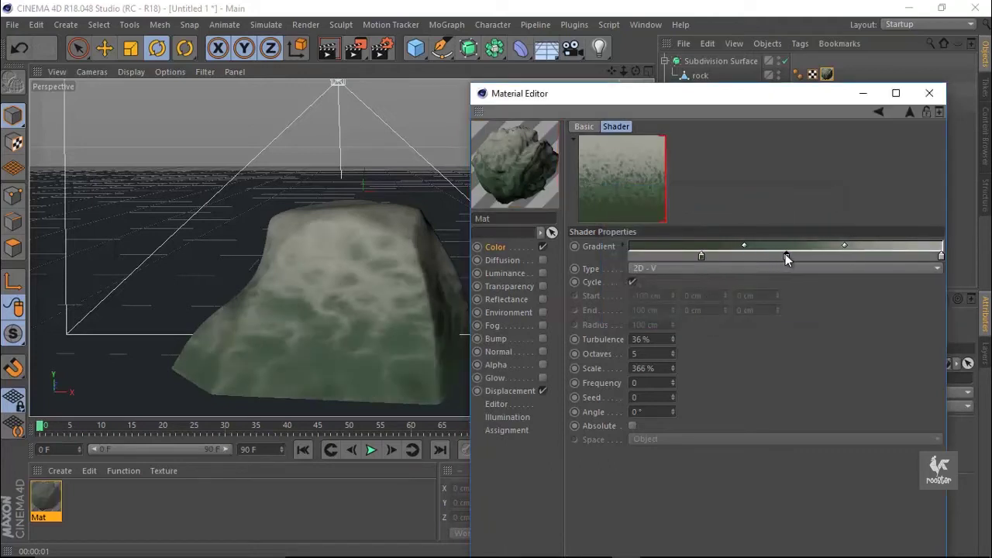
{"action": "left_click_drag", "start_coordinate": [699, 256], "coordinate": [788, 257]}
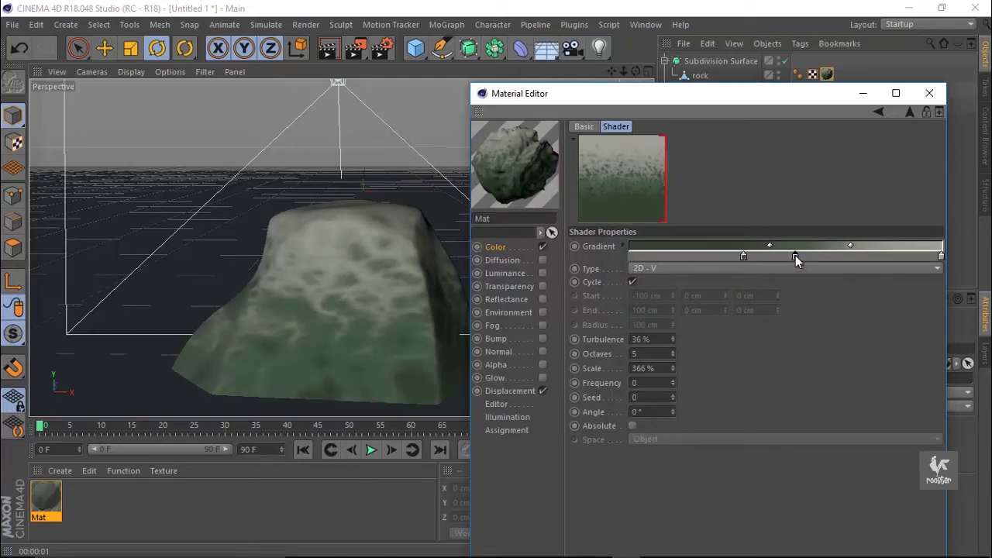
{"action": "left_click_drag", "start_coordinate": [941, 256], "coordinate": [906, 258]}
{"action": "left_click", "coordinate": [920, 256]}
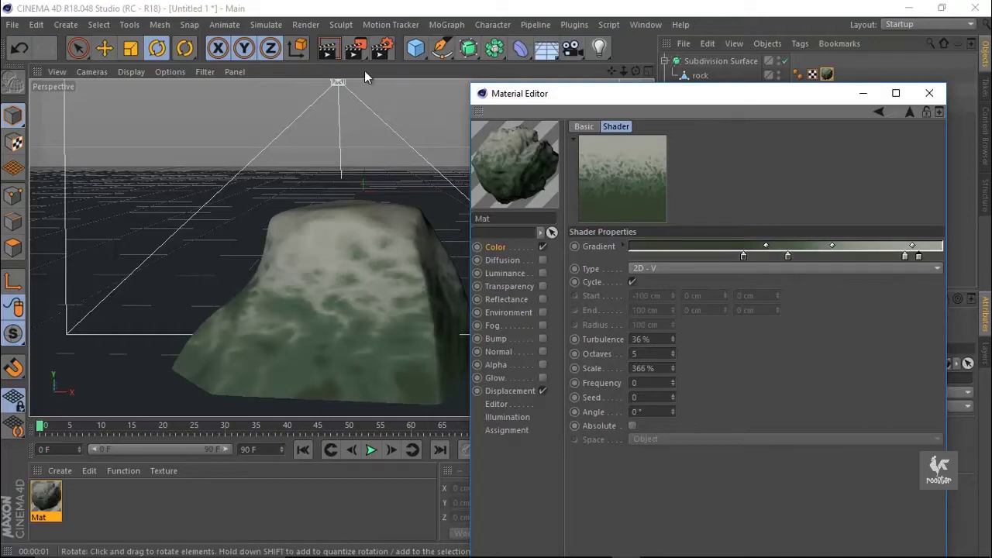
{"action": "key", "text": "ctrl+r"}
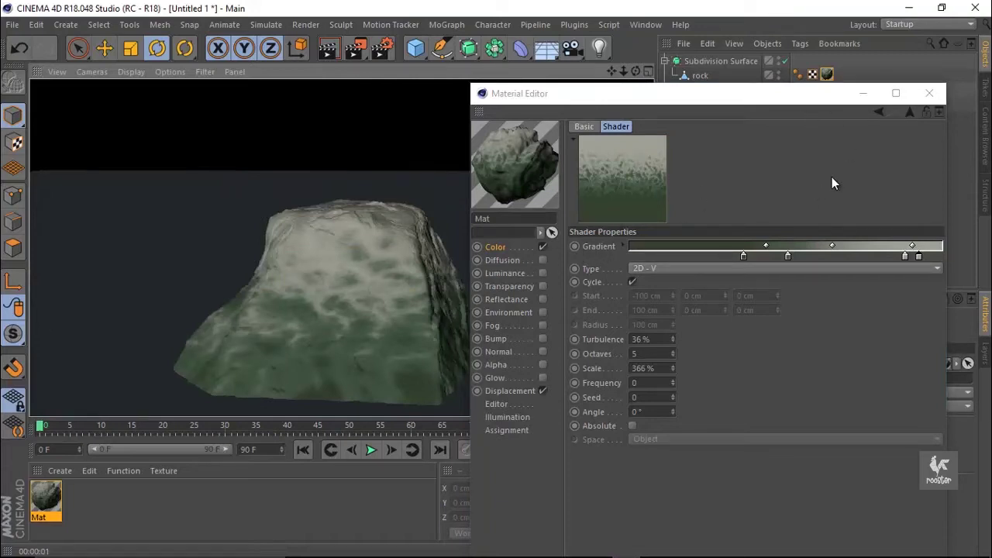
{"action": "left_click", "coordinate": [907, 114]}
Step: Wrap the Displacement channel's Noise texture in a Layer shader and open its settings
{"action": "right_click", "coordinate": [602, 249]}
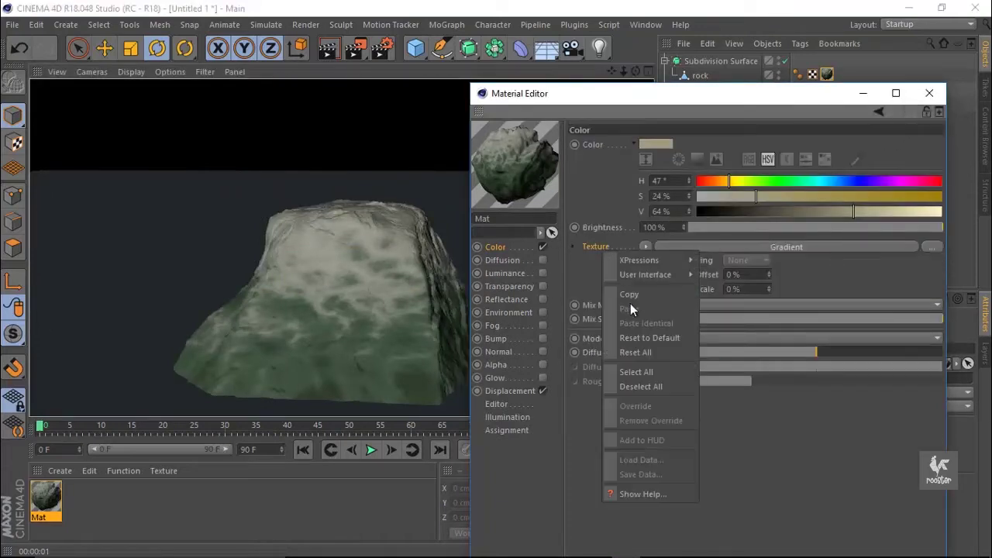
{"action": "left_click", "coordinate": [523, 388]}
{"action": "left_click", "coordinate": [640, 231]}
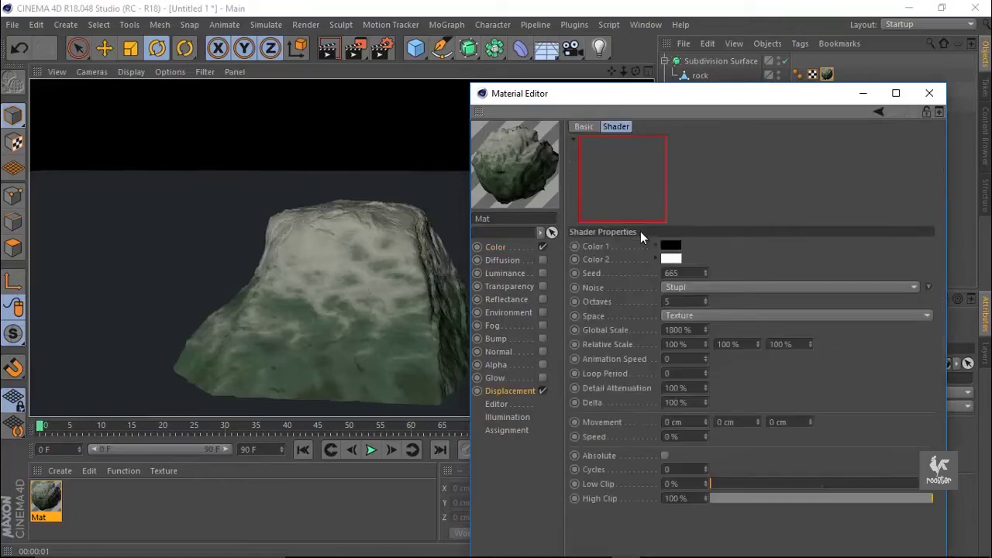
{"action": "left_click", "coordinate": [909, 113]}
{"action": "left_click", "coordinate": [625, 193]}
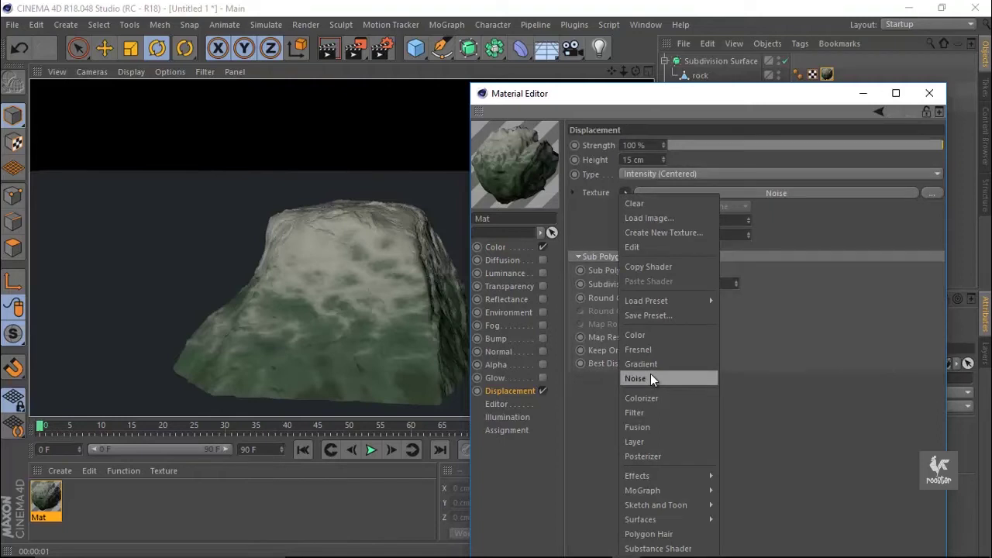
{"action": "left_click", "coordinate": [659, 441]}
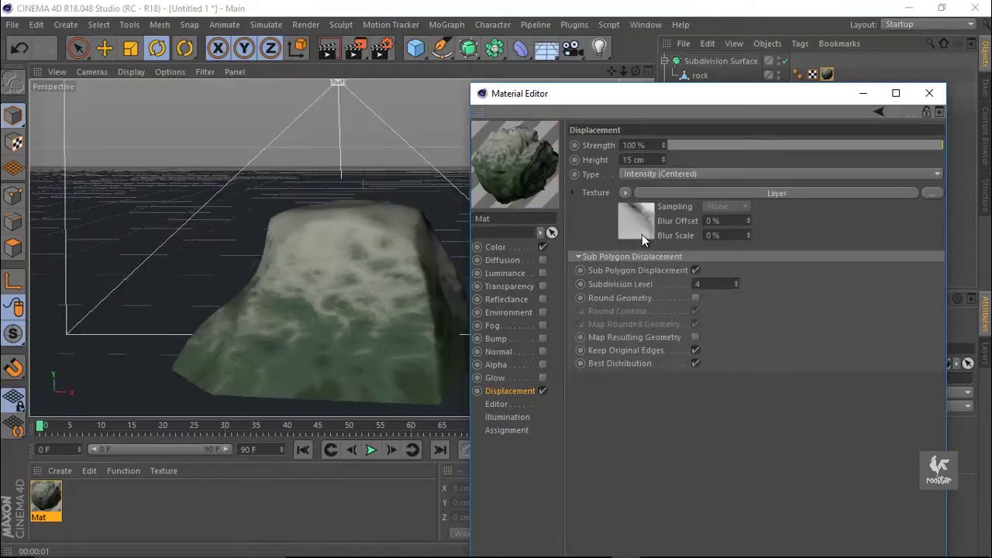
{"action": "left_click", "coordinate": [642, 234]}
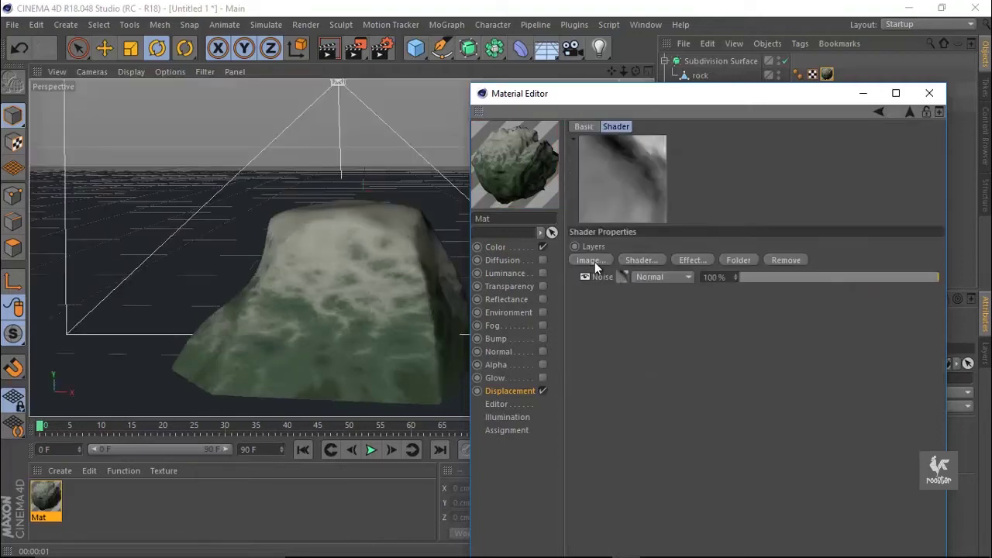
Step: Add a Gradient layer above Noise in the displacement Layer shader
{"action": "left_click", "coordinate": [637, 260]}
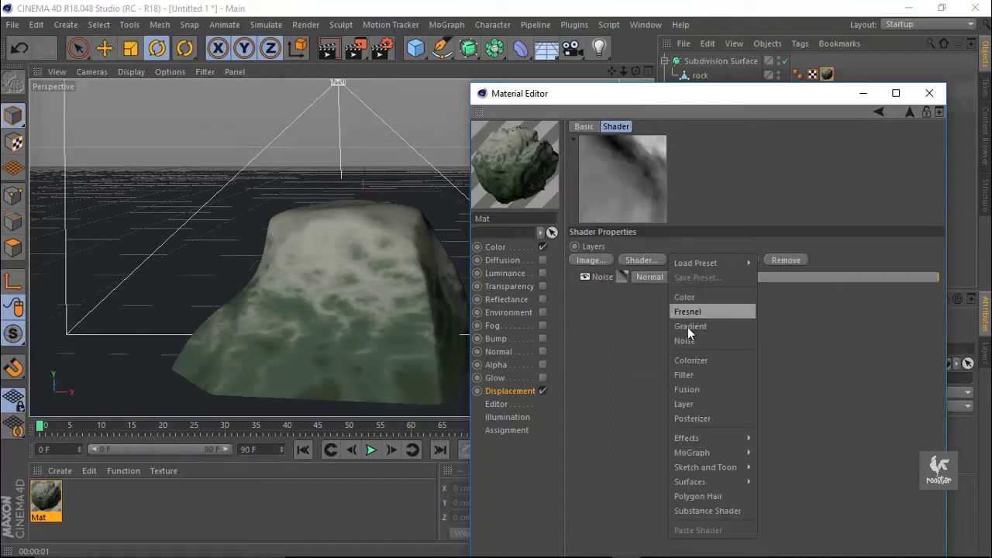
{"action": "left_click", "coordinate": [689, 326]}
{"action": "left_click", "coordinate": [610, 278]}
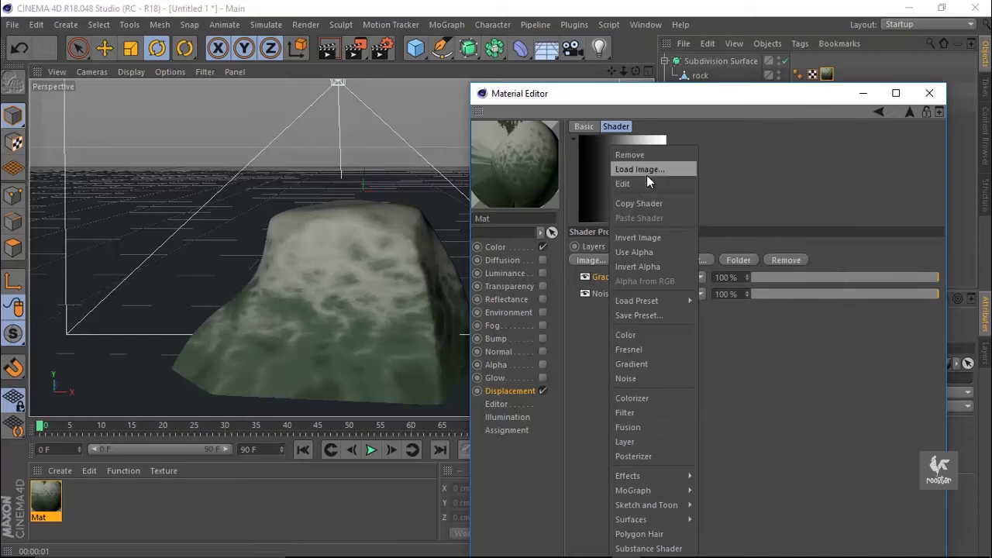
{"action": "left_click", "coordinate": [596, 334]}
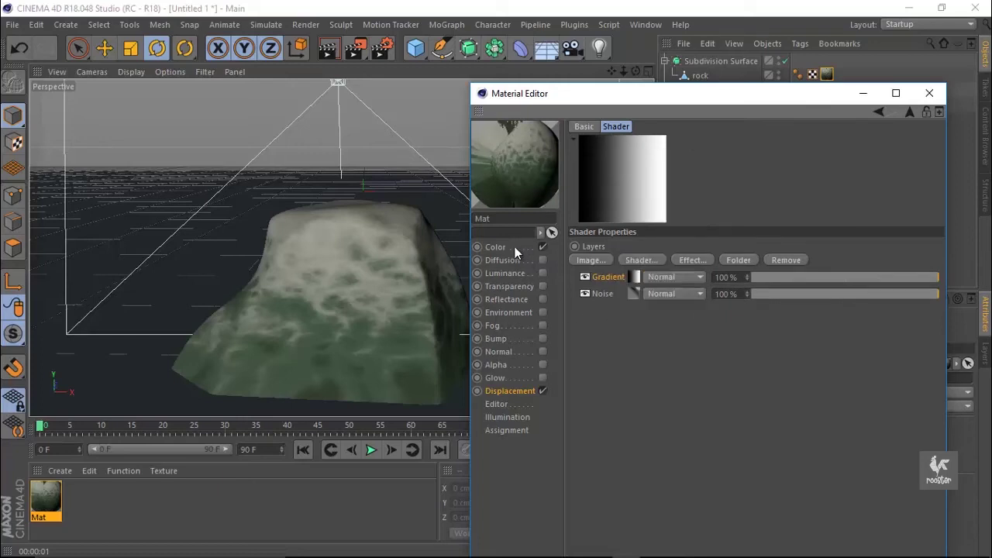
Step: Copy the Color channel's green gradient shader
{"action": "left_click", "coordinate": [515, 248]}
{"action": "left_click", "coordinate": [641, 271]}
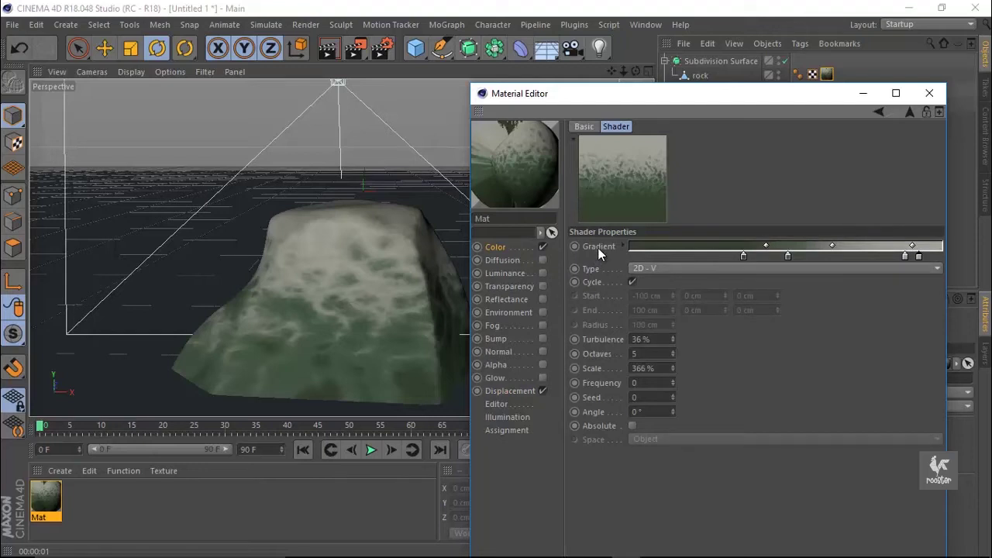
{"action": "right_click", "coordinate": [598, 247]}
{"action": "left_click", "coordinate": [632, 303]}
Step: Inspect the Gradient layer's and Color texture's context options without changing anything
{"action": "left_click", "coordinate": [514, 392]}
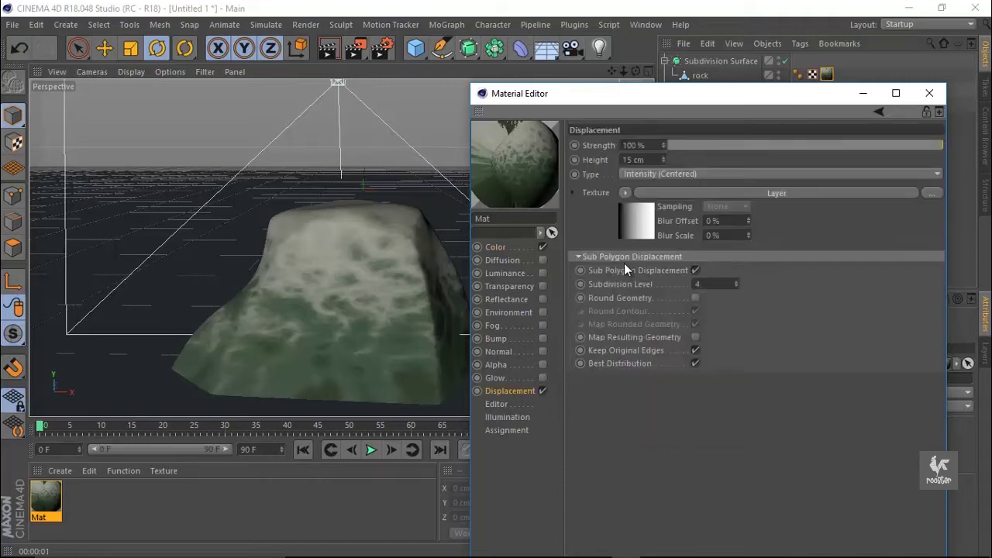
{"action": "left_click", "coordinate": [628, 223]}
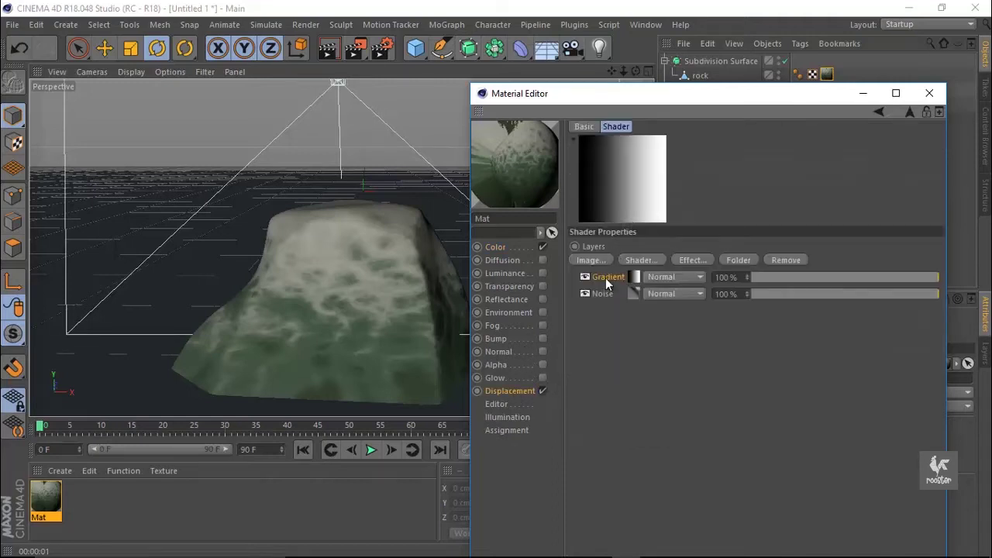
{"action": "right_click", "coordinate": [605, 278]}
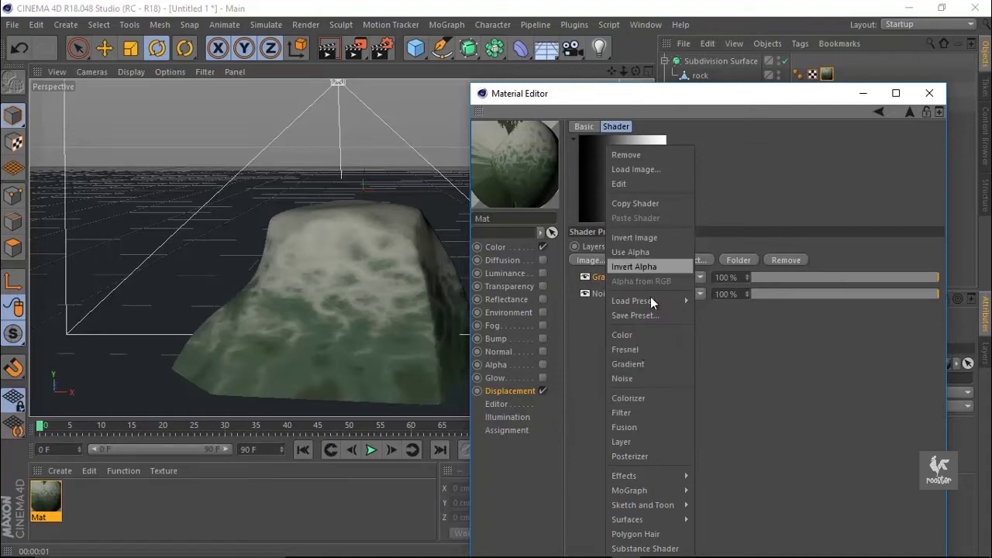
{"action": "left_click", "coordinate": [638, 208]}
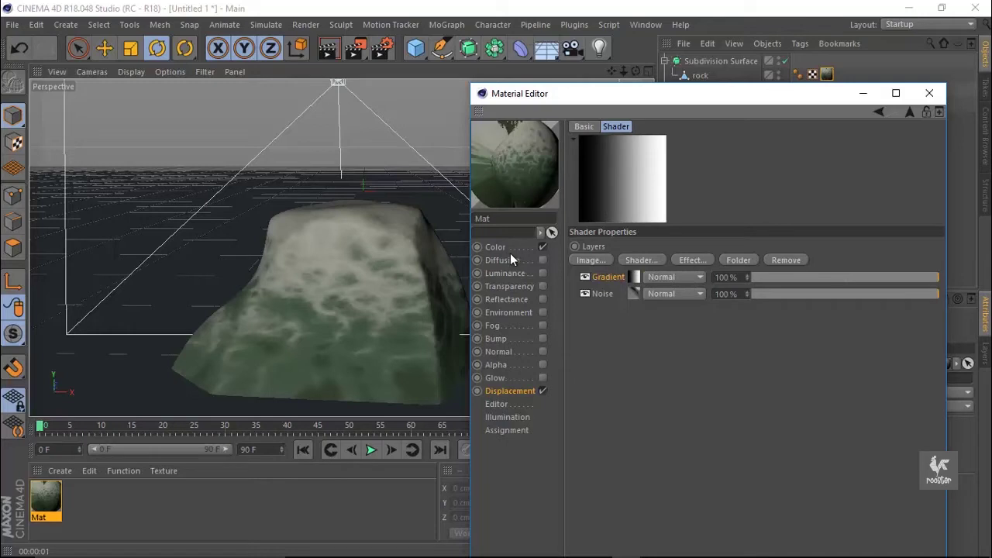
{"action": "left_click", "coordinate": [518, 252]}
{"action": "right_click", "coordinate": [604, 246]}
{"action": "left_click", "coordinate": [598, 307]}
Step: Recheck the Gradient layer options, then reopen the Color channel's gradient shader
{"action": "left_click", "coordinate": [521, 390]}
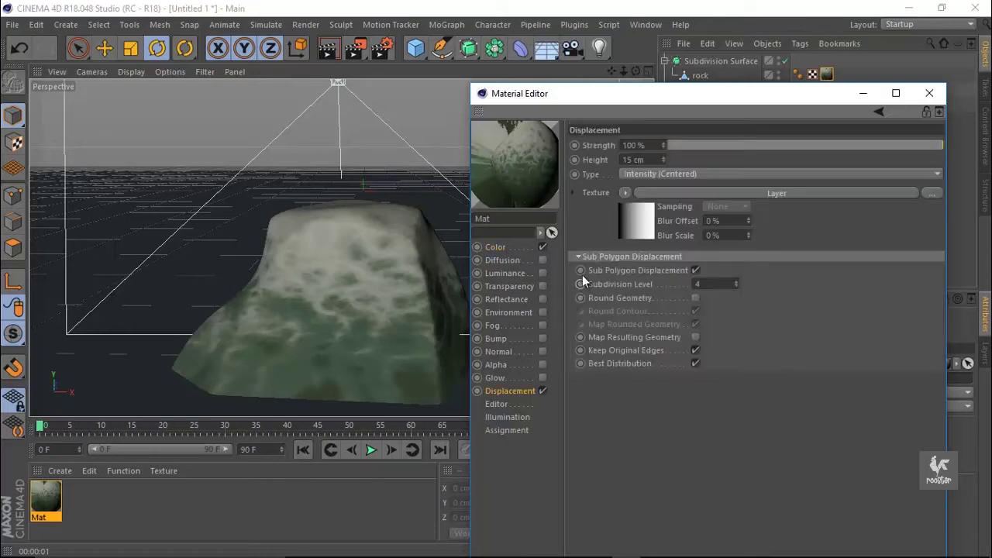
{"action": "left_click", "coordinate": [640, 225]}
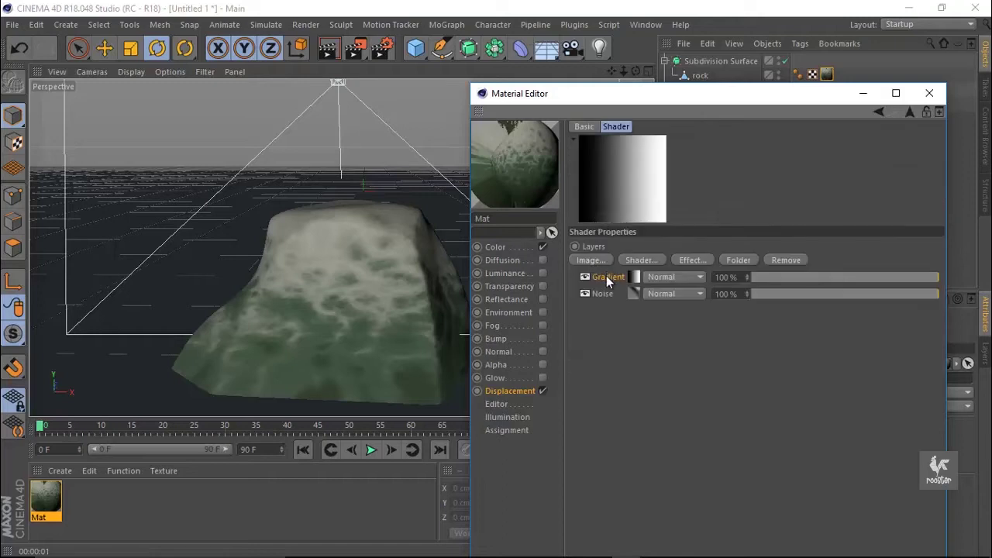
{"action": "right_click", "coordinate": [607, 278]}
{"action": "left_click", "coordinate": [593, 335]}
{"action": "left_click", "coordinate": [535, 246]}
{"action": "left_click", "coordinate": [638, 255]}
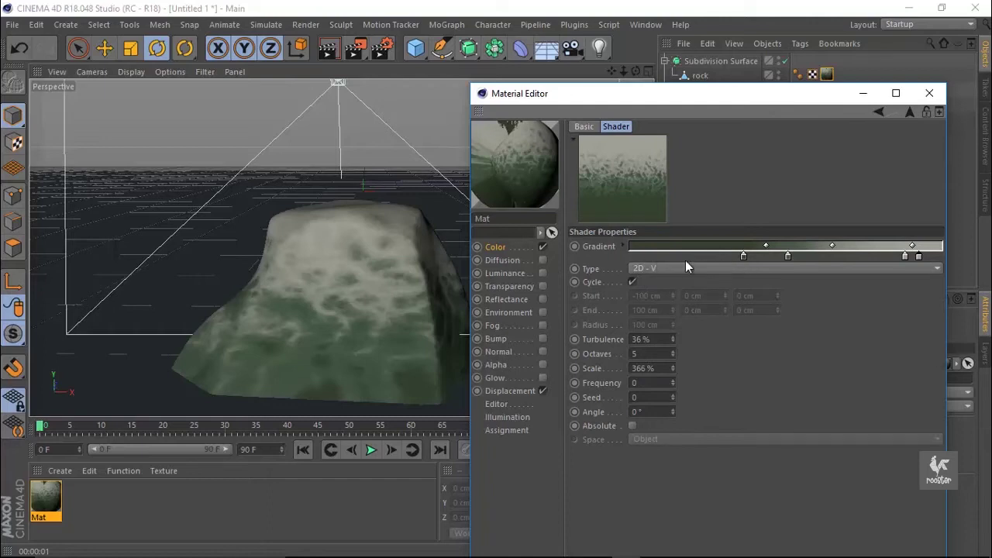
Step: Save the Color gradient as a preset named 'rock'
{"action": "left_click", "coordinate": [621, 246]}
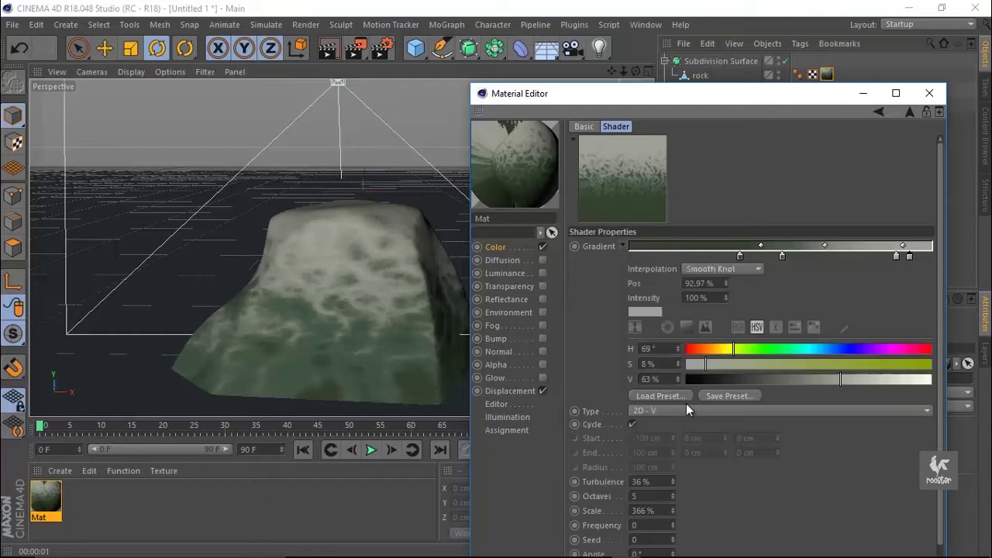
{"action": "left_click", "coordinate": [716, 398]}
{"action": "type", "text": "rock"}
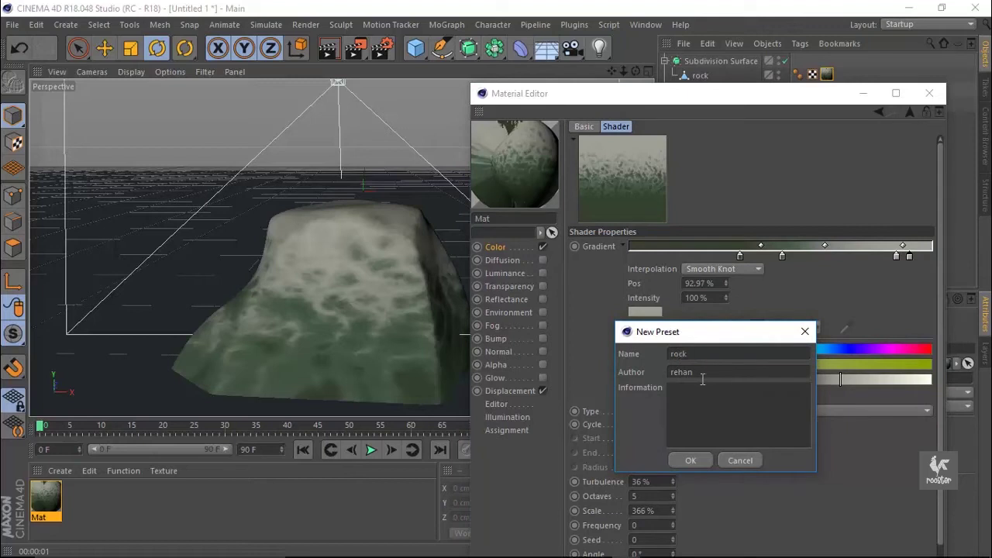
{"action": "left_click", "coordinate": [688, 460]}
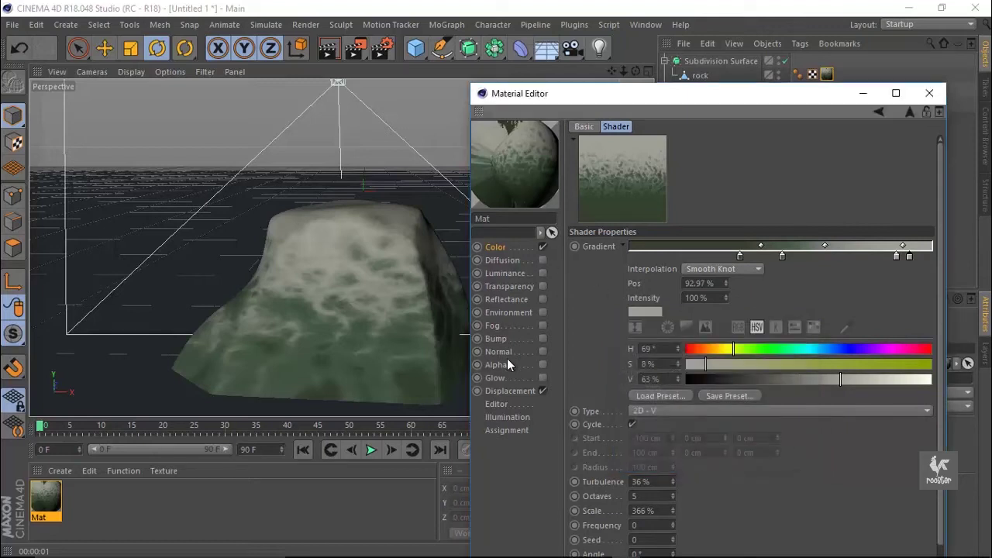
Step: Load the 'rock' preset into the displacement Gradient layer
{"action": "left_click", "coordinate": [511, 390]}
{"action": "left_click", "coordinate": [629, 239]}
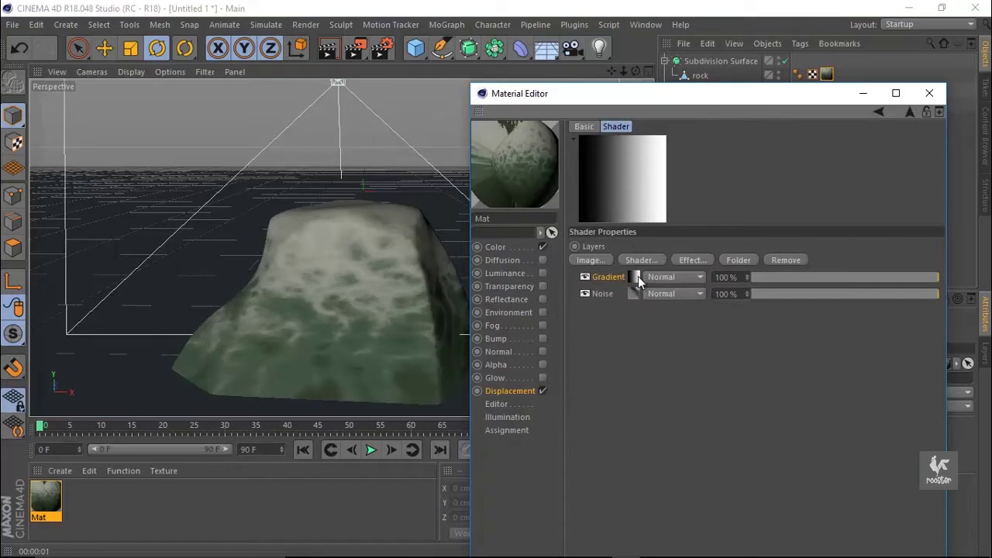
{"action": "left_click", "coordinate": [637, 277]}
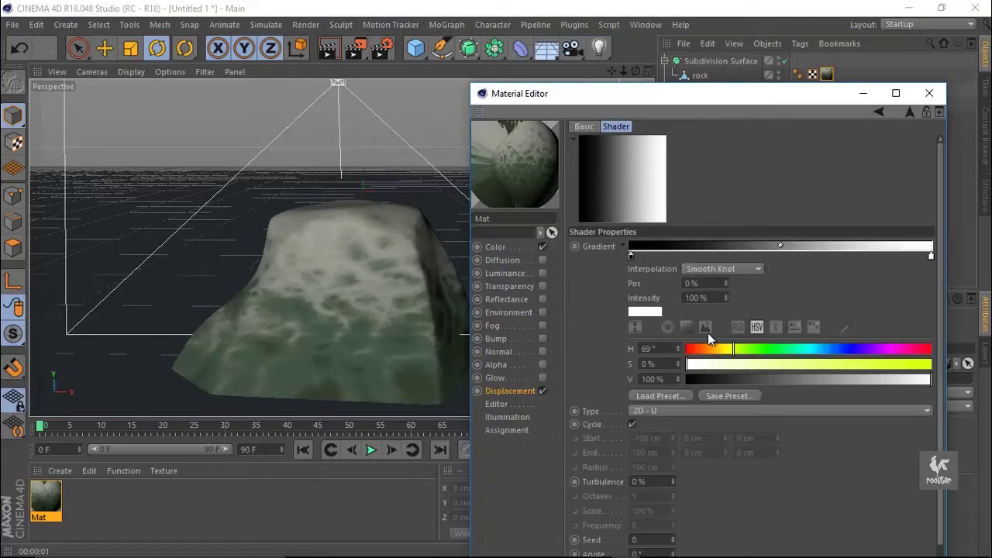
{"action": "left_click", "coordinate": [670, 394]}
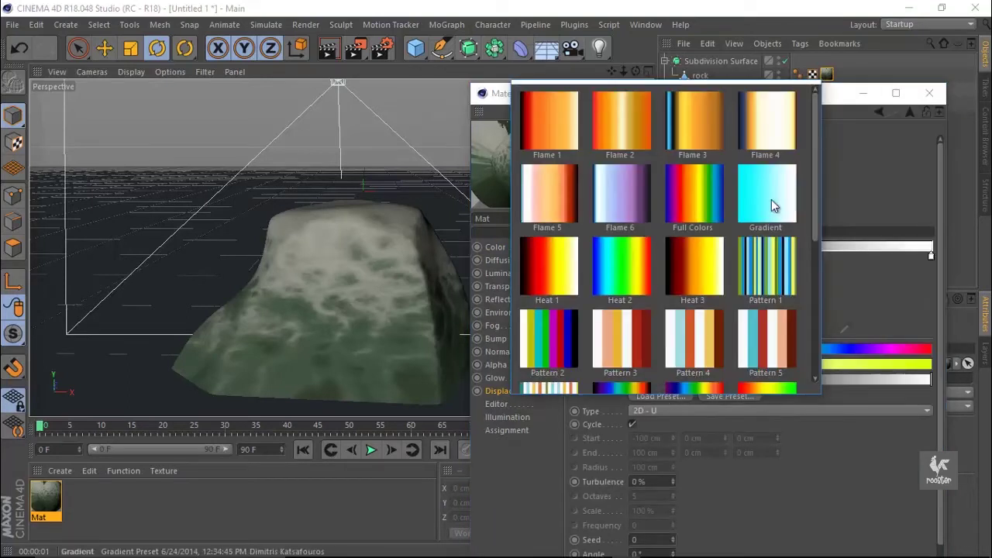
{"action": "left_click_drag", "start_coordinate": [814, 198], "coordinate": [817, 332]}
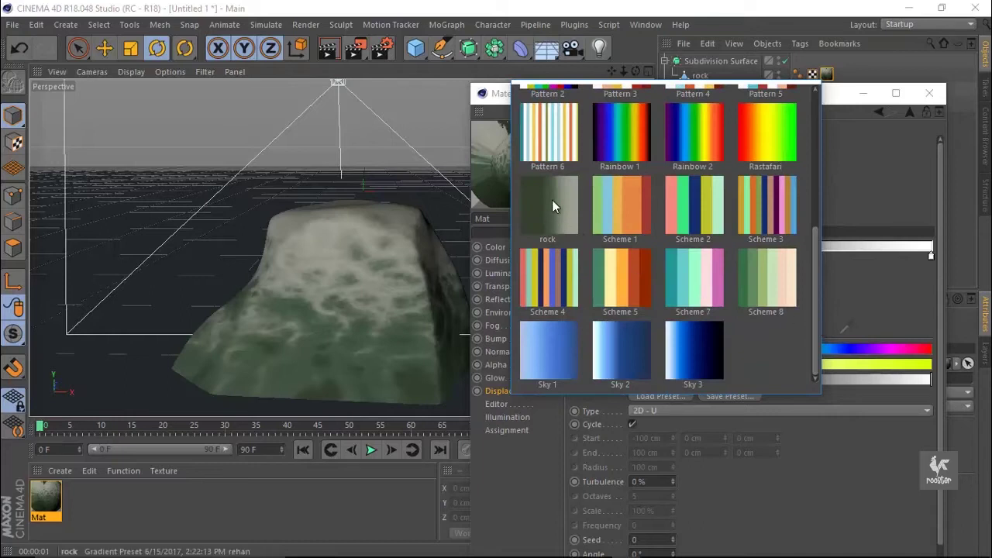
{"action": "left_click", "coordinate": [553, 205]}
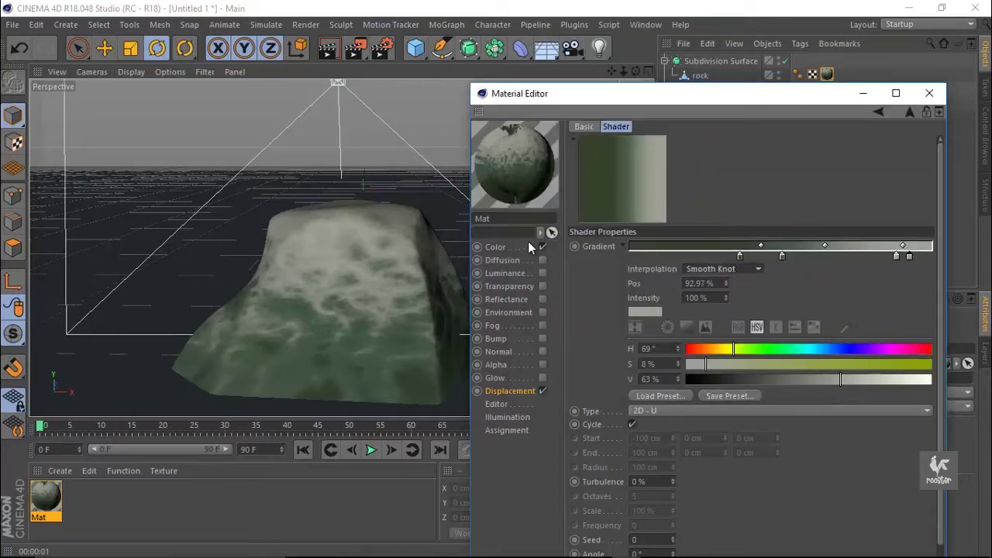
Step: Check the Color gradient's Scale value, moving the material editor higher
{"action": "left_click", "coordinate": [507, 247]}
{"action": "left_click", "coordinate": [643, 291]}
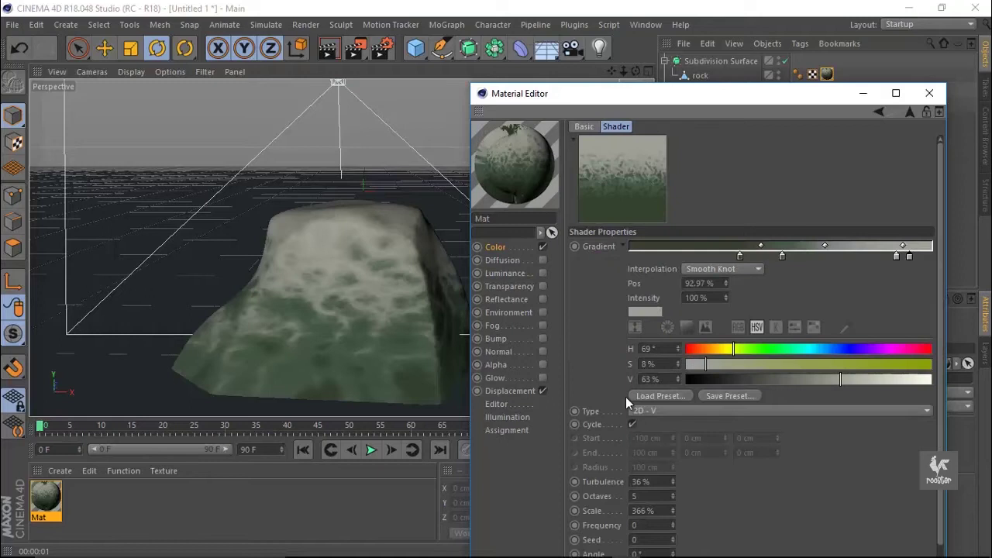
{"action": "left_click_drag", "start_coordinate": [631, 93], "coordinate": [635, 13]}
{"action": "left_click", "coordinate": [659, 431]}
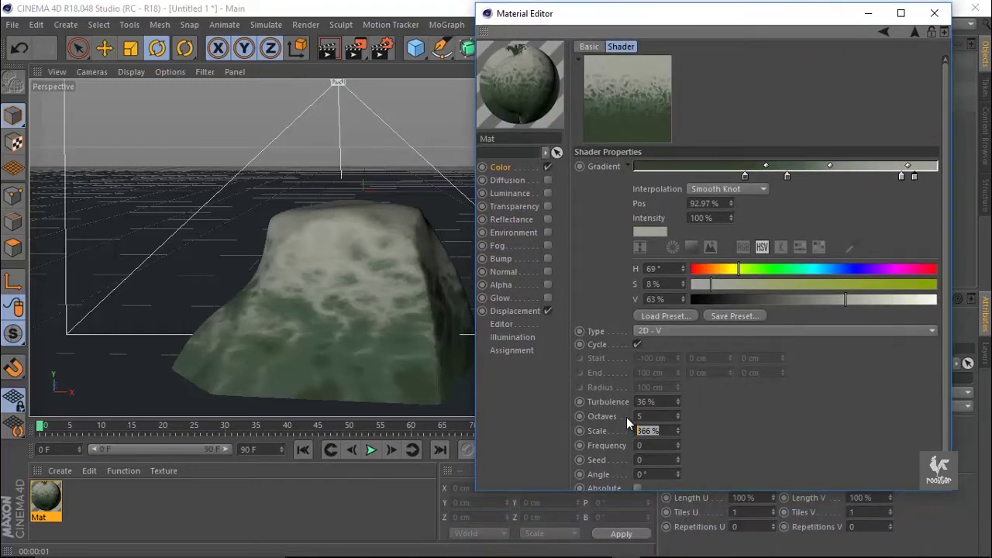
Step: Set the displacement gradient to 2D - V, Turbulence 36%, Scale 366%, and render
{"action": "left_click", "coordinate": [527, 310]}
{"action": "left_click", "coordinate": [647, 143]}
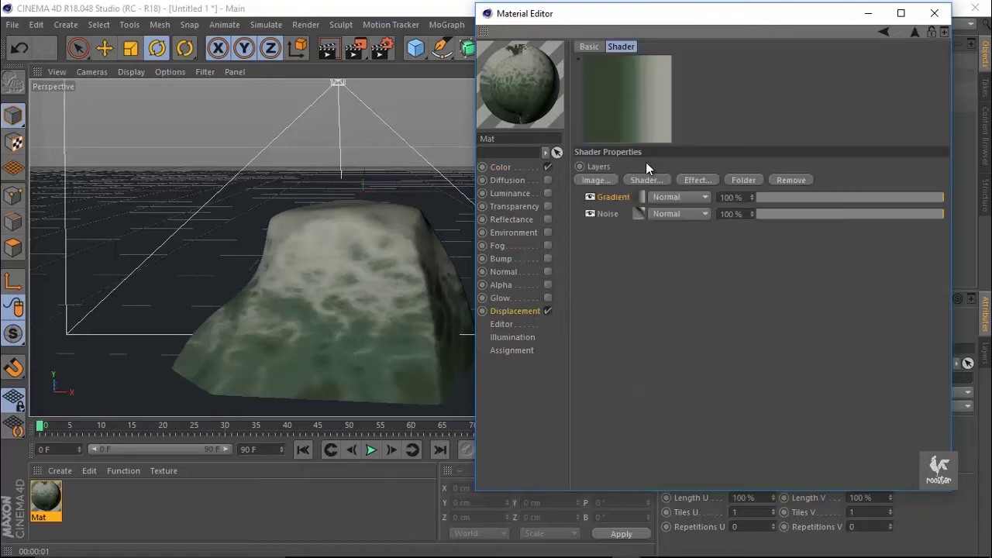
{"action": "left_click", "coordinate": [620, 196]}
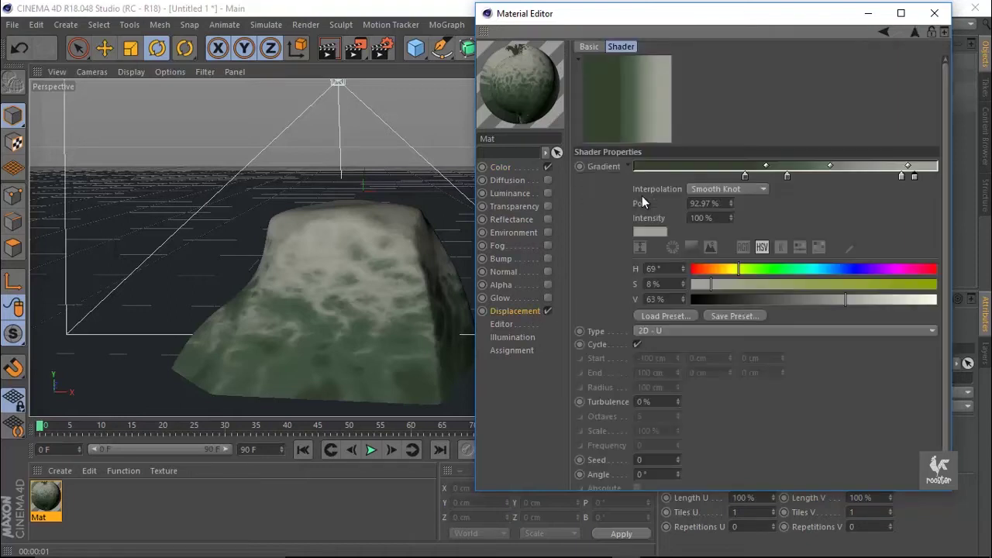
{"action": "left_click", "coordinate": [682, 334]}
{"action": "left_click", "coordinate": [681, 358]}
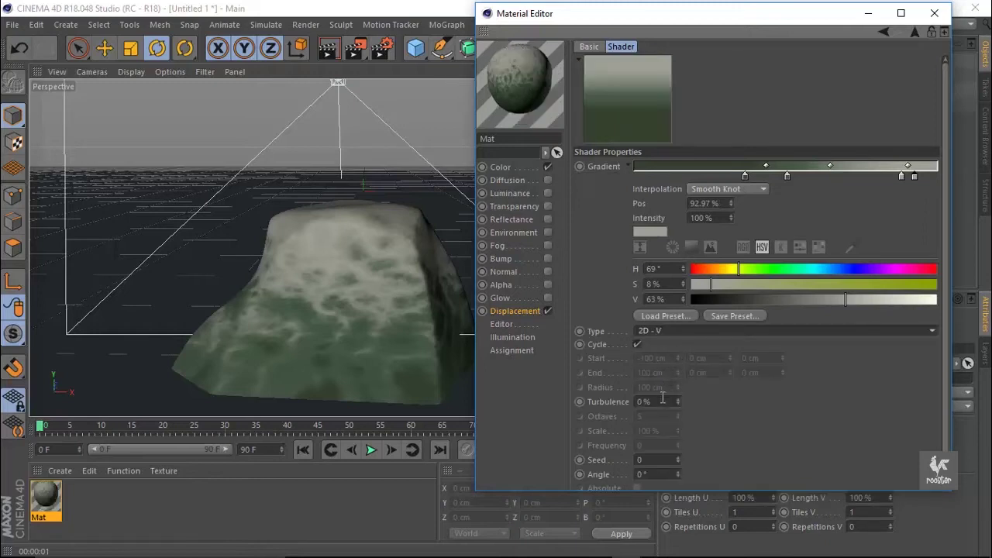
{"action": "left_click_drag", "start_coordinate": [662, 401], "coordinate": [629, 405]}
{"action": "key", "text": "Return"}
{"action": "left_click", "coordinate": [658, 431]}
{"action": "type", "text": "366"}
{"action": "key", "text": "Return"}
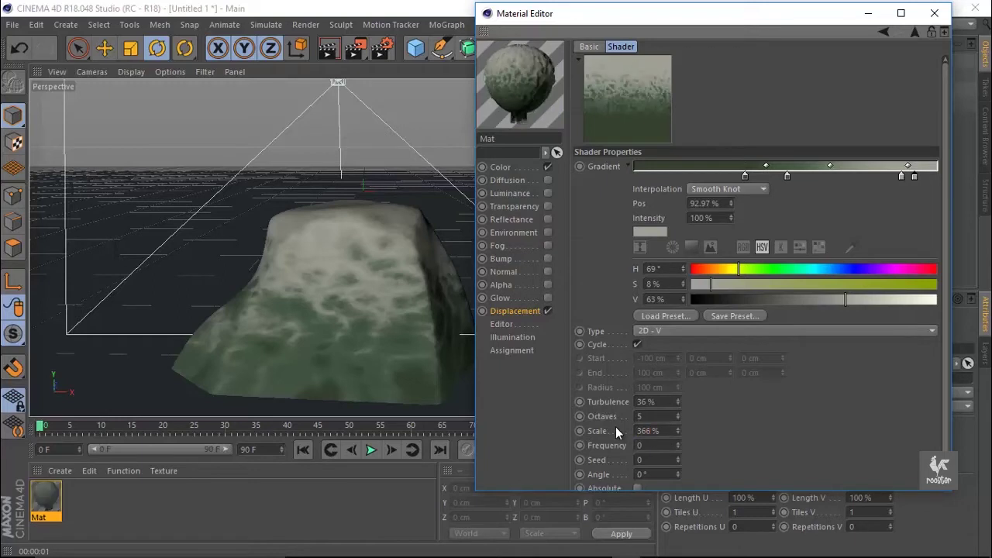
{"action": "left_click", "coordinate": [337, 62]}
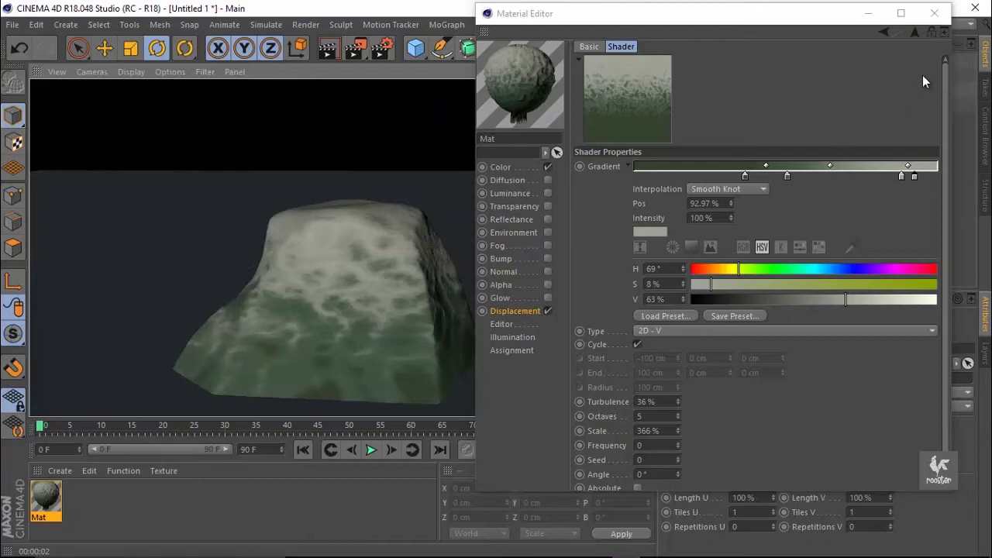
Step: Desaturate the first two displacement gradient knots to 0% grey
{"action": "double_click", "coordinate": [745, 177]}
{"action": "left_click_drag", "start_coordinate": [736, 190], "coordinate": [682, 193]}
{"action": "left_click", "coordinate": [720, 230]}
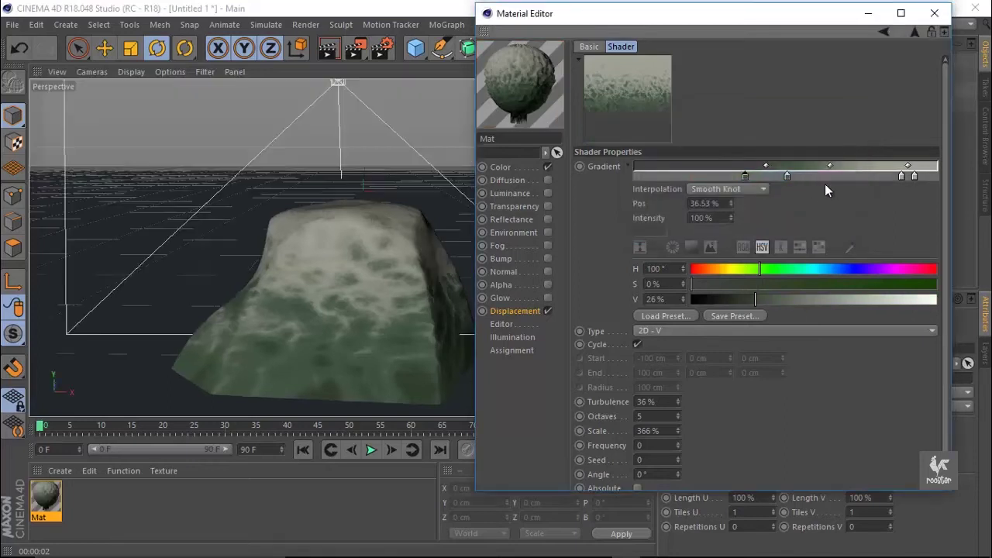
{"action": "double_click", "coordinate": [787, 176]}
{"action": "left_click_drag", "start_coordinate": [770, 190], "coordinate": [727, 192]}
{"action": "left_click", "coordinate": [759, 233]}
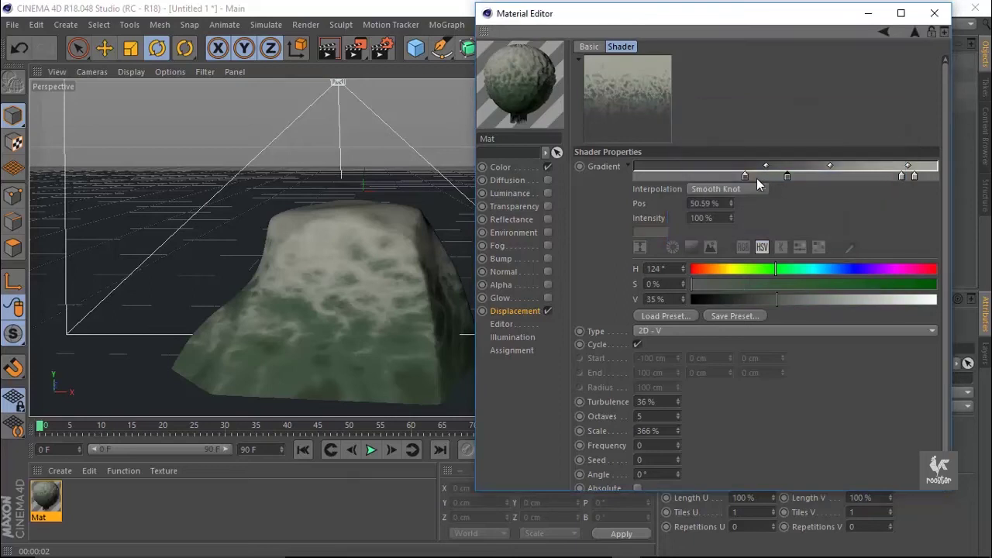
Step: Move the right-end knot to 92.97% and make it grey
{"action": "double_click", "coordinate": [902, 177]}
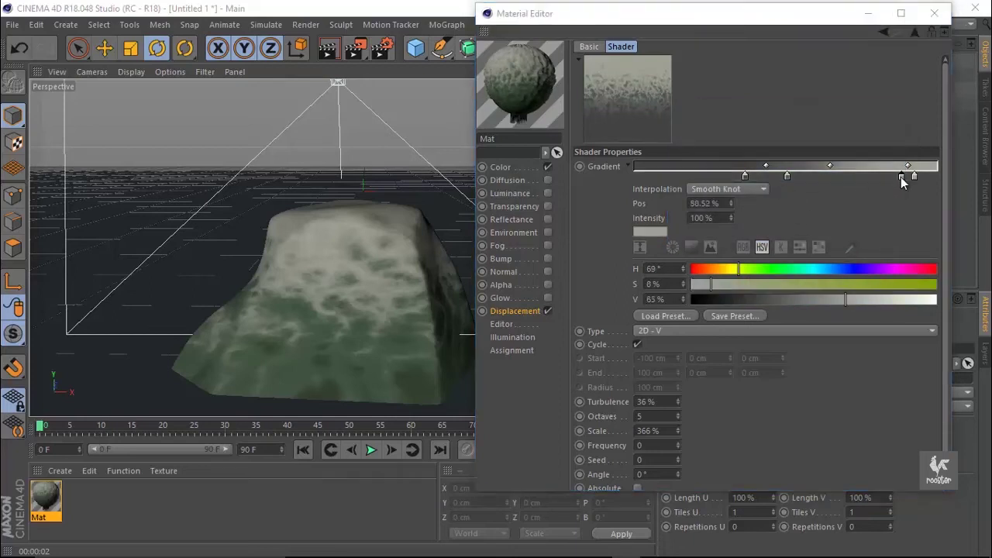
{"action": "left_click", "coordinate": [849, 229]}
{"action": "mouse_move", "coordinate": [903, 175]}
{"action": "left_mouse_down"}
{"action": "mouse_move", "coordinate": [914, 176]}
{"action": "mouse_move", "coordinate": [815, 193]}
{"action": "left_mouse_up"}
{"action": "double_click", "coordinate": [914, 176]}
{"action": "left_click", "coordinate": [845, 227]}
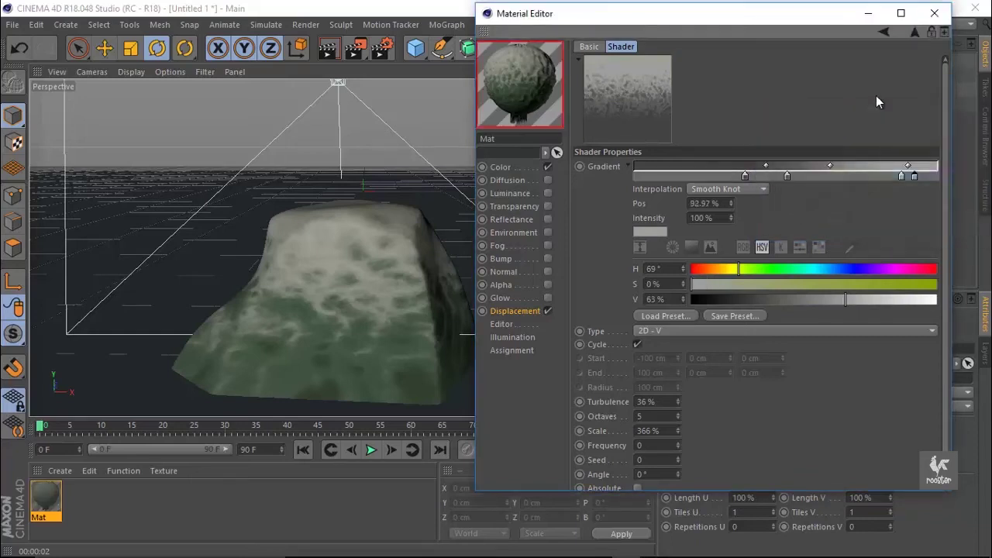
Step: Browse the Gradient layer's blending mode options in the layer shader without changing them
{"action": "left_click", "coordinate": [916, 33]}
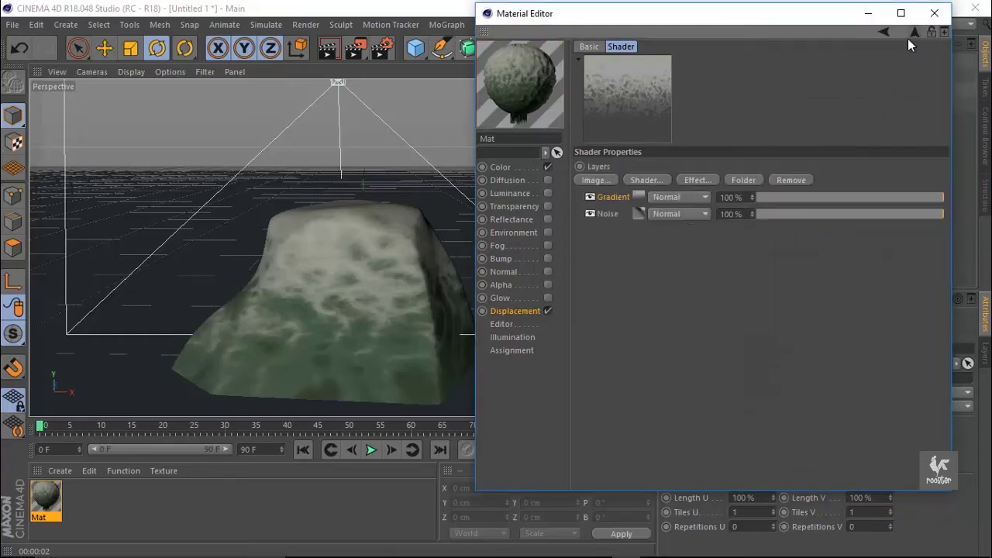
{"action": "left_click", "coordinate": [670, 201]}
{"action": "left_click", "coordinate": [669, 201]}
{"action": "scroll", "coordinate": [670, 202], "scroll_direction": "down", "scroll_amount": 1}
{"action": "scroll", "coordinate": [670, 201], "scroll_direction": "down", "scroll_amount": 1}
{"action": "scroll", "coordinate": [670, 202], "scroll_direction": "down", "scroll_amount": 1}
{"action": "scroll", "coordinate": [670, 202], "scroll_direction": "down", "scroll_amount": 1}
{"action": "scroll", "coordinate": [670, 201], "scroll_direction": "down", "scroll_amount": 1}
{"action": "scroll", "coordinate": [670, 201], "scroll_direction": "up", "scroll_amount": 1}
{"action": "scroll", "coordinate": [669, 201], "scroll_direction": "down", "scroll_amount": 1}
{"action": "scroll", "coordinate": [670, 202], "scroll_direction": "down", "scroll_amount": 1}
{"action": "scroll", "coordinate": [670, 201], "scroll_direction": "down", "scroll_amount": 1}
{"action": "scroll", "coordinate": [670, 202], "scroll_direction": "down", "scroll_amount": 1}
{"action": "scroll", "coordinate": [670, 202], "scroll_direction": "up", "scroll_amount": 1}
{"action": "scroll", "coordinate": [670, 201], "scroll_direction": "down", "scroll_amount": 1}
{"action": "left_click", "coordinate": [671, 203]}
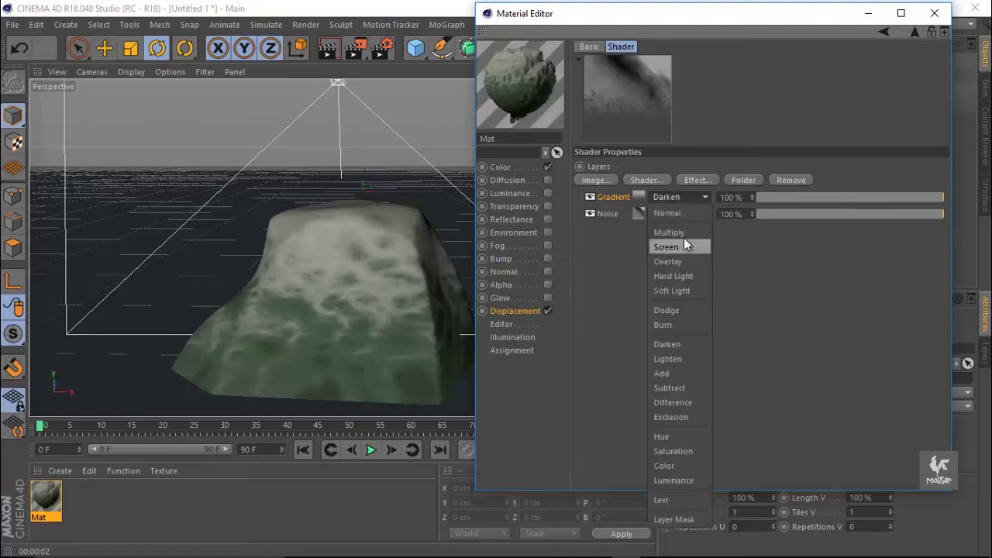
{"action": "key", "text": "Escape"}
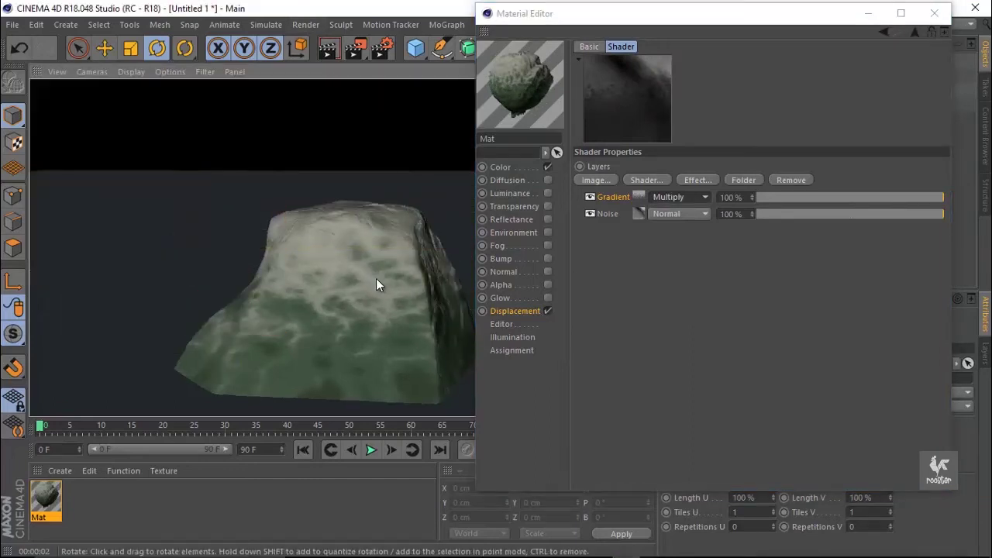
Step: Set the displacement Height to 44 and render a viewport preview
{"action": "left_click", "coordinate": [915, 32]}
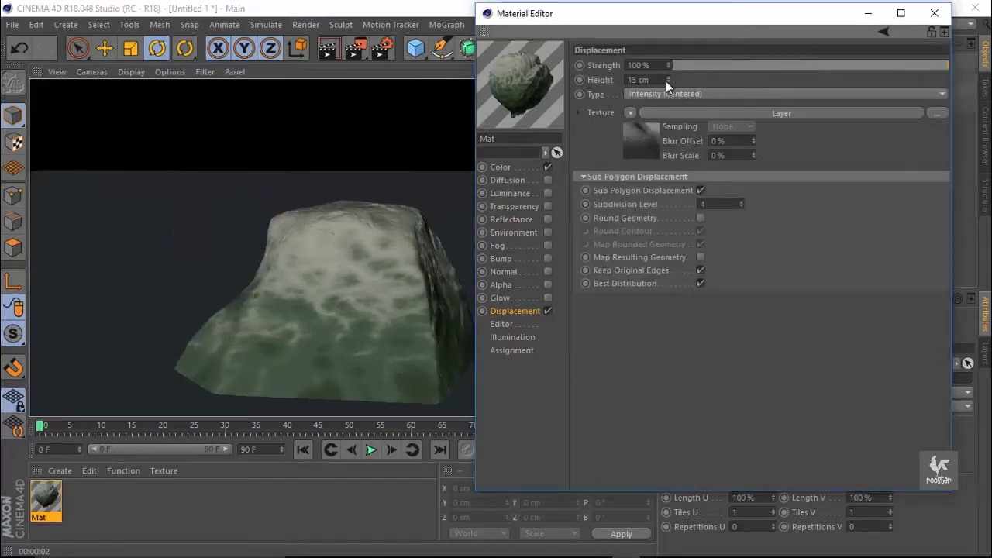
{"action": "type", "text": "44"}
{"action": "key", "text": "Return"}
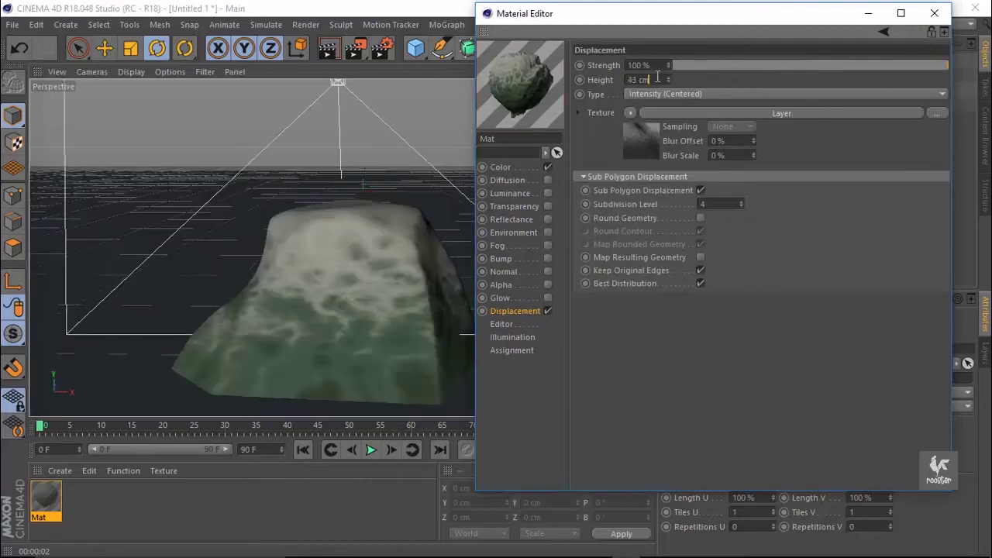
{"action": "left_click", "coordinate": [333, 49]}
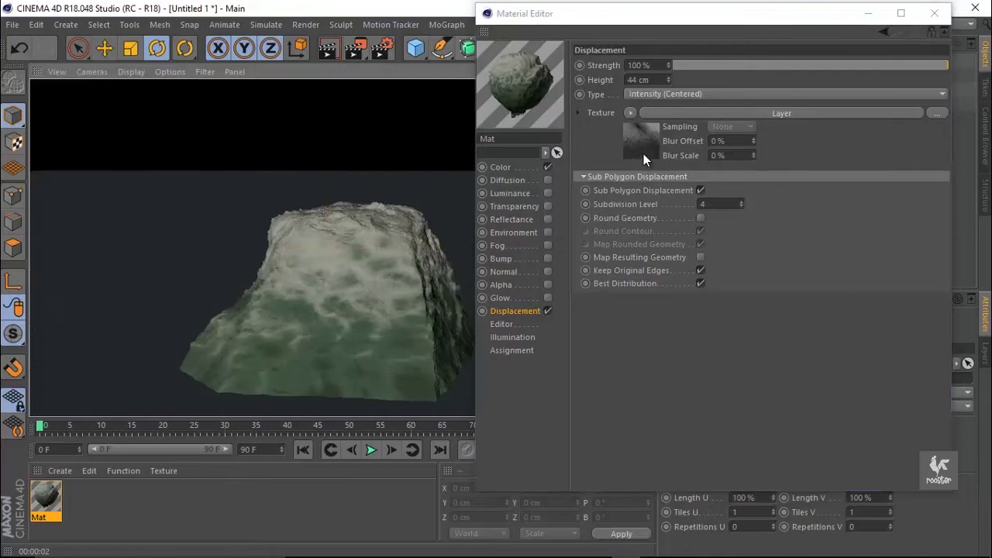
Step: Lower the Noise layer's opacity to 70%, preview, then reduce it to 58%
{"action": "left_click", "coordinate": [647, 153]}
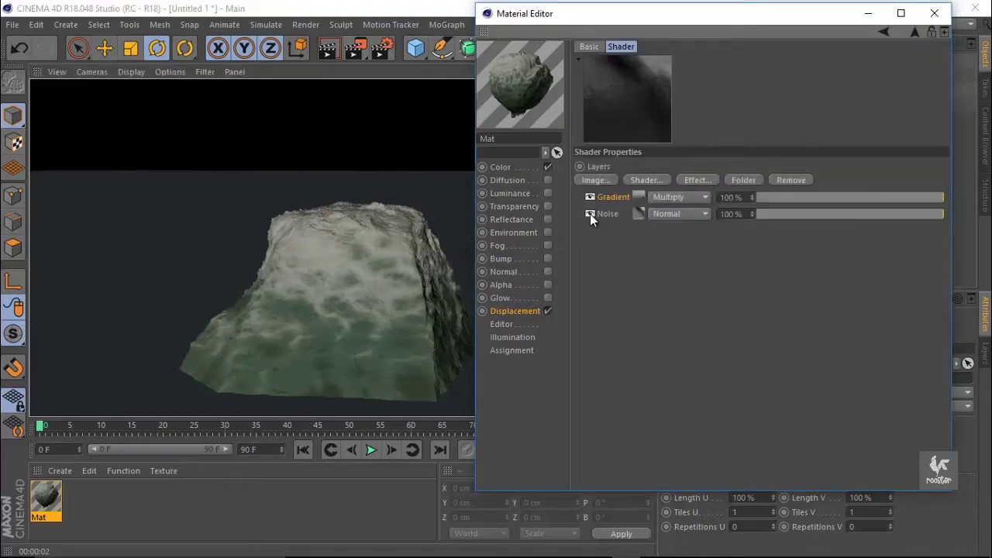
{"action": "left_click", "coordinate": [889, 216]}
{"action": "left_click", "coordinate": [333, 49]}
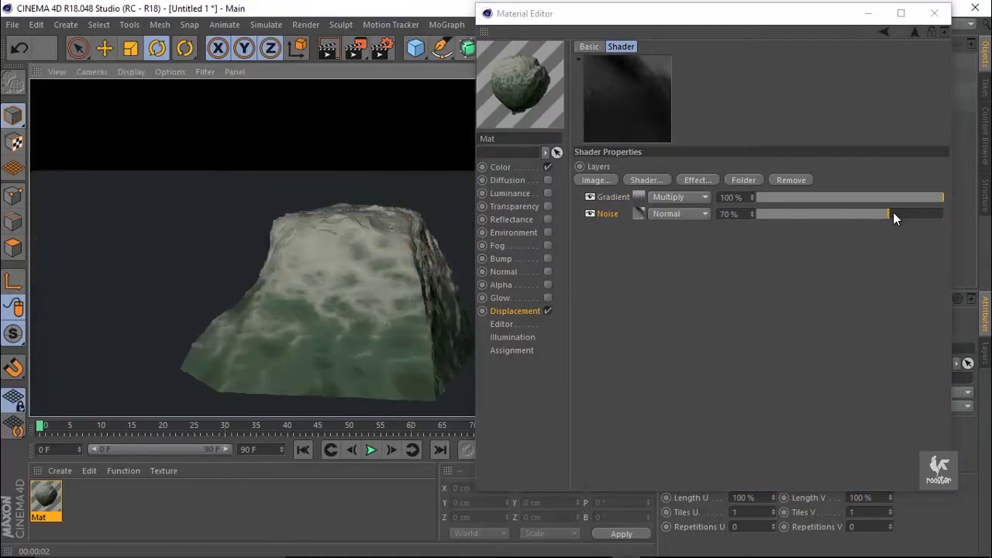
{"action": "left_click_drag", "start_coordinate": [894, 216], "coordinate": [865, 215]}
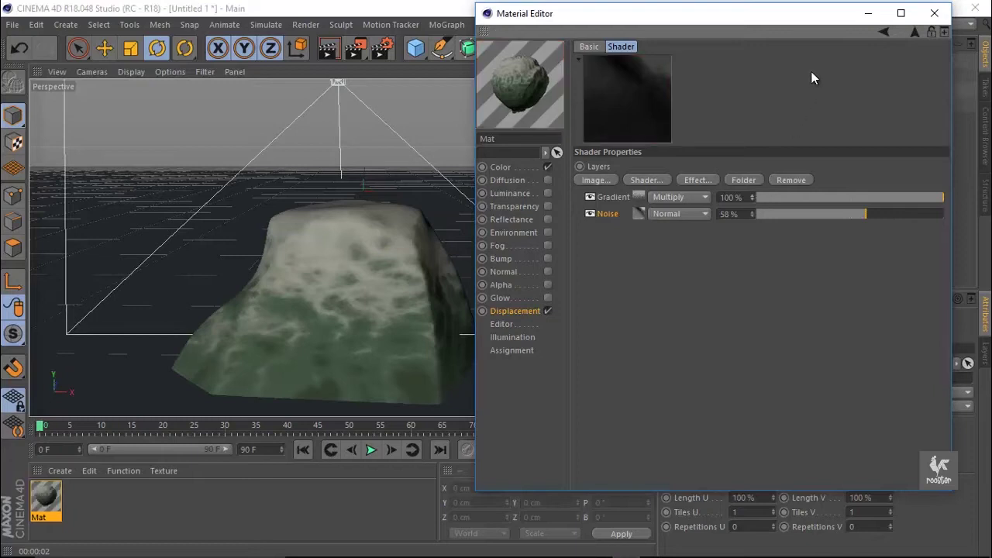
Step: Raise the displacement Height to 120 cm
{"action": "left_click", "coordinate": [884, 32]}
{"action": "left_click", "coordinate": [670, 78]}
{"action": "left_click_drag", "start_coordinate": [669, 80], "coordinate": [670, 82]}
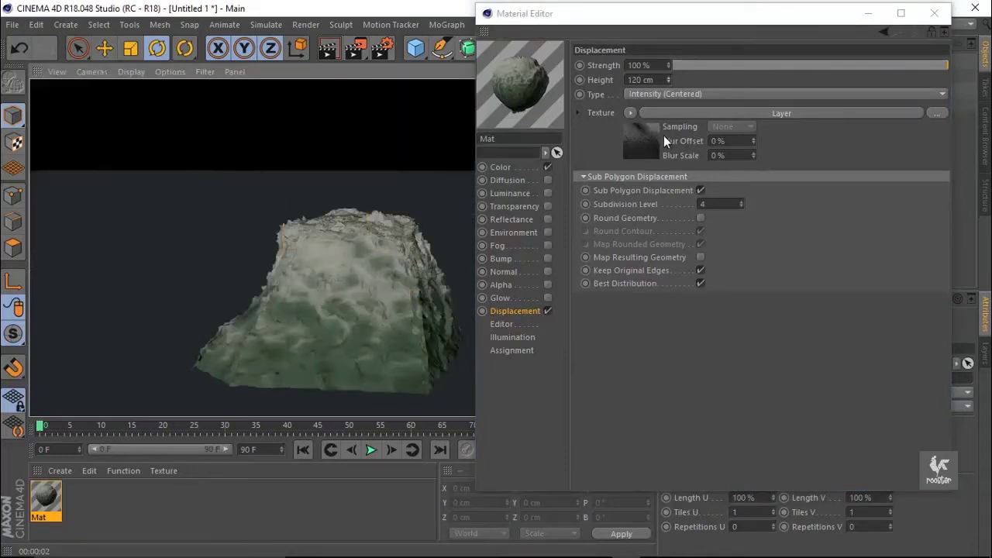
Step: Lower Noise opacity to 54% and Gradient opacity to 63%, then preview the rock
{"action": "left_click", "coordinate": [667, 114]}
{"action": "left_click_drag", "start_coordinate": [866, 214], "coordinate": [858, 214]}
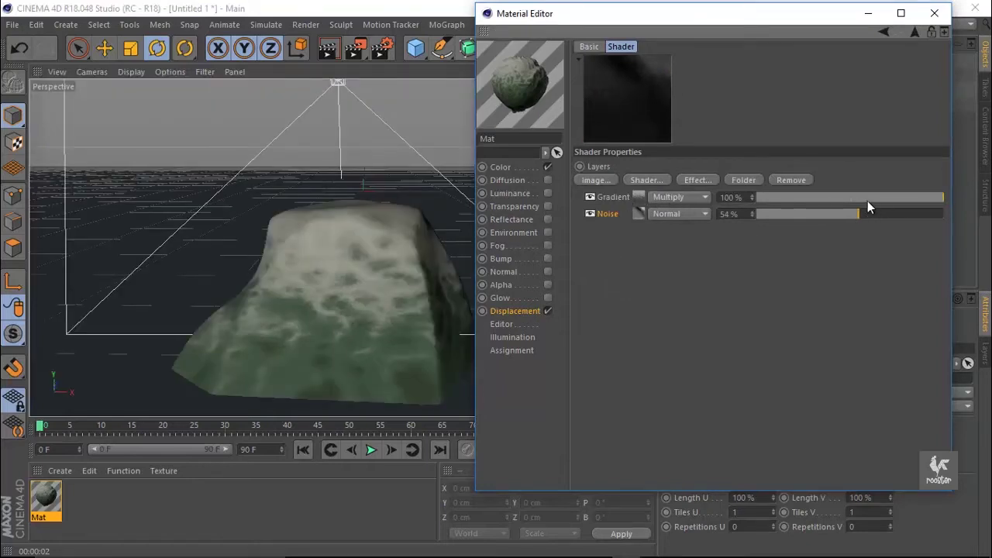
{"action": "left_click_drag", "start_coordinate": [898, 198], "coordinate": [883, 197]}
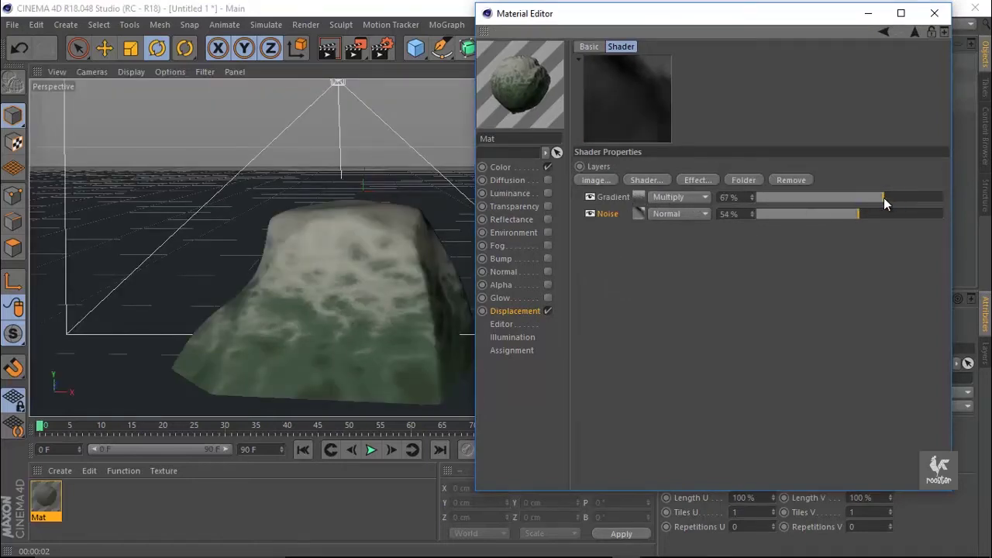
{"action": "left_click", "coordinate": [324, 58]}
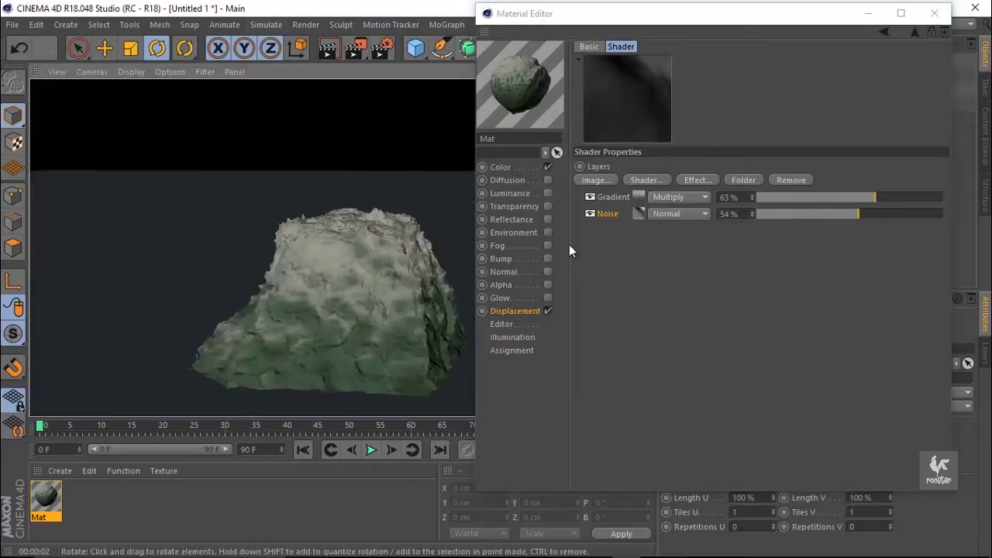
Step: Test the rock without the Gradient layer and Noise at 0%, then restore both layers to full
{"action": "left_click", "coordinate": [590, 197]}
{"action": "left_click", "coordinate": [327, 50]}
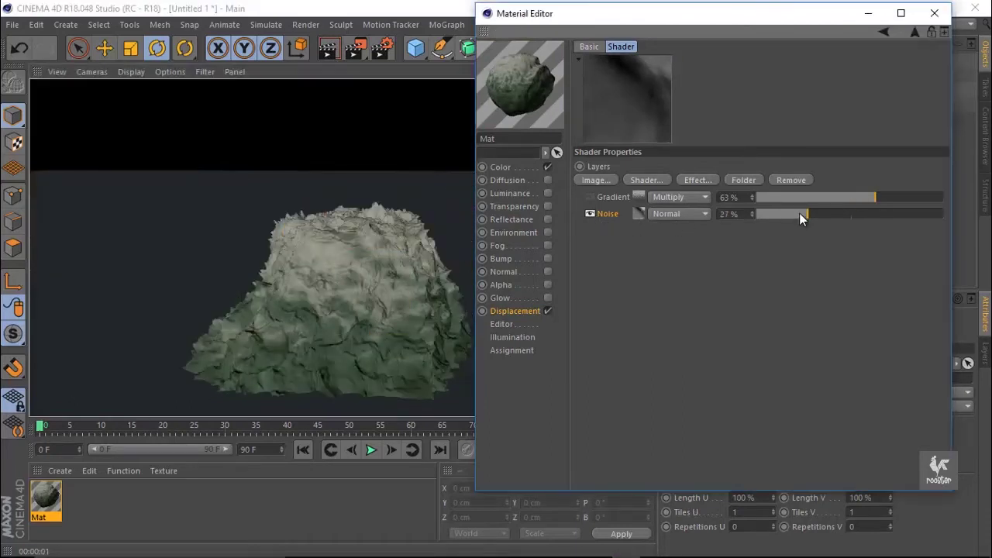
{"action": "left_click", "coordinate": [776, 214]}
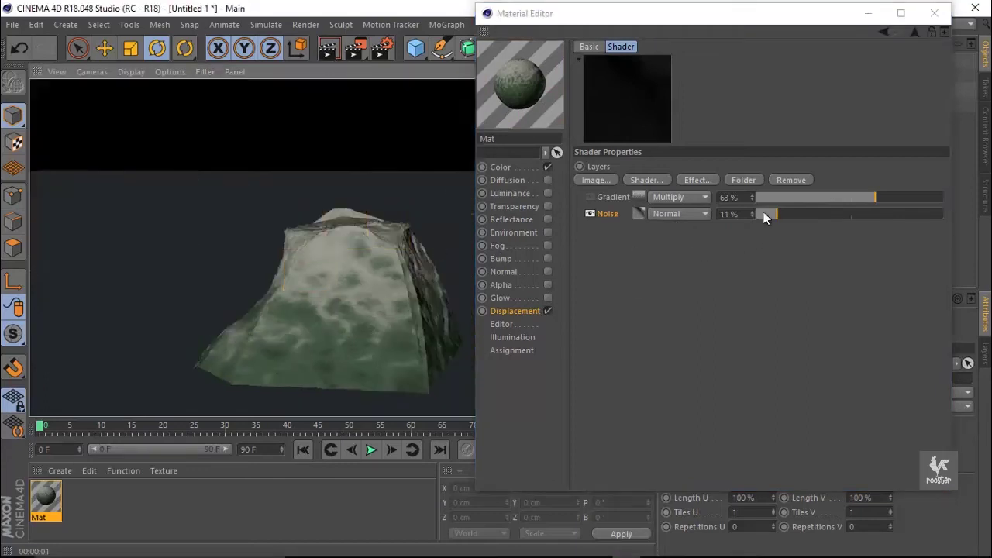
{"action": "left_click_drag", "start_coordinate": [765, 214], "coordinate": [752, 215]}
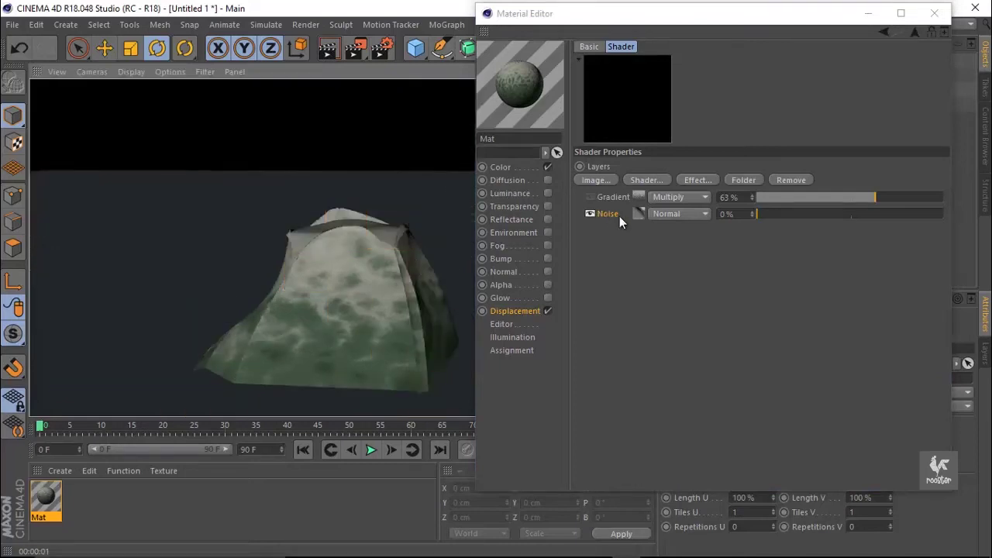
{"action": "left_click_drag", "start_coordinate": [827, 217], "coordinate": [976, 196]}
{"action": "left_click", "coordinate": [590, 197]}
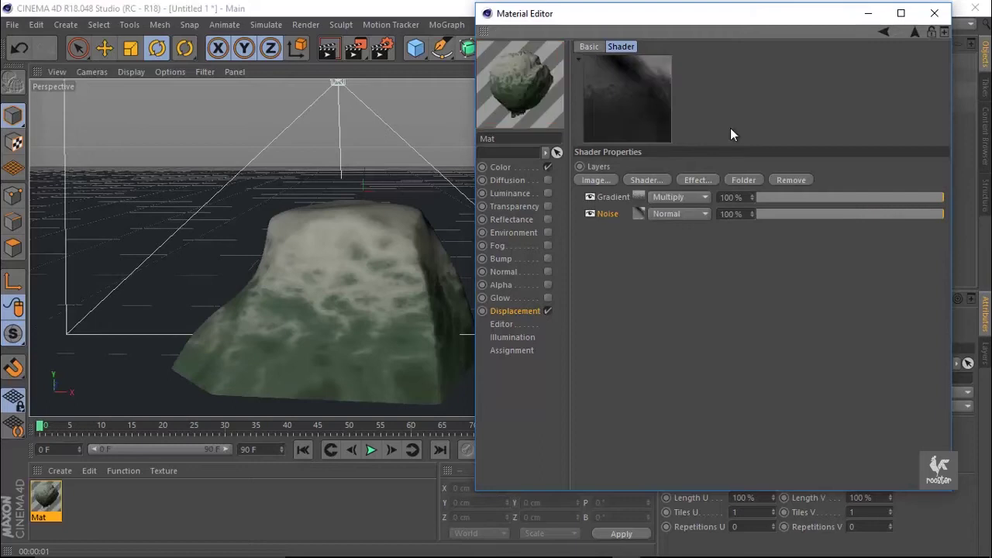
Step: Preview the displacement again and reduce the Noise layer's opacity to 57%
{"action": "left_click", "coordinate": [883, 32]}
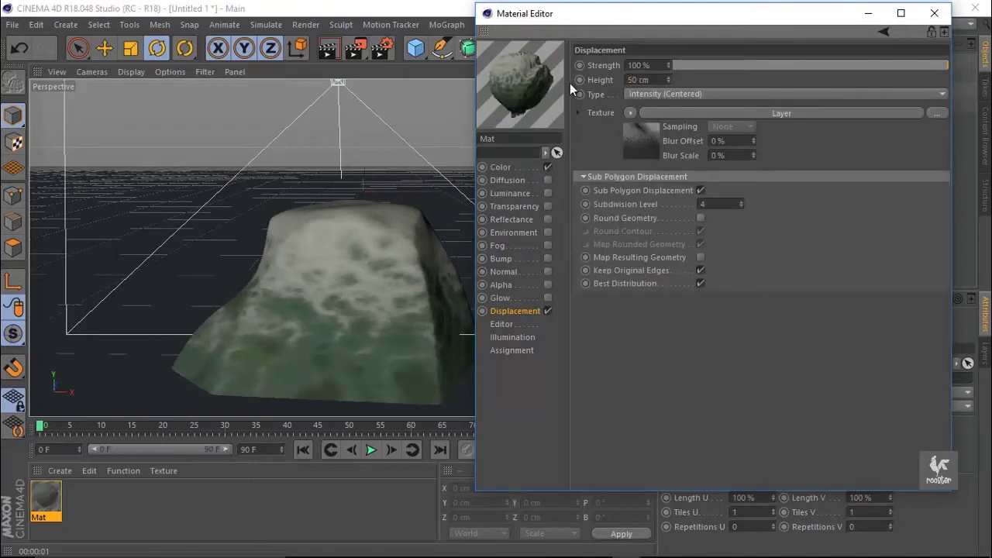
{"action": "left_click", "coordinate": [334, 63]}
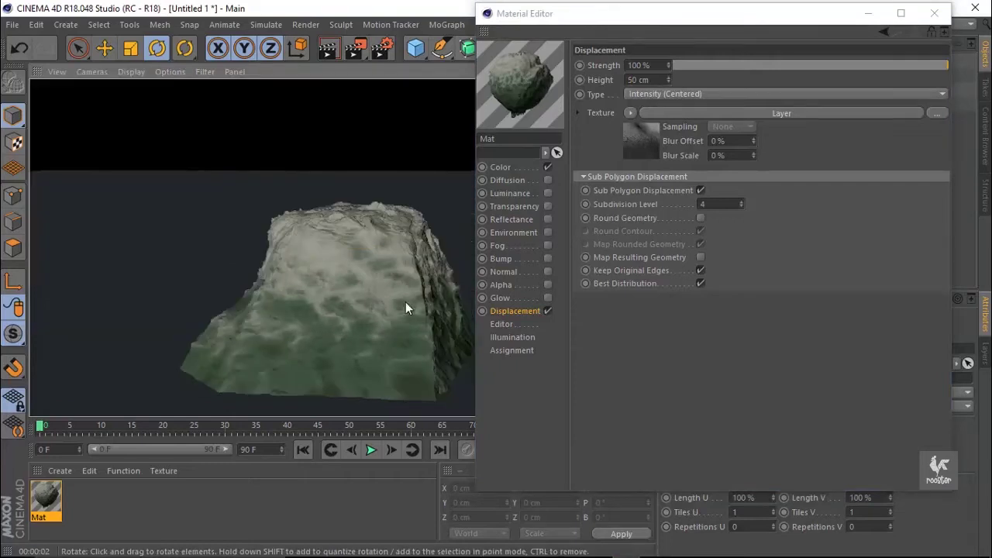
{"action": "left_click", "coordinate": [641, 140]}
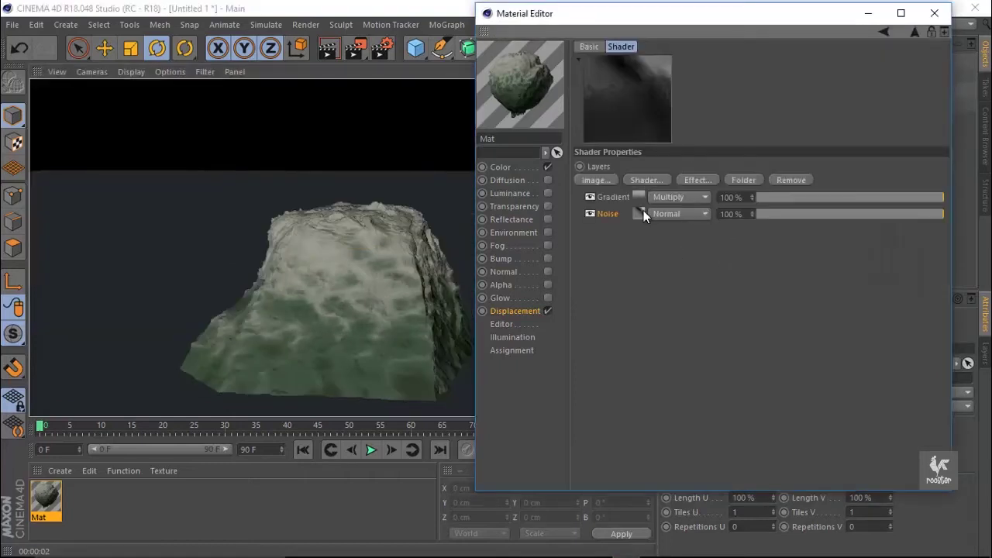
{"action": "left_click_drag", "start_coordinate": [869, 215], "coordinate": [851, 215]}
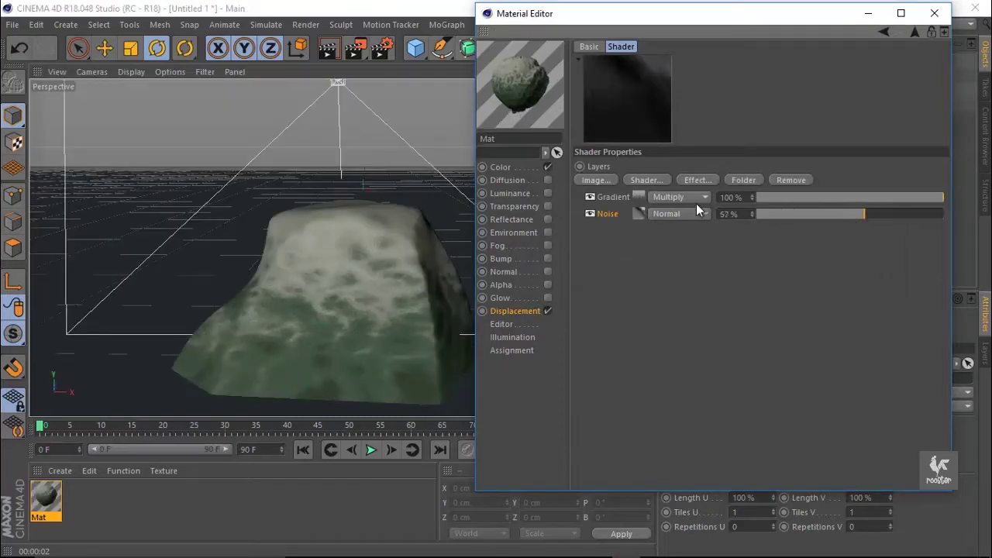
Step: Change the Gradient displacement layer's blend mode from Multiply to Lighten
{"action": "left_click", "coordinate": [674, 199]}
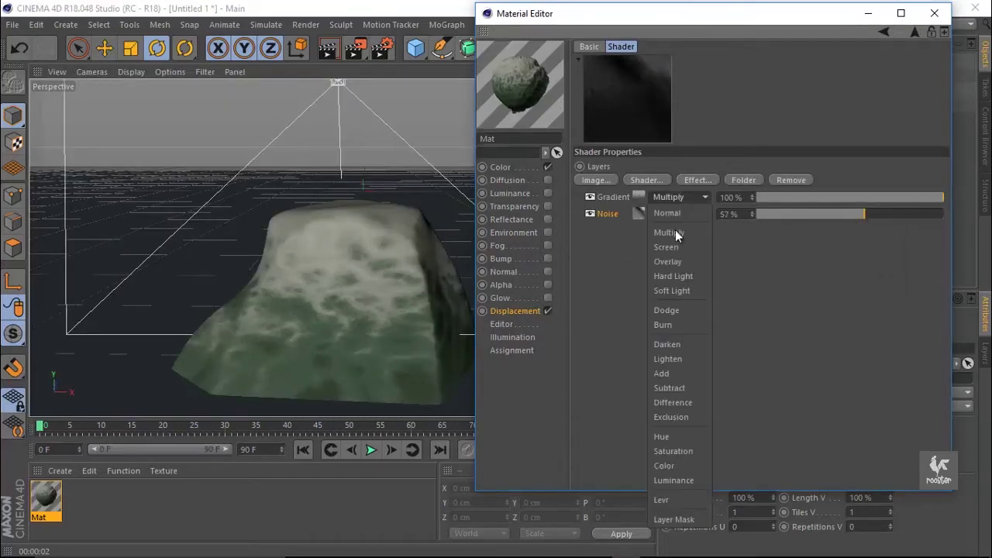
{"action": "left_click", "coordinate": [678, 356]}
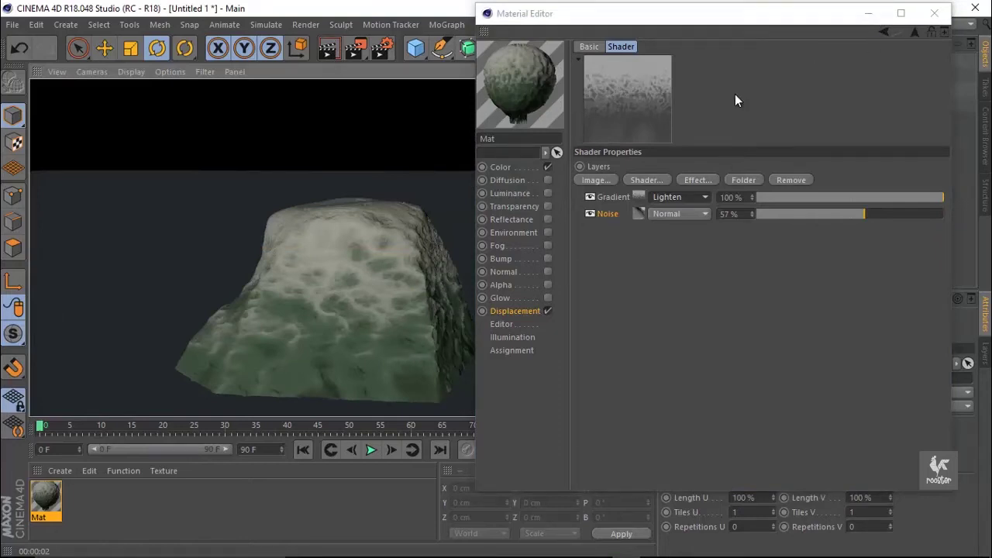
Step: In the Color channel gradient, move the right-hand knot to 88.52%, keeping its colour
{"action": "left_click", "coordinate": [516, 167]}
{"action": "left_click", "coordinate": [662, 195]}
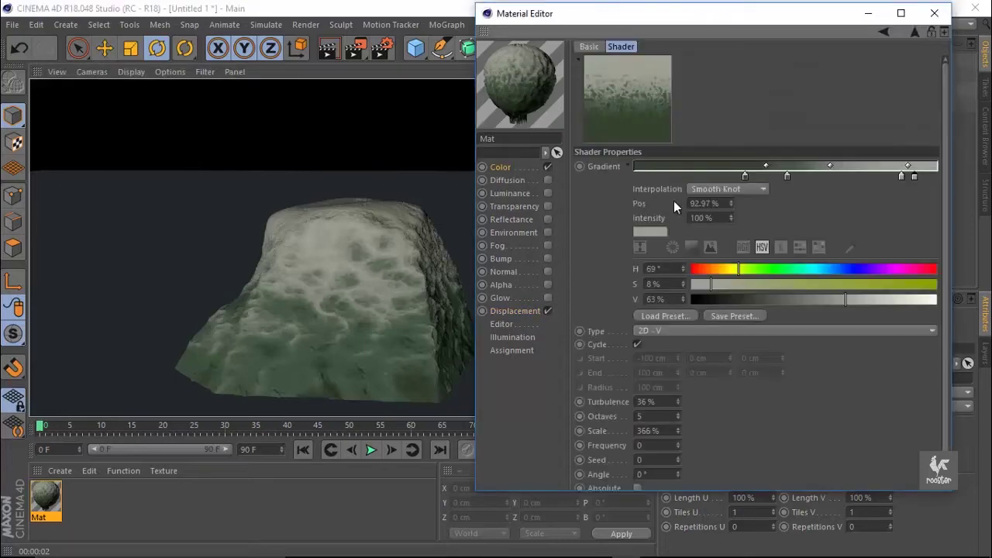
{"action": "left_click_drag", "start_coordinate": [913, 180], "coordinate": [903, 178]}
{"action": "double_click", "coordinate": [903, 178]}
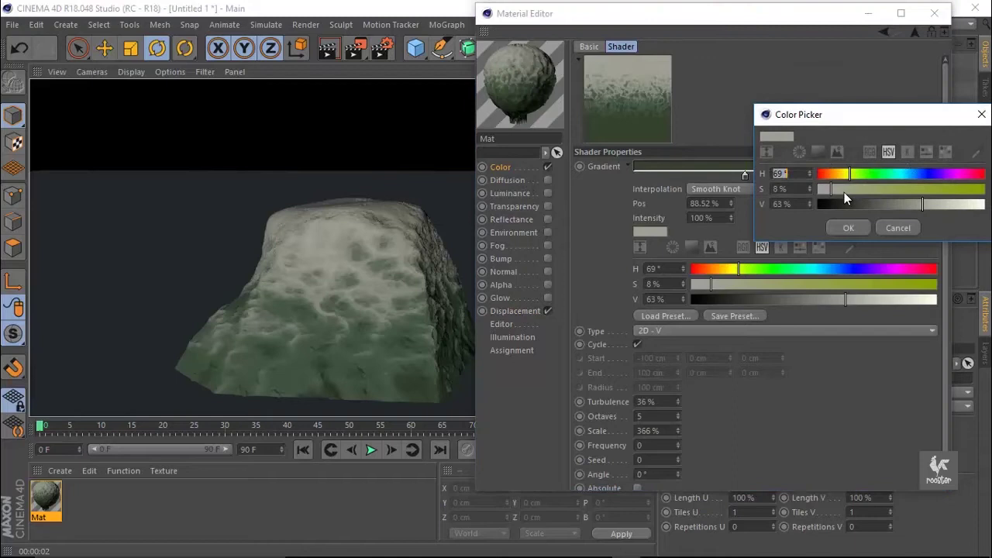
{"action": "key", "text": "Return"}
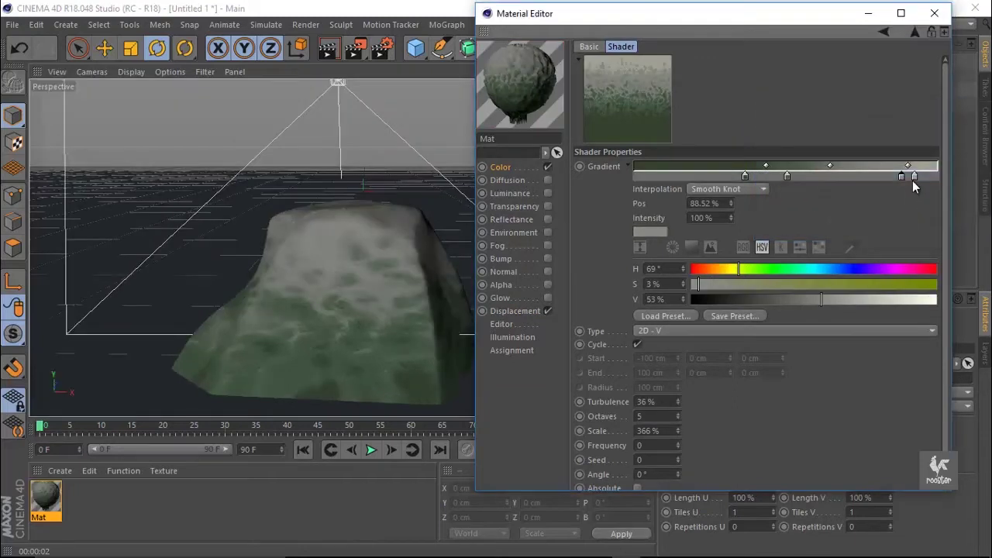
Step: Darken the rightmost gradient knot to 51% value and close the Material Editor
{"action": "left_click", "coordinate": [914, 179]}
{"action": "double_click", "coordinate": [915, 179]}
{"action": "left_click", "coordinate": [904, 207]}
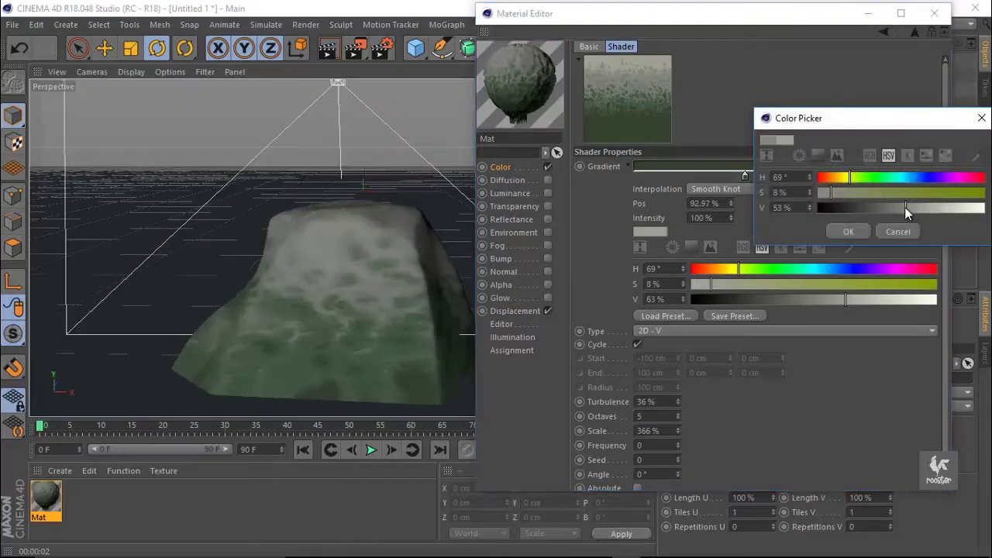
{"action": "left_click", "coordinate": [845, 232]}
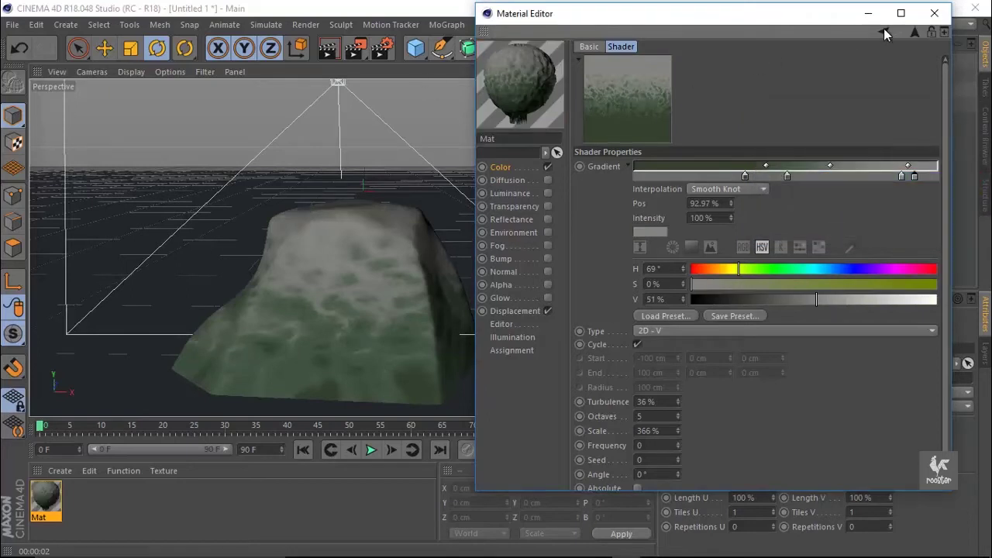
{"action": "left_click", "coordinate": [930, 13]}
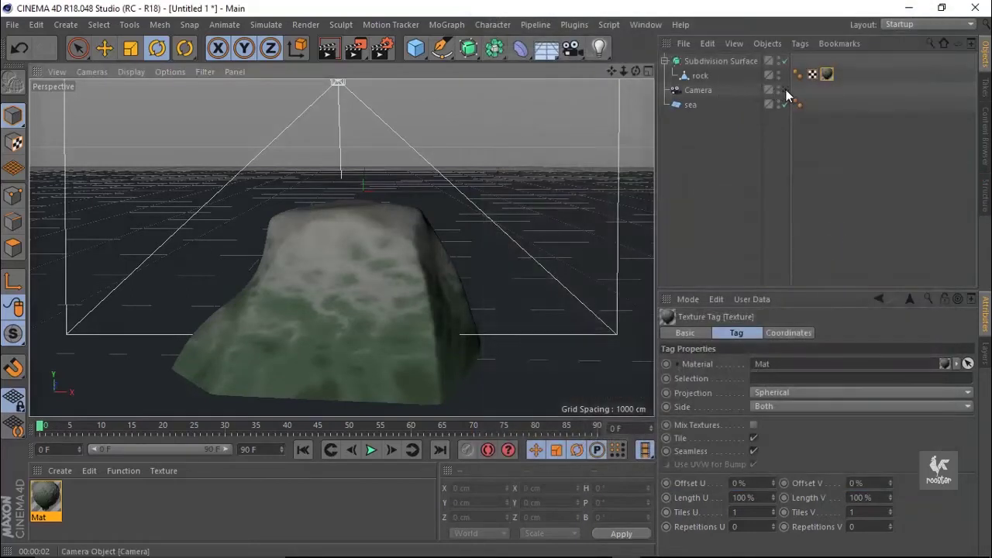
Step: Add a preset Physical Sky, rotate it to −90.4° heading, and view through the camera
{"action": "left_click", "coordinate": [585, 251]}
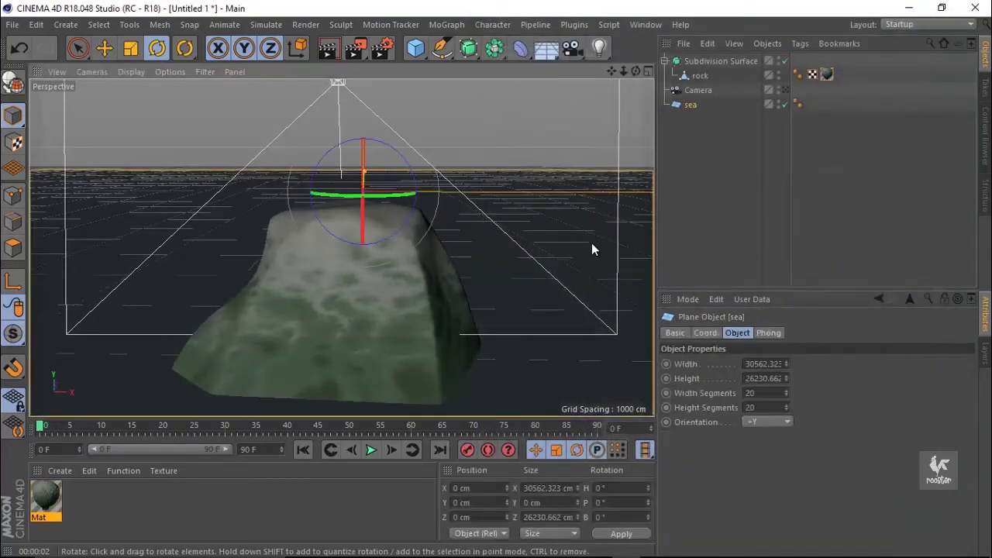
{"action": "left_click", "coordinate": [547, 48]}
{"action": "left_click", "coordinate": [723, 69]}
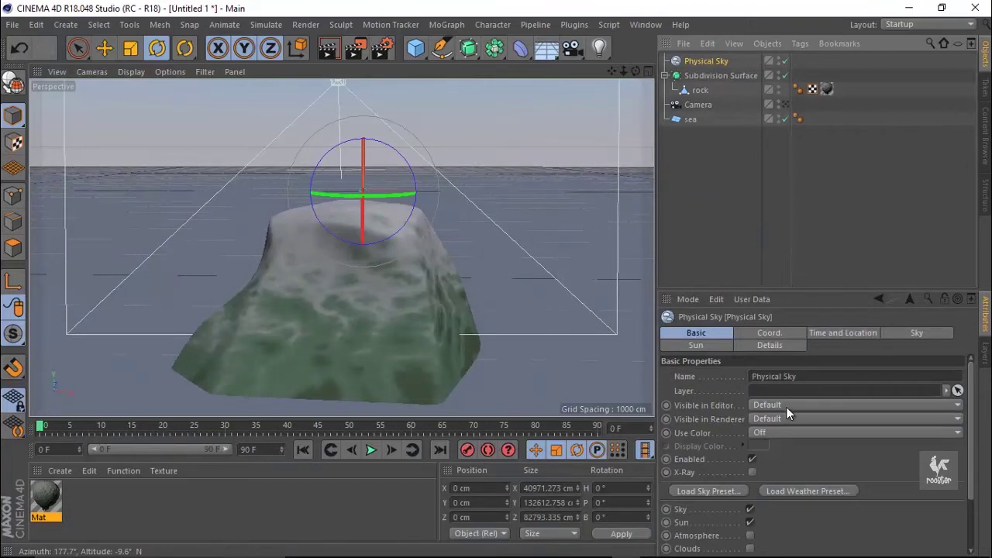
{"action": "left_click", "coordinate": [726, 490]}
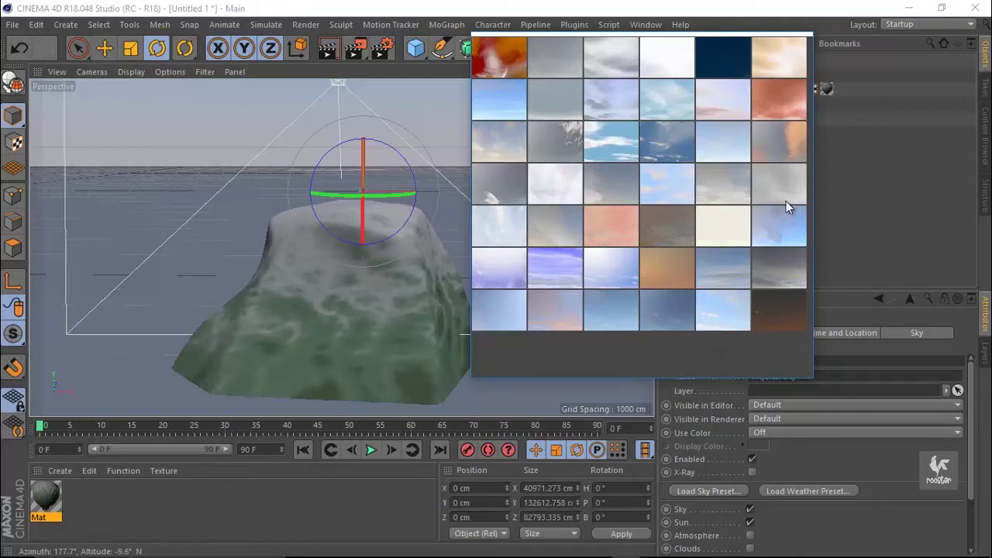
{"action": "left_click", "coordinate": [512, 152]}
{"action": "mouse_move", "coordinate": [401, 191]}
{"action": "left_mouse_down"}
{"action": "mouse_move", "coordinate": [222, 206]}
{"action": "mouse_move", "coordinate": [237, 206]}
{"action": "left_mouse_up"}
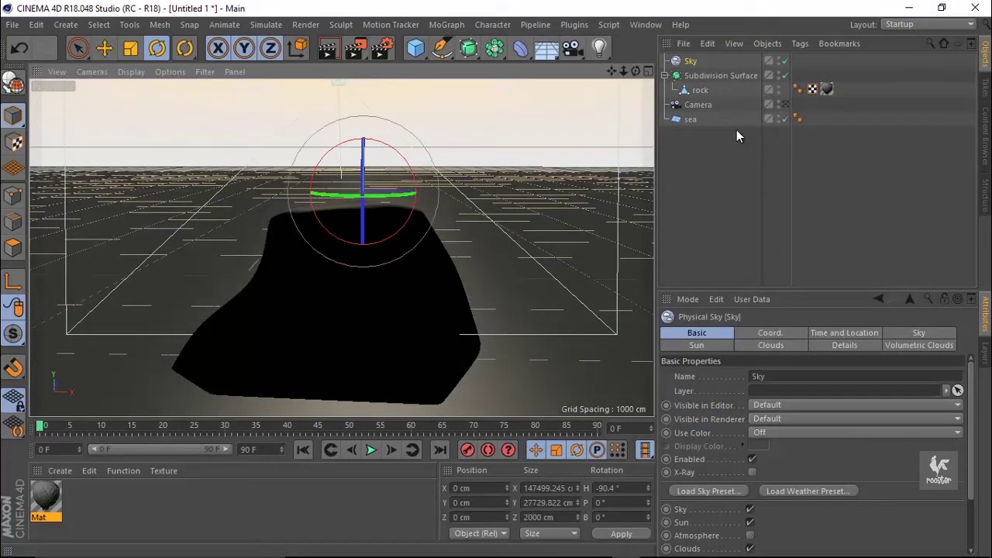
{"action": "left_click", "coordinate": [784, 105]}
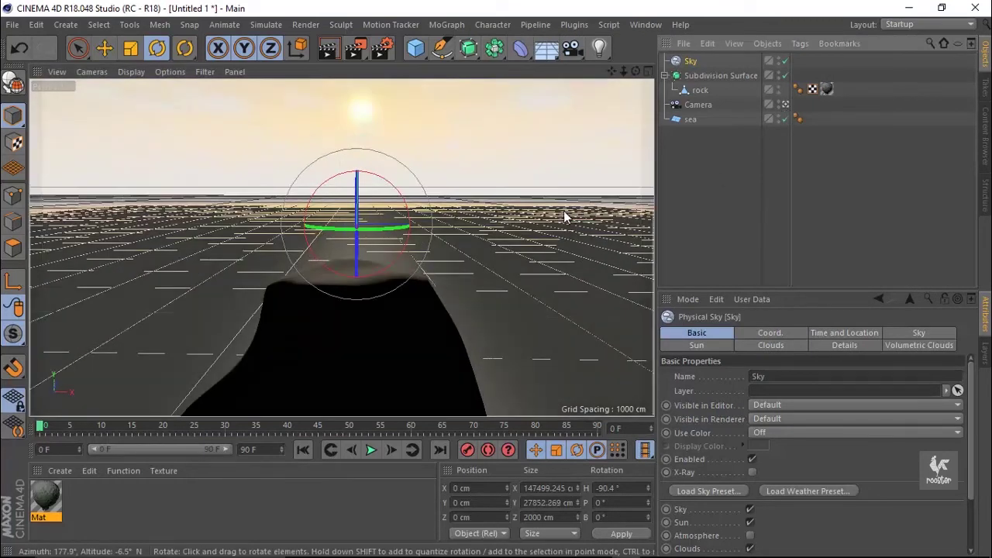
Step: Save the scene as 'sea rock' in Cinema 4D Workshop > Sea Rock
{"action": "key", "text": "ctrl+s"}
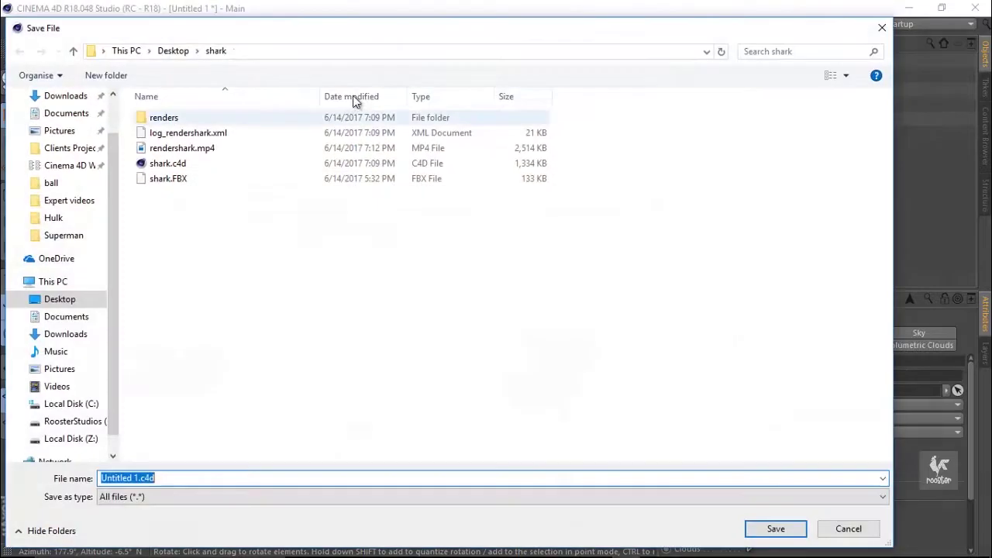
{"action": "left_click", "coordinate": [74, 148]}
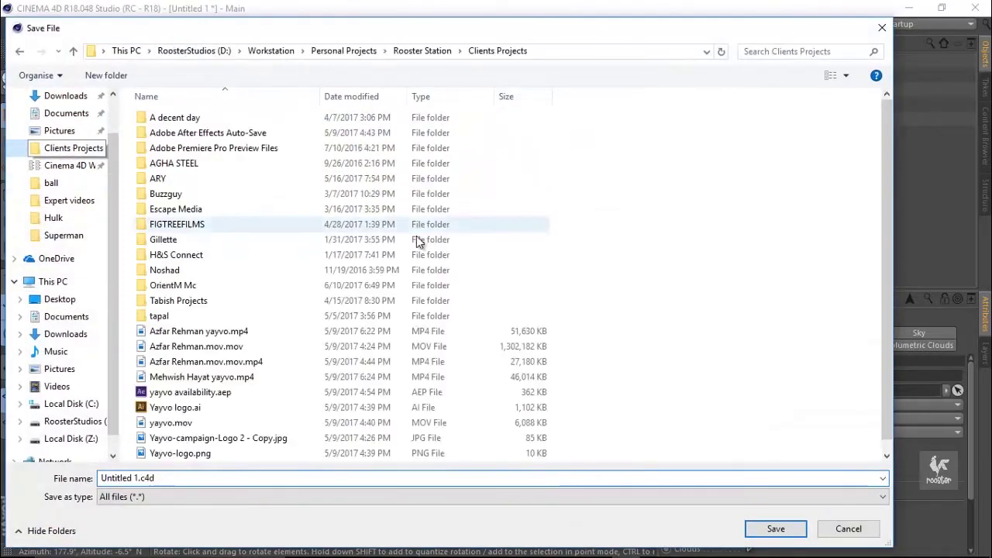
{"action": "left_click", "coordinate": [69, 165]}
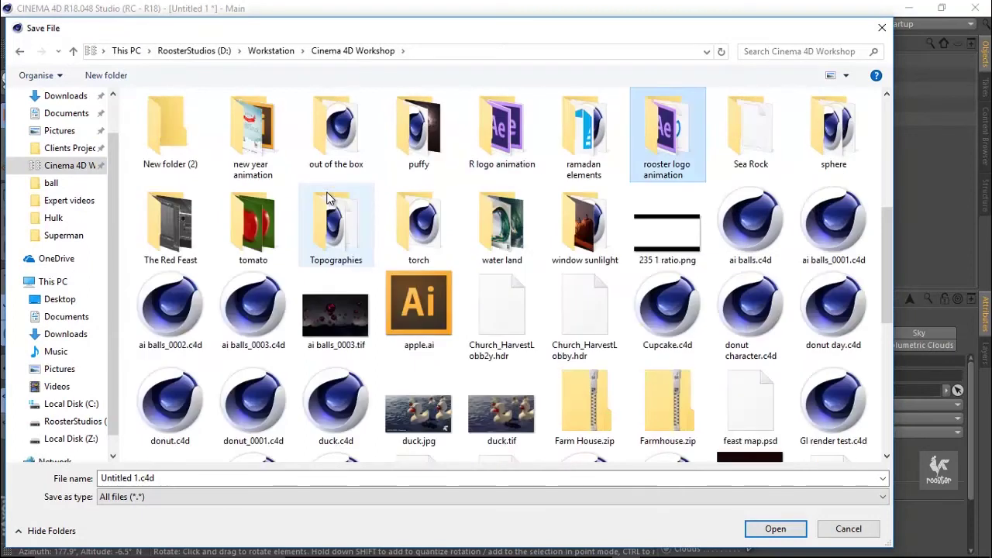
{"action": "double_click", "coordinate": [717, 141]}
{"action": "triple_click", "coordinate": [291, 478]}
{"action": "type", "text": "sea roc"}
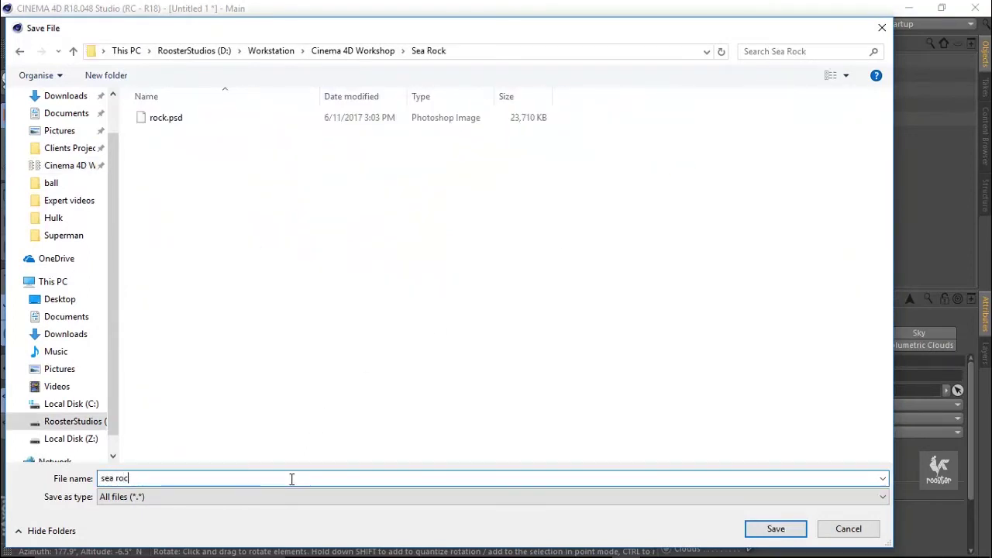
{"action": "type", "text": "k"}
{"action": "key", "text": "Return"}
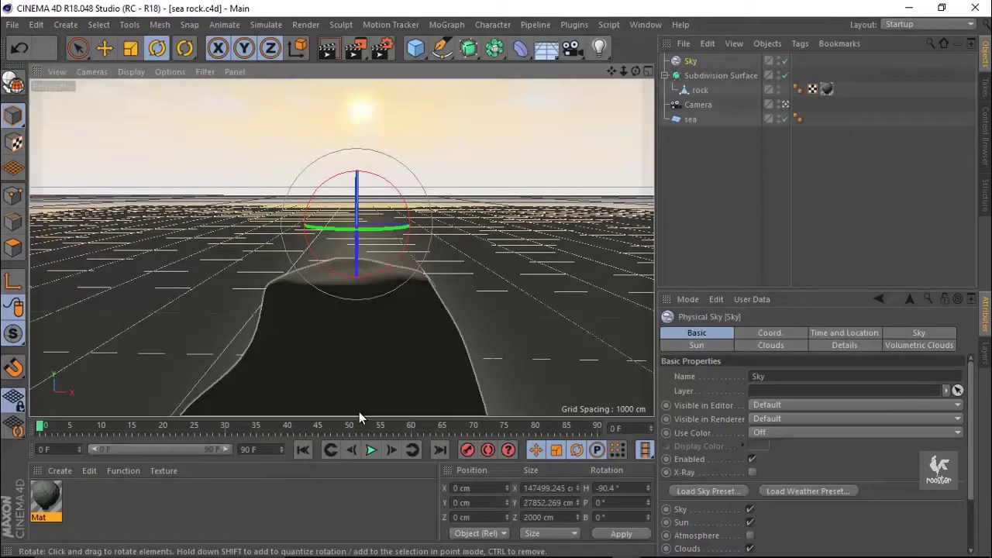
Step: Enable Enhanced OpenGL shading and hide the viewport grid
{"action": "left_click", "coordinate": [183, 73]}
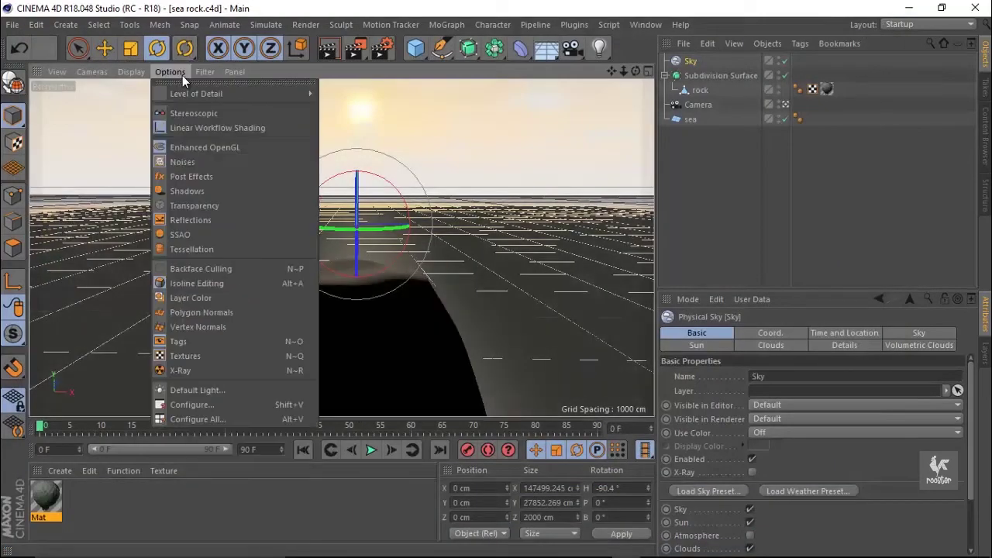
{"action": "left_click", "coordinate": [205, 71]}
{"action": "left_click", "coordinate": [223, 261]}
Step: Widen the sea plane to about 51888 cm so it reaches the horizon
{"action": "left_click", "coordinate": [724, 213]}
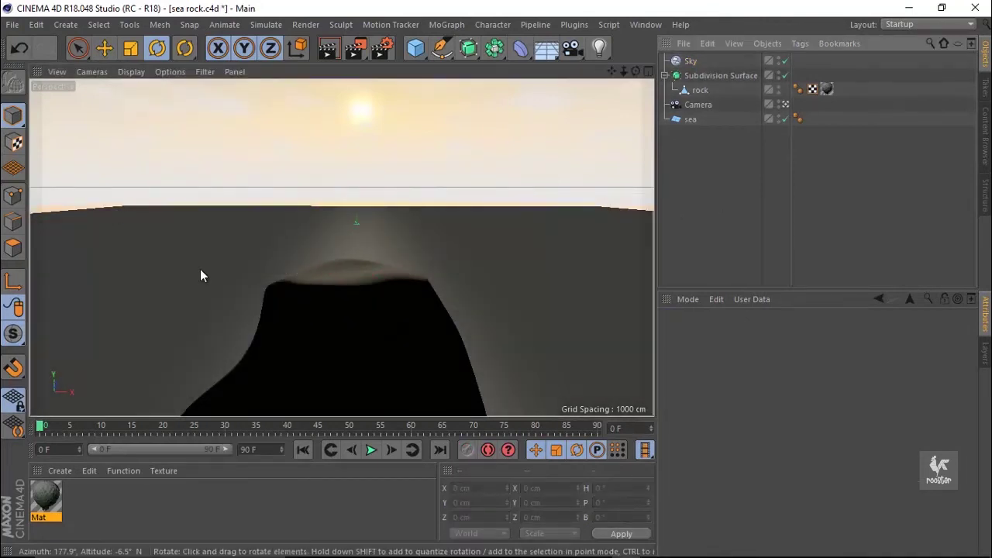
{"action": "left_click", "coordinate": [306, 257]}
{"action": "left_click", "coordinate": [786, 362]}
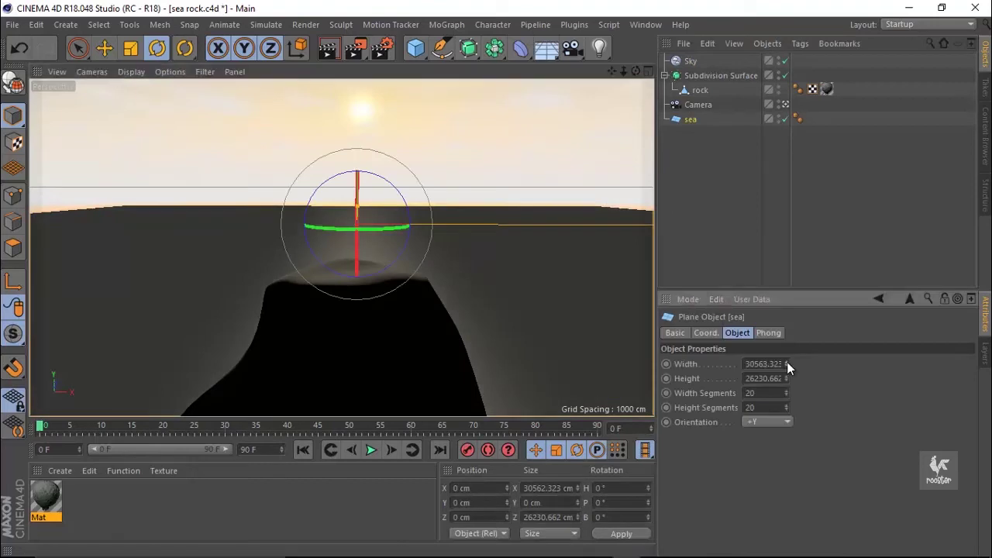
{"action": "left_click_drag", "start_coordinate": [793, 339], "coordinate": [789, 328]}
{"action": "mouse_move", "coordinate": [641, 183]}
{"action": "left_mouse_down", "text": "alt"}
{"action": "mouse_move", "coordinate": [638, 161]}
{"action": "mouse_move", "coordinate": [517, 237]}
{"action": "mouse_move", "coordinate": [372, 204]}
{"action": "mouse_move", "coordinate": [431, 248]}
{"action": "mouse_move", "coordinate": [483, 262]}
{"action": "left_mouse_up", "text": "alt"}
{"action": "left_click_drag", "start_coordinate": [602, 165], "coordinate": [591, 171]}
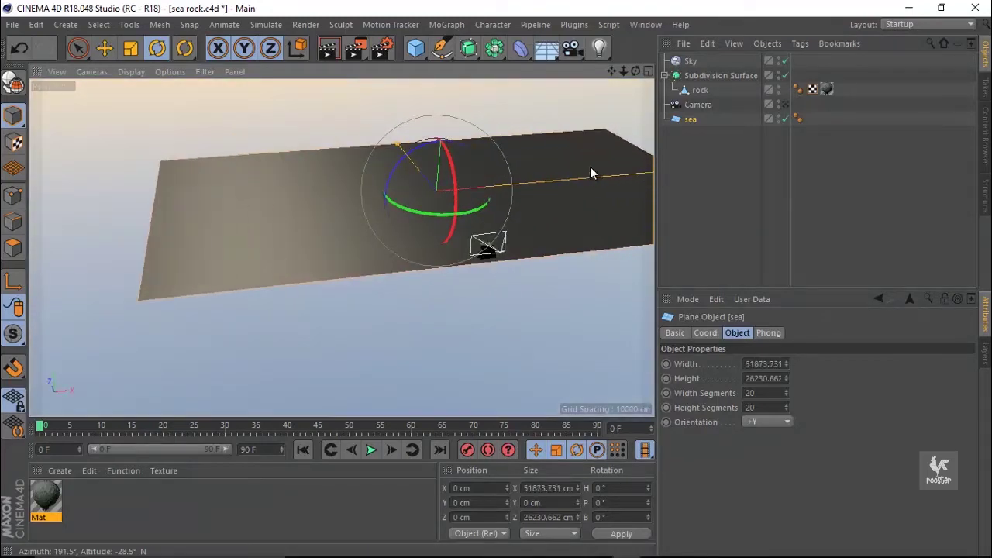
Step: Return to the camera view, save the scene, and render a viewport preview
{"action": "left_click", "coordinate": [785, 104]}
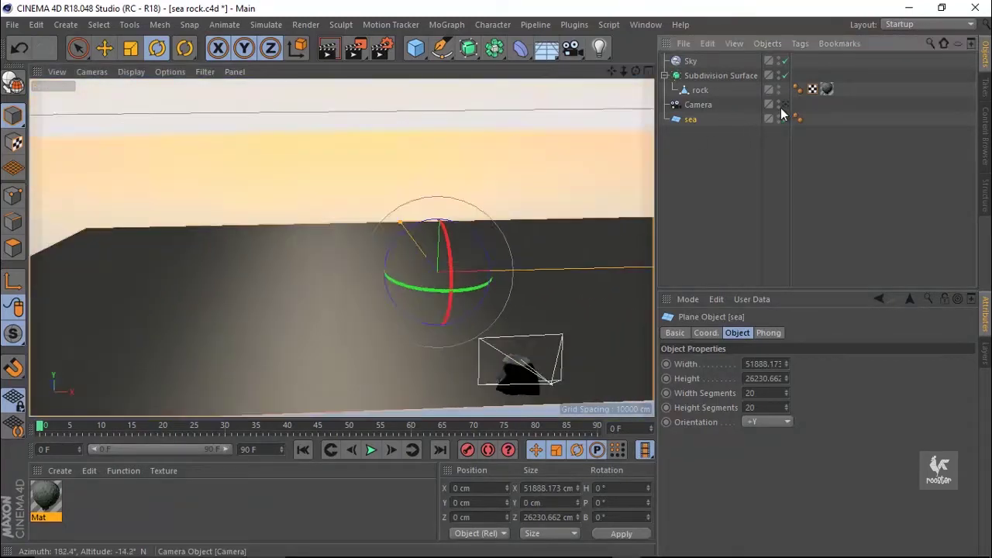
{"action": "key", "text": "ctrl+s"}
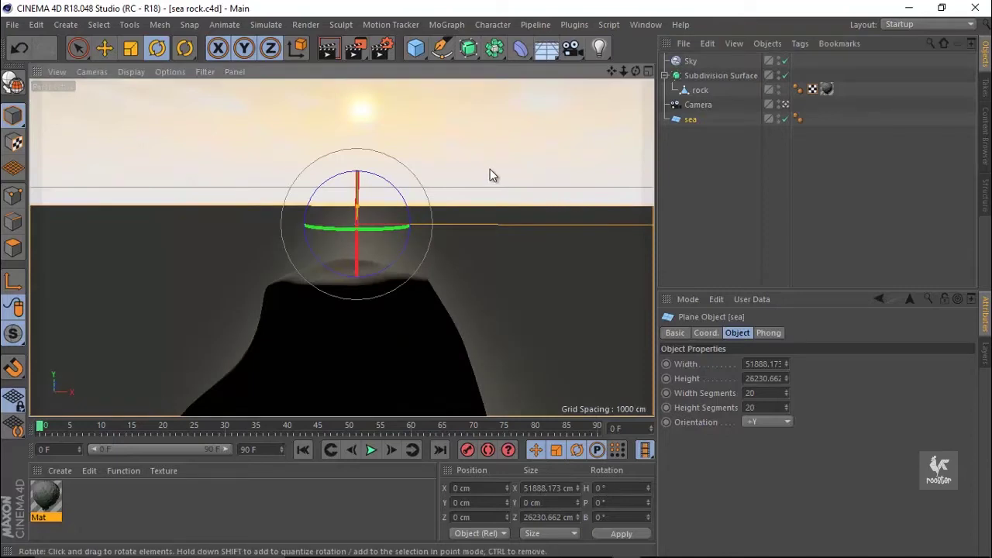
{"action": "left_click", "coordinate": [330, 58]}
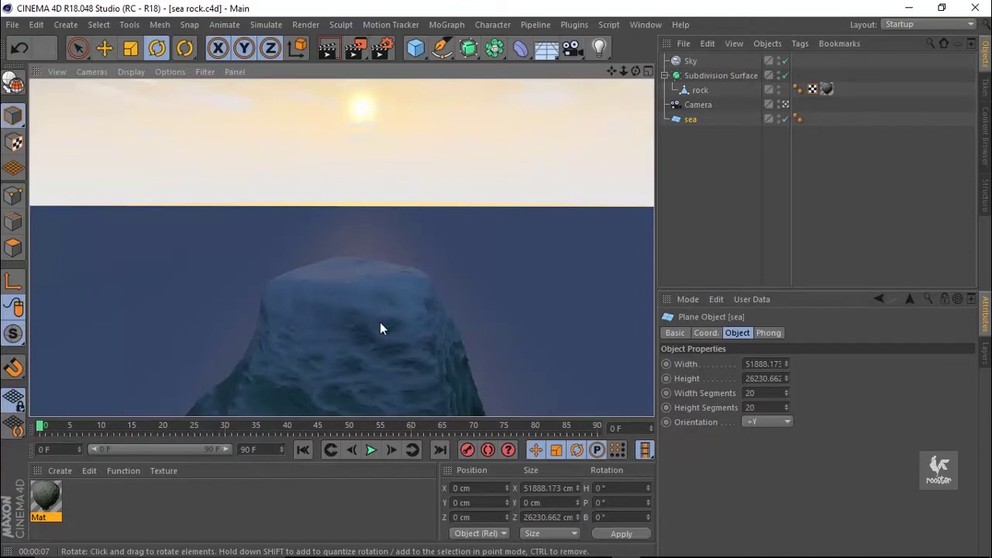
Step: Move the Physical Sky's Time and Location time from 18:35 back to 16:49
{"action": "left_click", "coordinate": [745, 61]}
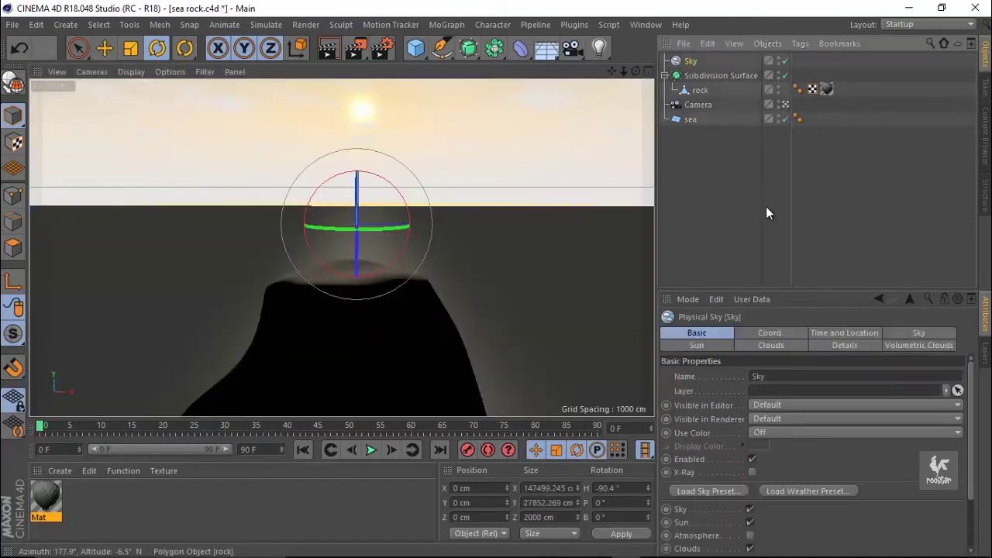
{"action": "left_click", "coordinate": [919, 333]}
{"action": "left_click", "coordinate": [856, 333]}
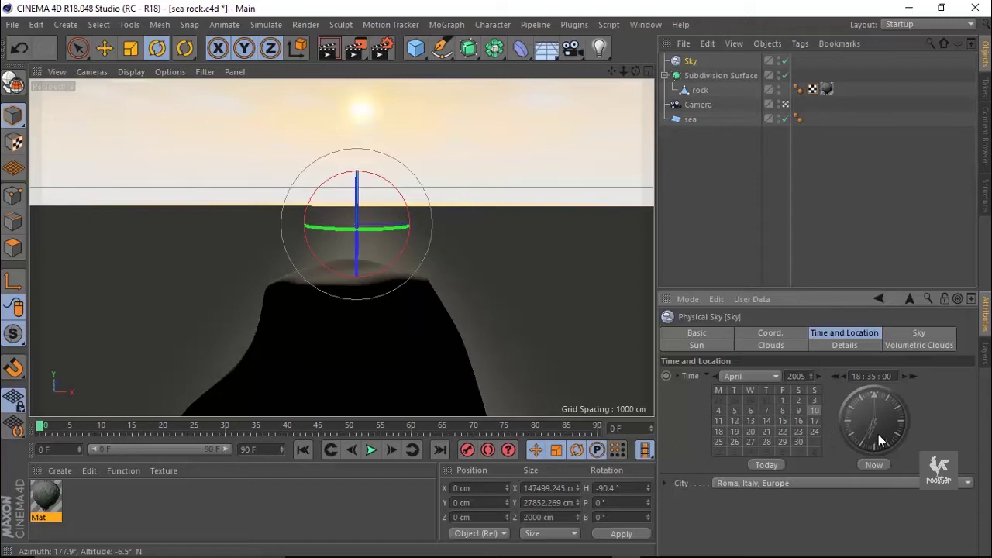
{"action": "left_click", "coordinate": [839, 384]}
{"action": "left_click", "coordinate": [836, 379]}
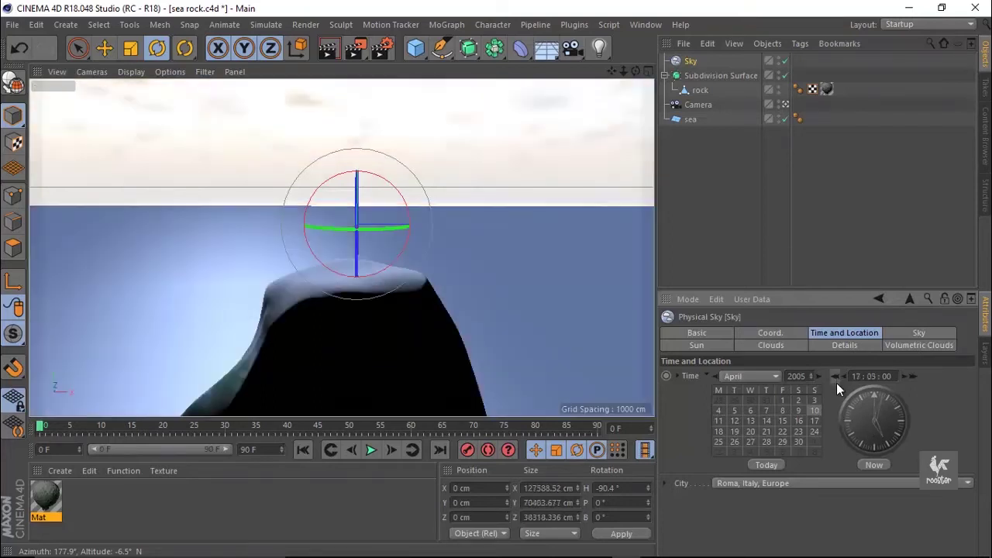
{"action": "left_click", "coordinate": [835, 379]}
{"action": "left_click_drag", "start_coordinate": [866, 407], "coordinate": [852, 410]}
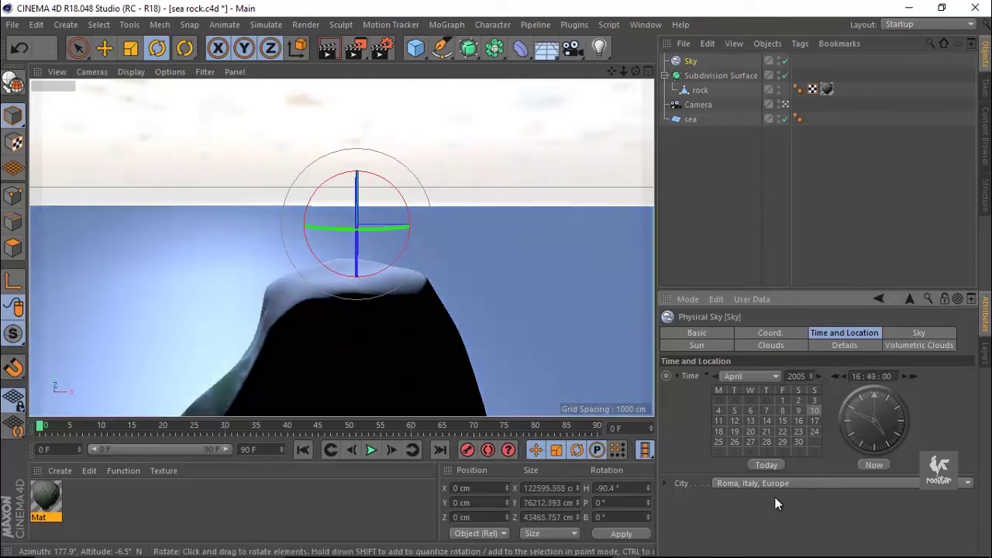
{"action": "left_click", "coordinate": [779, 483]}
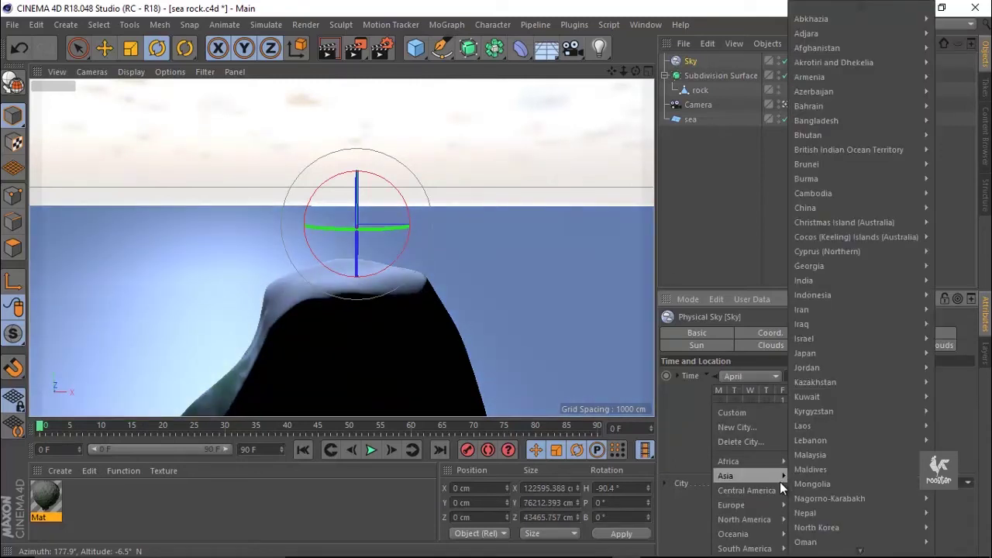
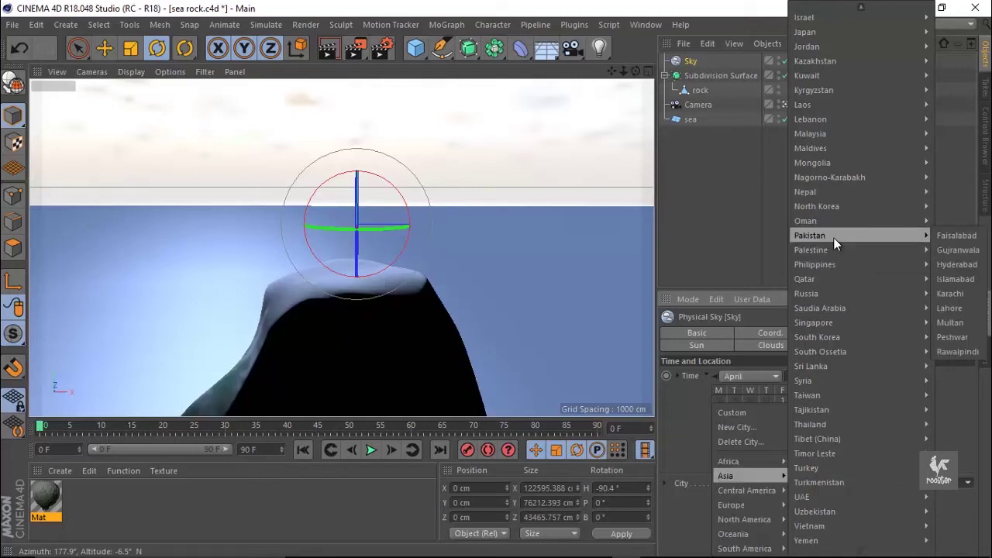
Step: Set the sky's city to Karachi, Pakistan, and preview the lighting in Render View
{"action": "left_click", "coordinate": [950, 294]}
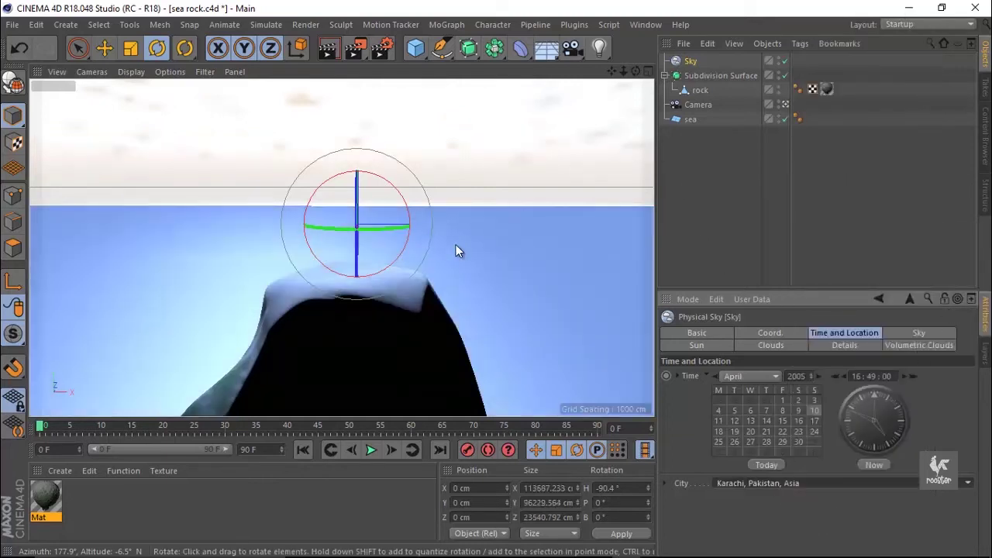
{"action": "left_click", "coordinate": [330, 49]}
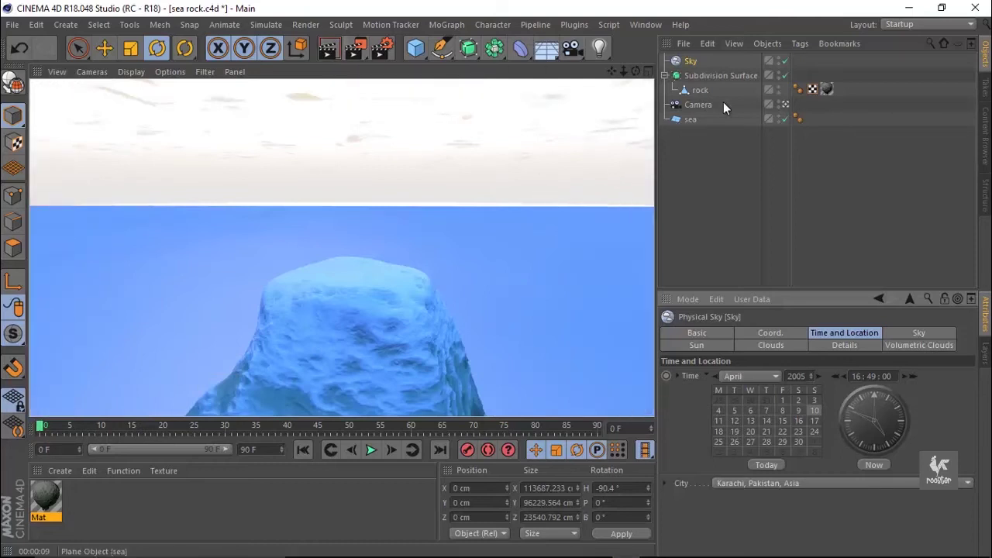
{"action": "left_click", "coordinate": [708, 60]}
Step: Review the sky's Sky, Sun, Clouds, Details, Volumetric Clouds, Coordinates and Time and Location tabs
{"action": "left_click", "coordinate": [904, 334]}
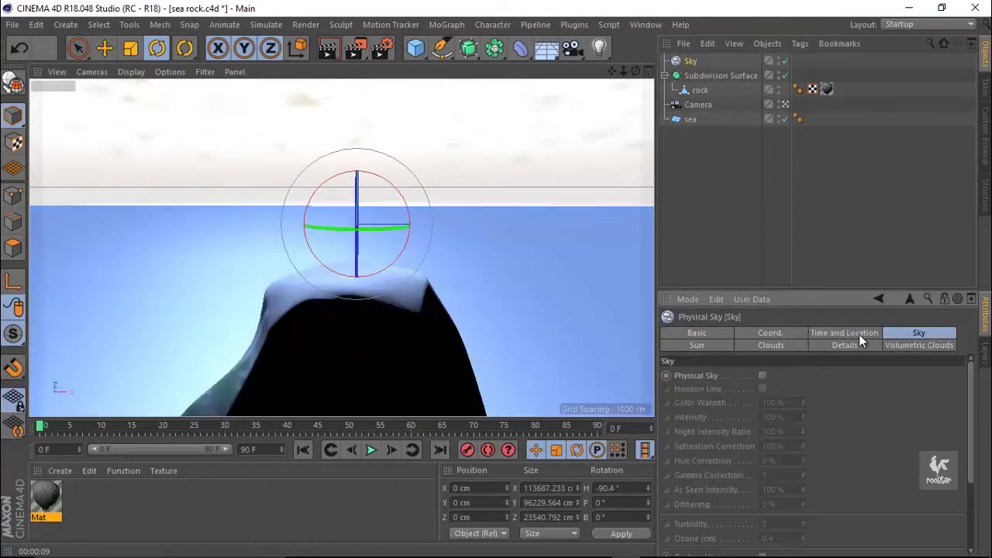
{"action": "left_click", "coordinate": [707, 344]}
{"action": "left_click", "coordinate": [770, 345]}
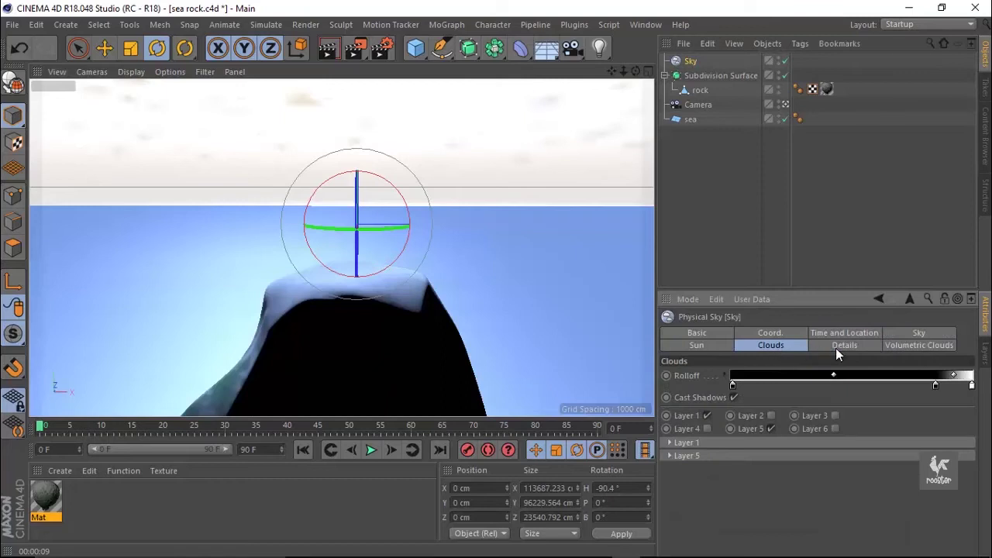
{"action": "left_click", "coordinate": [841, 345]}
{"action": "left_click", "coordinate": [913, 345]}
{"action": "left_click", "coordinate": [771, 345]}
{"action": "left_click", "coordinate": [766, 332]}
{"action": "left_click", "coordinate": [841, 332]}
{"action": "left_click", "coordinate": [744, 334]}
{"action": "left_click", "coordinate": [697, 333]}
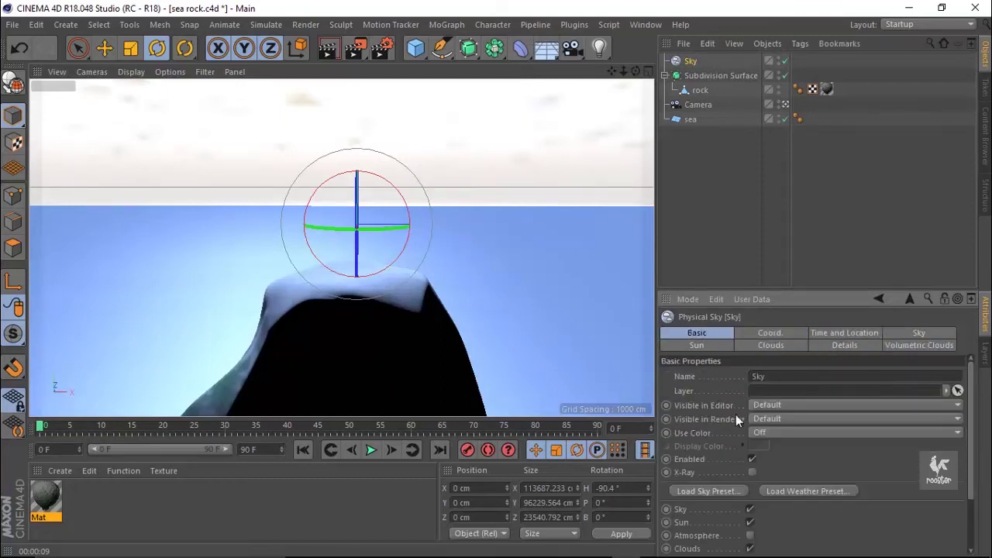
Step: Apply the orange sunset sky preset and set the city to Karachi
{"action": "left_click", "coordinate": [802, 492]}
{"action": "left_click", "coordinate": [720, 491]}
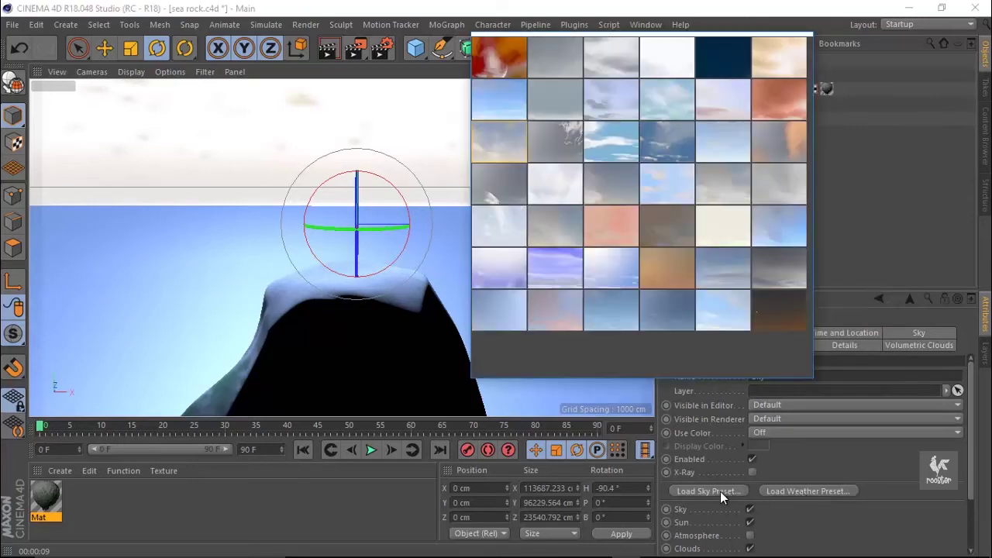
{"action": "left_click", "coordinate": [787, 151]}
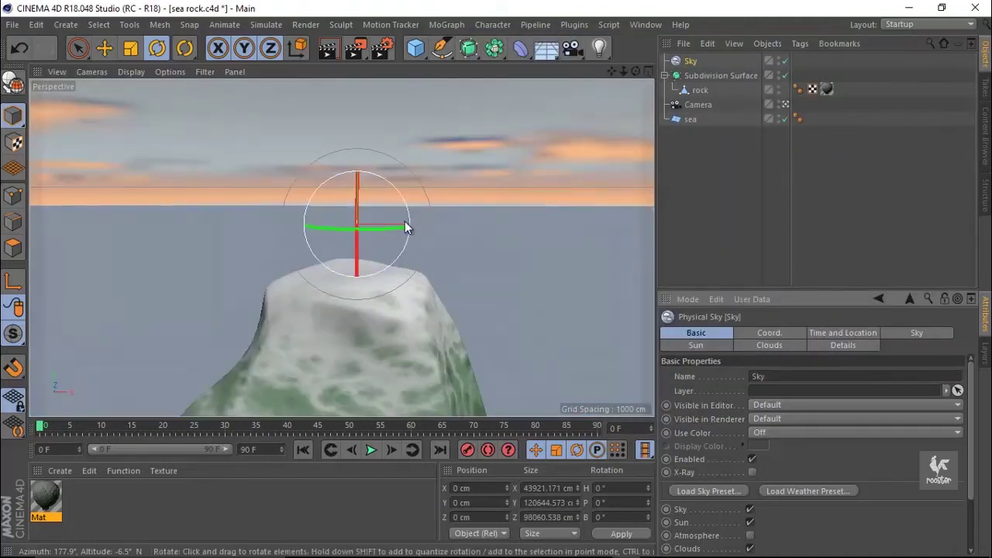
{"action": "left_click", "coordinate": [843, 332]}
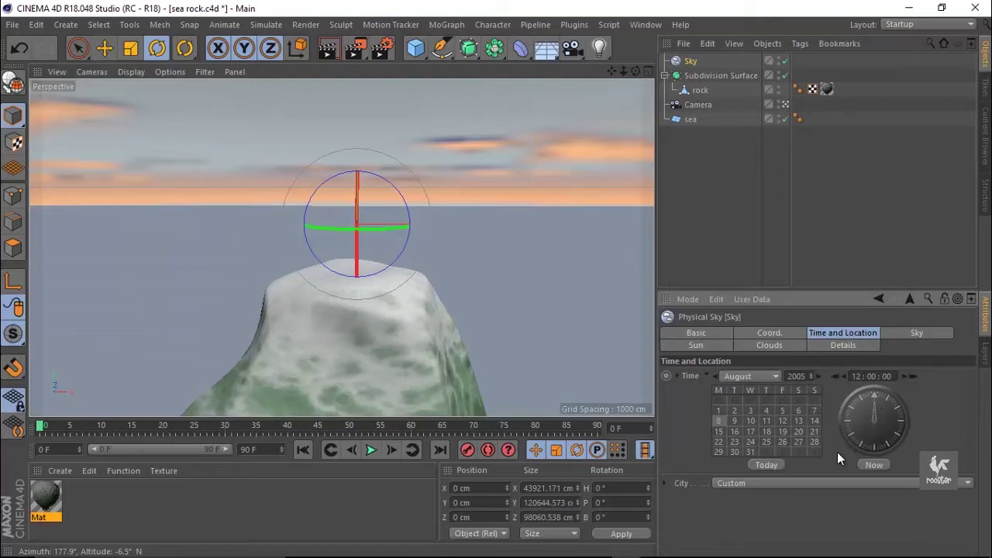
{"action": "left_click", "coordinate": [825, 481]}
{"action": "mouse_move", "coordinate": [749, 475]}
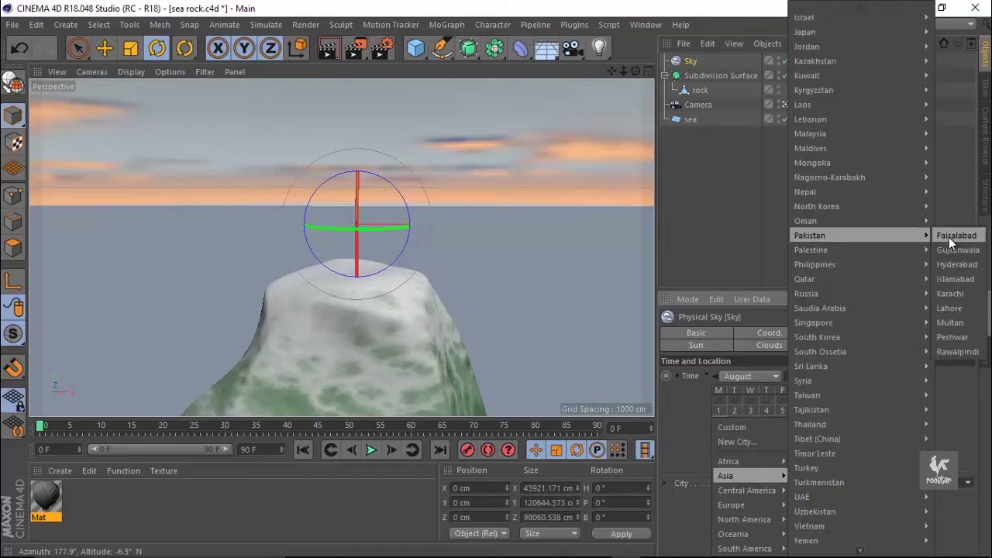
{"action": "left_click", "coordinate": [951, 293]}
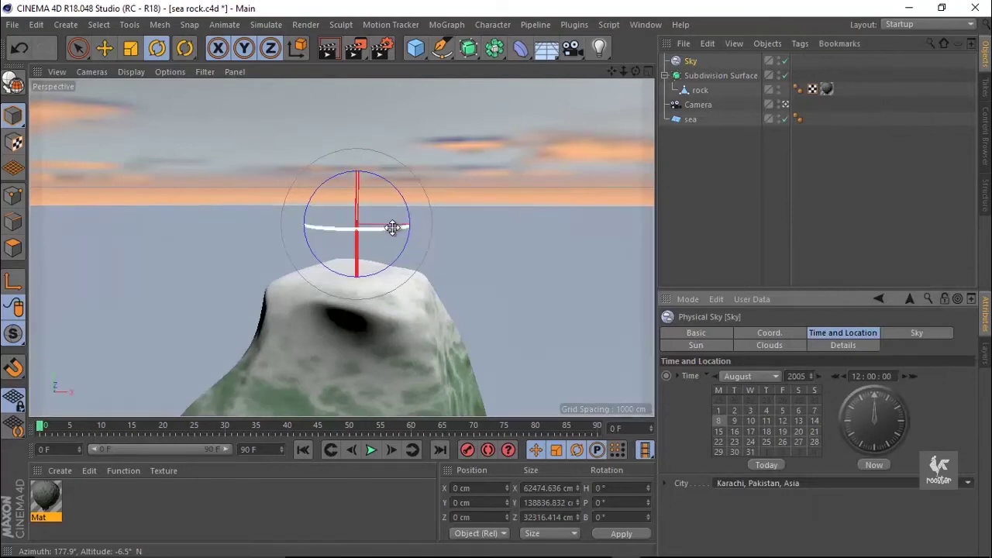
Step: Rotate the sky's heading to about -448.4° and set the time to 18:08
{"action": "left_click_drag", "start_coordinate": [392, 227], "coordinate": [496, 280]}
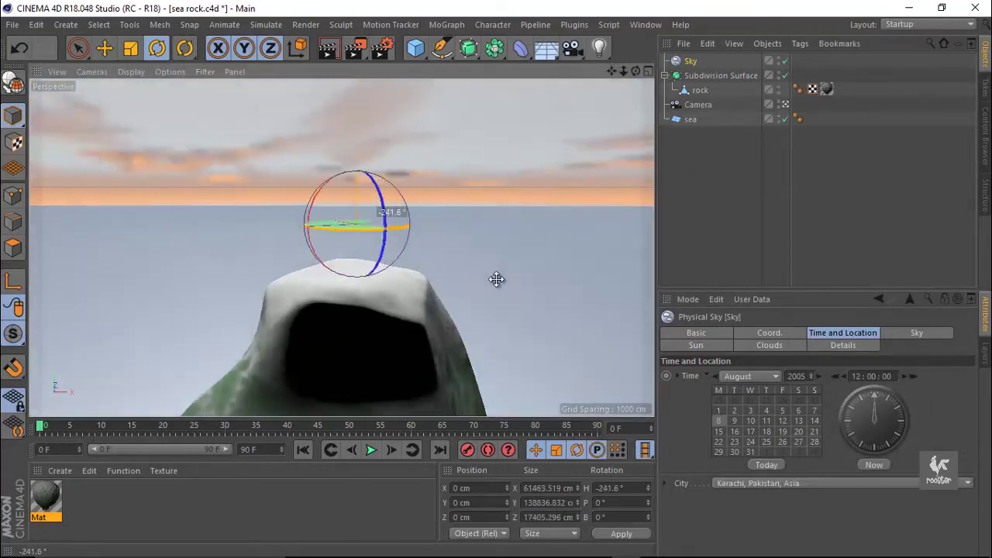
{"action": "left_click_drag", "start_coordinate": [497, 279], "coordinate": [491, 241]}
{"action": "mouse_move", "coordinate": [895, 411]}
{"action": "left_mouse_down"}
{"action": "mouse_move", "coordinate": [838, 383]}
{"action": "mouse_move", "coordinate": [886, 429]}
{"action": "left_mouse_up"}
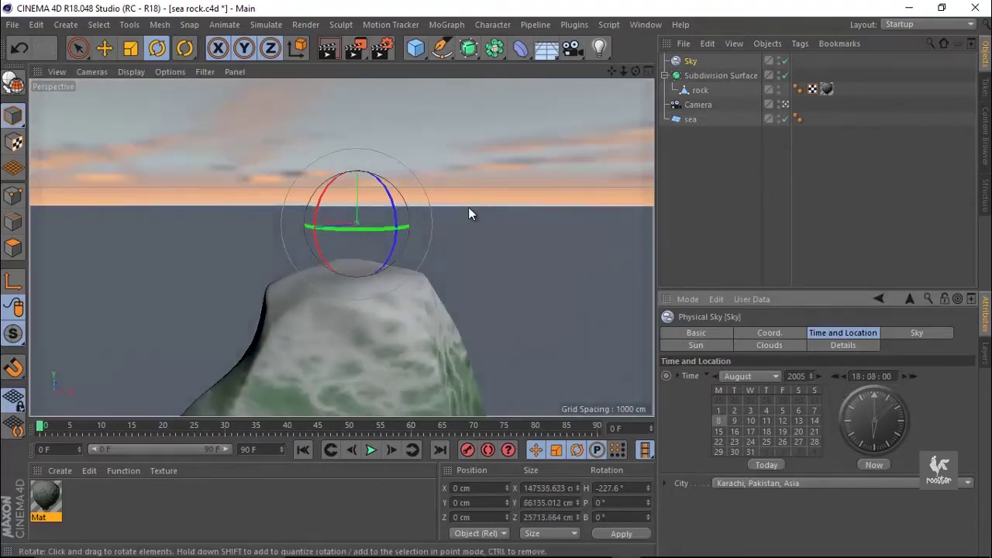
{"action": "mouse_move", "coordinate": [401, 224]}
{"action": "left_mouse_down"}
{"action": "mouse_move", "coordinate": [498, 279]}
{"action": "mouse_move", "coordinate": [432, 224]}
{"action": "left_mouse_up"}
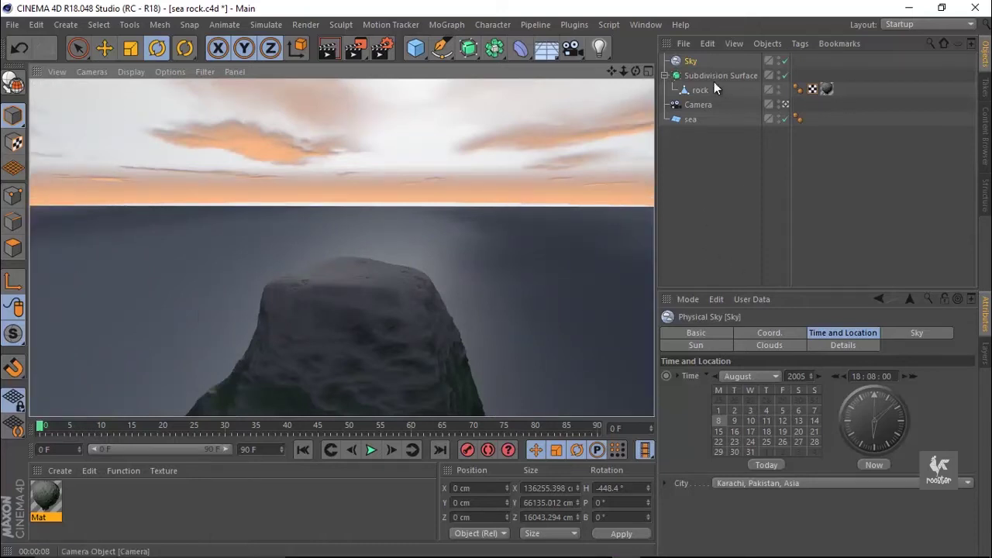
Step: Inspect the Clouds tab, expanding and collapsing cloud Layers 1, 2 and 3
{"action": "left_click", "coordinate": [820, 346]}
{"action": "left_click", "coordinate": [787, 349]}
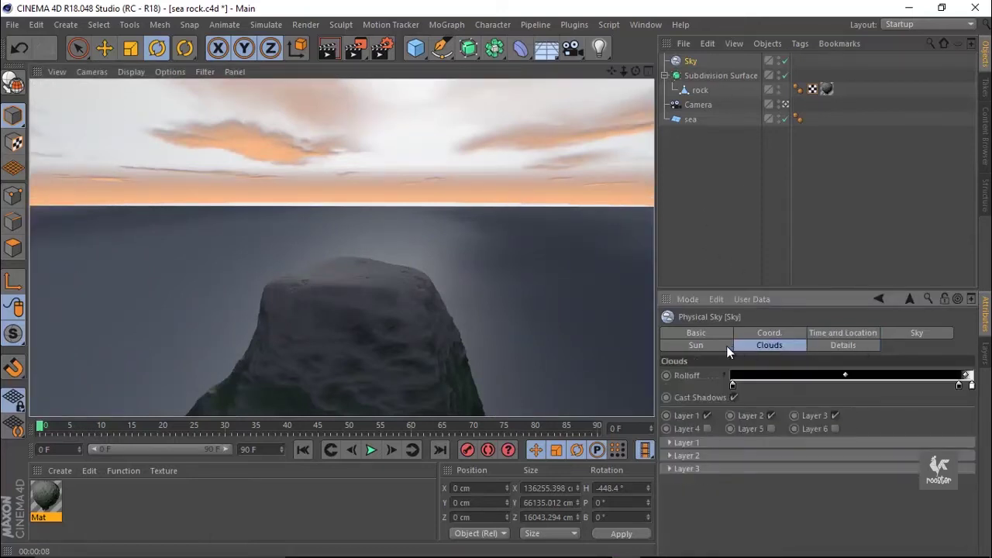
{"action": "left_click", "coordinate": [692, 445]}
{"action": "left_click", "coordinate": [685, 445]}
{"action": "left_click", "coordinate": [683, 458]}
{"action": "left_click", "coordinate": [693, 456]}
{"action": "left_click", "coordinate": [689, 469]}
{"action": "left_click", "coordinate": [688, 469]}
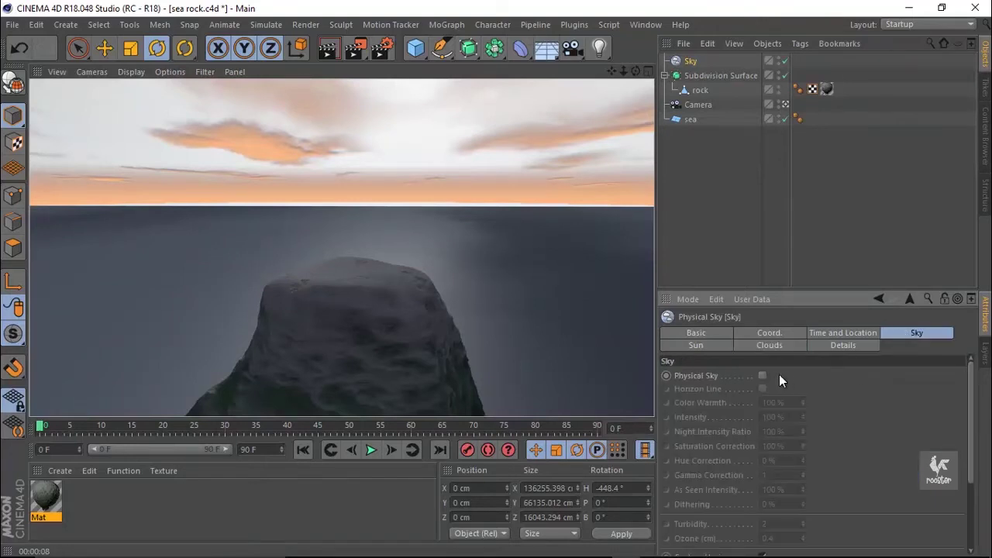
Step: Enable the Physical Sky option and tilt the sky slightly in bank
{"action": "left_click", "coordinate": [763, 377]}
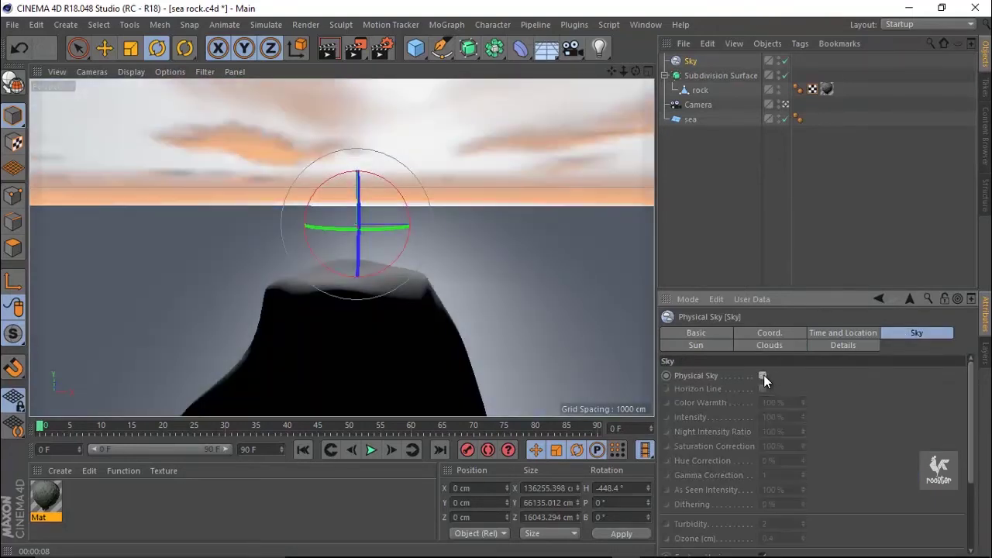
{"action": "left_click", "coordinate": [763, 378]}
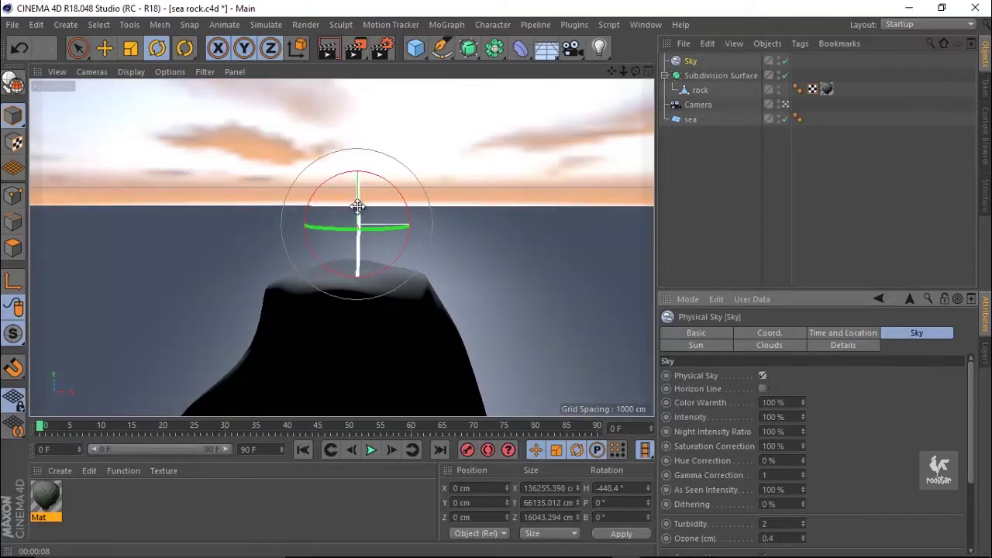
{"action": "left_click_drag", "start_coordinate": [356, 194], "coordinate": [327, 114]}
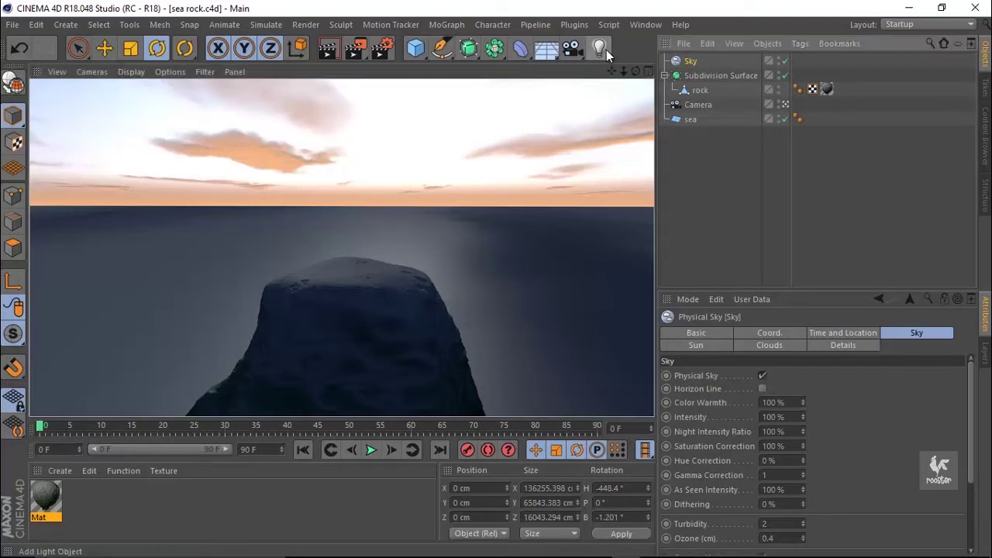
Step: Add an infinite light and raise it to about 945 cm
{"action": "left_click_drag", "start_coordinate": [602, 48], "coordinate": [729, 94]}
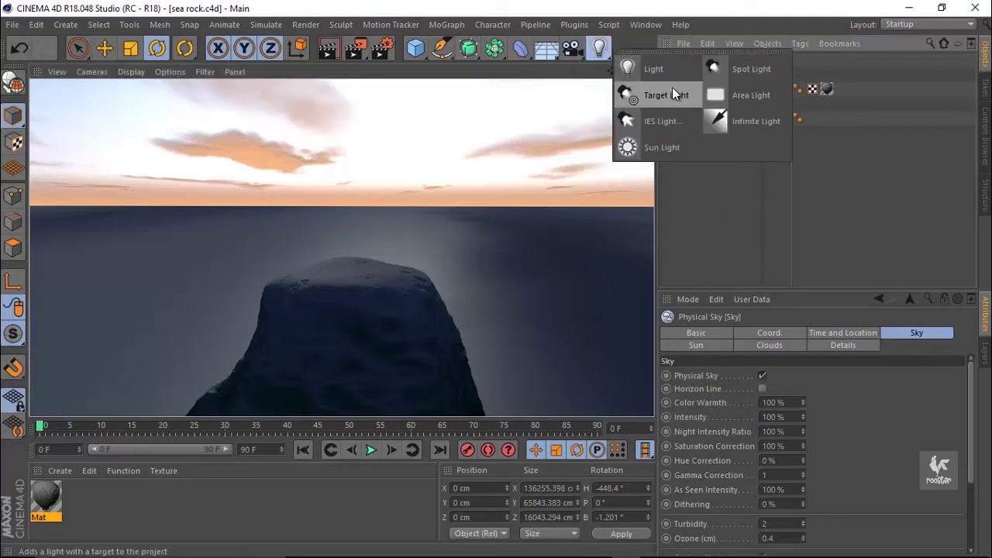
{"action": "left_click", "coordinate": [727, 121]}
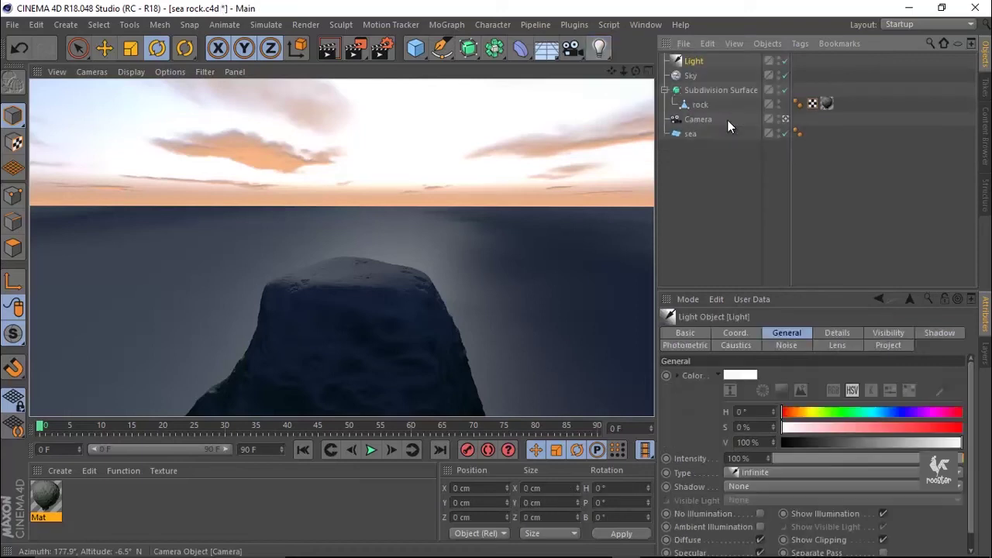
{"action": "left_click", "coordinate": [104, 48]}
{"action": "left_click_drag", "start_coordinate": [359, 173], "coordinate": [347, 139]}
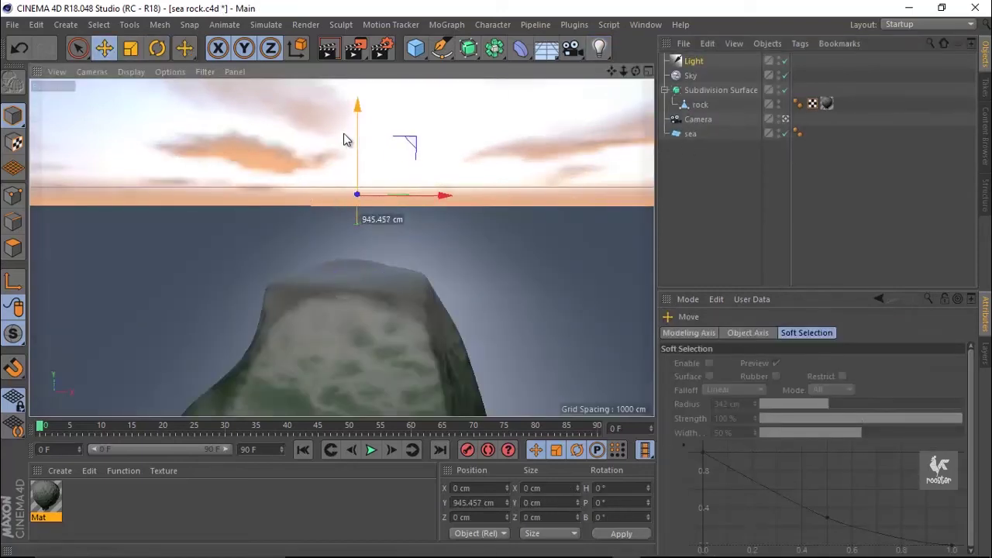
Step: Rotate the light to about -171.5° heading and -7° pitch
{"action": "left_click", "coordinate": [157, 48]}
{"action": "mouse_move", "coordinate": [381, 195]}
{"action": "left_mouse_down"}
{"action": "mouse_move", "coordinate": [336, 198]}
{"action": "mouse_move", "coordinate": [496, 279]}
{"action": "left_mouse_up"}
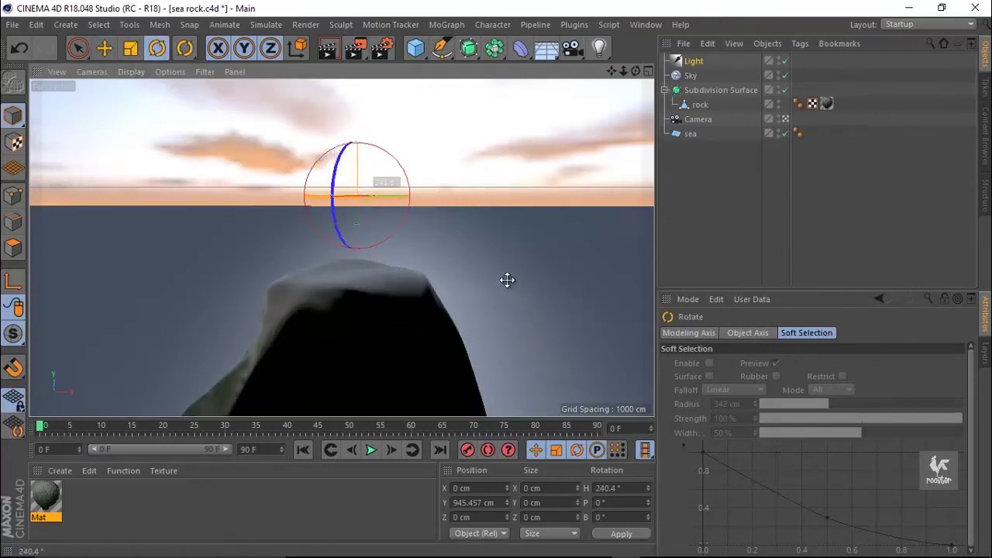
{"action": "key", "text": "ctrl+z"}
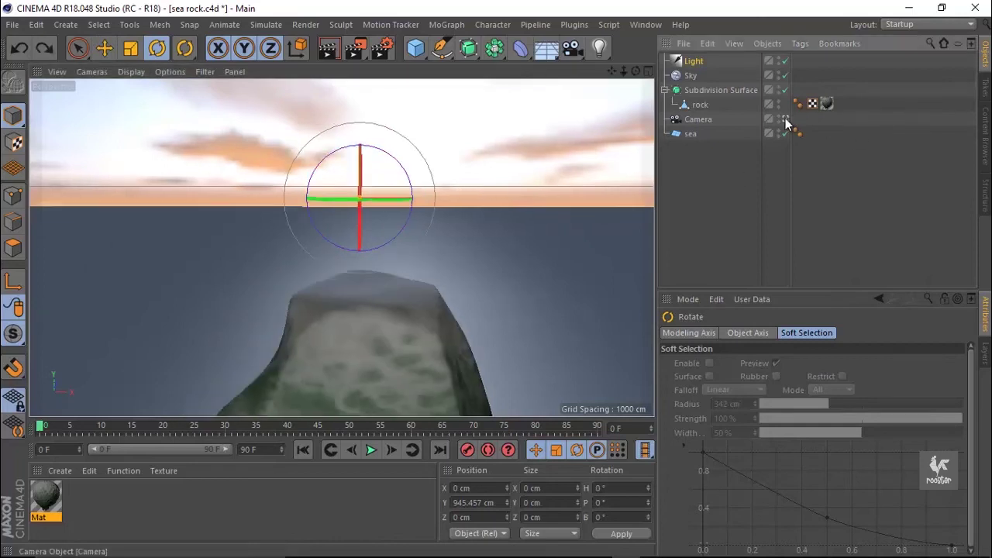
{"action": "left_click", "coordinate": [786, 118]}
{"action": "scroll", "coordinate": [355, 183], "scroll_direction": "up", "scroll_amount": 5}
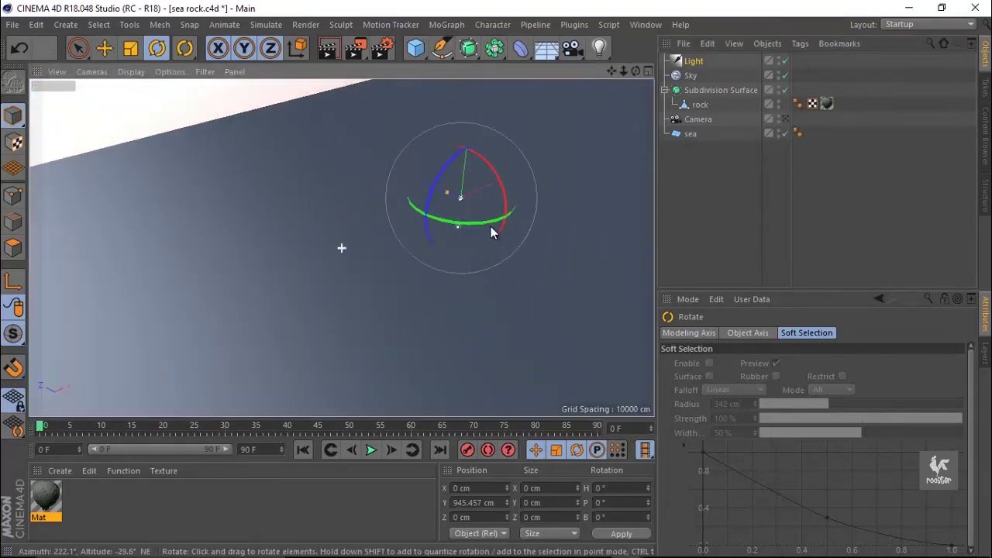
{"action": "mouse_move", "coordinate": [461, 225]}
{"action": "left_mouse_down"}
{"action": "mouse_move", "coordinate": [289, 150]}
{"action": "mouse_move", "coordinate": [282, 125]}
{"action": "mouse_move", "coordinate": [290, 148]}
{"action": "left_mouse_up"}
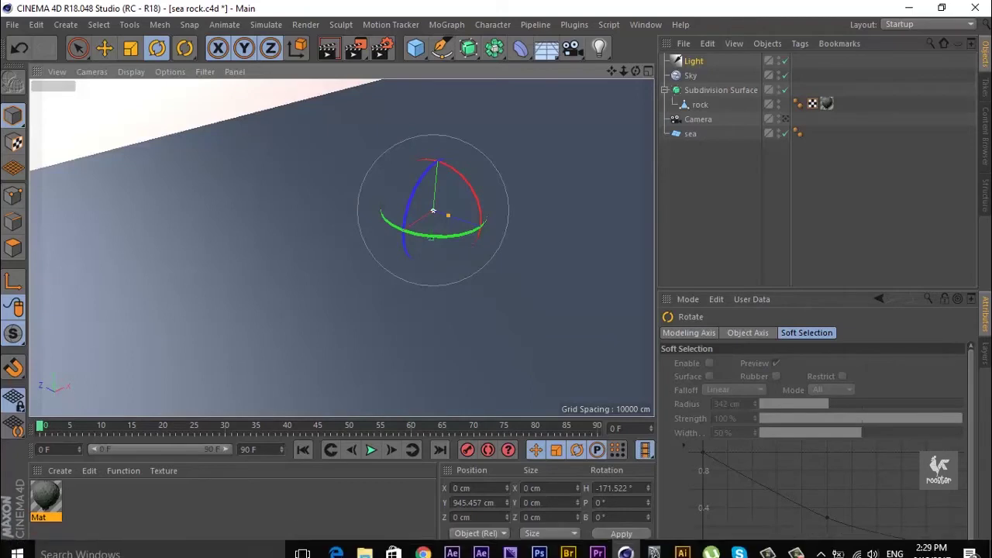
{"action": "left_click", "coordinate": [797, 549]}
{"action": "left_click", "coordinate": [949, 516]}
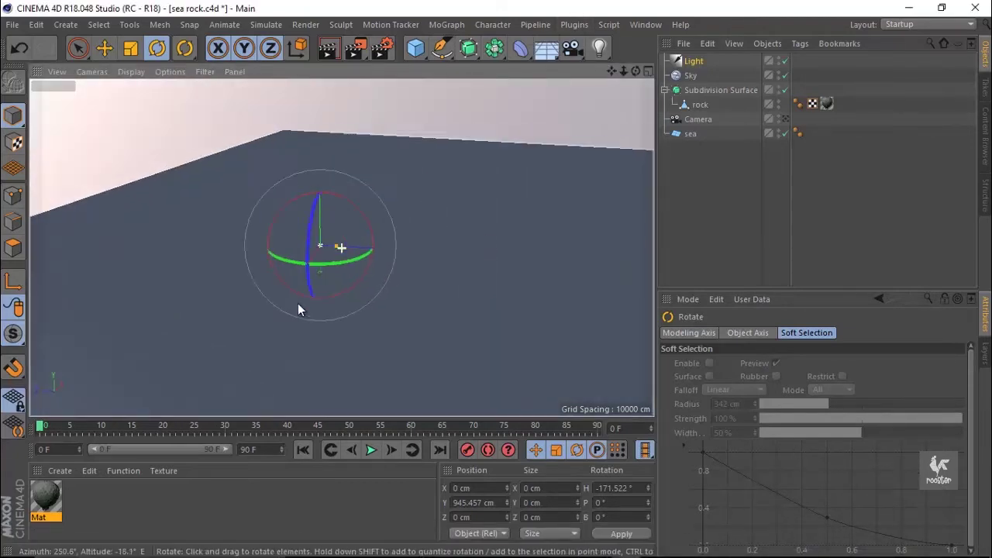
{"action": "left_click_drag", "start_coordinate": [318, 229], "coordinate": [394, 277]}
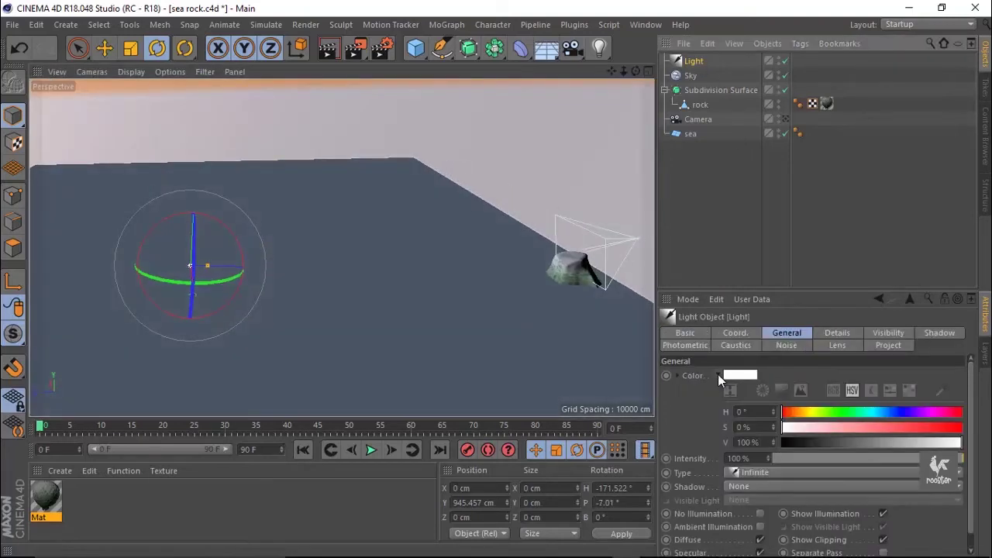
Step: Change the light's colour to a saturated orange
{"action": "left_click", "coordinate": [718, 375]}
{"action": "left_click", "coordinate": [717, 375]}
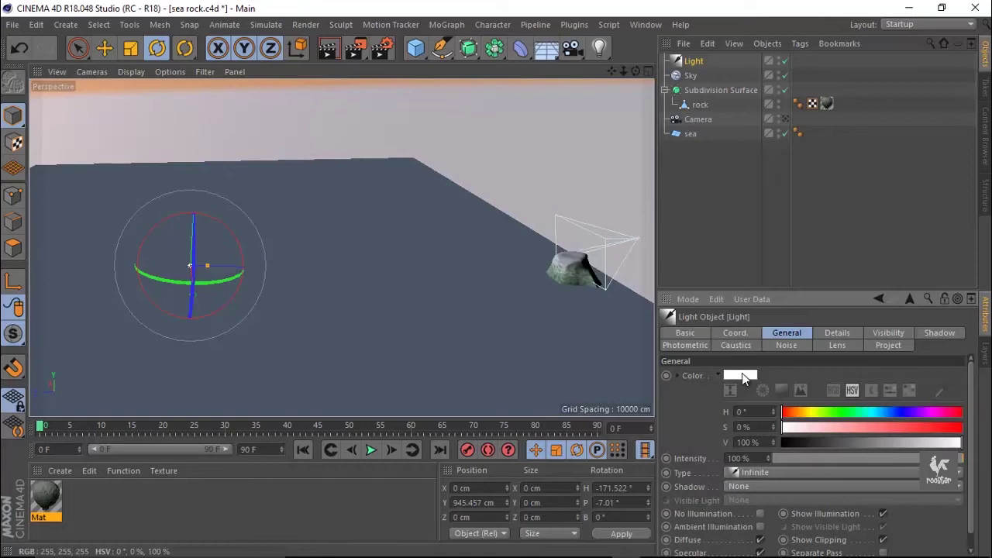
{"action": "left_click", "coordinate": [742, 376]}
{"action": "left_click_drag", "start_coordinate": [692, 373], "coordinate": [778, 392]}
{"action": "left_click_drag", "start_coordinate": [705, 373], "coordinate": [700, 372]}
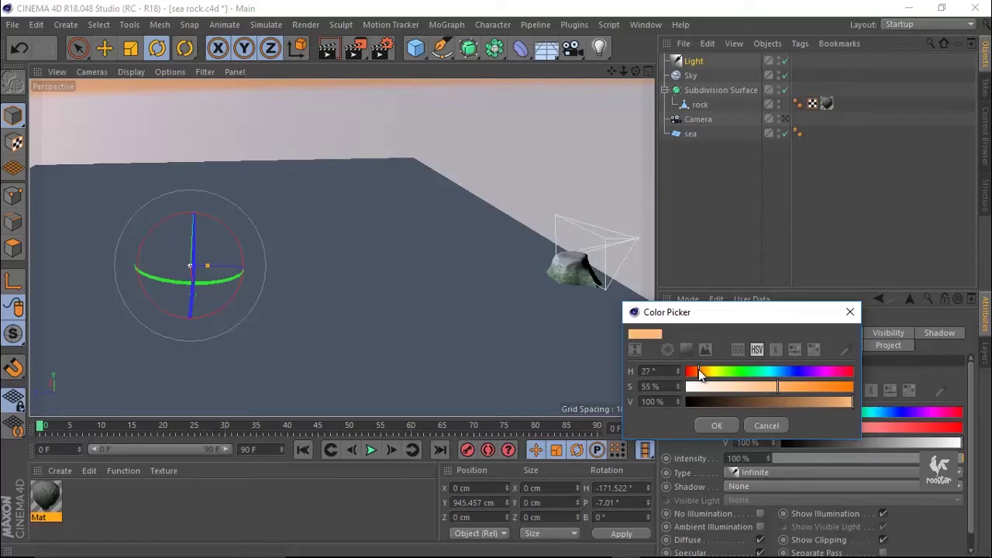
{"action": "left_click", "coordinate": [713, 426]}
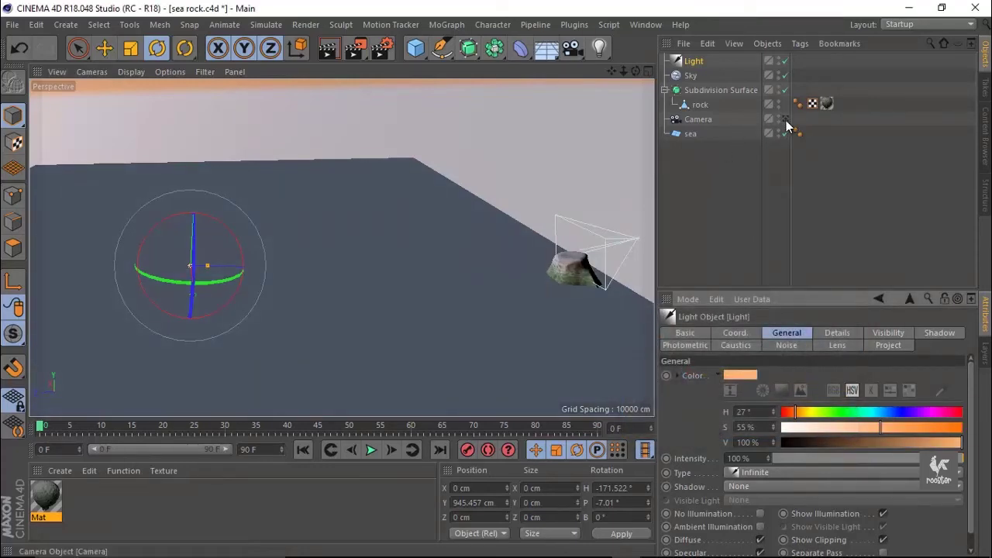
Step: Re-aim the light, give it area shadows at about 140% intensity, and render a preview
{"action": "left_click", "coordinate": [785, 121]}
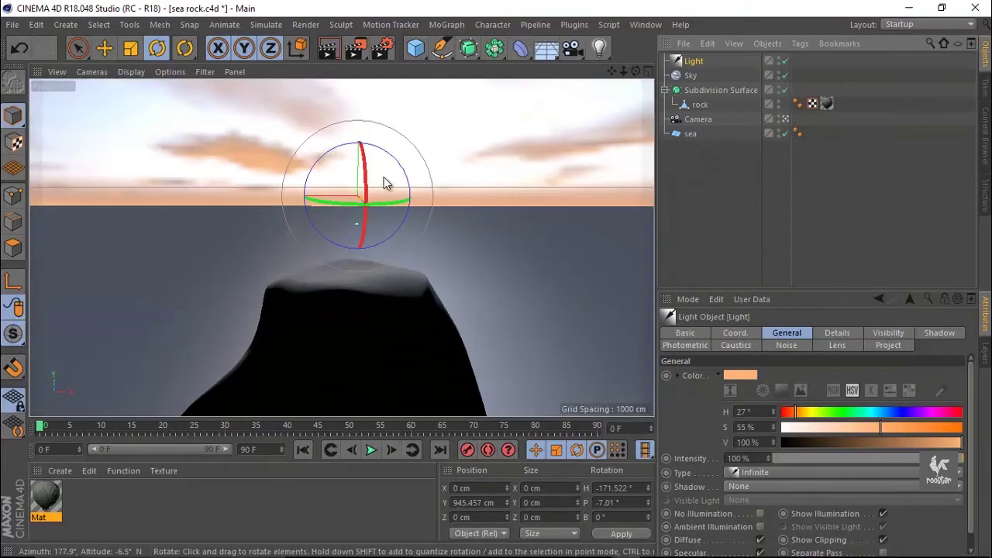
{"action": "left_click_drag", "start_coordinate": [367, 173], "coordinate": [414, 221]}
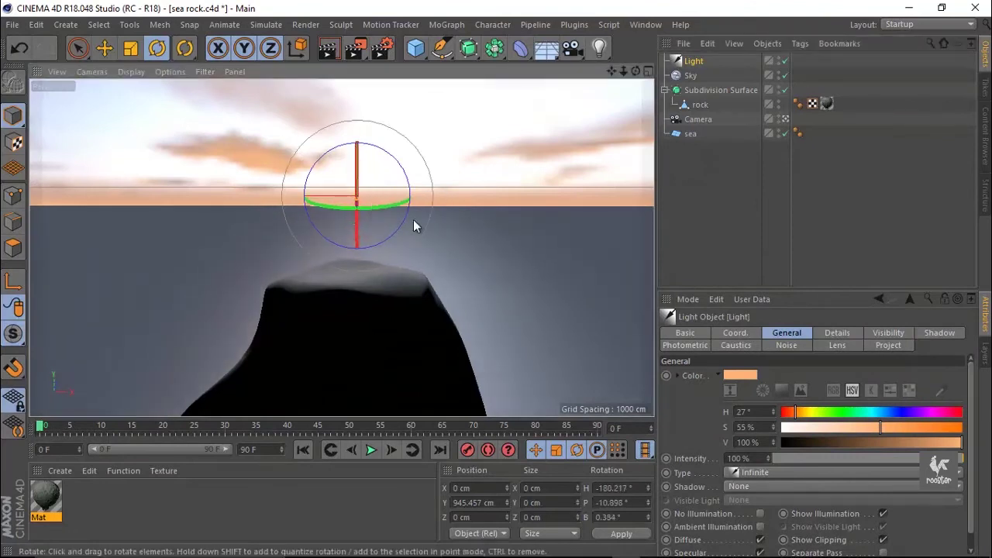
{"action": "left_click", "coordinate": [764, 488]}
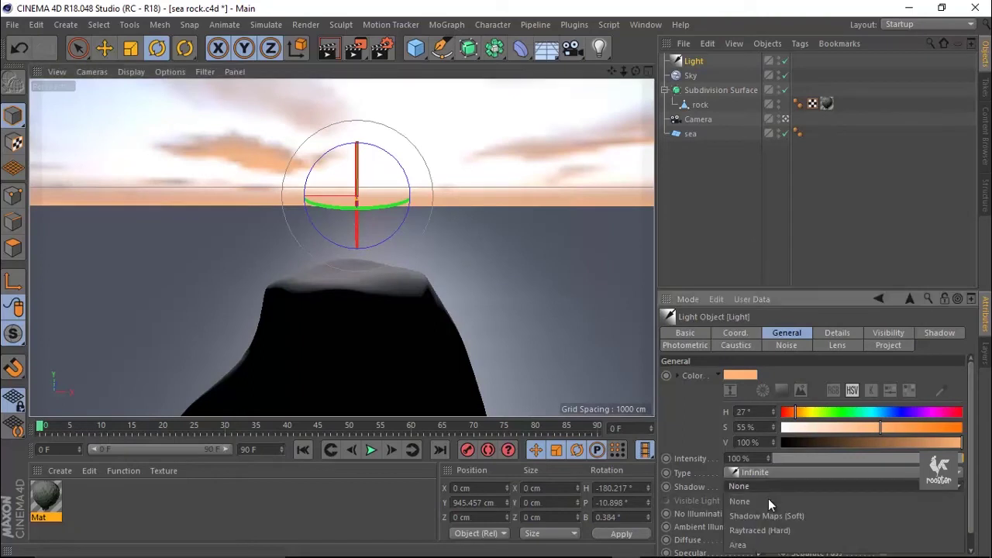
{"action": "left_click", "coordinate": [782, 545]}
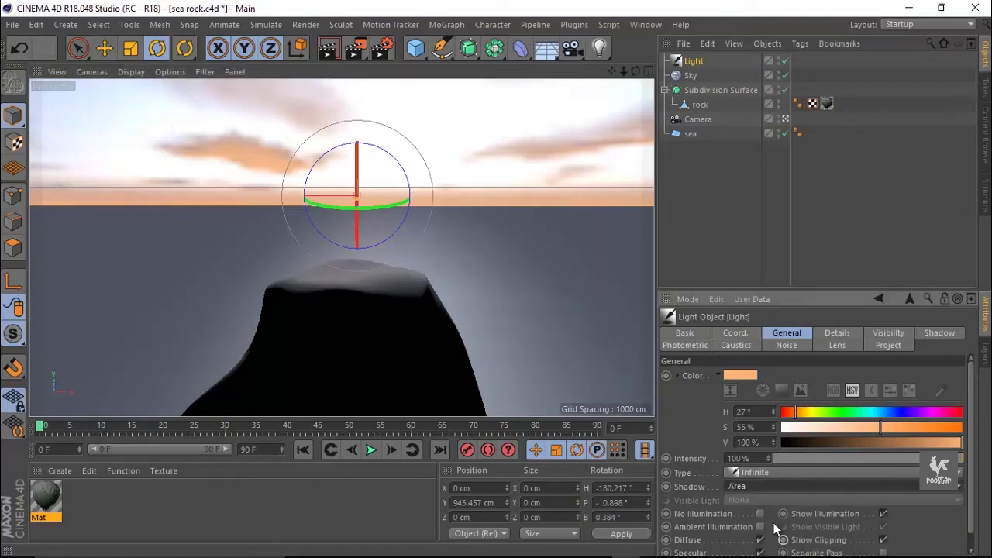
{"action": "left_click_drag", "start_coordinate": [771, 463], "coordinate": [770, 455]}
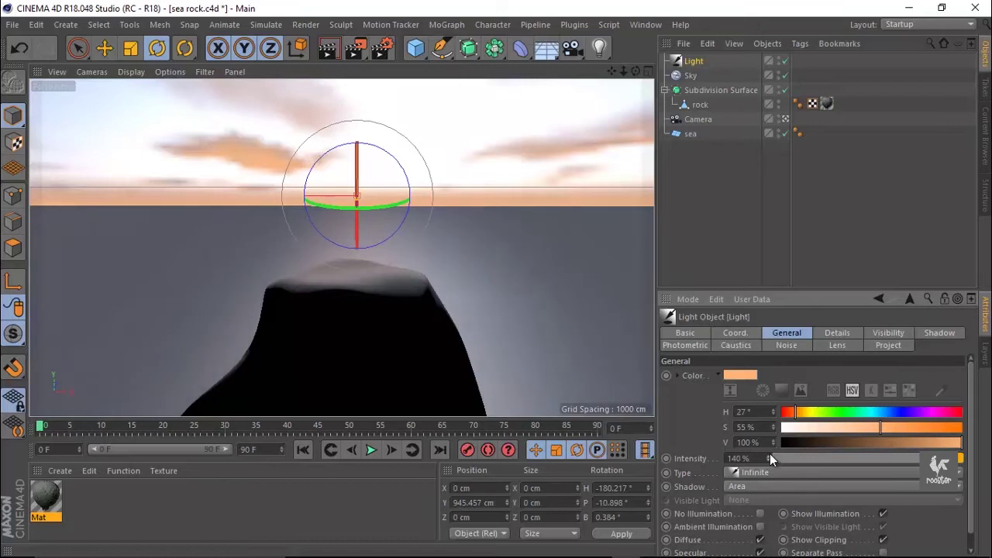
{"action": "left_click", "coordinate": [330, 49]}
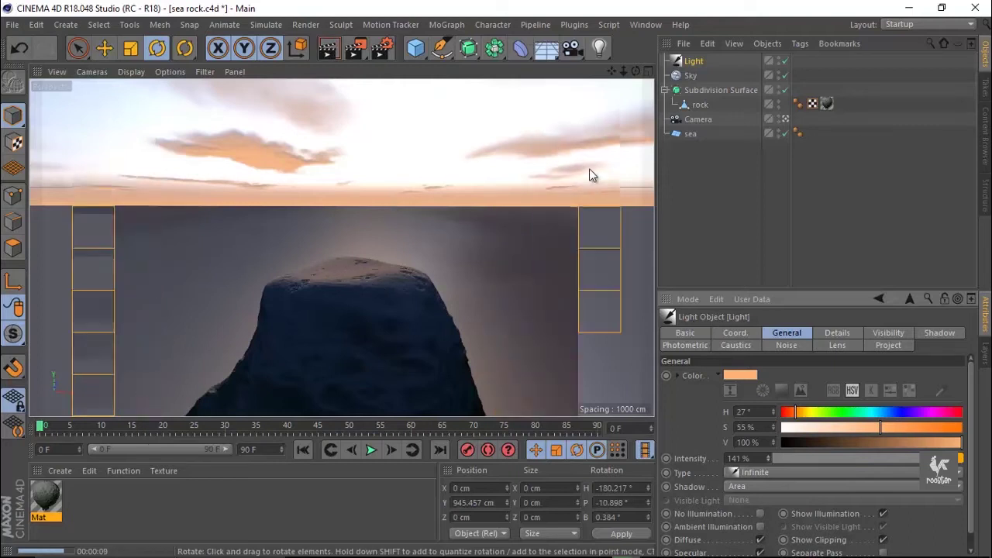
{"action": "left_click", "coordinate": [725, 204]}
Step: Save the scene, then create a material named sea and apply it to the sea plane
{"action": "key", "text": "ctrl+s"}
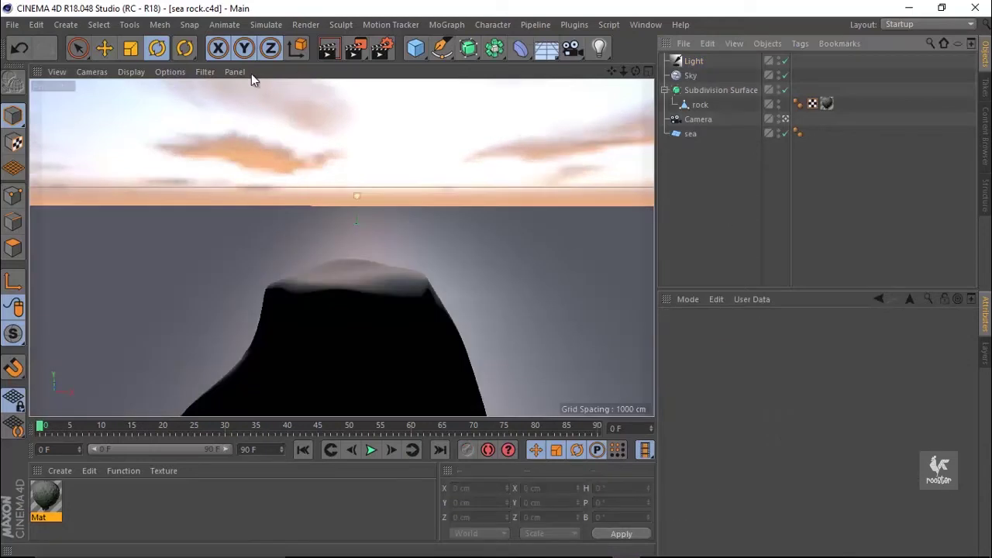
{"action": "left_click", "coordinate": [104, 48]}
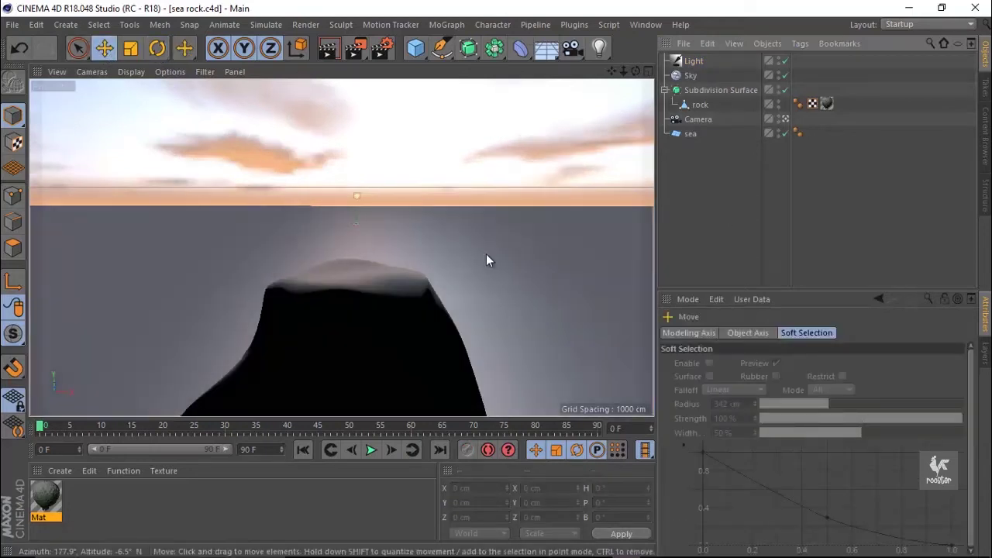
{"action": "left_click", "coordinate": [477, 284]}
{"action": "double_click", "coordinate": [137, 489]}
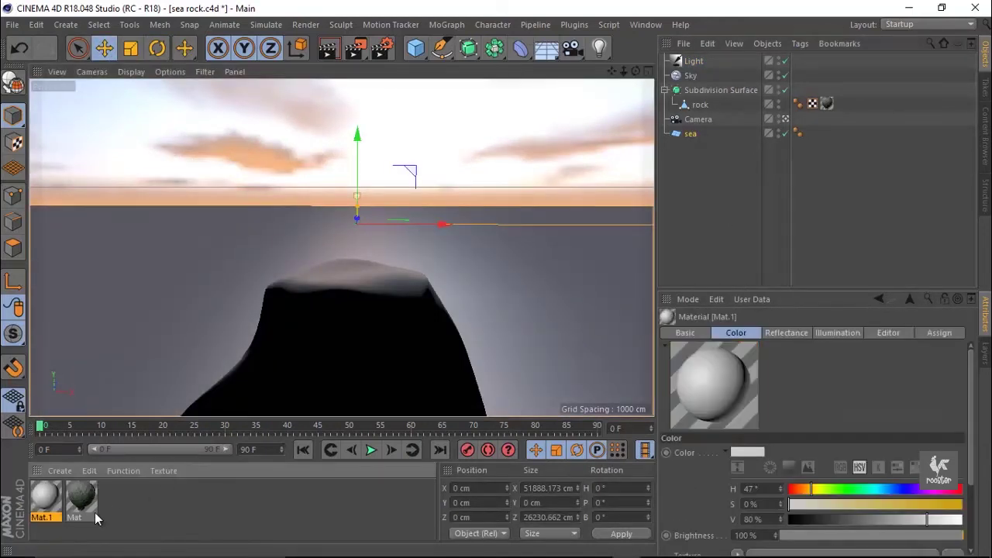
{"action": "double_click", "coordinate": [48, 519]}
{"action": "type", "text": "wa"}
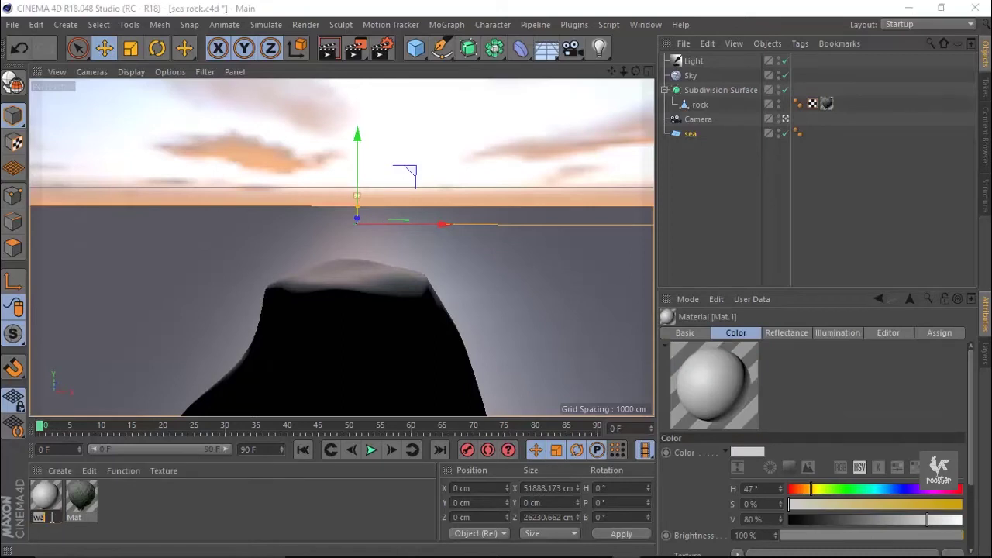
{"action": "type", "text": "sea"}
{"action": "key", "text": "Return"}
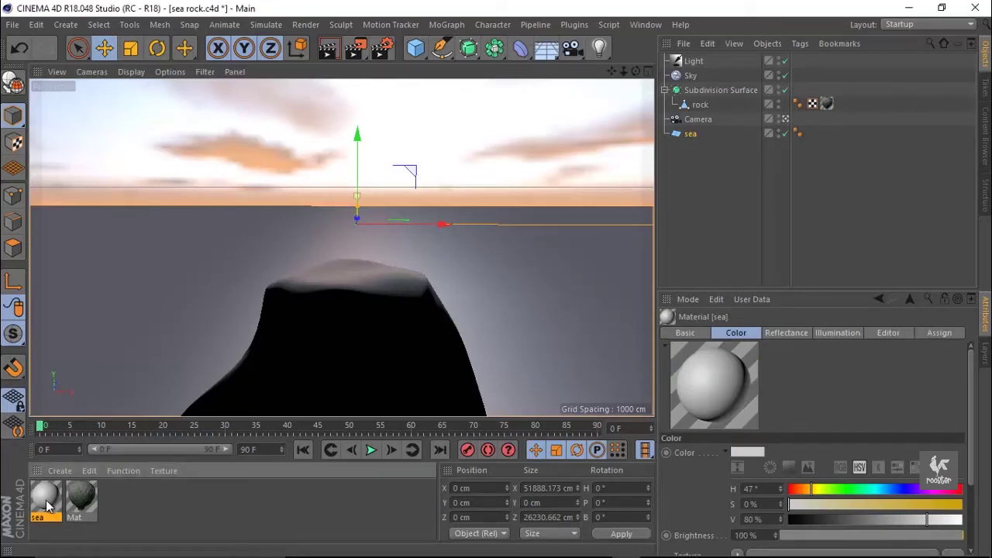
{"action": "left_click_drag", "start_coordinate": [47, 504], "coordinate": [199, 314]}
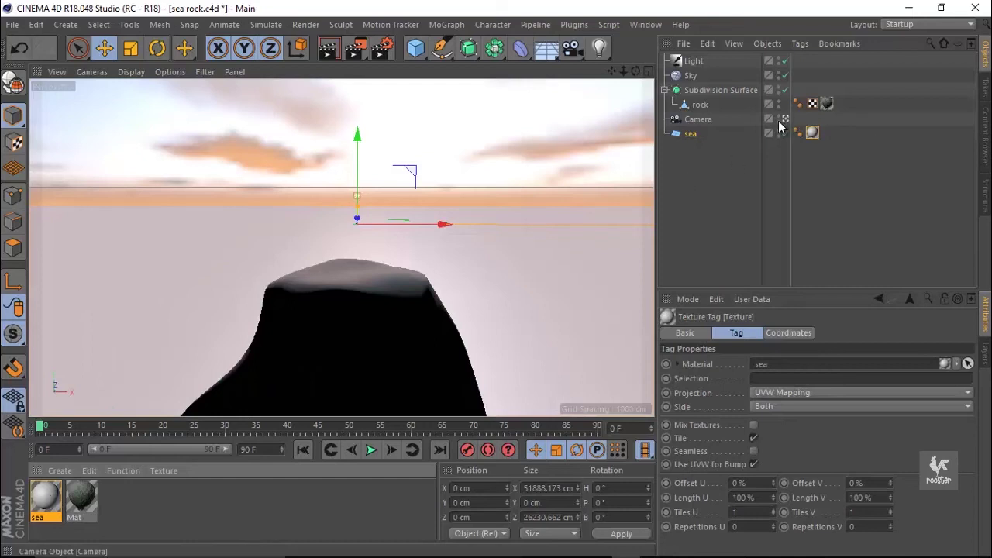
Step: Turn off the sea material's Color and Reflectance and enable Transparency
{"action": "double_click", "coordinate": [43, 500]}
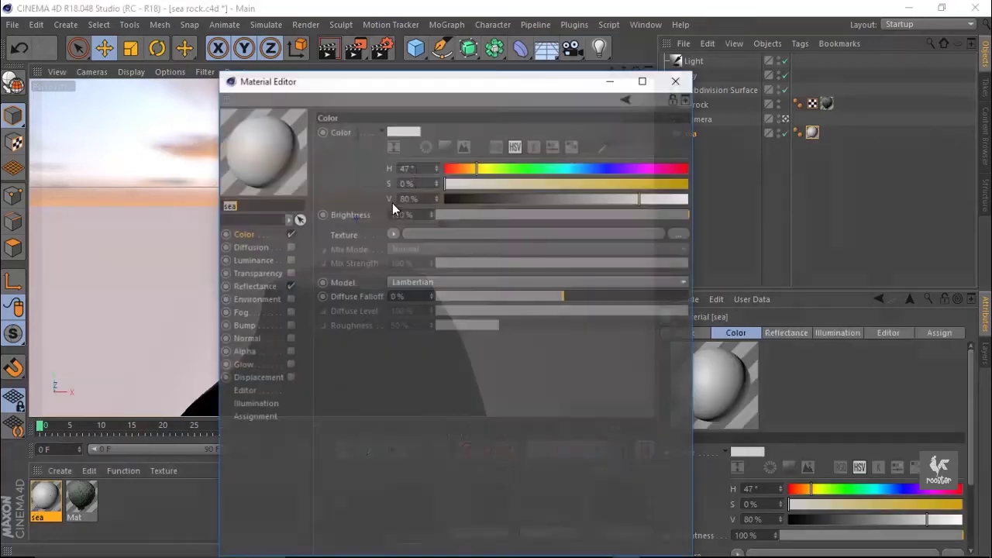
{"action": "left_click", "coordinate": [263, 238]}
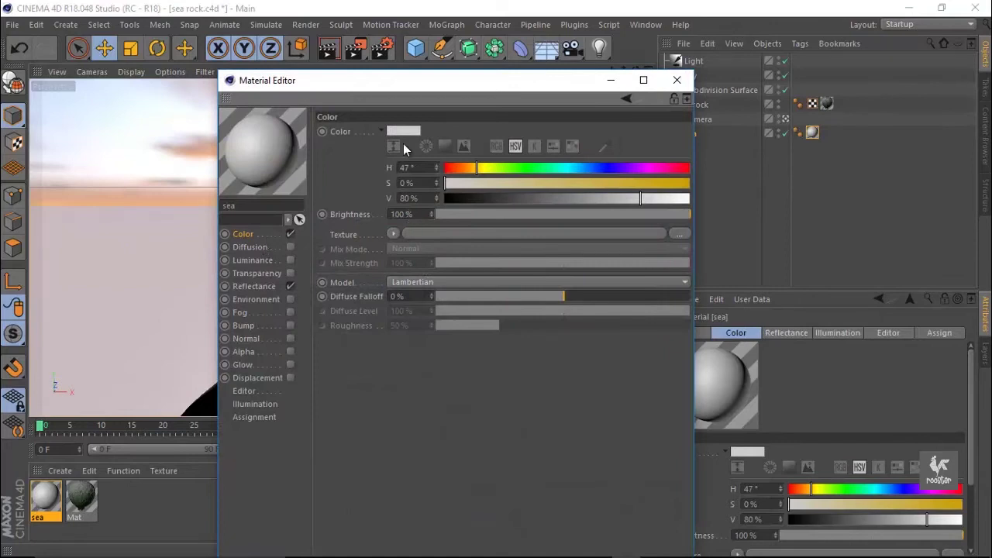
{"action": "left_click", "coordinate": [290, 234]}
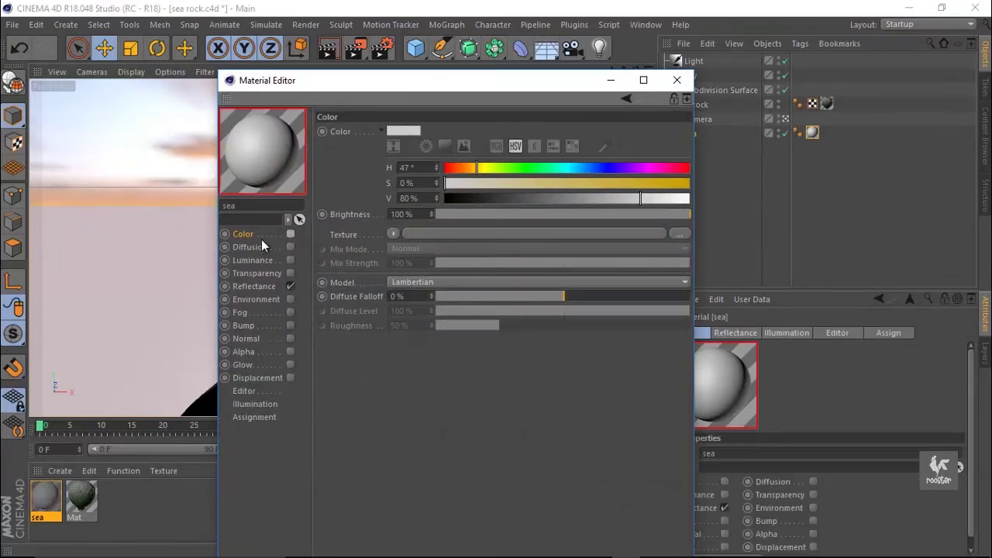
{"action": "left_click", "coordinate": [289, 286]}
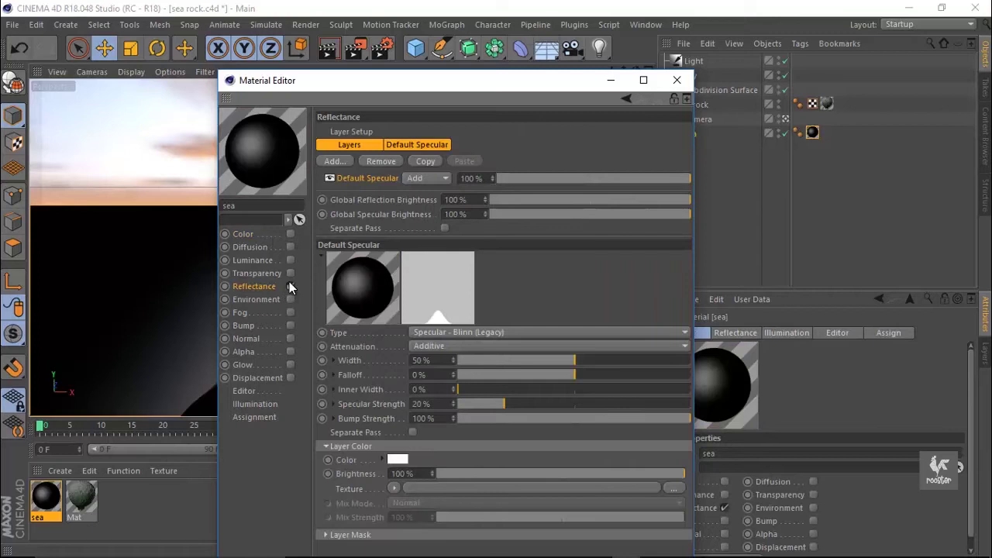
{"action": "left_click", "coordinate": [289, 273]}
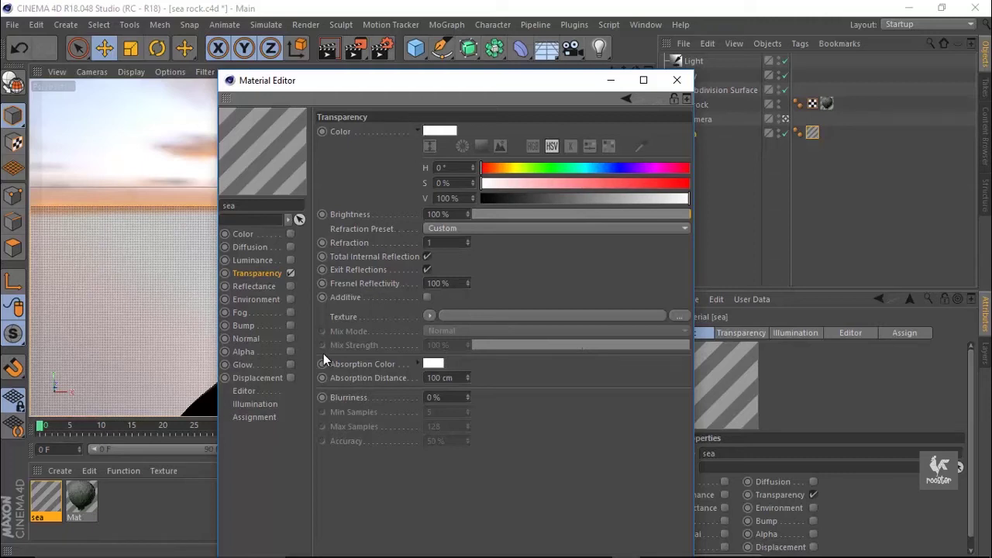
{"action": "left_click", "coordinate": [446, 377]}
Step: Close the material editor and delete the stray cube from the scene
{"action": "mouse_move", "coordinate": [483, 106]}
{"action": "left_mouse_down"}
{"action": "mouse_move", "coordinate": [917, 114]}
{"action": "mouse_move", "coordinate": [685, 100]}
{"action": "left_mouse_up"}
{"action": "left_click", "coordinate": [853, 86]}
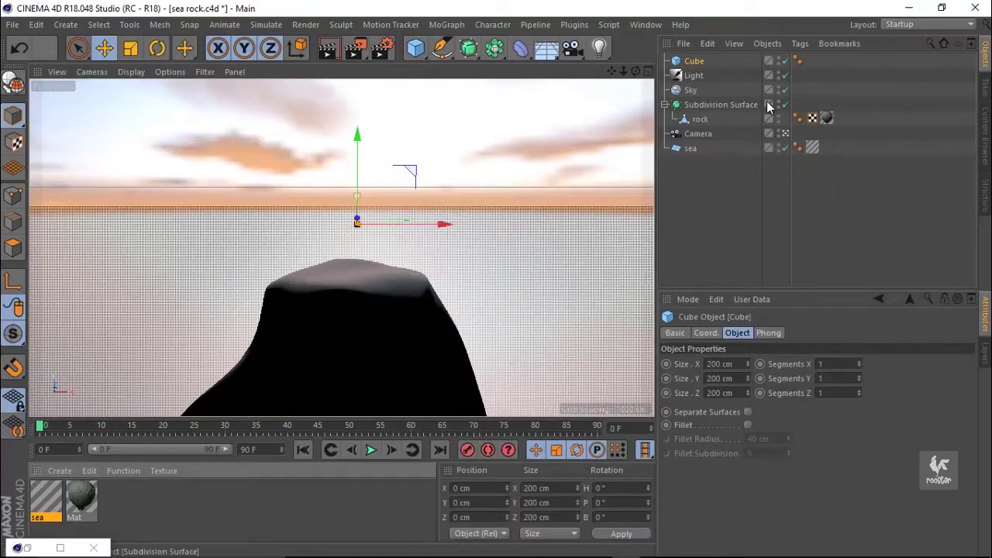
{"action": "left_click", "coordinate": [785, 134]}
{"action": "left_click_drag", "start_coordinate": [345, 233], "coordinate": [468, 303], "text": "alt"}
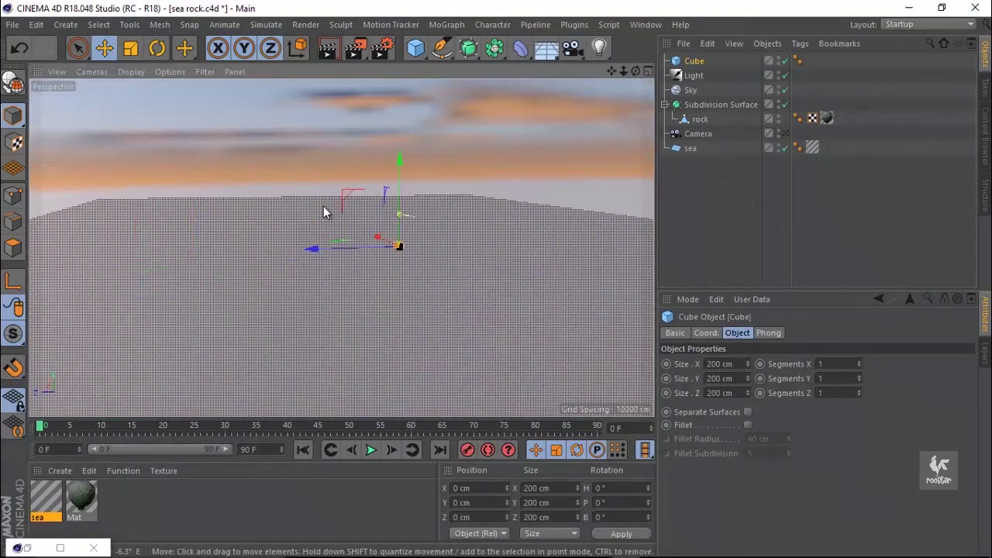
{"action": "left_click", "coordinate": [714, 364]}
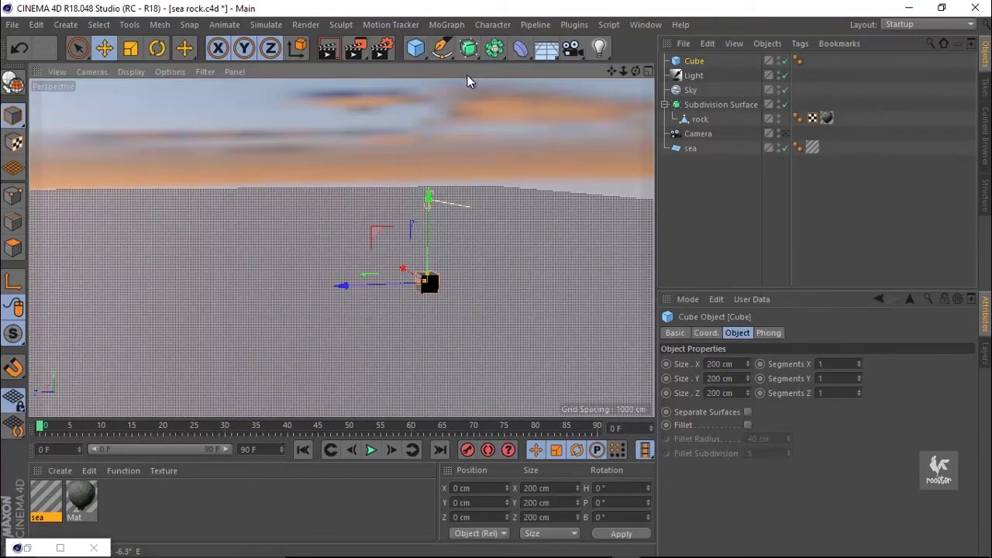
{"action": "left_click", "coordinate": [785, 134]}
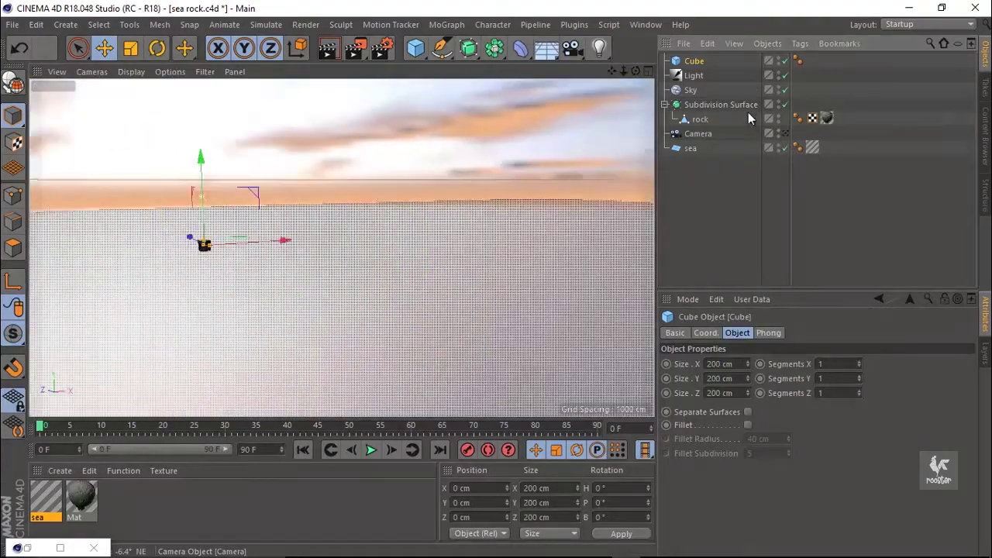
{"action": "key", "text": "Delete"}
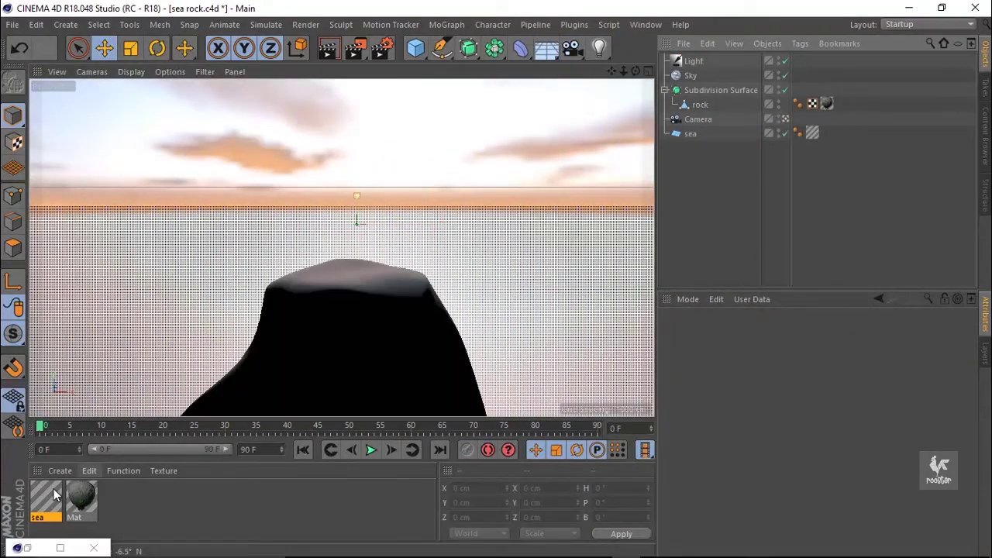
Step: Give the sea material refraction 1.33, a light cyan absorption colour and 200 cm absorption distance
{"action": "double_click", "coordinate": [45, 500]}
{"action": "left_click", "coordinate": [617, 386]}
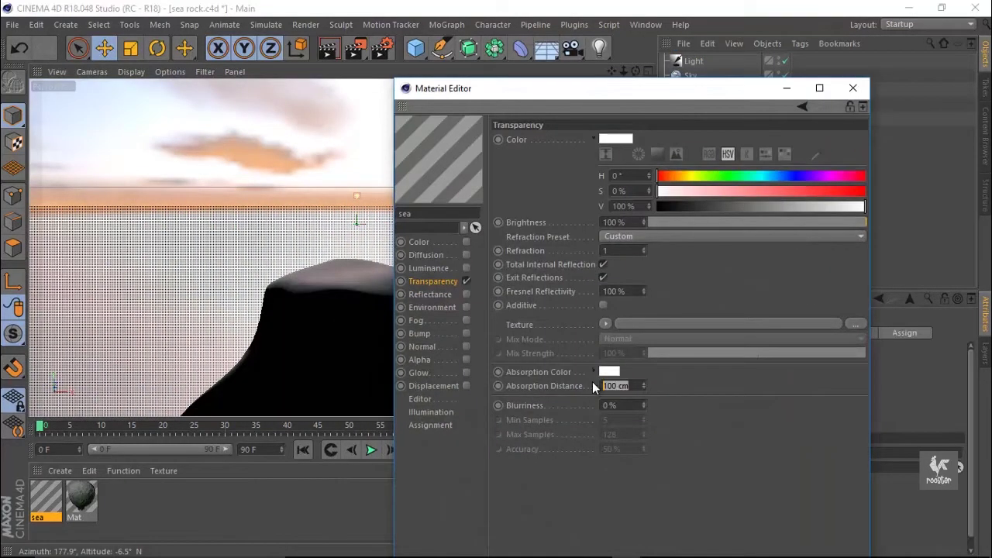
{"action": "left_click", "coordinate": [610, 372]}
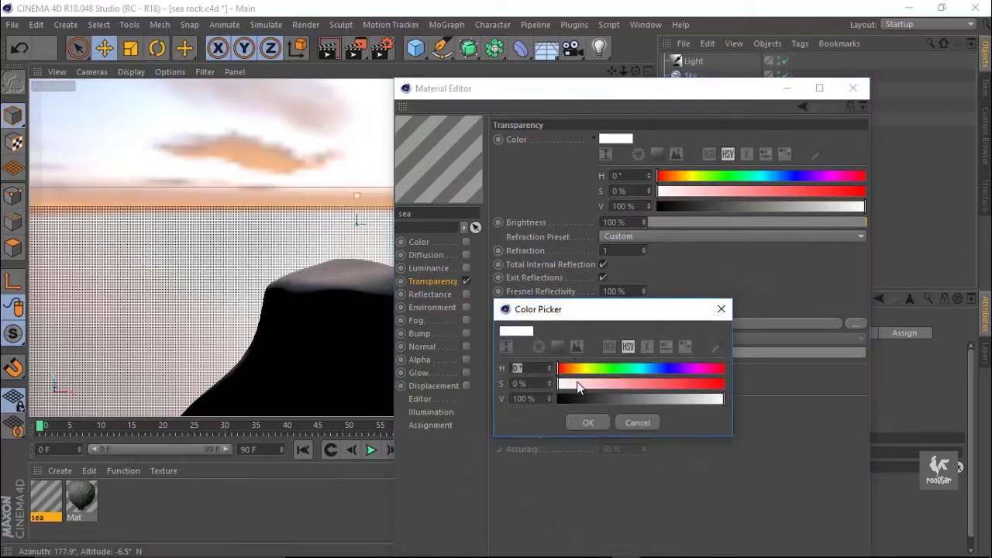
{"action": "left_click_drag", "start_coordinate": [649, 367], "coordinate": [642, 369]}
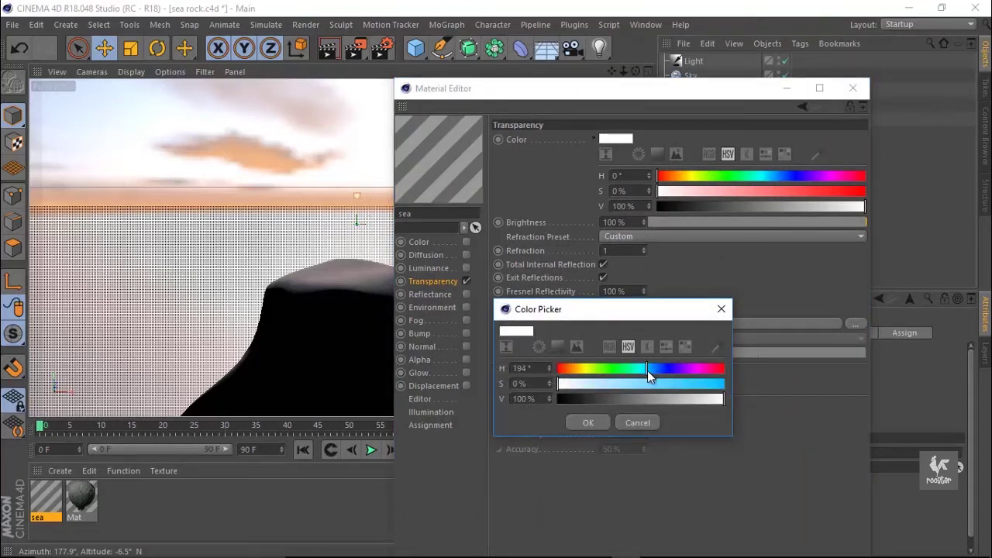
{"action": "left_click_drag", "start_coordinate": [568, 386], "coordinate": [606, 387]}
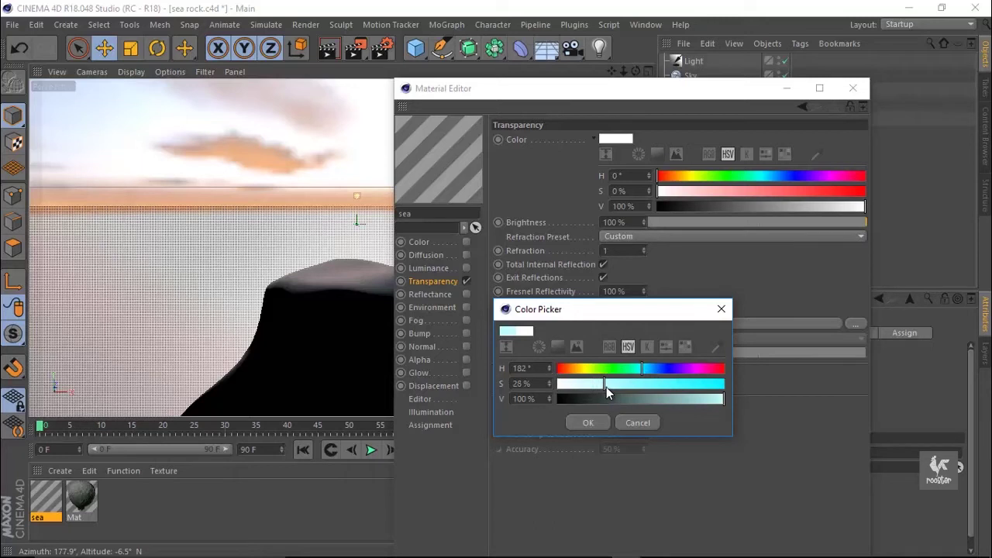
{"action": "left_click", "coordinate": [588, 422]}
{"action": "left_click", "coordinate": [631, 253]}
{"action": "type", "text": ".33"}
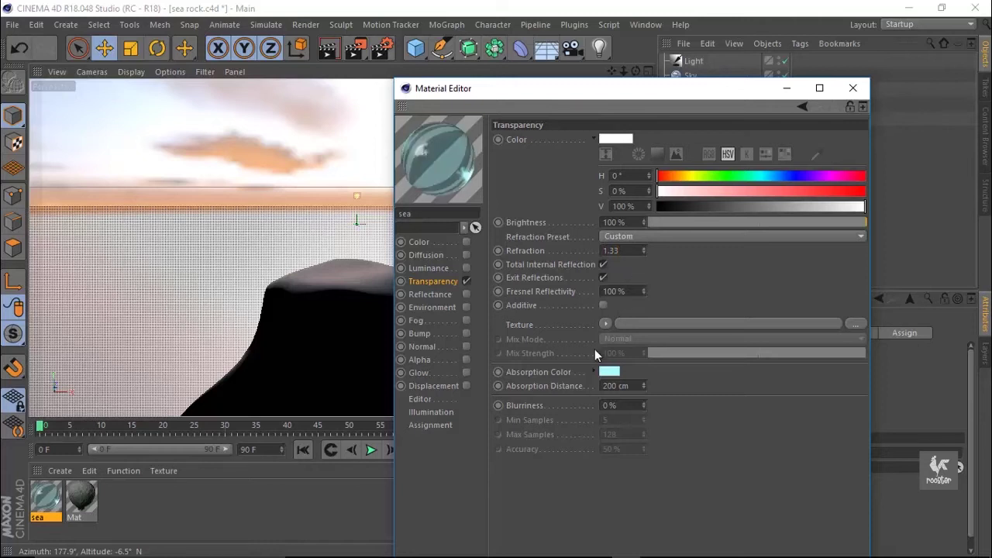
{"action": "left_click", "coordinate": [610, 387]}
{"action": "left_click", "coordinate": [787, 88]}
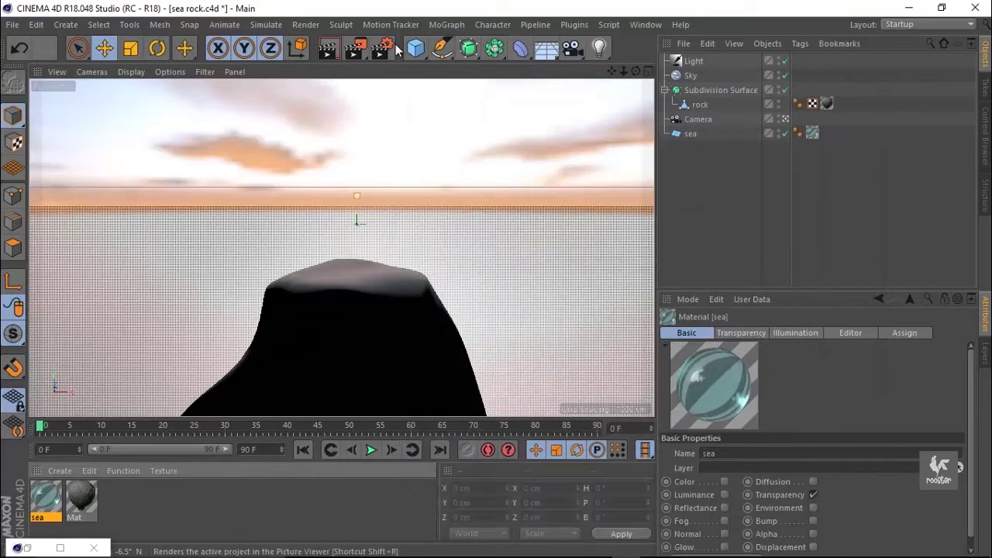
Step: Stretch the landscape's depth to about 26300 cm and raise its height to about 863 cm
{"action": "left_click", "coordinate": [785, 119]}
{"action": "mouse_move", "coordinate": [454, 69]}
{"action": "left_mouse_down", "text": "alt"}
{"action": "mouse_move", "coordinate": [454, 226]}
{"action": "mouse_move", "coordinate": [400, 263]}
{"action": "mouse_move", "coordinate": [418, 233]}
{"action": "left_mouse_up", "text": "alt"}
{"action": "left_click_drag", "start_coordinate": [416, 48], "coordinate": [694, 154]}
{"action": "mouse_move", "coordinate": [433, 304]}
{"action": "left_mouse_down", "text": "alt"}
{"action": "mouse_move", "coordinate": [389, 323]}
{"action": "mouse_move", "coordinate": [426, 269]}
{"action": "mouse_move", "coordinate": [399, 265]}
{"action": "mouse_move", "coordinate": [496, 227]}
{"action": "mouse_move", "coordinate": [610, 134]}
{"action": "left_mouse_up", "text": "alt"}
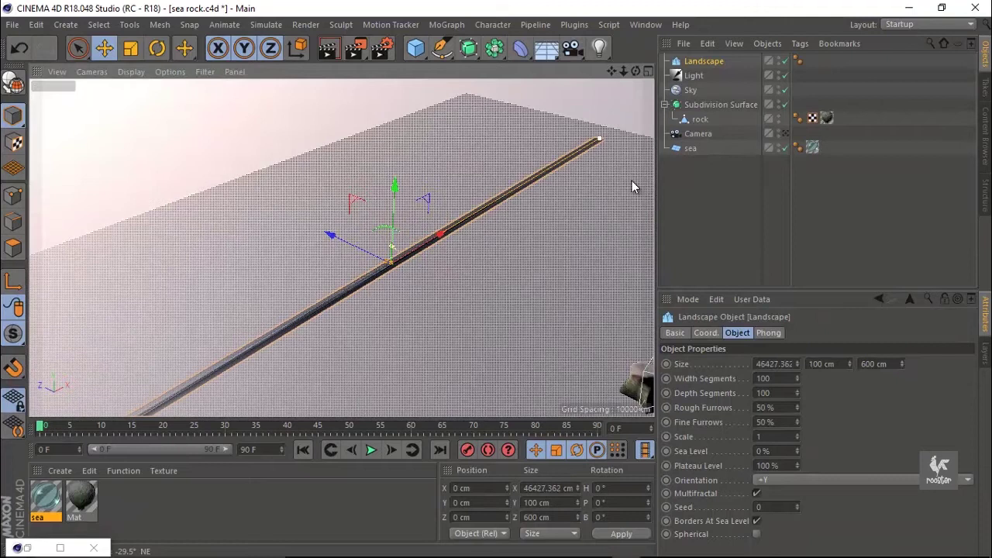
{"action": "left_click_drag", "start_coordinate": [332, 236], "coordinate": [235, 155]}
{"action": "mouse_move", "coordinate": [402, 274]}
{"action": "left_mouse_down", "text": "alt"}
{"action": "mouse_move", "coordinate": [360, 277]}
{"action": "mouse_move", "coordinate": [444, 248]}
{"action": "mouse_move", "coordinate": [476, 283]}
{"action": "mouse_move", "coordinate": [416, 226]}
{"action": "mouse_move", "coordinate": [450, 188]}
{"action": "mouse_move", "coordinate": [436, 181]}
{"action": "mouse_move", "coordinate": [455, 266]}
{"action": "mouse_move", "coordinate": [459, 234]}
{"action": "mouse_move", "coordinate": [436, 215]}
{"action": "mouse_move", "coordinate": [446, 182]}
{"action": "left_mouse_up", "text": "alt"}
{"action": "mouse_move", "coordinate": [448, 247]}
{"action": "left_mouse_down", "text": "alt"}
{"action": "mouse_move", "coordinate": [454, 259]}
{"action": "mouse_move", "coordinate": [421, 269]}
{"action": "left_mouse_up", "text": "alt"}
{"action": "mouse_move", "coordinate": [465, 232]}
{"action": "left_mouse_down"}
{"action": "mouse_move", "coordinate": [464, 175]}
{"action": "mouse_move", "coordinate": [467, 215]}
{"action": "left_mouse_up"}
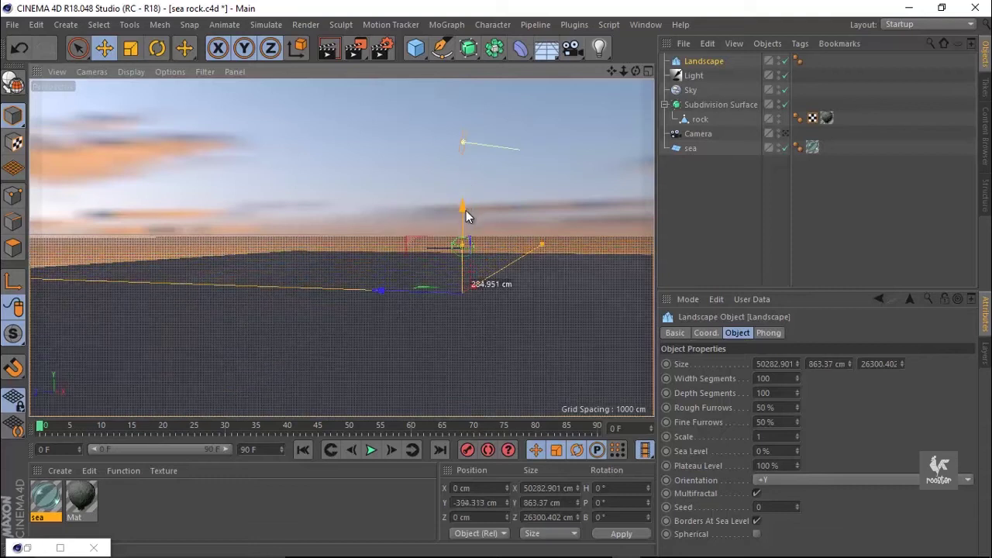
{"action": "mouse_move", "coordinate": [291, 224]}
{"action": "left_mouse_down", "text": "alt"}
{"action": "mouse_move", "coordinate": [422, 252]}
{"action": "mouse_move", "coordinate": [325, 193]}
{"action": "left_mouse_up", "text": "alt"}
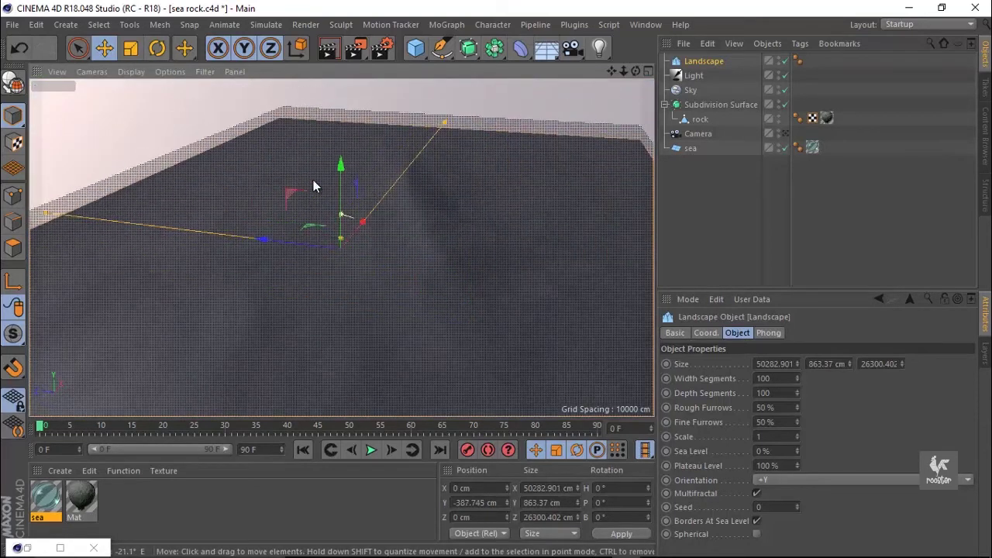
Step: Try tilting the landscape, undo the rotation, and save the scene
{"action": "left_click", "coordinate": [154, 53]}
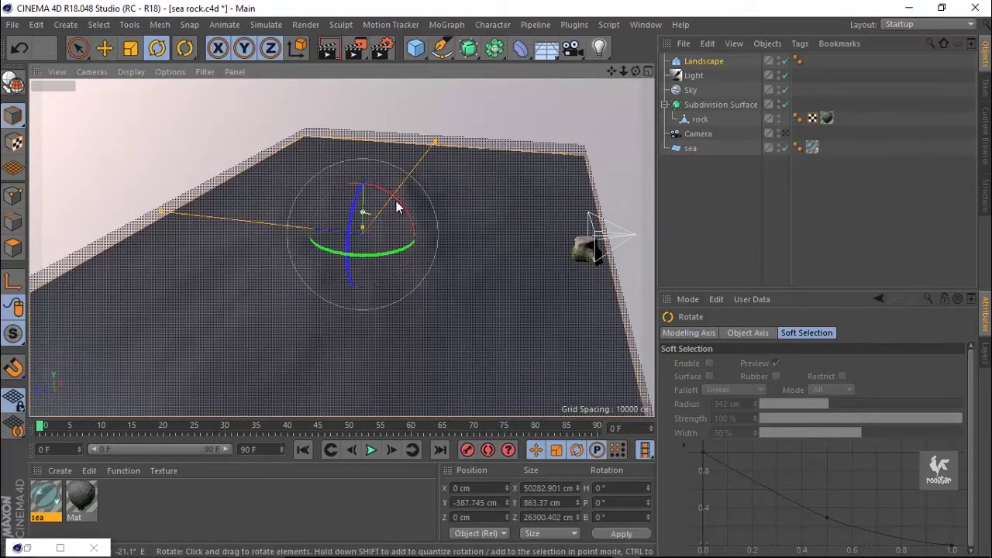
{"action": "left_click_drag", "start_coordinate": [396, 204], "coordinate": [390, 198]}
{"action": "key", "text": "ctrl+z"}
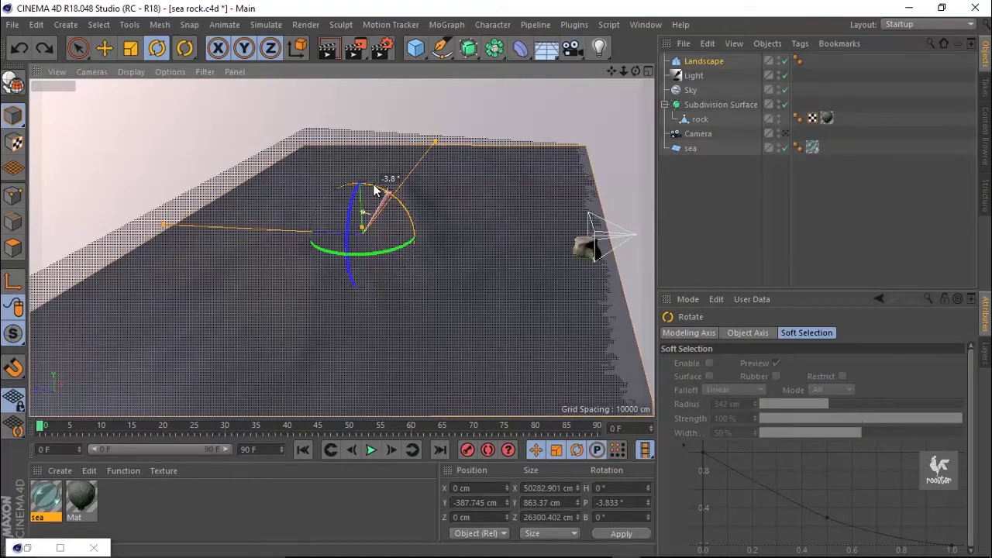
{"action": "left_click", "coordinate": [105, 49]}
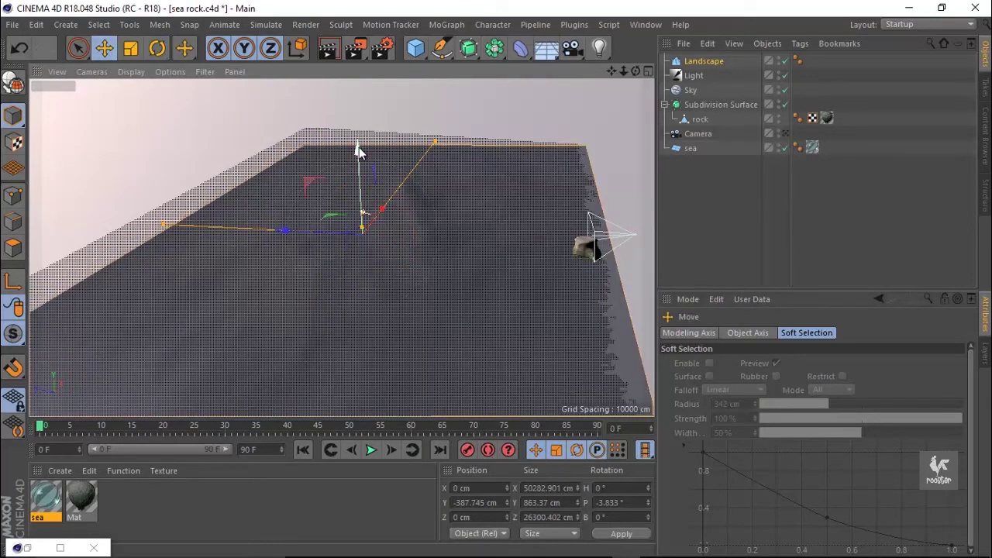
{"action": "key", "text": "ctrl+s"}
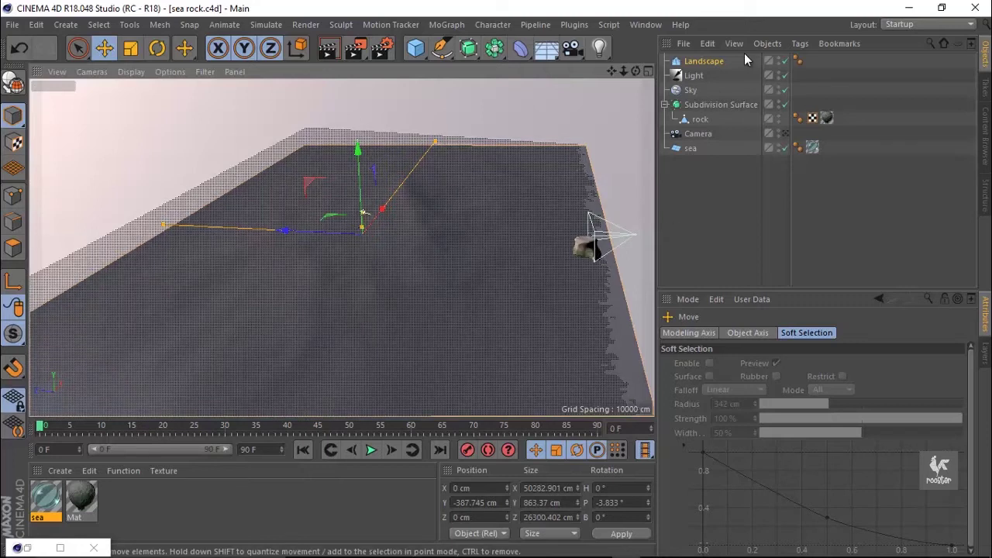
Step: Set the Landscape's width and depth segments to 300
{"action": "left_click", "coordinate": [722, 62]}
{"action": "double_click", "coordinate": [775, 379]}
{"action": "type", "text": "200"}
{"action": "key", "text": "Tab"}
{"action": "type", "text": "300"}
{"action": "key", "text": "Return"}
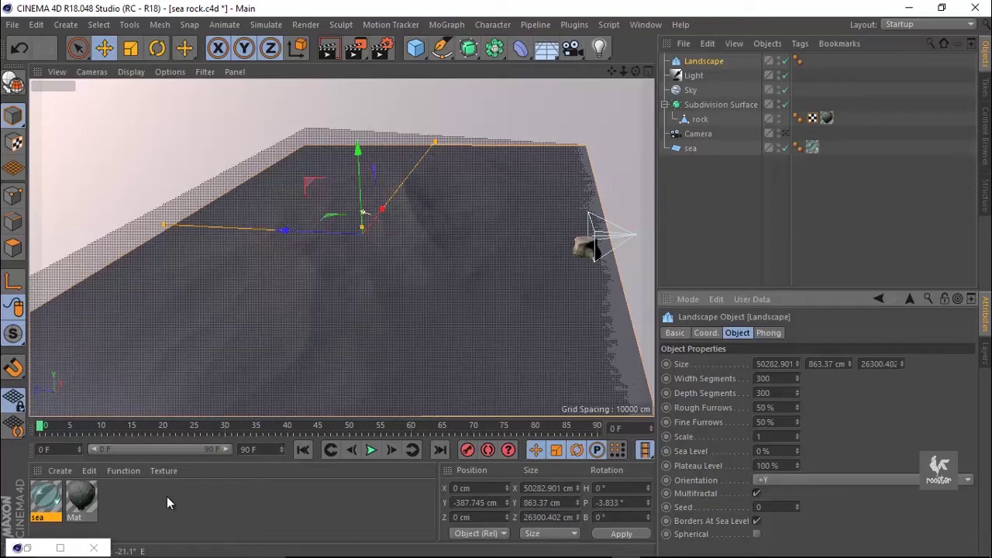
Step: Create a new material named sea floor
{"action": "double_click", "coordinate": [136, 501]}
{"action": "double_click", "coordinate": [55, 517]}
{"action": "type", "text": "sea floor"}
Step: Name the material 'sea floor' and load an Electric Noise shader into its Color channel
{"action": "key", "text": "Return"}
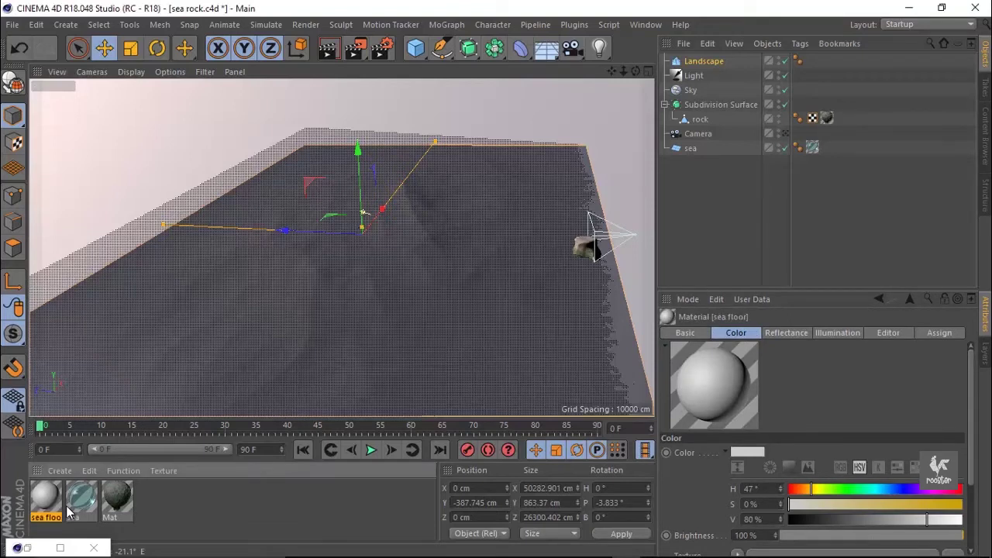
{"action": "double_click", "coordinate": [45, 496]}
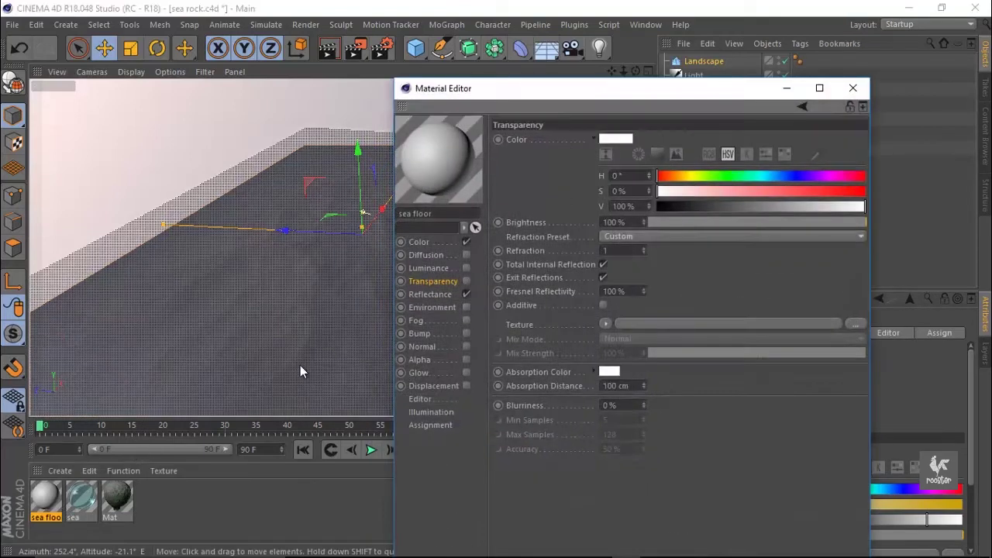
{"action": "left_click", "coordinate": [432, 244]}
{"action": "left_click", "coordinate": [565, 241]}
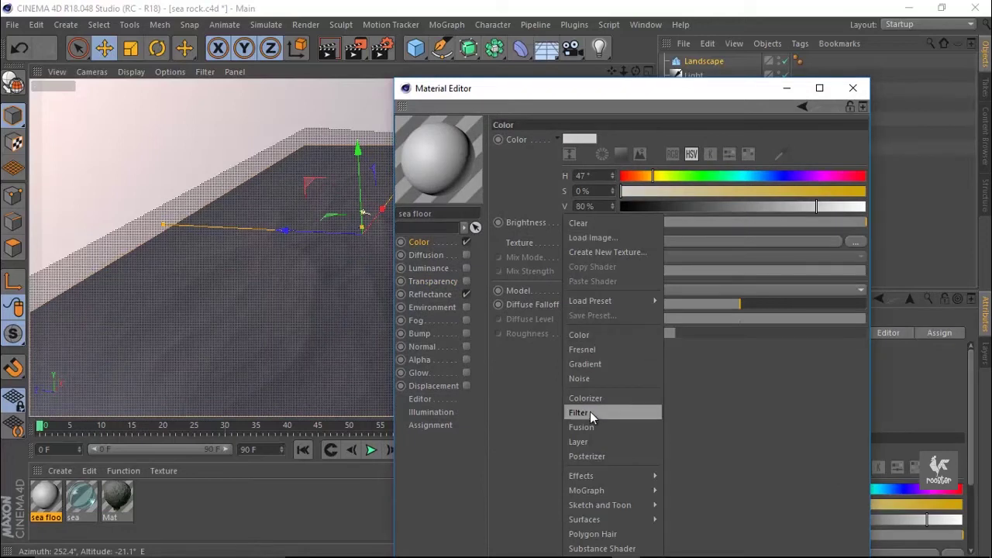
{"action": "left_click", "coordinate": [594, 378]}
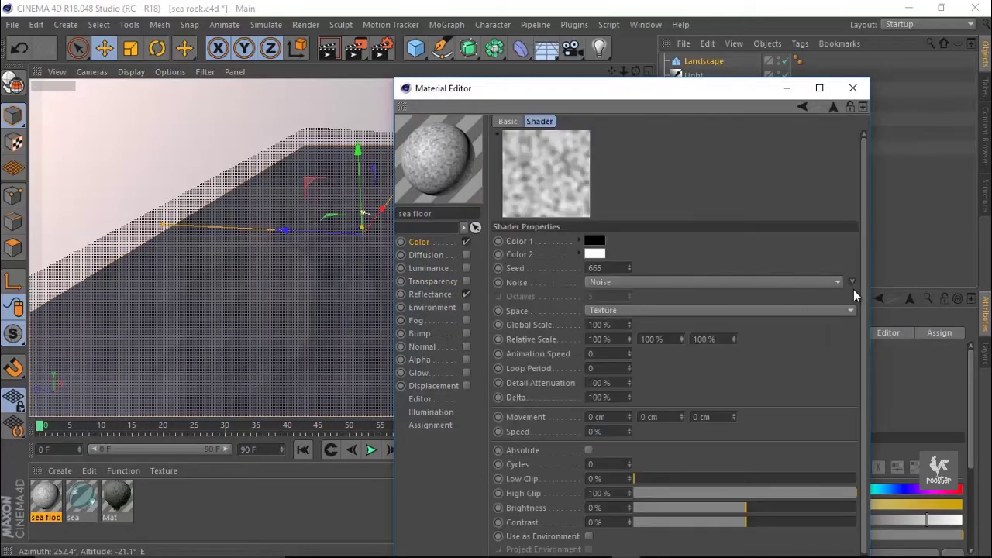
{"action": "left_click", "coordinate": [853, 284]}
{"action": "left_click", "coordinate": [878, 348]}
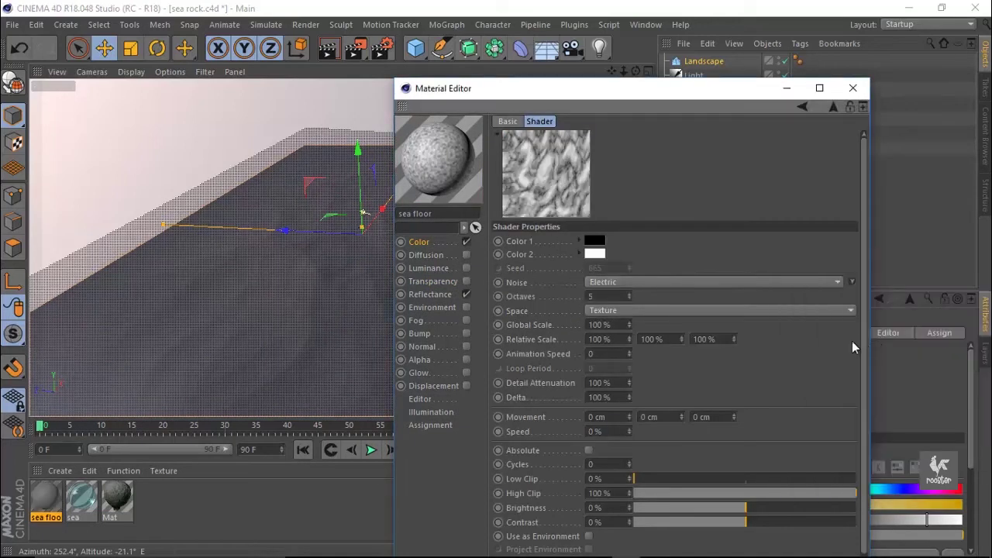
Step: Give the noise a warm second colour and a dark green first colour
{"action": "left_click", "coordinate": [599, 254]}
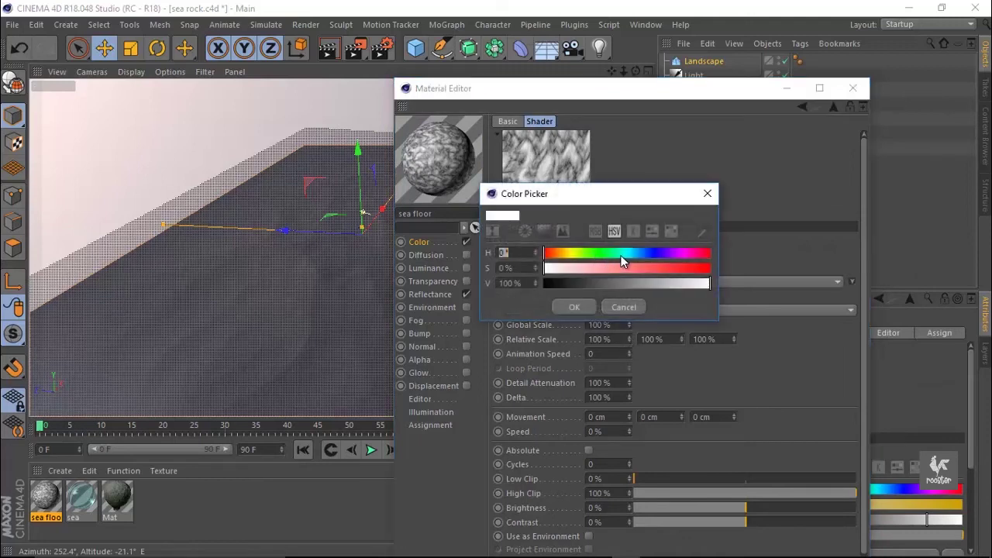
{"action": "left_click", "coordinate": [565, 253]}
{"action": "left_click", "coordinate": [594, 268]}
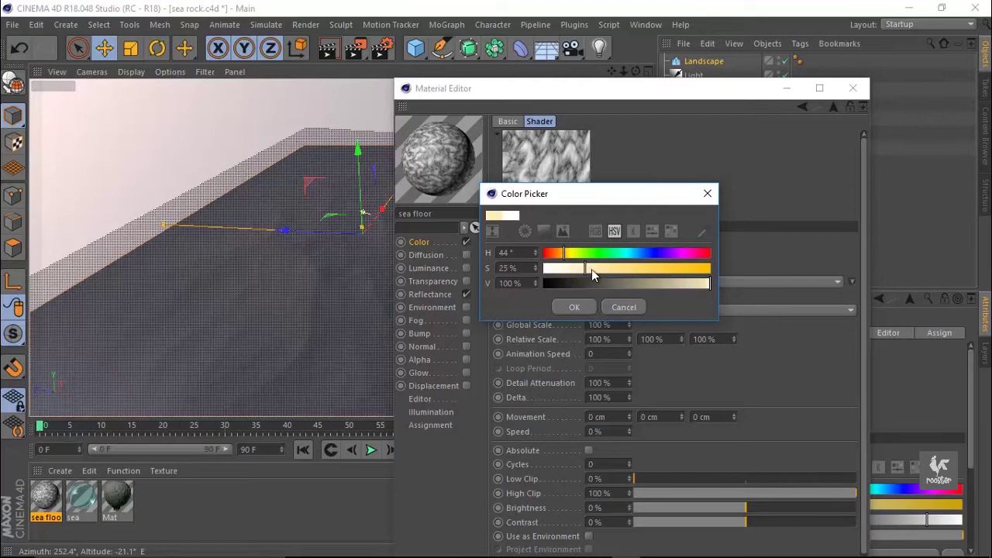
{"action": "left_click", "coordinate": [592, 285]}
{"action": "key", "text": "Return"}
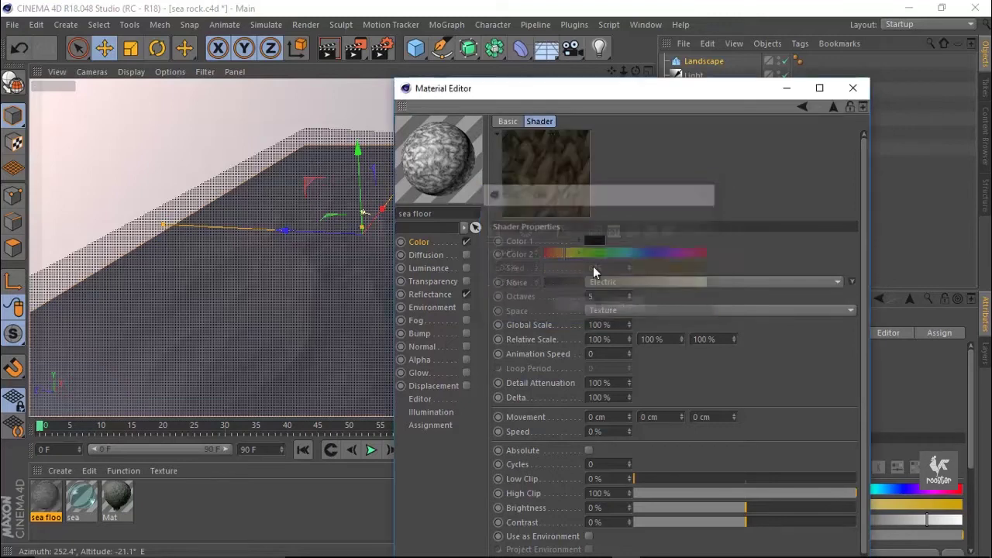
{"action": "left_click", "coordinate": [597, 240]}
{"action": "left_click", "coordinate": [605, 239]}
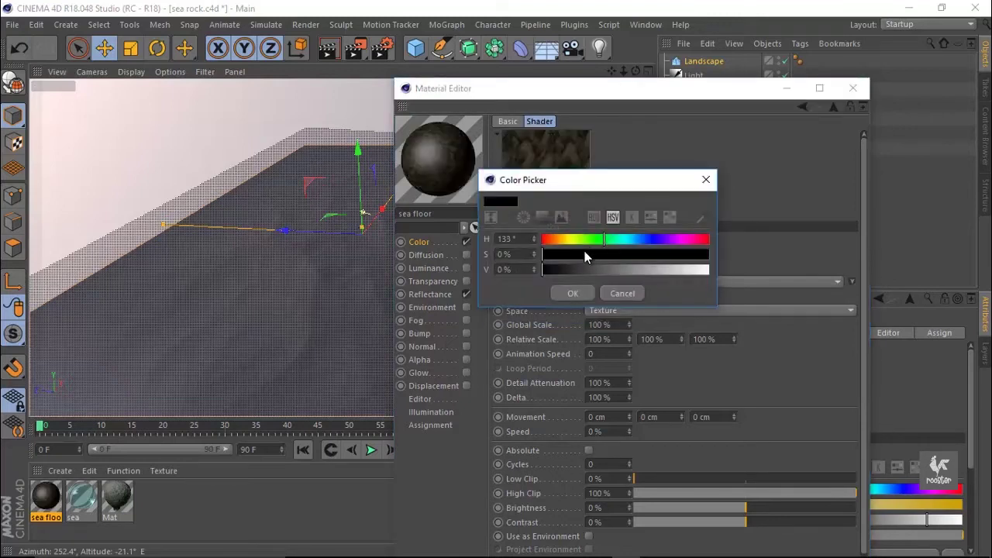
{"action": "left_click", "coordinate": [596, 254]}
{"action": "left_click", "coordinate": [572, 269]}
{"action": "left_click", "coordinate": [664, 255]}
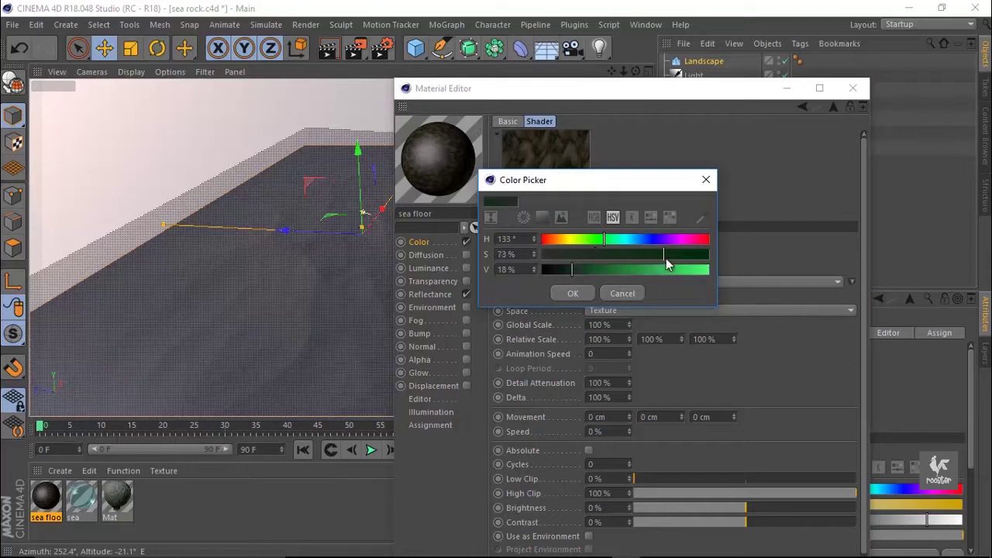
{"action": "left_click", "coordinate": [574, 293]}
Step: Refine the second noise colour to a light greyish beige, then minimize the Material Editor
{"action": "left_click", "coordinate": [595, 254]}
{"action": "left_click", "coordinate": [564, 268]}
{"action": "left_click", "coordinate": [616, 284]}
{"action": "left_click", "coordinate": [604, 284]}
{"action": "left_click", "coordinate": [553, 269]}
{"action": "left_click", "coordinate": [574, 307]}
{"action": "left_click", "coordinate": [594, 254]}
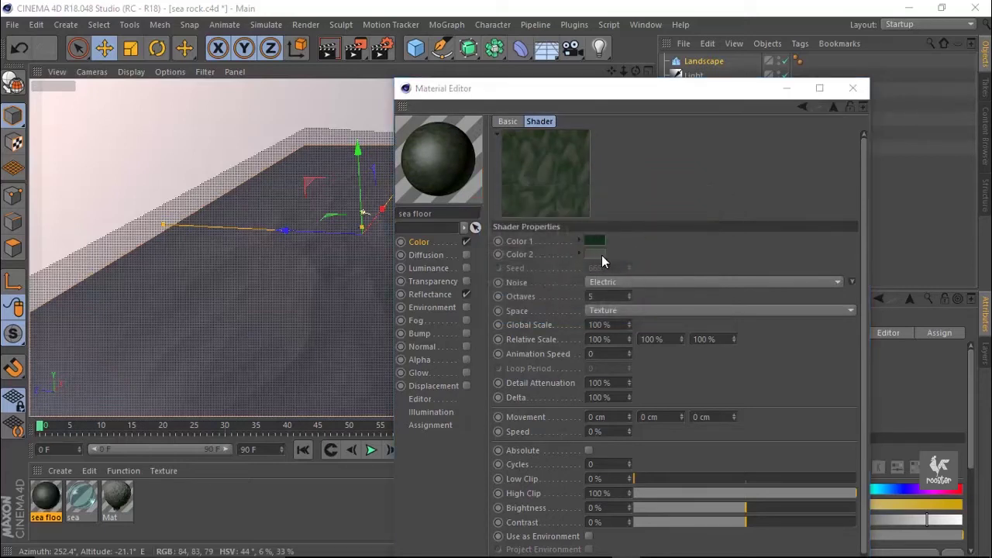
{"action": "left_click", "coordinate": [674, 284]}
{"action": "left_click", "coordinate": [581, 269]}
{"action": "left_click_drag", "start_coordinate": [679, 285], "coordinate": [641, 284]}
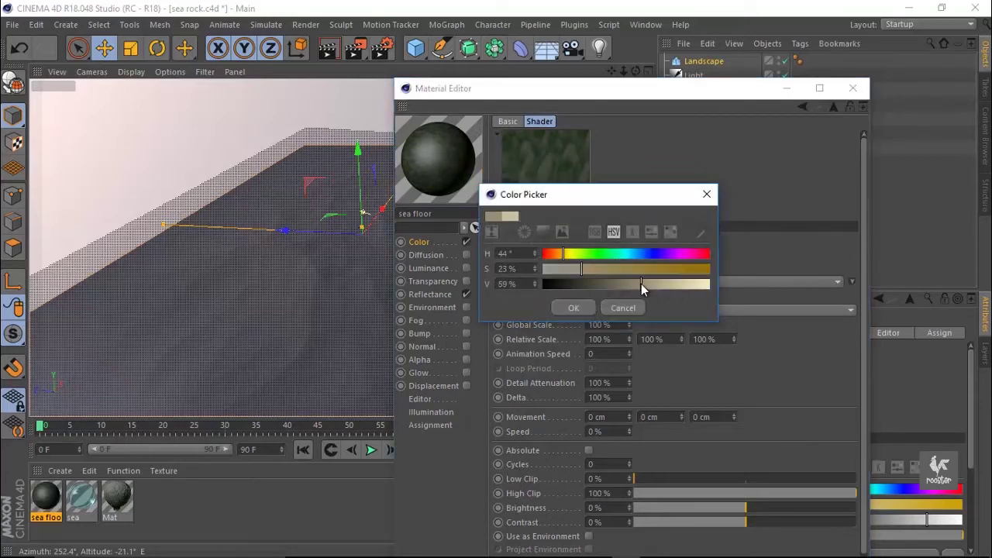
{"action": "left_click", "coordinate": [570, 268]}
{"action": "left_click", "coordinate": [647, 283]}
{"action": "left_click", "coordinate": [582, 311]}
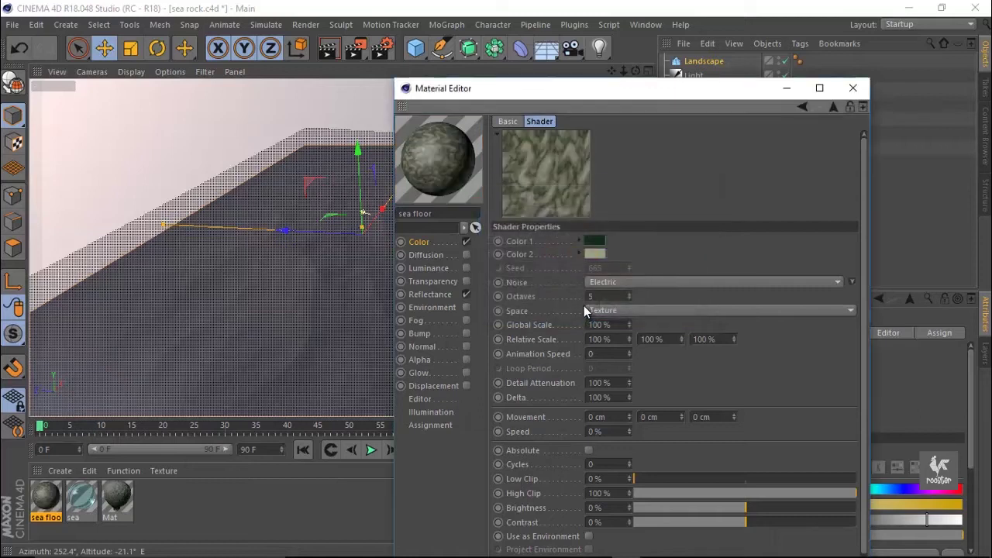
{"action": "left_click", "coordinate": [787, 88]}
Step: Raise the Landscape higher and apply the sea floor material to it
{"action": "left_click_drag", "start_coordinate": [358, 112], "coordinate": [356, 104]}
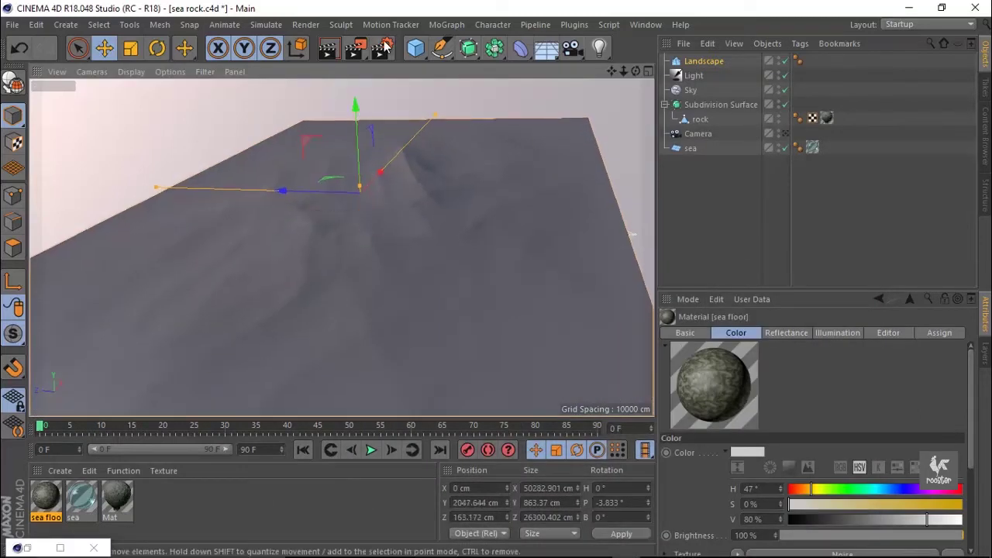
{"action": "left_click", "coordinate": [355, 48]}
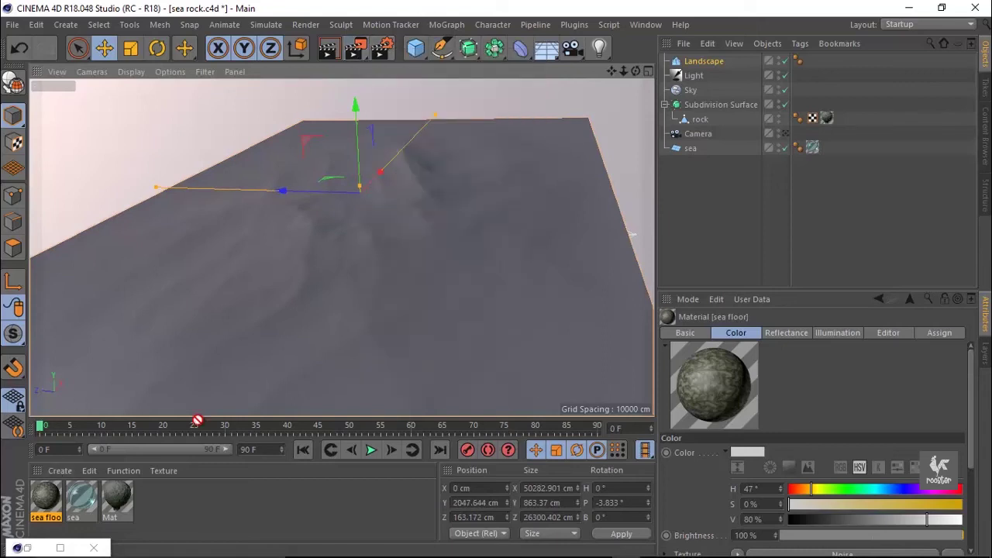
{"action": "left_click_drag", "start_coordinate": [46, 500], "coordinate": [701, 61]}
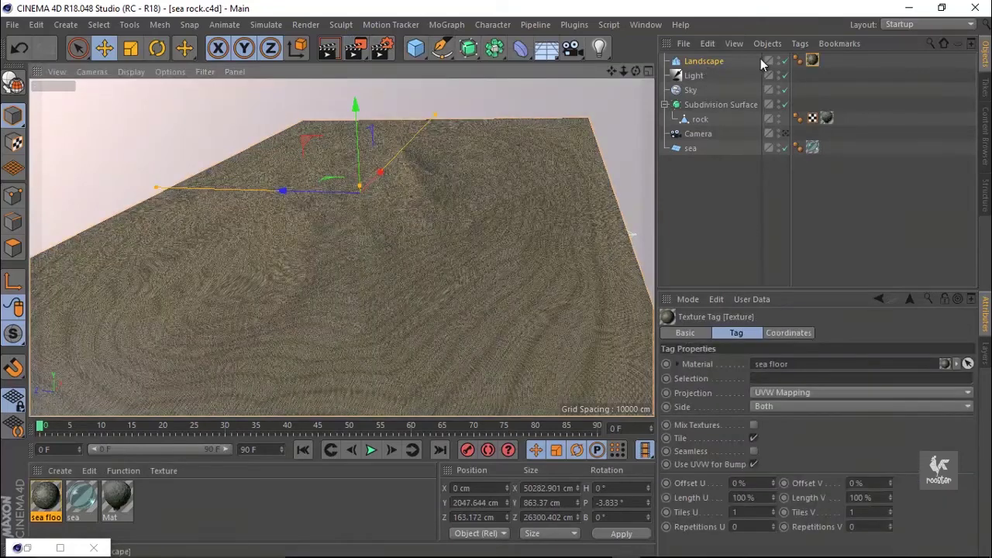
{"action": "left_click", "coordinate": [707, 62]}
Step: Set the sea floor noise Global Scale to 8000% and render the view to preview it
{"action": "double_click", "coordinate": [46, 496]}
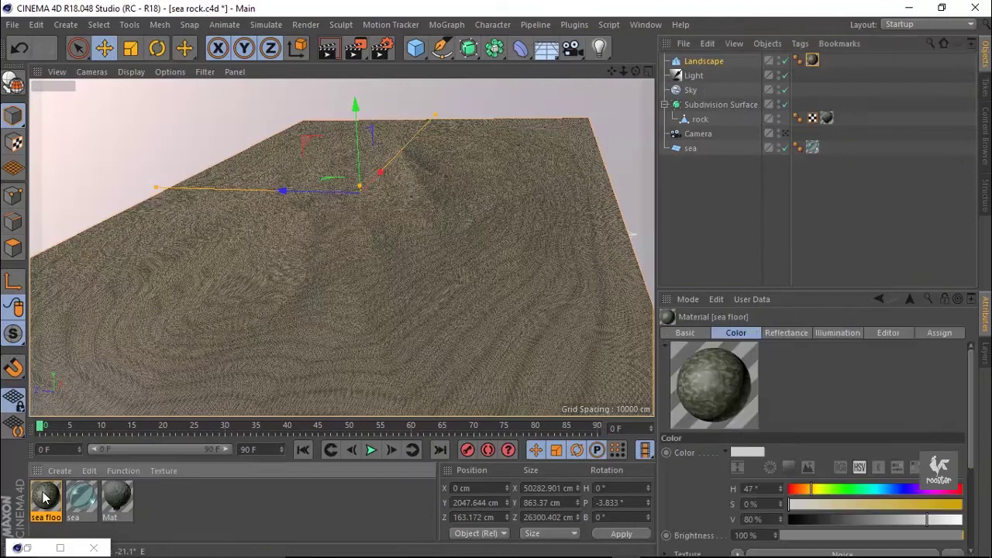
{"action": "double_click", "coordinate": [610, 324]}
{"action": "type", "text": "1000"}
{"action": "key", "text": "Return"}
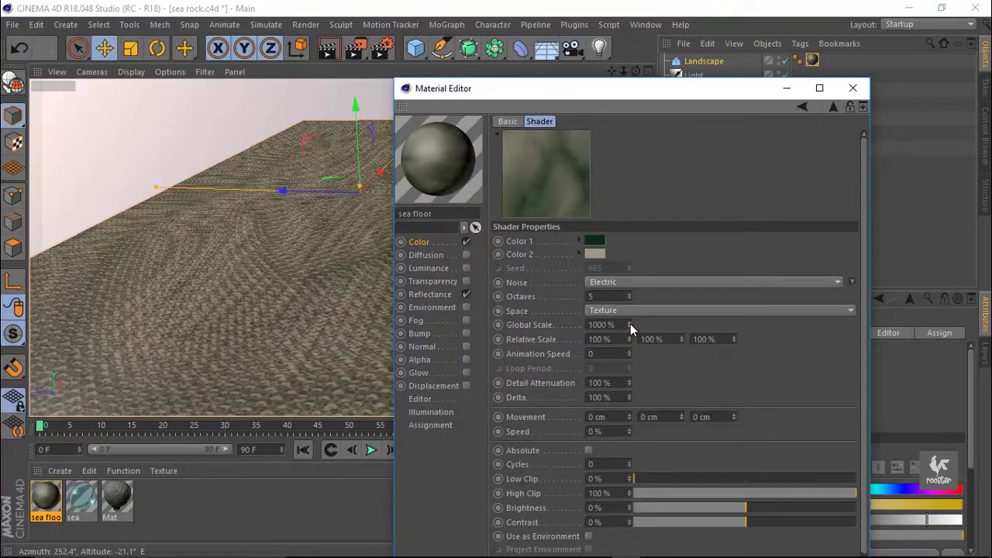
{"action": "double_click", "coordinate": [609, 324]}
{"action": "type", "text": "50000"}
{"action": "key", "text": "BackSpace"}
{"action": "key", "text": "Return"}
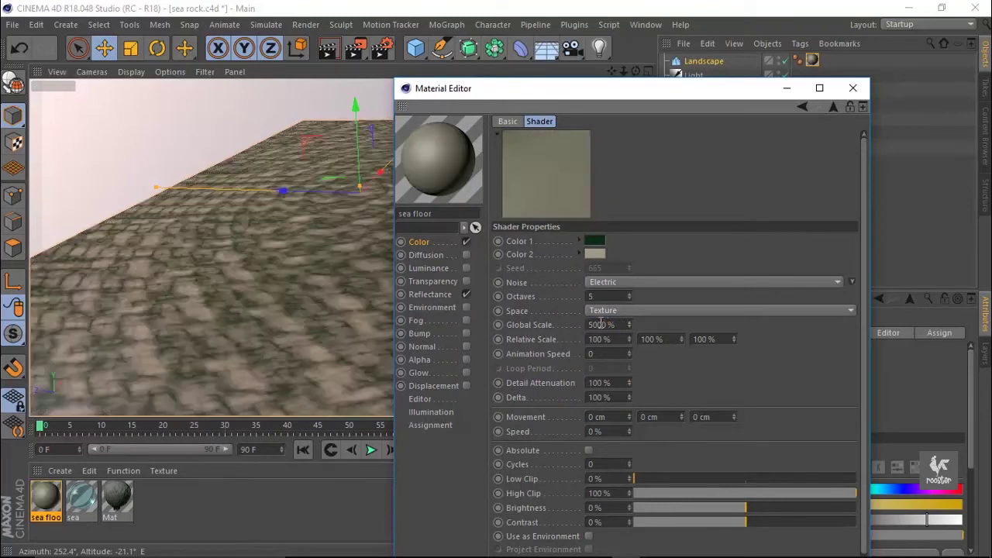
{"action": "type", "text": "8000"}
{"action": "key", "text": "Return"}
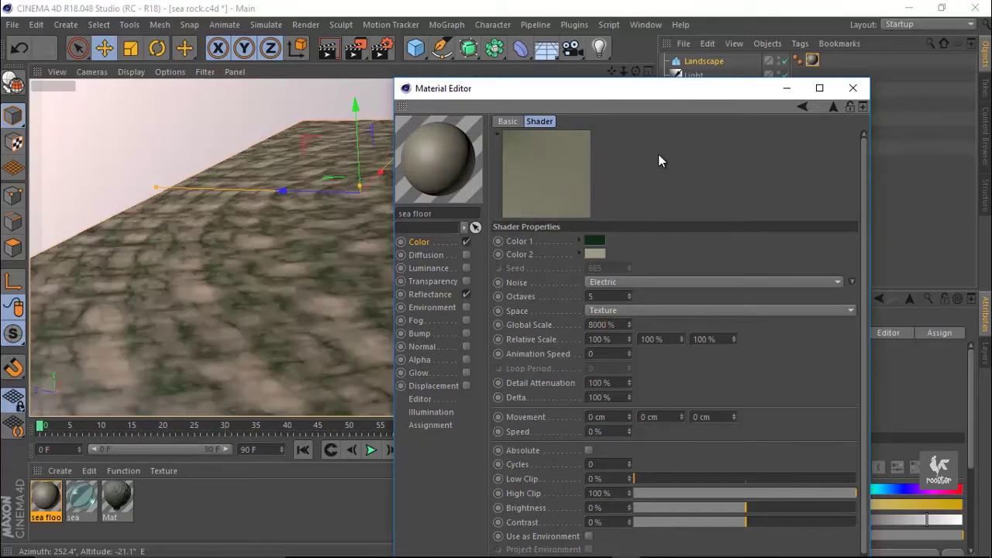
{"action": "left_click", "coordinate": [787, 88]}
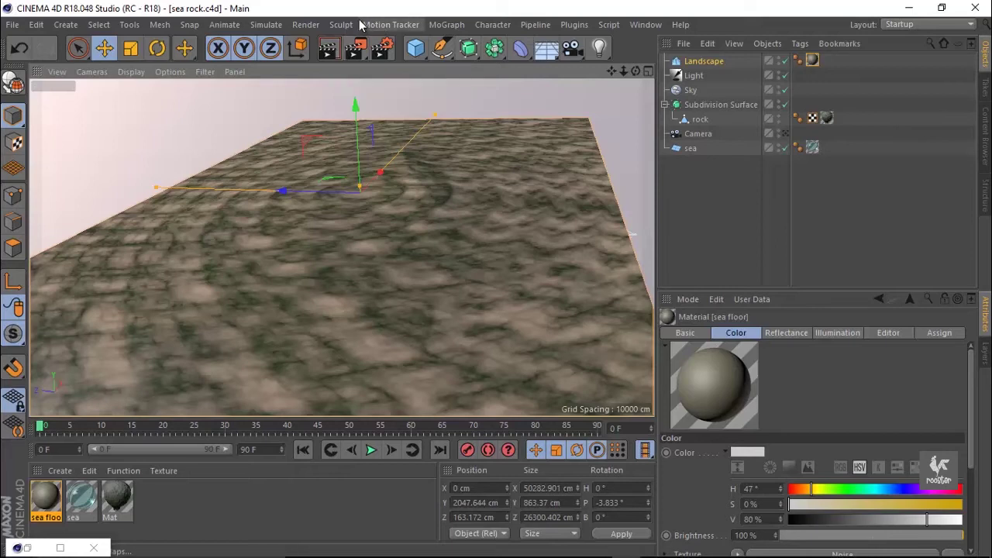
{"action": "key", "text": "ctrl+r"}
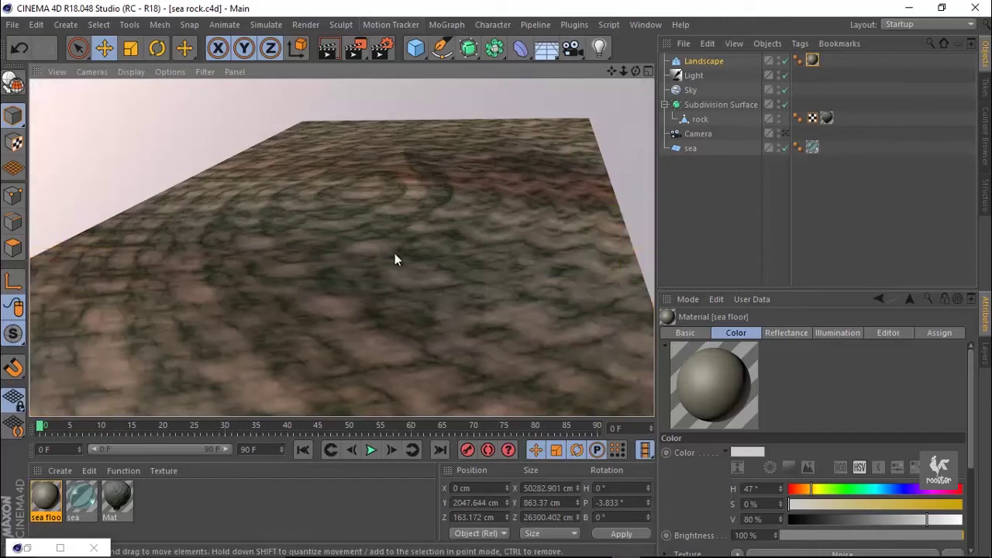
Step: Copy the Color Noise shader into Displacement, enable Sub Polygon Displacement, and render
{"action": "double_click", "coordinate": [44, 502]}
{"action": "left_click", "coordinate": [450, 242]}
{"action": "right_click", "coordinate": [527, 242]}
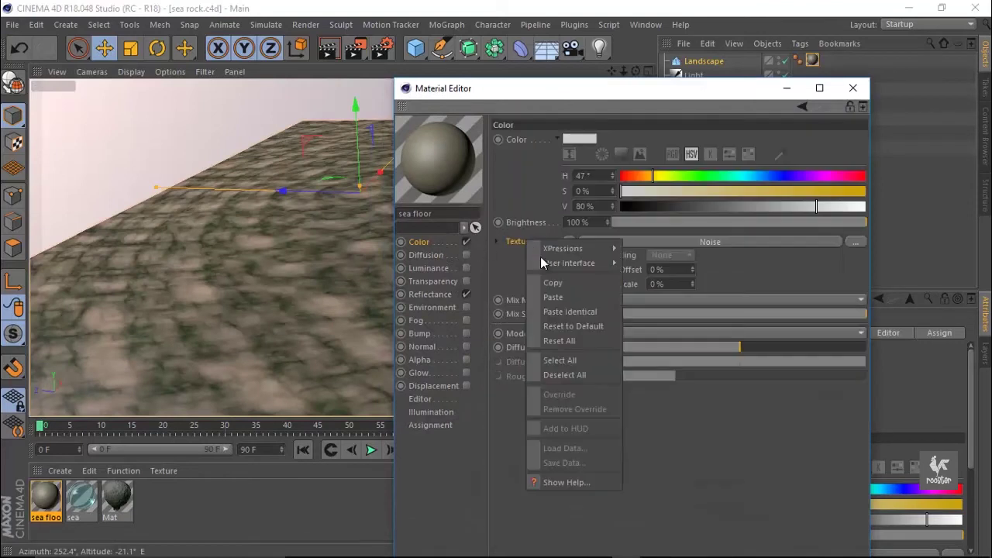
{"action": "left_click", "coordinate": [503, 290]}
{"action": "left_click", "coordinate": [466, 386]}
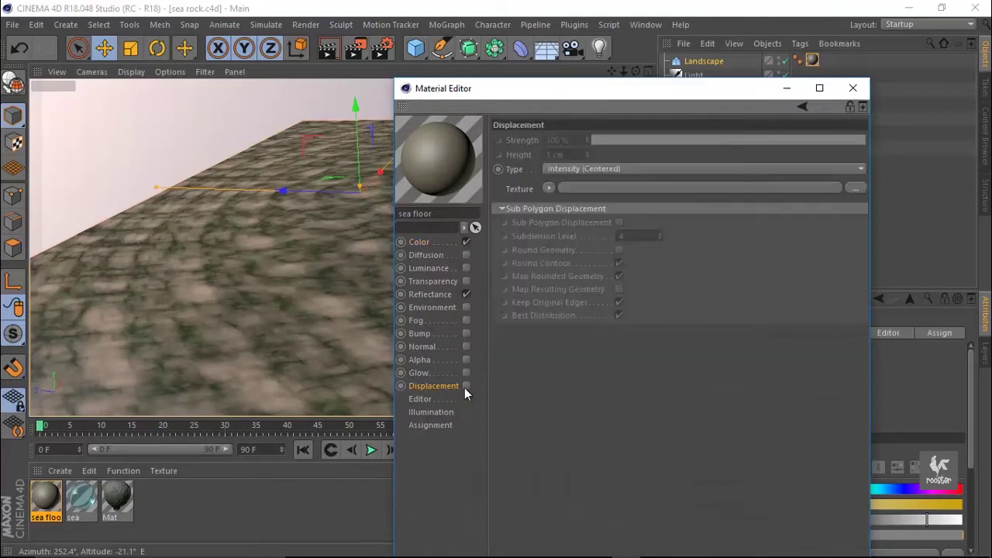
{"action": "right_click", "coordinate": [527, 193]}
{"action": "left_click", "coordinate": [547, 249]}
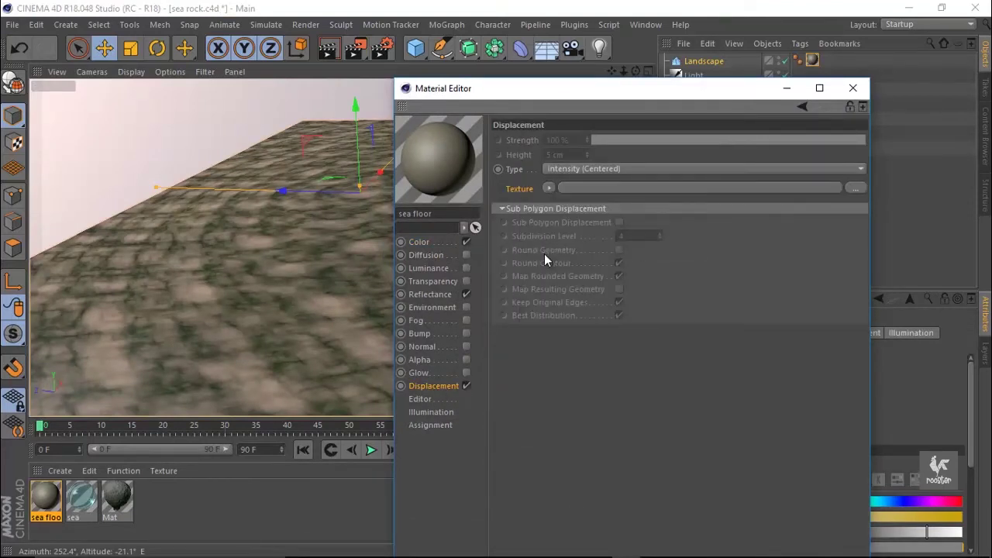
{"action": "left_click", "coordinate": [624, 268]}
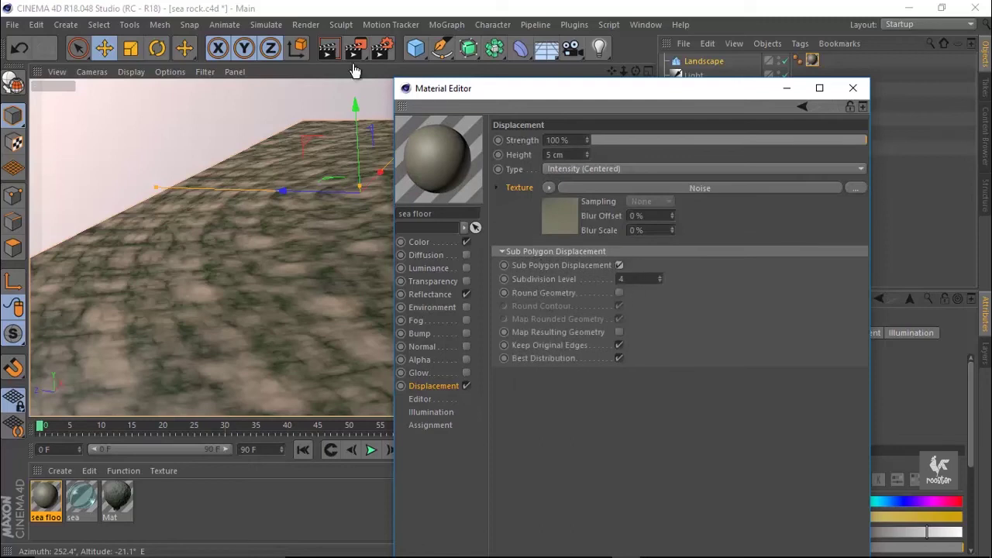
{"action": "left_click", "coordinate": [329, 54]}
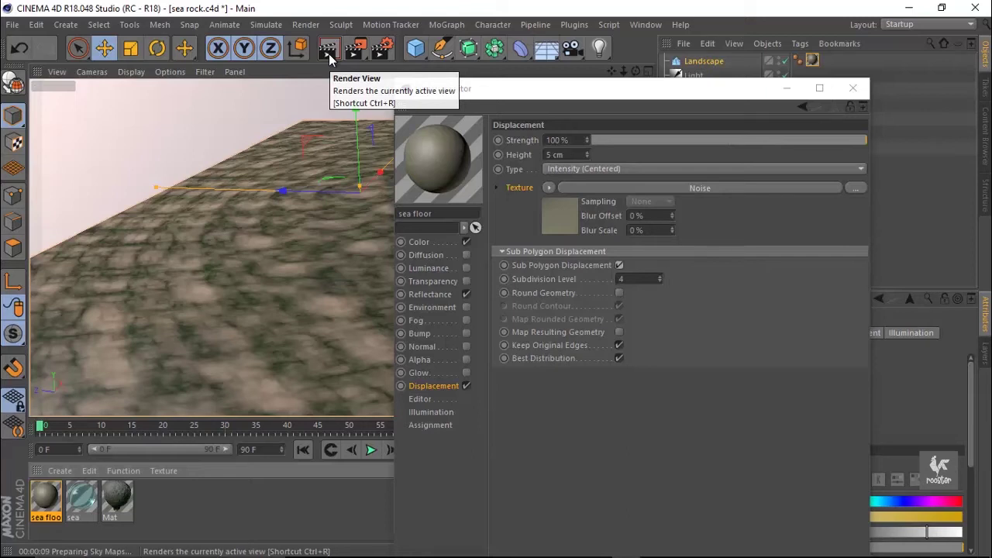
Step: Set the sea floor displacement height to 100 cm
{"action": "left_click_drag", "start_coordinate": [546, 91], "coordinate": [690, 99]}
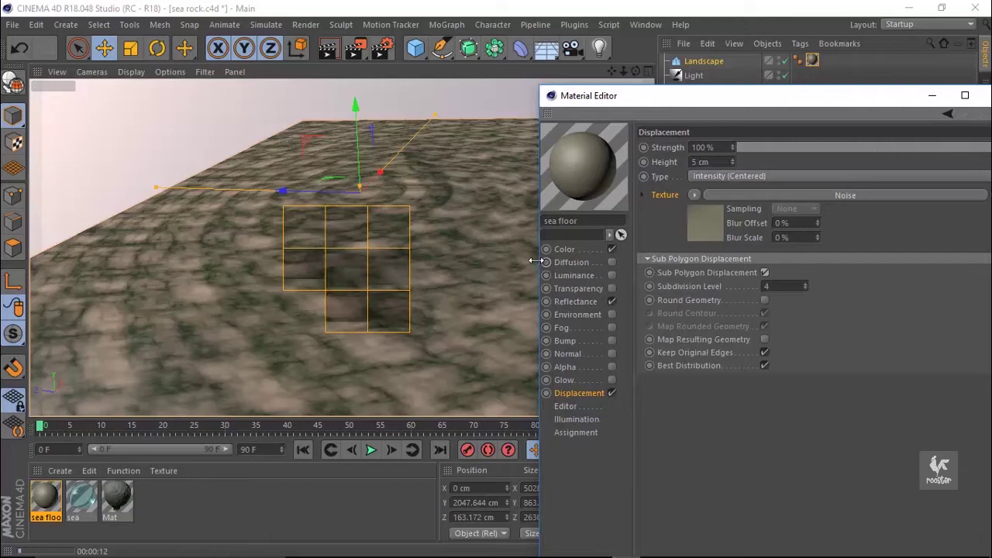
{"action": "left_click", "coordinate": [700, 162]}
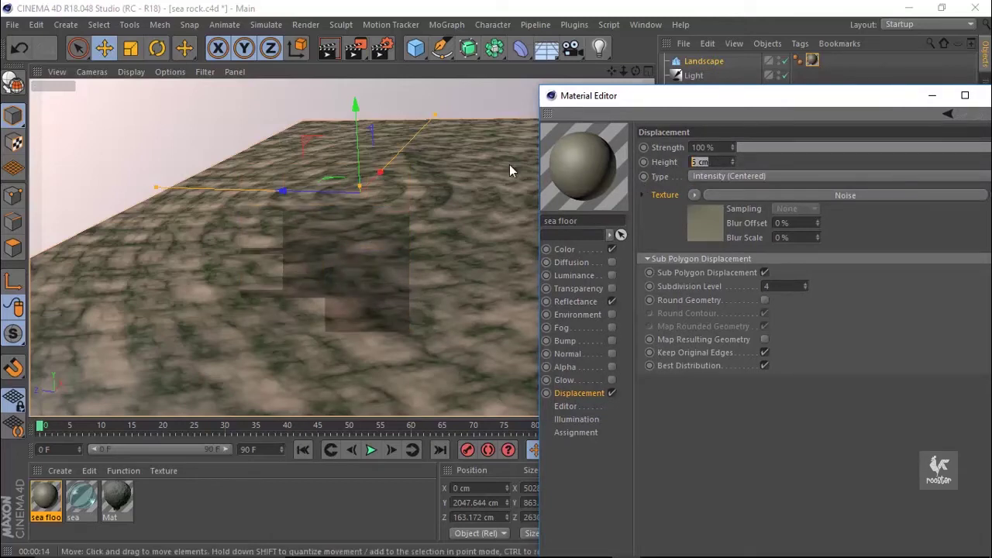
{"action": "mouse_move", "coordinate": [374, 218]}
{"action": "left_mouse_down", "text": "alt"}
{"action": "mouse_move", "coordinate": [359, 265]}
{"action": "mouse_move", "coordinate": [469, 282]}
{"action": "mouse_move", "coordinate": [416, 236]}
{"action": "mouse_move", "coordinate": [372, 286]}
{"action": "left_mouse_up", "text": "alt"}
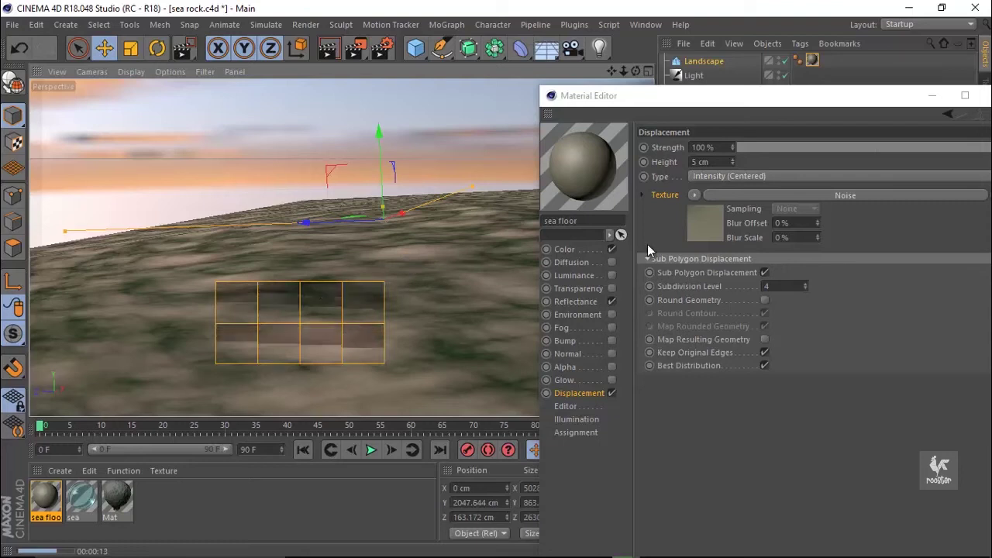
{"action": "left_click", "coordinate": [713, 161]}
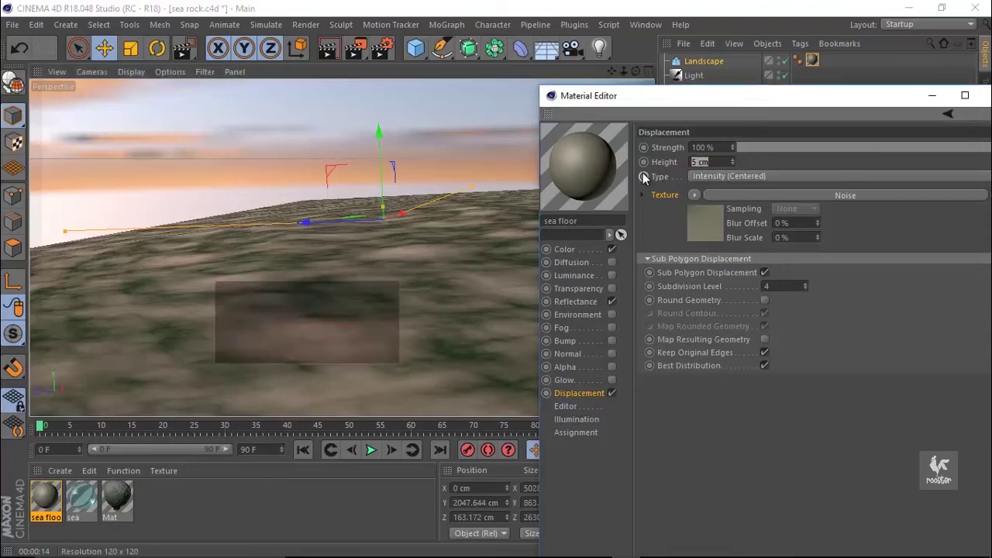
{"action": "type", "text": "100"}
{"action": "key", "text": "Return"}
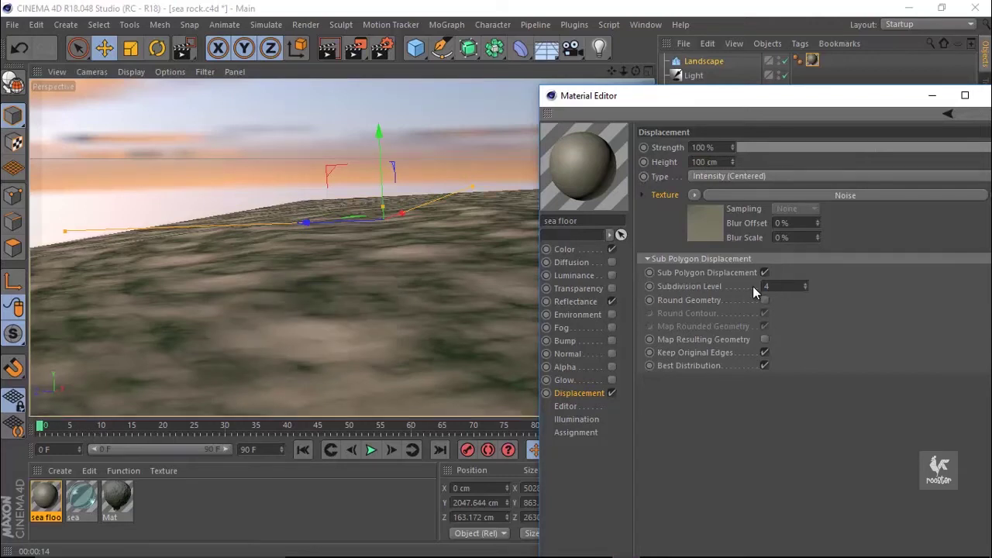
Step: Turn off the sea floor material's reflectance and render a region preview of the terrain
{"action": "left_click", "coordinate": [133, 72]}
{"action": "left_click", "coordinate": [155, 100]}
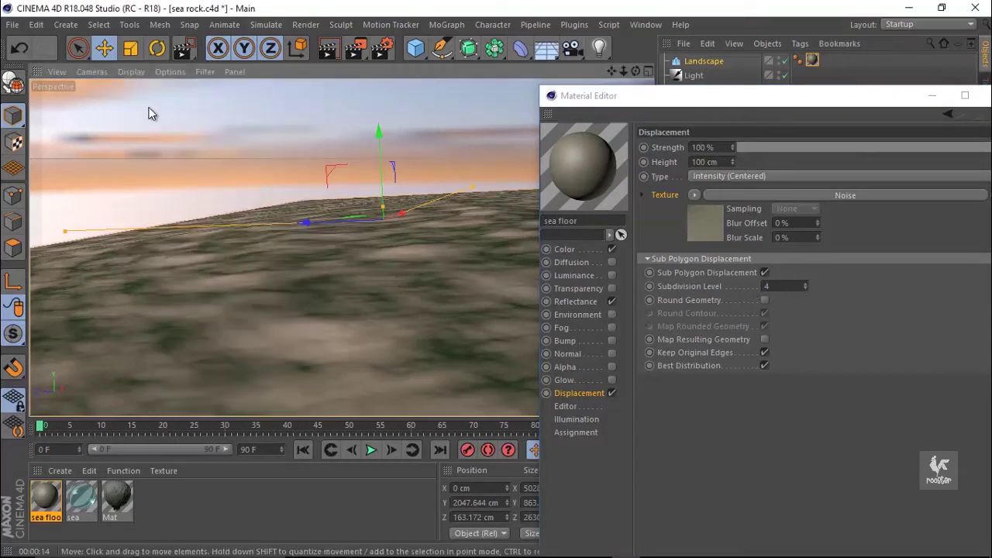
{"action": "left_click", "coordinate": [133, 71]}
{"action": "left_click", "coordinate": [151, 98]}
{"action": "left_click", "coordinate": [351, 58]}
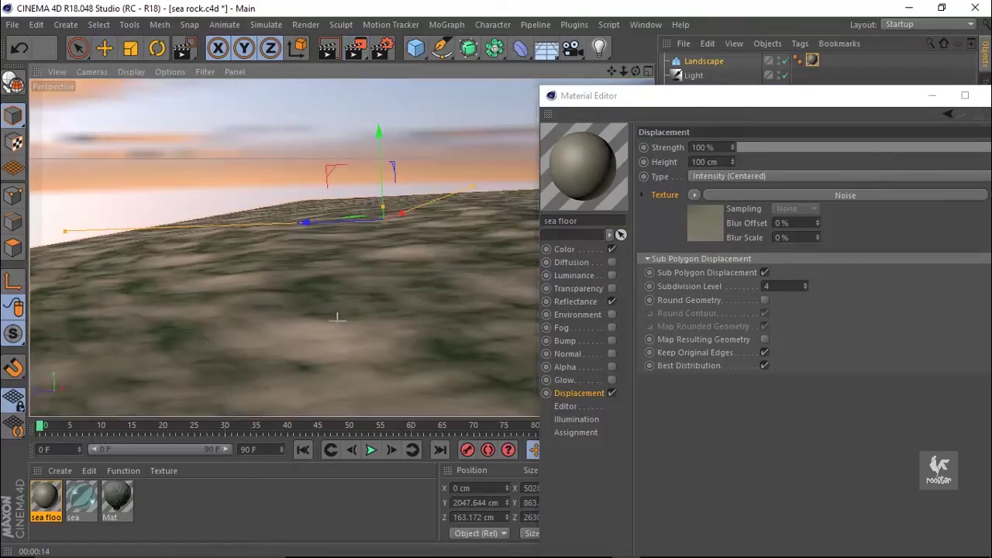
{"action": "left_click", "coordinate": [587, 302]}
{"action": "left_click", "coordinate": [612, 302]}
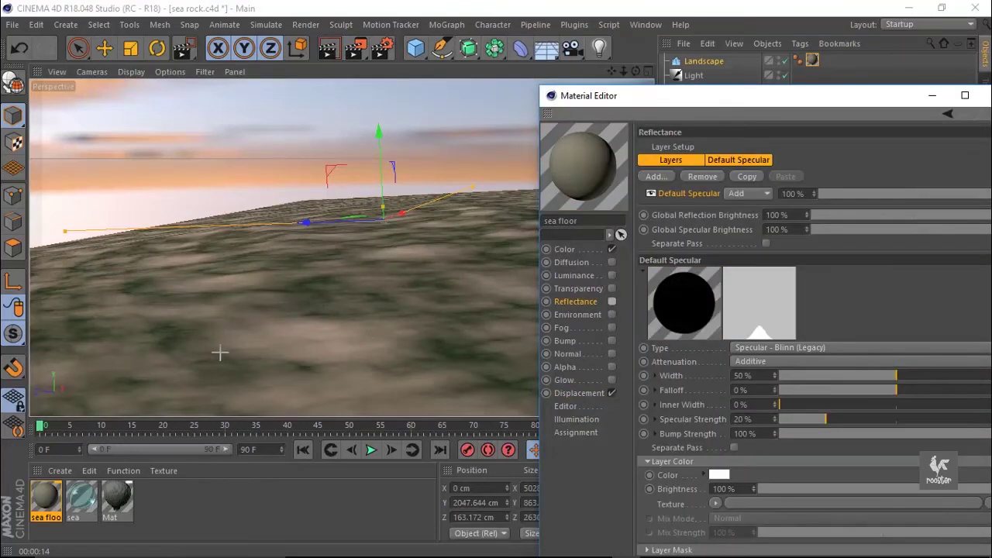
{"action": "left_click_drag", "start_coordinate": [280, 293], "coordinate": [462, 398]}
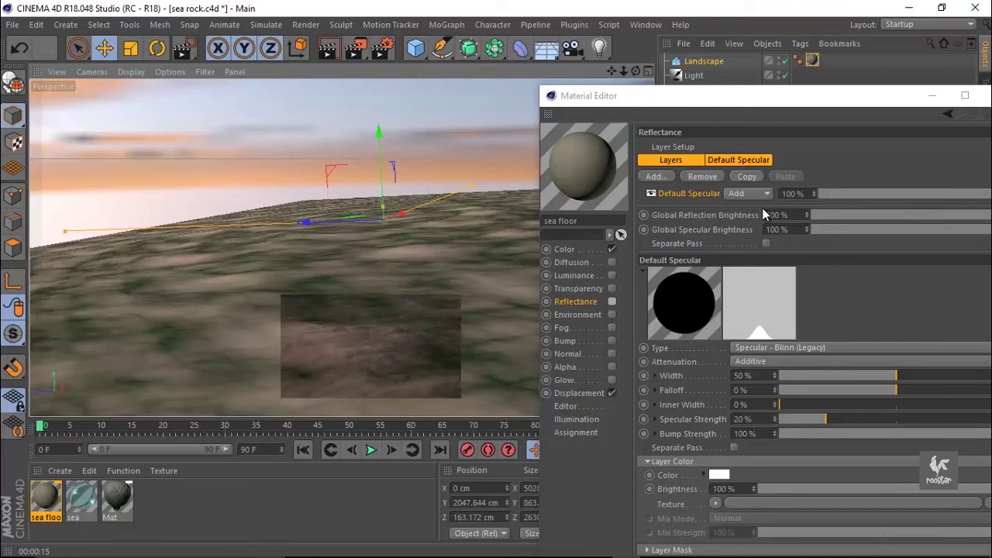
Step: Raise the displacement height to 230 cm and save the scene
{"action": "left_click", "coordinate": [581, 393]}
{"action": "left_click_drag", "start_coordinate": [726, 163], "coordinate": [684, 163]}
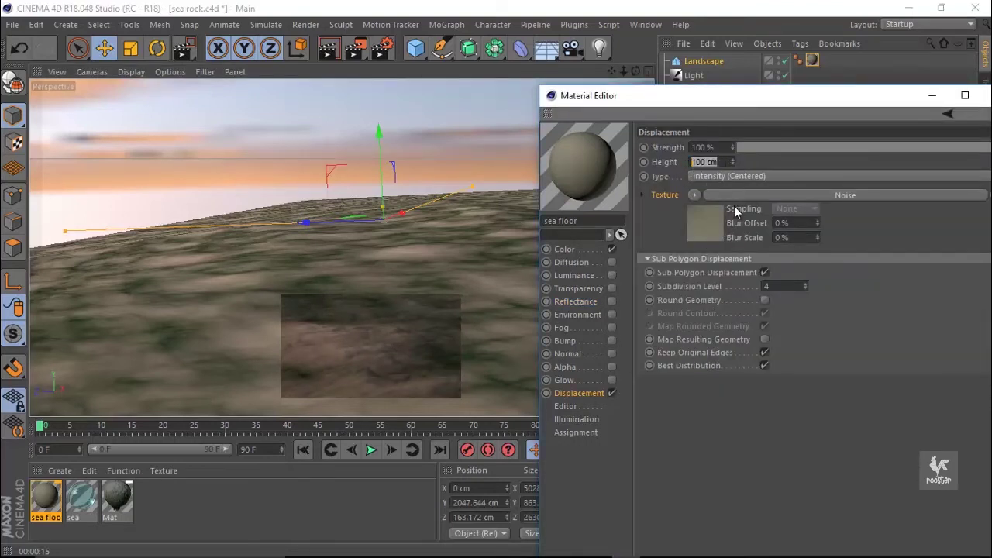
{"action": "type", "text": "230"}
{"action": "key", "text": "Return"}
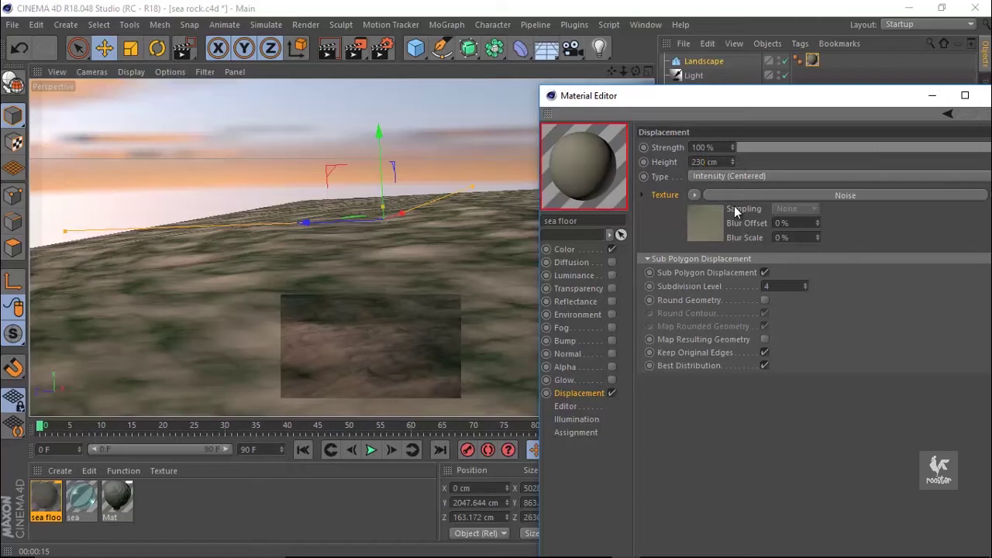
{"action": "left_click", "coordinate": [482, 64]}
{"action": "key", "text": "ctrl+s"}
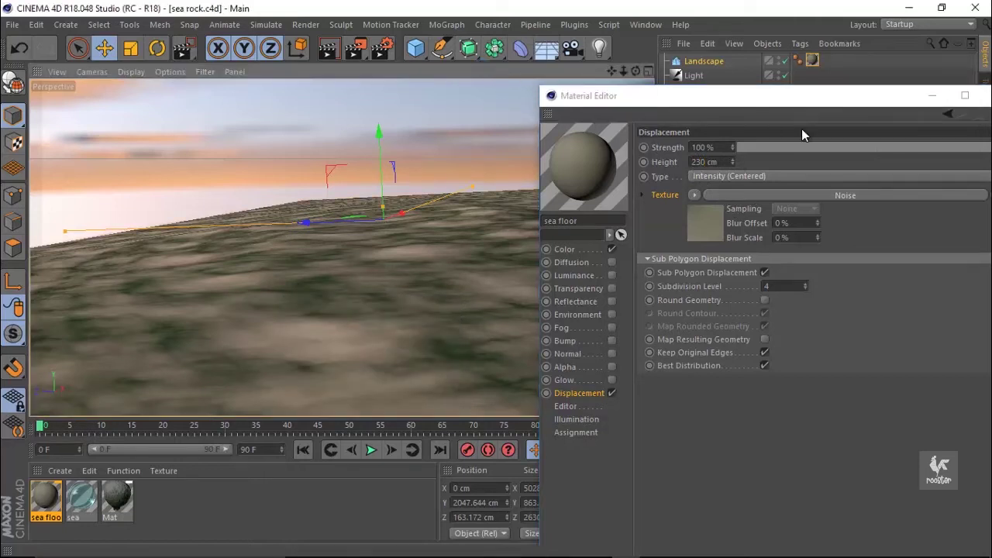
Step: Lower the Landscape to about Y −652 cm and save the scene
{"action": "left_click", "coordinate": [844, 98]}
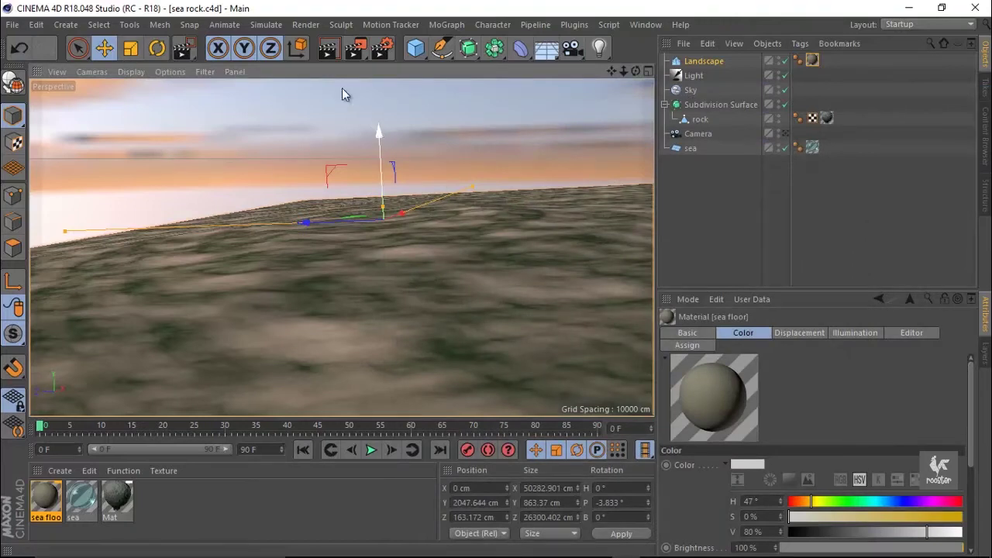
{"action": "left_click_drag", "start_coordinate": [389, 146], "coordinate": [407, 235]}
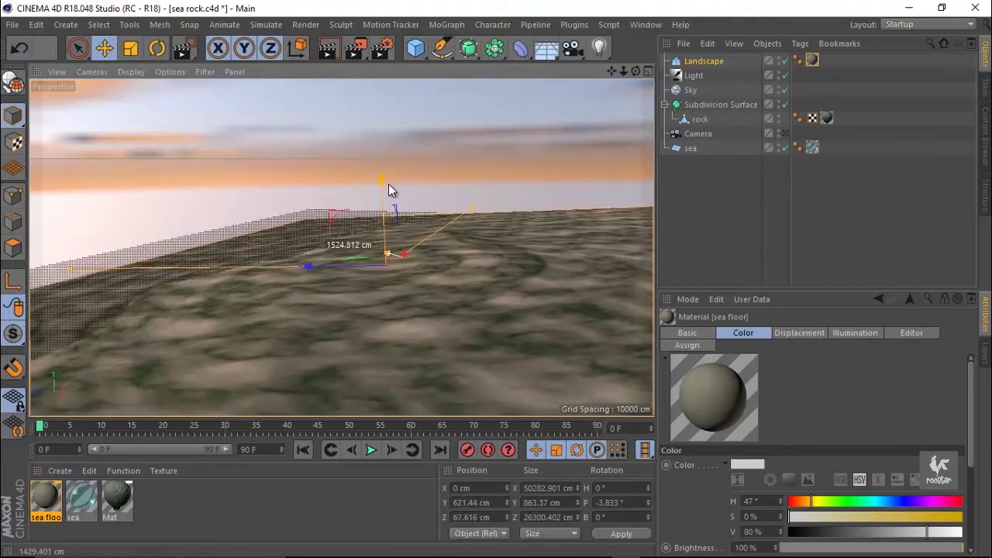
{"action": "key", "text": "ctrl+z"}
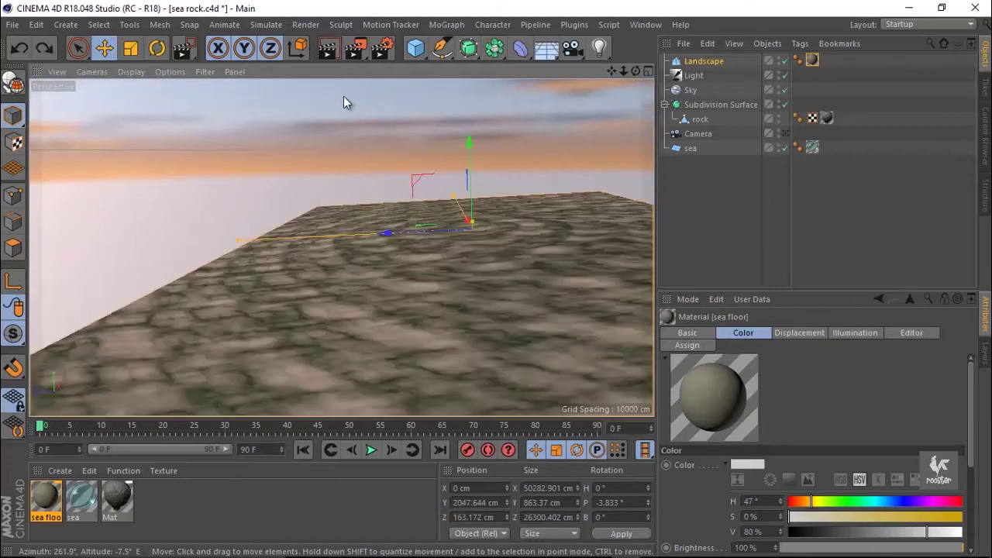
{"action": "left_click_drag", "start_coordinate": [473, 179], "coordinate": [472, 192]}
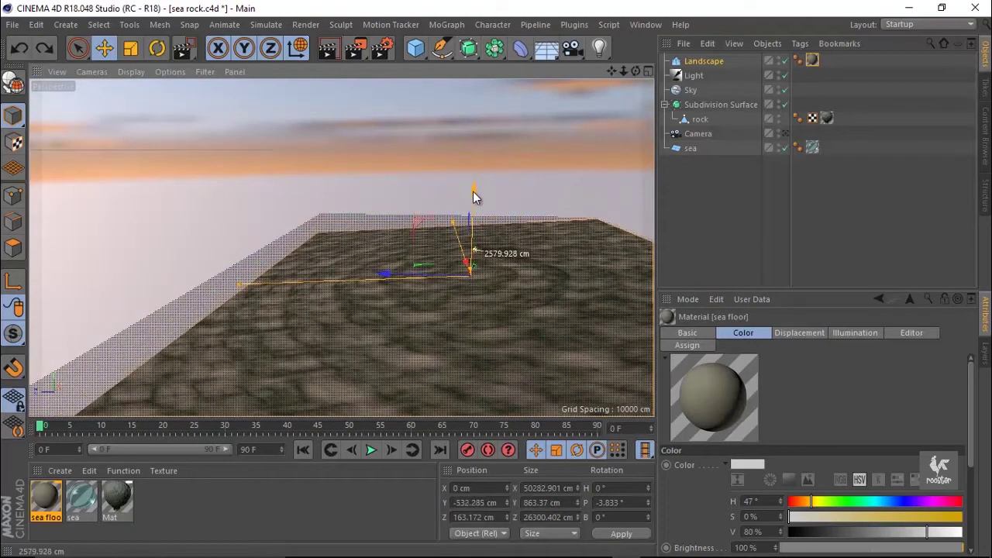
{"action": "key", "text": "ctrl+s"}
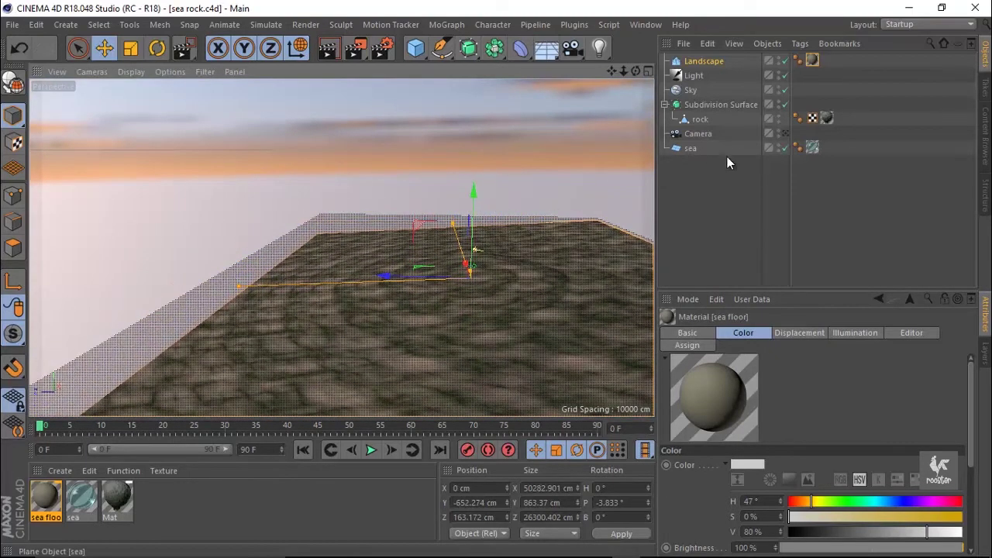
Step: Look through the scene camera and render a narrow preview region
{"action": "left_click", "coordinate": [785, 134]}
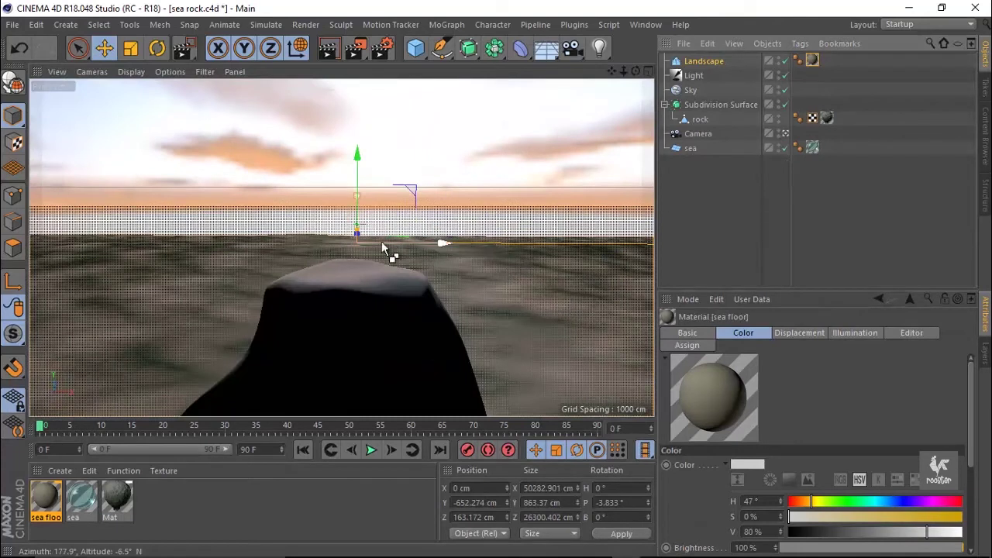
{"action": "left_click", "coordinate": [357, 50]}
{"action": "left_click", "coordinate": [388, 72]}
{"action": "left_click_drag", "start_coordinate": [472, 200], "coordinate": [522, 435]}
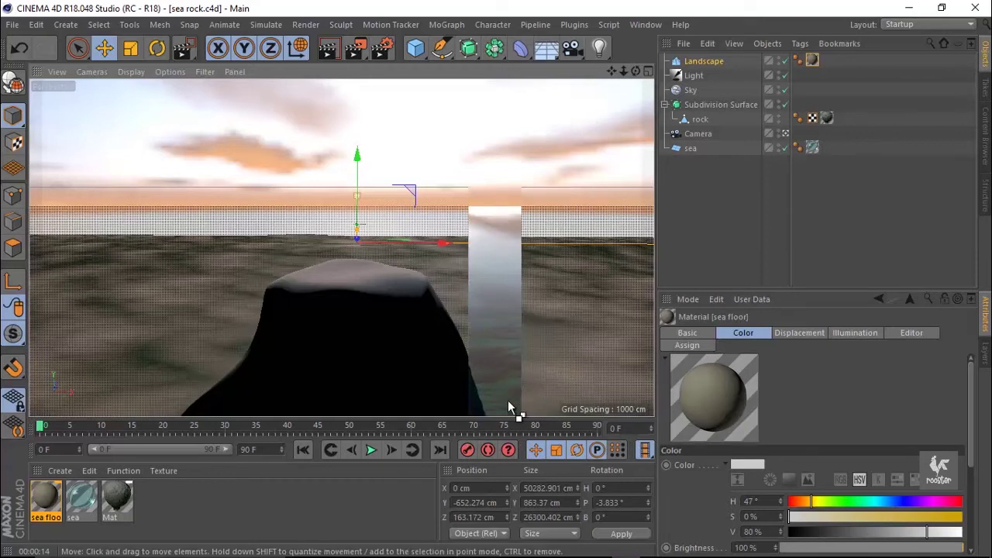
Step: Give the sea transparency a darker green-teal absorption colour and 130 cm absorption distance
{"action": "double_click", "coordinate": [81, 497]}
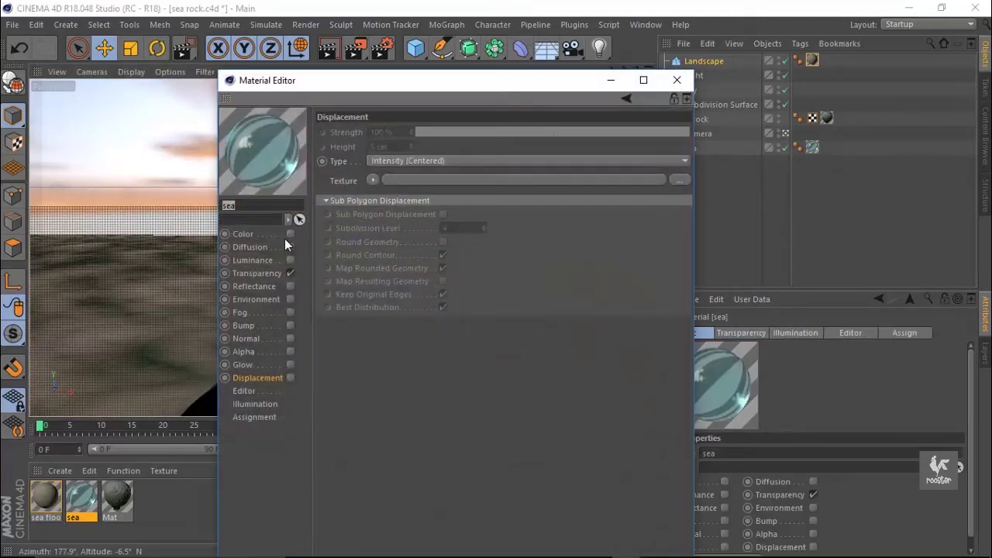
{"action": "left_click", "coordinate": [273, 273]}
{"action": "left_click", "coordinate": [432, 364]}
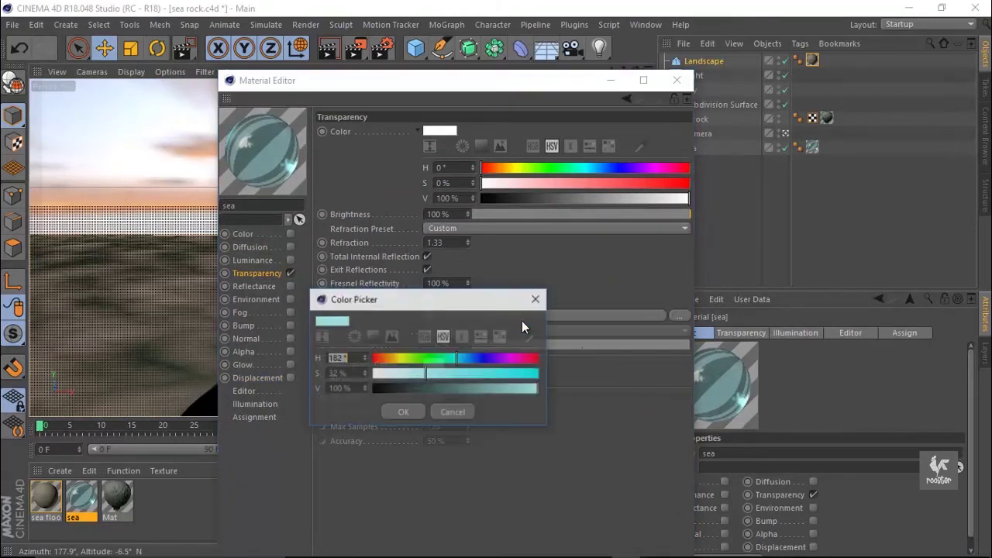
{"action": "left_click_drag", "start_coordinate": [455, 359], "coordinate": [446, 358]}
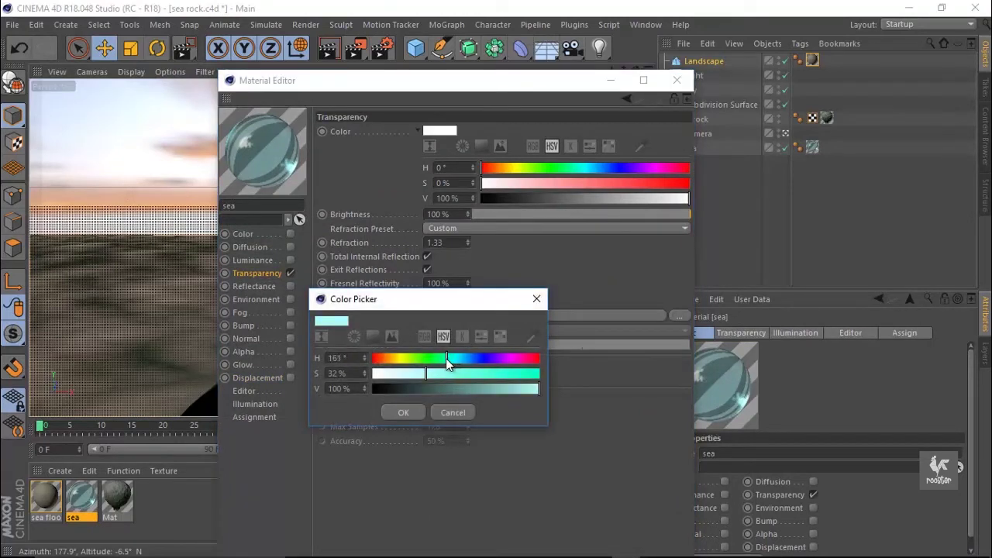
{"action": "left_click_drag", "start_coordinate": [516, 390], "coordinate": [500, 389]}
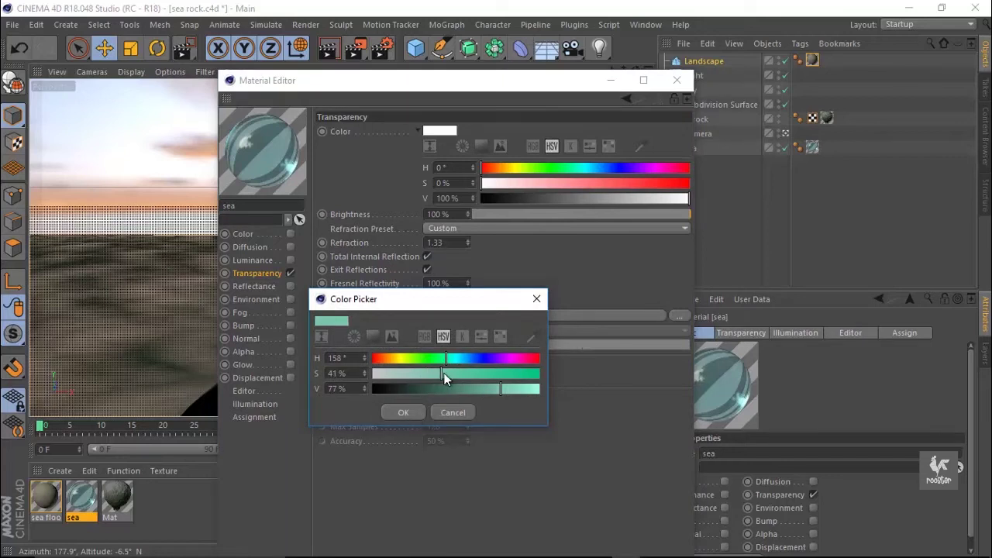
{"action": "left_click", "coordinate": [415, 412]}
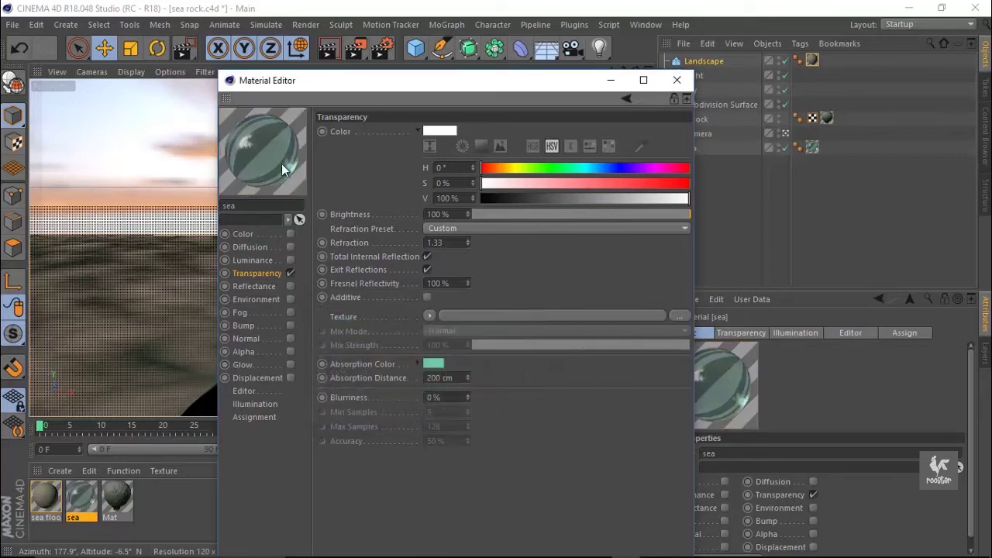
{"action": "left_click", "coordinate": [460, 378]}
{"action": "type", "text": "1"}
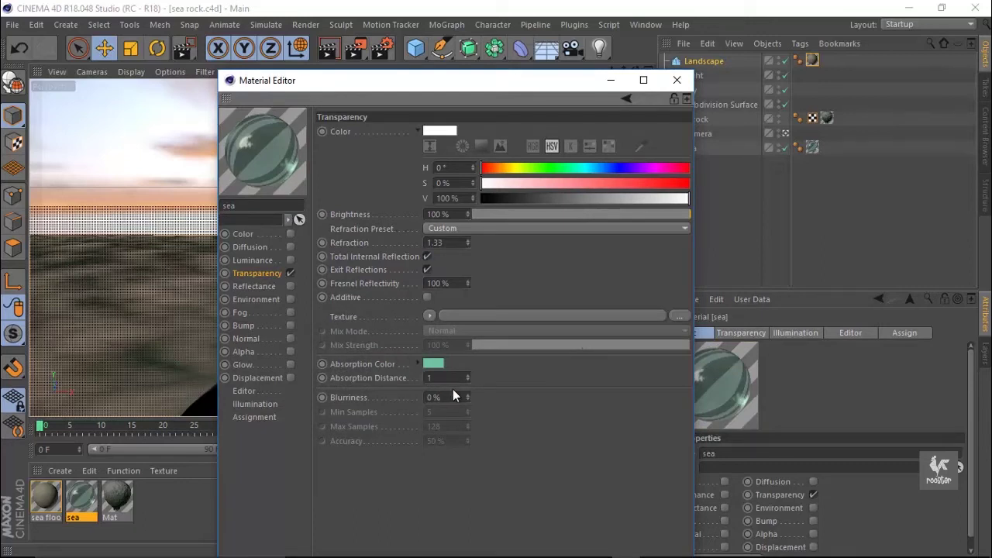
{"action": "type", "text": "30"}
{"action": "key", "text": "Return"}
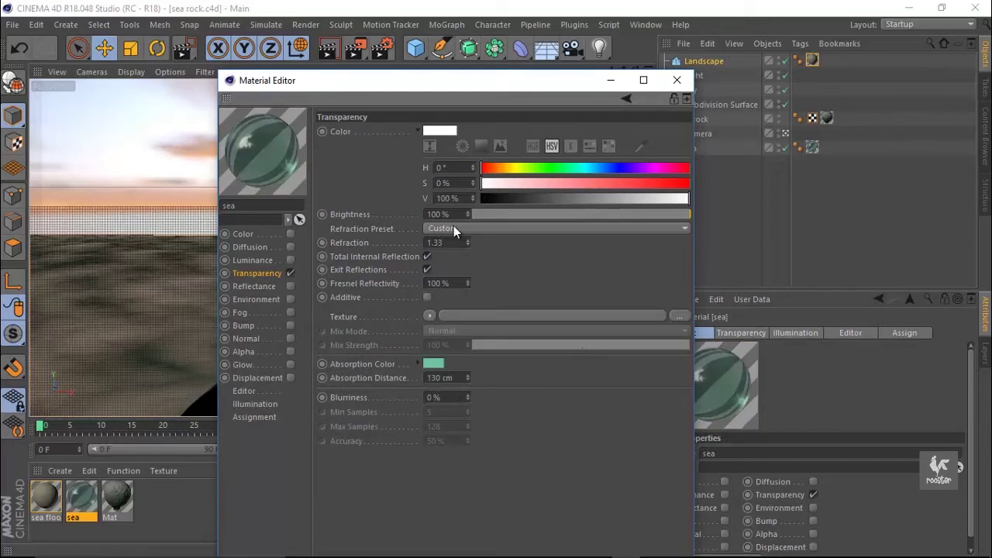
{"action": "left_click", "coordinate": [258, 288]}
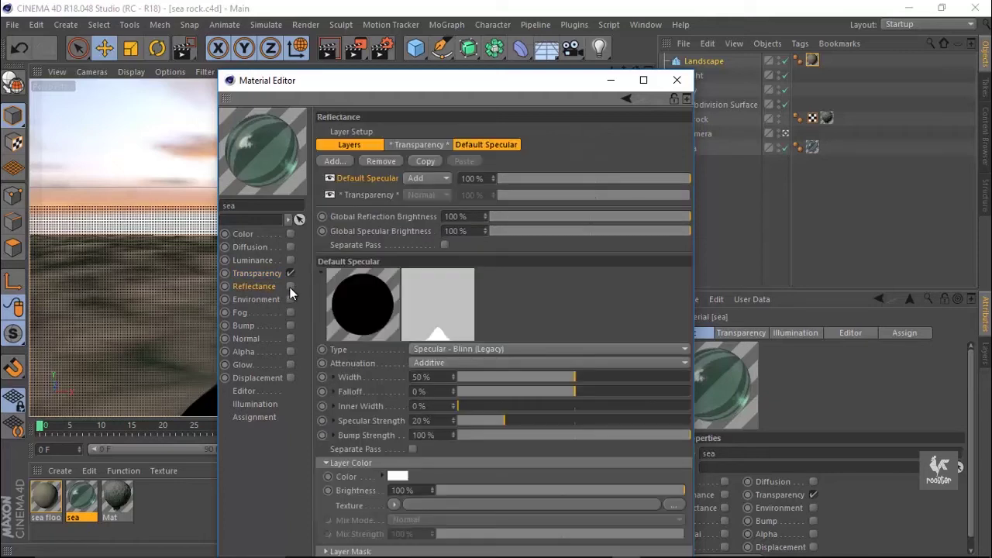
Step: Re-enable reflectance with 30% specular strength and 33% width, and add a Beckmann layer
{"action": "left_click", "coordinate": [290, 286]}
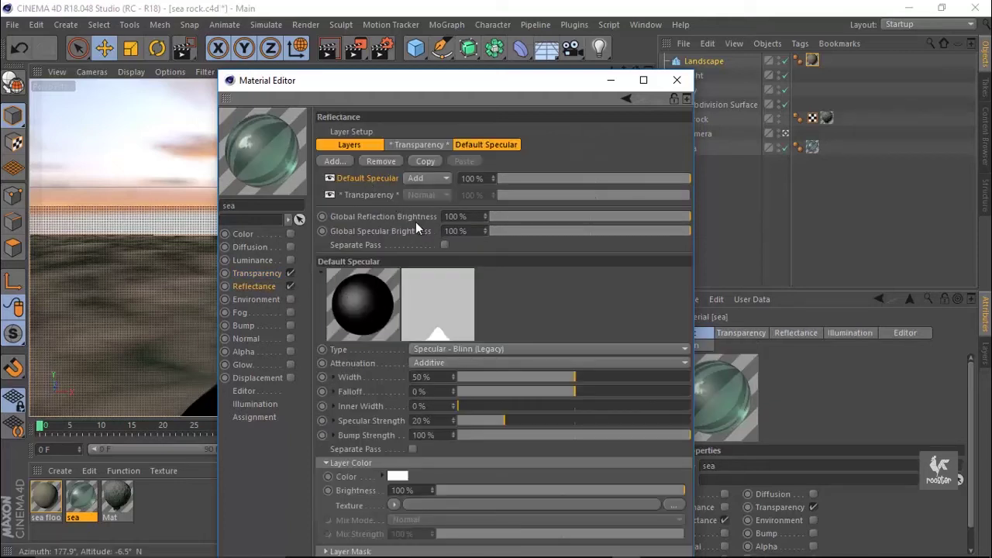
{"action": "left_click_drag", "start_coordinate": [496, 421], "coordinate": [528, 421]}
{"action": "left_click_drag", "start_coordinate": [539, 377], "coordinate": [564, 391]}
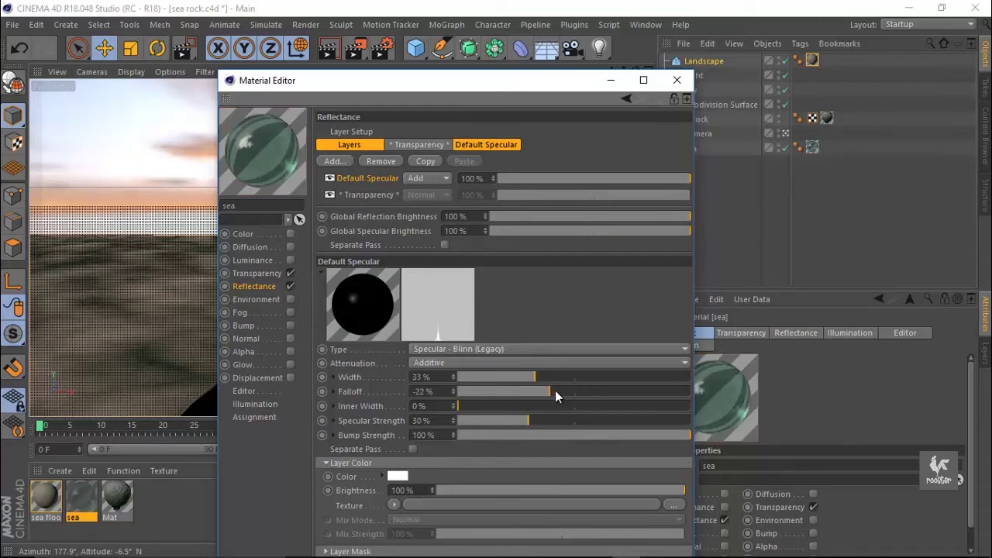
{"action": "left_click", "coordinate": [333, 162]}
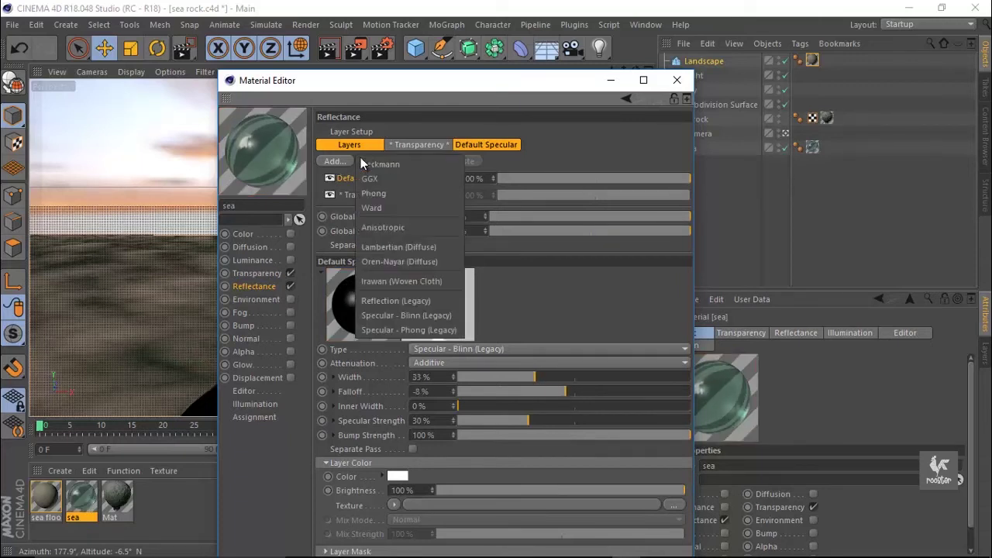
{"action": "left_click", "coordinate": [382, 167]}
{"action": "mouse_move", "coordinate": [508, 423]}
{"action": "left_mouse_down"}
{"action": "mouse_move", "coordinate": [477, 424]}
{"action": "mouse_move", "coordinate": [478, 409]}
{"action": "left_mouse_up"}
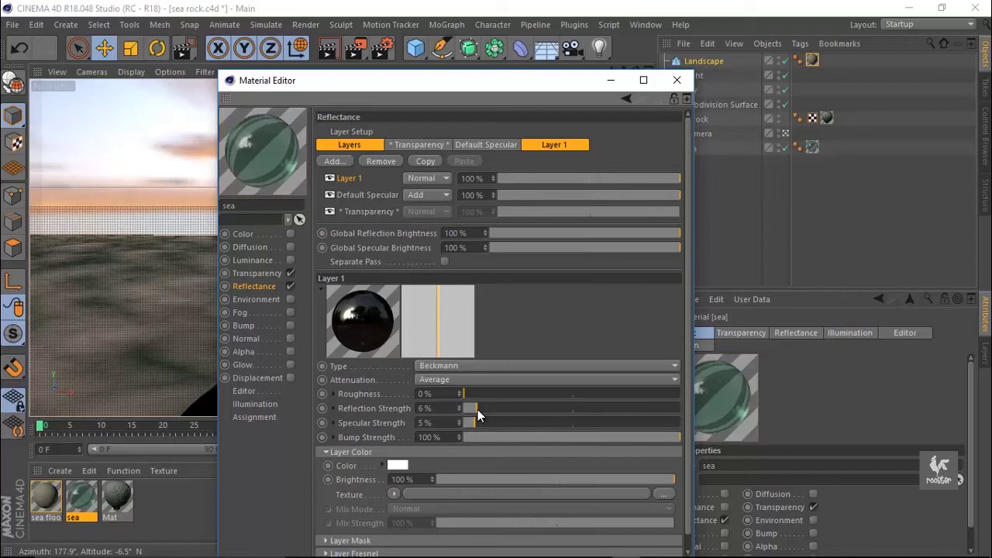
Step: Set the Beckmann layer's Fresnel to Dielectric, raise reflection, and specular strength to 10%
{"action": "scroll", "coordinate": [533, 356], "scroll_direction": "down", "scroll_amount": 1}
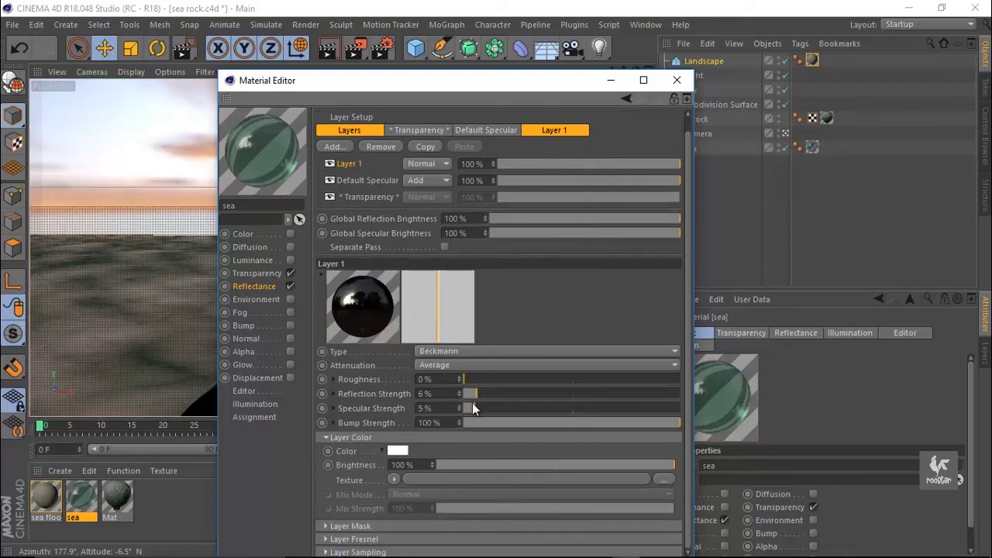
{"action": "left_click", "coordinate": [380, 541]}
{"action": "left_click_drag", "start_coordinate": [533, 80], "coordinate": [536, 21]}
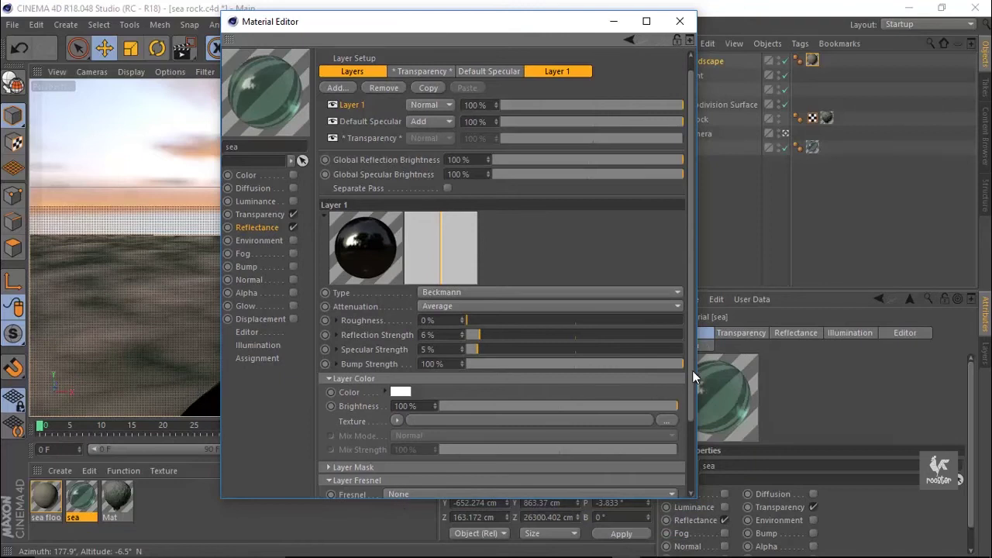
{"action": "scroll", "coordinate": [692, 371], "scroll_direction": "down", "scroll_amount": 5}
{"action": "left_click", "coordinate": [463, 405]}
{"action": "left_click", "coordinate": [451, 425]}
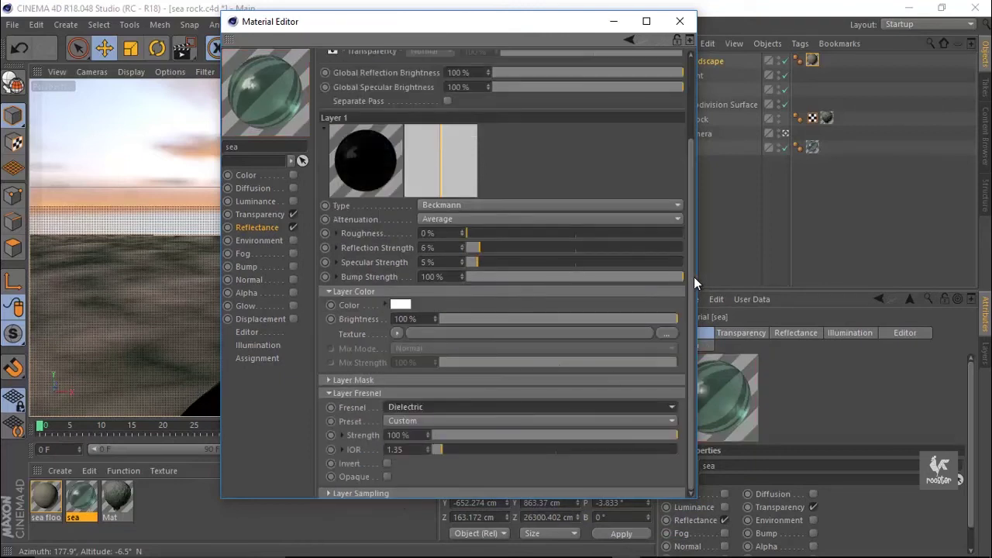
{"action": "left_click_drag", "start_coordinate": [693, 277], "coordinate": [673, 163]}
{"action": "left_click_drag", "start_coordinate": [482, 353], "coordinate": [573, 352]}
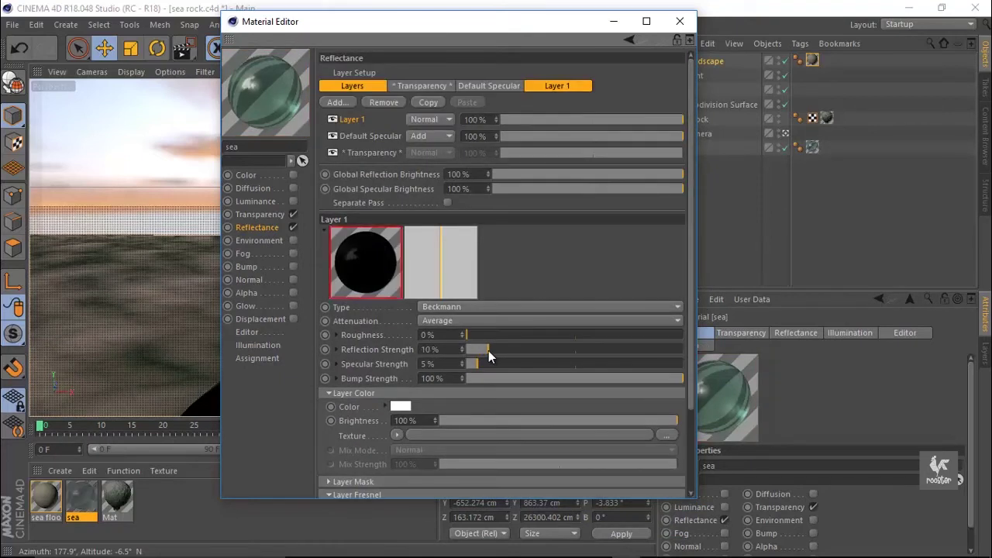
{"action": "left_click", "coordinate": [488, 363]}
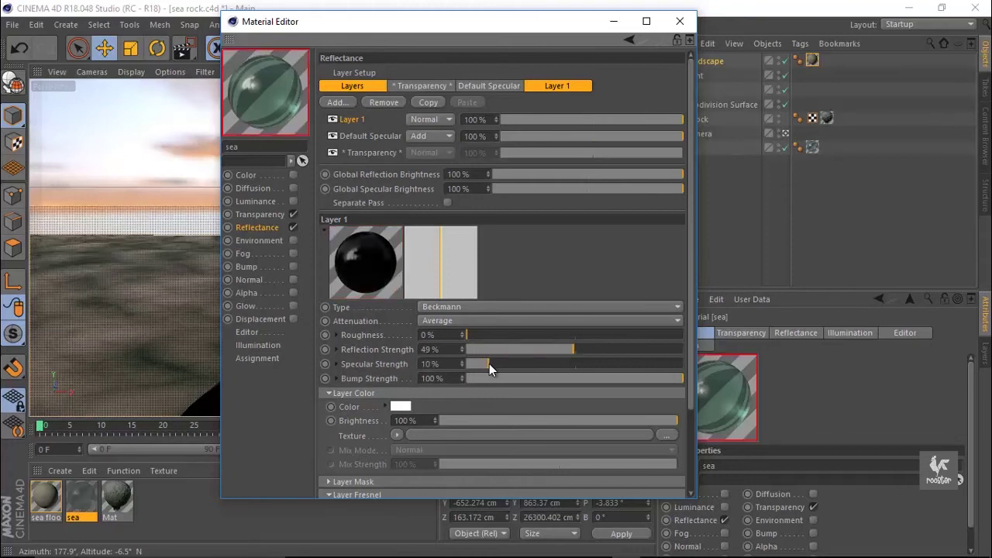
Step: Move the layer below Default Specular, rename it 'reflection', set 76% reflection, 17% specular
{"action": "left_click_drag", "start_coordinate": [361, 148], "coordinate": [362, 138]}
{"action": "double_click", "coordinate": [360, 135]}
{"action": "type", "text": "reflection"}
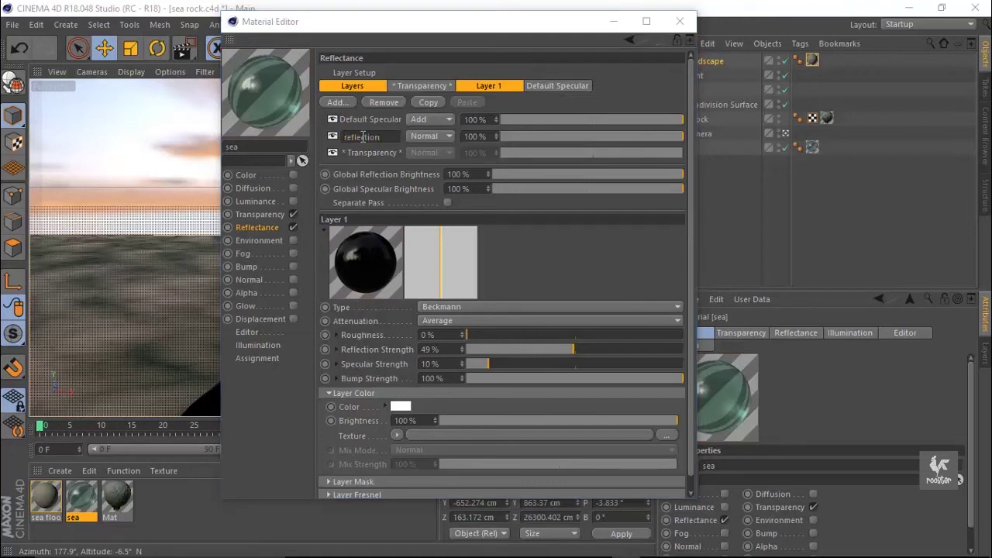
{"action": "key", "text": "Return"}
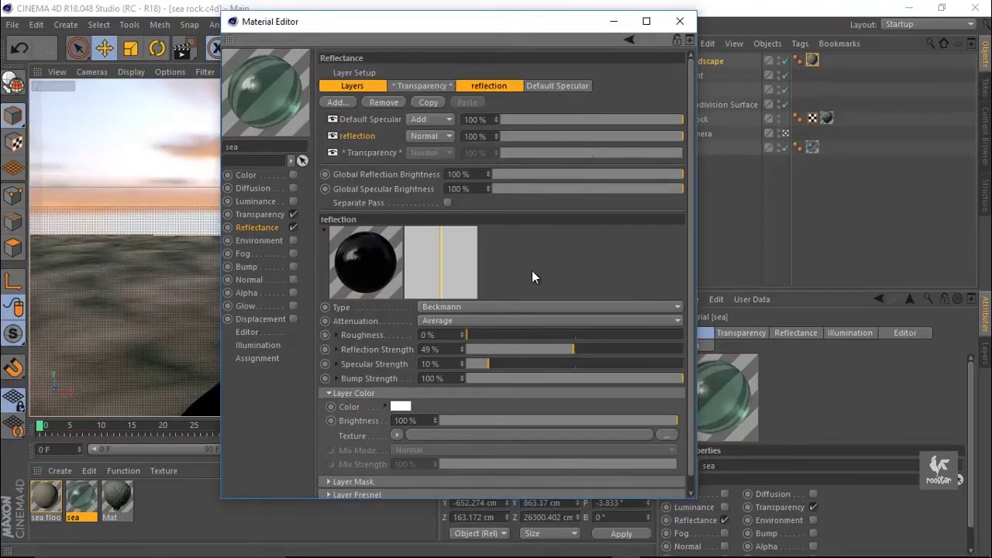
{"action": "left_click", "coordinate": [336, 136]}
{"action": "left_click", "coordinate": [334, 135]}
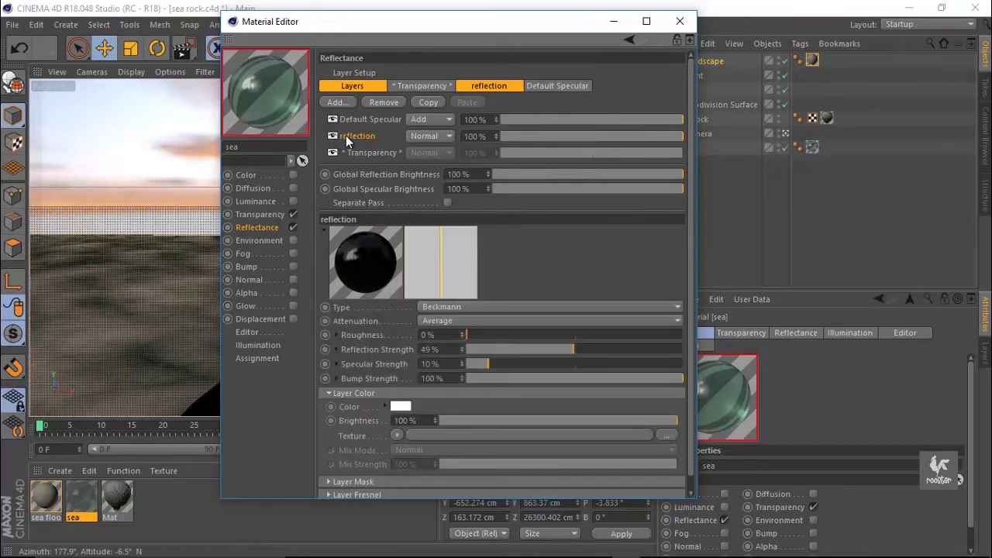
{"action": "left_click_drag", "start_coordinate": [640, 350], "coordinate": [630, 350]}
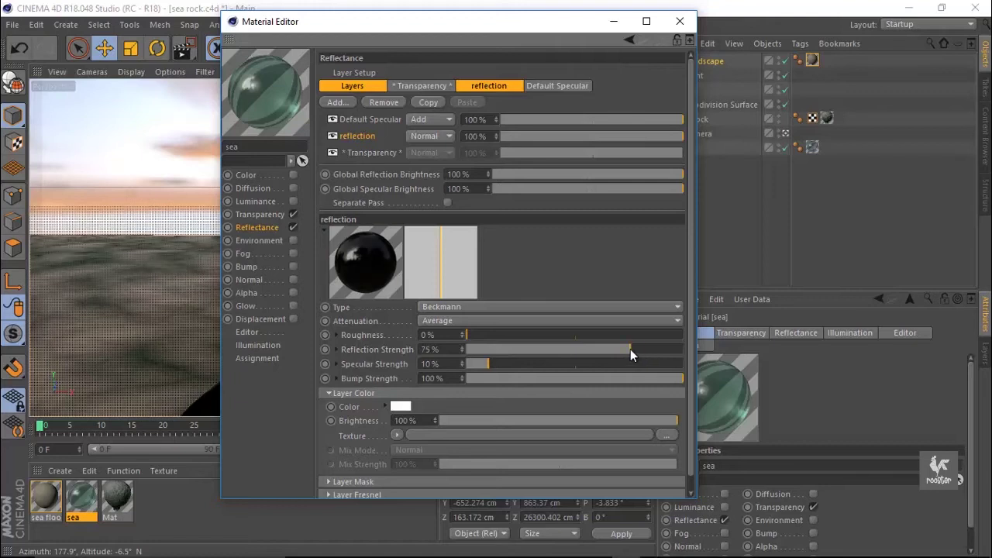
{"action": "left_click", "coordinate": [504, 363]}
Step: Enable the Displacement channel on the sea material
{"action": "left_click", "coordinate": [374, 120]}
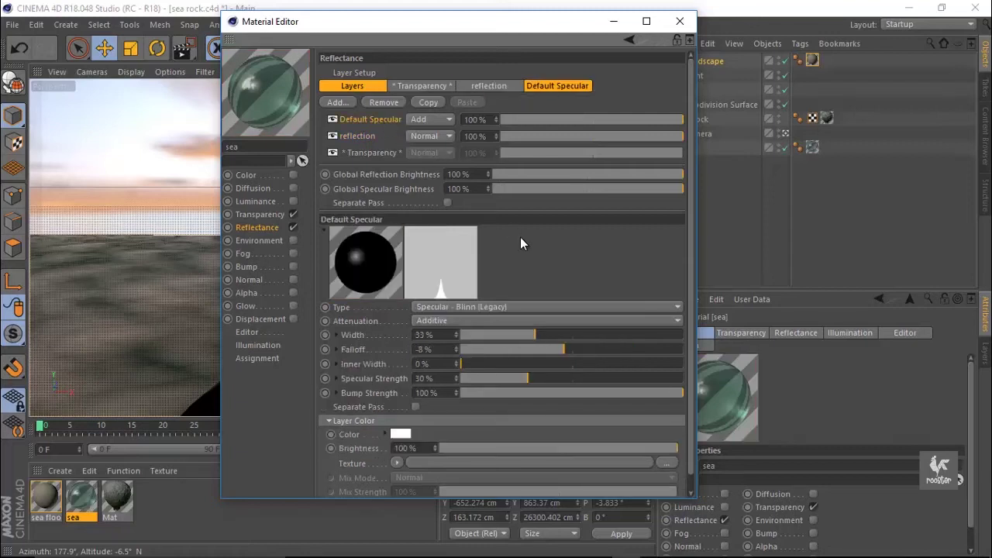
{"action": "left_click", "coordinate": [365, 136]}
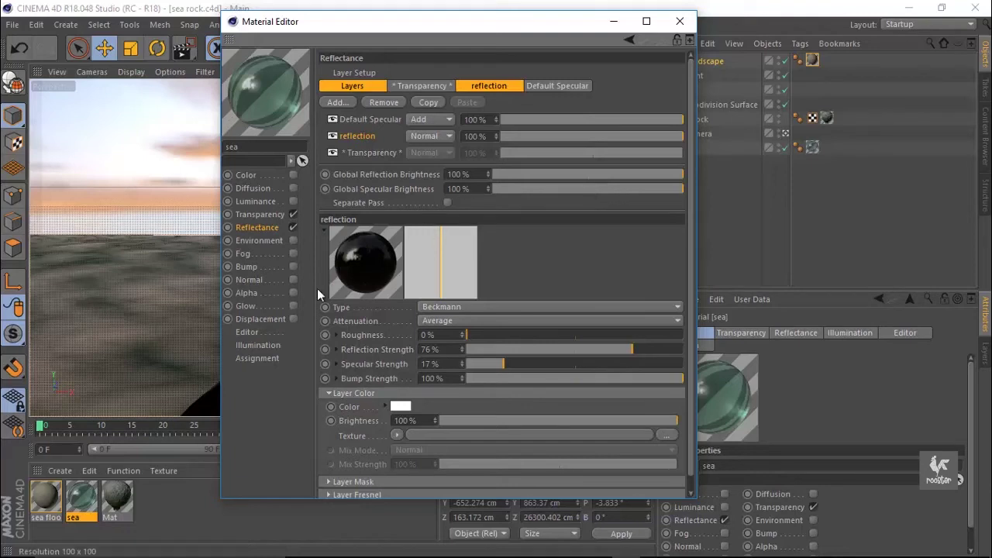
{"action": "left_click", "coordinate": [270, 319]}
{"action": "left_click", "coordinate": [293, 319]}
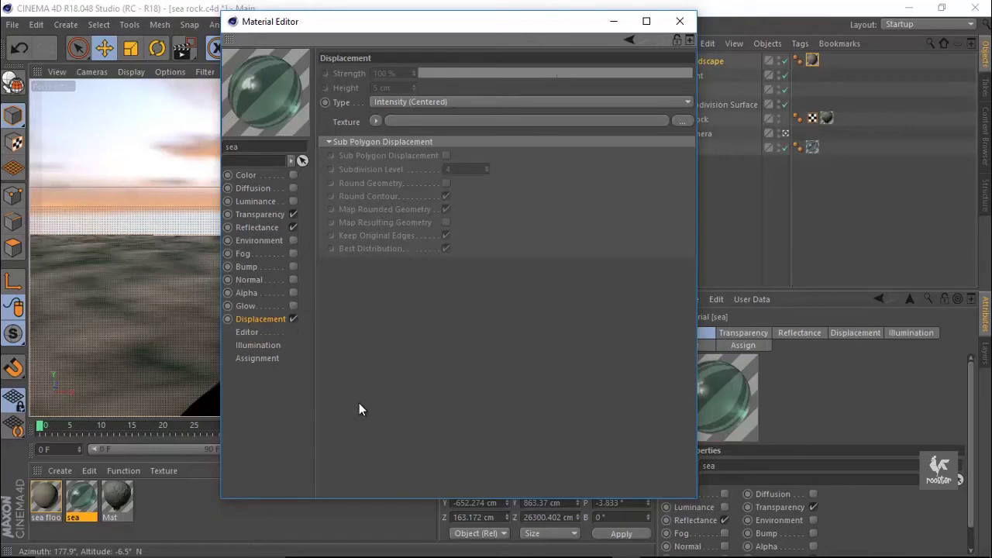
{"action": "mouse_move", "coordinate": [573, 551]}
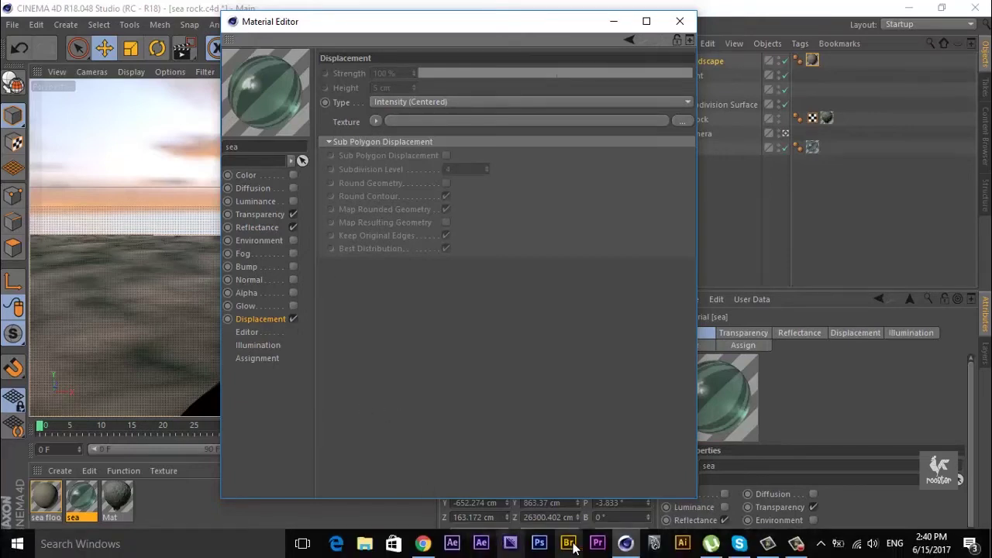
Step: Launch Photoshop, create a 3000 × 3000 px 'sea wave dispalcement' document, and fill it black
{"action": "left_click", "coordinate": [539, 545]}
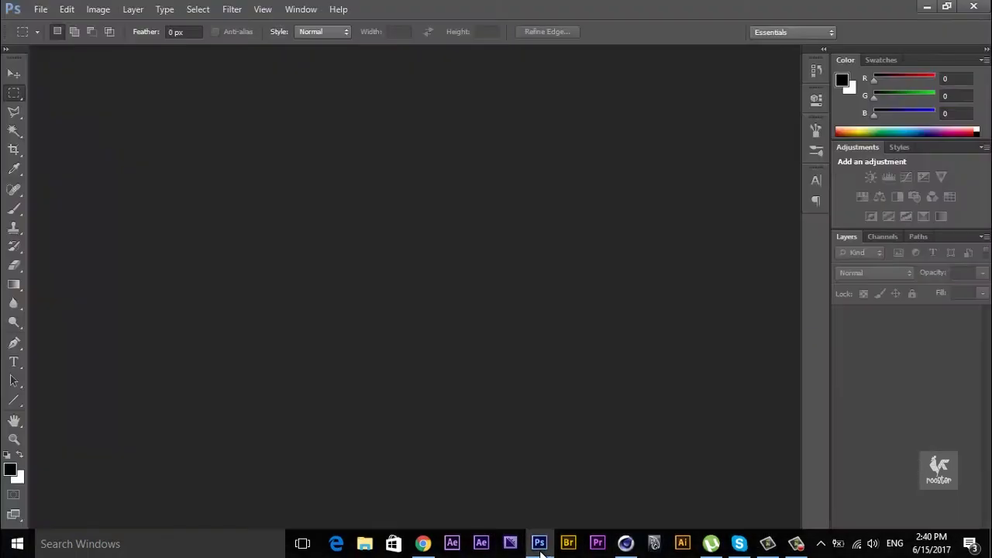
{"action": "left_click", "coordinate": [38, 10]}
{"action": "left_click", "coordinate": [58, 28]}
{"action": "type", "text": "sea"}
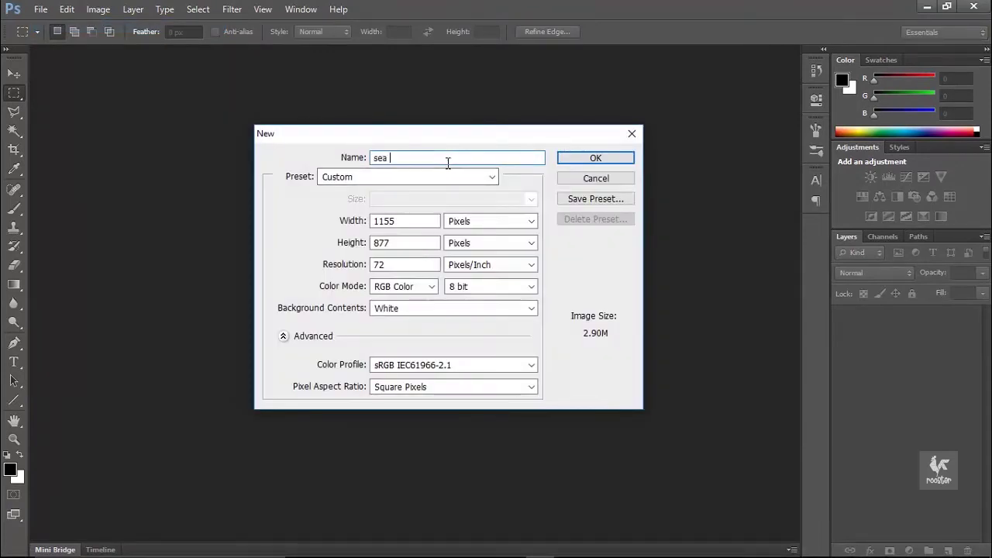
{"action": "type", "text": " wave dispalcement"}
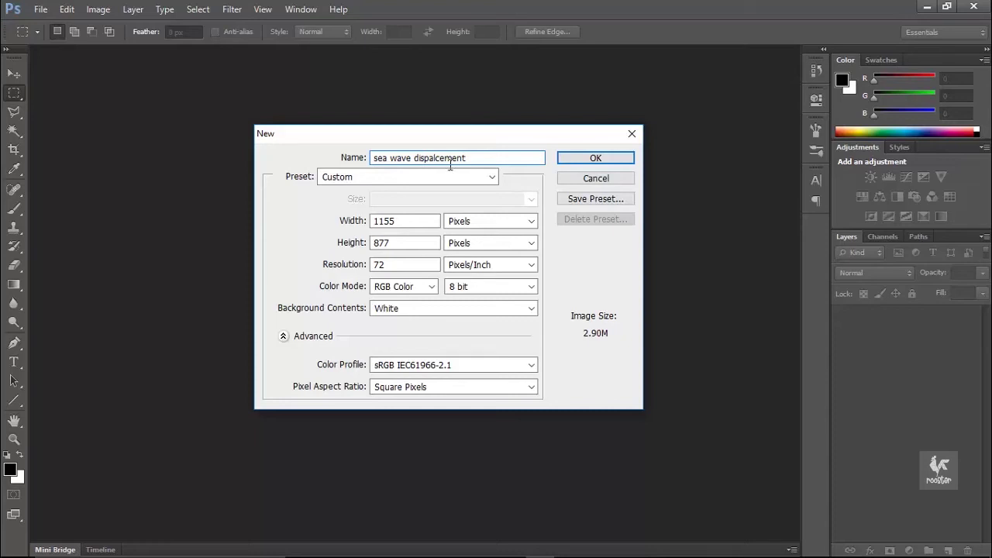
{"action": "double_click", "coordinate": [405, 221]}
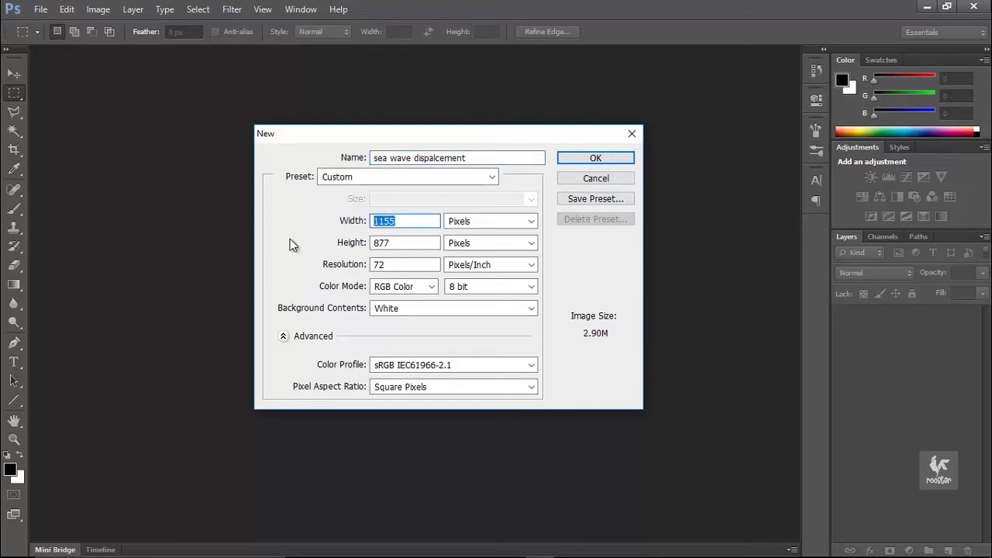
{"action": "type", "text": "3000"}
{"action": "key", "text": "Tab"}
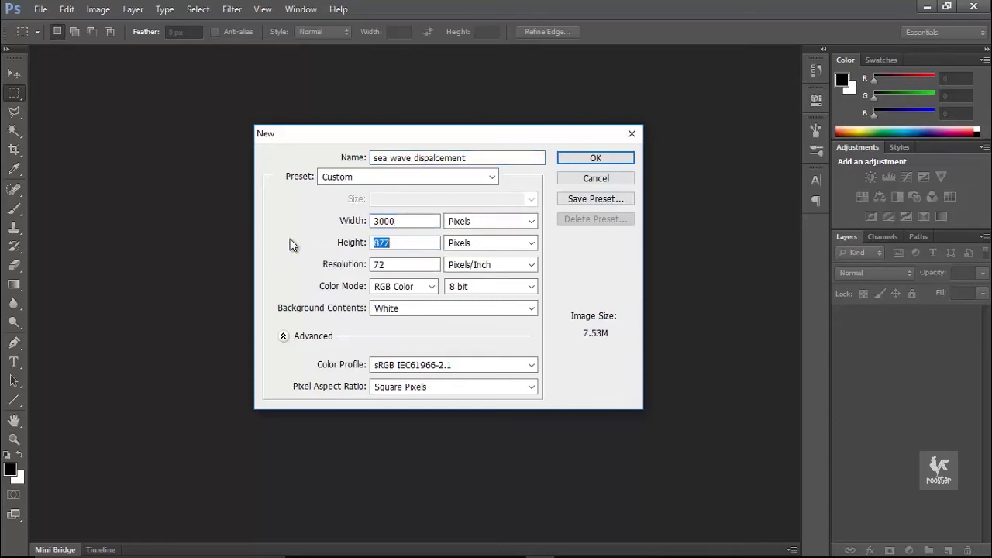
{"action": "type", "text": "3000"}
{"action": "key", "text": "Return"}
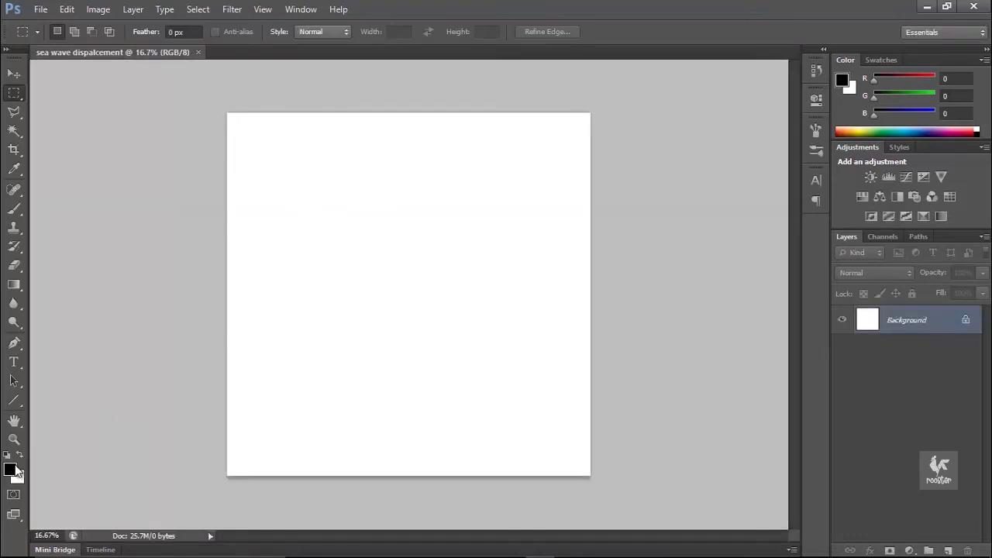
{"action": "key", "text": "alt+BackSpace"}
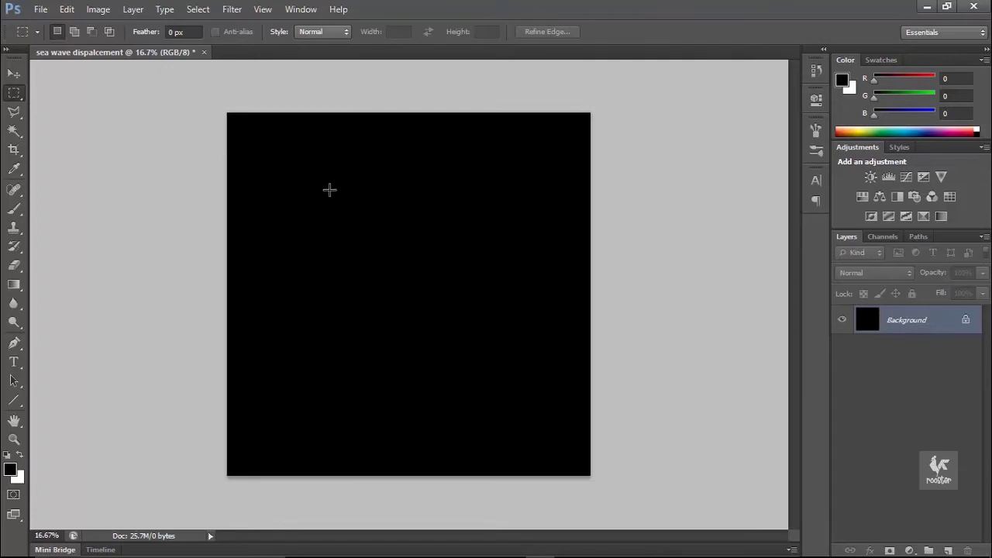
Step: Flatten the brush tip, set spacing to 153%, and enable Shape Dynamics with zero angle jitter and minimum diameter
{"action": "key", "text": "b"}
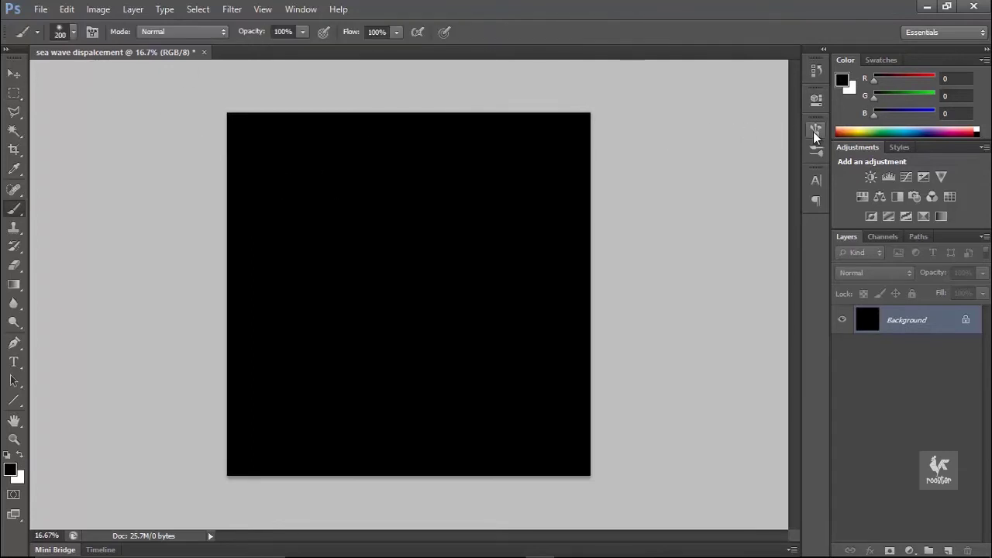
{"action": "left_click", "coordinate": [816, 131]}
{"action": "left_click_drag", "start_coordinate": [764, 298], "coordinate": [764, 307]}
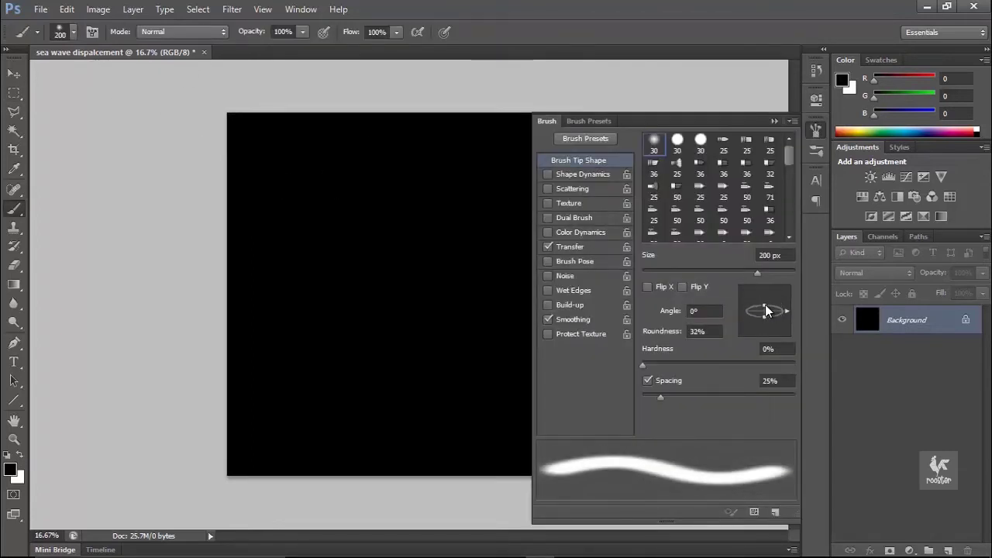
{"action": "left_click_drag", "start_coordinate": [660, 396], "coordinate": [739, 397]}
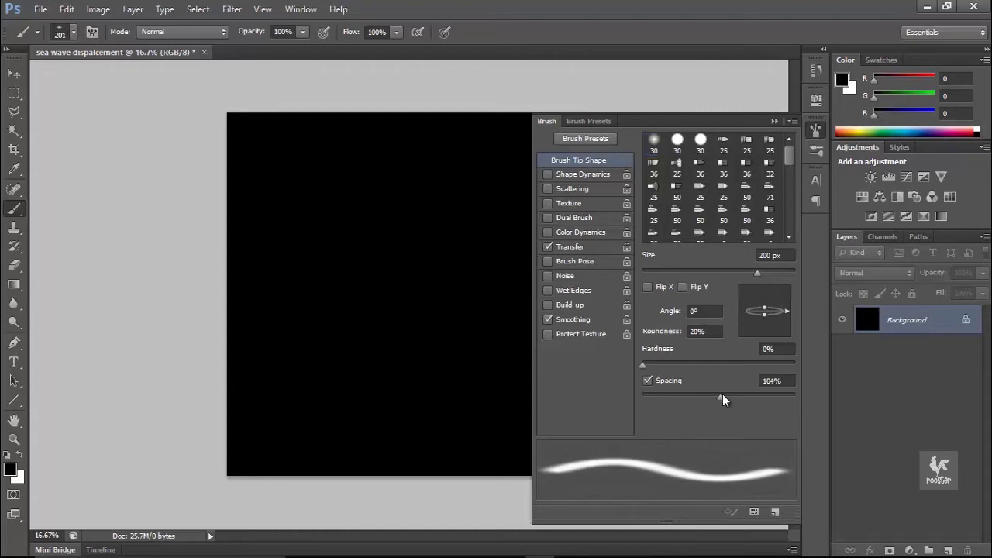
{"action": "left_click", "coordinate": [558, 177]}
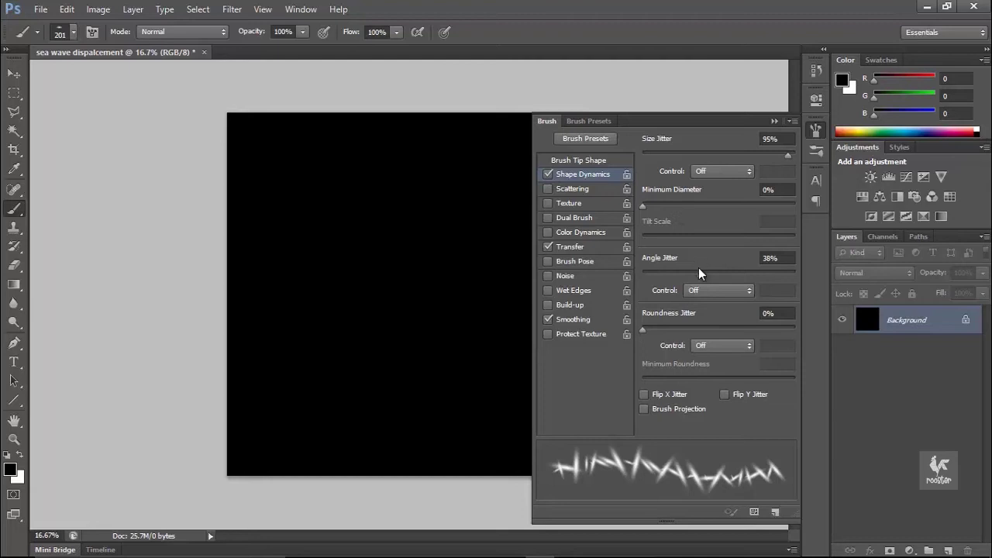
{"action": "left_click", "coordinate": [727, 261]}
{"action": "type", "text": "0"}
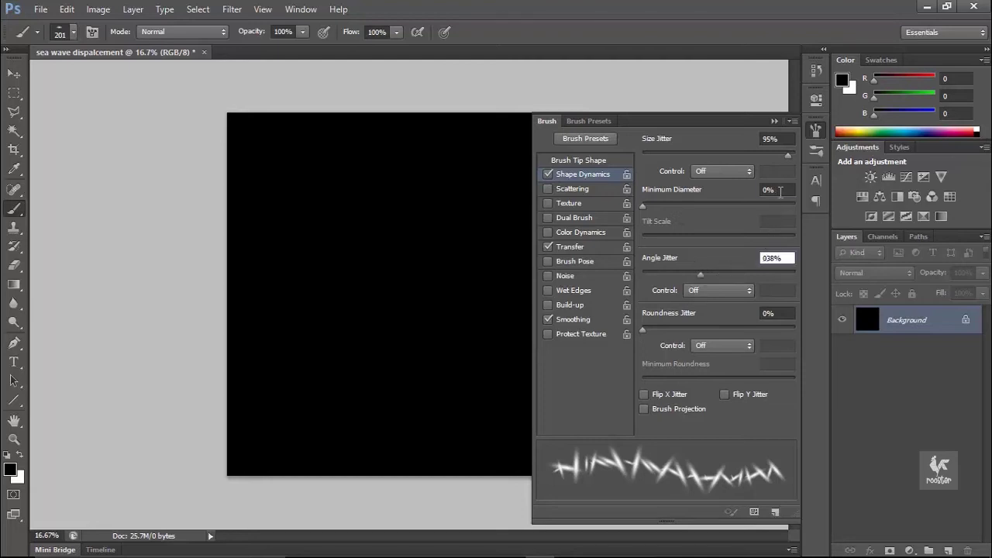
{"action": "left_click", "coordinate": [780, 191]}
{"action": "left_click", "coordinate": [783, 259]}
{"action": "double_click", "coordinate": [783, 258]}
{"action": "type", "text": "0"}
{"action": "left_click", "coordinate": [781, 191]}
{"action": "left_click_drag", "start_coordinate": [658, 155], "coordinate": [756, 155]}
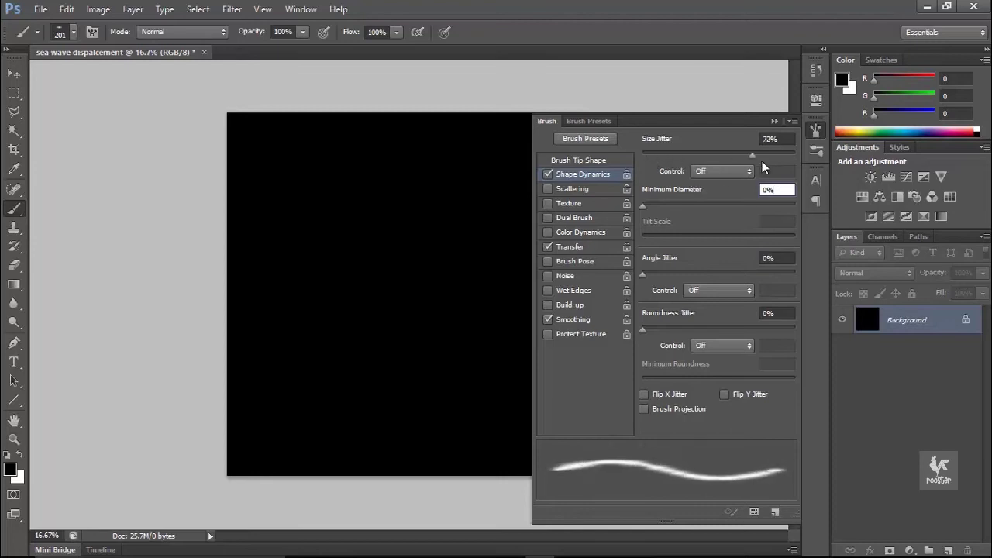
Step: Turn on brush Scattering and lower it from 314% to 90%
{"action": "left_click", "coordinate": [548, 188]}
{"action": "left_click", "coordinate": [572, 188]}
{"action": "left_click_drag", "start_coordinate": [691, 155], "coordinate": [656, 169]}
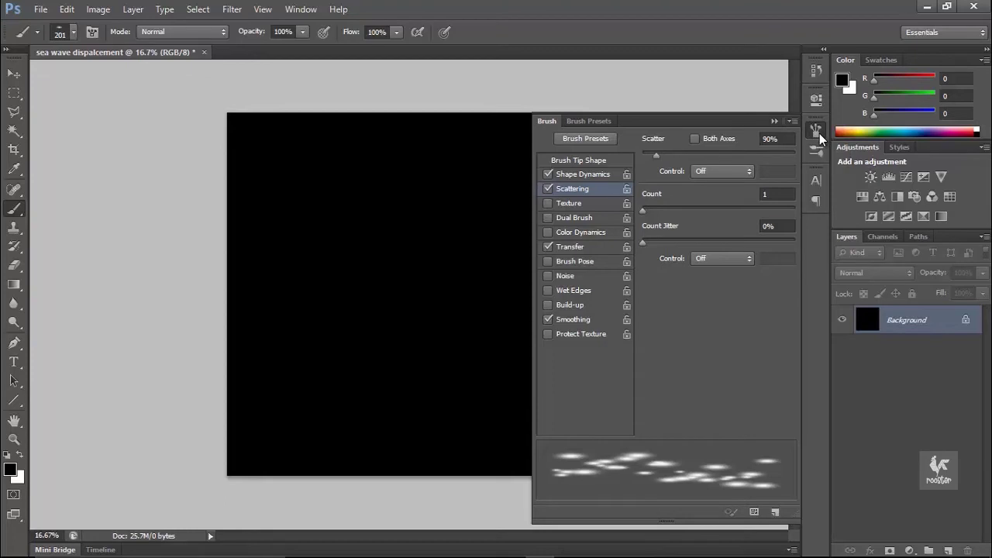
{"action": "left_click", "coordinate": [819, 135]}
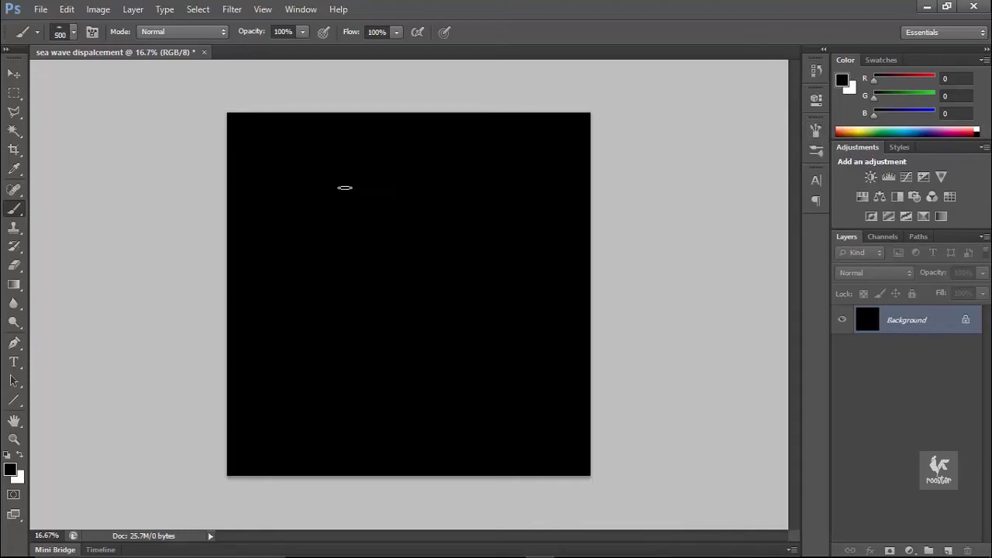
Step: Add a new empty layer, make white the painting colour, and size the brush to 300 px
{"action": "left_click", "coordinate": [947, 550]}
{"action": "key", "text": "bracketleft"}
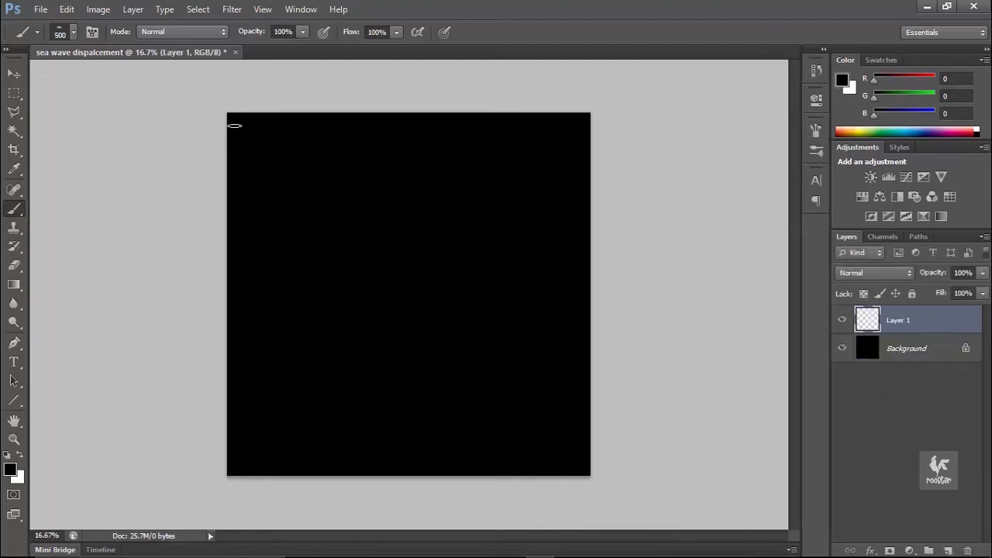
{"action": "left_click", "coordinate": [21, 454]}
{"action": "key", "text": "bracketleft"}
{"action": "key", "text": "bracketleft"}
{"action": "mouse_move", "coordinate": [231, 121]}
{"action": "left_mouse_down"}
{"action": "mouse_move", "coordinate": [589, 116]}
{"action": "mouse_move", "coordinate": [233, 123]}
{"action": "mouse_move", "coordinate": [465, 140]}
{"action": "mouse_move", "coordinate": [586, 131]}
{"action": "left_mouse_up"}
{"action": "key", "text": "ctrl+alt+z"}
{"action": "key", "text": "ctrl+alt+z"}
{"action": "key", "text": "ctrl+alt+z"}
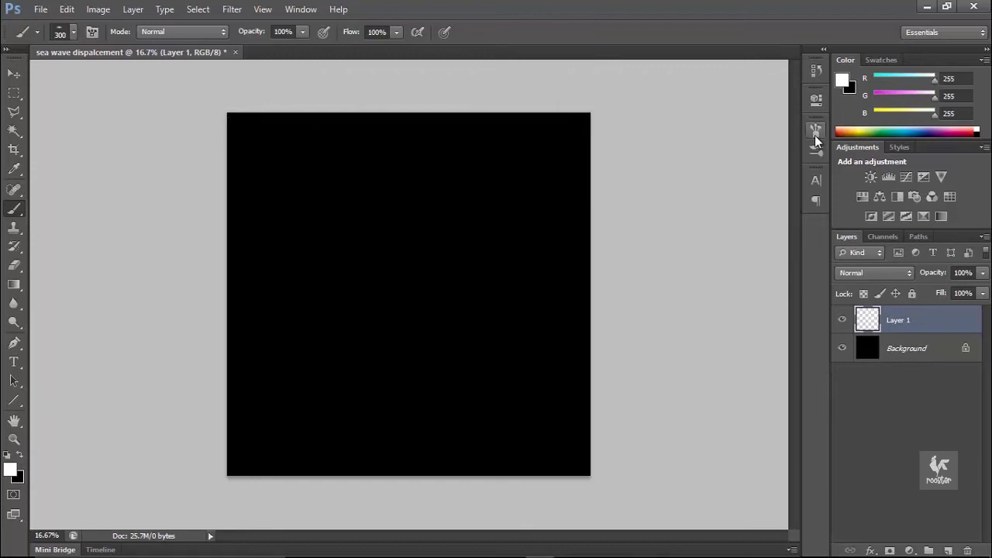
Step: Flatten the brush tip roundness further to 7%
{"action": "left_click", "coordinate": [815, 128]}
{"action": "left_click", "coordinate": [576, 161]}
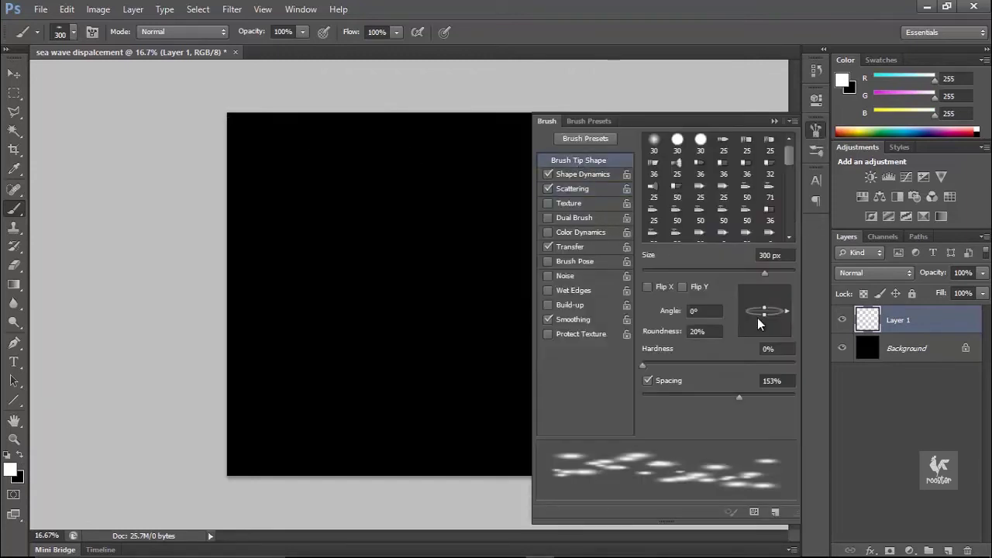
{"action": "left_click", "coordinate": [707, 332]}
{"action": "key", "text": "Down"}
{"action": "key", "text": "Down"}
{"action": "key", "text": "Down"}
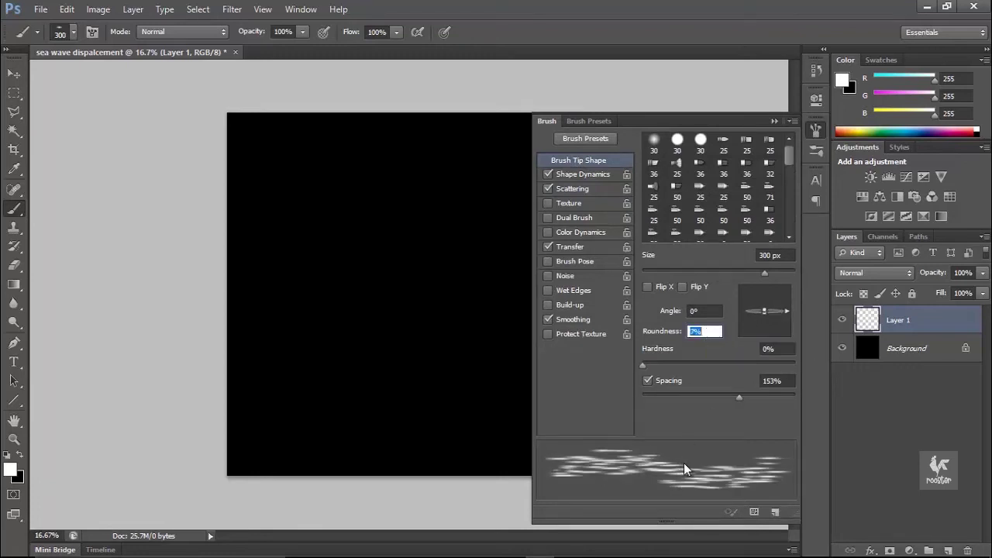
{"action": "left_click", "coordinate": [816, 134]}
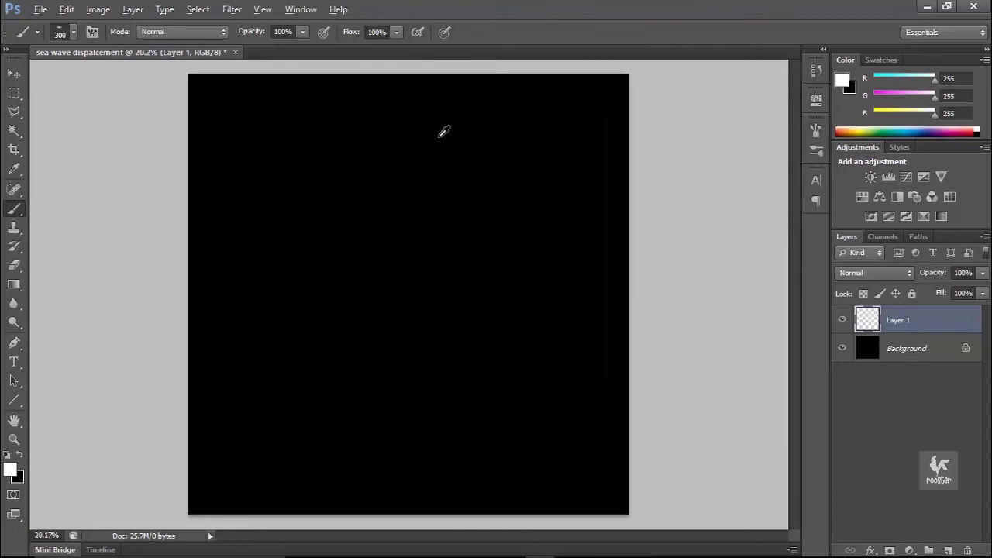
Step: Paint white wave streaks across the top, middle and bottom of the canvas
{"action": "scroll", "coordinate": [443, 133], "scroll_direction": "up", "scroll_amount": 2, "text": "alt"}
{"action": "scroll", "coordinate": [405, 155], "scroll_direction": "up", "scroll_amount": 2}
{"action": "mouse_move", "coordinate": [154, 169]}
{"action": "left_mouse_down"}
{"action": "mouse_move", "coordinate": [325, 177]}
{"action": "mouse_move", "coordinate": [147, 214]}
{"action": "mouse_move", "coordinate": [729, 233]}
{"action": "mouse_move", "coordinate": [101, 228]}
{"action": "mouse_move", "coordinate": [731, 250]}
{"action": "mouse_move", "coordinate": [235, 273]}
{"action": "mouse_move", "coordinate": [697, 314]}
{"action": "mouse_move", "coordinate": [124, 310]}
{"action": "mouse_move", "coordinate": [696, 324]}
{"action": "mouse_move", "coordinate": [136, 341]}
{"action": "mouse_move", "coordinate": [702, 384]}
{"action": "mouse_move", "coordinate": [155, 399]}
{"action": "mouse_move", "coordinate": [691, 414]}
{"action": "left_mouse_up"}
{"action": "mouse_move", "coordinate": [692, 352]}
{"action": "left_mouse_down"}
{"action": "mouse_move", "coordinate": [703, 253]}
{"action": "mouse_move", "coordinate": [297, 287]}
{"action": "left_mouse_up"}
{"action": "mouse_move", "coordinate": [687, 301]}
{"action": "left_mouse_down"}
{"action": "mouse_move", "coordinate": [412, 331]}
{"action": "mouse_move", "coordinate": [115, 328]}
{"action": "mouse_move", "coordinate": [608, 361]}
{"action": "mouse_move", "coordinate": [106, 372]}
{"action": "mouse_move", "coordinate": [542, 397]}
{"action": "mouse_move", "coordinate": [713, 392]}
{"action": "mouse_move", "coordinate": [165, 416]}
{"action": "mouse_move", "coordinate": [164, 331]}
{"action": "left_mouse_up"}
{"action": "mouse_move", "coordinate": [243, 323]}
{"action": "left_mouse_down"}
{"action": "mouse_move", "coordinate": [331, 361]}
{"action": "mouse_move", "coordinate": [731, 317]}
{"action": "mouse_move", "coordinate": [195, 349]}
{"action": "mouse_move", "coordinate": [690, 380]}
{"action": "mouse_move", "coordinate": [170, 370]}
{"action": "mouse_move", "coordinate": [700, 373]}
{"action": "mouse_move", "coordinate": [155, 406]}
{"action": "mouse_move", "coordinate": [726, 426]}
{"action": "mouse_move", "coordinate": [161, 411]}
{"action": "mouse_move", "coordinate": [529, 404]}
{"action": "left_mouse_up"}
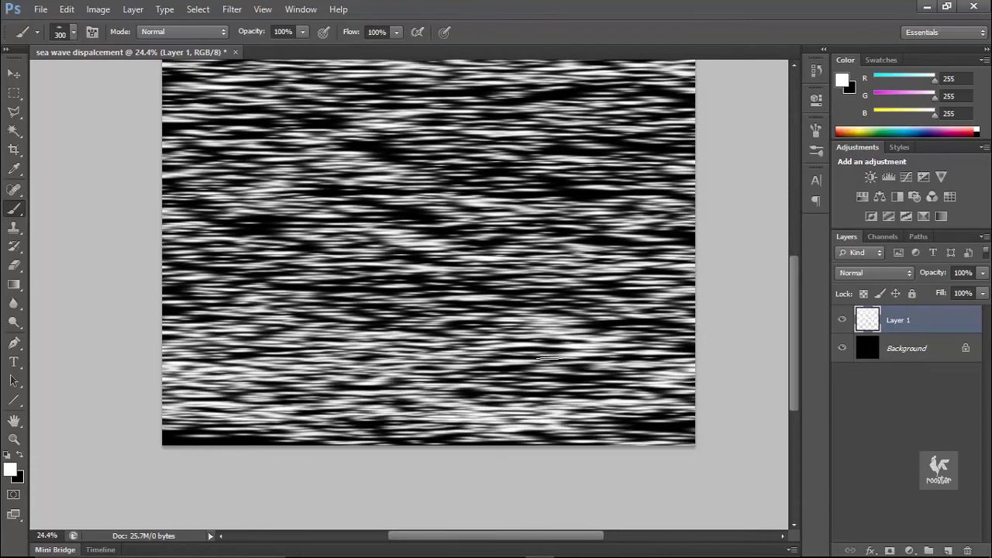
Step: Make the brush tip rounder at 33% and keep the brush at 300 px
{"action": "scroll", "coordinate": [543, 354], "scroll_direction": "up", "scroll_amount": 2}
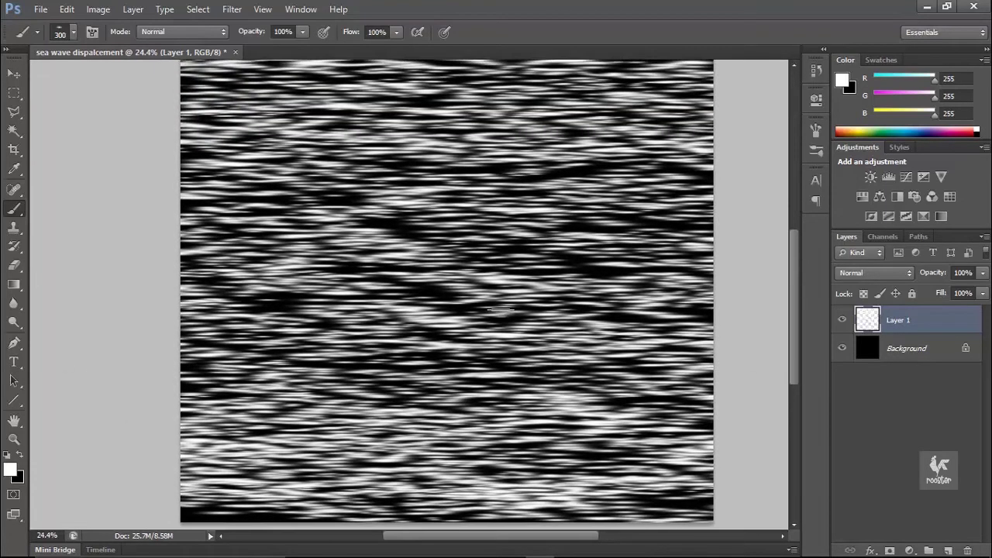
{"action": "key", "text": "bracketright"}
{"action": "key", "text": "bracketright"}
{"action": "key", "text": "bracketright"}
{"action": "left_click", "coordinate": [816, 130]}
{"action": "type", "text": "33"}
{"action": "key", "text": "Return"}
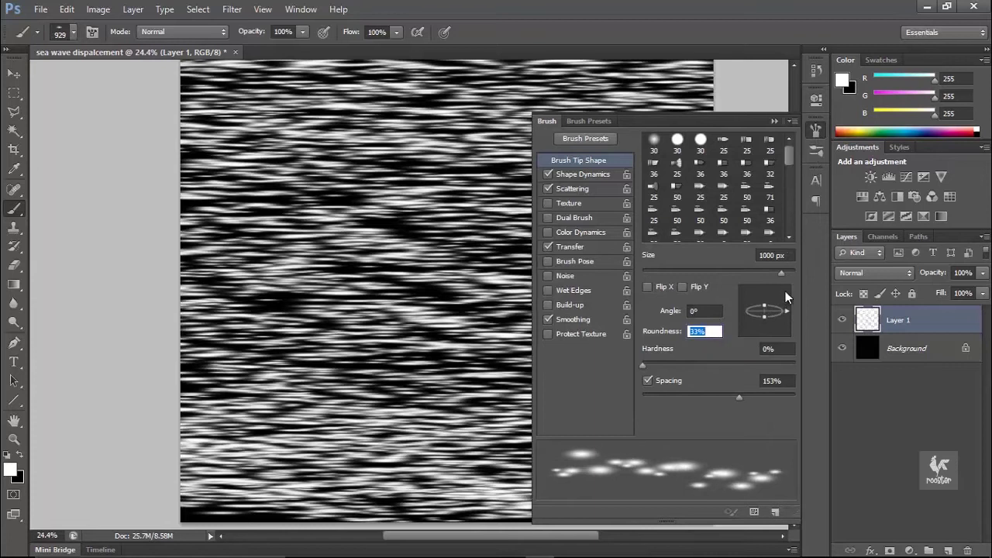
{"action": "left_click", "coordinate": [811, 137]}
{"action": "key", "text": "bracketleft"}
{"action": "key", "text": "bracketleft"}
{"action": "key", "text": "bracketleft"}
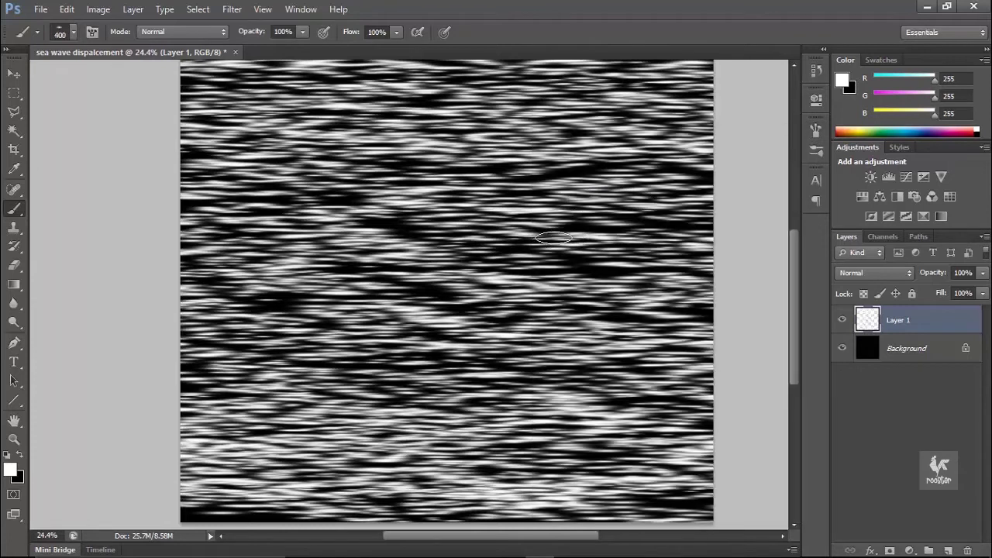
Step: At 30% opacity, brighten bands near the top and across the lower middle
{"action": "left_click", "coordinate": [284, 32]}
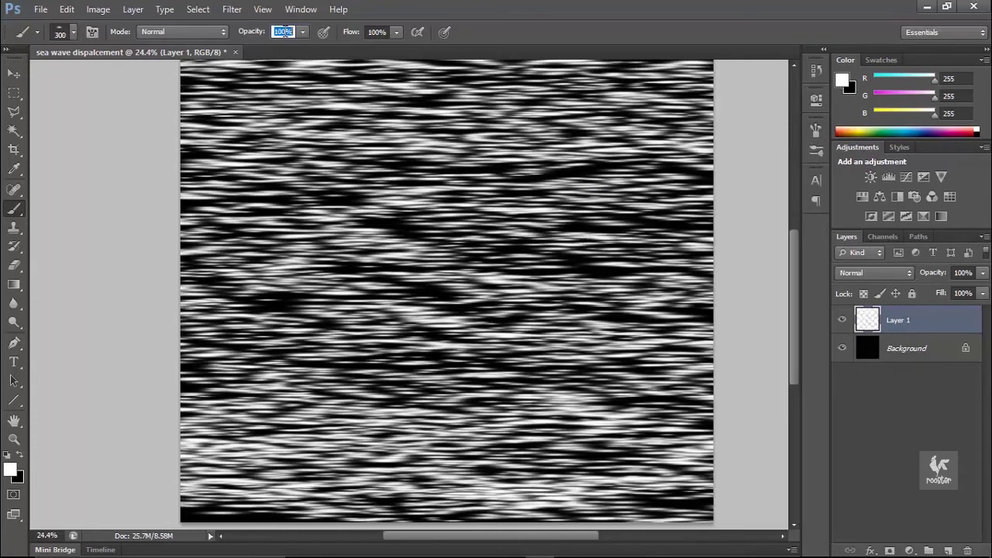
{"action": "type", "text": "30"}
{"action": "mouse_move", "coordinate": [266, 127]}
{"action": "left_mouse_down"}
{"action": "mouse_move", "coordinate": [643, 122]}
{"action": "mouse_move", "coordinate": [230, 126]}
{"action": "mouse_move", "coordinate": [597, 140]}
{"action": "mouse_move", "coordinate": [201, 180]}
{"action": "mouse_move", "coordinate": [659, 217]}
{"action": "mouse_move", "coordinate": [593, 243]}
{"action": "mouse_move", "coordinate": [457, 334]}
{"action": "mouse_move", "coordinate": [178, 320]}
{"action": "mouse_move", "coordinate": [354, 310]}
{"action": "mouse_move", "coordinate": [441, 341]}
{"action": "mouse_move", "coordinate": [697, 348]}
{"action": "left_mouse_up"}
{"action": "mouse_move", "coordinate": [698, 349]}
{"action": "left_mouse_down"}
{"action": "mouse_move", "coordinate": [558, 350]}
{"action": "mouse_move", "coordinate": [621, 365]}
{"action": "mouse_move", "coordinate": [504, 380]}
{"action": "left_mouse_up"}
Step: With a 200 px brush, brighten bands near the top and along the bottom edge
{"action": "scroll", "coordinate": [600, 191], "scroll_direction": "up", "scroll_amount": 2}
{"action": "key", "text": "bracketleft"}
{"action": "key", "text": "bracketleft"}
{"action": "mouse_move", "coordinate": [589, 120]}
{"action": "left_mouse_down"}
{"action": "mouse_move", "coordinate": [543, 109]}
{"action": "mouse_move", "coordinate": [325, 104]}
{"action": "mouse_move", "coordinate": [348, 93]}
{"action": "mouse_move", "coordinate": [527, 96]}
{"action": "mouse_move", "coordinate": [568, 117]}
{"action": "left_mouse_up"}
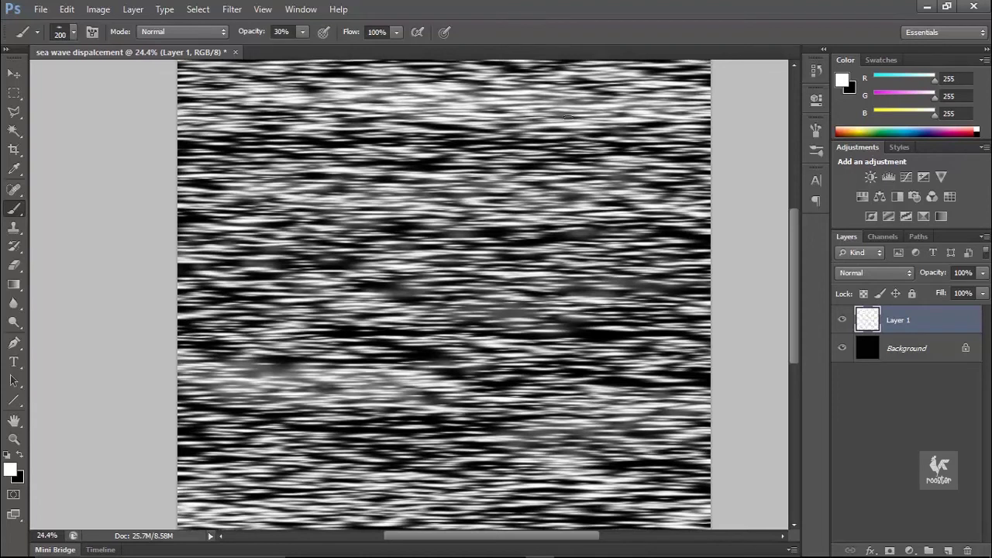
{"action": "key", "text": "ctrl+minus"}
{"action": "left_click_drag", "start_coordinate": [218, 387], "coordinate": [387, 398]}
Step: Soften the wave streaks with a 3.3 px Gaussian Blur
{"action": "left_click", "coordinate": [15, 74]}
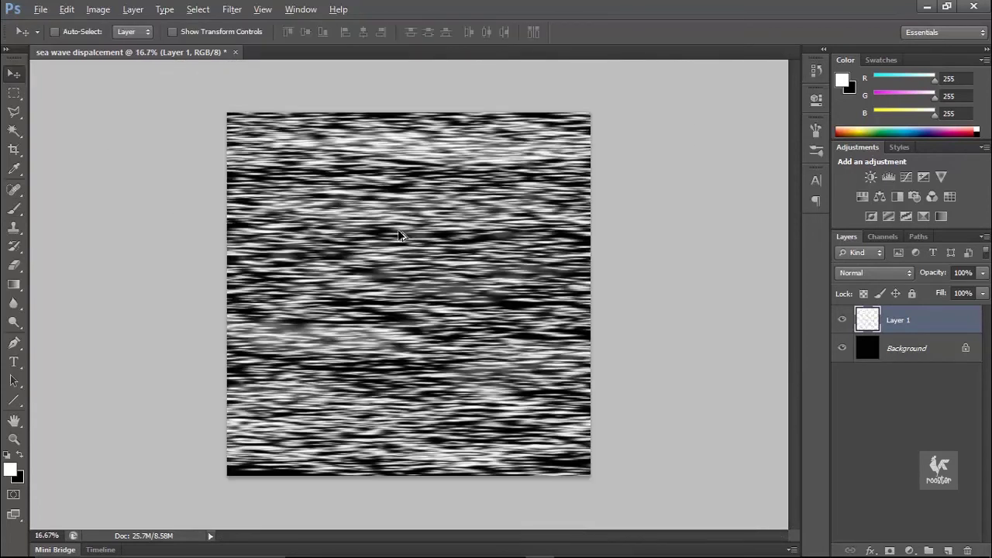
{"action": "scroll", "coordinate": [423, 241], "scroll_direction": "up", "scroll_amount": 5, "text": "alt"}
{"action": "scroll", "coordinate": [422, 240], "scroll_direction": "down", "scroll_amount": 2, "text": "alt"}
{"action": "scroll", "coordinate": [413, 242], "scroll_direction": "down", "scroll_amount": 1, "text": "alt"}
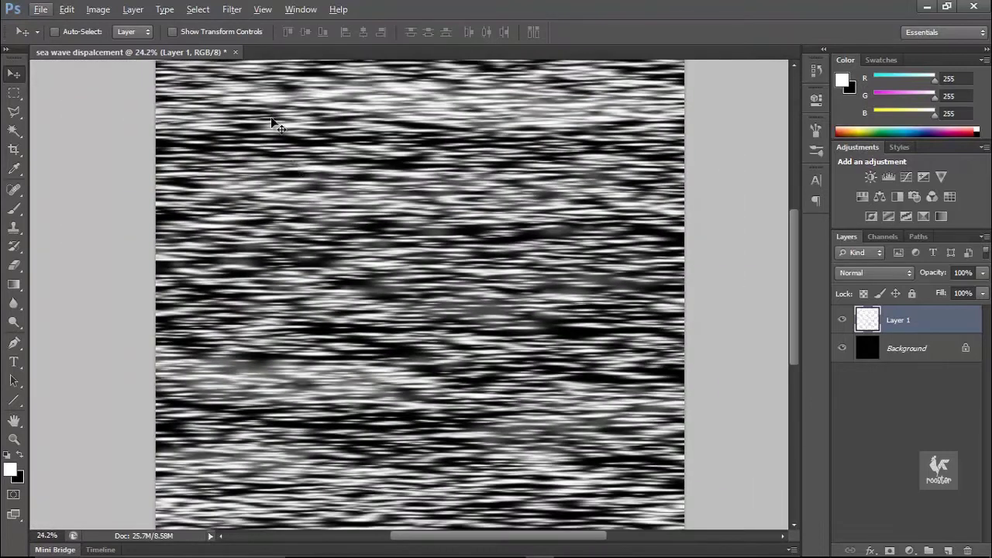
{"action": "left_click", "coordinate": [232, 9]}
{"action": "mouse_move", "coordinate": [239, 156]}
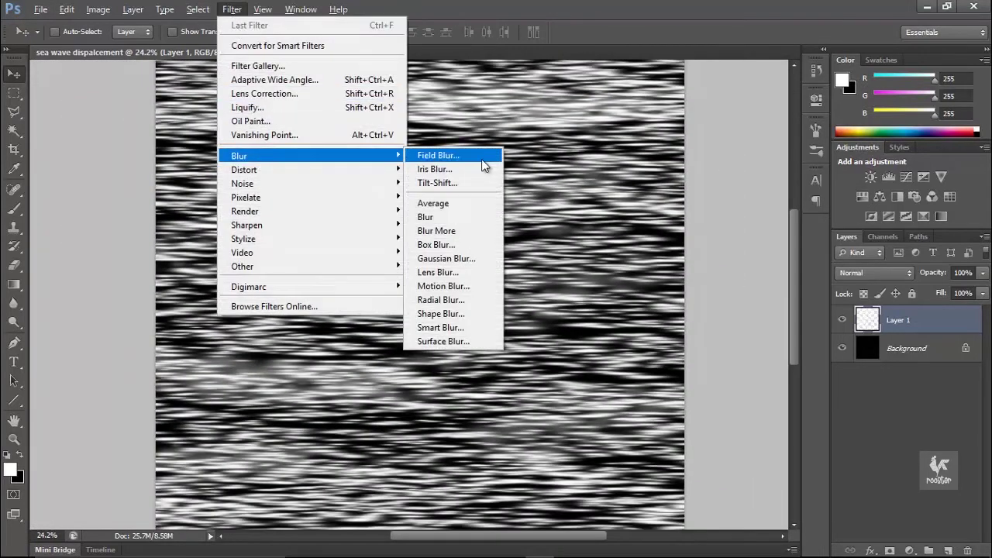
{"action": "left_click", "coordinate": [463, 258]}
{"action": "mouse_move", "coordinate": [432, 324]}
{"action": "left_mouse_down"}
{"action": "mouse_move", "coordinate": [395, 324]}
{"action": "mouse_move", "coordinate": [416, 321]}
{"action": "left_mouse_up"}
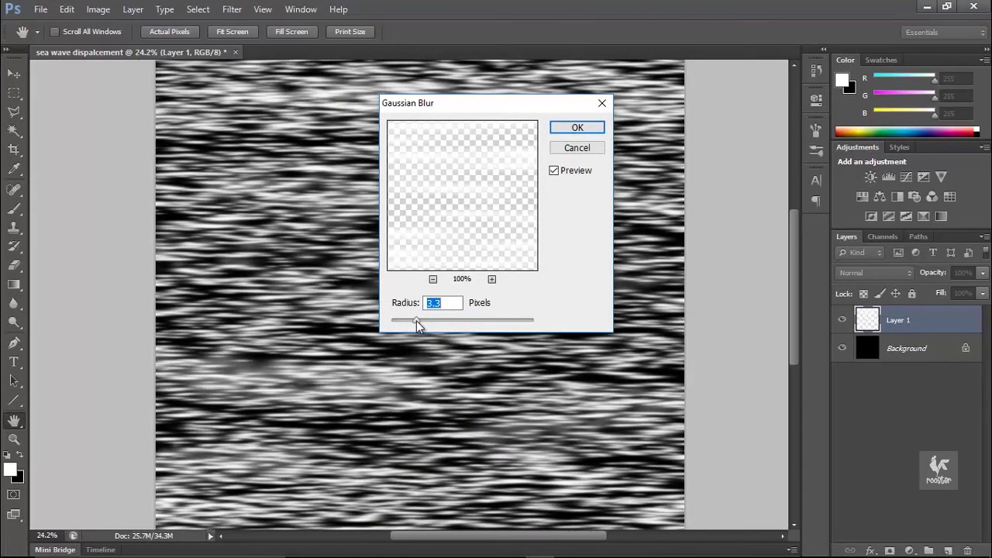
{"action": "key", "text": "Return"}
{"action": "key", "text": "v"}
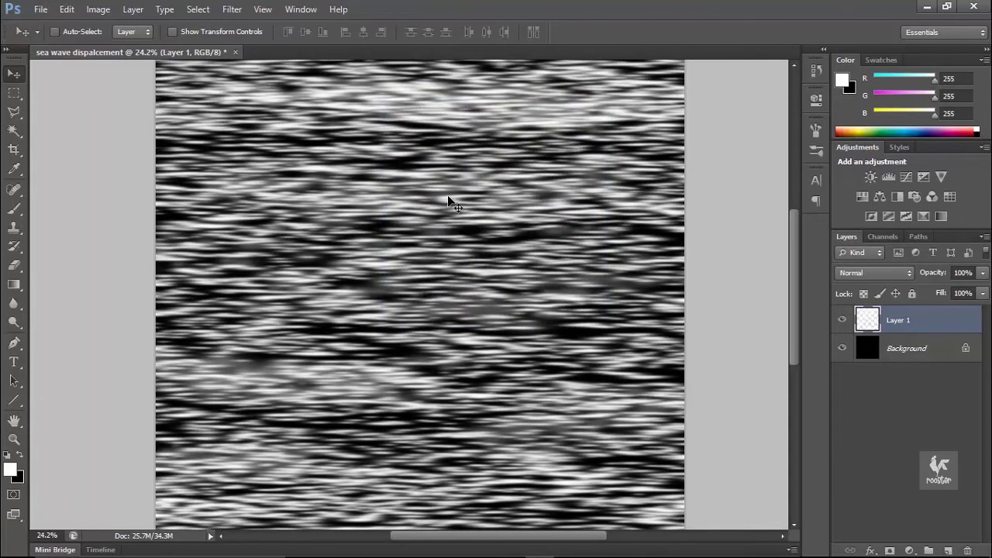
Step: Save the texture as sea wave dispalcement.psd in the Sea Rock folder
{"action": "key", "text": "ctrl+s"}
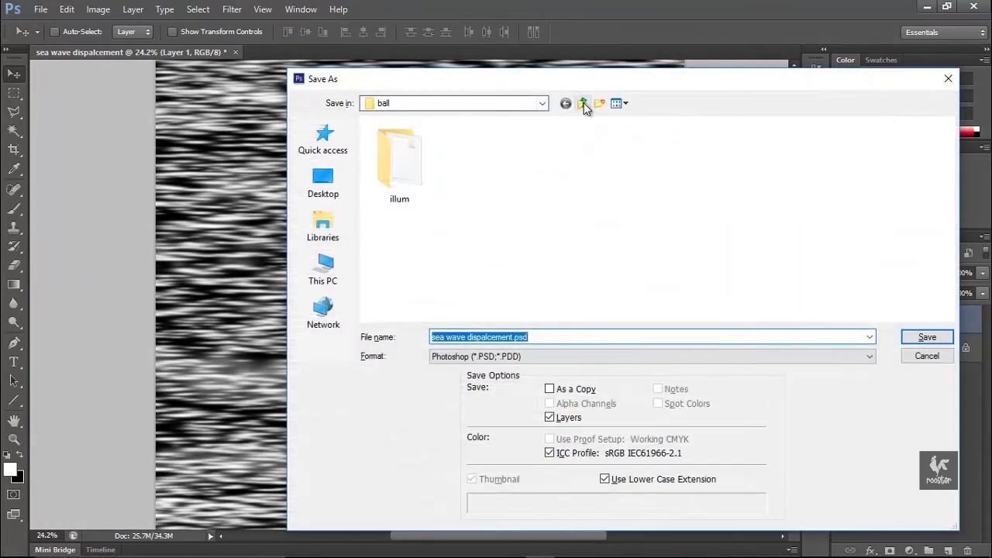
{"action": "left_click", "coordinate": [583, 103]}
{"action": "left_click", "coordinate": [582, 186]}
{"action": "key", "text": "s"}
{"action": "double_click", "coordinate": [491, 178]}
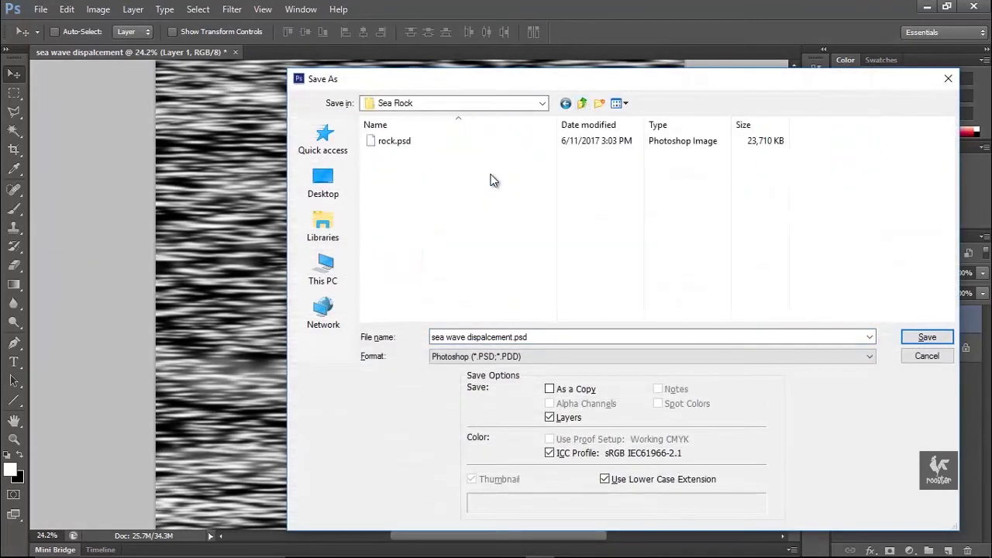
{"action": "left_click", "coordinate": [955, 332]}
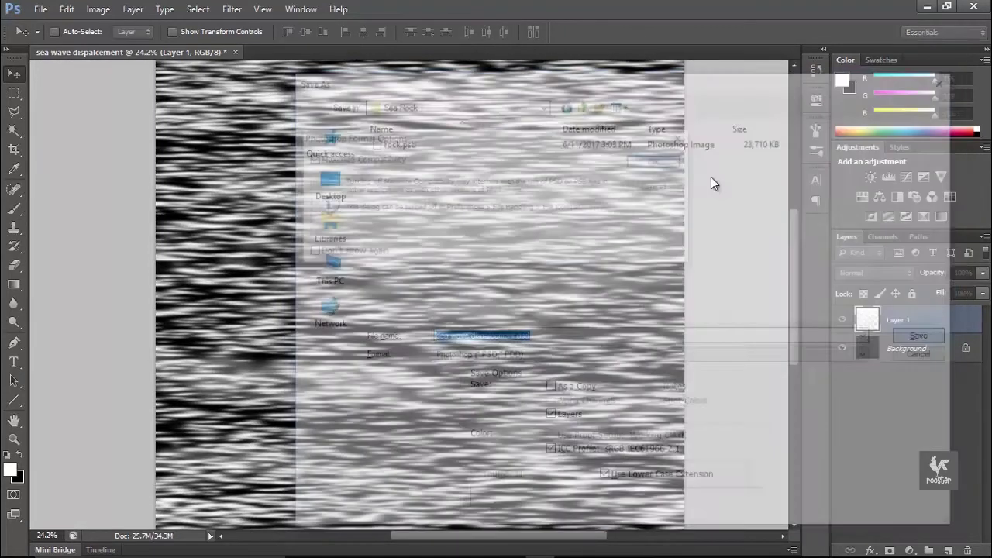
{"action": "left_click", "coordinate": [669, 163]}
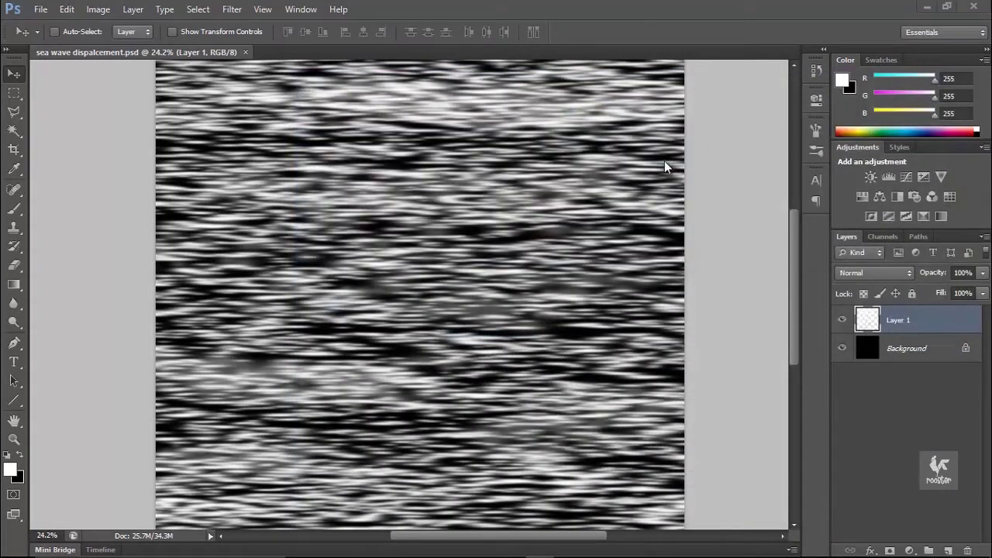
{"action": "key", "text": "alt+Tab"}
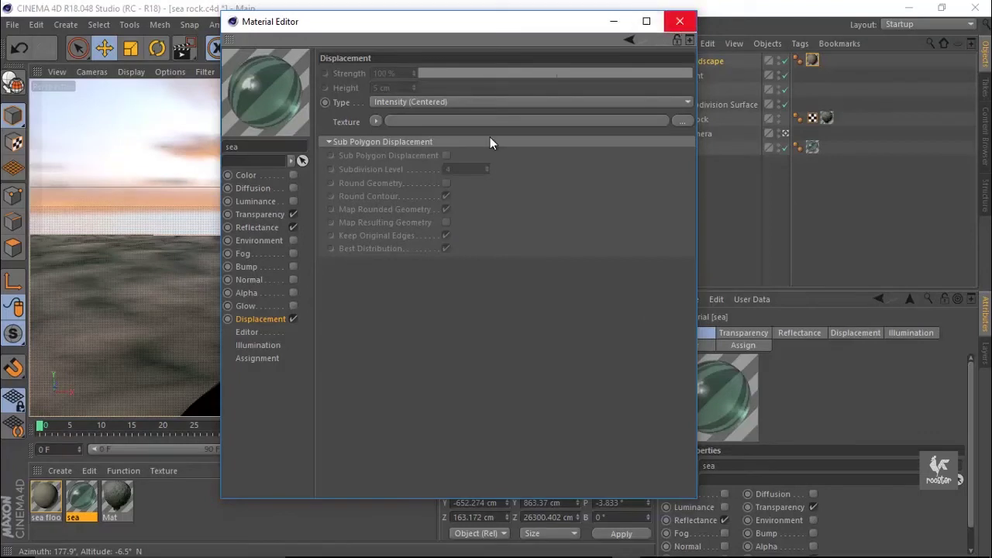
Step: Load sea wave dispalcement.psd as the sea material's displacement texture
{"action": "left_click", "coordinate": [373, 122]}
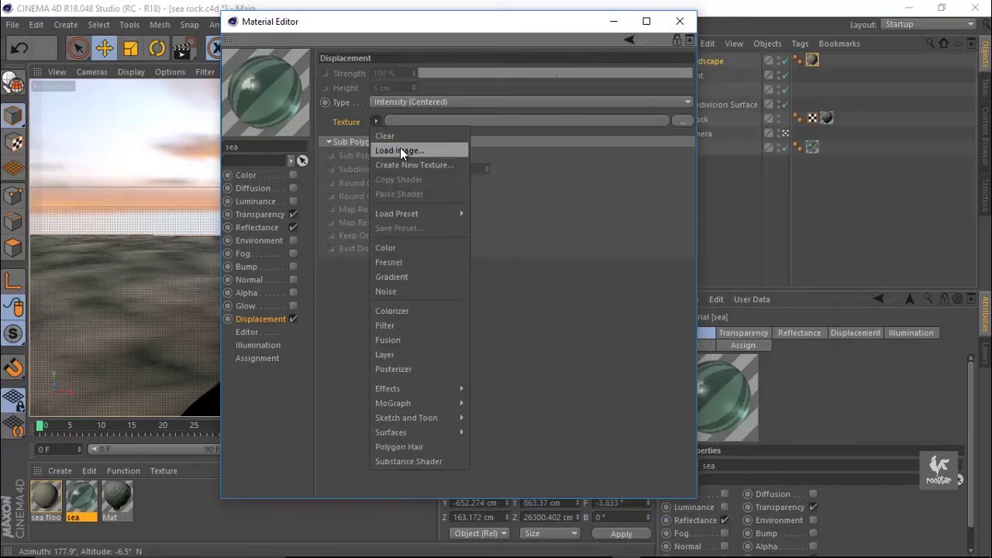
{"action": "left_click", "coordinate": [400, 147]}
{"action": "left_click", "coordinate": [342, 152]}
{"action": "double_click", "coordinate": [342, 152]}
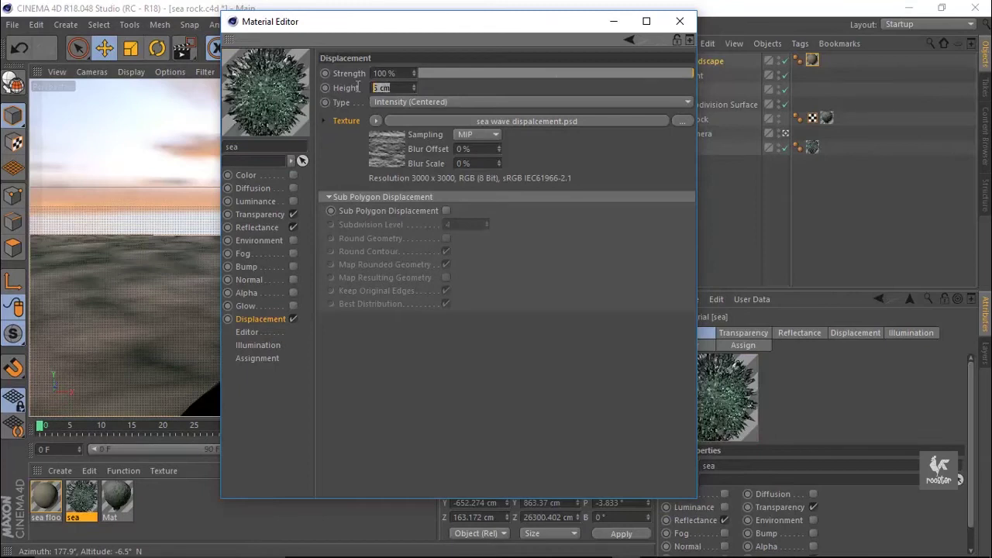
{"action": "left_click", "coordinate": [615, 22]}
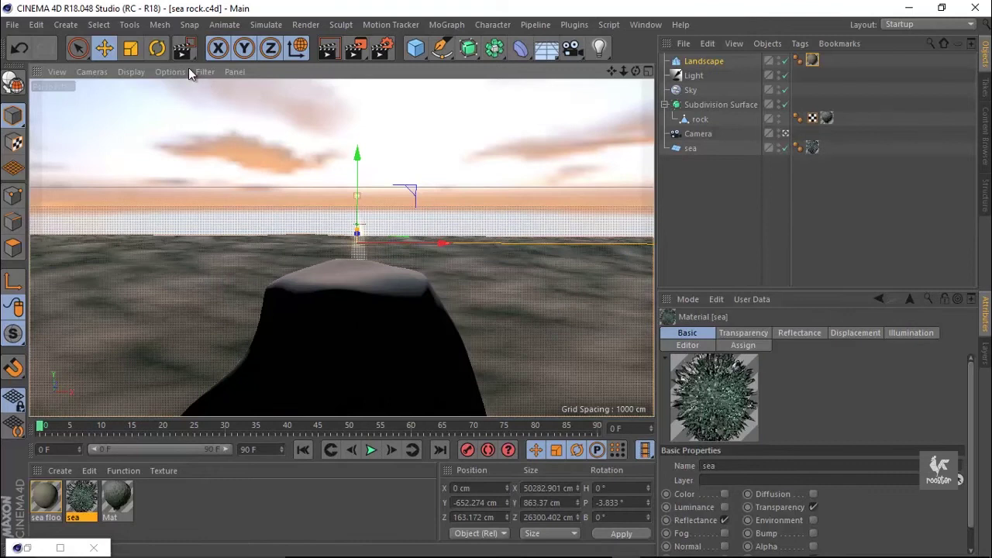
Step: Set the sea material's viewport tessellation mode to Uniform
{"action": "double_click", "coordinate": [82, 500]}
{"action": "left_click", "coordinate": [257, 346]}
{"action": "left_click", "coordinate": [254, 334]}
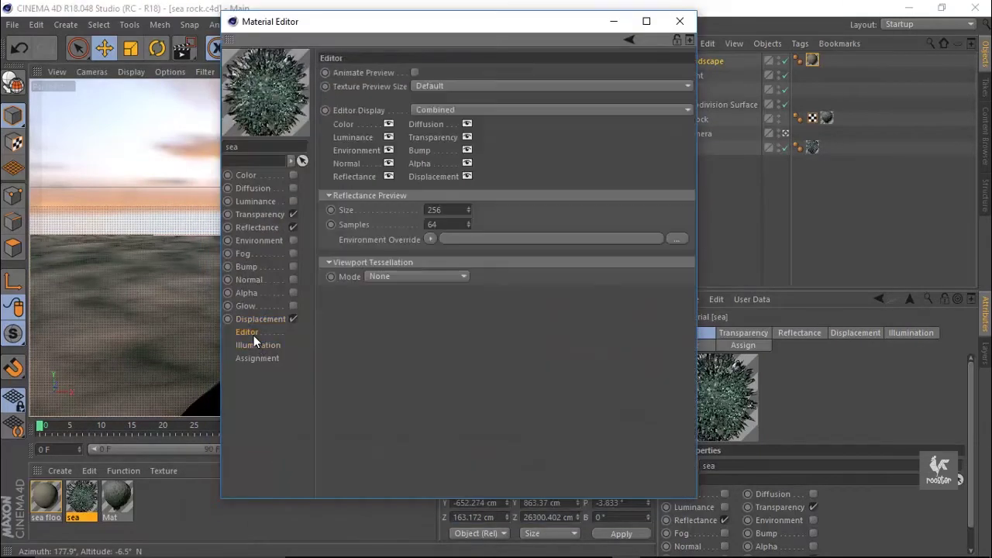
{"action": "left_click", "coordinate": [398, 276]}
{"action": "left_click", "coordinate": [387, 303]}
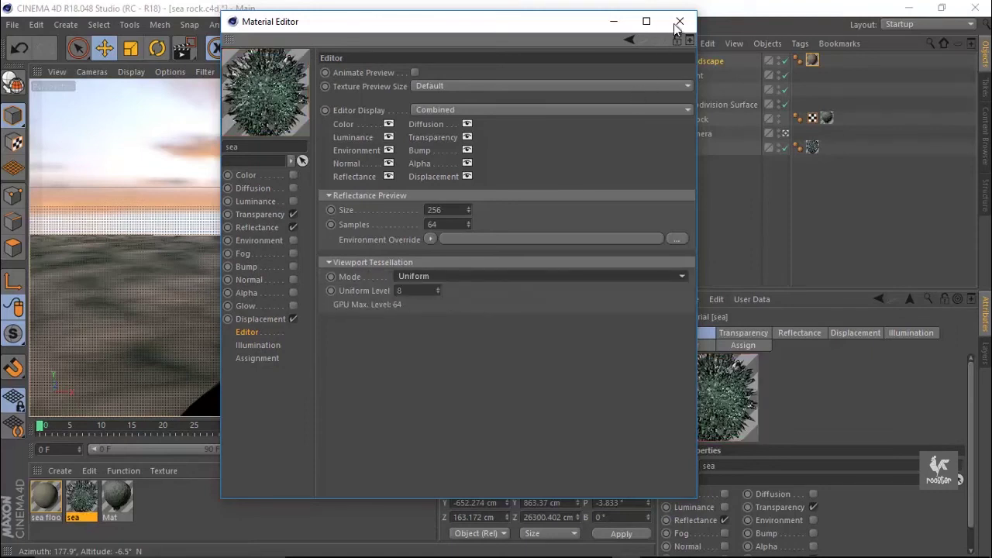
{"action": "left_click", "coordinate": [680, 21]}
Step: Turn on viewport tessellation and orbit a free view down onto the sea and rock
{"action": "left_click", "coordinate": [178, 73]}
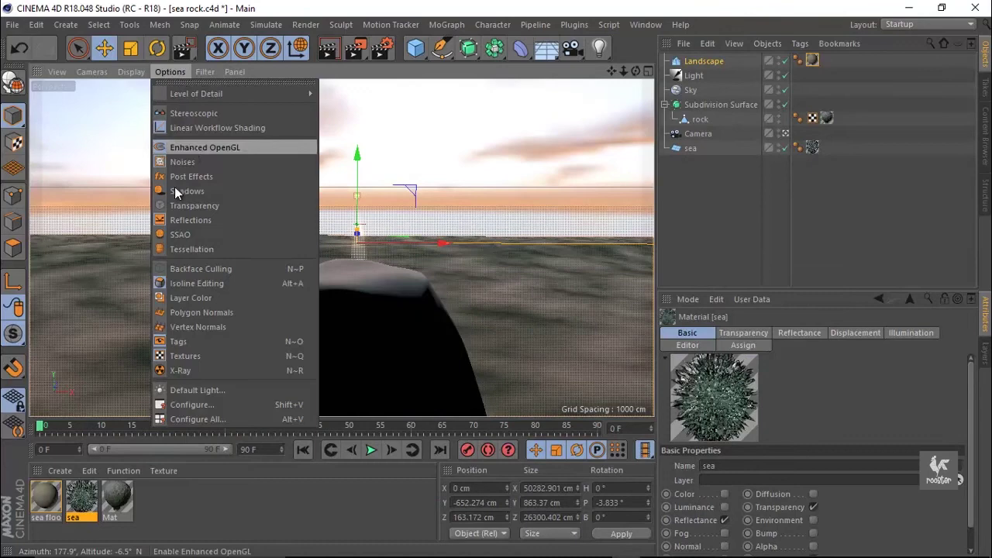
{"action": "left_click", "coordinate": [190, 250]}
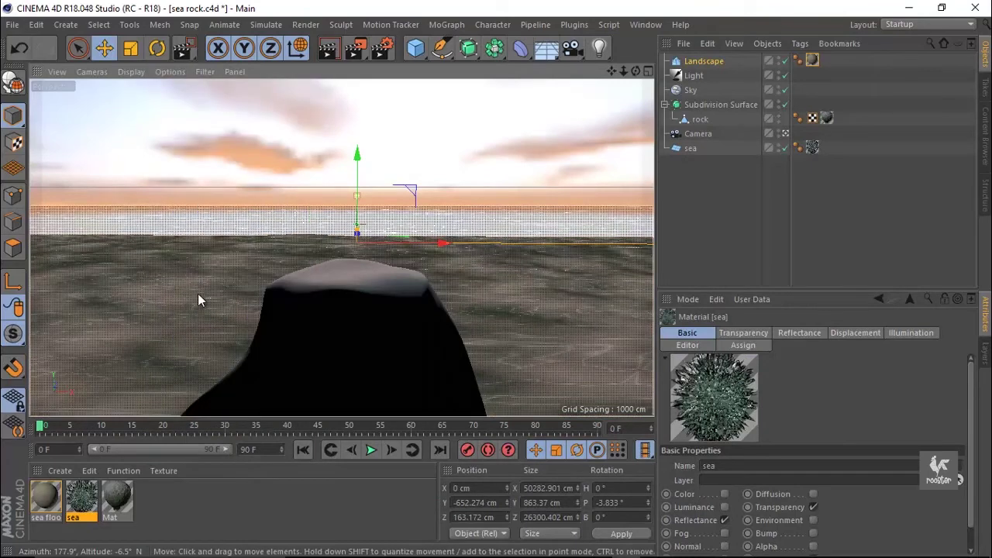
{"action": "left_click", "coordinate": [785, 134]}
{"action": "mouse_move", "coordinate": [618, 240]}
{"action": "left_mouse_down", "text": "alt"}
{"action": "mouse_move", "coordinate": [340, 311]}
{"action": "mouse_move", "coordinate": [332, 284]}
{"action": "mouse_move", "coordinate": [547, 268]}
{"action": "mouse_move", "coordinate": [465, 289]}
{"action": "mouse_move", "coordinate": [496, 283]}
{"action": "mouse_move", "coordinate": [534, 246]}
{"action": "mouse_move", "coordinate": [520, 275]}
{"action": "mouse_move", "coordinate": [293, 303]}
{"action": "left_mouse_up", "text": "alt"}
{"action": "mouse_move", "coordinate": [338, 266]}
{"action": "left_mouse_down", "text": "alt"}
{"action": "mouse_move", "coordinate": [308, 339]}
{"action": "mouse_move", "coordinate": [219, 315]}
{"action": "mouse_move", "coordinate": [368, 286]}
{"action": "mouse_move", "coordinate": [329, 343]}
{"action": "mouse_move", "coordinate": [319, 391]}
{"action": "left_mouse_up", "text": "alt"}
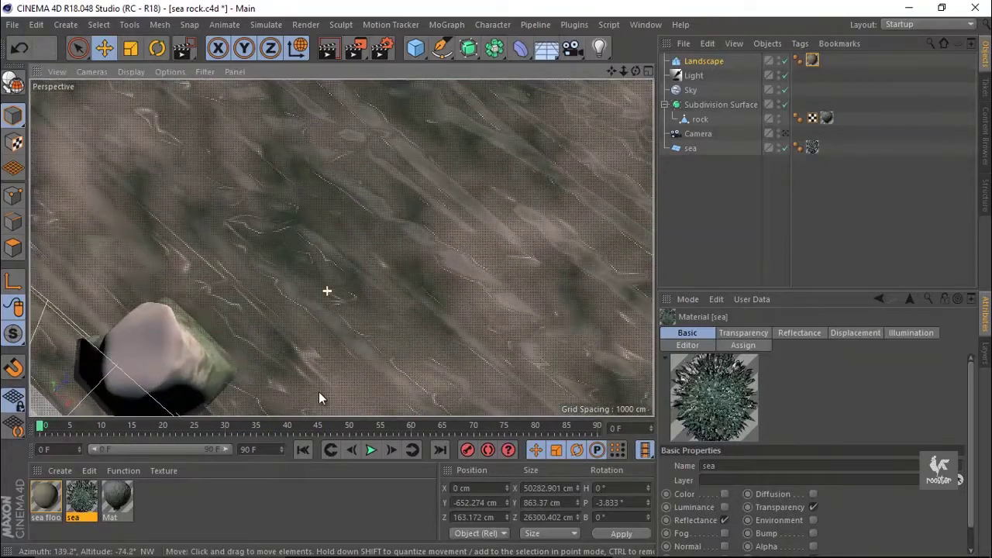
Step: Set the Landscape texture tag's horizontal tiling to 2, undoing an accidental stretch
{"action": "left_click", "coordinate": [813, 61]}
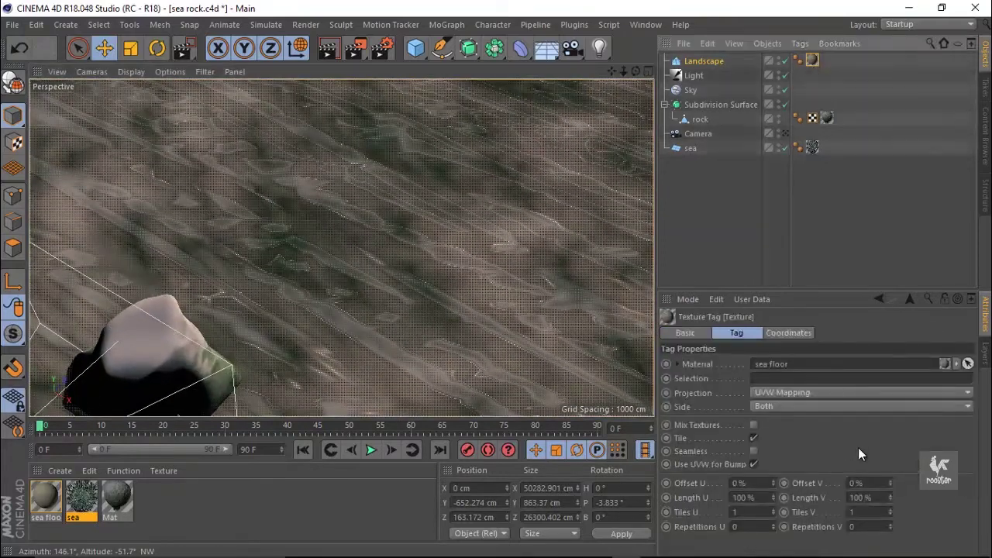
{"action": "double_click", "coordinate": [759, 511]}
{"action": "type", "text": "2"}
{"action": "key", "text": "Return"}
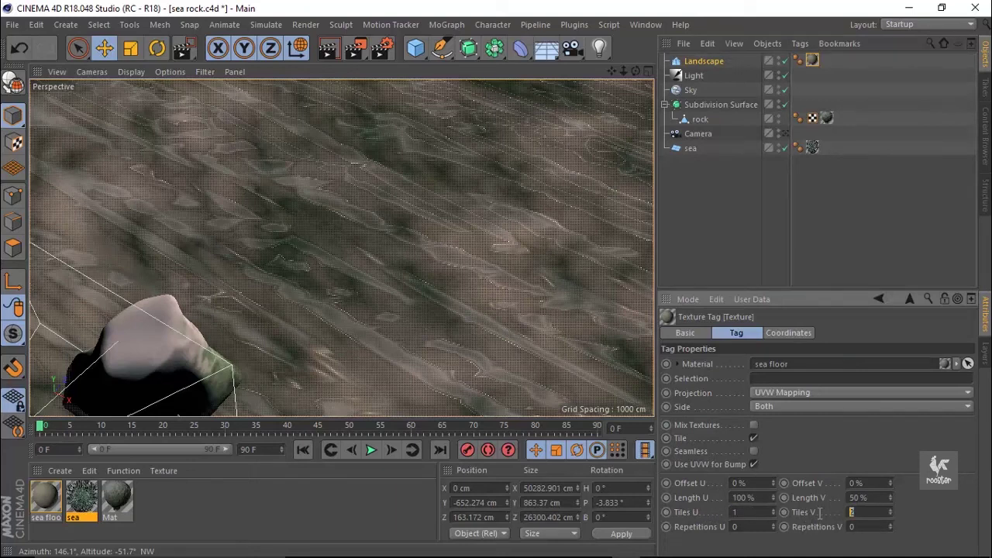
{"action": "left_click_drag", "start_coordinate": [773, 499], "coordinate": [776, 487]}
{"action": "key", "text": "ctrl+z"}
{"action": "key", "text": "ctrl+z"}
{"action": "key", "text": "ctrl+z"}
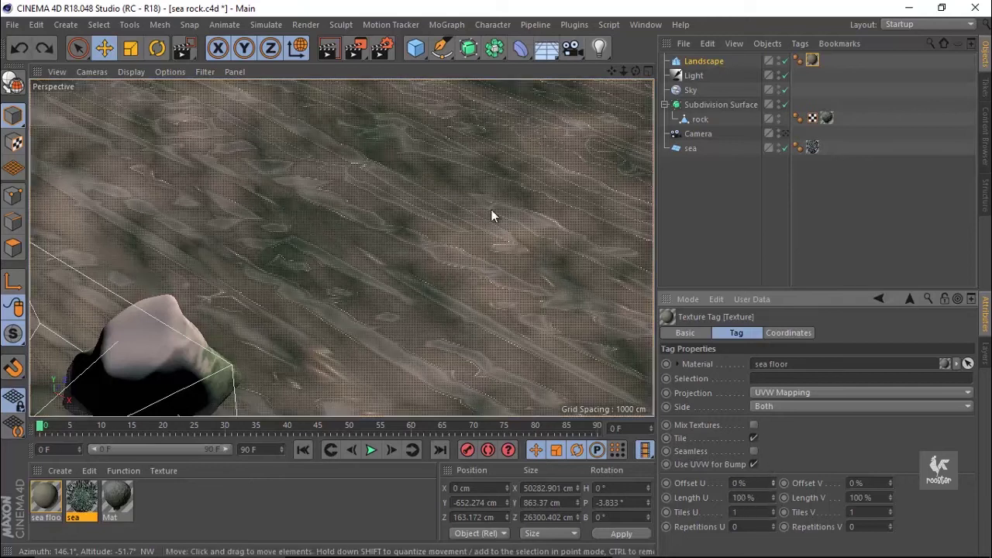
{"action": "left_click_drag", "start_coordinate": [492, 214], "coordinate": [500, 224], "text": "alt"}
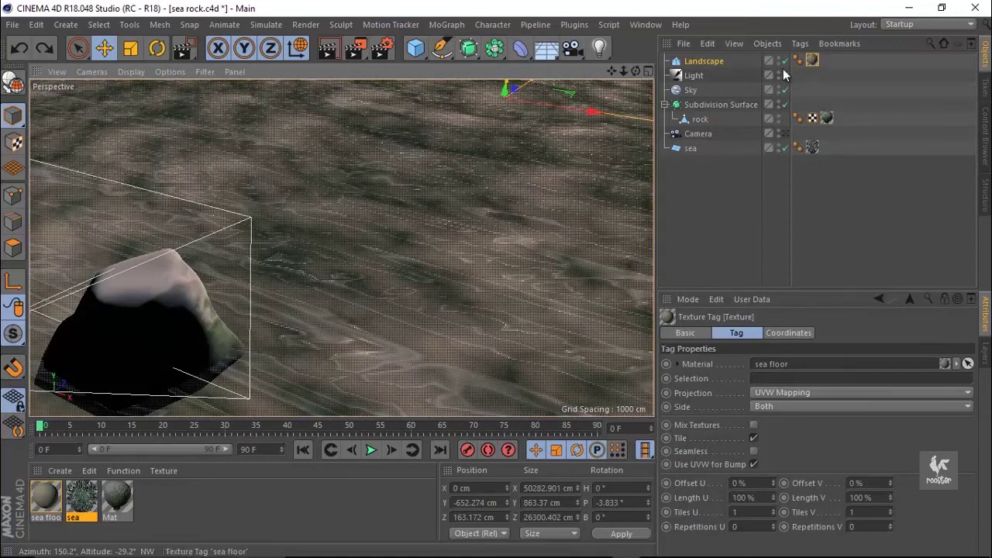
Step: Tile the sea's wave texture tag 3 times in U and 5 in V
{"action": "left_click", "coordinate": [812, 147]}
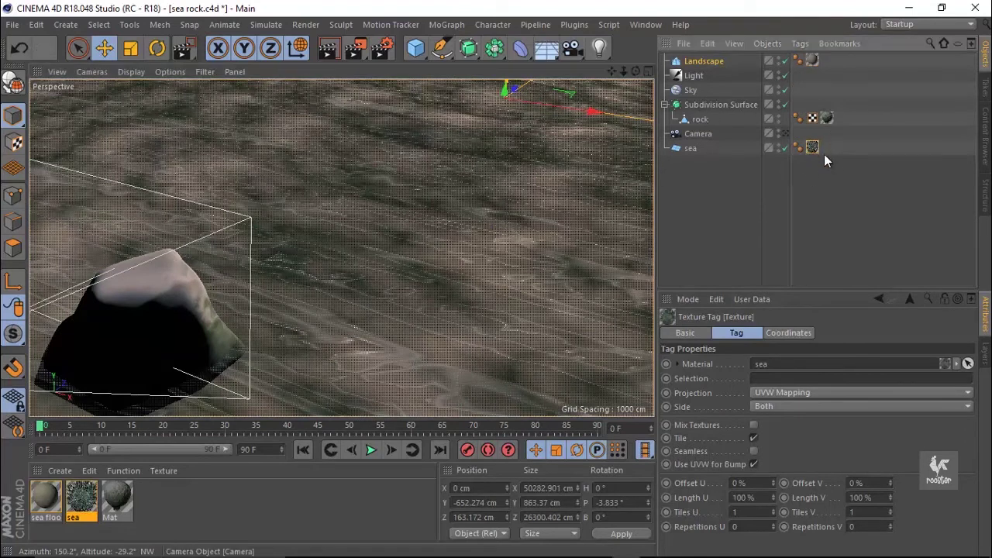
{"action": "left_click_drag", "start_coordinate": [773, 510], "coordinate": [773, 510]}
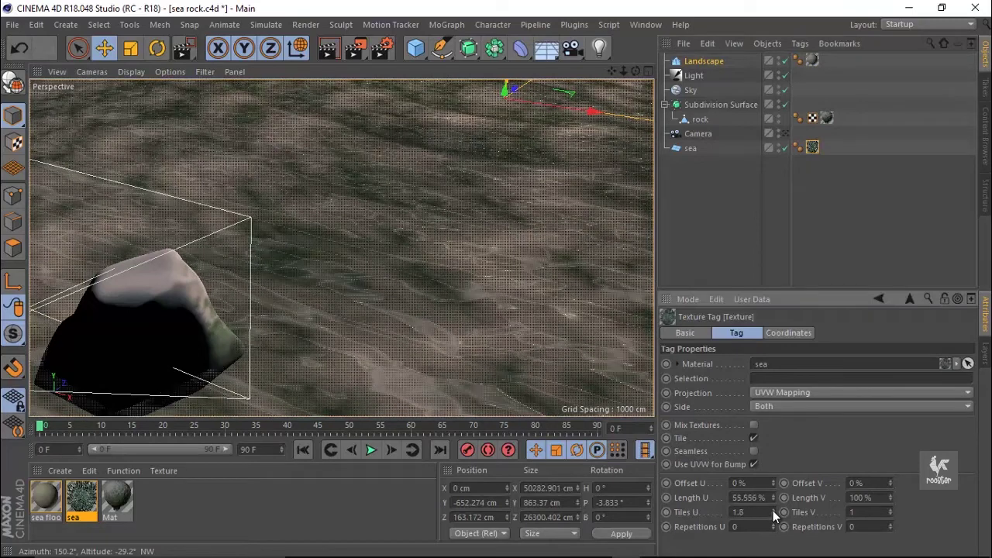
{"action": "type", "text": "1"}
{"action": "key", "text": "Return"}
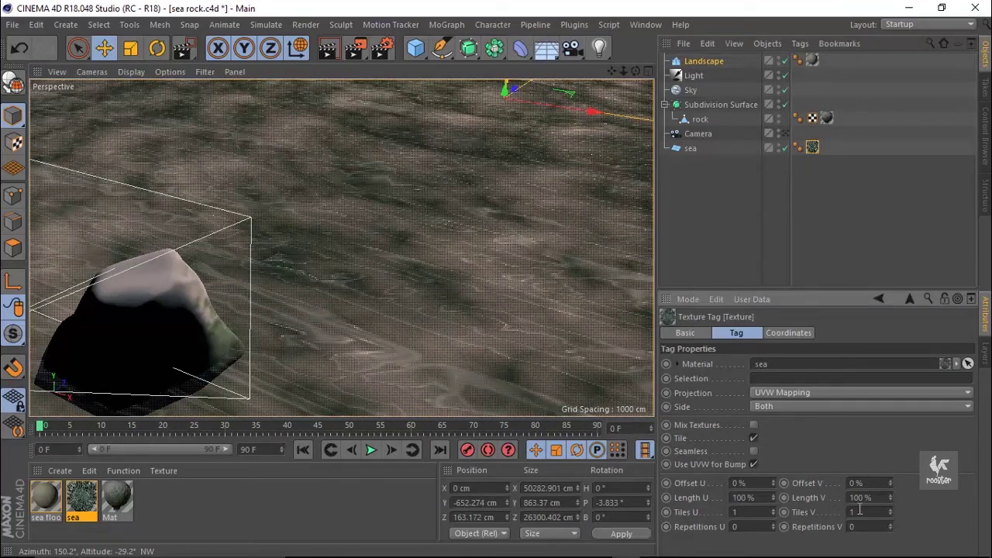
{"action": "left_click_drag", "start_coordinate": [890, 508], "coordinate": [890, 508]}
{"action": "type", "text": ".3"}
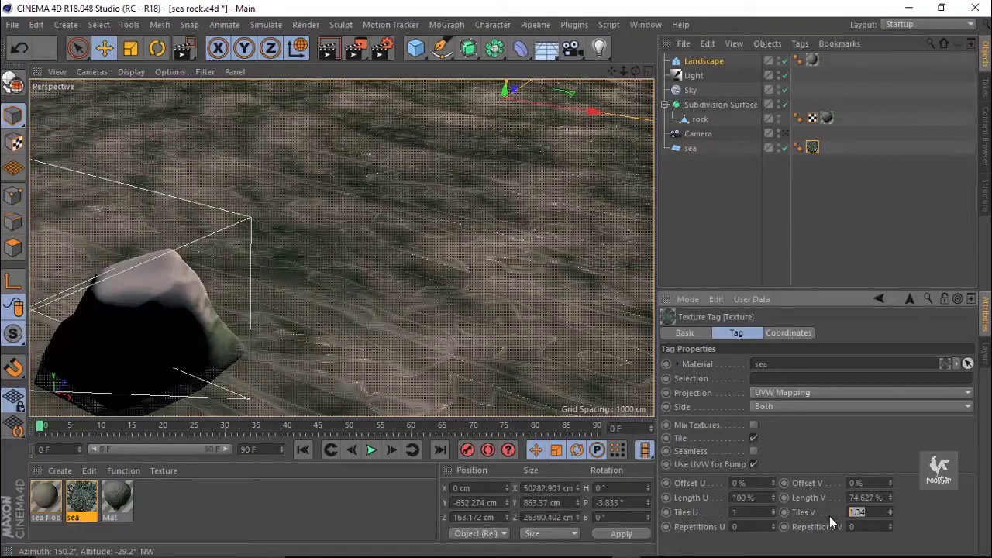
{"action": "type", "text": "4"}
{"action": "key", "text": "Return"}
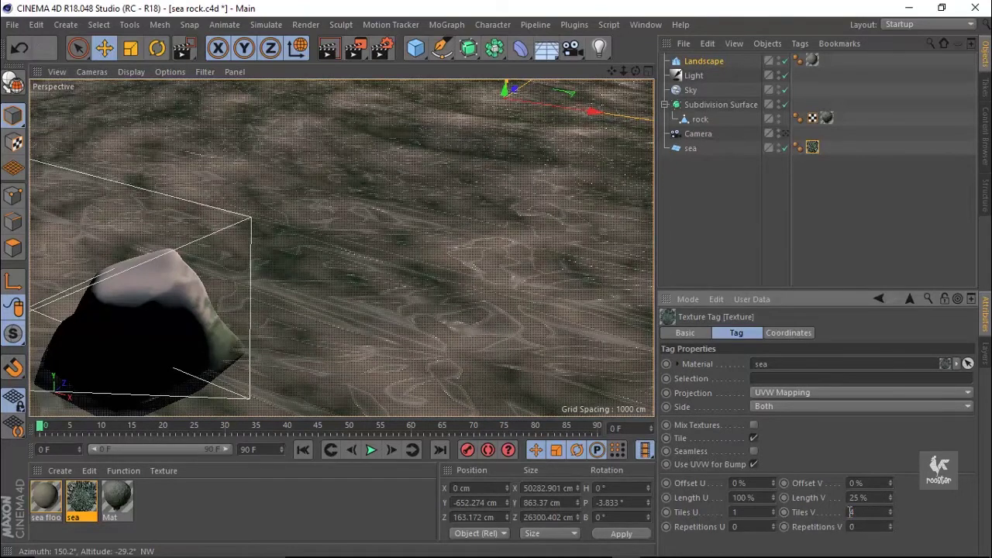
{"action": "type", "text": "5"}
{"action": "key", "text": "Return"}
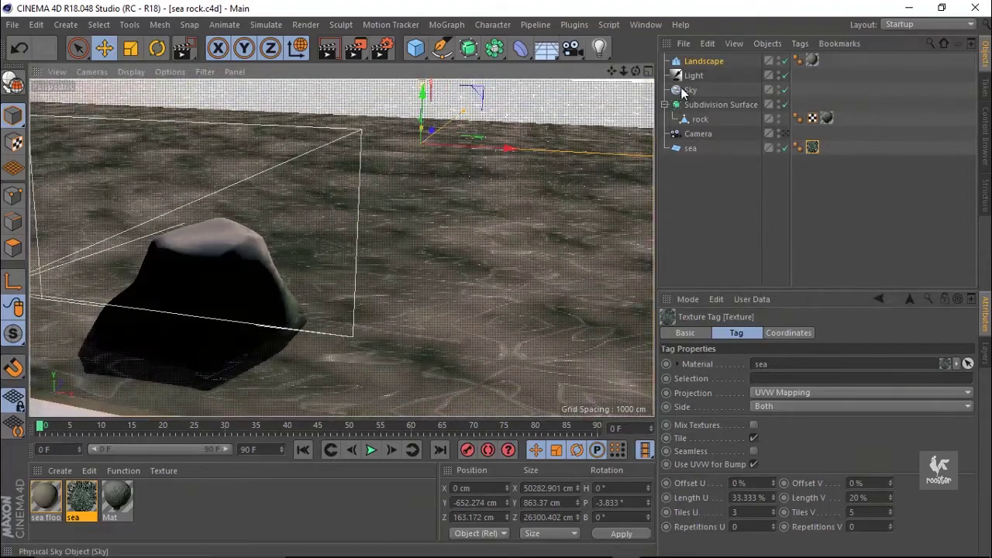
Step: Render a test region of sea and rock through the scene camera
{"action": "left_click", "coordinate": [783, 134]}
{"action": "left_click", "coordinate": [383, 48]}
{"action": "left_click", "coordinate": [418, 65]}
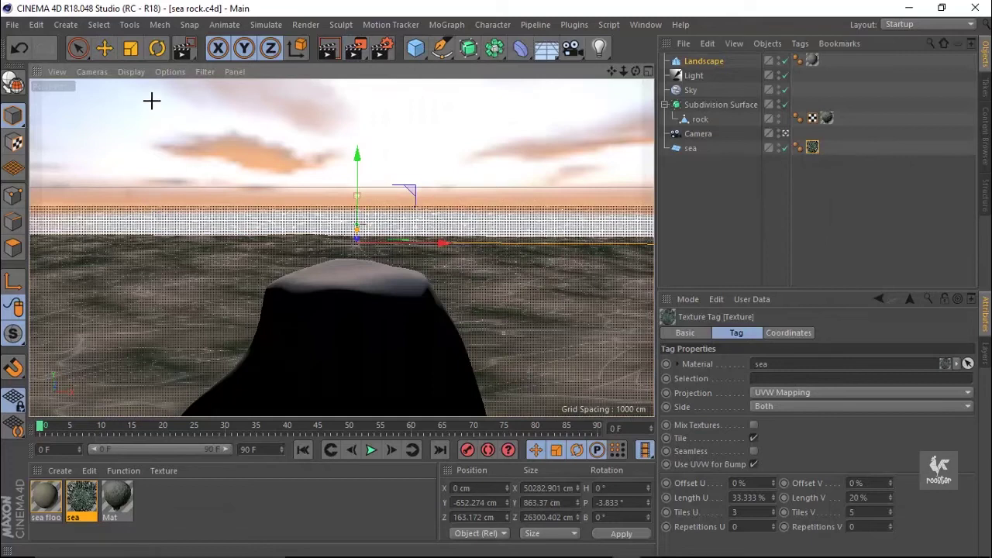
{"action": "left_click_drag", "start_coordinate": [133, 82], "coordinate": [213, 419]}
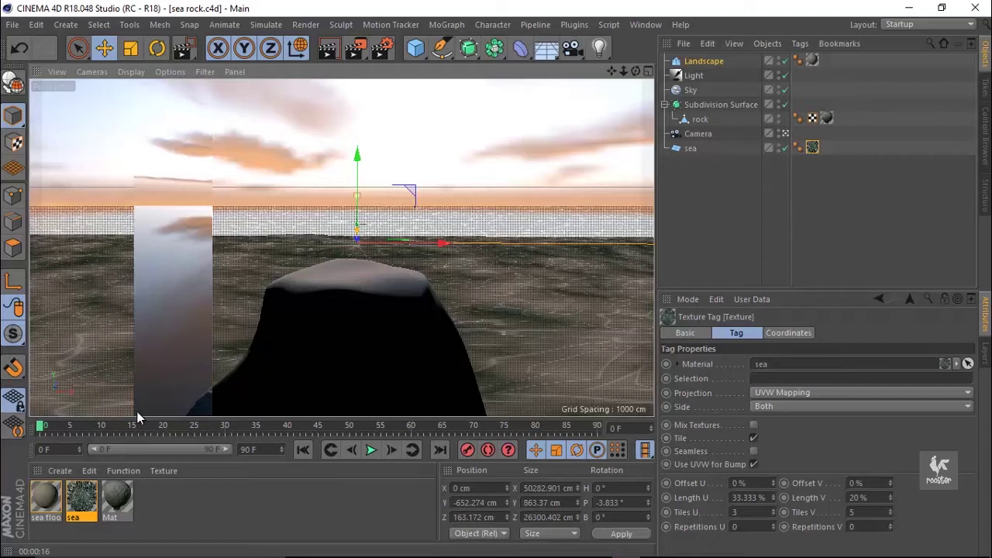
{"action": "double_click", "coordinate": [81, 496]}
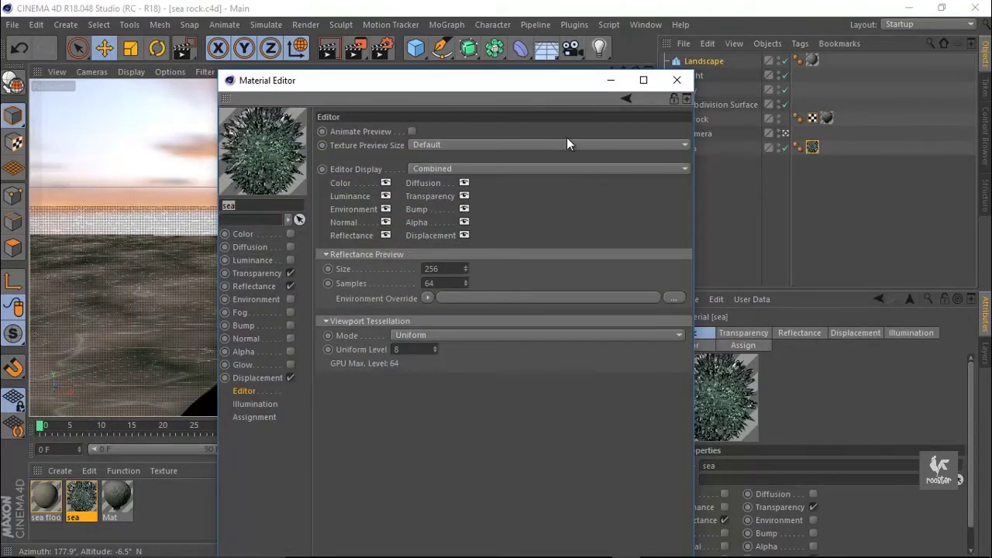
{"action": "left_click", "coordinate": [610, 80]}
Step: Select the sea plane and switch the viewport display to Lines
{"action": "left_click", "coordinate": [688, 148]}
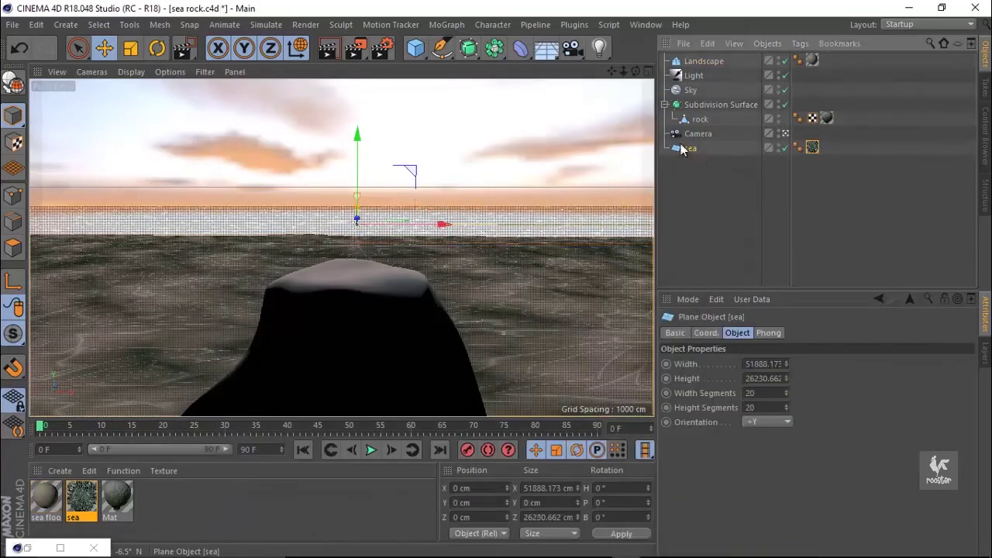
{"action": "double_click", "coordinate": [756, 393]}
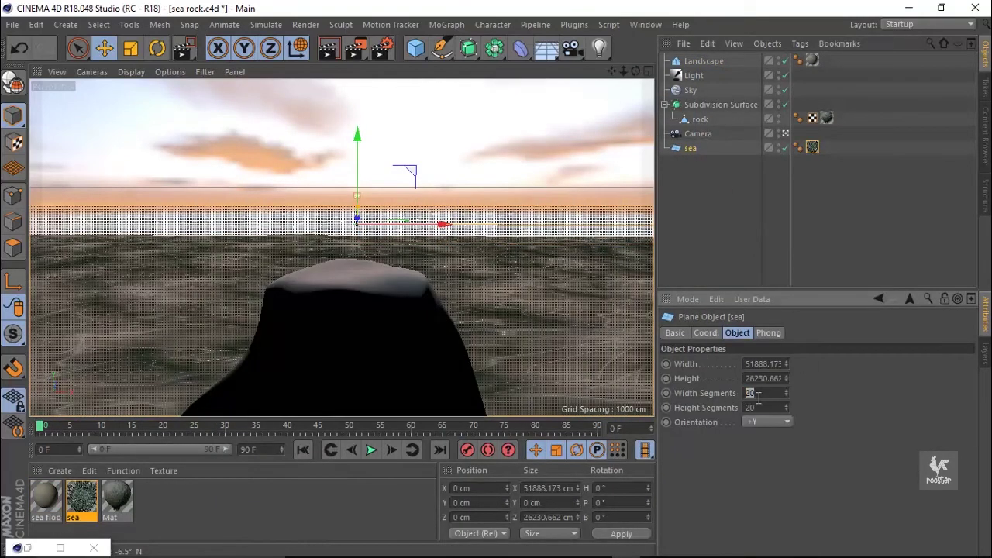
{"action": "mouse_move", "coordinate": [543, 233]}
{"action": "left_mouse_down", "text": "alt"}
{"action": "mouse_move", "coordinate": [416, 142]}
{"action": "mouse_move", "coordinate": [130, 78]}
{"action": "left_mouse_up", "text": "alt"}
{"action": "left_click", "coordinate": [131, 72]}
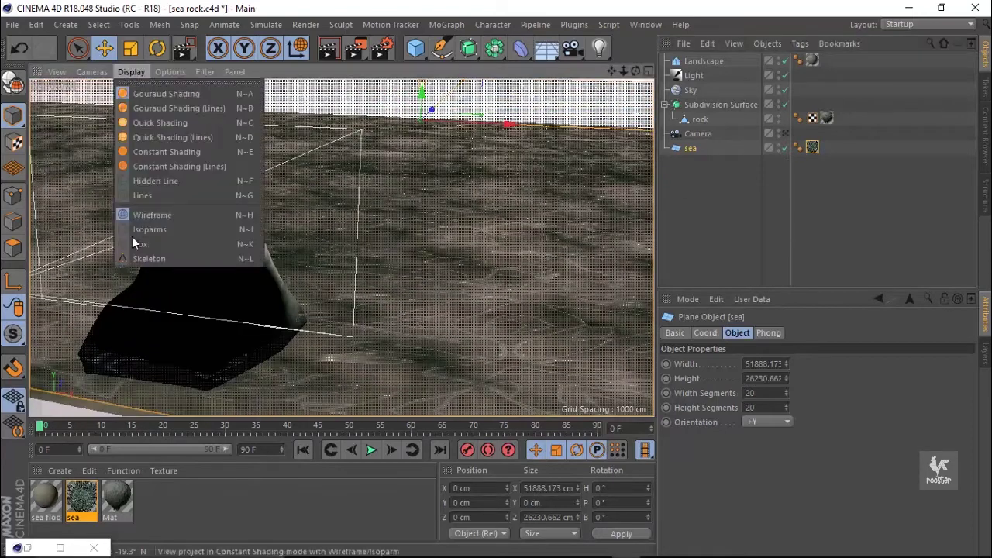
{"action": "left_click", "coordinate": [154, 184]}
{"action": "left_click_drag", "start_coordinate": [501, 253], "coordinate": [487, 282], "text": "alt"}
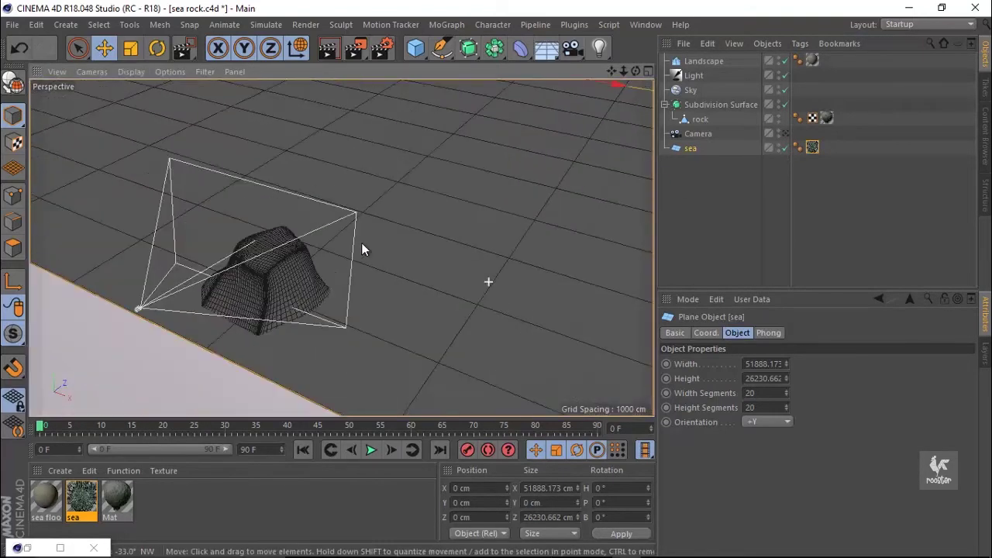
{"action": "scroll", "coordinate": [321, 210], "scroll_direction": "down", "scroll_amount": 5}
{"action": "left_click_drag", "start_coordinate": [321, 210], "coordinate": [361, 288], "text": "alt"}
Step: Give the sea plane 160 width and 160 height segments and save the scene
{"action": "double_click", "coordinate": [760, 393]}
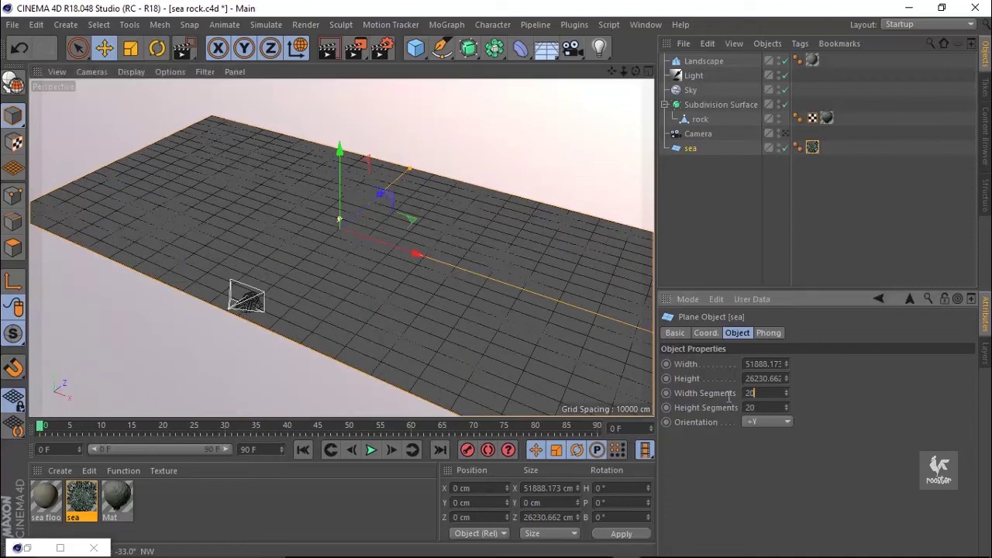
{"action": "type", "text": "160"}
{"action": "key", "text": "Return"}
{"action": "key", "text": "Tab"}
{"action": "type", "text": "160"}
{"action": "key", "text": "Return"}
{"action": "key", "text": "ctrl+s"}
Step: Render a test region of the sea and rock through the scene camera
{"action": "mouse_move", "coordinate": [282, 328]}
{"action": "left_mouse_down", "text": "alt"}
{"action": "mouse_move", "coordinate": [268, 318]}
{"action": "mouse_move", "coordinate": [542, 336]}
{"action": "mouse_move", "coordinate": [404, 316]}
{"action": "left_mouse_up", "text": "alt"}
{"action": "mouse_move", "coordinate": [308, 296]}
{"action": "left_mouse_down", "text": "alt"}
{"action": "mouse_move", "coordinate": [444, 321]}
{"action": "mouse_move", "coordinate": [364, 312]}
{"action": "mouse_move", "coordinate": [427, 275]}
{"action": "left_mouse_up", "text": "alt"}
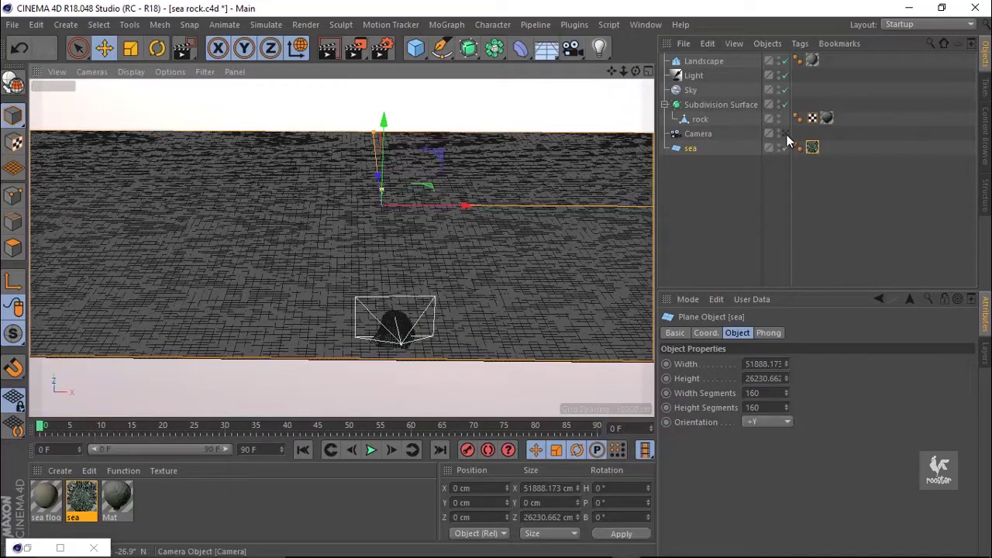
{"action": "left_click", "coordinate": [786, 133]}
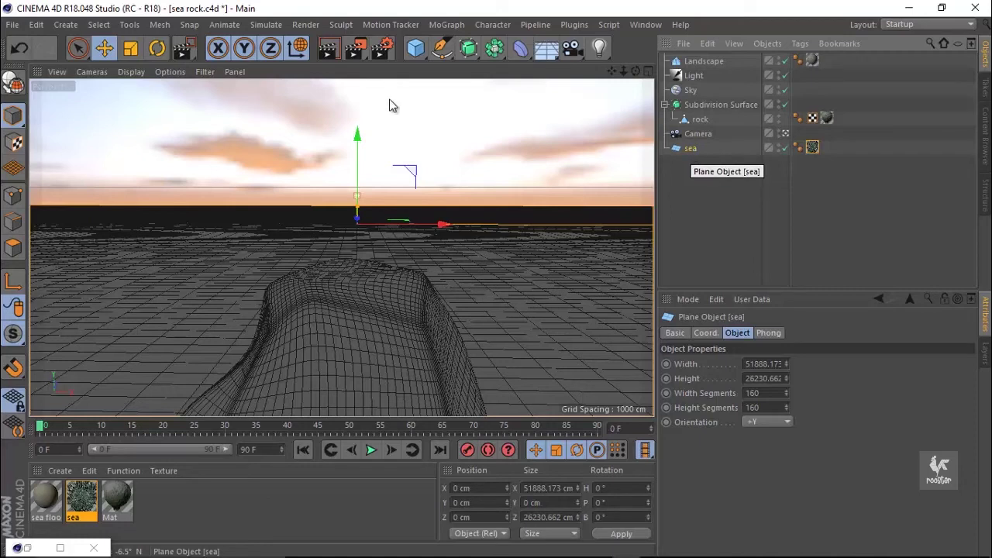
{"action": "left_click", "coordinate": [365, 52]}
{"action": "left_click", "coordinate": [417, 72]}
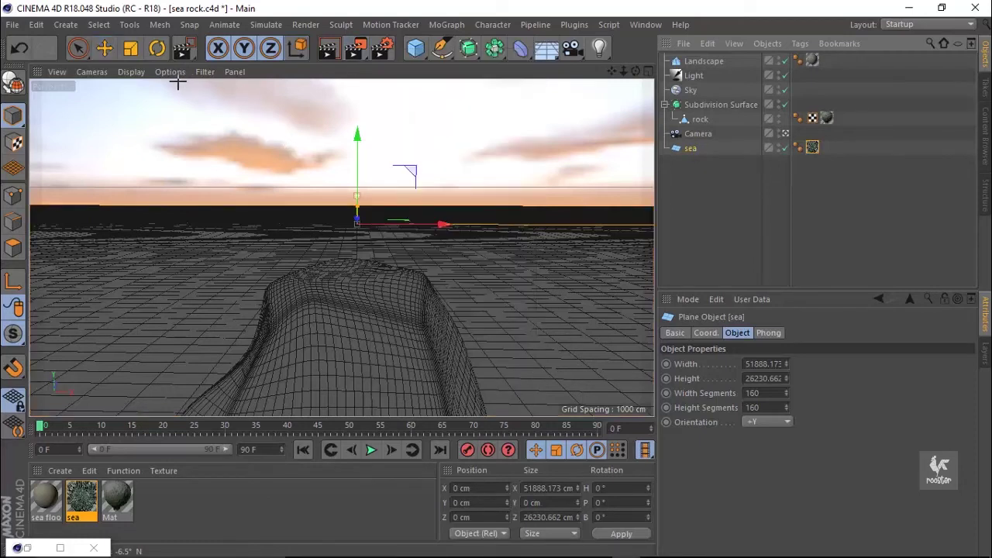
{"action": "left_click_drag", "start_coordinate": [178, 83], "coordinate": [262, 449]}
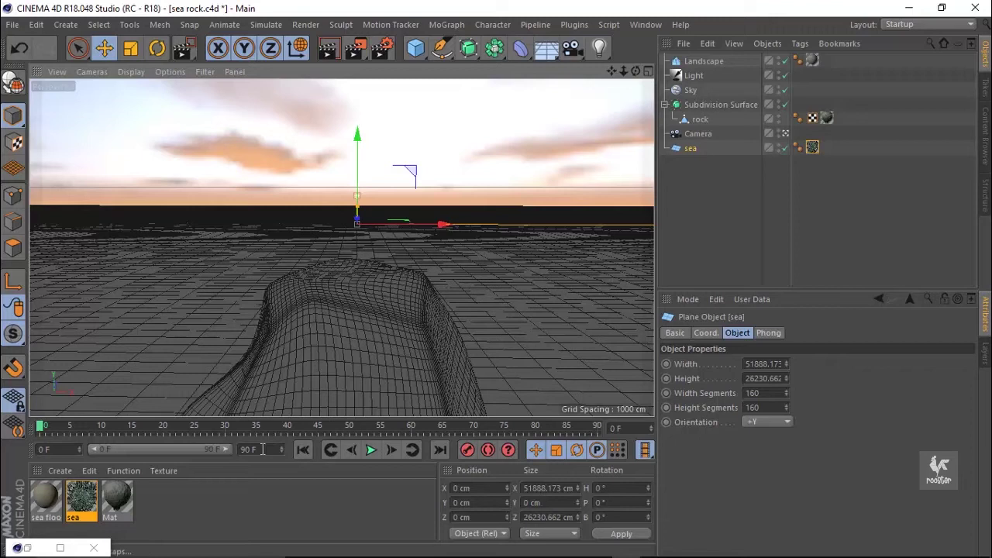
{"action": "key", "text": "ctrl+r"}
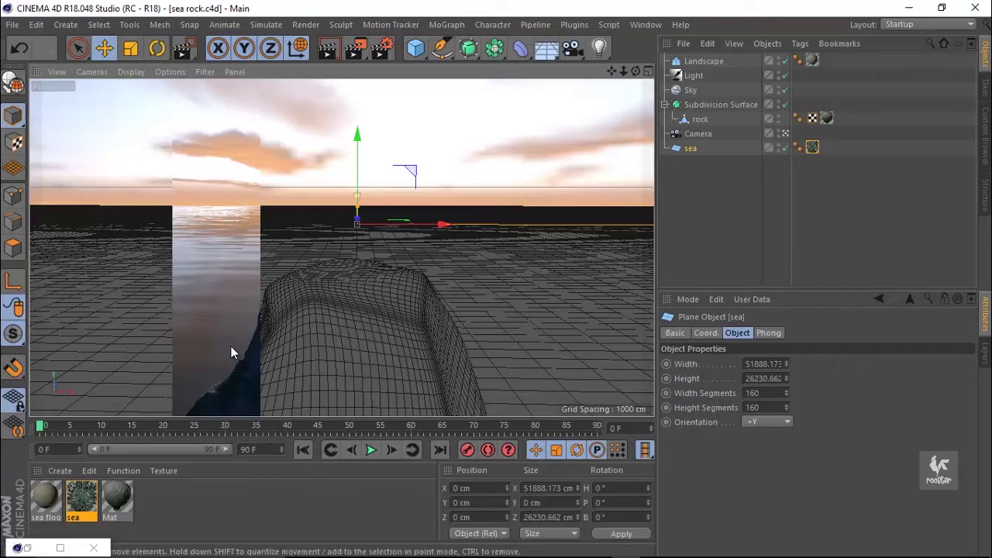
Step: Set the sea texture tag's vertical tiles (Tiles V) to 15
{"action": "double_click", "coordinate": [82, 502]}
{"action": "left_click", "coordinate": [689, 84]}
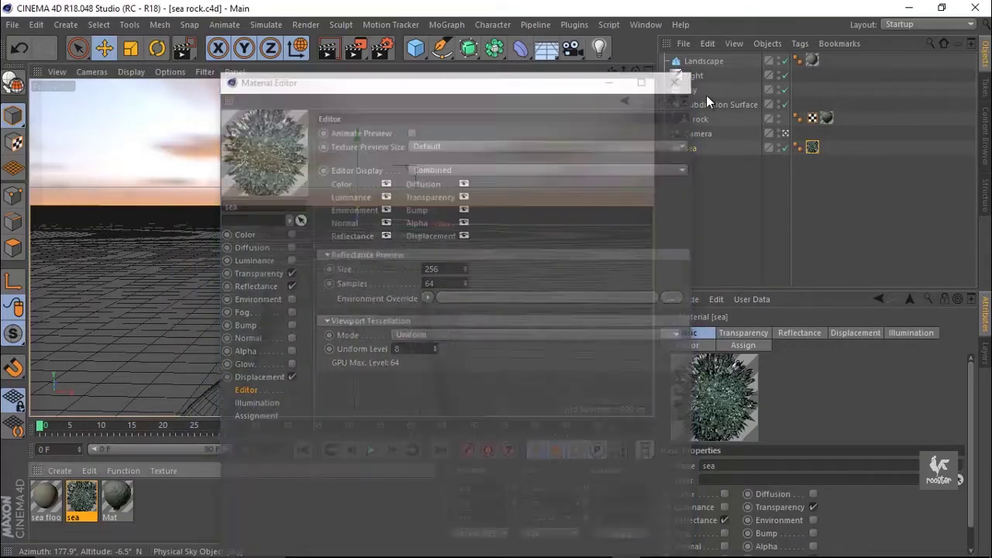
{"action": "left_click", "coordinate": [812, 147]}
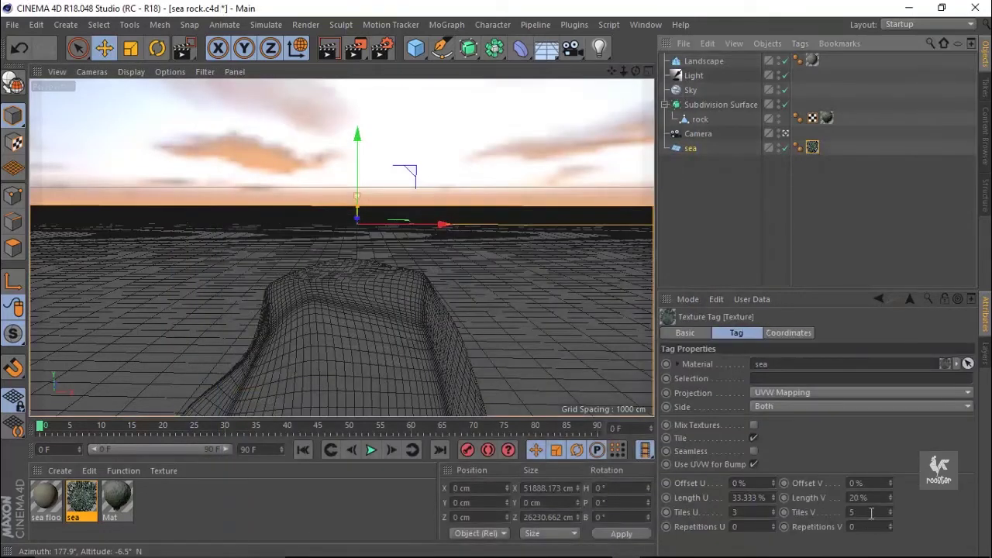
{"action": "left_click", "coordinate": [855, 514]}
{"action": "type", "text": "15"}
{"action": "key", "text": "Return"}
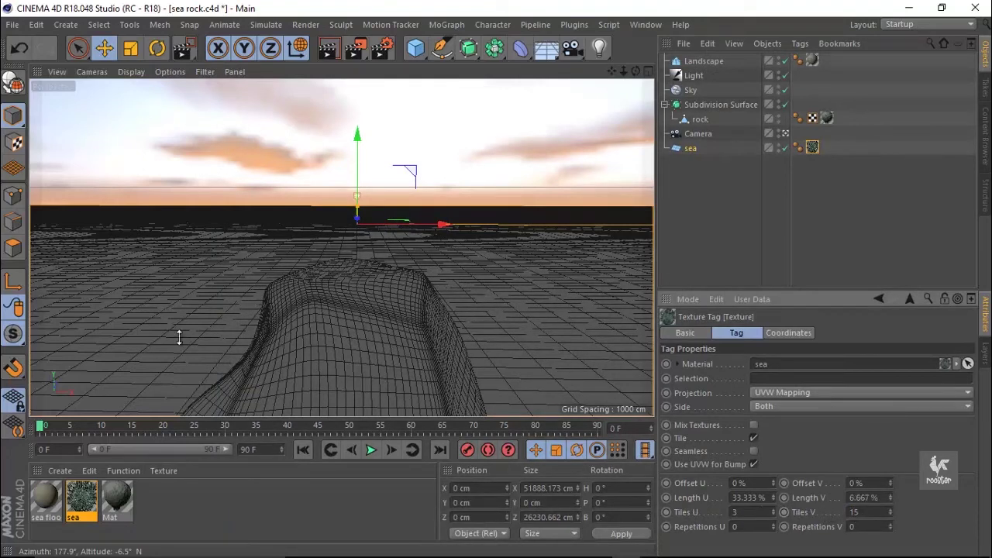
Step: Set the sea material's transparency absorption distance to 330 and render a test region at the left
{"action": "left_click", "coordinate": [355, 48]}
{"action": "left_click", "coordinate": [424, 69]}
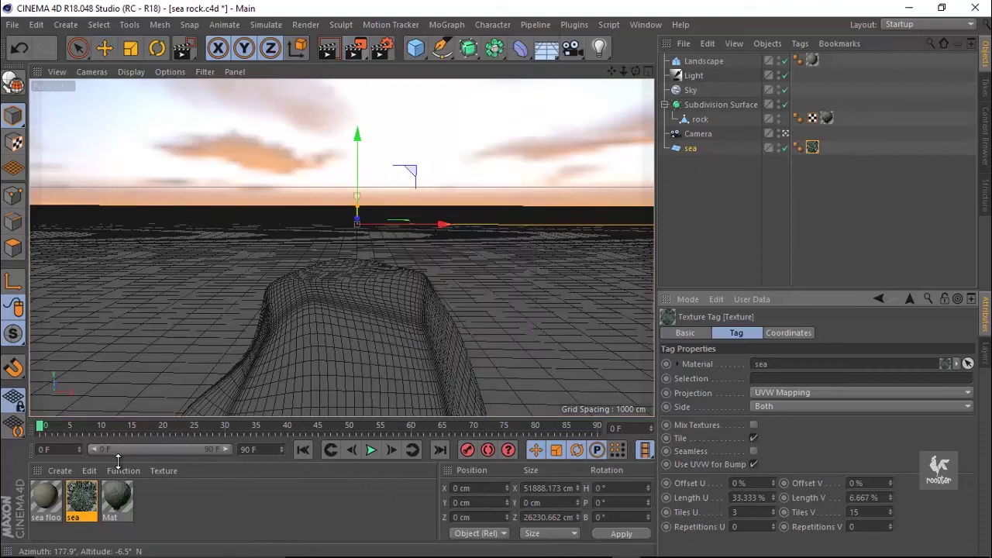
{"action": "double_click", "coordinate": [81, 496]}
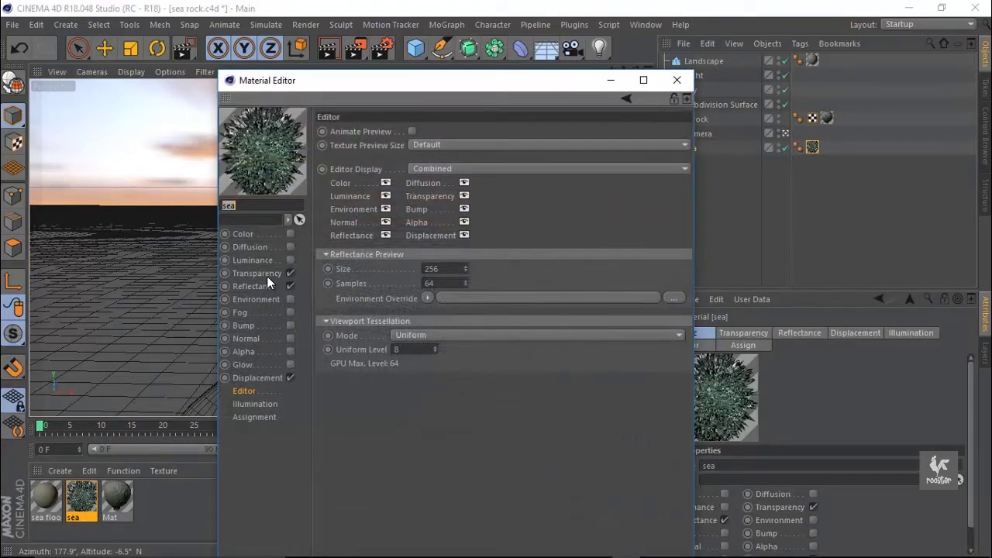
{"action": "left_click", "coordinate": [256, 273]}
{"action": "left_click", "coordinate": [450, 378]}
{"action": "type", "text": "330"}
{"action": "key", "text": "Return"}
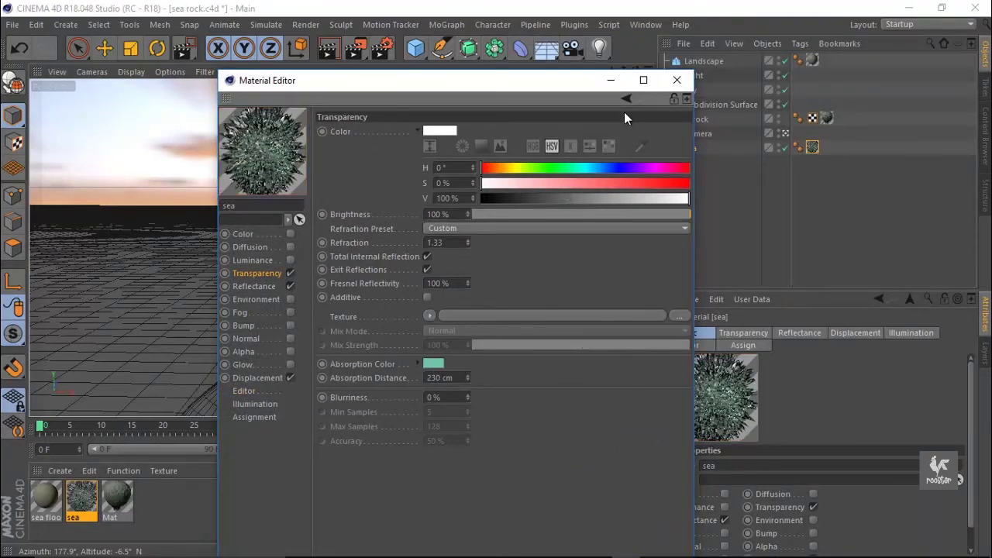
{"action": "left_click", "coordinate": [677, 80]}
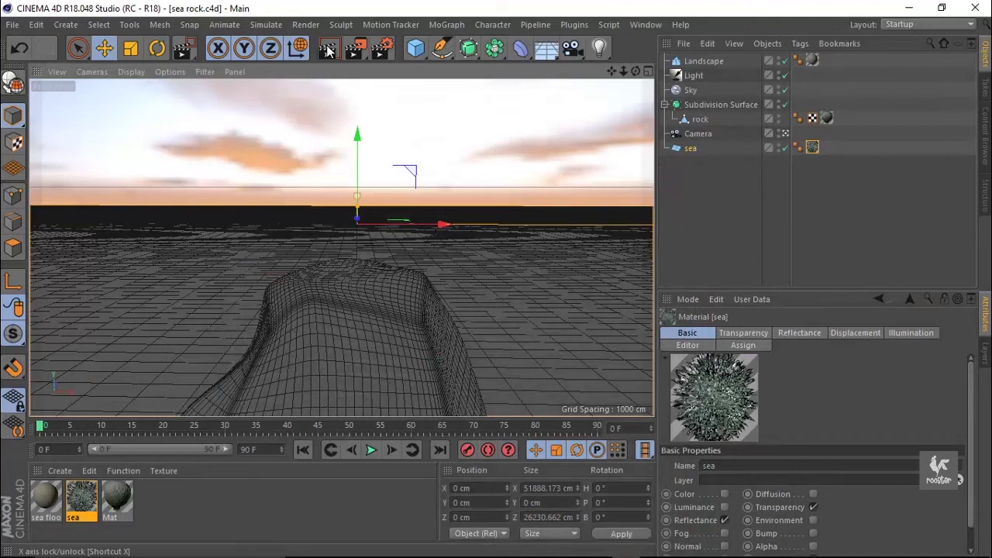
{"action": "left_click_drag", "start_coordinate": [90, 121], "coordinate": [163, 416]}
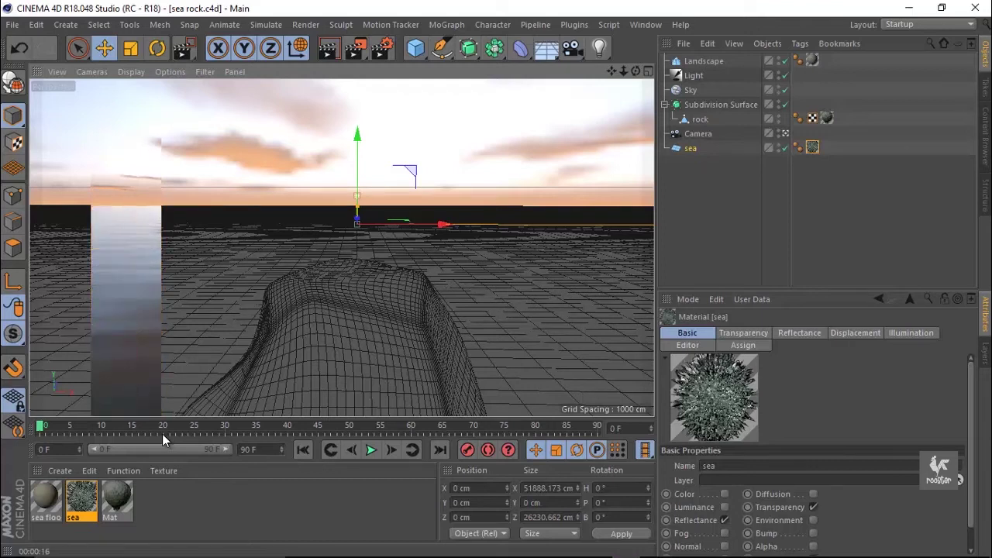
Step: Add a Compositing tag to the sea, enable Compositing Background, and test-render a small region
{"action": "left_click", "coordinate": [267, 287]}
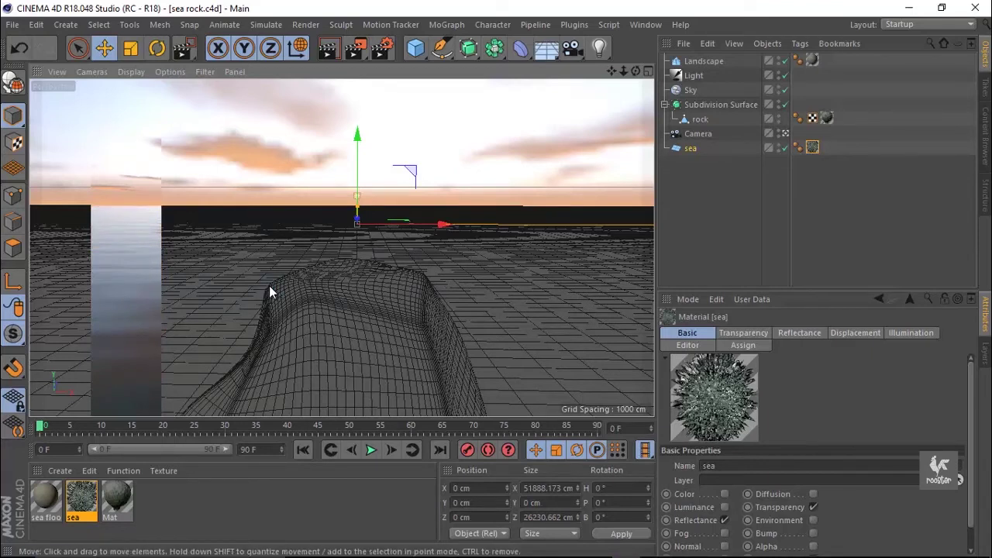
{"action": "left_click", "coordinate": [111, 52]}
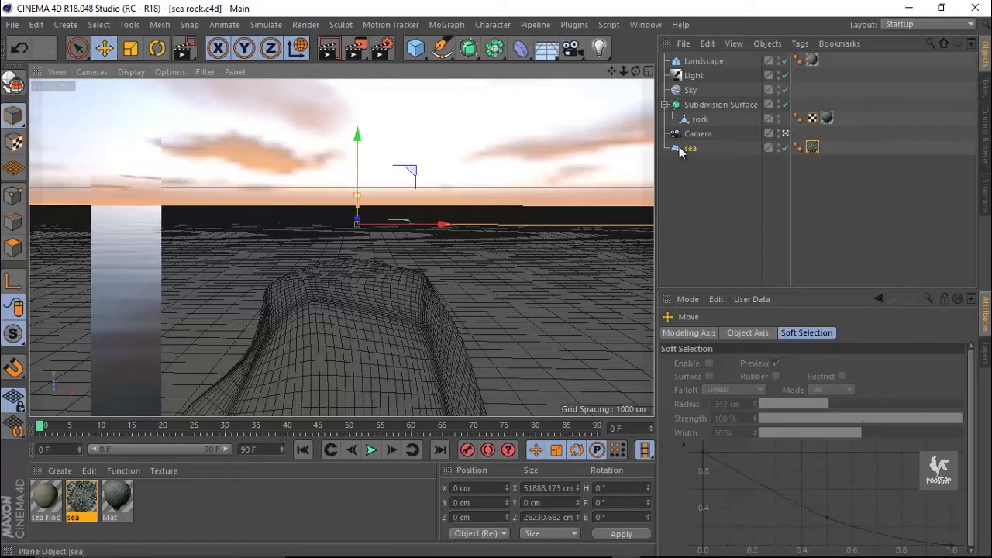
{"action": "left_click", "coordinate": [690, 148]}
{"action": "left_click", "coordinate": [803, 45]}
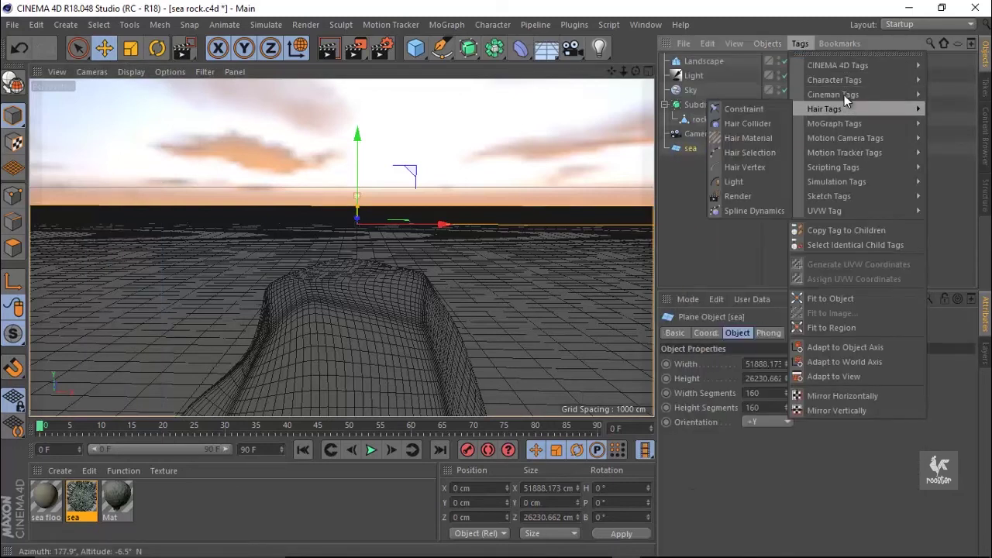
{"action": "mouse_move", "coordinate": [838, 65]}
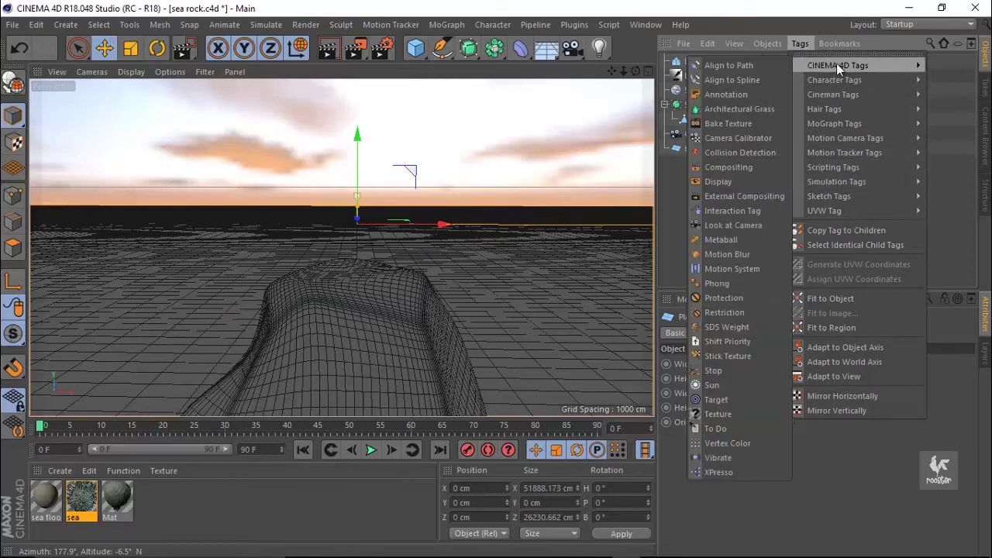
{"action": "left_click", "coordinate": [751, 163]}
{"action": "left_click", "coordinate": [937, 363]}
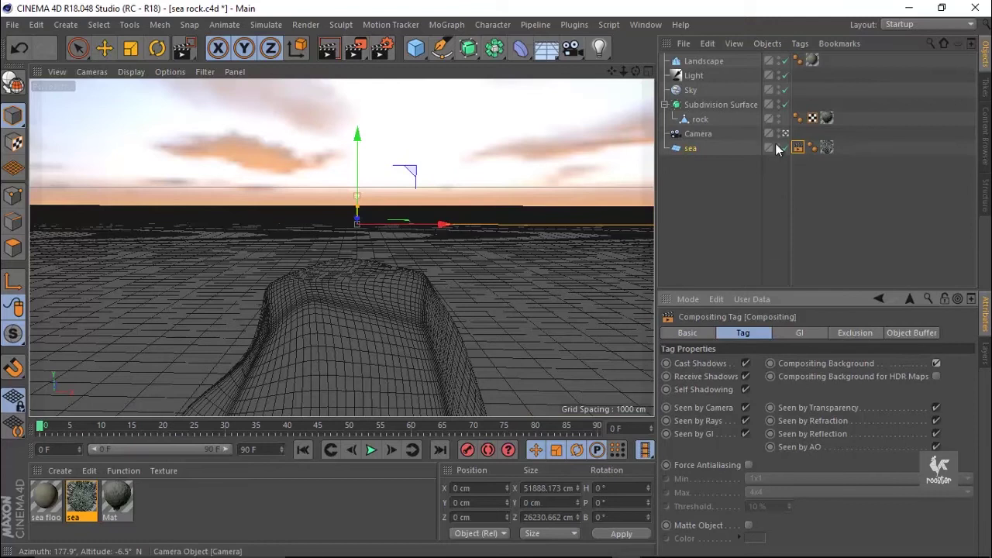
{"action": "left_click_drag", "start_coordinate": [141, 157], "coordinate": [196, 250]}
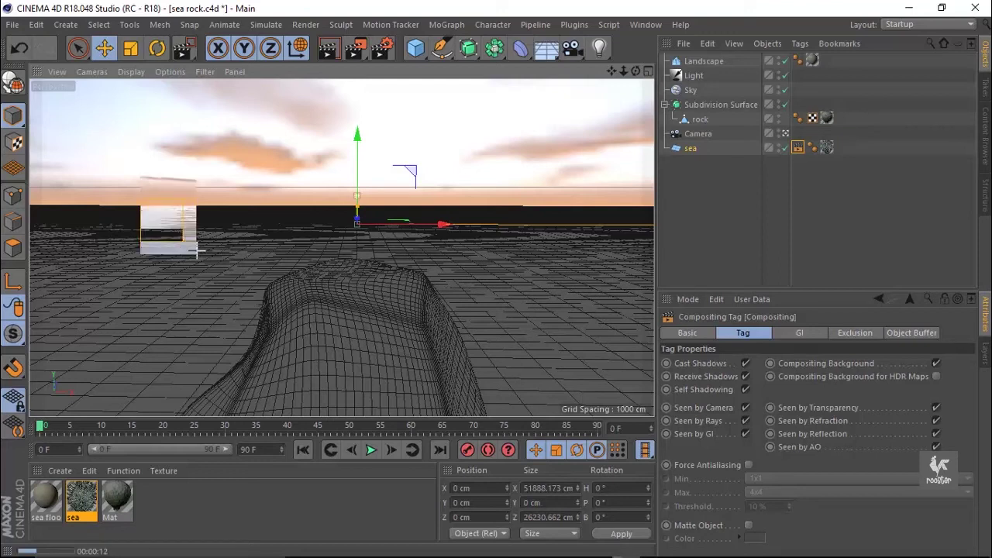
Step: Clear the test render and render a new region at the right of the view
{"action": "left_click", "coordinate": [798, 148]}
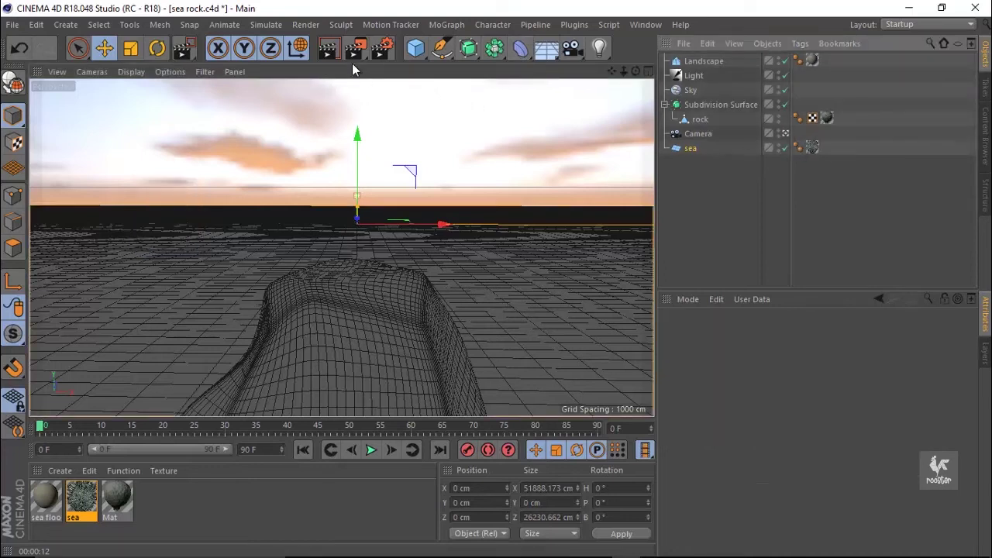
{"action": "left_click_drag", "start_coordinate": [355, 48], "coordinate": [411, 70]}
{"action": "left_click_drag", "start_coordinate": [475, 145], "coordinate": [581, 407]}
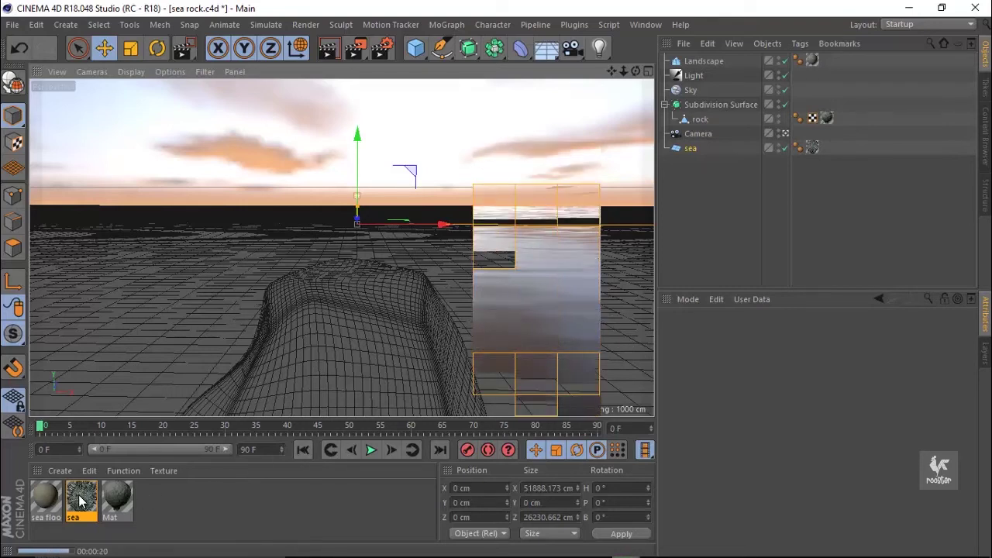
Step: Return to the scene camera view with smooth shading, framing more sky and the sea
{"action": "left_click", "coordinate": [82, 501]}
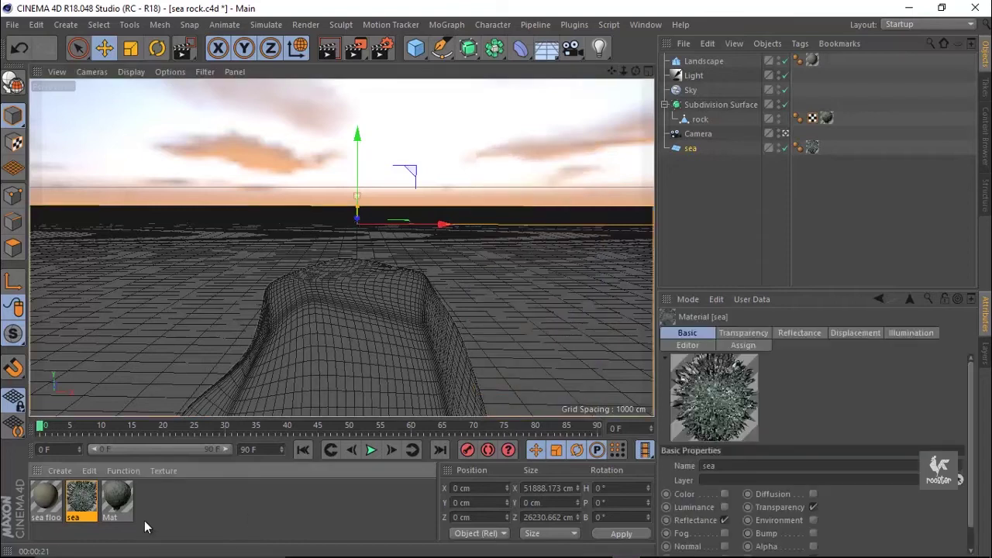
{"action": "double_click", "coordinate": [84, 503]}
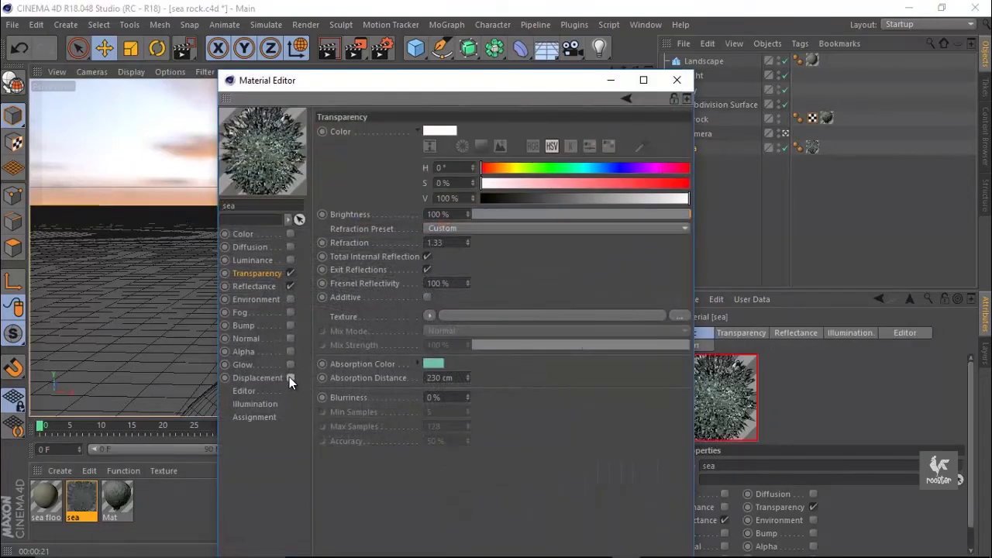
{"action": "left_click", "coordinate": [677, 80]}
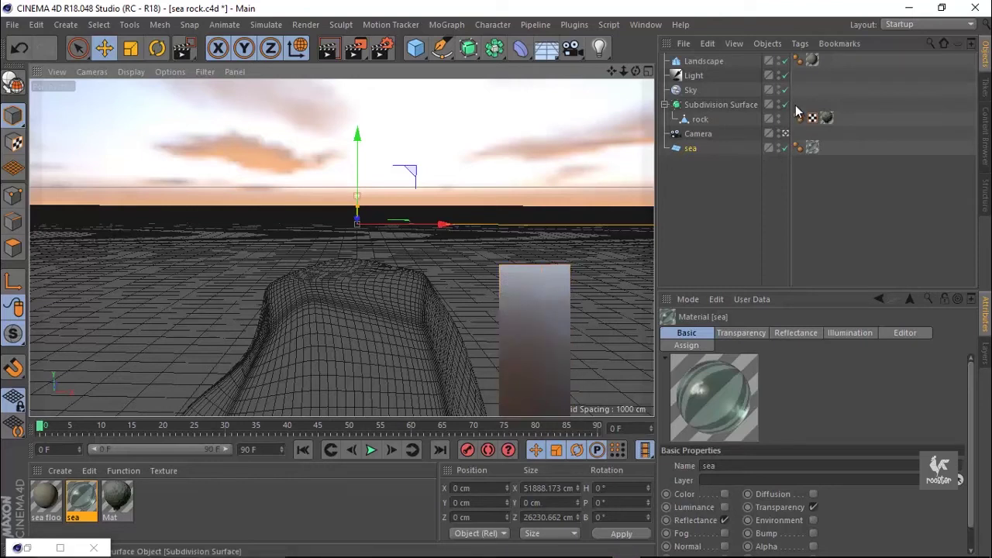
{"action": "left_click", "coordinate": [785, 134]}
{"action": "mouse_move", "coordinate": [485, 262]}
{"action": "left_mouse_down", "text": "alt"}
{"action": "mouse_move", "coordinate": [431, 232]}
{"action": "mouse_move", "coordinate": [492, 206]}
{"action": "left_mouse_up", "text": "alt"}
{"action": "left_click", "coordinate": [131, 71]}
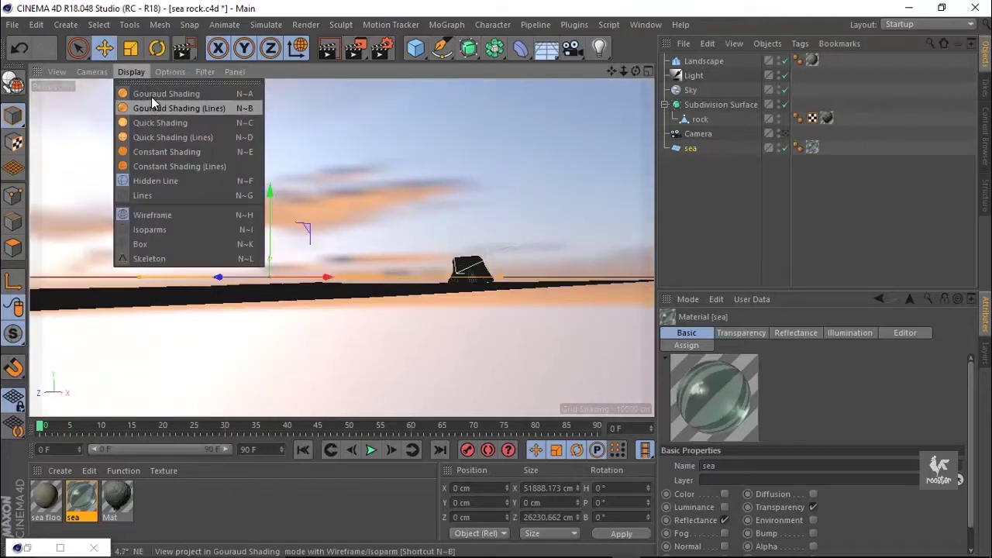
{"action": "left_click", "coordinate": [155, 104]}
{"action": "left_click", "coordinate": [105, 49]}
{"action": "mouse_move", "coordinate": [284, 228]}
{"action": "left_mouse_down", "text": "alt"}
{"action": "mouse_move", "coordinate": [316, 282]}
{"action": "mouse_move", "coordinate": [380, 281]}
{"action": "mouse_move", "coordinate": [403, 247]}
{"action": "mouse_move", "coordinate": [404, 221]}
{"action": "mouse_move", "coordinate": [433, 206]}
{"action": "mouse_move", "coordinate": [394, 246]}
{"action": "mouse_move", "coordinate": [326, 272]}
{"action": "left_mouse_up", "text": "alt"}
{"action": "left_click", "coordinate": [784, 133]}
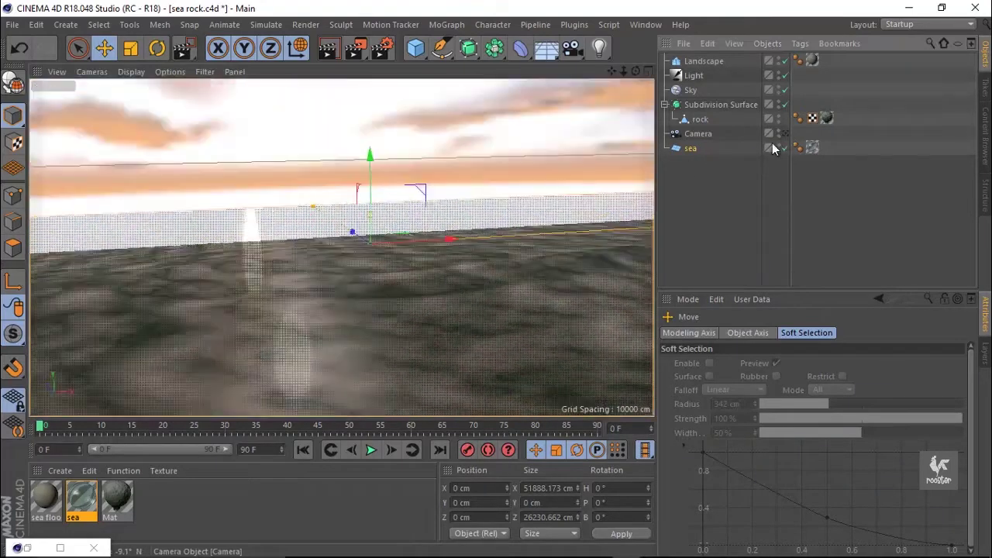
Step: Set the sea's absorption distance to 200 cm and render a region over the sea on the right
{"action": "double_click", "coordinate": [73, 510]}
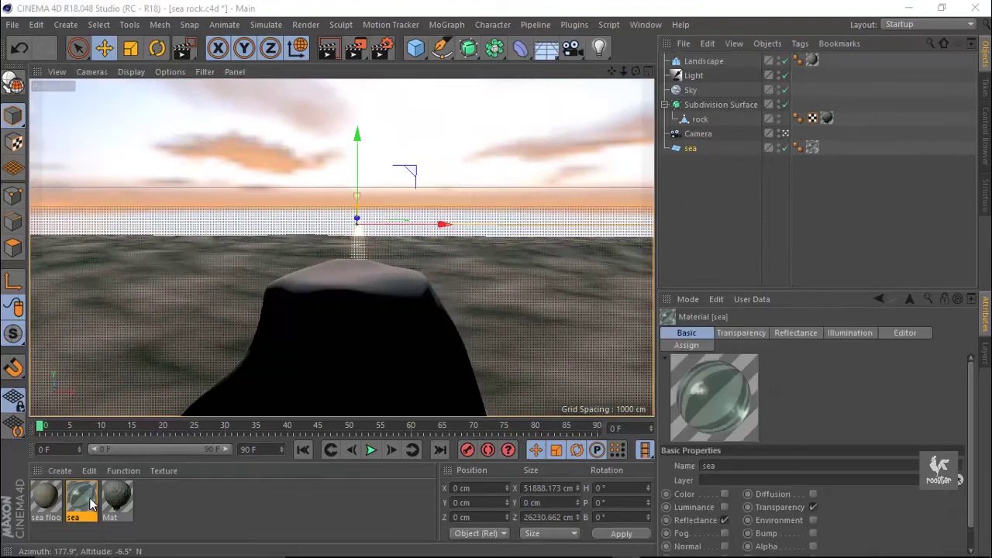
{"action": "double_click", "coordinate": [438, 377]}
{"action": "type", "text": "200"}
{"action": "key", "text": "Return"}
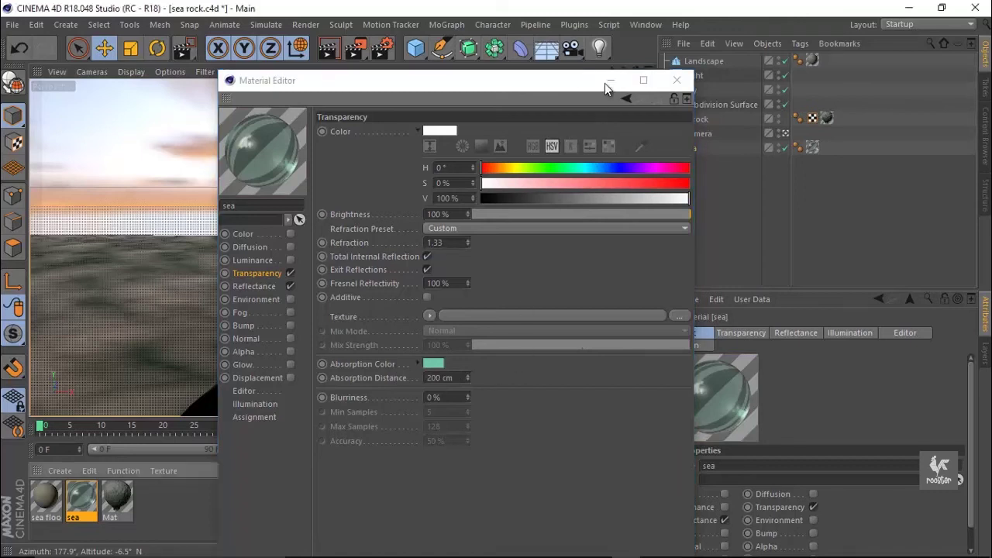
{"action": "left_click", "coordinate": [677, 80]}
{"action": "left_click", "coordinate": [382, 48]}
{"action": "left_click", "coordinate": [430, 70]}
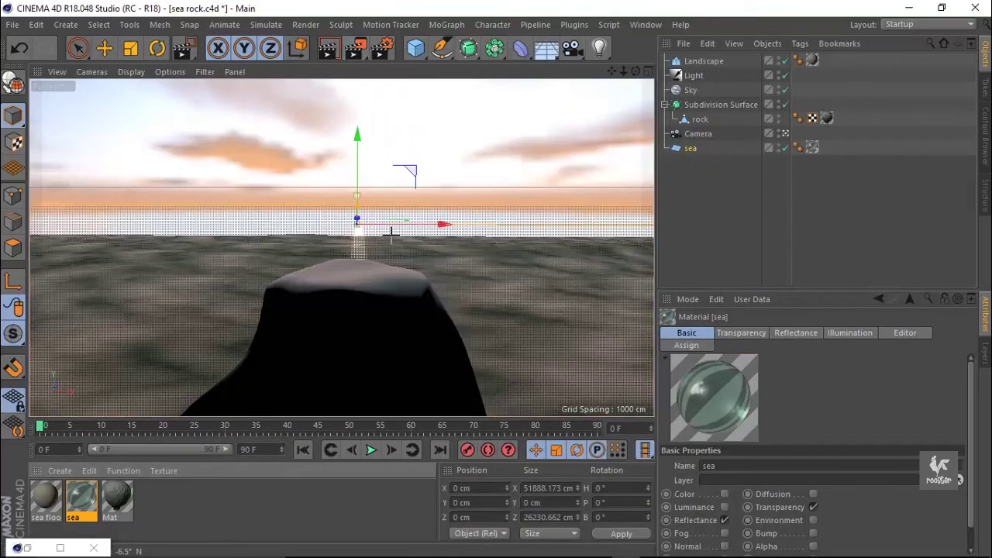
{"action": "left_click_drag", "start_coordinate": [381, 200], "coordinate": [591, 336]}
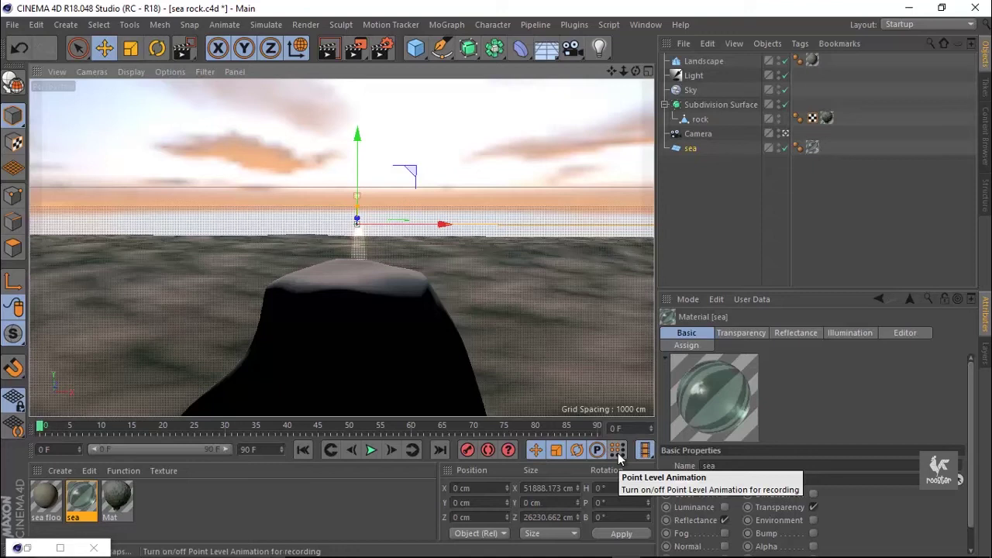
{"action": "key", "text": "ctrl+r"}
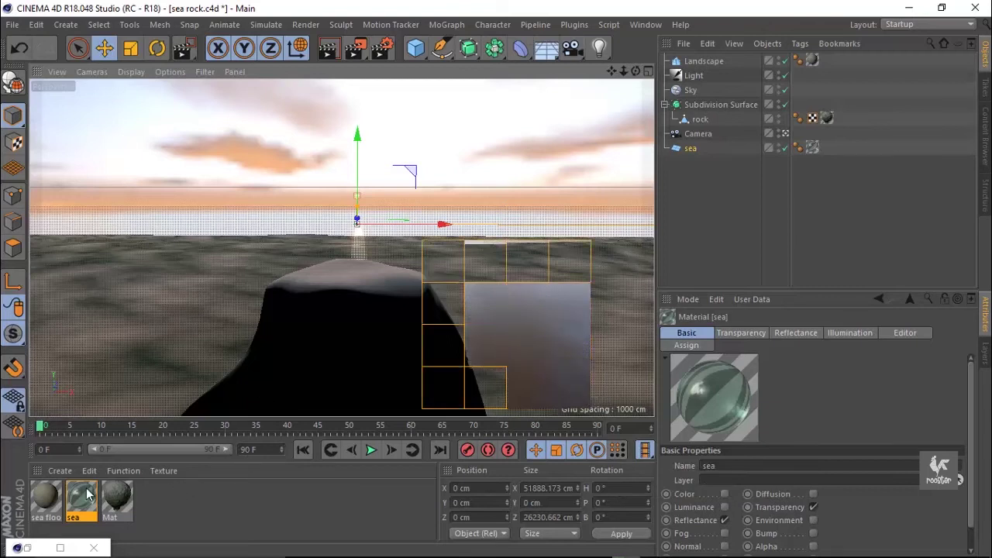
Step: Lower the sea material's Reflection and Specular Strength to 8%
{"action": "left_click", "coordinate": [425, 316]}
{"action": "double_click", "coordinate": [82, 497]}
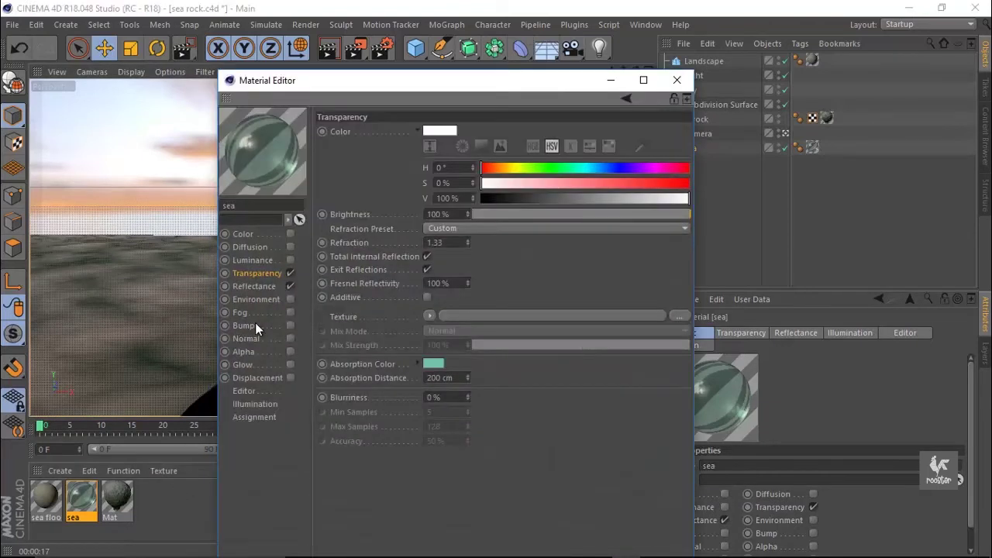
{"action": "left_click", "coordinate": [267, 286]}
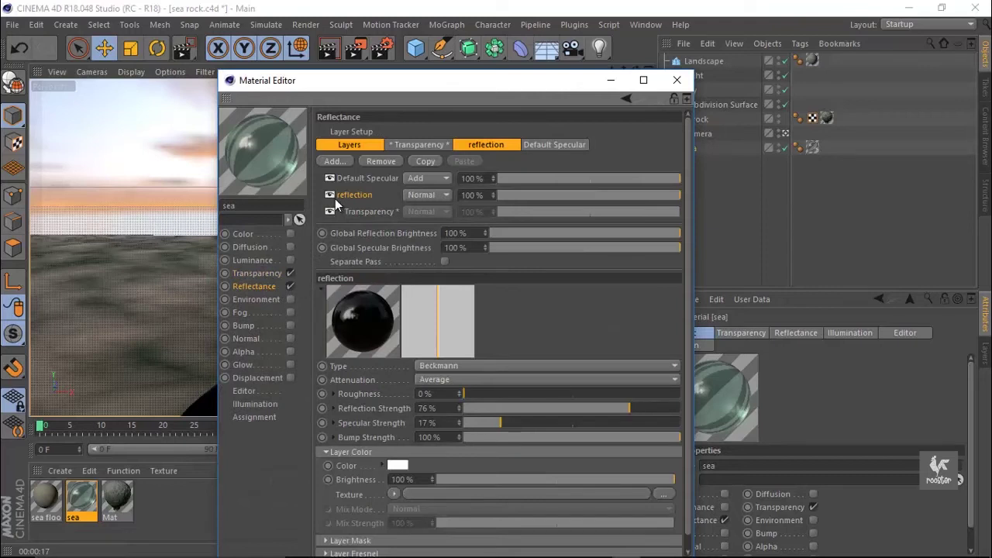
{"action": "left_click_drag", "start_coordinate": [497, 412], "coordinate": [489, 410]}
{"action": "left_click", "coordinate": [481, 422]}
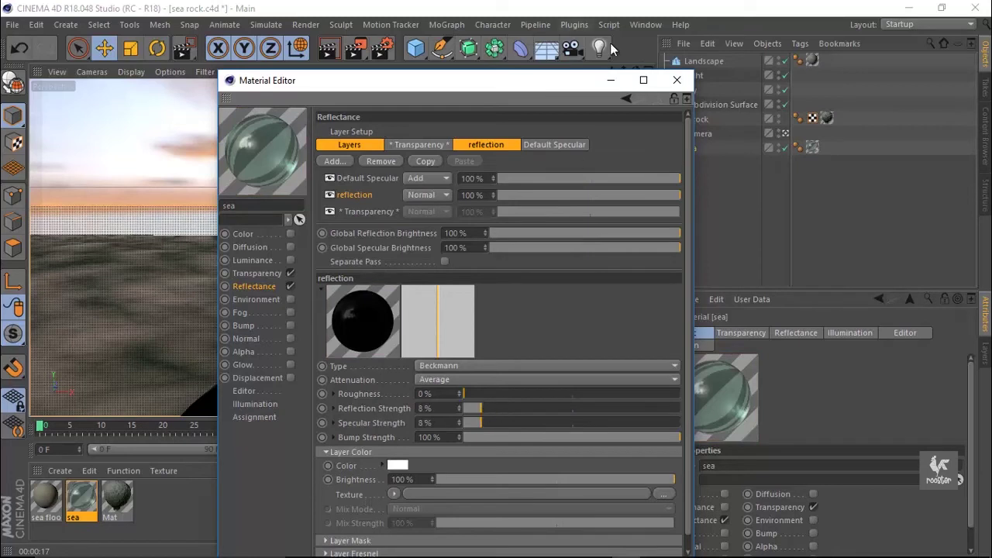
{"action": "left_click", "coordinate": [610, 80]}
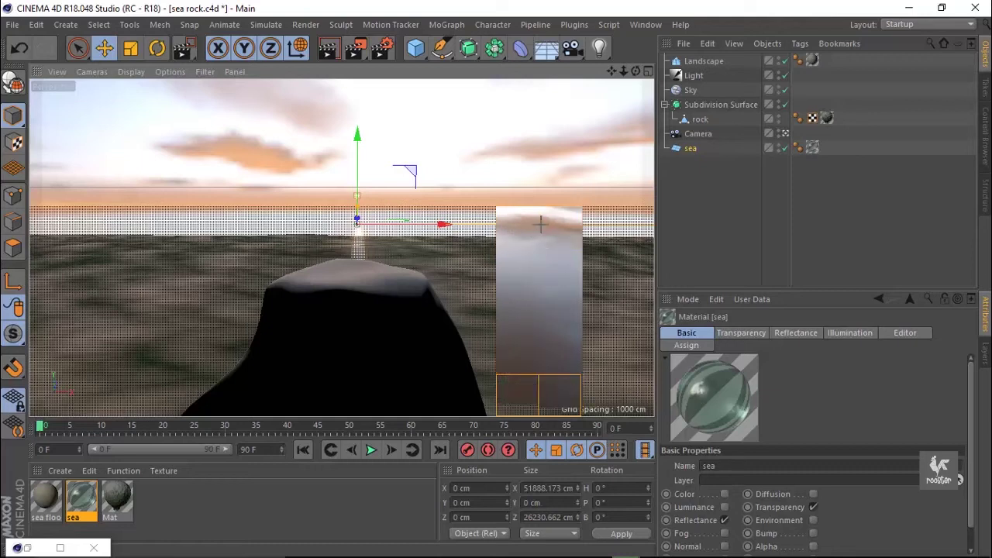
Step: Hide the sea's reflection layer and render a test region over the sea on the right
{"action": "double_click", "coordinate": [81, 496]}
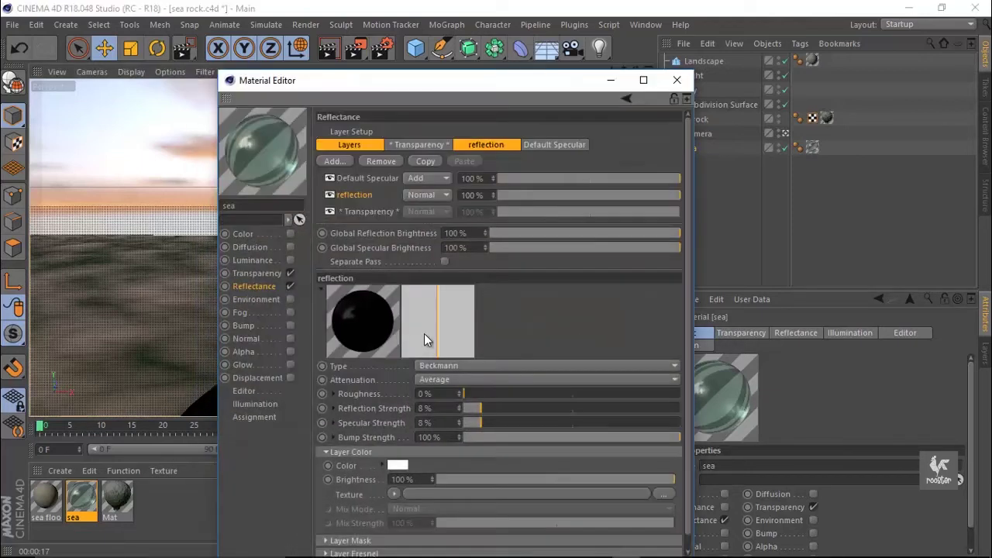
{"action": "left_click", "coordinate": [329, 194]}
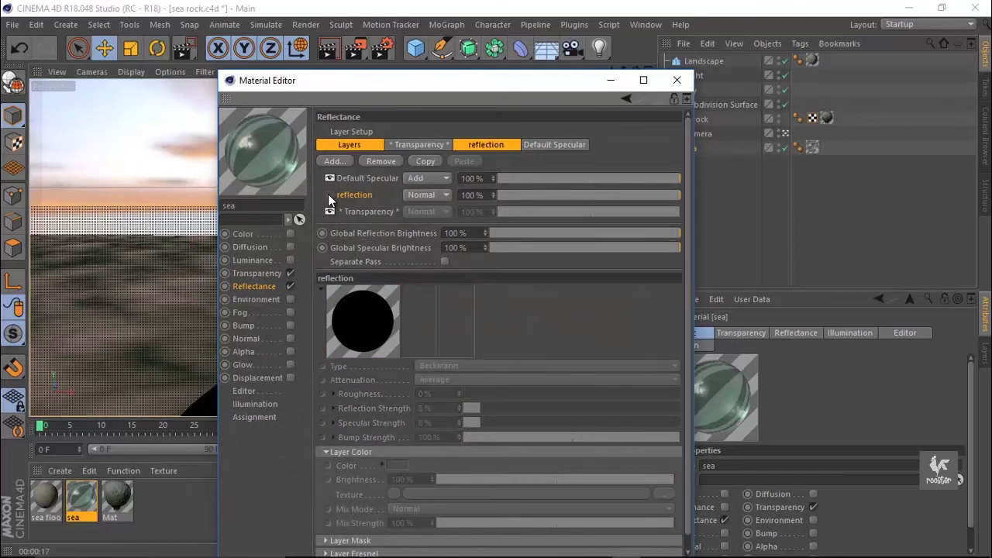
{"action": "left_click", "coordinate": [612, 81]}
{"action": "left_click_drag", "start_coordinate": [381, 49], "coordinate": [556, 317]}
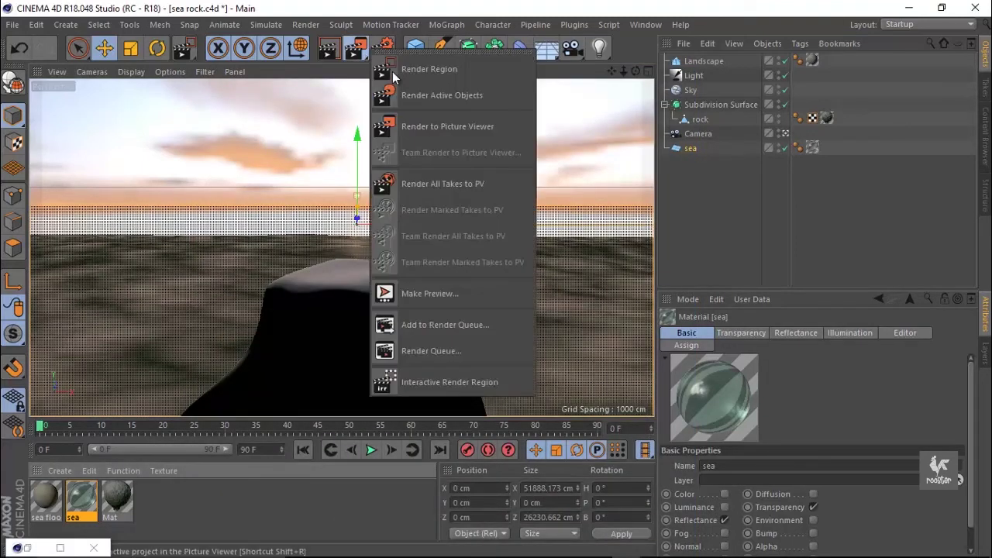
{"action": "left_click_drag", "start_coordinate": [509, 289], "coordinate": [549, 255]}
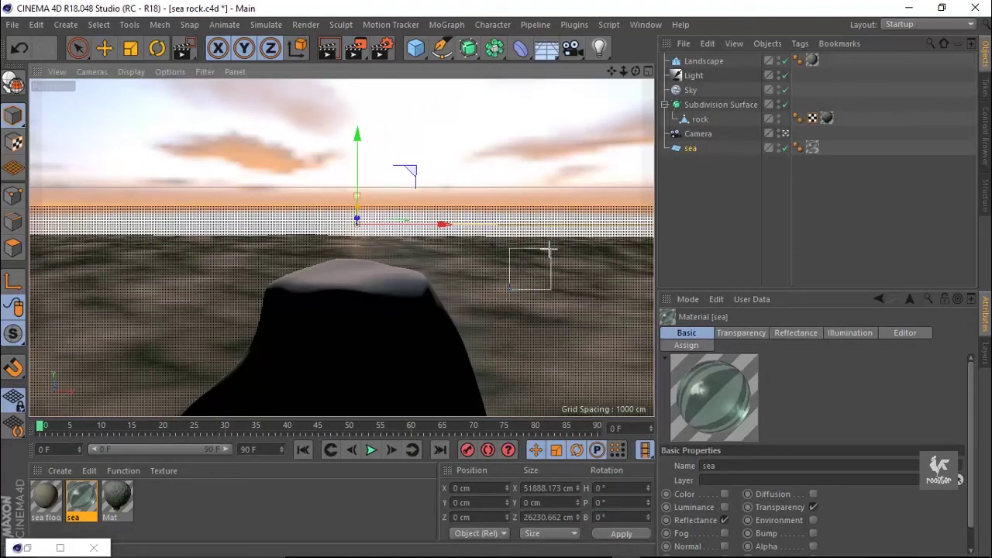
{"action": "key", "text": "e"}
{"action": "left_click_drag", "start_coordinate": [509, 212], "coordinate": [554, 350]}
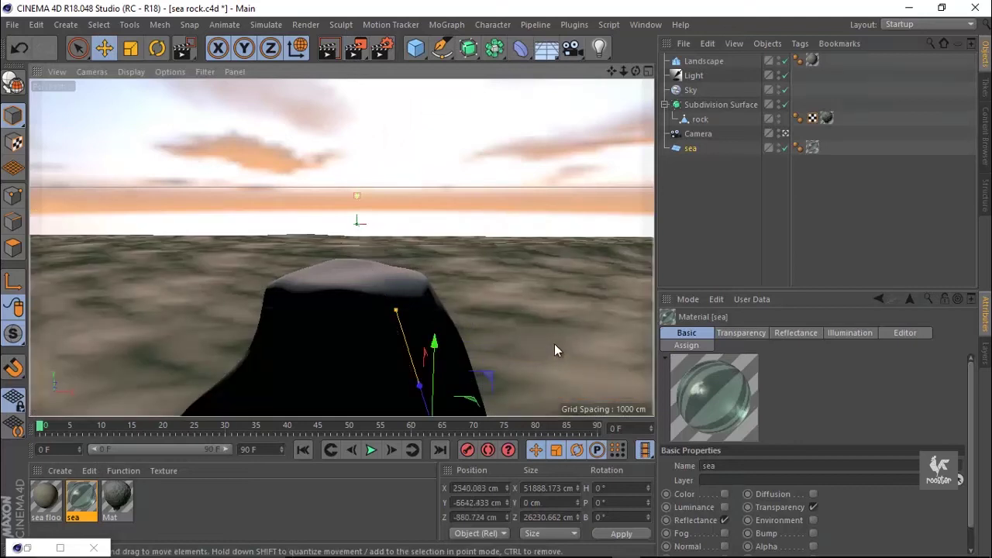
{"action": "key", "text": "ctrl+z"}
{"action": "left_click", "coordinate": [381, 48]}
{"action": "left_click", "coordinate": [392, 68]}
{"action": "left_click_drag", "start_coordinate": [489, 146], "coordinate": [557, 461]}
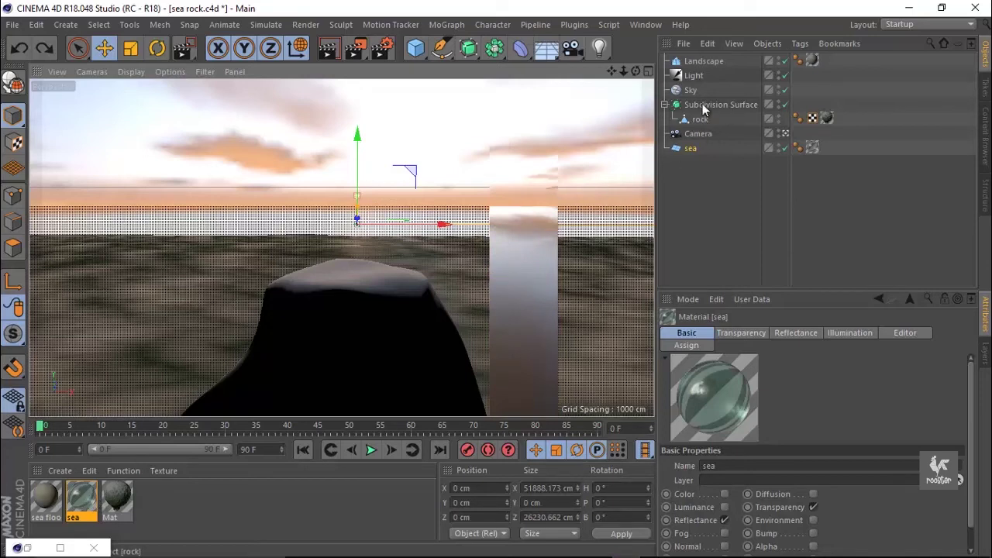
Step: Save the scene and switch off the sea material's Reflectance channel
{"action": "key", "text": "ctrl+s"}
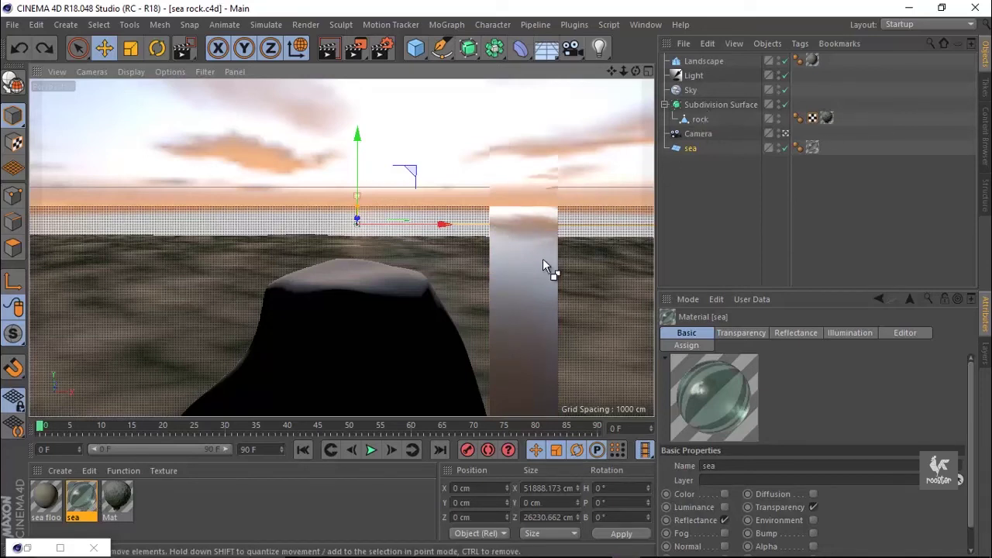
{"action": "double_click", "coordinate": [82, 500]}
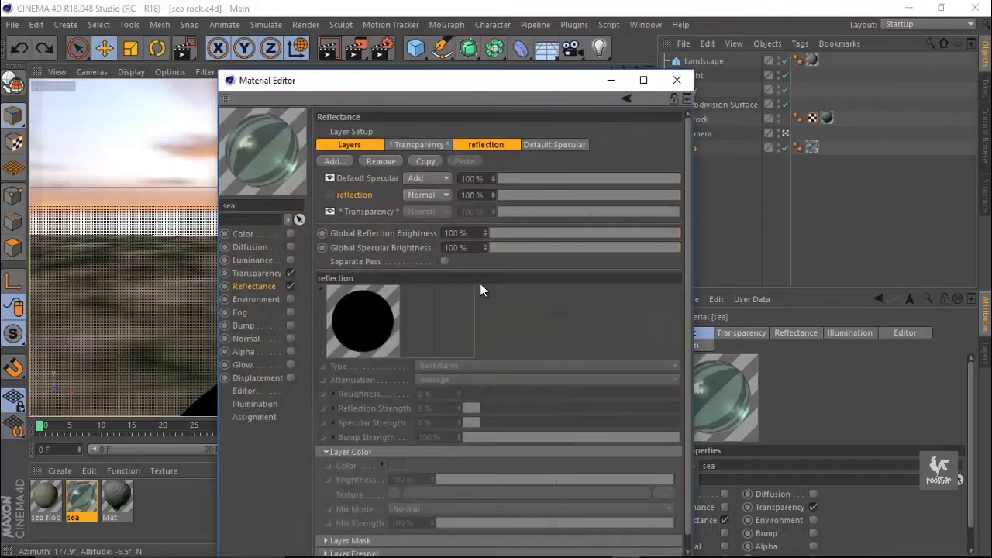
{"action": "left_click", "coordinate": [256, 273]}
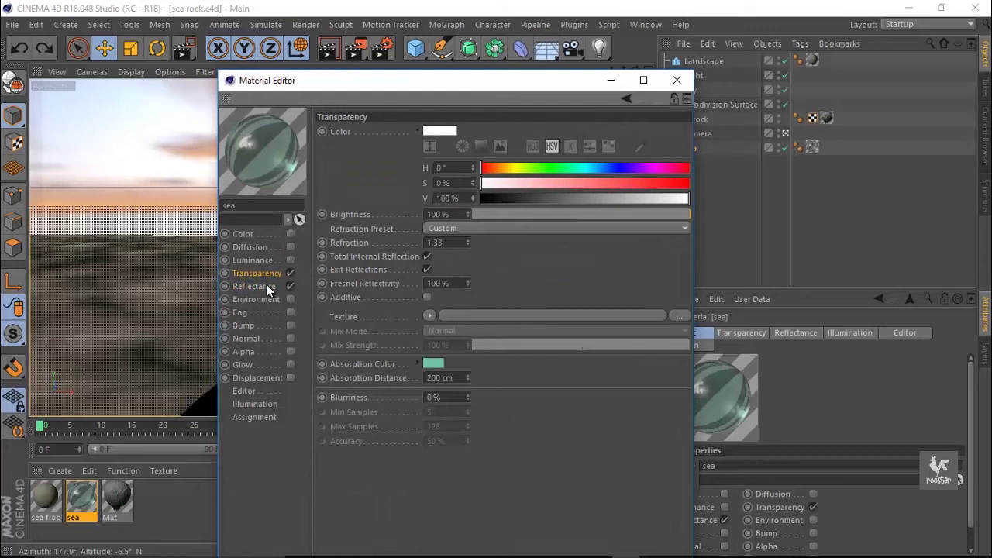
{"action": "left_click", "coordinate": [272, 289]}
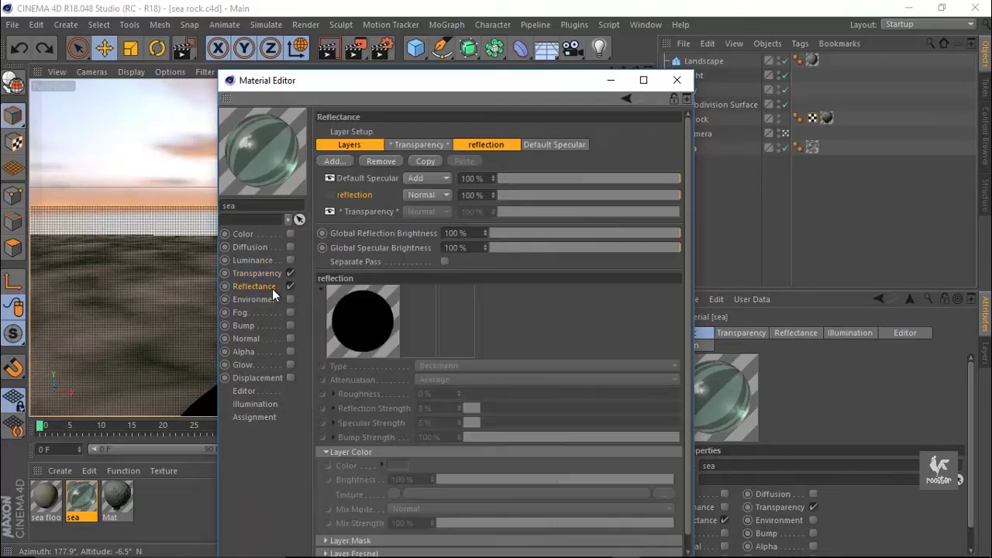
{"action": "left_click", "coordinate": [292, 287]}
{"action": "left_click", "coordinate": [677, 80]}
{"action": "left_click", "coordinate": [327, 48]}
{"action": "left_click", "coordinate": [399, 67]}
{"action": "key", "text": "e"}
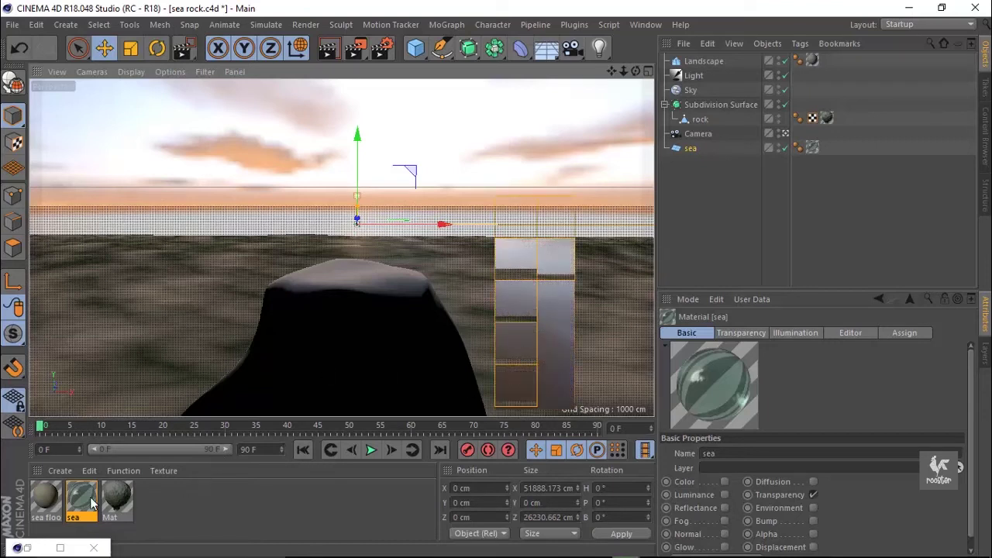
Step: Set the sea's absorption distance to 500 cm and render a region over the sea on the right
{"action": "double_click", "coordinate": [86, 500]}
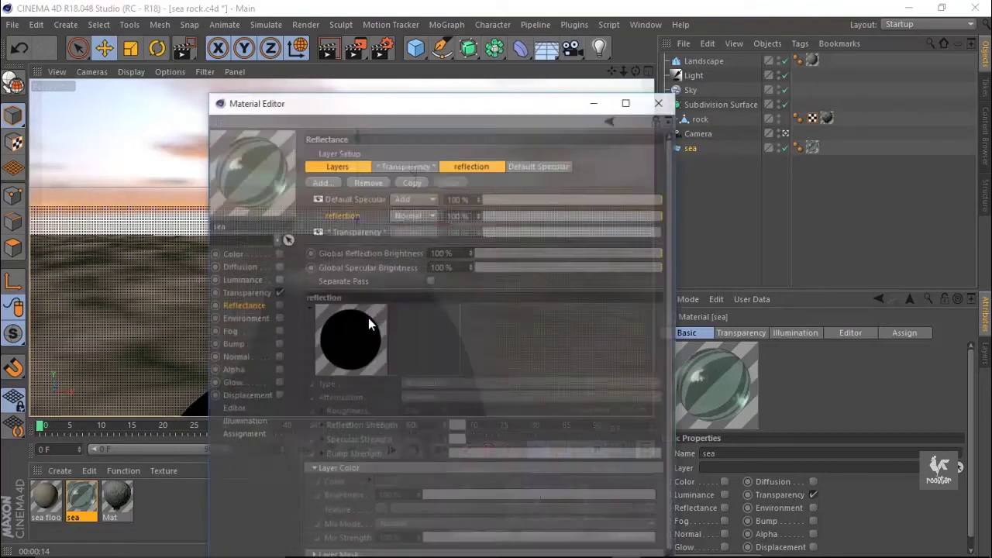
{"action": "left_click", "coordinate": [257, 273]}
{"action": "left_click", "coordinate": [446, 378]}
{"action": "type", "text": "500"}
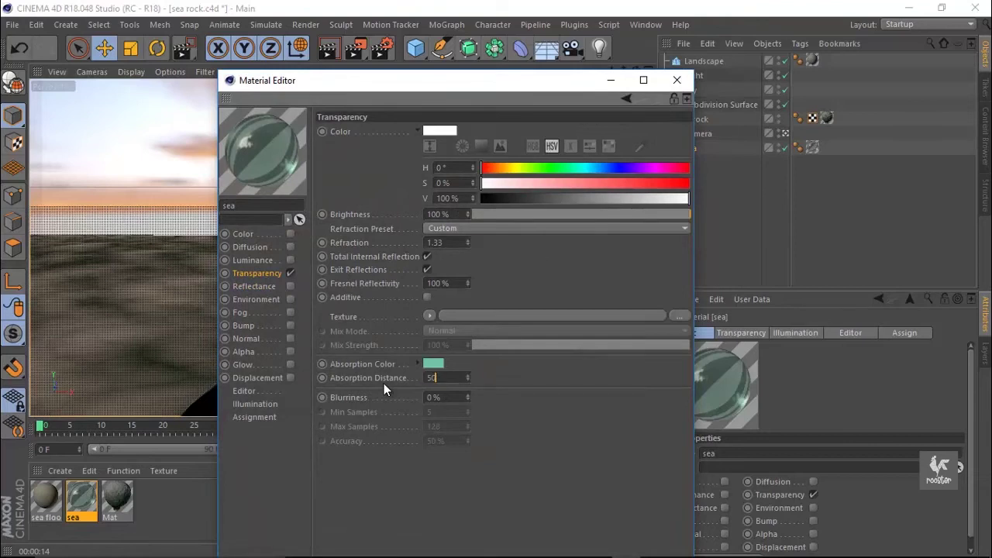
{"action": "key", "text": "Return"}
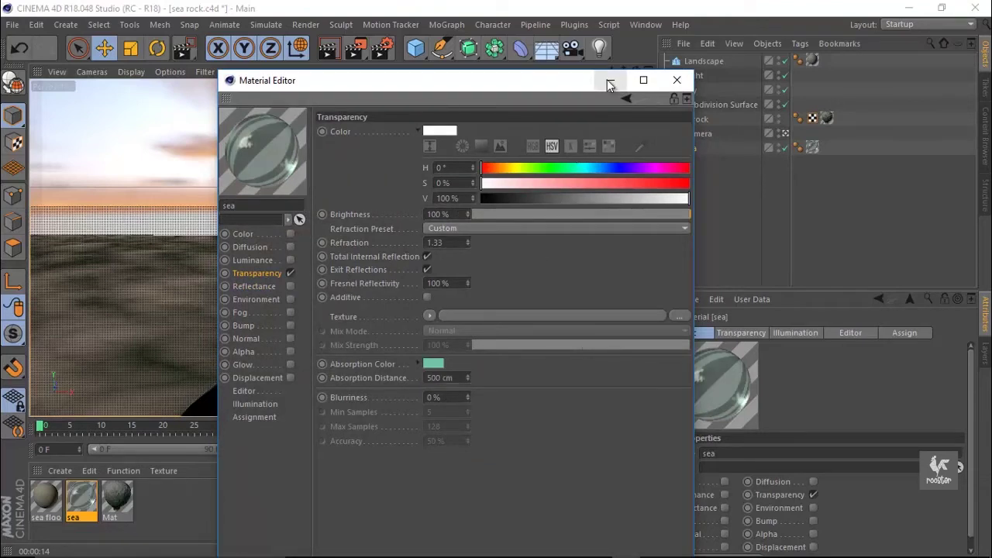
{"action": "left_click", "coordinate": [611, 80]}
{"action": "left_click_drag", "start_coordinate": [355, 48], "coordinate": [418, 69]}
{"action": "left_click_drag", "start_coordinate": [469, 202], "coordinate": [540, 437]}
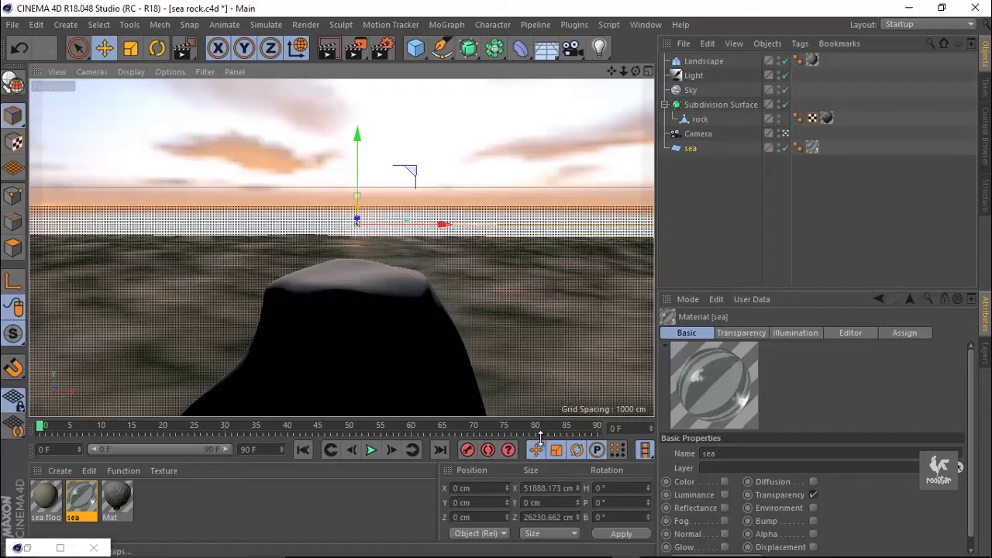
{"action": "key", "text": "ctrl+r"}
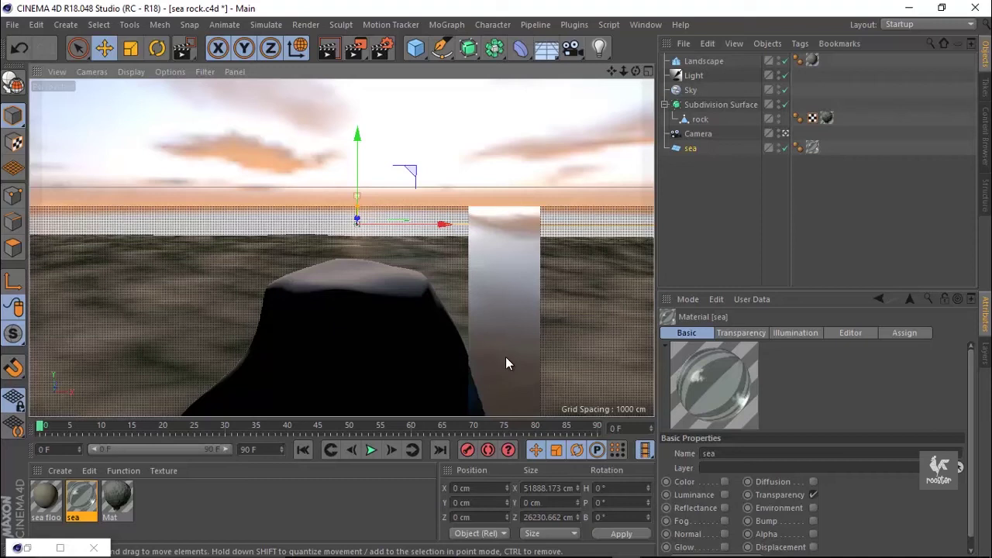
Step: Make the sea's absorption colour paler green (S 18%, V 87%) and test-render a region
{"action": "double_click", "coordinate": [81, 497]}
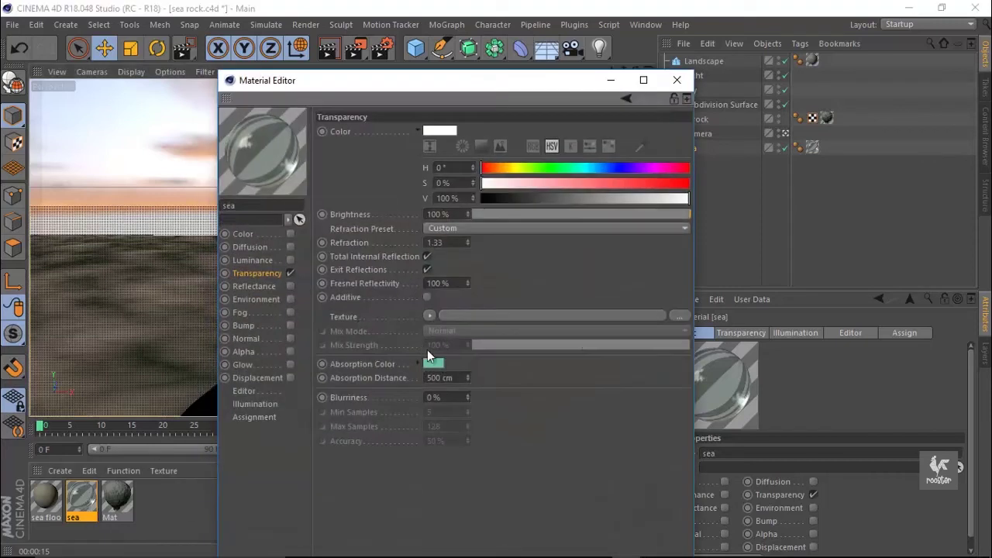
{"action": "double_click", "coordinate": [453, 379]}
{"action": "left_click", "coordinate": [435, 364]}
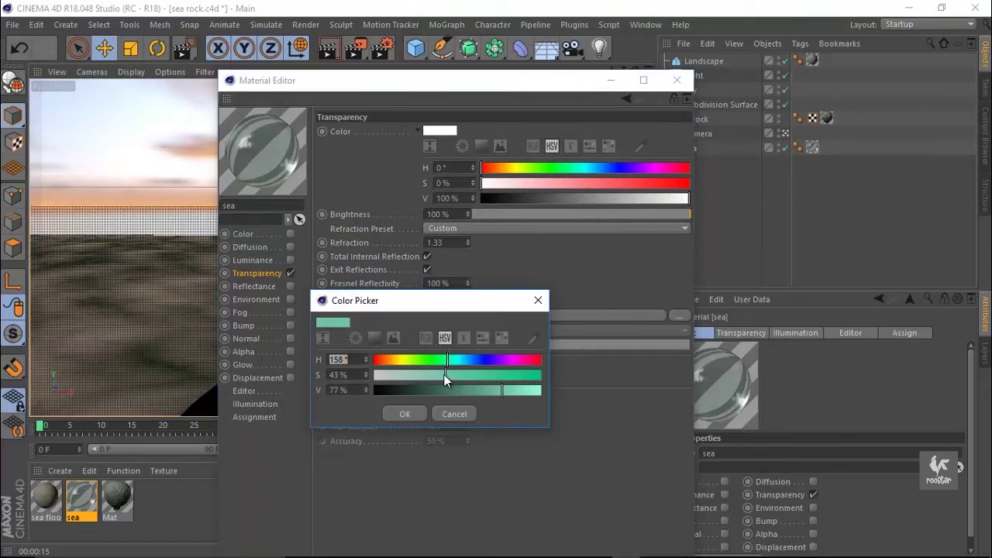
{"action": "left_click", "coordinate": [521, 390]}
{"action": "left_click", "coordinate": [405, 375]}
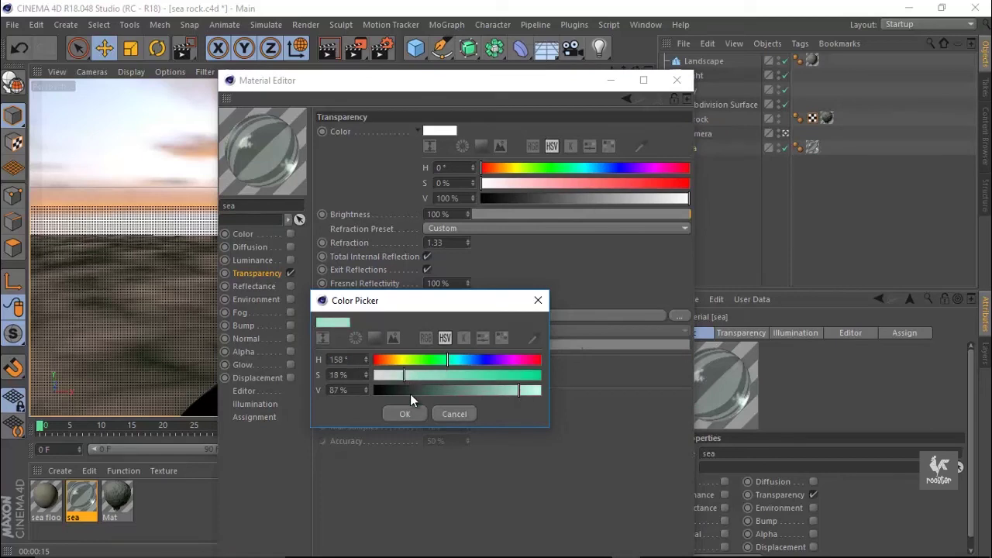
{"action": "left_click", "coordinate": [404, 414]}
{"action": "left_click", "coordinate": [677, 80]}
{"action": "left_click", "coordinate": [363, 52]}
{"action": "left_click", "coordinate": [423, 75]}
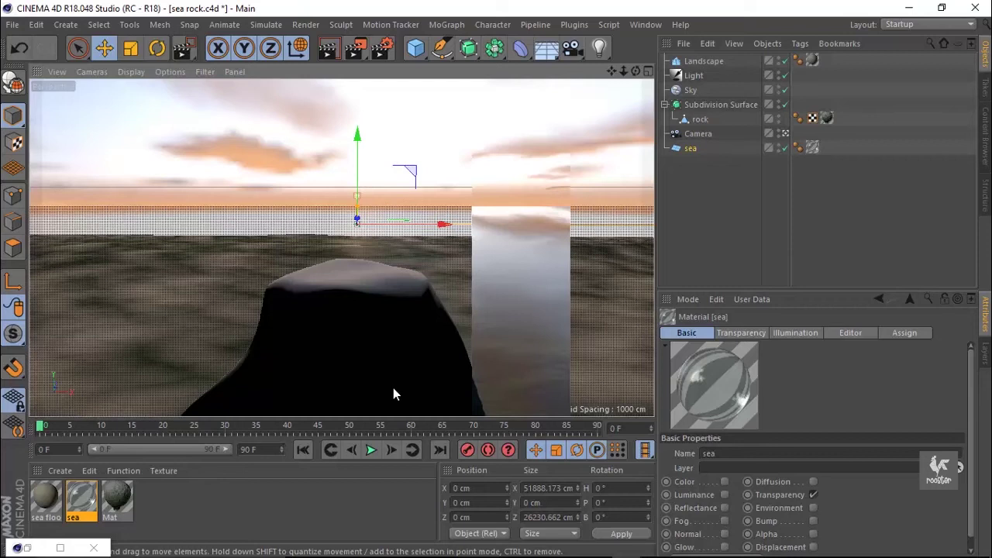
{"action": "left_click", "coordinate": [693, 224]}
Step: Give the Landscape's sea floor material a displacement height of 450 cm and minimise the editor
{"action": "double_click", "coordinate": [79, 496]}
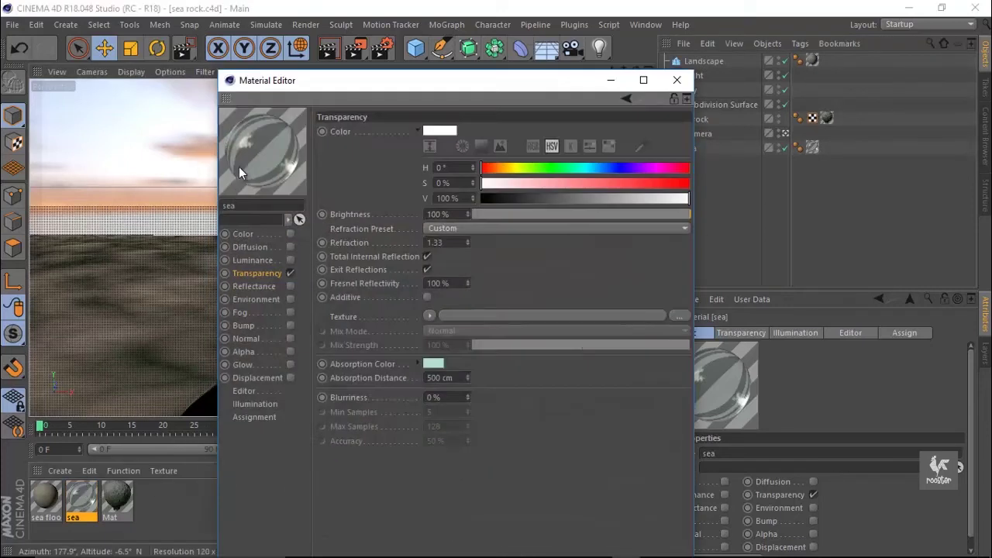
{"action": "left_click", "coordinate": [259, 287]}
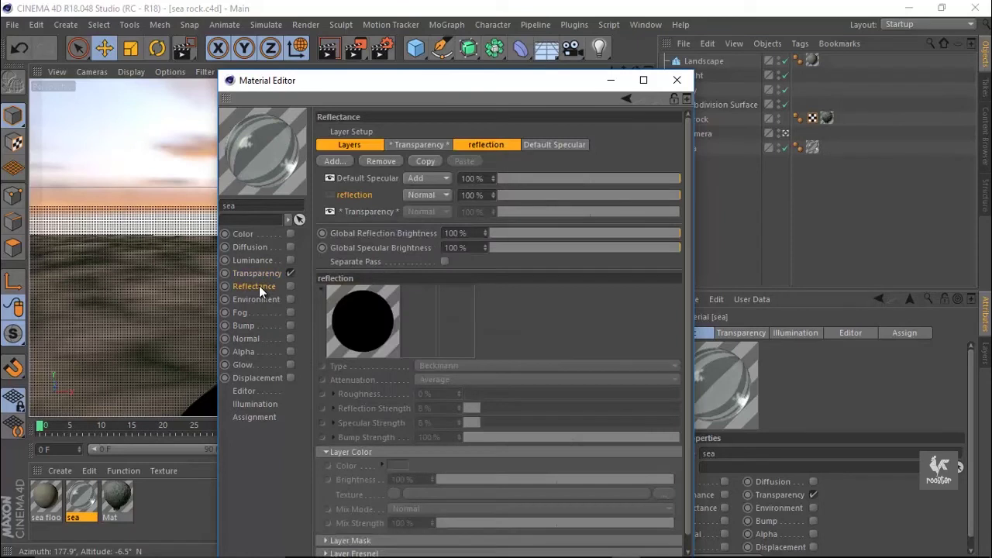
{"action": "left_click", "coordinate": [677, 80]}
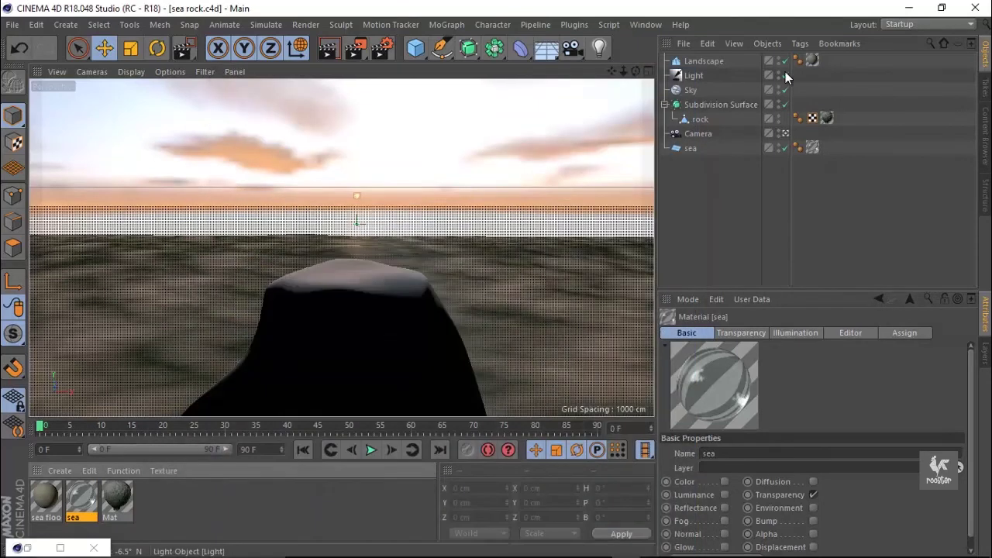
{"action": "left_click", "coordinate": [813, 60]}
{"action": "double_click", "coordinate": [51, 498]}
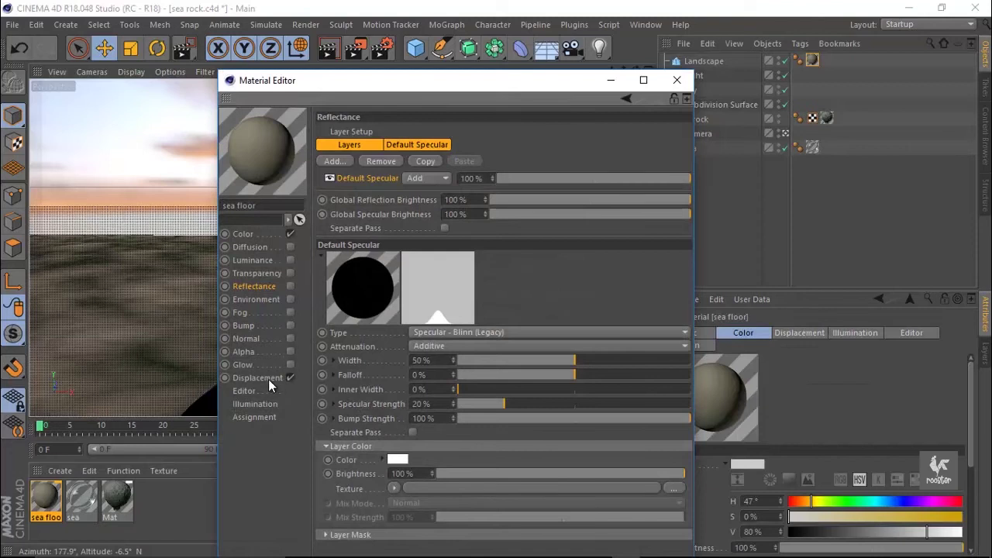
{"action": "left_click", "coordinate": [268, 379]}
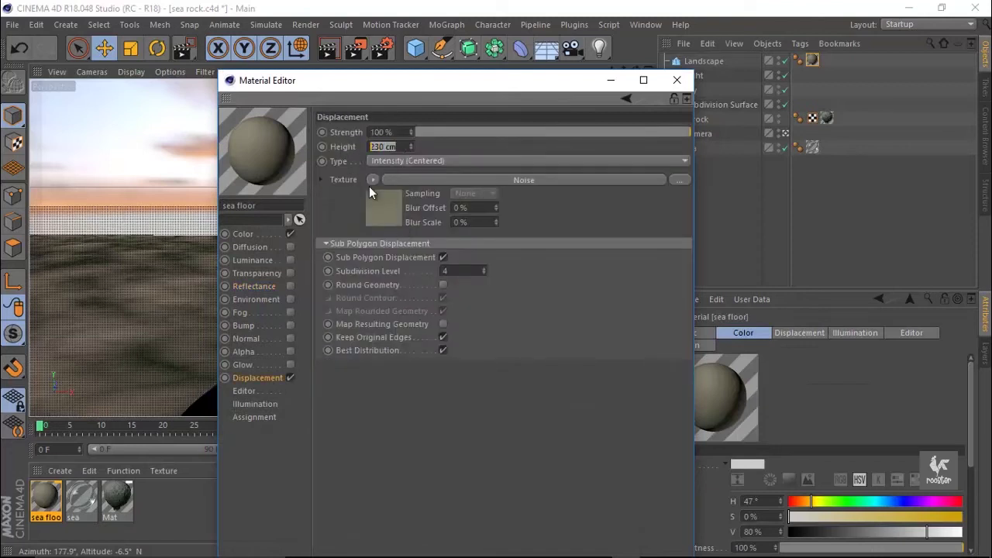
{"action": "type", "text": "450"}
{"action": "key", "text": "Return"}
{"action": "left_click", "coordinate": [616, 79]}
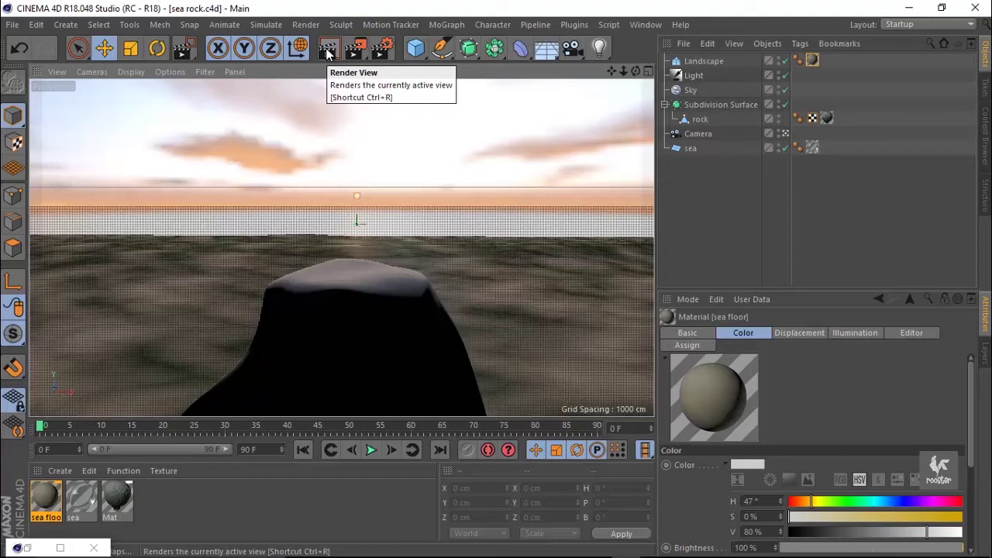
Step: Render the full camera view of the rock in the sea, then clear the render
{"action": "left_click", "coordinate": [327, 53]}
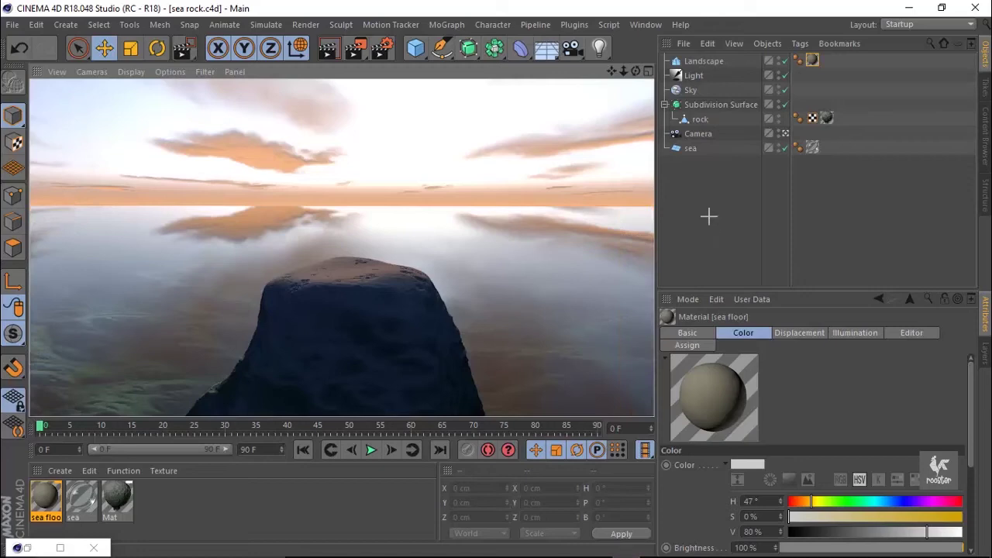
{"action": "left_click", "coordinate": [447, 200]}
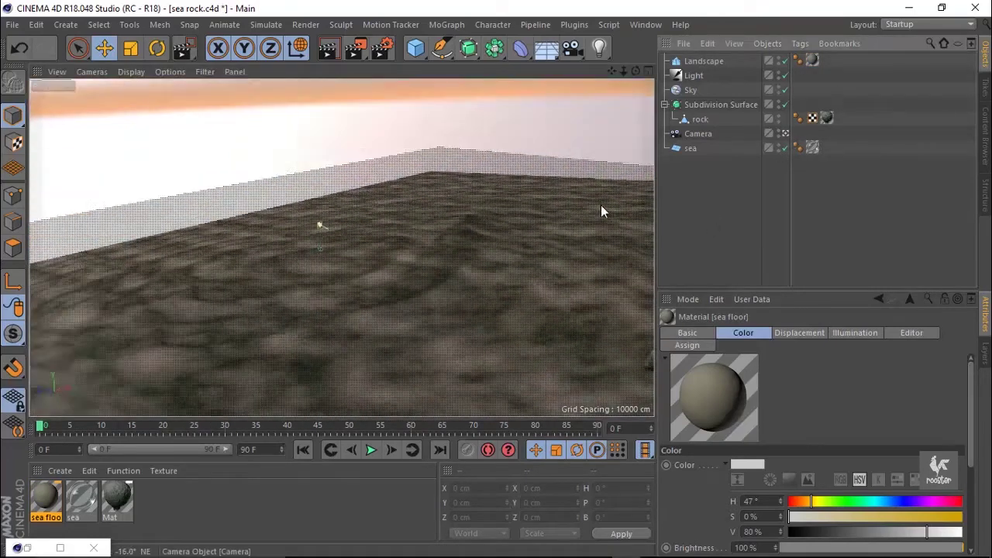
Step: Resize the Sky object with the Scale tool
{"action": "left_click_drag", "start_coordinate": [601, 205], "coordinate": [272, 209], "text": "alt"}
{"action": "scroll", "coordinate": [307, 214], "scroll_direction": "down", "scroll_amount": 3}
{"action": "scroll", "coordinate": [484, 240], "scroll_direction": "up", "scroll_amount": 5}
{"action": "left_click", "coordinate": [691, 90]}
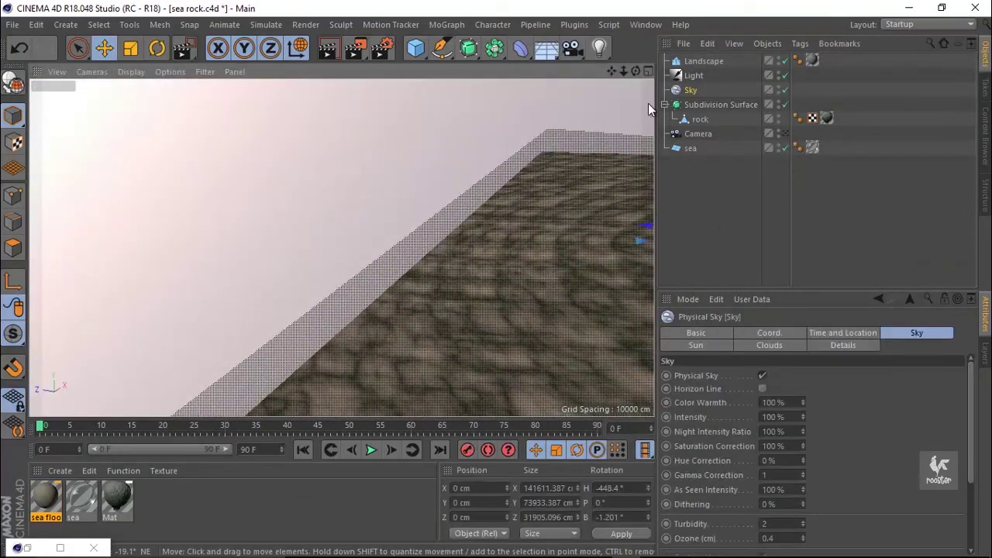
{"action": "left_click", "coordinate": [131, 48]}
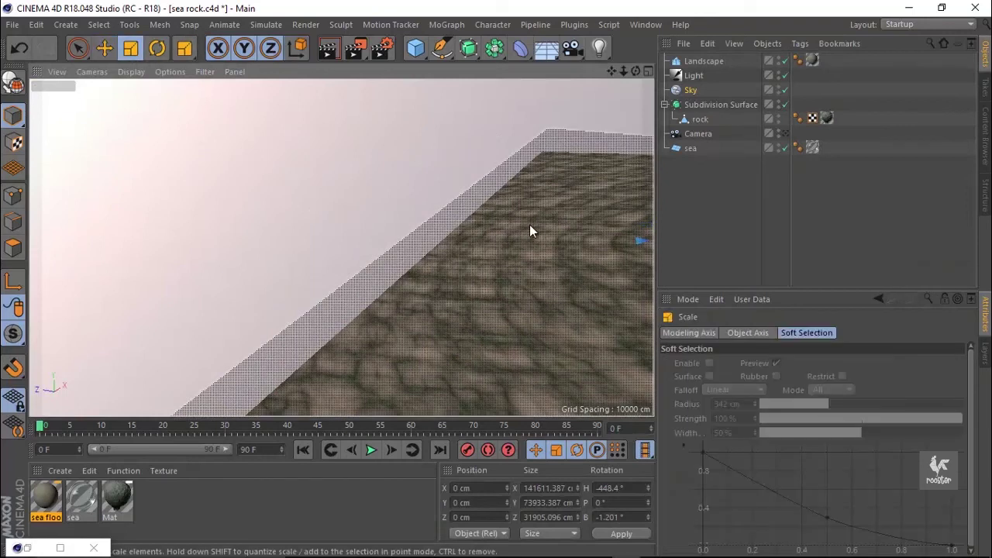
{"action": "mouse_move", "coordinate": [535, 244]}
{"action": "left_mouse_down", "text": "alt"}
{"action": "mouse_move", "coordinate": [237, 217]}
{"action": "mouse_move", "coordinate": [534, 184]}
{"action": "mouse_move", "coordinate": [195, 268]}
{"action": "left_mouse_up", "text": "alt"}
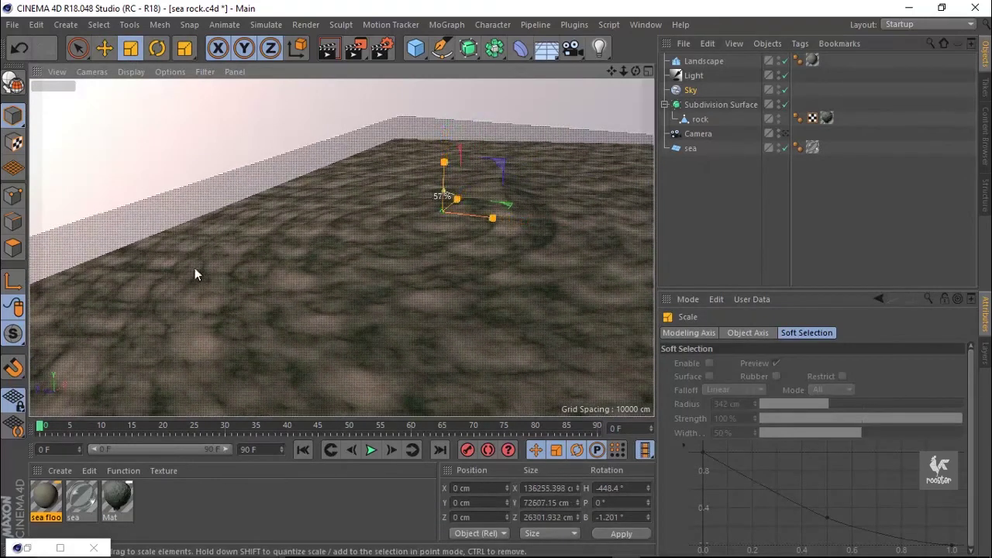
{"action": "mouse_move", "coordinate": [598, 168]}
{"action": "right_mouse_down", "text": "alt"}
{"action": "mouse_move", "coordinate": [452, 201]}
{"action": "mouse_move", "coordinate": [370, 195]}
{"action": "mouse_move", "coordinate": [388, 207]}
{"action": "right_mouse_up", "text": "alt"}
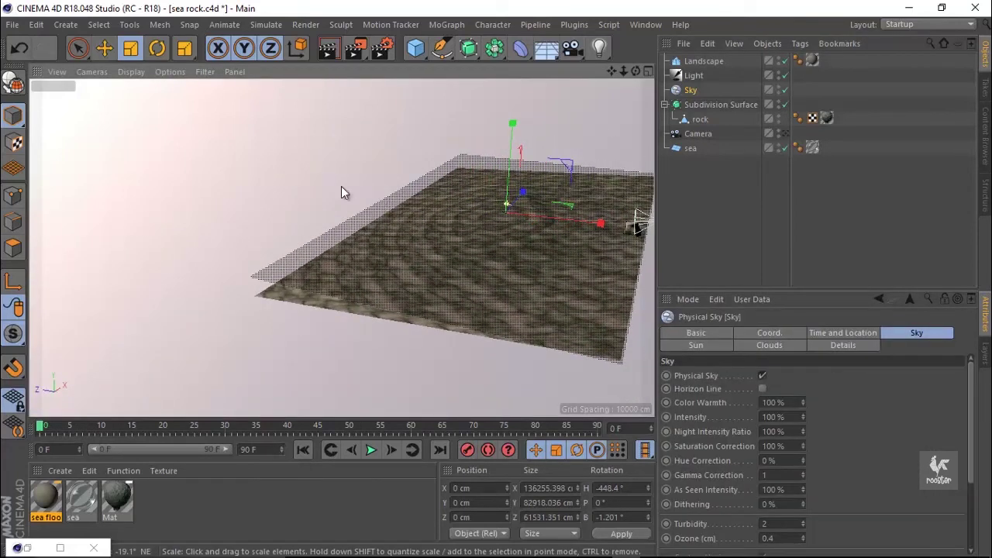
Step: Add a trial Floor object, delete it, and return to the scene camera view
{"action": "left_click", "coordinate": [106, 50]}
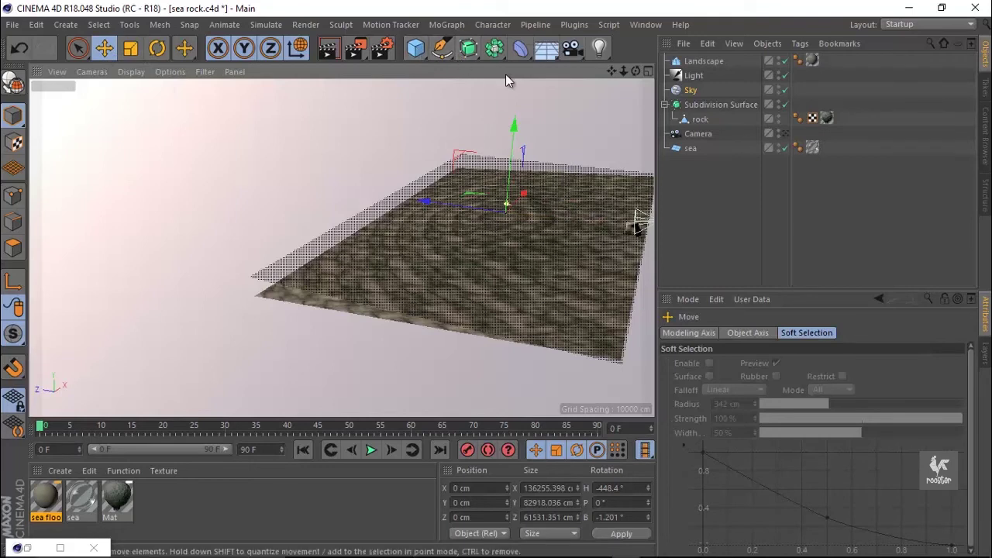
{"action": "left_click_drag", "start_coordinate": [546, 49], "coordinate": [601, 69]}
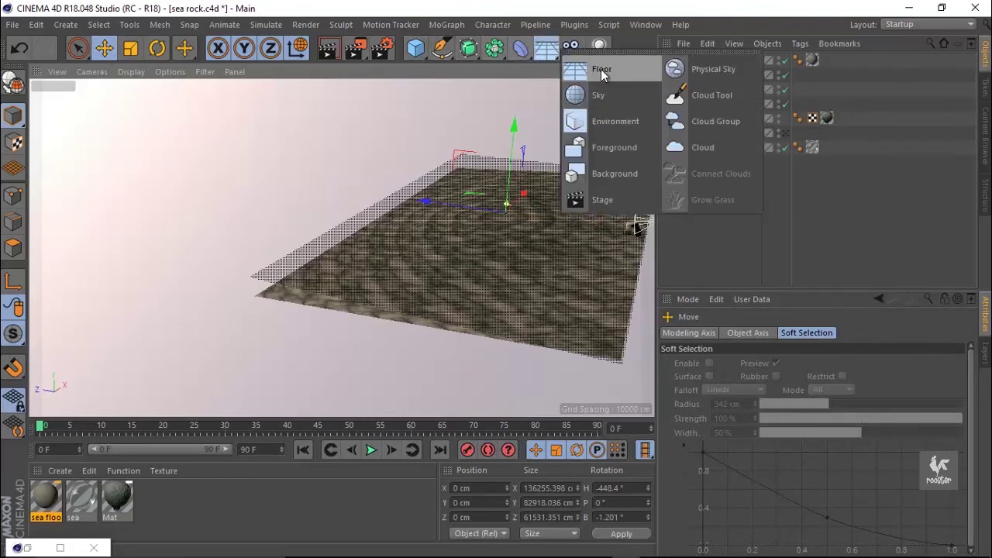
{"action": "left_click", "coordinate": [601, 69]}
{"action": "scroll", "coordinate": [568, 206], "scroll_direction": "down", "scroll_amount": 5}
{"action": "mouse_move", "coordinate": [355, 206]}
{"action": "left_mouse_down", "text": "alt"}
{"action": "mouse_move", "coordinate": [396, 183]}
{"action": "mouse_move", "coordinate": [396, 284]}
{"action": "mouse_move", "coordinate": [432, 304]}
{"action": "mouse_move", "coordinate": [580, 284]}
{"action": "mouse_move", "coordinate": [387, 271]}
{"action": "left_mouse_up", "text": "alt"}
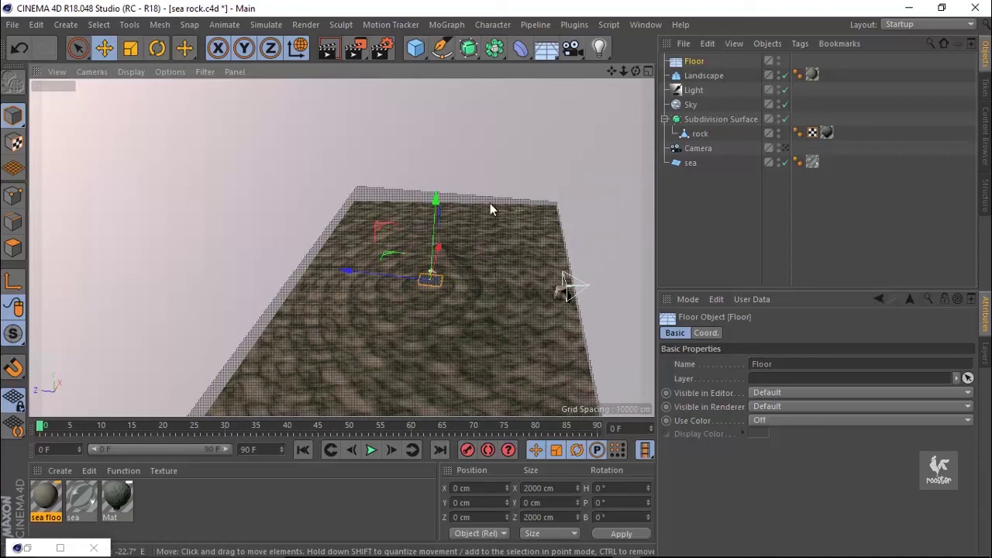
{"action": "scroll", "coordinate": [453, 226], "scroll_direction": "up", "scroll_amount": 5}
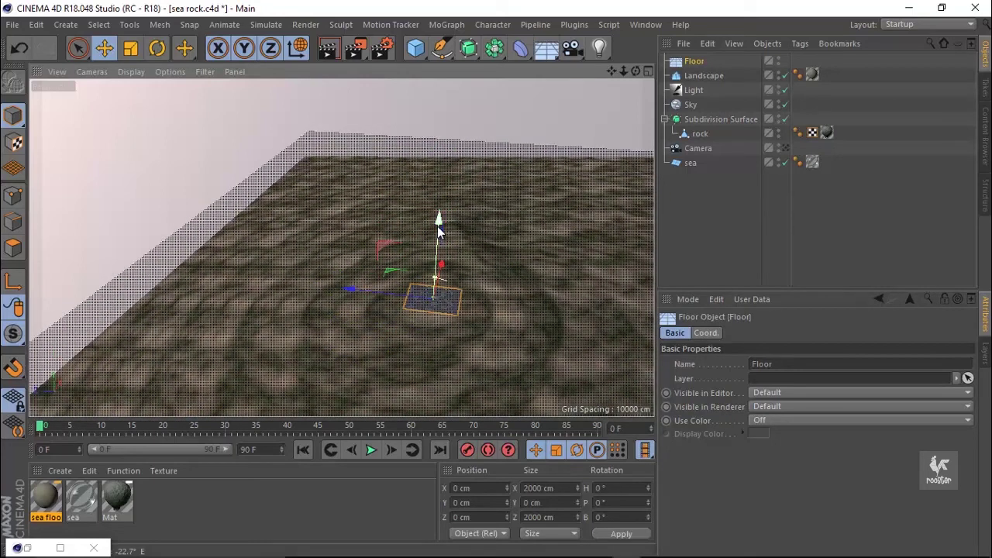
{"action": "key", "text": "Delete"}
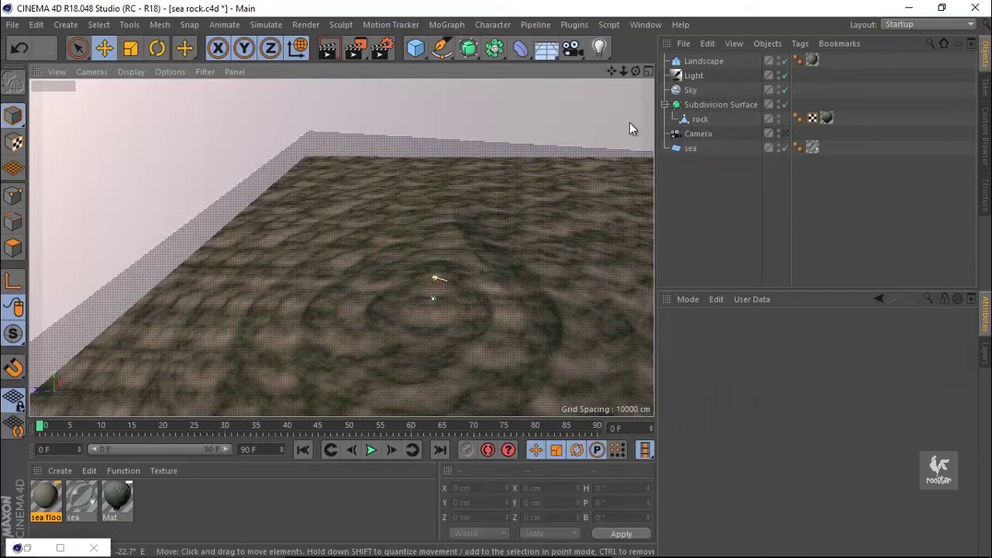
{"action": "left_click", "coordinate": [783, 135]}
{"action": "left_click", "coordinate": [456, 227]}
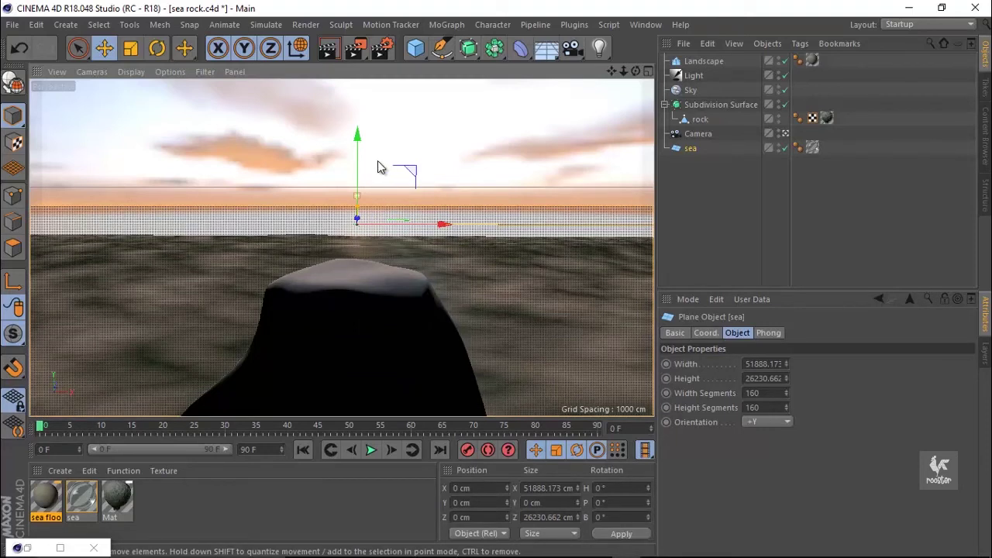
Step: Tilt the Sky to a 0.401° bank and save the scene
{"action": "left_click", "coordinate": [410, 165]}
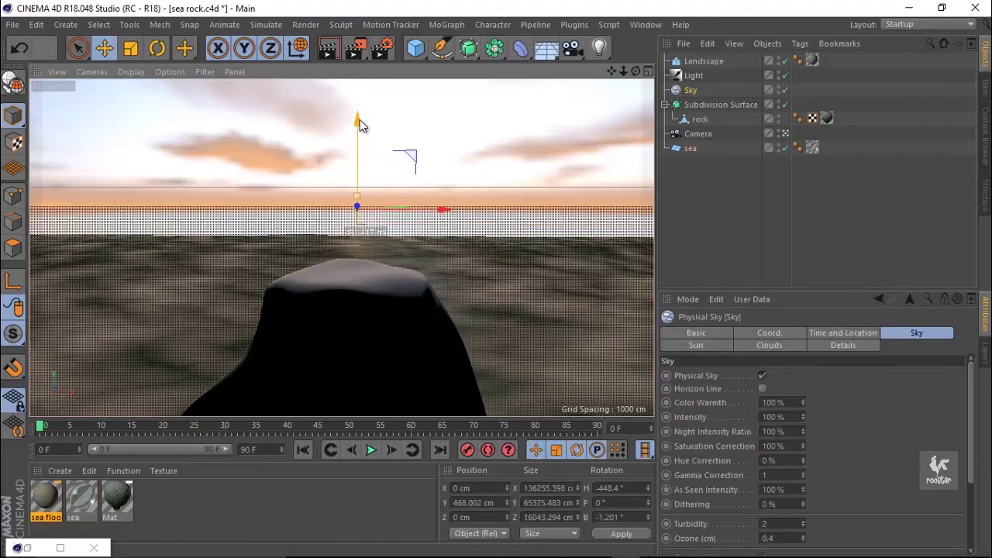
{"action": "left_click", "coordinate": [158, 48]}
{"action": "left_click_drag", "start_coordinate": [356, 190], "coordinate": [358, 200]}
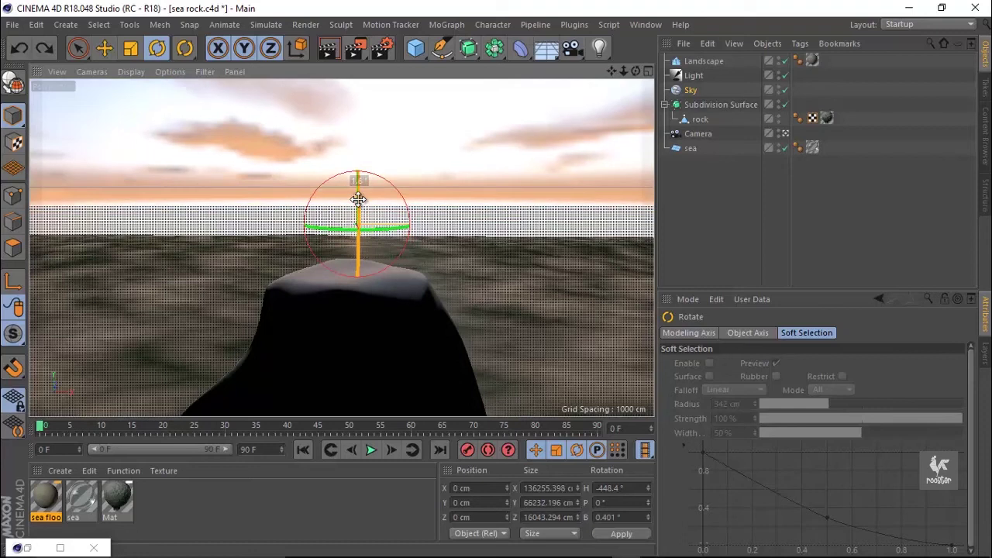
{"action": "key", "text": "ctrl+s"}
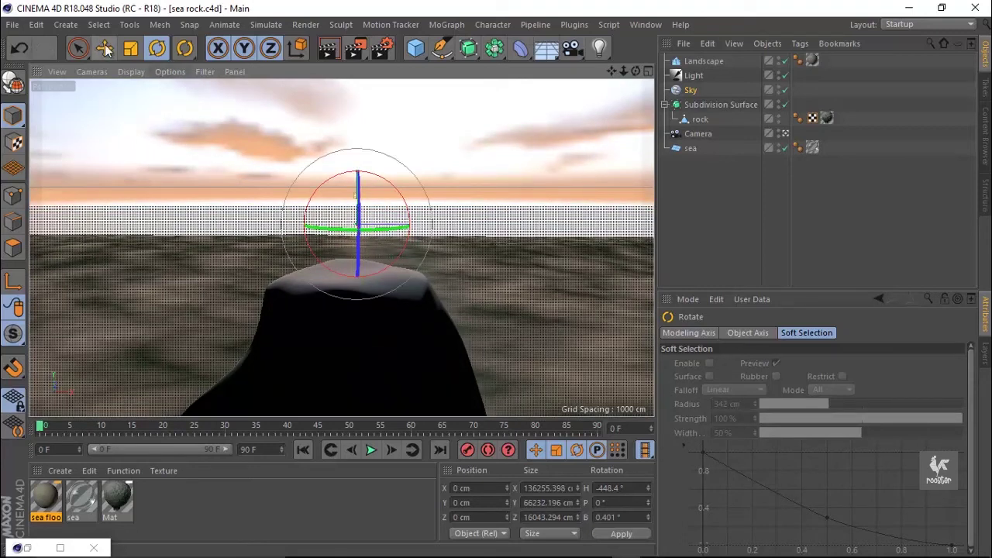
Step: Raise the Light's intensity to 200%
{"action": "left_click", "coordinate": [107, 50]}
{"action": "left_click", "coordinate": [693, 75]}
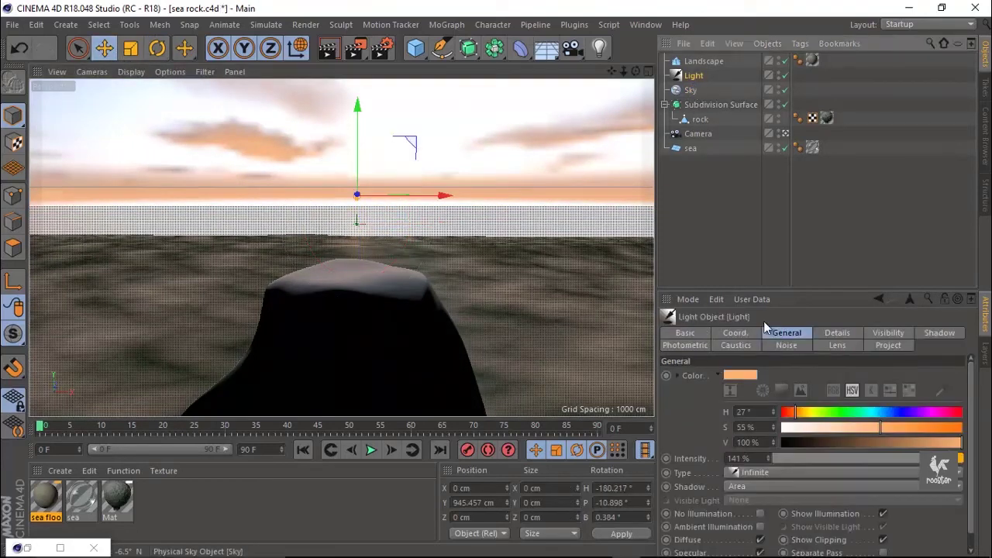
{"action": "double_click", "coordinate": [765, 459]}
{"action": "type", "text": "200"}
{"action": "key", "text": "Return"}
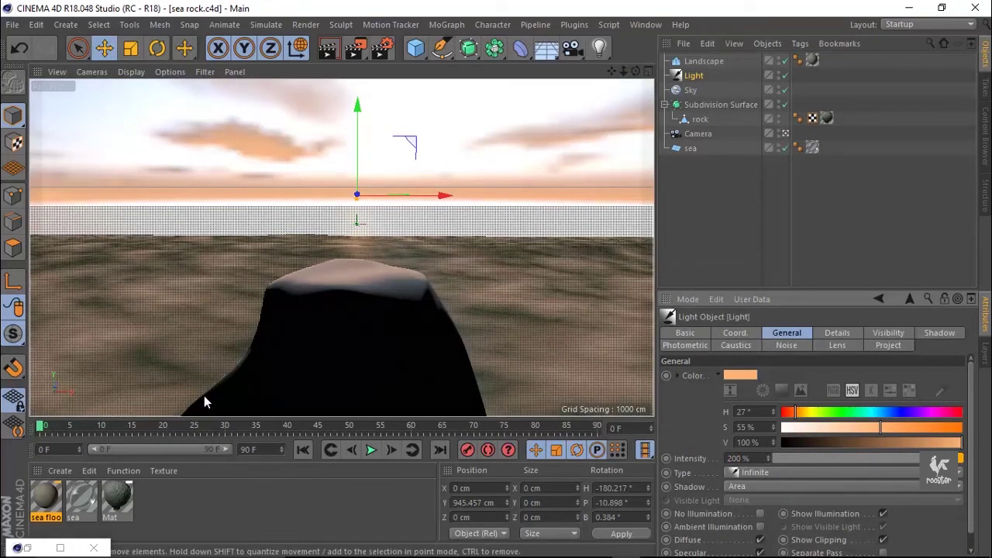
{"action": "left_click", "coordinate": [84, 499]}
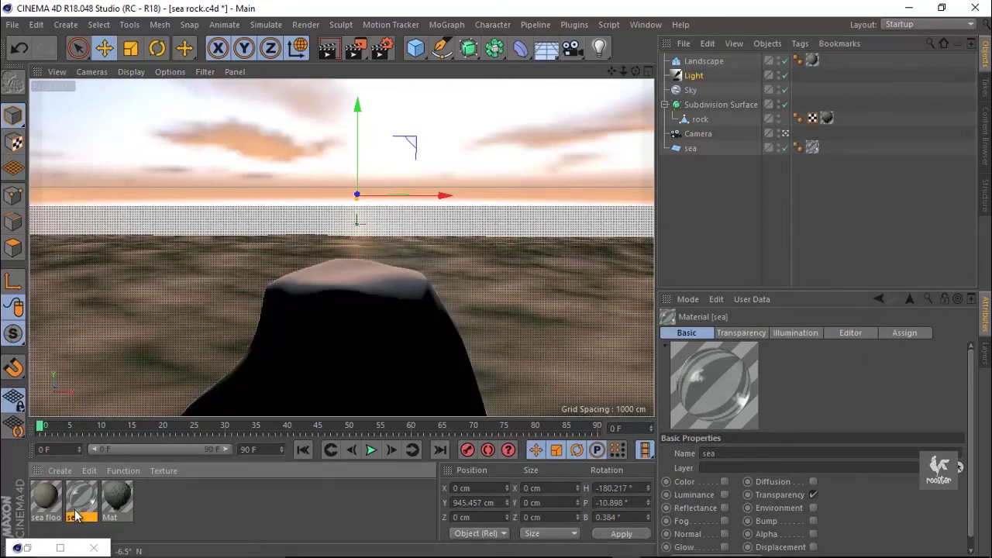
Step: In the sea material, enable Reflectance and delete the Default Specular and reflection layers
{"action": "double_click", "coordinate": [79, 504]}
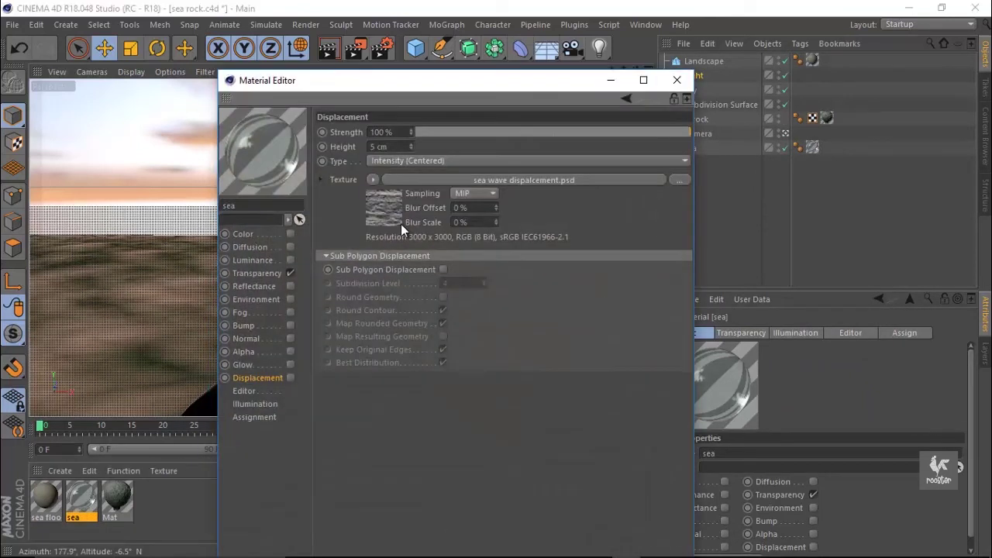
{"action": "left_click", "coordinate": [271, 287]}
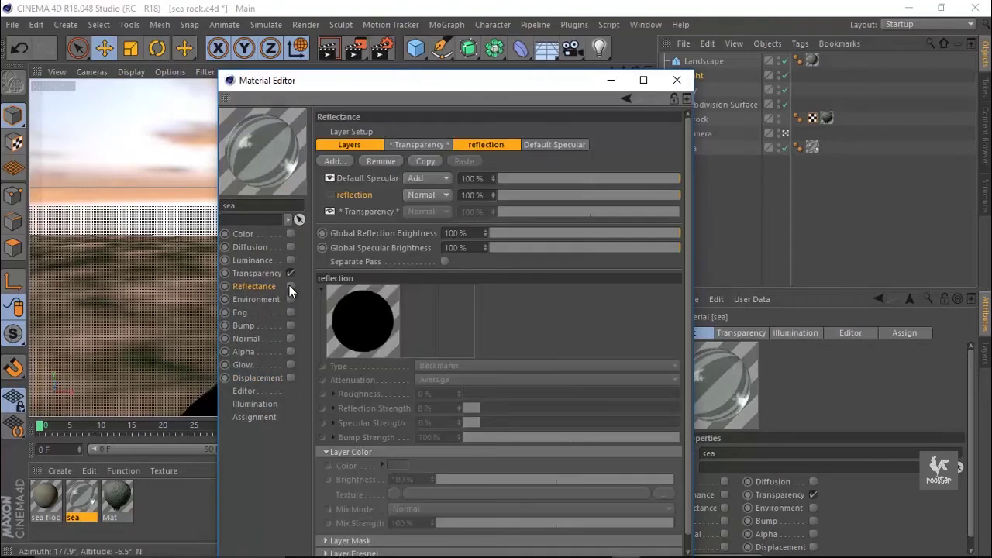
{"action": "left_click", "coordinate": [289, 285]}
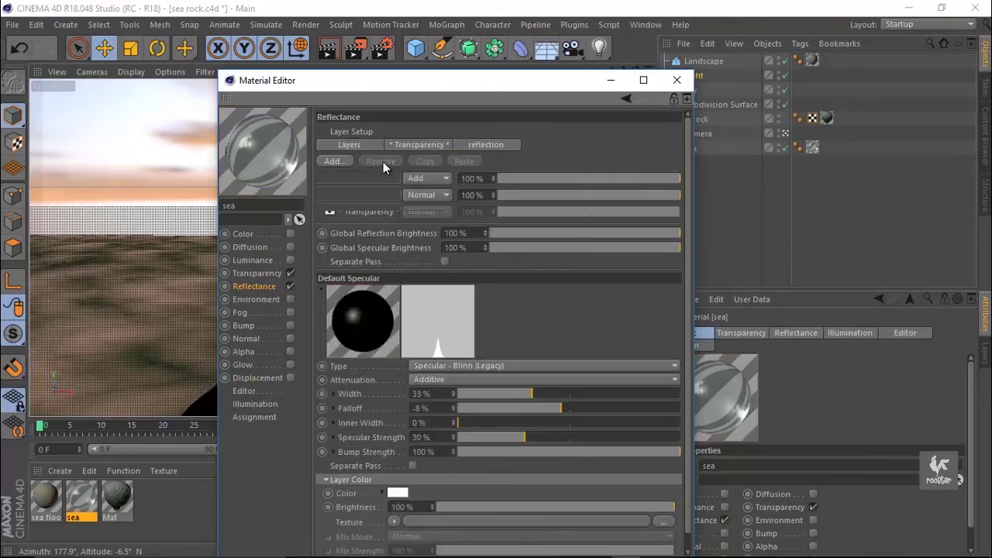
{"action": "left_click", "coordinate": [381, 160]}
{"action": "left_click", "coordinate": [355, 178]}
{"action": "left_click", "coordinate": [380, 161]}
Step: Add a Specular - Blinn (Legacy) layer with 28% width and 16% specular strength
{"action": "left_click", "coordinate": [340, 160]}
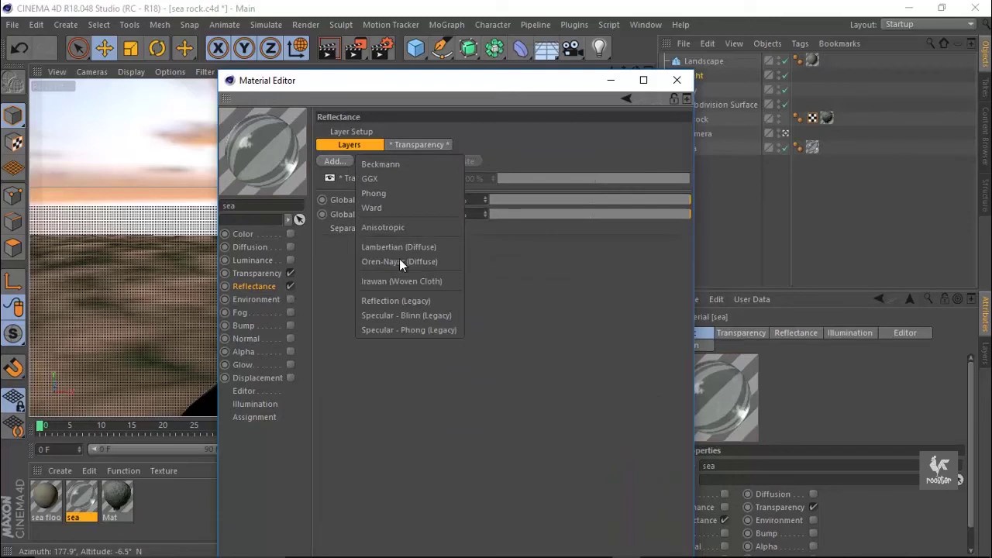
{"action": "left_click", "coordinate": [412, 313]}
{"action": "left_click", "coordinate": [480, 420]}
{"action": "left_click", "coordinate": [524, 378]}
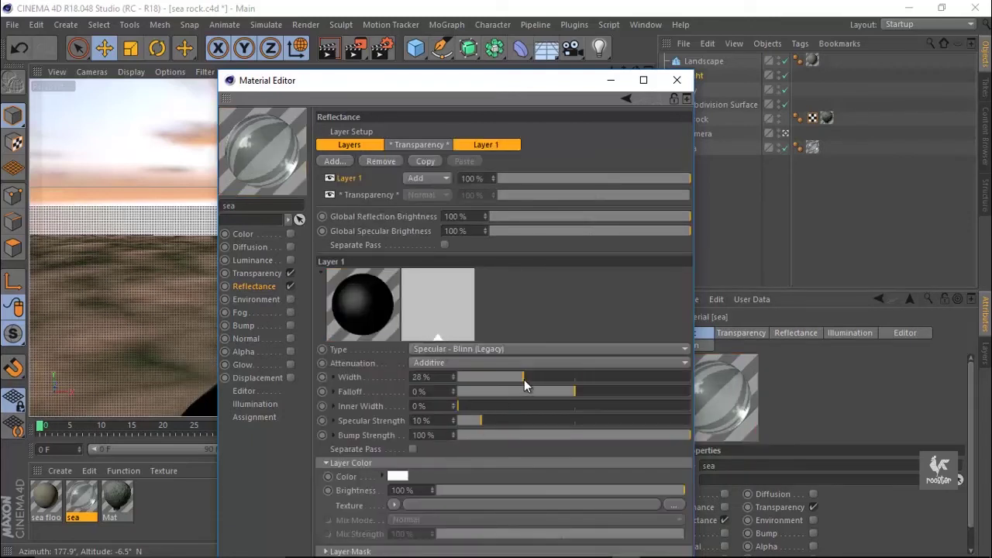
{"action": "left_click", "coordinate": [494, 421]}
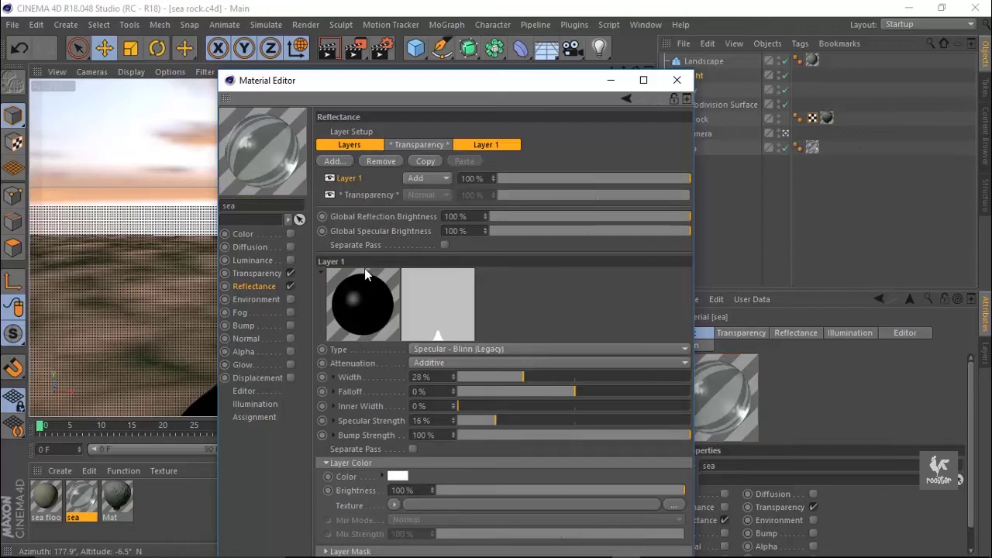
Step: Check the transparency settings, close the material editor, and render a region across the rock and horizon
{"action": "left_click", "coordinate": [274, 274]}
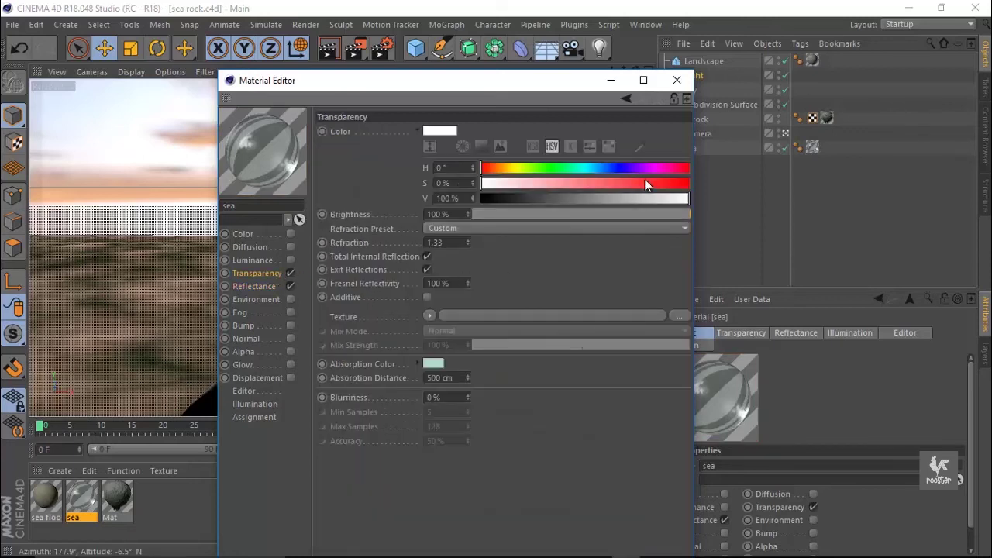
{"action": "left_click", "coordinate": [677, 80]}
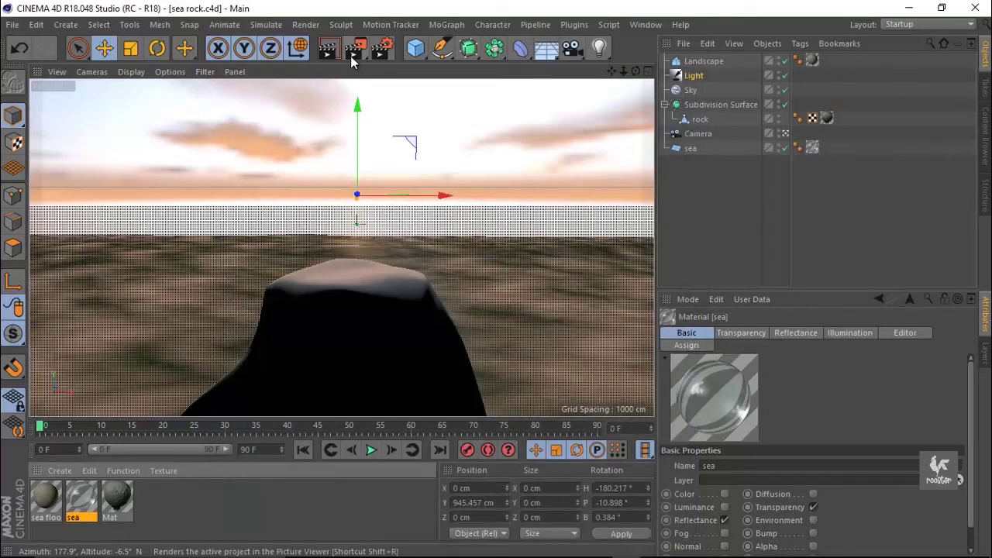
{"action": "left_click_drag", "start_coordinate": [367, 55], "coordinate": [430, 68]}
{"action": "left_click_drag", "start_coordinate": [442, 114], "coordinate": [534, 434]}
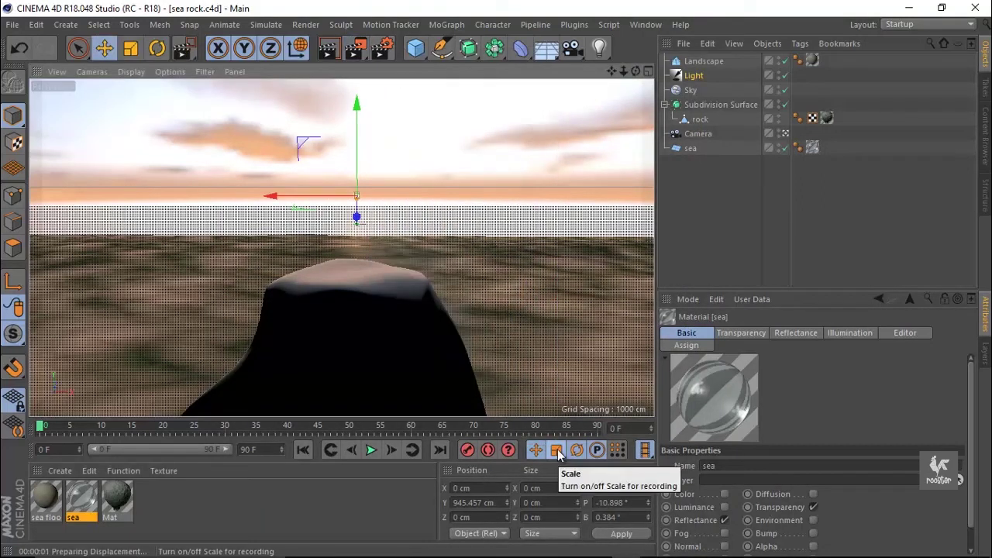
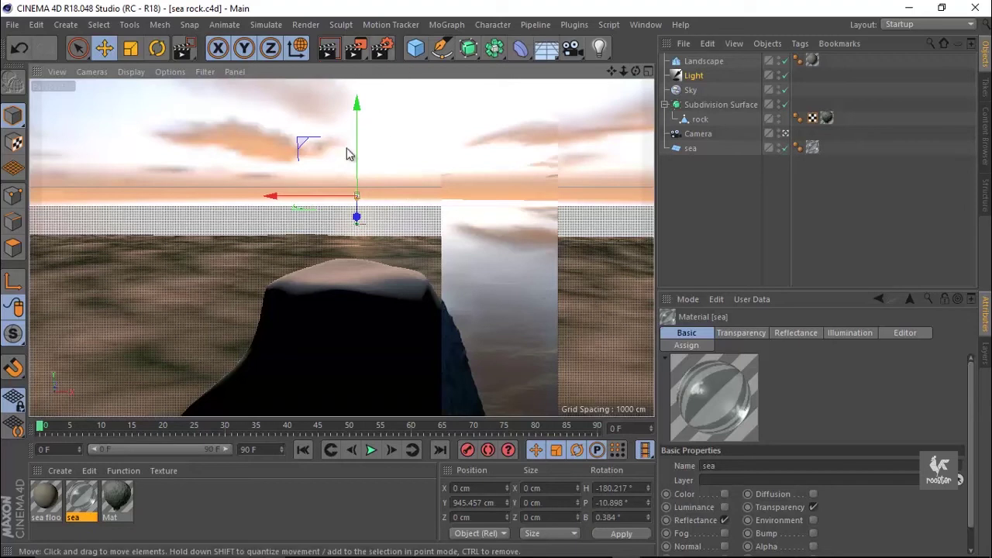
Step: Set the rock's editor and render visibility to Off and uncheck the Landscape's enable box
{"action": "left_click", "coordinate": [701, 119]}
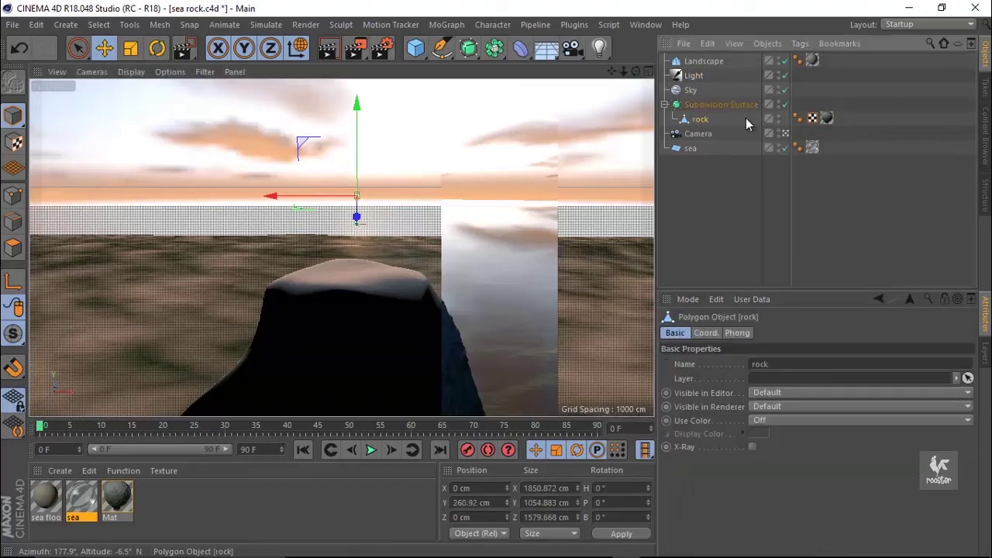
{"action": "left_click", "coordinate": [779, 118], "text": "ctrl"}
{"action": "left_click", "coordinate": [779, 118], "text": "ctrl"}
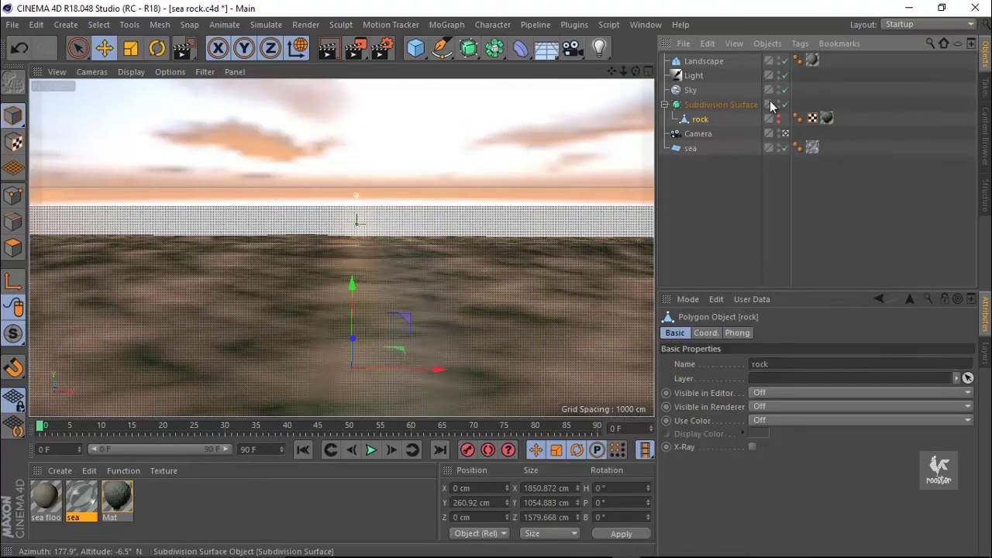
{"action": "left_click", "coordinate": [786, 61]}
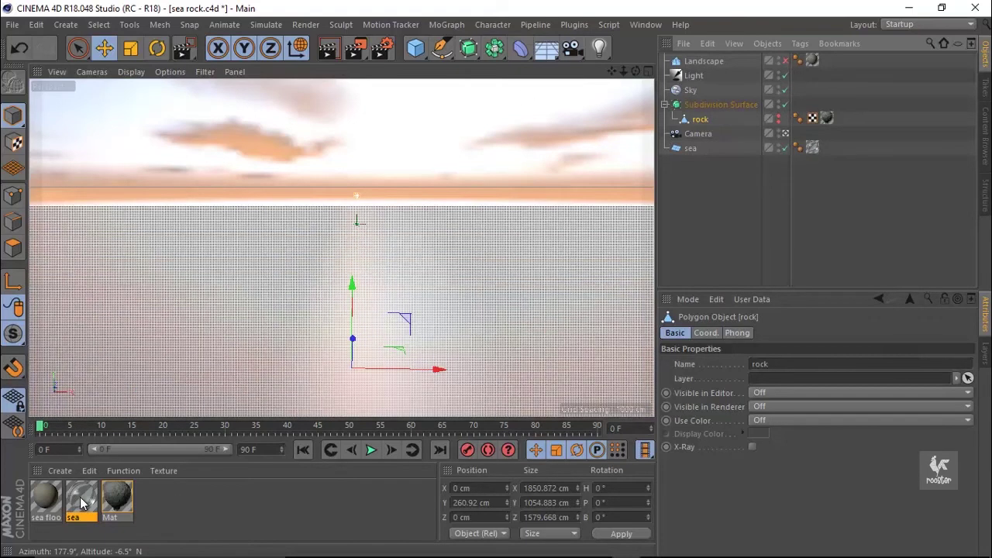
Step: Turn off the sea material's Transparency and render a viewport region to test it
{"action": "double_click", "coordinate": [81, 500]}
{"action": "left_click", "coordinate": [290, 273]}
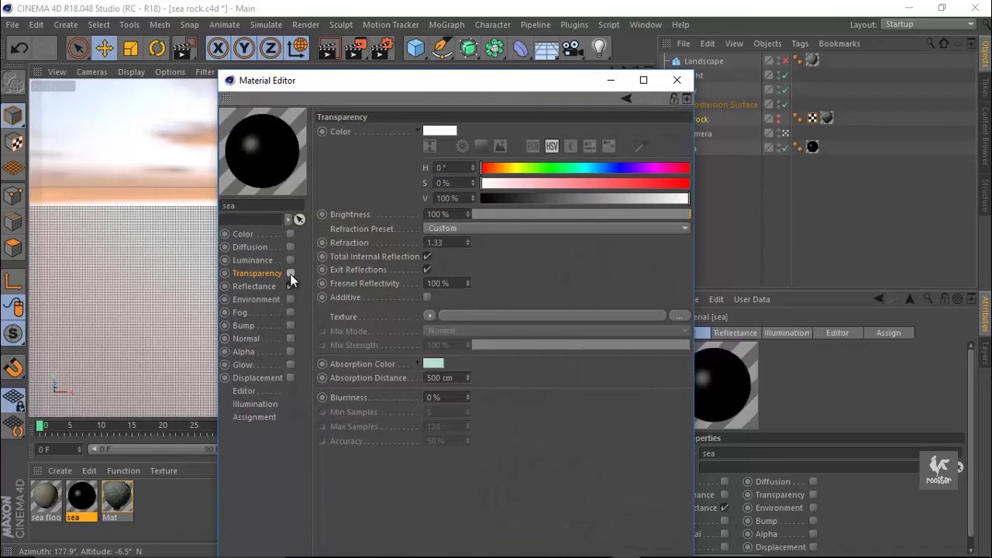
{"action": "left_click", "coordinate": [611, 80]}
{"action": "left_click_drag", "start_coordinate": [327, 48], "coordinate": [418, 75]}
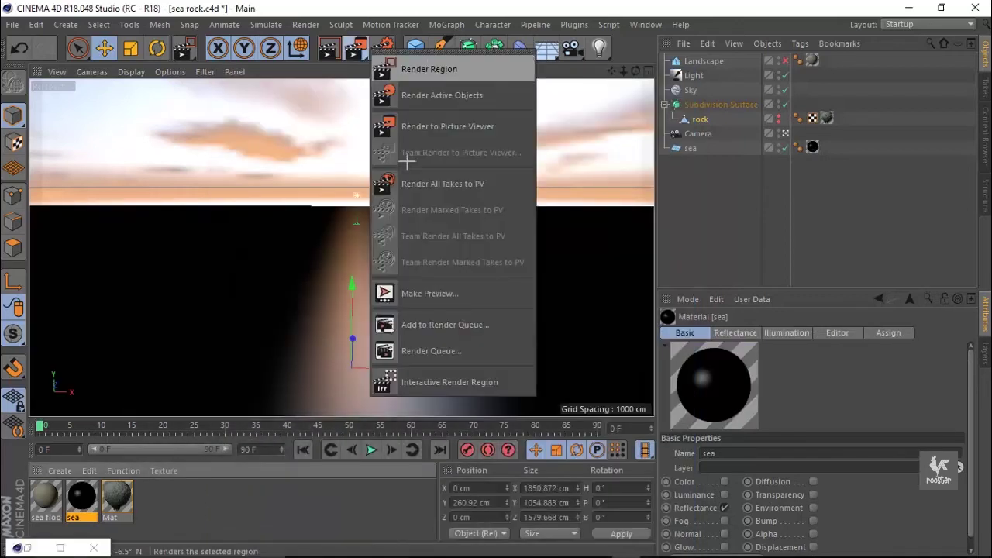
{"action": "left_click_drag", "start_coordinate": [356, 125], "coordinate": [633, 409]}
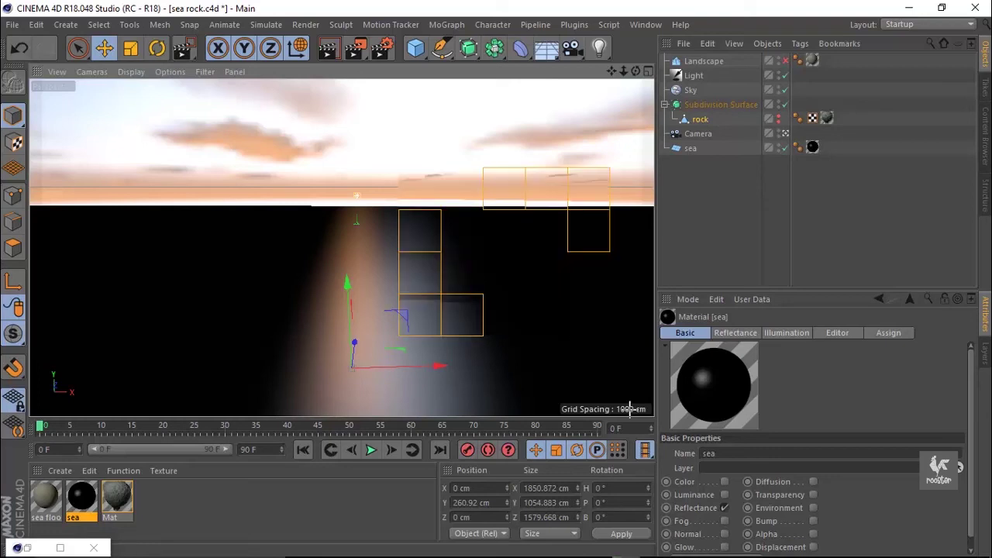
Step: Turn the sea's Transparency back on and toggle Total Internal Reflection off and on again
{"action": "double_click", "coordinate": [82, 499]}
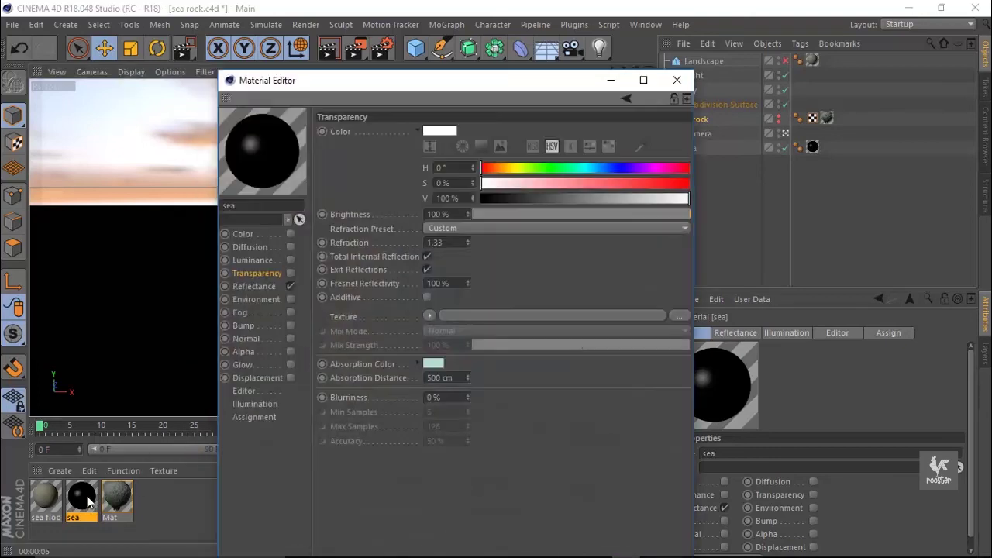
{"action": "left_click", "coordinate": [289, 273]}
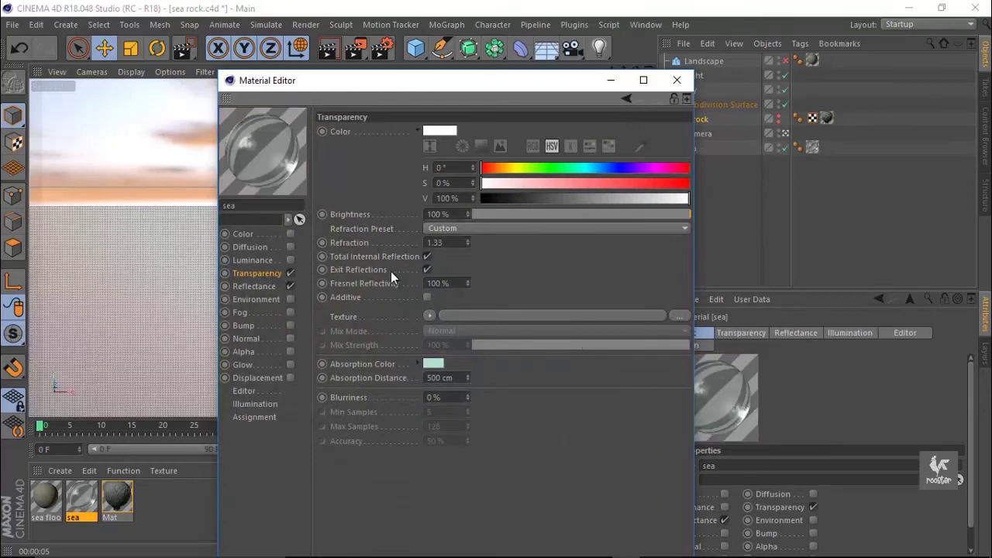
{"action": "left_click", "coordinate": [427, 257]}
{"action": "left_click", "coordinate": [427, 257]}
Step: Minimize the material editor, re-enable the Landscape, and render regions showing dark rippled sea
{"action": "left_click", "coordinate": [428, 257]}
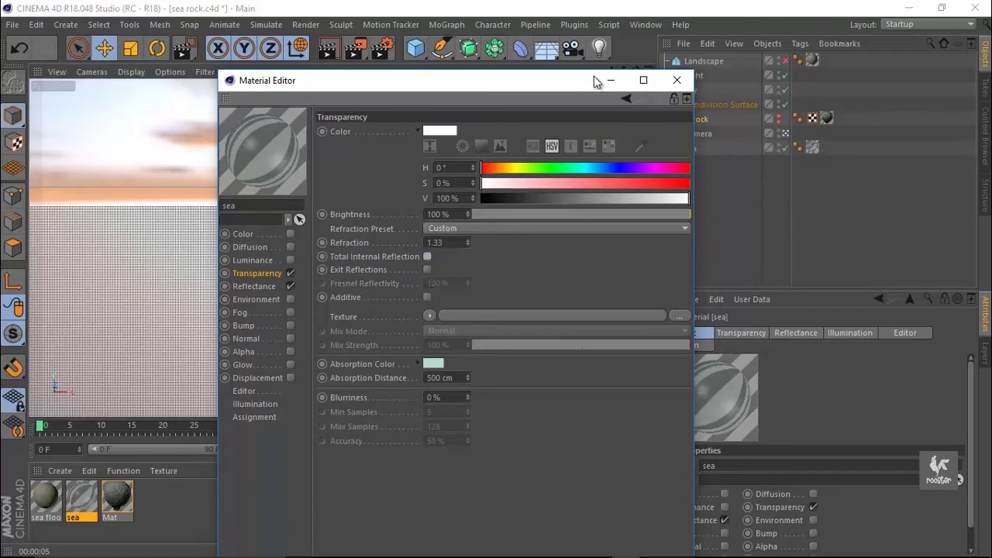
{"action": "left_click", "coordinate": [610, 80]}
{"action": "left_click_drag", "start_coordinate": [362, 61], "coordinate": [470, 147]}
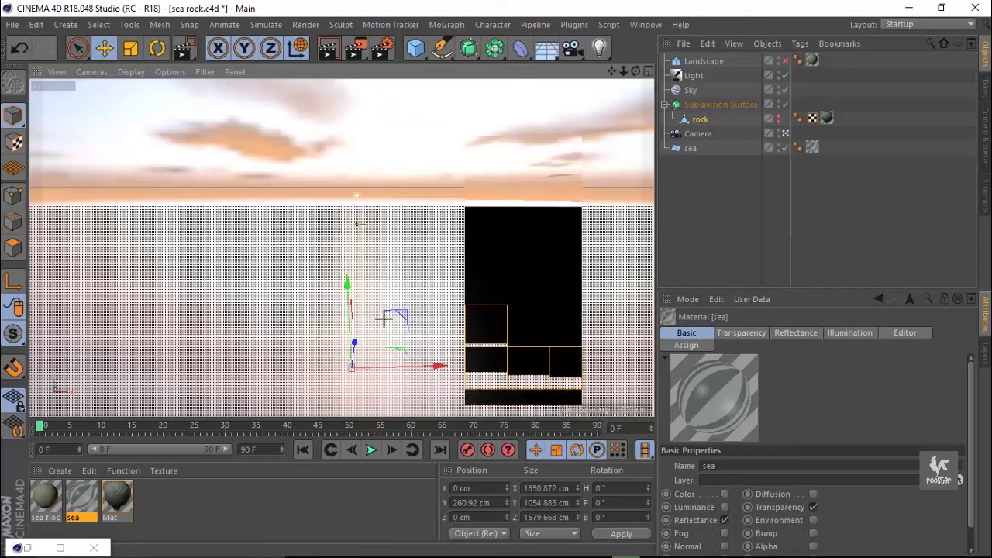
{"action": "left_click", "coordinate": [785, 61]}
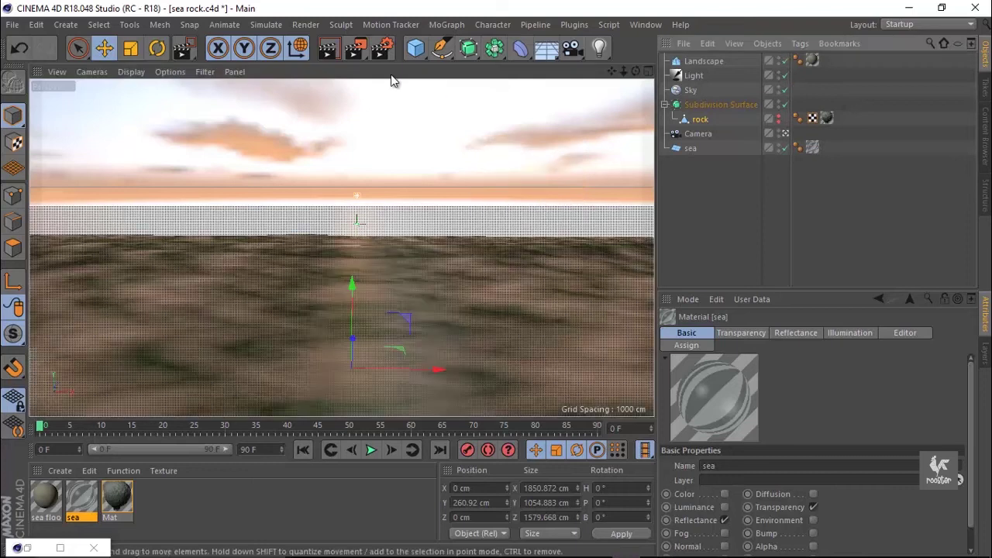
{"action": "left_click_drag", "start_coordinate": [357, 53], "coordinate": [464, 68]}
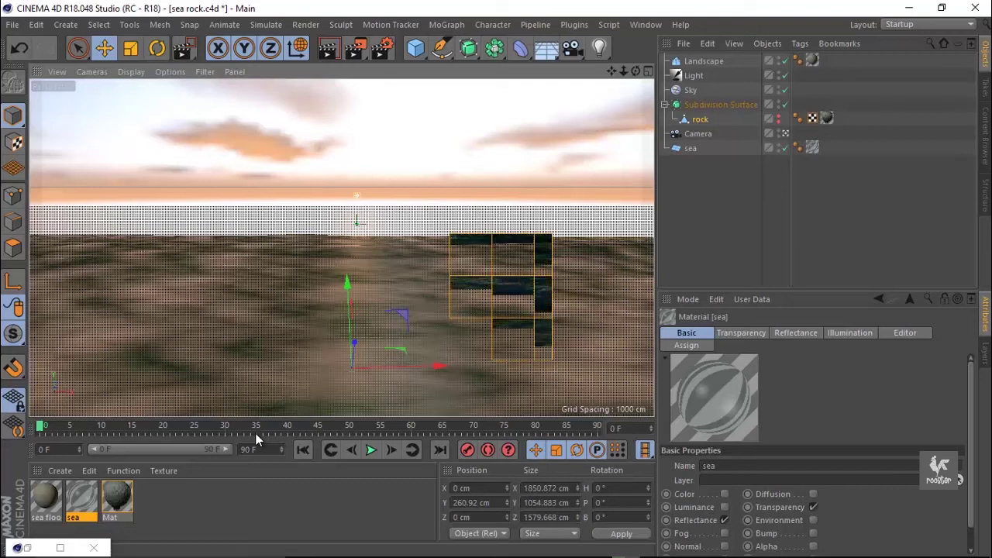
Step: Add a Beckmann layer to the sea material's Reflectance
{"action": "double_click", "coordinate": [82, 500]}
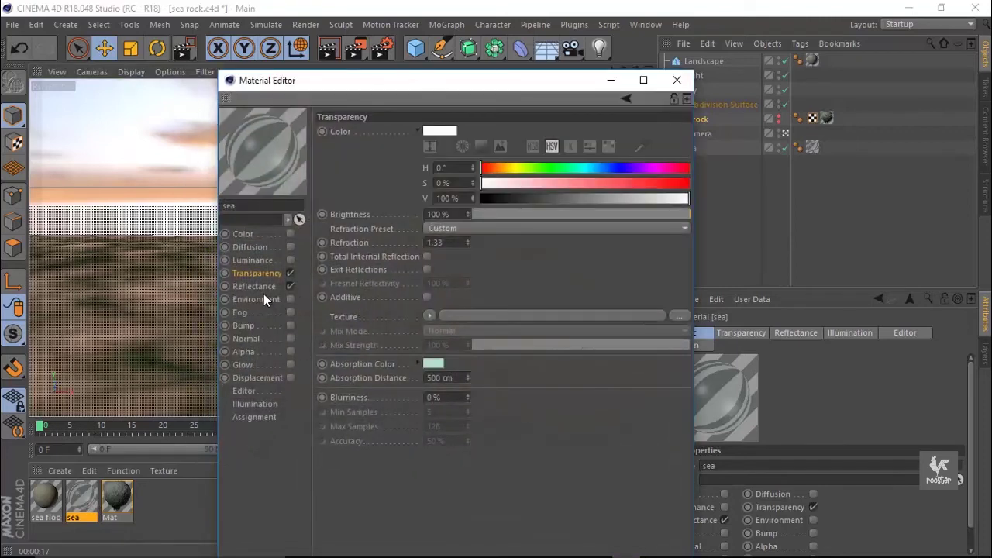
{"action": "left_click", "coordinate": [267, 287]}
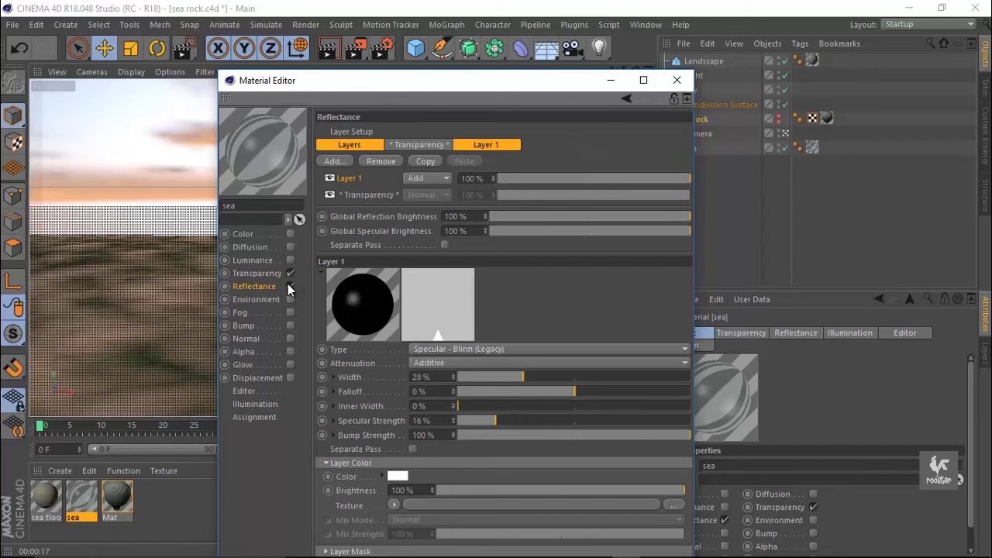
{"action": "left_click", "coordinate": [337, 163]}
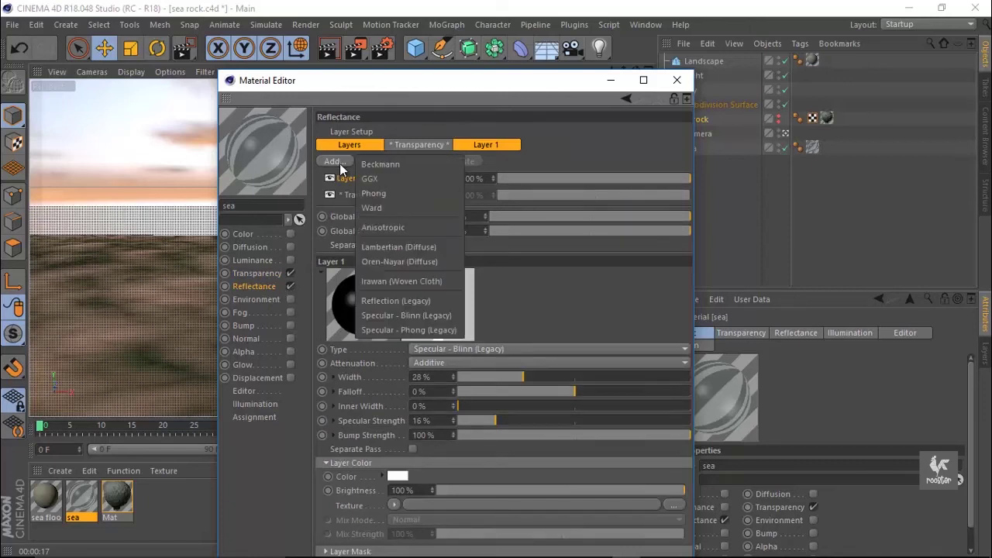
{"action": "left_click", "coordinate": [380, 166]}
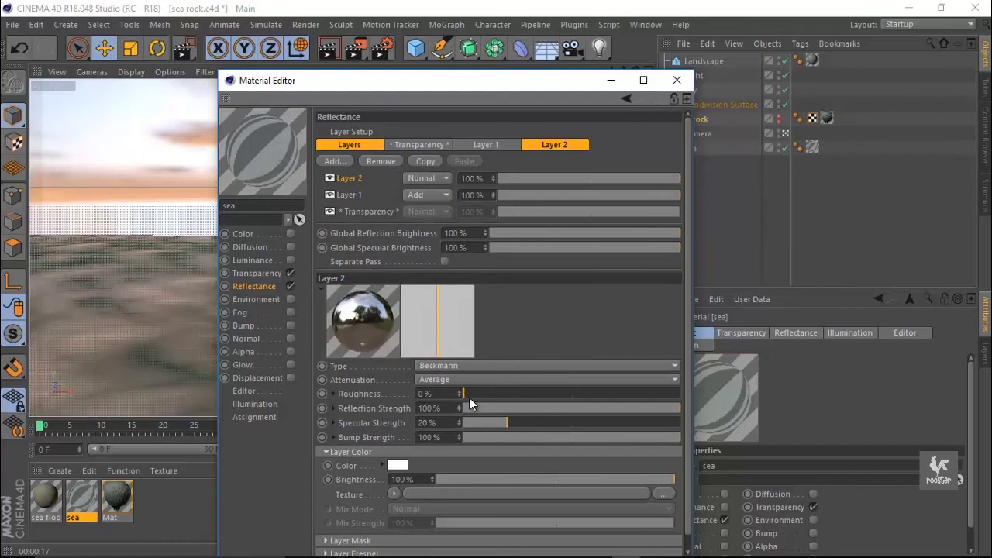
Step: Give the new layer 15% Specular Strength and a Dielectric Layer Fresnel, then save
{"action": "left_click_drag", "start_coordinate": [504, 424], "coordinate": [496, 424]}
{"action": "left_click_drag", "start_coordinate": [576, 411], "coordinate": [676, 412]}
{"action": "scroll", "coordinate": [595, 247], "scroll_direction": "down", "scroll_amount": 1}
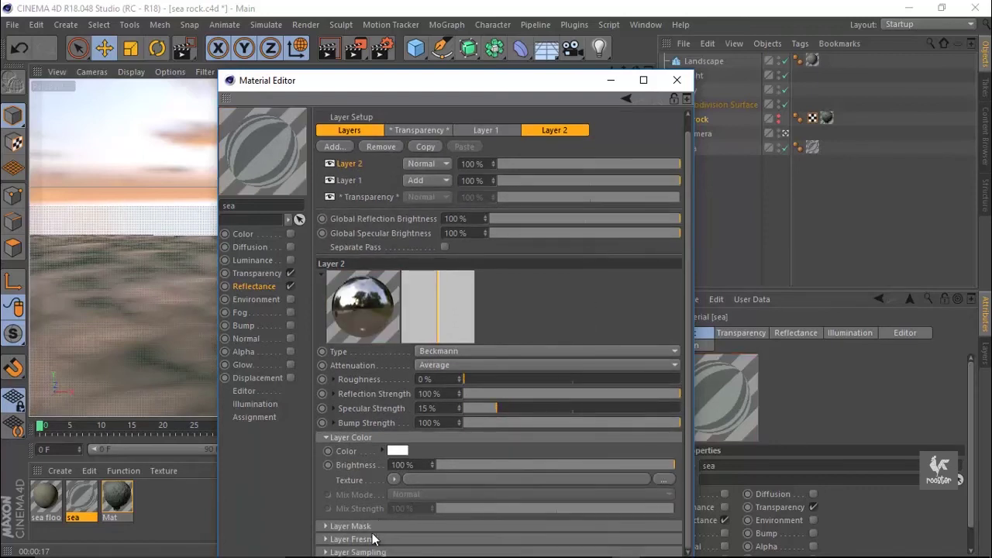
{"action": "left_click", "coordinate": [376, 539]}
{"action": "left_click", "coordinate": [400, 551]}
{"action": "left_click", "coordinate": [410, 526]}
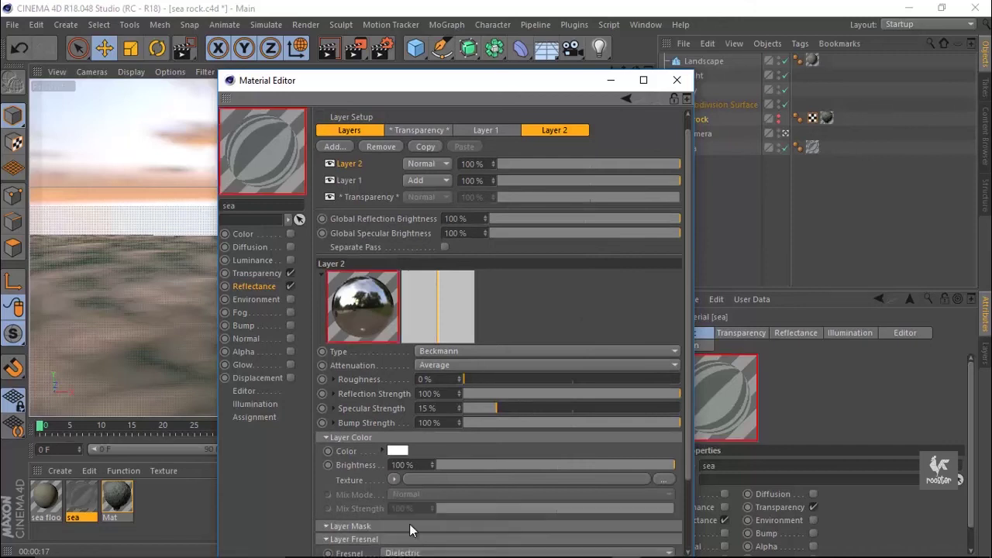
{"action": "scroll", "coordinate": [527, 329], "scroll_direction": "up", "scroll_amount": 1}
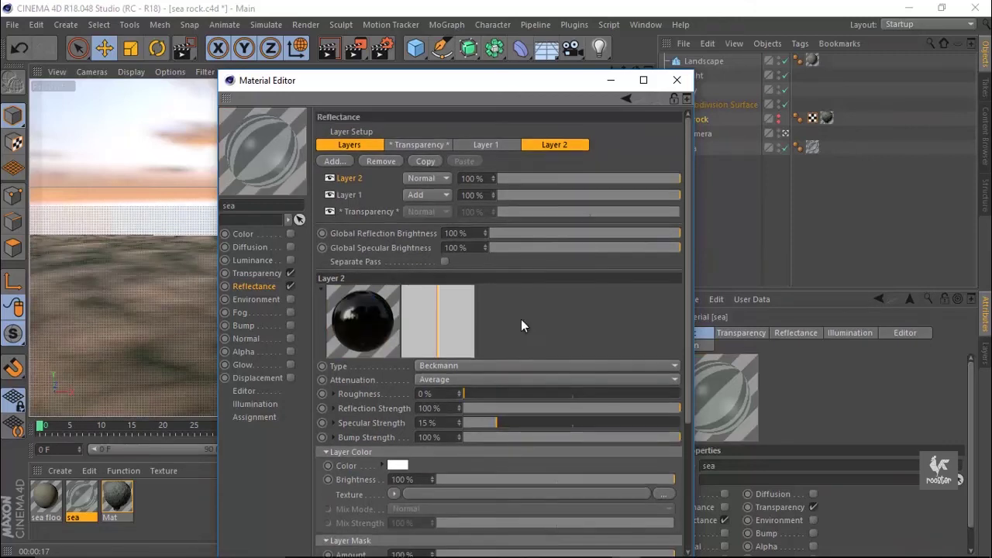
{"action": "left_click", "coordinate": [612, 81]}
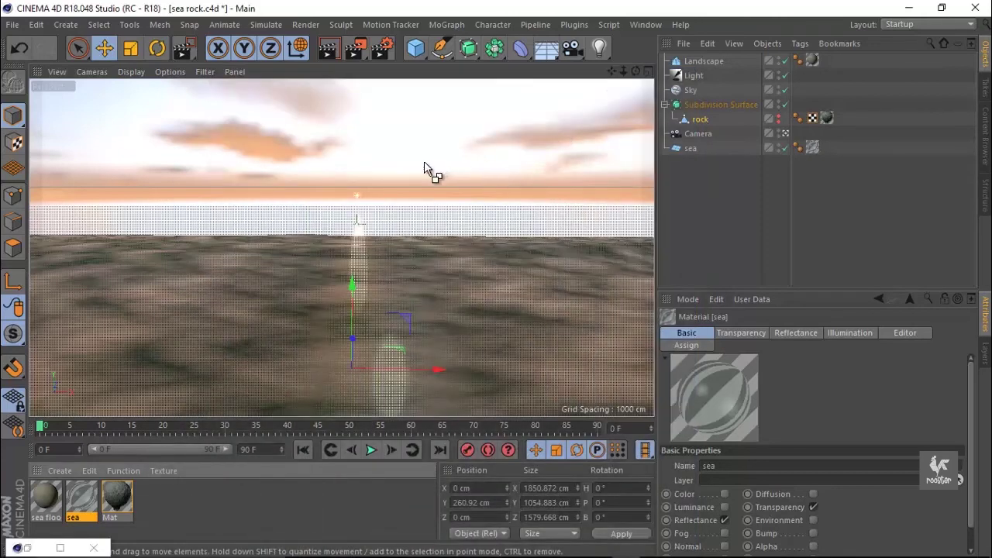
{"action": "key", "text": "ctrl+s"}
Step: Restore the rock's visibility and render a region of the sea beside the rock
{"action": "left_click", "coordinate": [779, 122]}
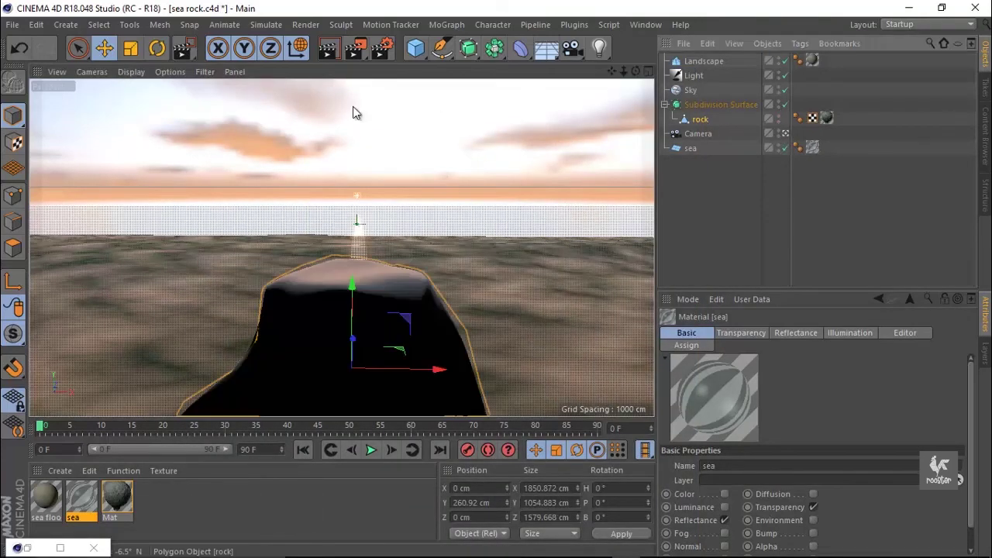
{"action": "left_click", "coordinate": [355, 48]}
{"action": "left_click", "coordinate": [403, 75]}
{"action": "left_click_drag", "start_coordinate": [460, 122], "coordinate": [604, 419]}
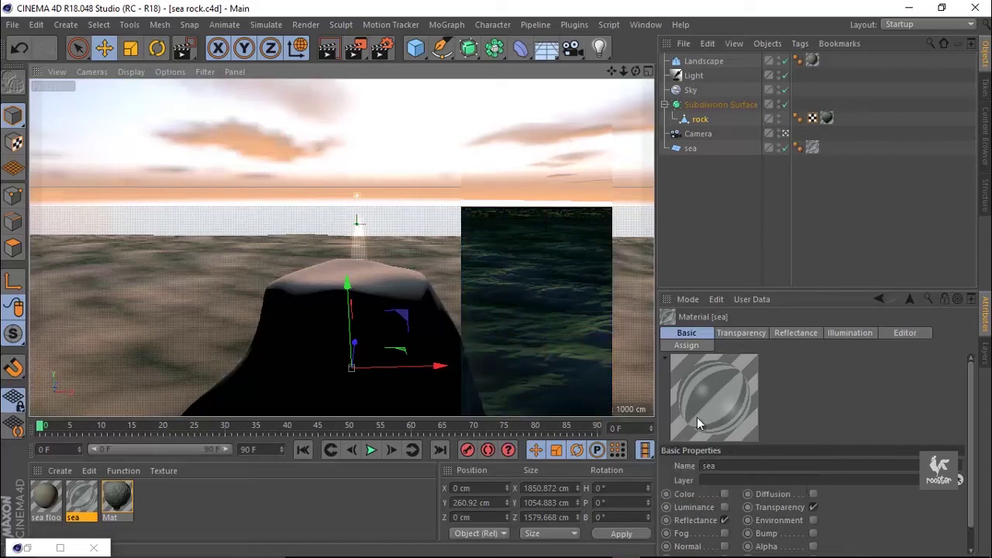
Step: Test the sea's Total Internal Reflection with it off and render a sea region beside the rock
{"action": "double_click", "coordinate": [81, 498]}
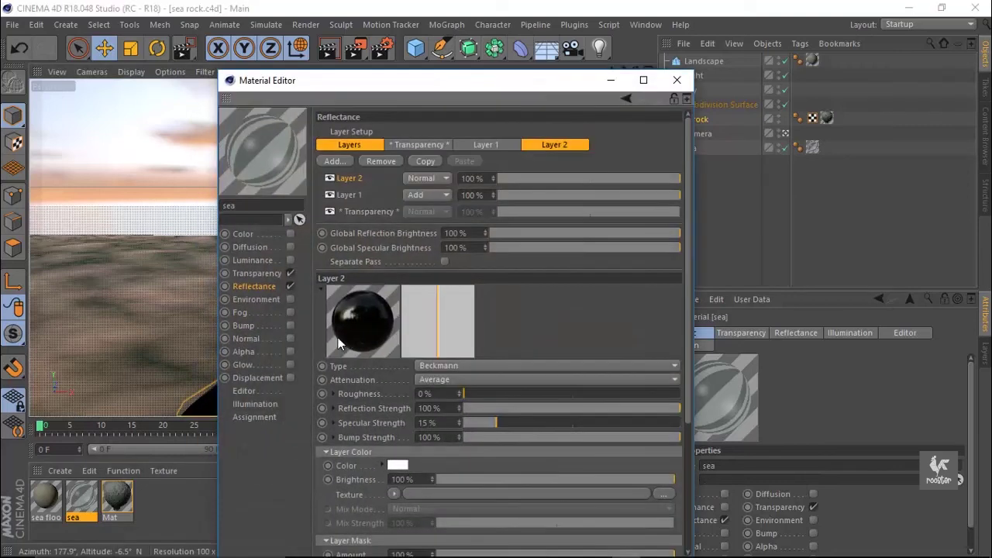
{"action": "left_click", "coordinate": [257, 274]}
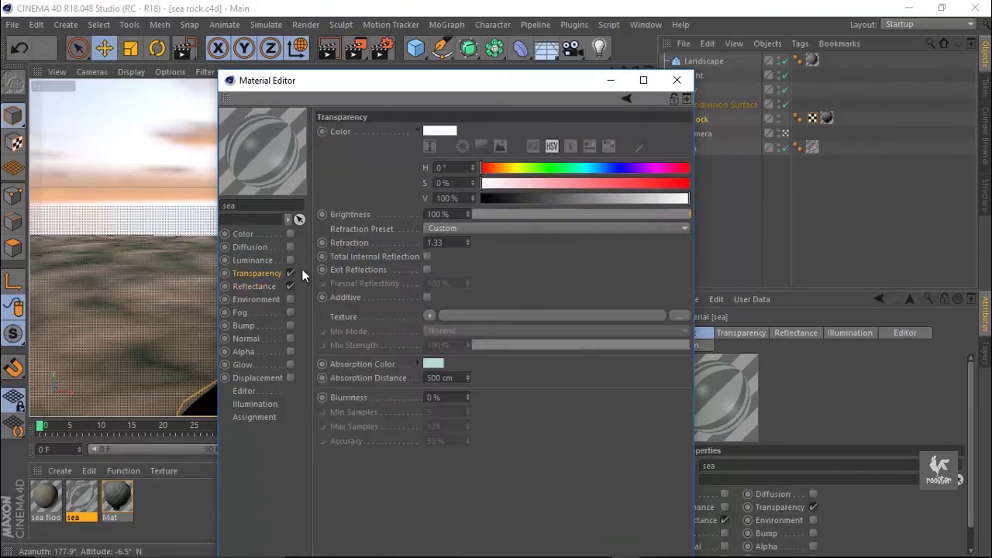
{"action": "left_click", "coordinate": [427, 256]}
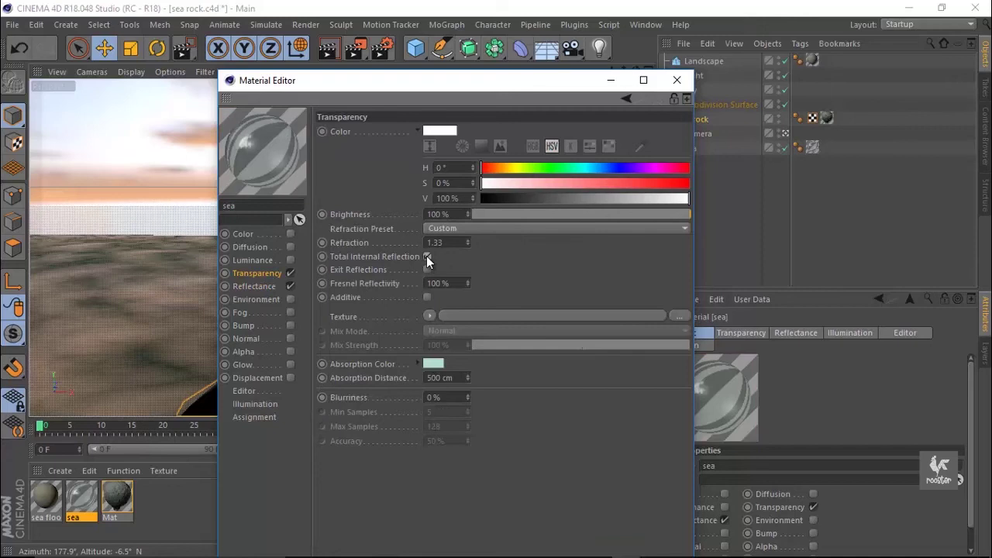
{"action": "left_click", "coordinate": [428, 268]}
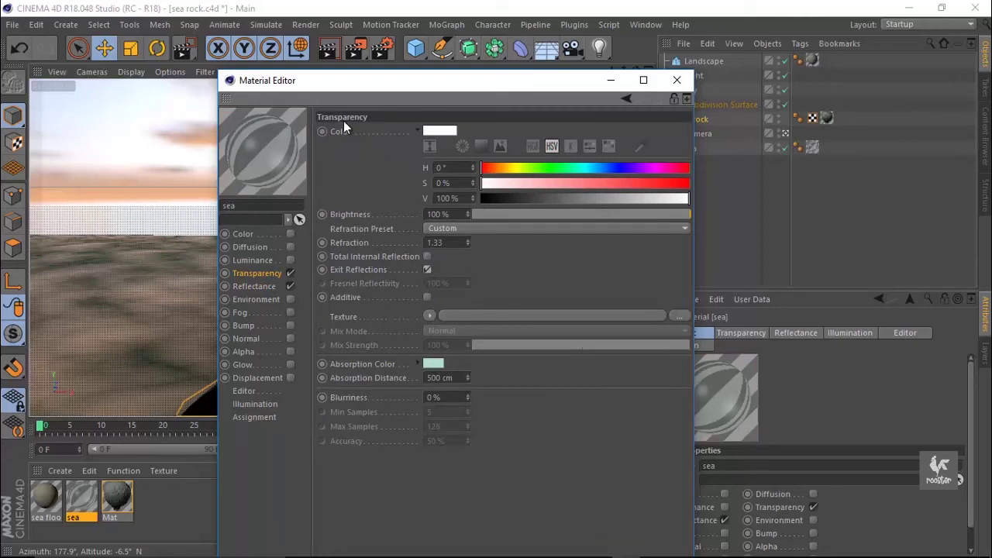
{"action": "left_click_drag", "start_coordinate": [421, 90], "coordinate": [774, 132]}
{"action": "left_click_drag", "start_coordinate": [361, 53], "coordinate": [434, 85]}
{"action": "mouse_move", "coordinate": [480, 152]}
{"action": "left_mouse_down"}
{"action": "mouse_move", "coordinate": [537, 280]}
{"action": "mouse_move", "coordinate": [526, 419]}
{"action": "left_mouse_up"}
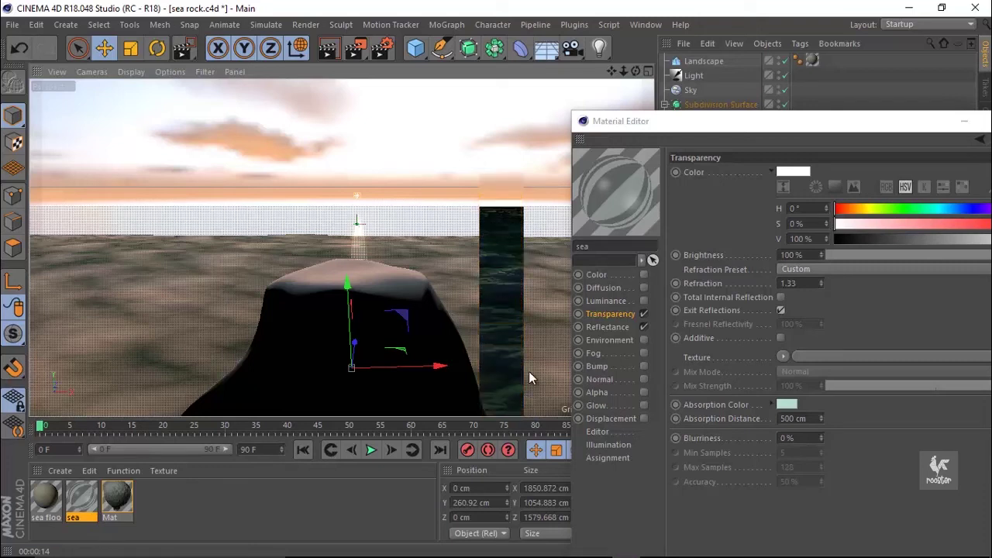
Step: Turn Total Internal Reflection back on, save, and enable the sea material's Displacement channel
{"action": "left_click", "coordinate": [781, 298]}
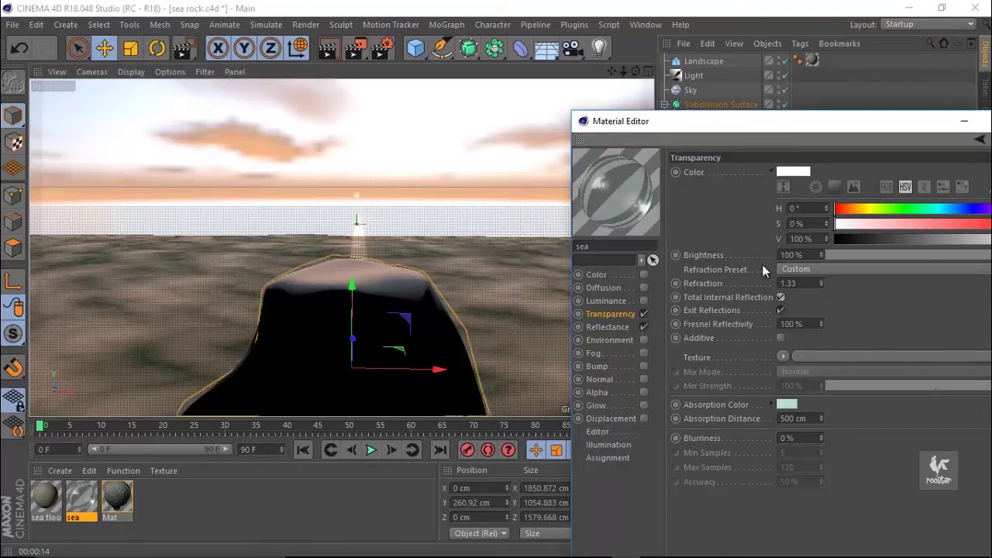
{"action": "left_click_drag", "start_coordinate": [832, 121], "coordinate": [724, 123]}
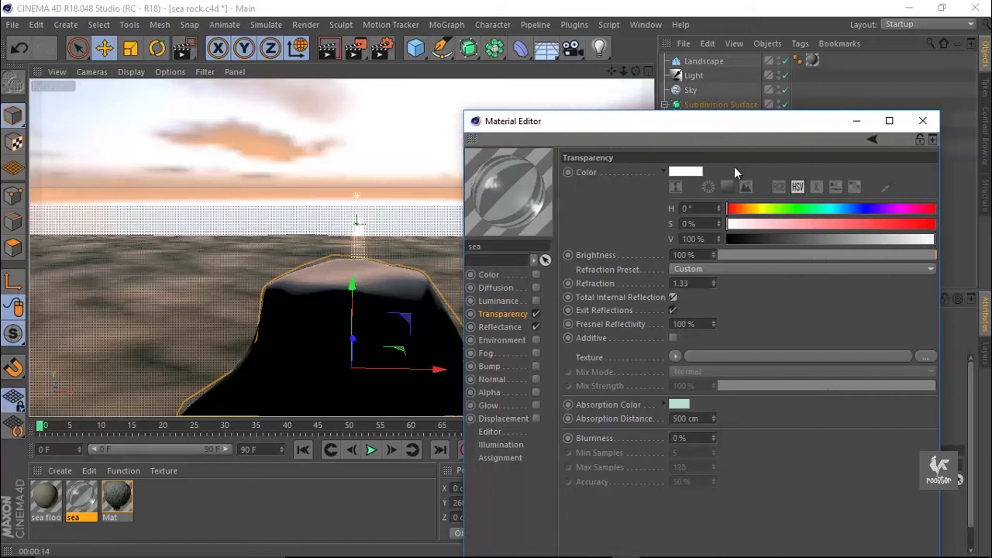
{"action": "key", "text": "ctrl+s"}
{"action": "left_click", "coordinate": [536, 418]}
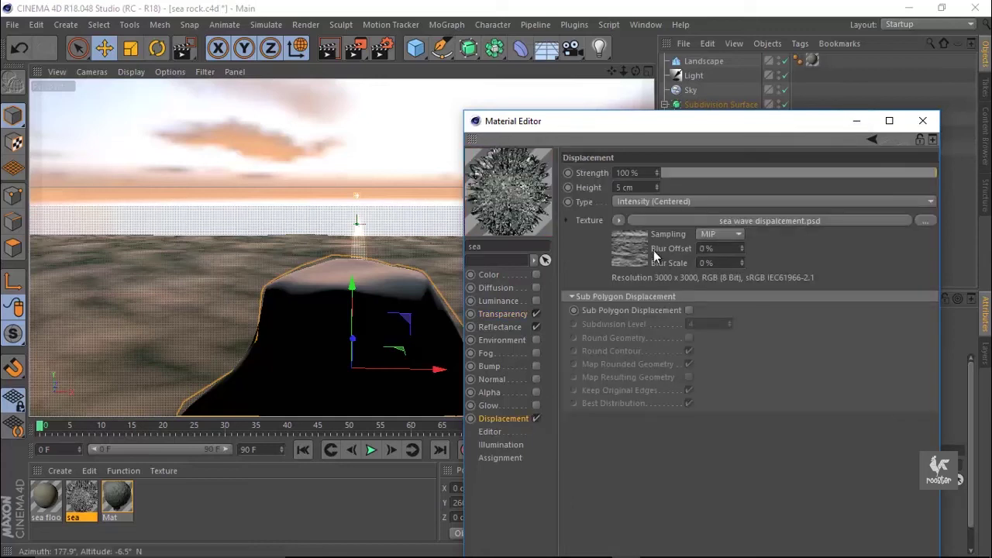
Step: Set the sea's Displacement Height to 30 cm and render a region to preview the waves
{"action": "left_click", "coordinate": [645, 188]}
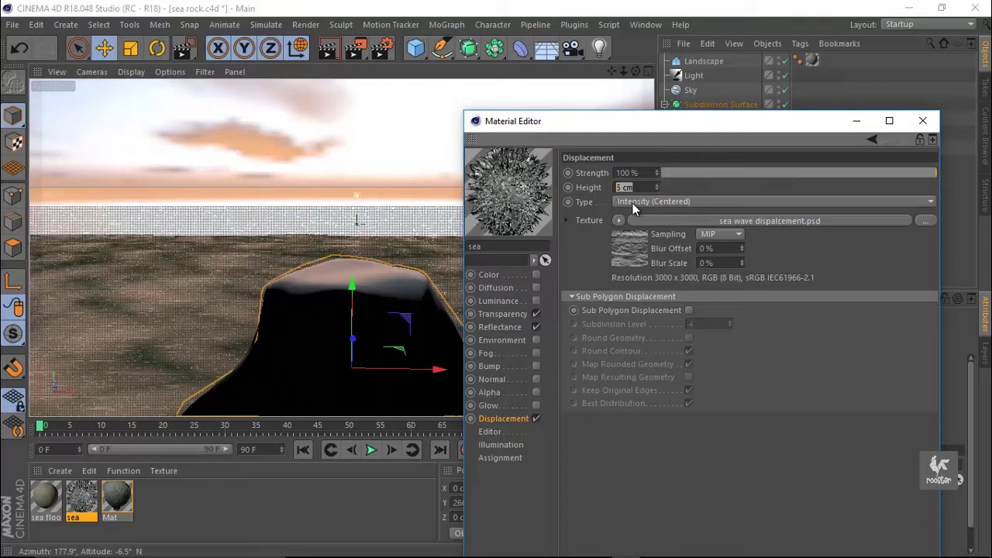
{"action": "type", "text": "30"}
{"action": "key", "text": "Return"}
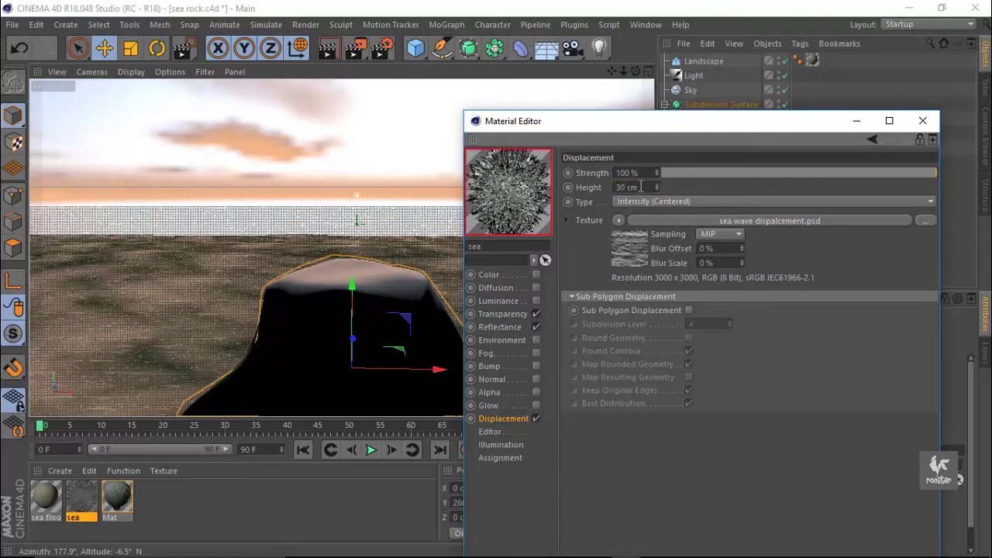
{"action": "left_click", "coordinate": [358, 50]}
{"action": "left_click_drag", "start_coordinate": [138, 115], "coordinate": [427, 401]}
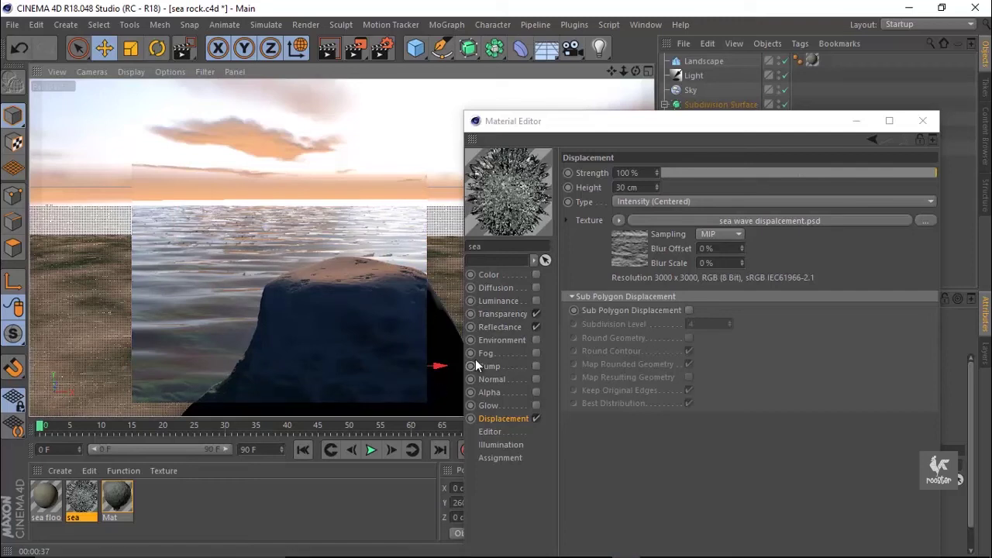
Step: Close the Material Editor, clear the region render, and switch to the Rotate tool
{"action": "left_click", "coordinate": [916, 128]}
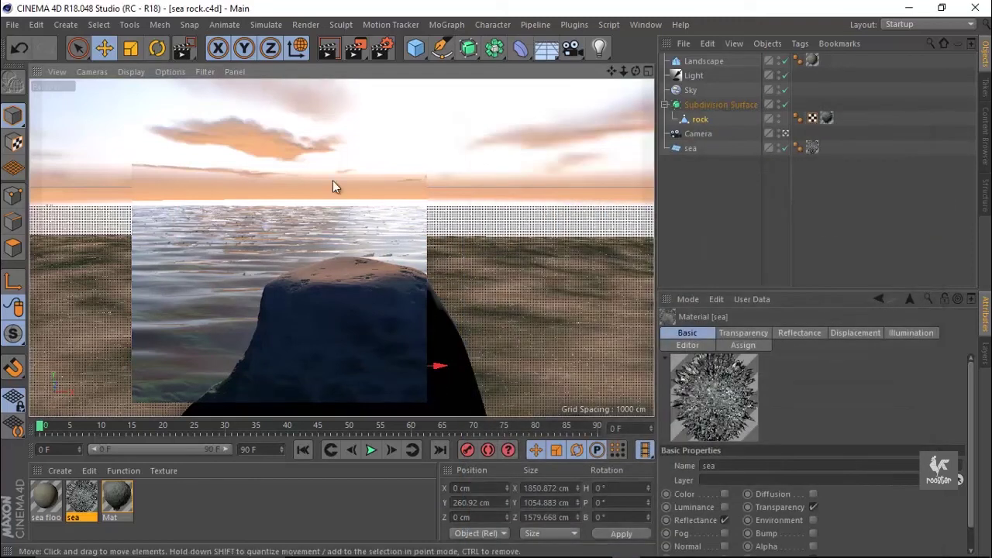
{"action": "left_click", "coordinate": [103, 49]}
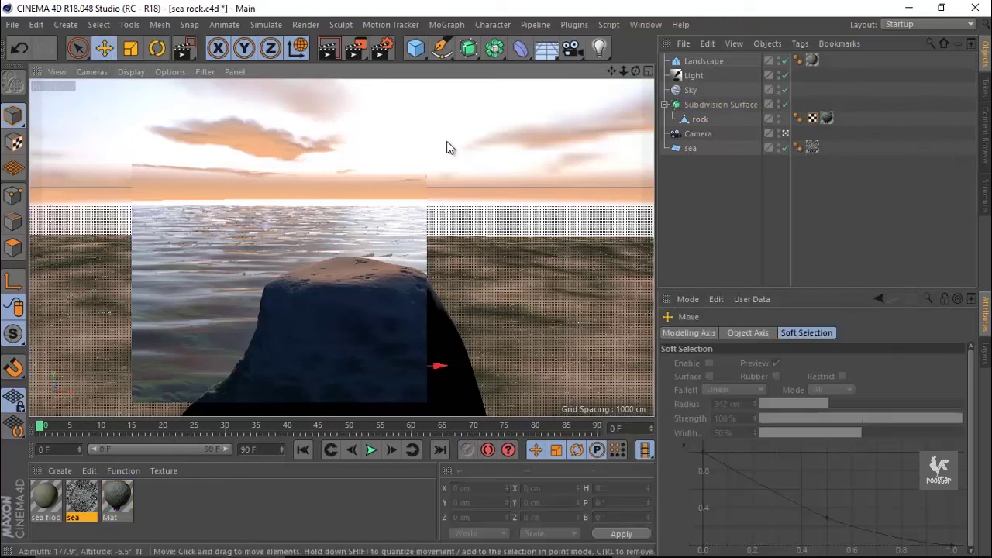
{"action": "left_click", "coordinate": [157, 49]}
Step: Bank the Sky object slightly to tilt the clouds, then save the scene
{"action": "left_click", "coordinate": [690, 90]}
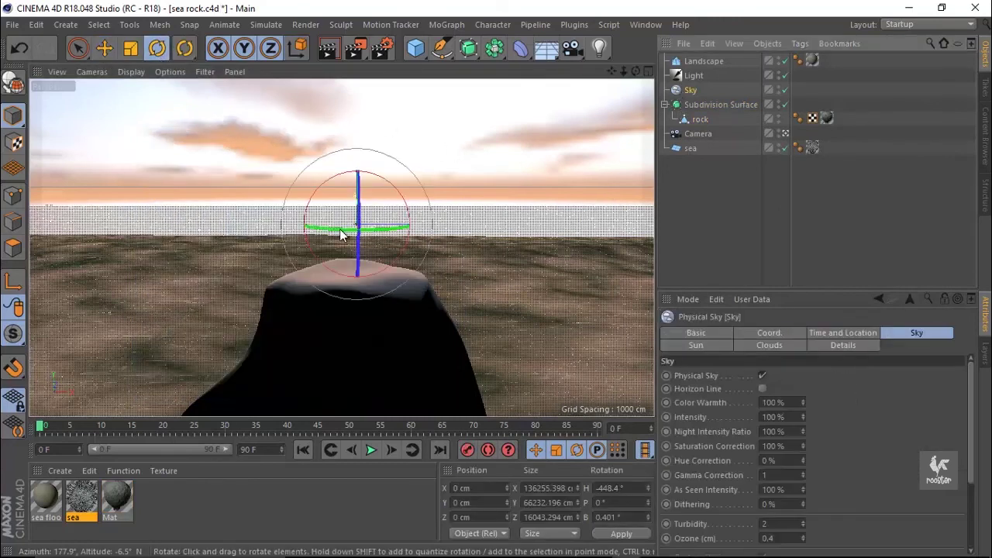
{"action": "left_click_drag", "start_coordinate": [359, 218], "coordinate": [359, 215]}
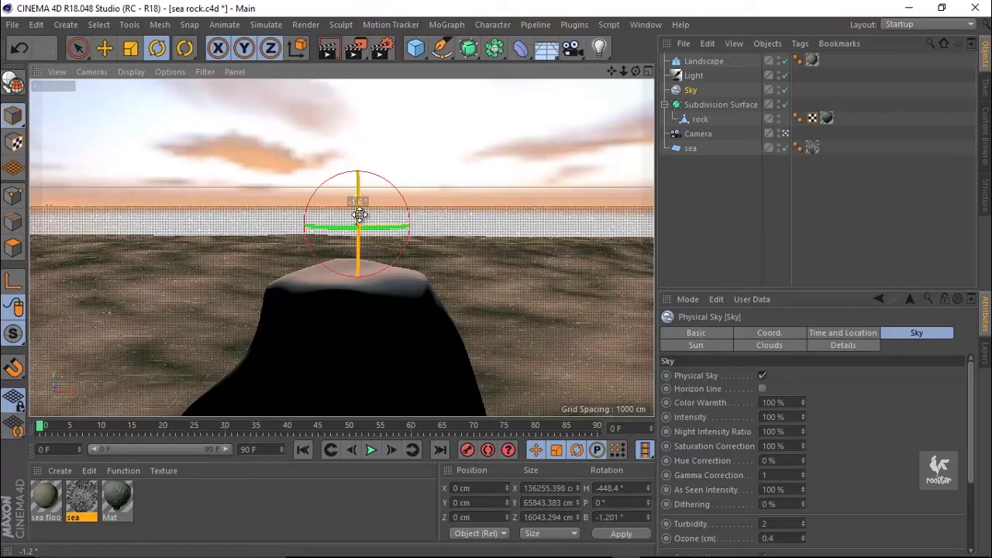
{"action": "key", "text": "ctrl+s"}
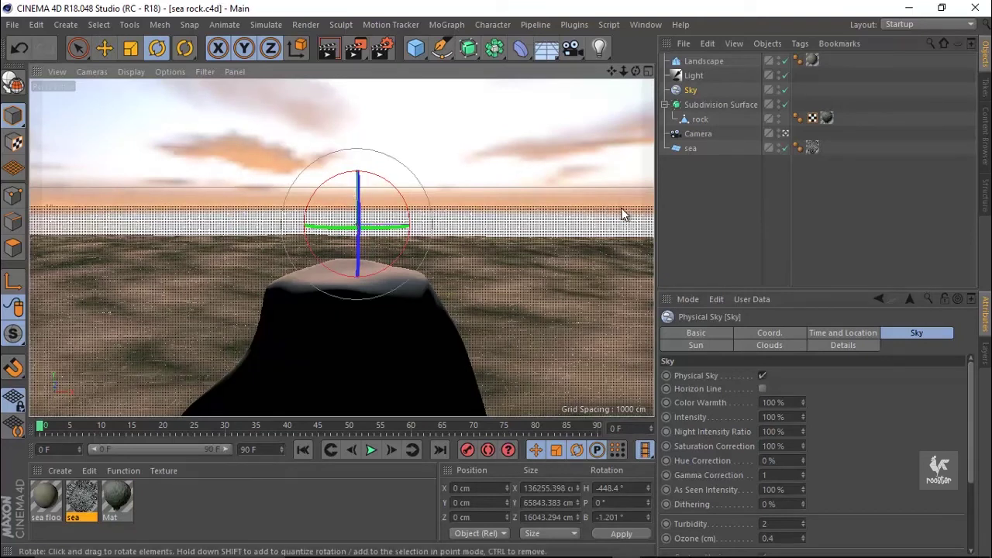
{"action": "left_click", "coordinate": [702, 190]}
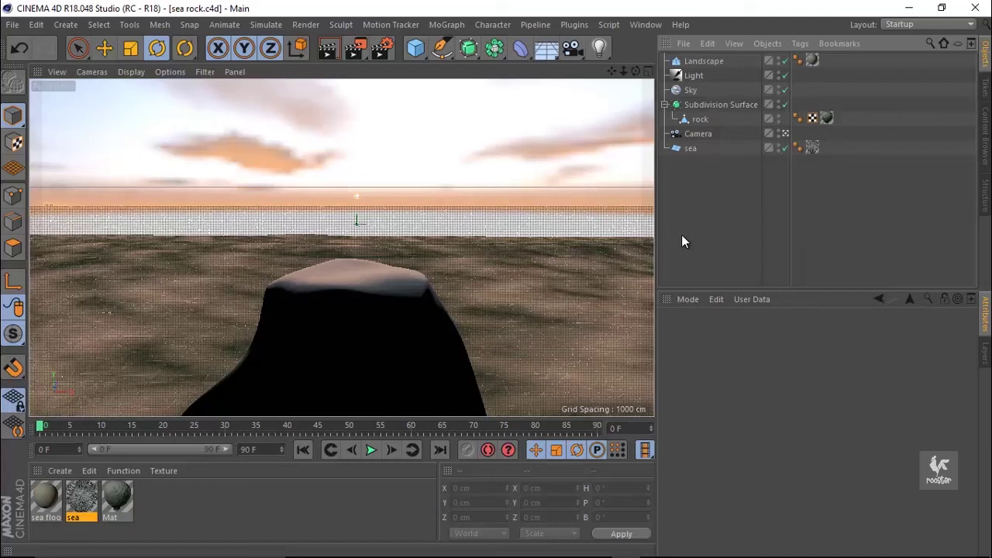
Step: Turn the Sky's heading to about -443.6° and tilt it further, then return to Move
{"action": "left_click", "coordinate": [692, 93]}
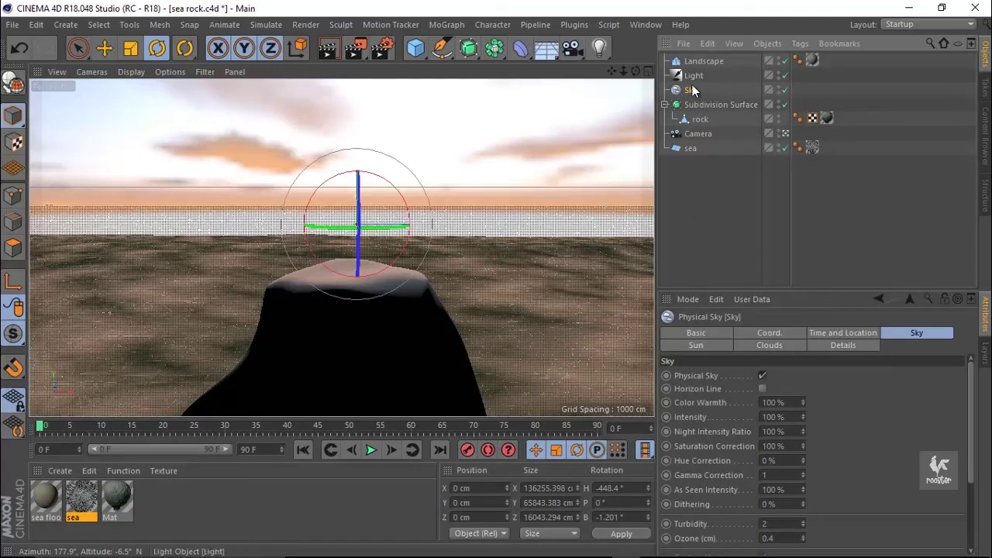
{"action": "mouse_move", "coordinate": [406, 227]}
{"action": "left_mouse_down"}
{"action": "mouse_move", "coordinate": [429, 225]}
{"action": "mouse_move", "coordinate": [377, 227]}
{"action": "left_mouse_up"}
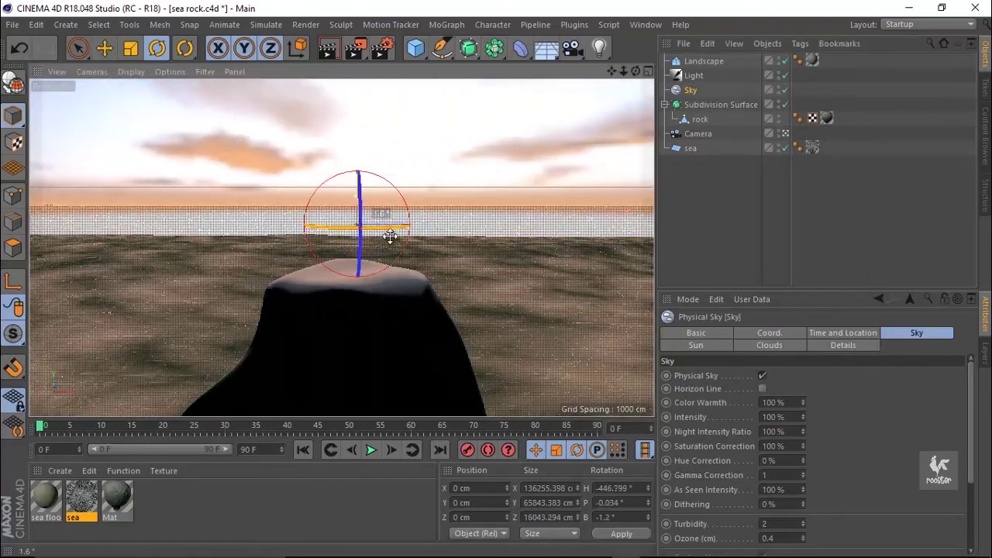
{"action": "left_click_drag", "start_coordinate": [362, 216], "coordinate": [363, 218]}
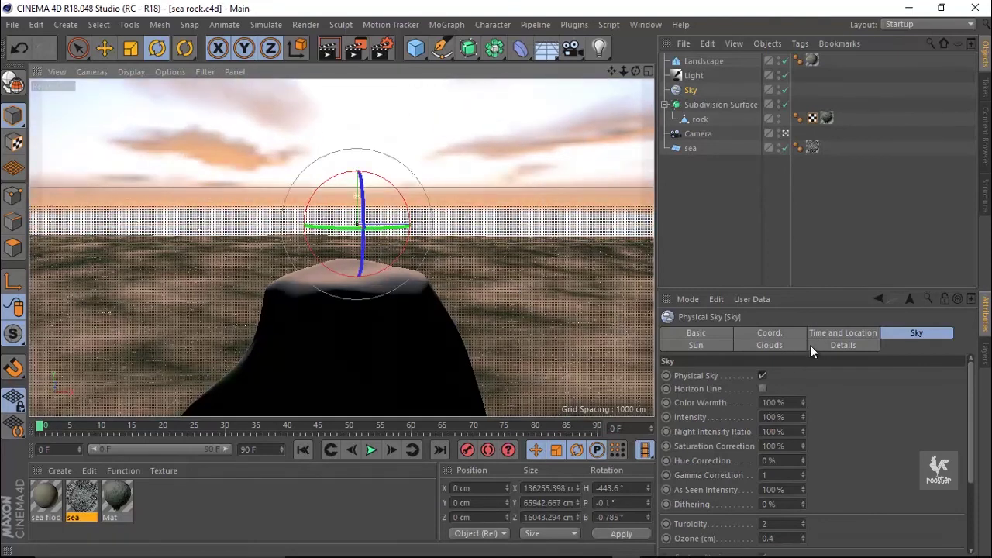
{"action": "left_click", "coordinate": [710, 207]}
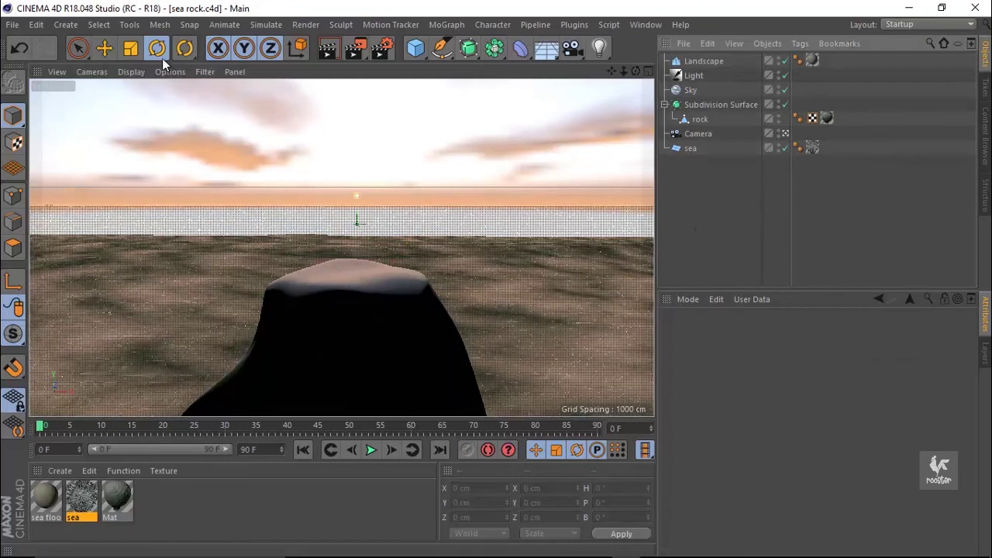
{"action": "left_click", "coordinate": [104, 48]}
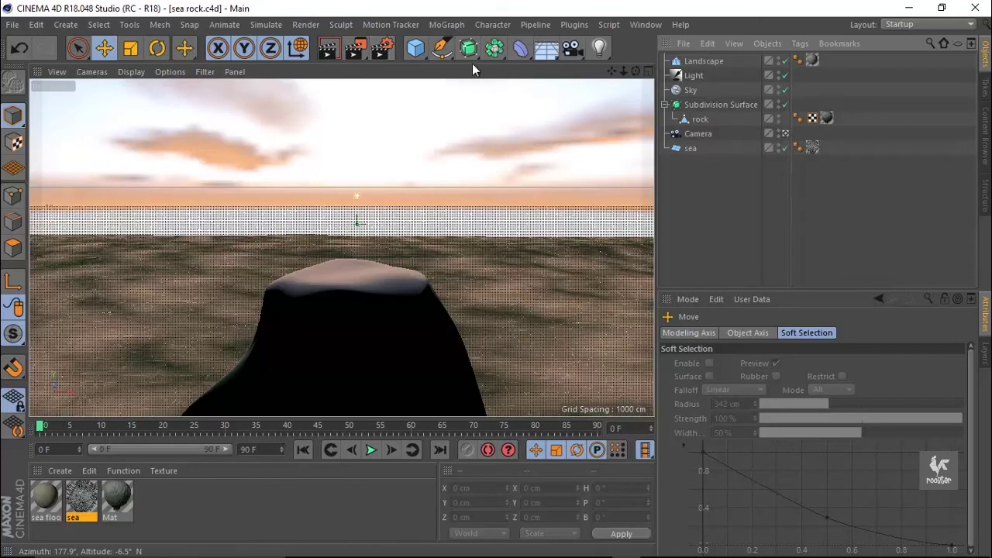
Step: Add an Environment object from the Floor palette and enable its fog
{"action": "left_click", "coordinate": [550, 54]}
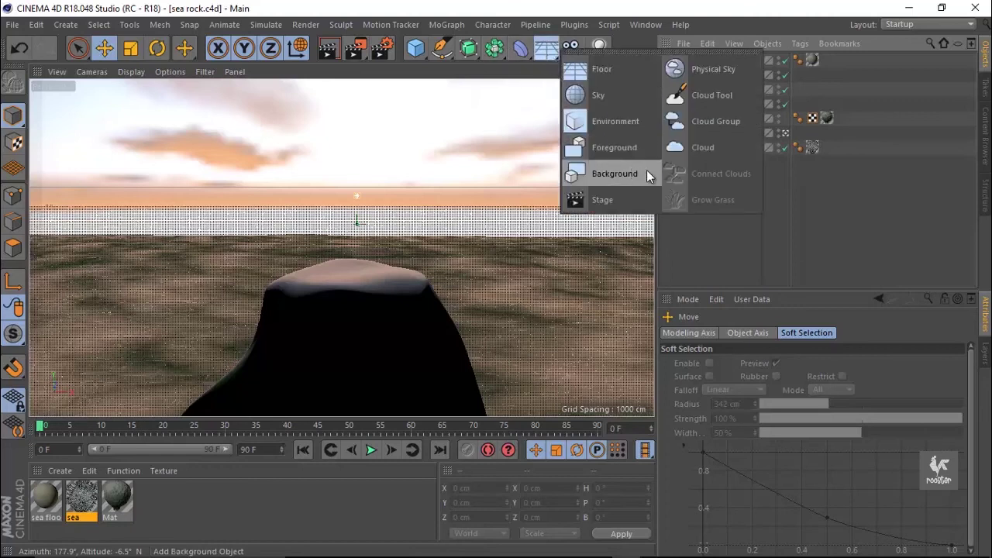
{"action": "left_click", "coordinate": [611, 121]}
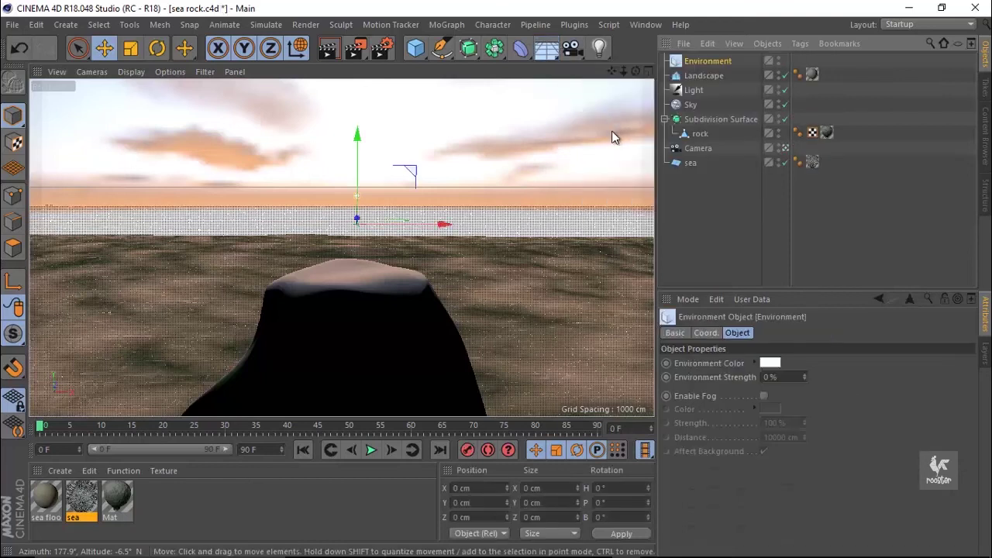
{"action": "left_click", "coordinate": [764, 396]}
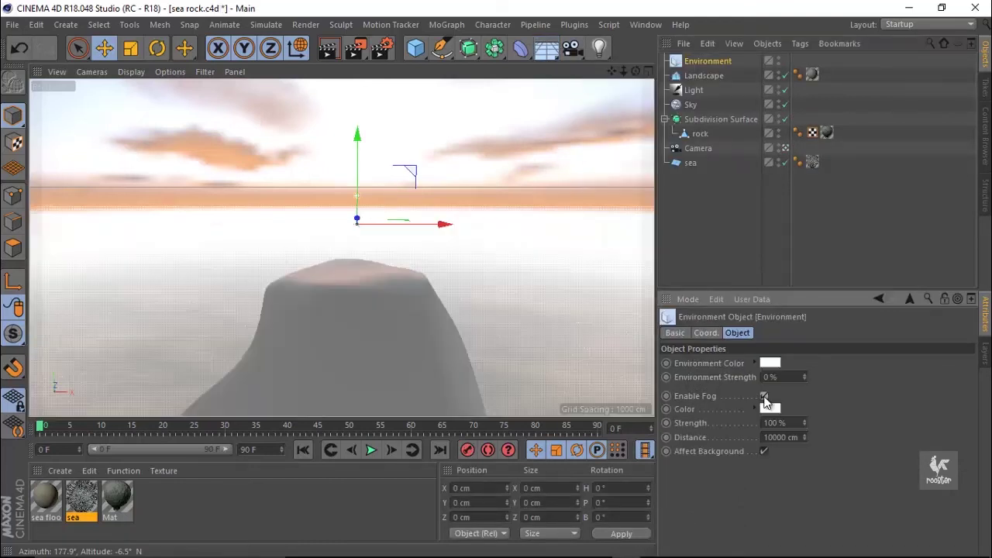
Step: Set the fog Distance to 300000 cm and save the scene
{"action": "left_click", "coordinate": [789, 437]}
{"action": "type", "text": "100000"}
{"action": "key", "text": "Return"}
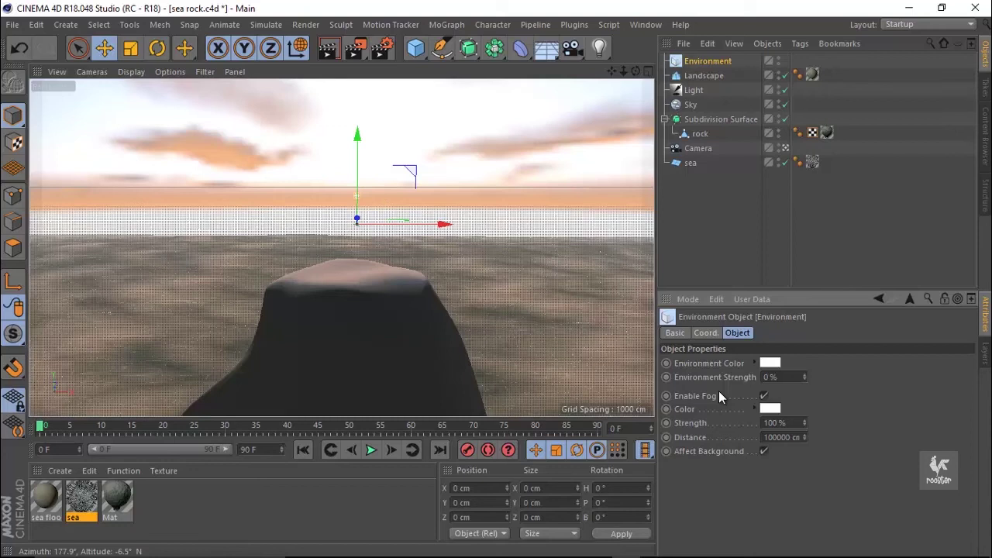
{"action": "left_click", "coordinate": [766, 437]}
{"action": "key", "text": "Return"}
{"action": "double_click", "coordinate": [768, 437]}
{"action": "type", "text": "300000"}
{"action": "key", "text": "Return"}
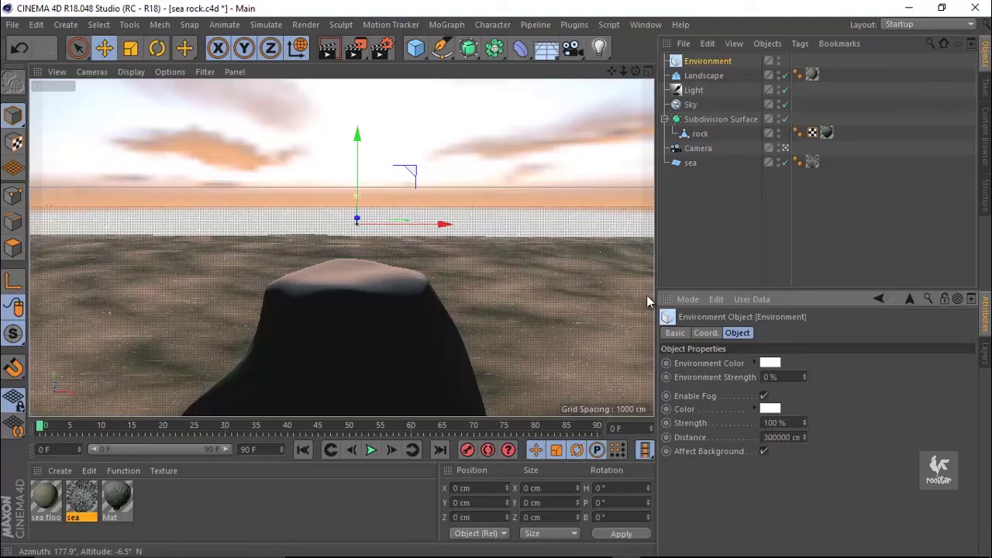
{"action": "key", "text": "ctrl+s"}
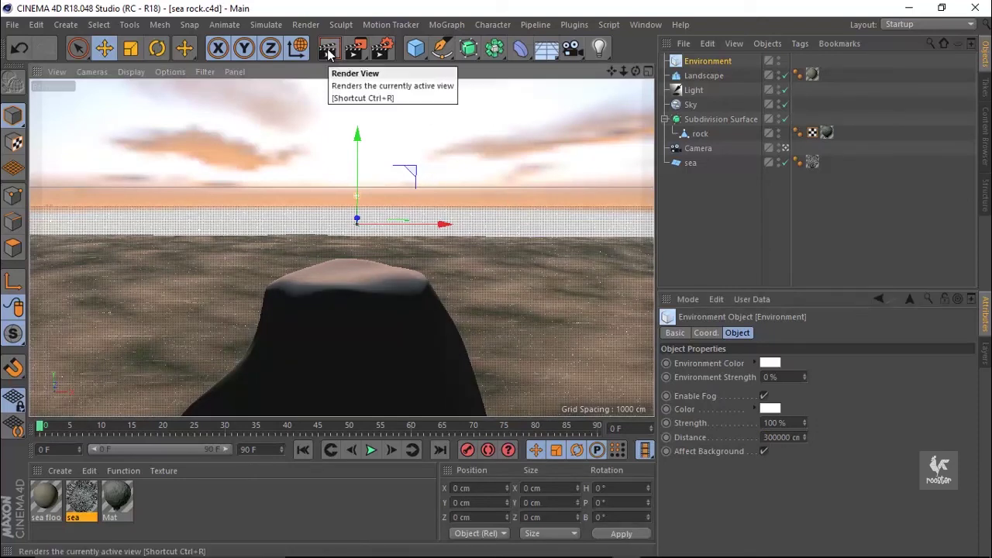
Step: Render the view, uncheck the Environment's Affect Background, and render the view again
{"action": "left_click", "coordinate": [329, 52]}
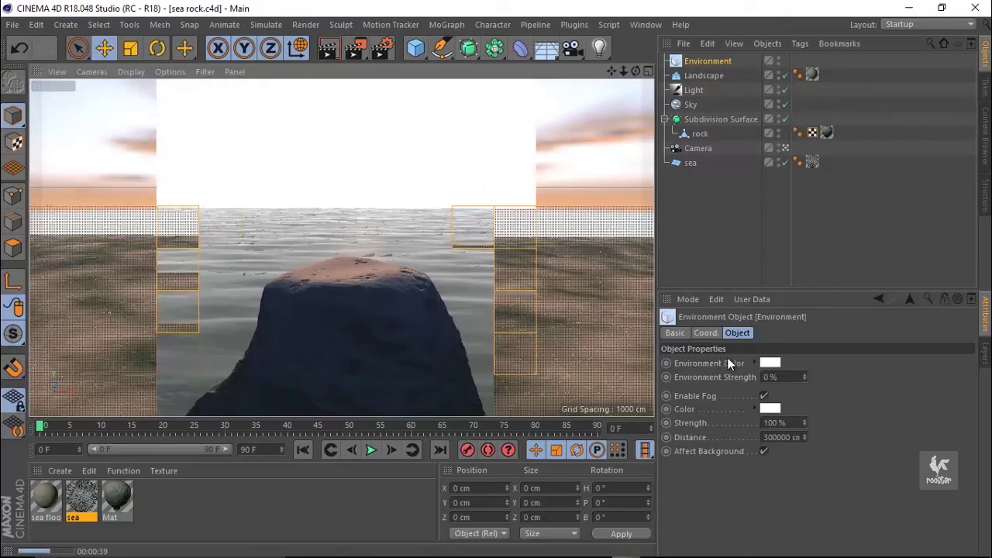
{"action": "left_click", "coordinate": [765, 452]}
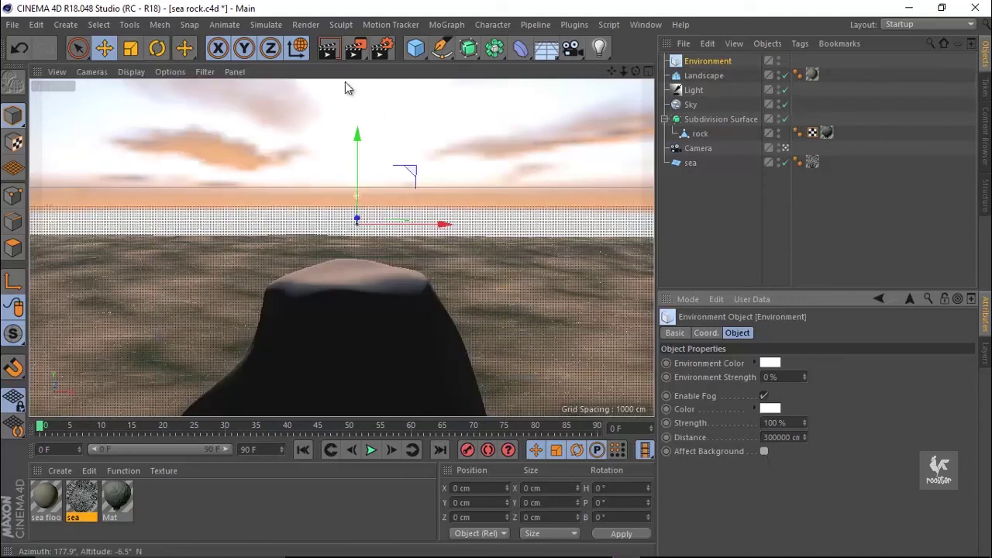
{"action": "left_click", "coordinate": [343, 51]}
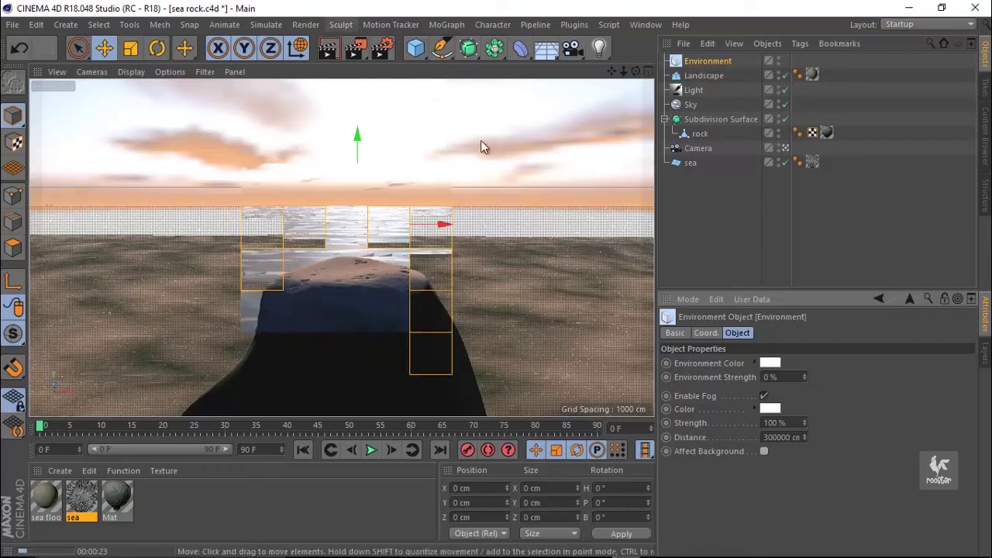
Step: Lower the sea's Layer 2 Specular Strength to 12% and move Layer 2 below Layer 1
{"action": "left_click", "coordinate": [82, 500]}
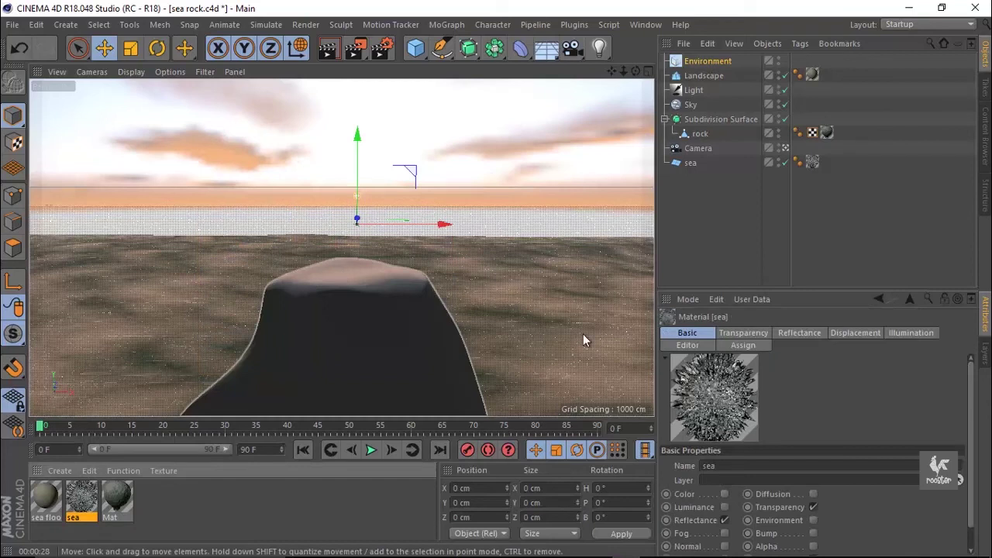
{"action": "double_click", "coordinate": [91, 498]}
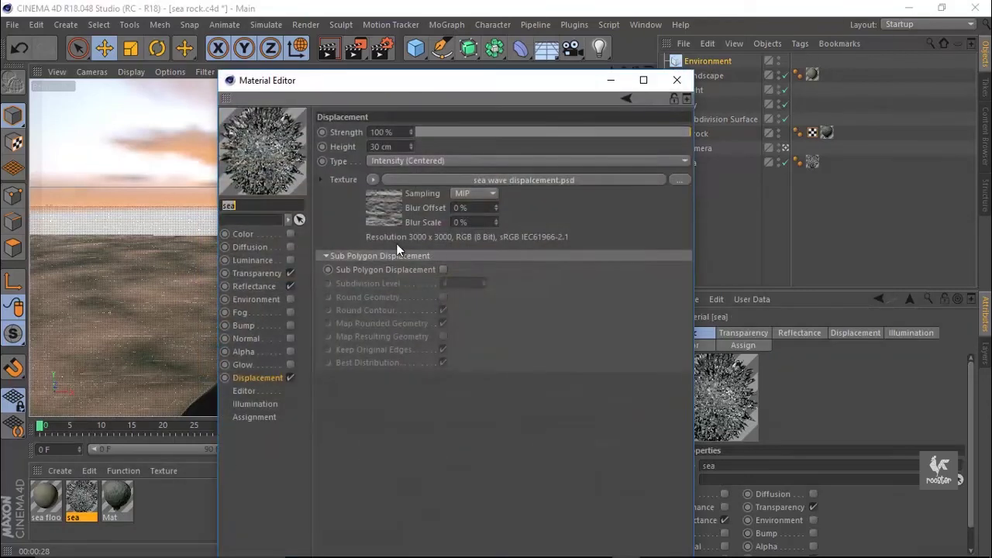
{"action": "left_click", "coordinate": [262, 286]}
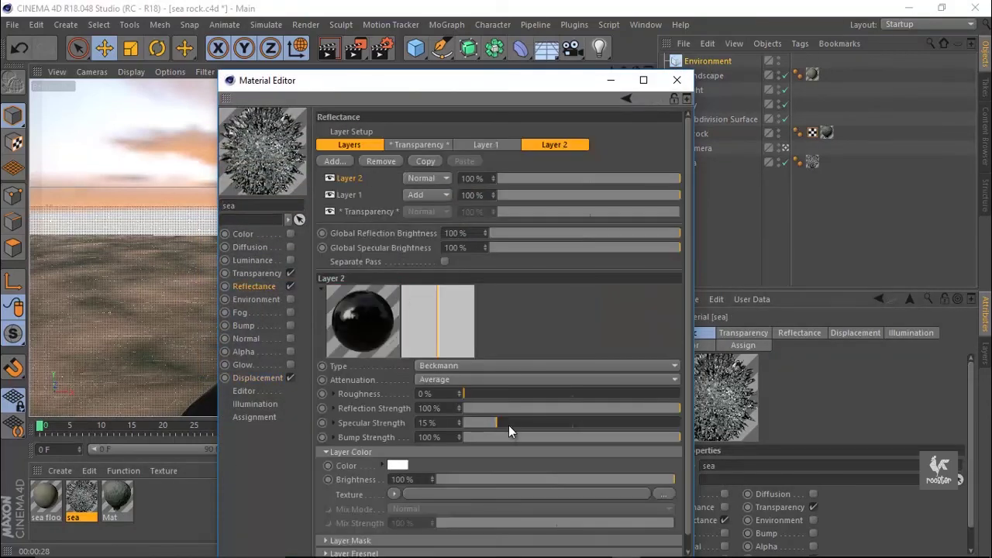
{"action": "left_click_drag", "start_coordinate": [493, 424], "coordinate": [489, 423]}
{"action": "scroll", "coordinate": [562, 294], "scroll_direction": "down", "scroll_amount": 1}
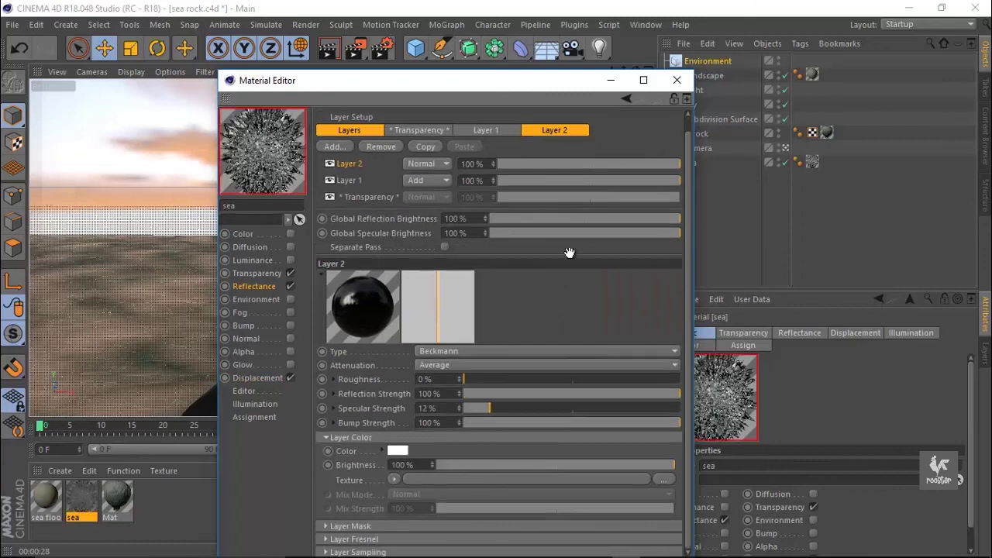
{"action": "left_click", "coordinate": [400, 539]}
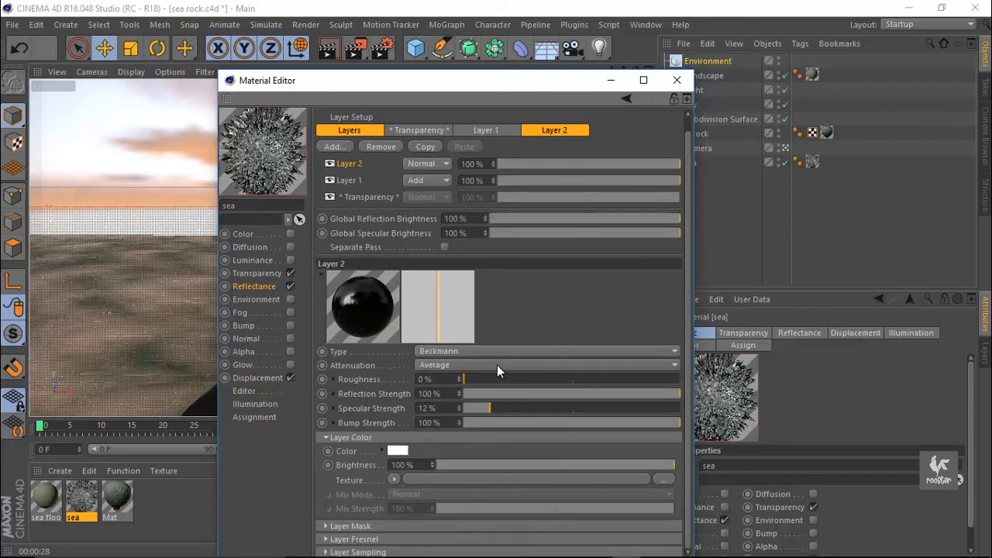
{"action": "scroll", "coordinate": [532, 316], "scroll_direction": "up", "scroll_amount": 1}
{"action": "left_click_drag", "start_coordinate": [349, 178], "coordinate": [352, 199]}
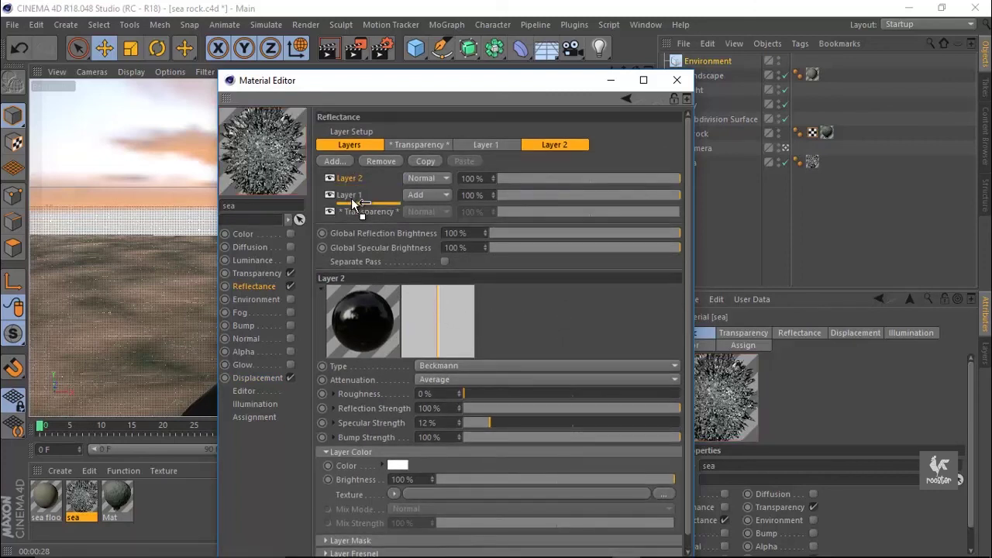
Step: Try Additive attenuation on Layer 2, revert it to Average, and close the Material Editor
{"action": "left_click", "coordinate": [438, 380]}
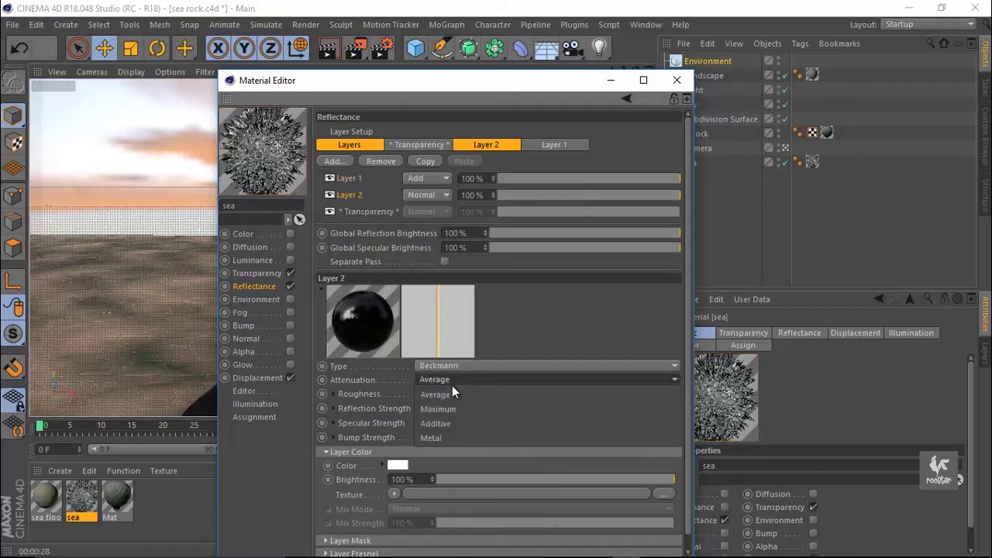
{"action": "left_click", "coordinate": [446, 423]}
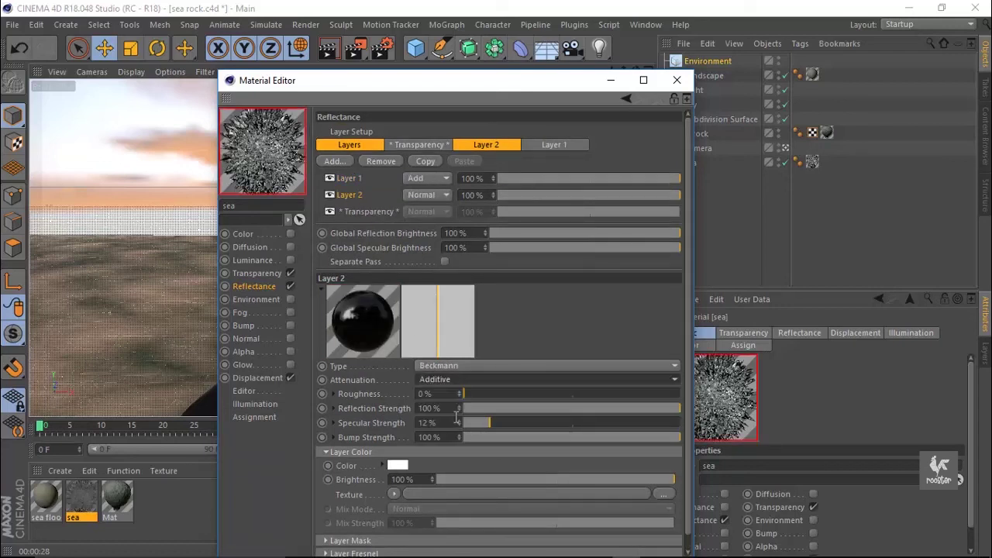
{"action": "left_click", "coordinate": [450, 381]}
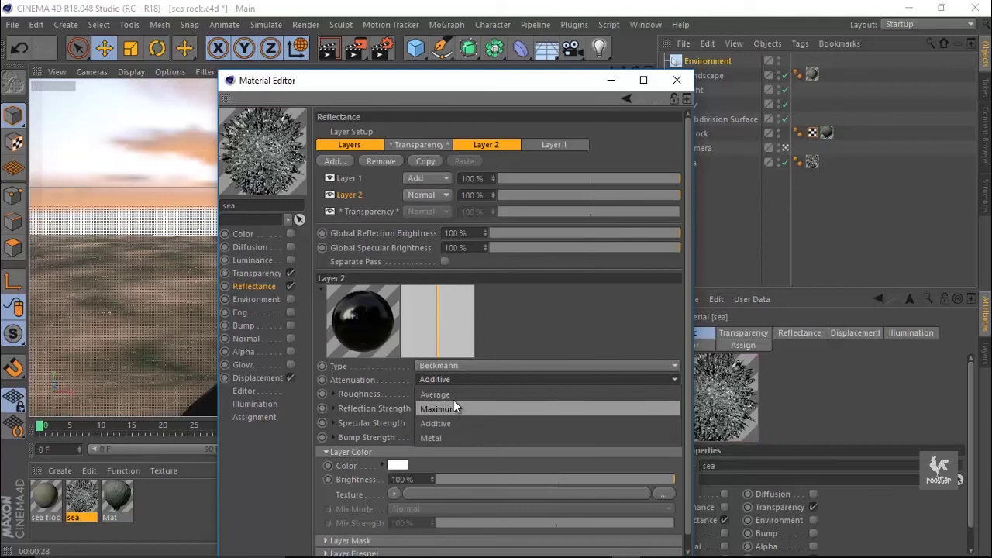
{"action": "left_click", "coordinate": [454, 395]}
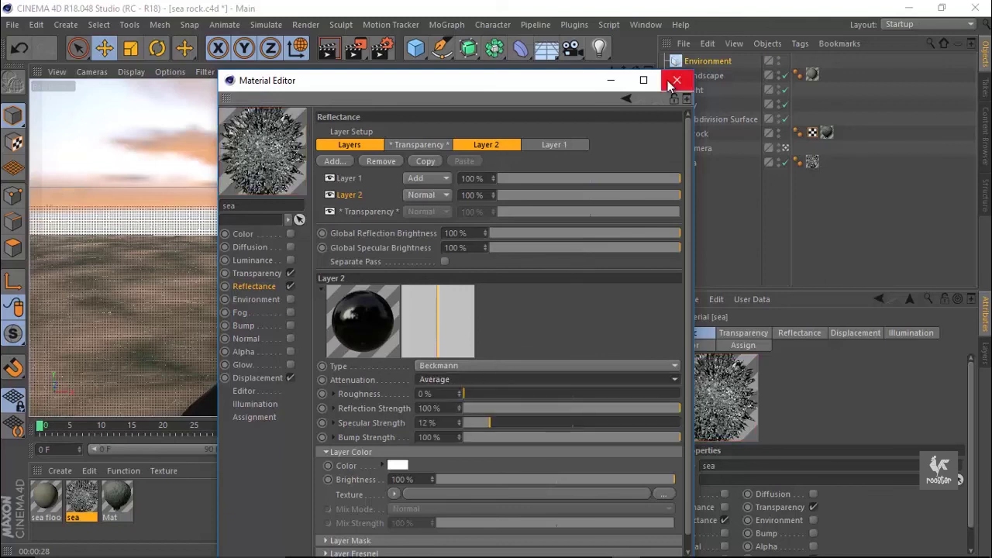
{"action": "left_click", "coordinate": [674, 80]}
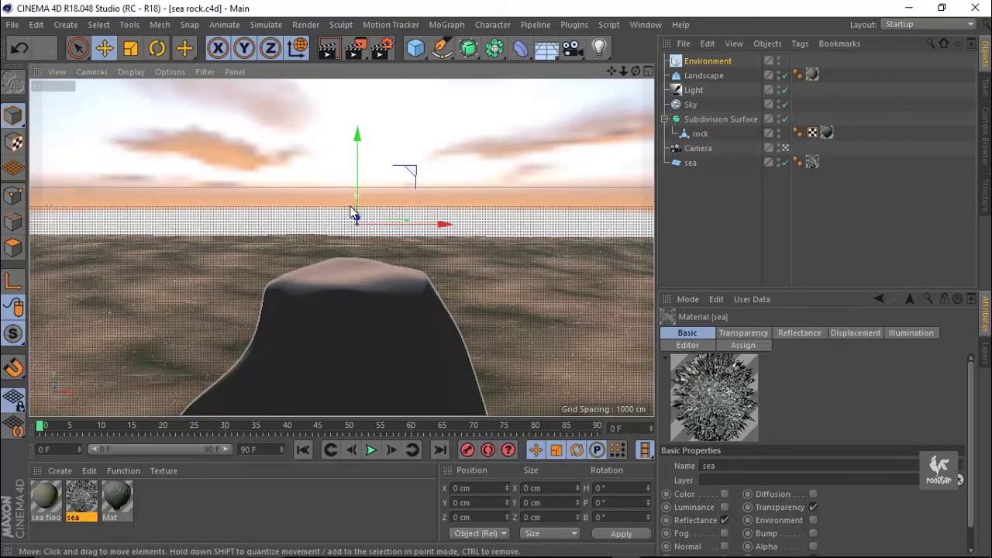
Step: Zoom, orbit and pan the view so the rock sits lower left below the sunset horizon
{"action": "scroll", "coordinate": [355, 212], "scroll_direction": "up", "scroll_amount": 2}
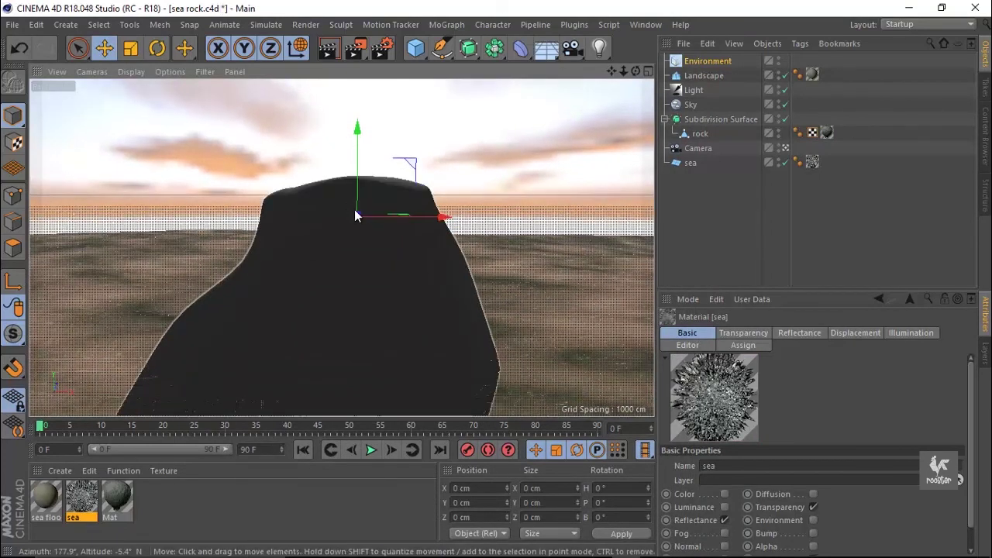
{"action": "mouse_move", "coordinate": [370, 212]}
{"action": "left_mouse_down", "text": "alt"}
{"action": "mouse_move", "coordinate": [332, 310]}
{"action": "mouse_move", "coordinate": [337, 295]}
{"action": "mouse_move", "coordinate": [359, 290]}
{"action": "mouse_move", "coordinate": [351, 265]}
{"action": "left_mouse_up", "text": "alt"}
{"action": "mouse_move", "coordinate": [348, 261]}
{"action": "middle_mouse_down", "text": "alt"}
{"action": "mouse_move", "coordinate": [344, 273]}
{"action": "mouse_move", "coordinate": [244, 288]}
{"action": "middle_mouse_up", "text": "alt"}
{"action": "left_click_drag", "start_coordinate": [284, 290], "coordinate": [262, 294], "text": "alt"}
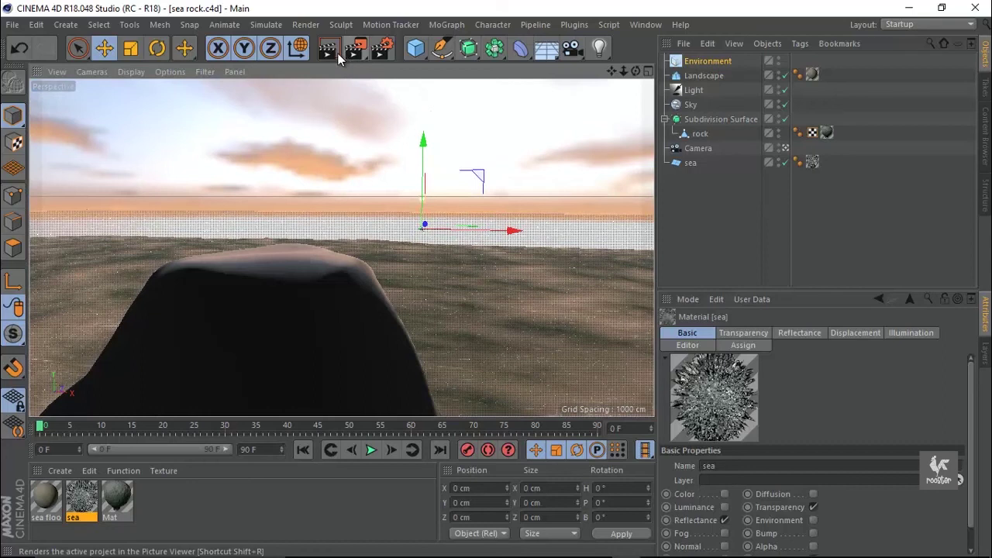
Step: Add a Global Illumination effect to the render settings using the Exterior - Physical Sky preset
{"action": "left_click", "coordinate": [382, 51]}
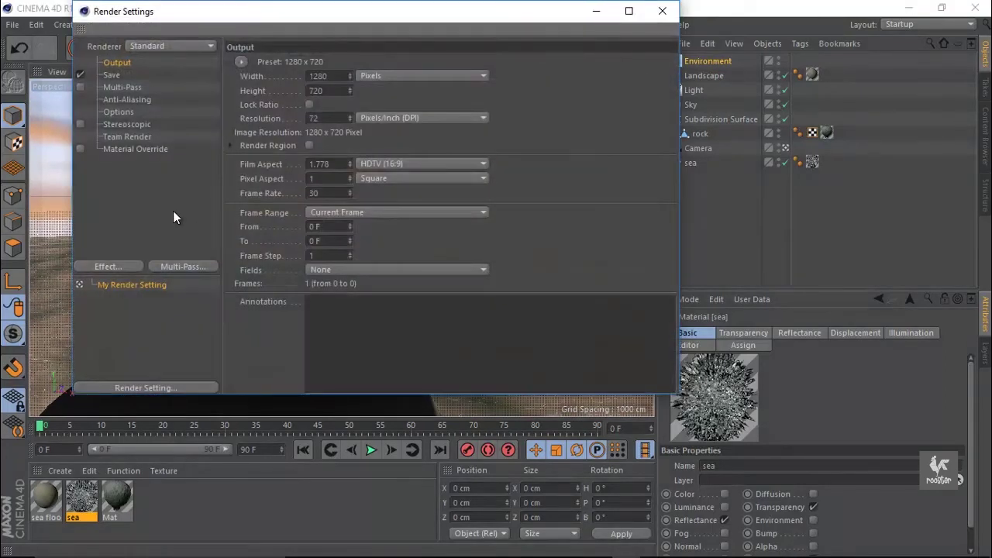
{"action": "right_click", "coordinate": [173, 211]}
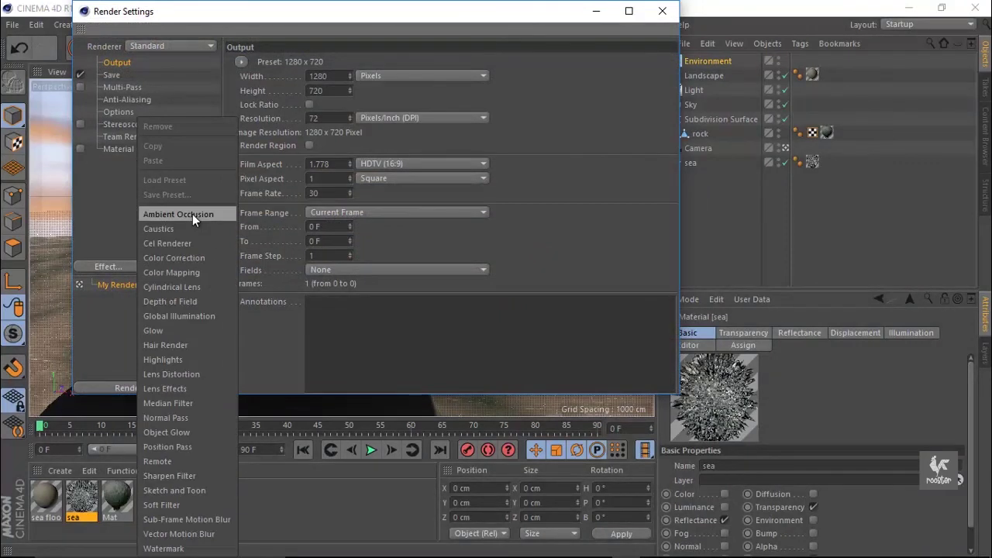
{"action": "left_click", "coordinate": [205, 315]}
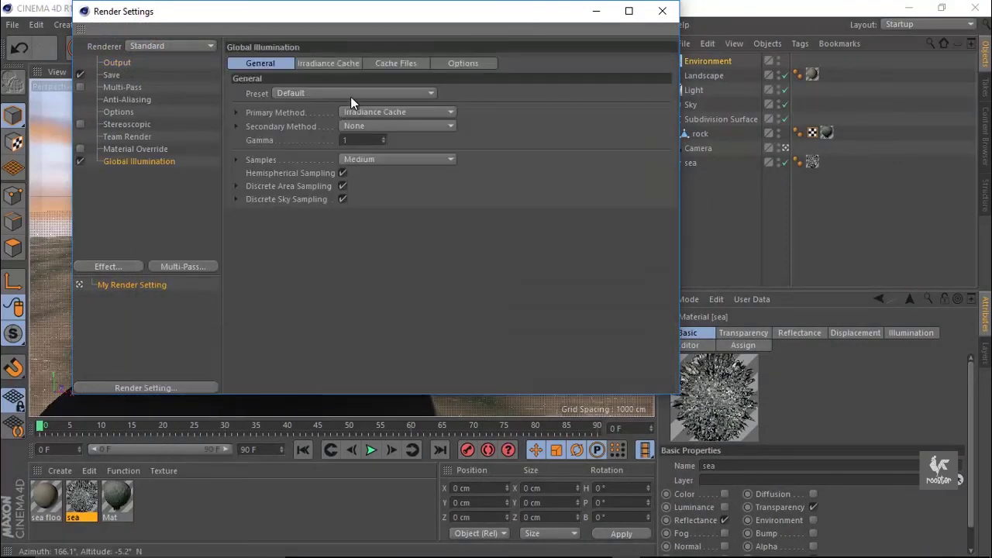
{"action": "left_click", "coordinate": [350, 96]}
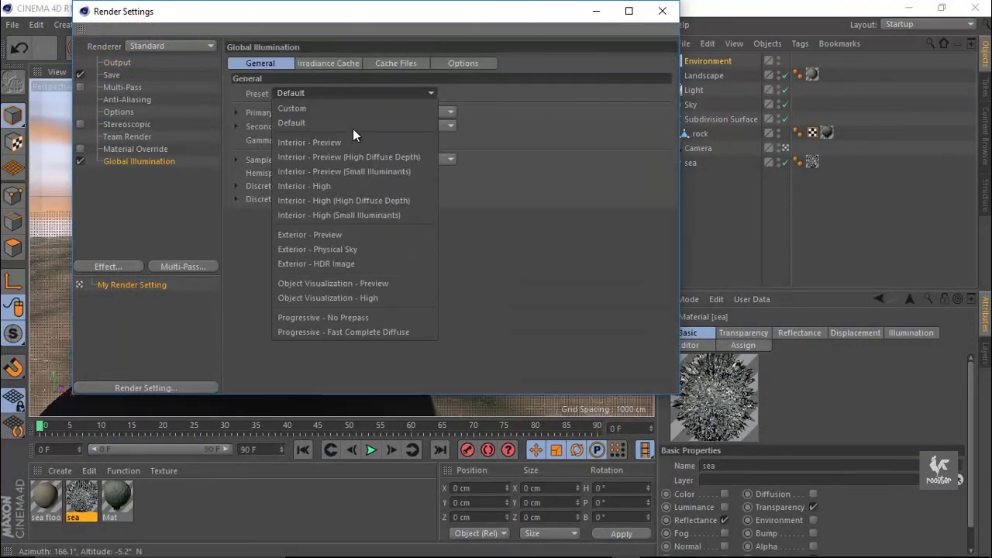
{"action": "left_click", "coordinate": [367, 250]}
{"action": "left_click", "coordinate": [663, 11]}
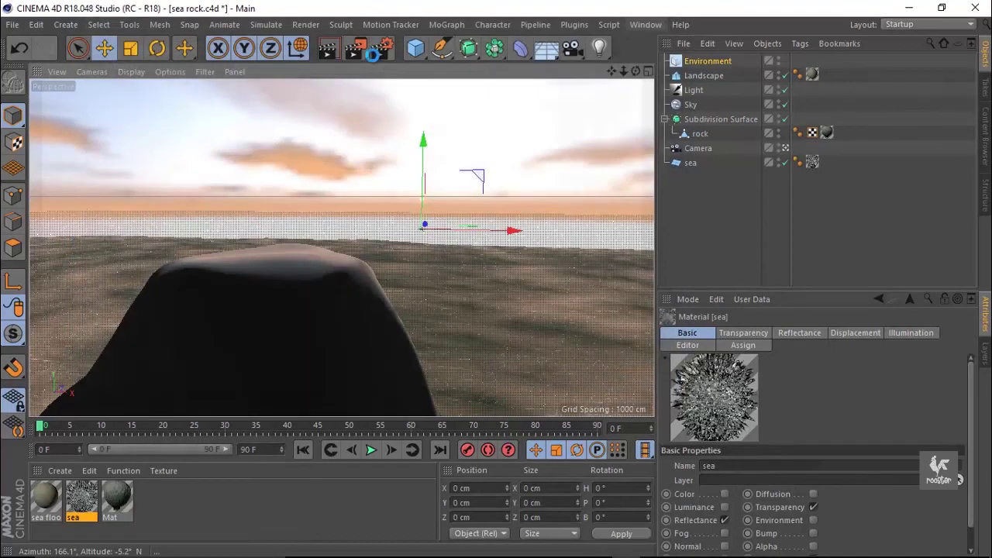
Step: Render the viewport to preview the rippled, reflective sea
{"action": "left_click", "coordinate": [327, 56]}
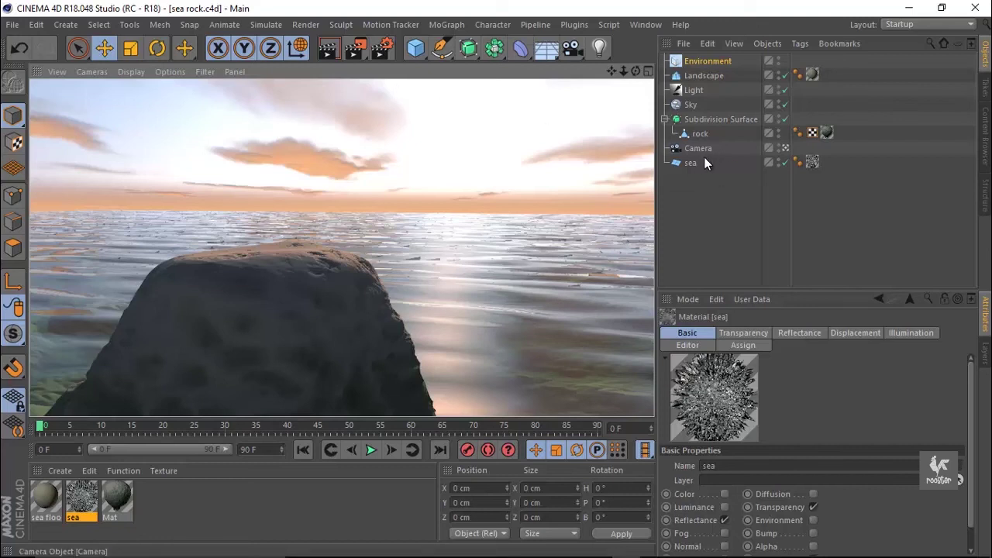
Step: Select the Sky object to show its Physical Sky attributes
{"action": "left_click", "coordinate": [695, 105]}
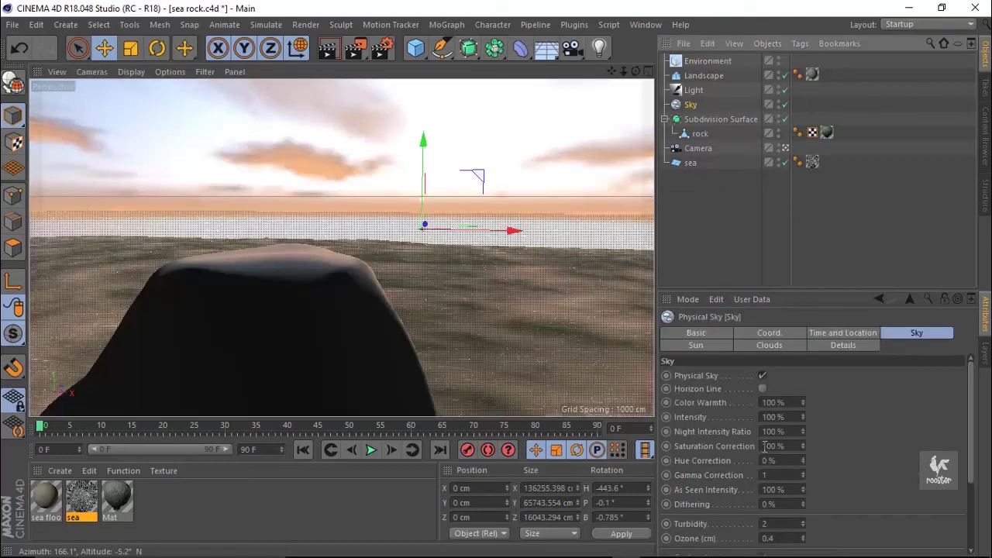
Step: Look through the Physical Sky's Details, Clouds and Sun tabs, then return to Basic
{"action": "left_click", "coordinate": [830, 345]}
{"action": "left_click", "coordinate": [749, 344]}
{"action": "left_click", "coordinate": [692, 345]}
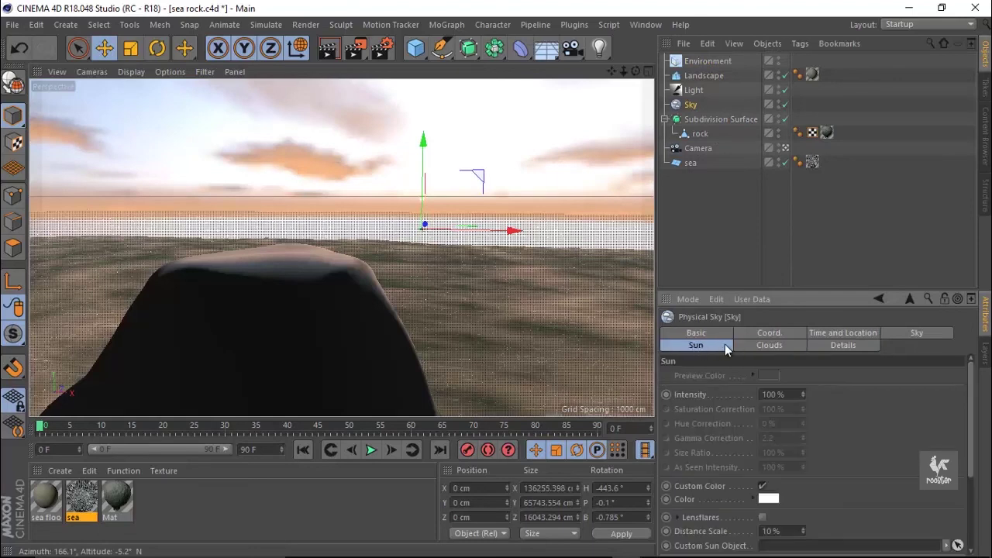
{"action": "left_click", "coordinate": [702, 333]}
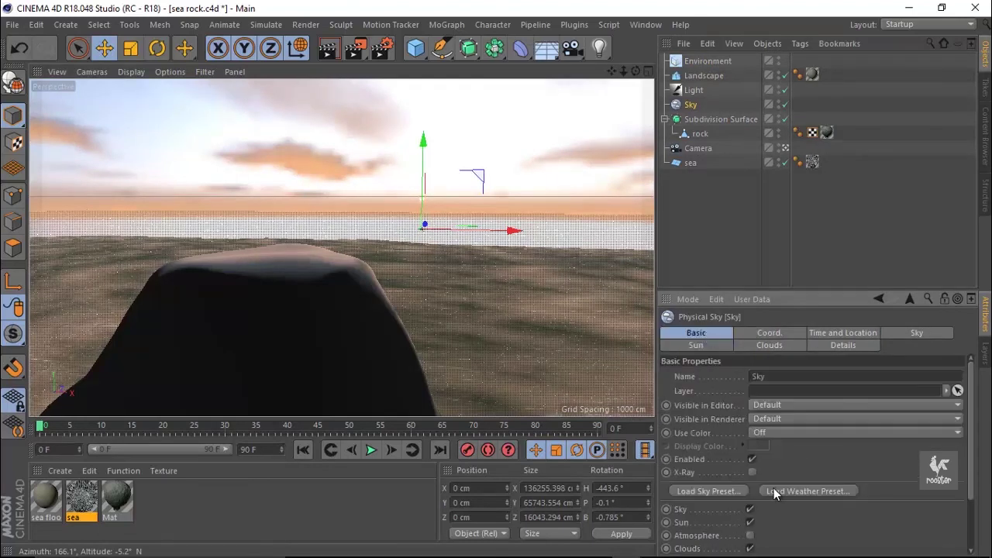
Step: Browse the weather and sky presets and close the browsers without applying one
{"action": "left_click", "coordinate": [773, 487]}
{"action": "left_click", "coordinate": [808, 485]}
{"action": "left_click", "coordinate": [726, 493]}
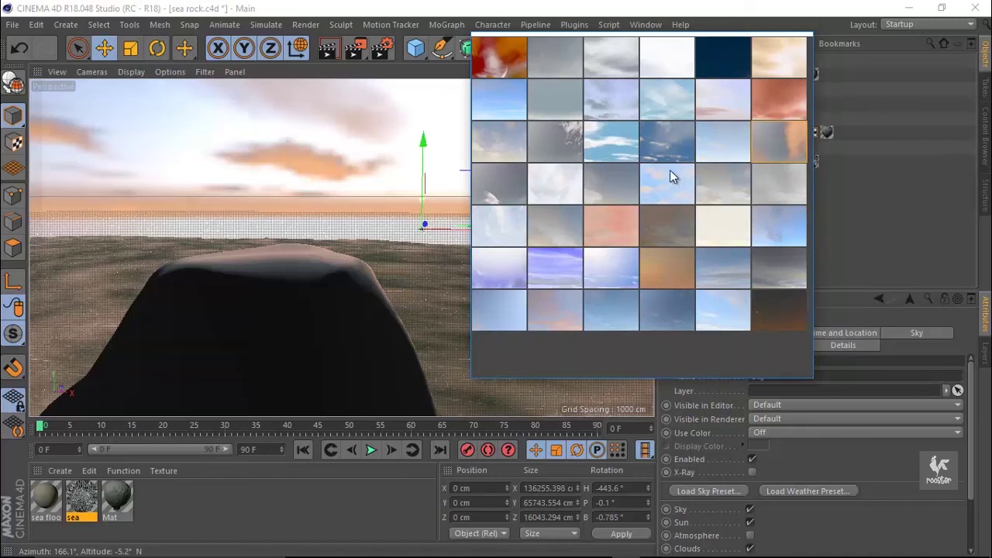
{"action": "left_click", "coordinate": [890, 252]}
{"action": "left_click", "coordinate": [911, 336]}
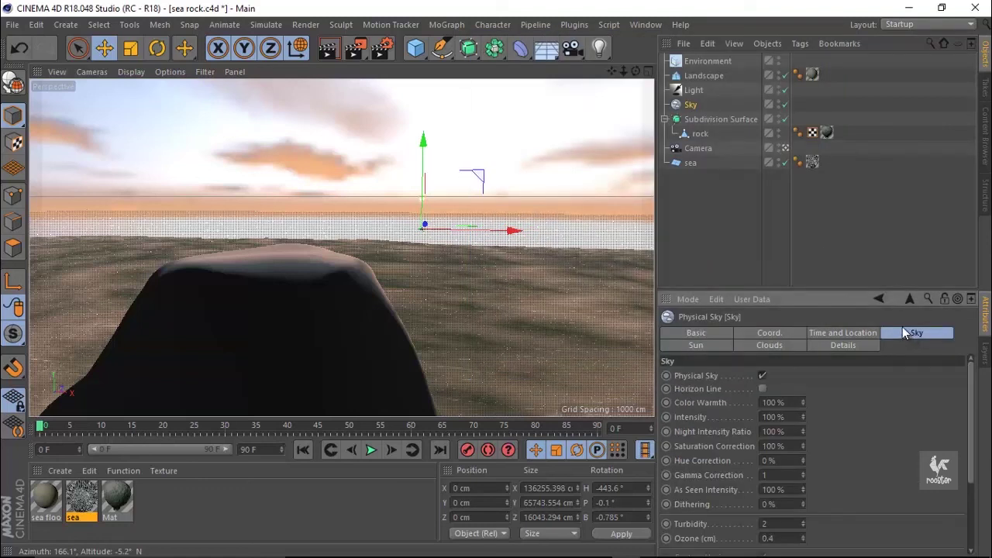
Step: Deselect the sky and orbit the view up to centre the rock
{"action": "left_click", "coordinate": [779, 215]}
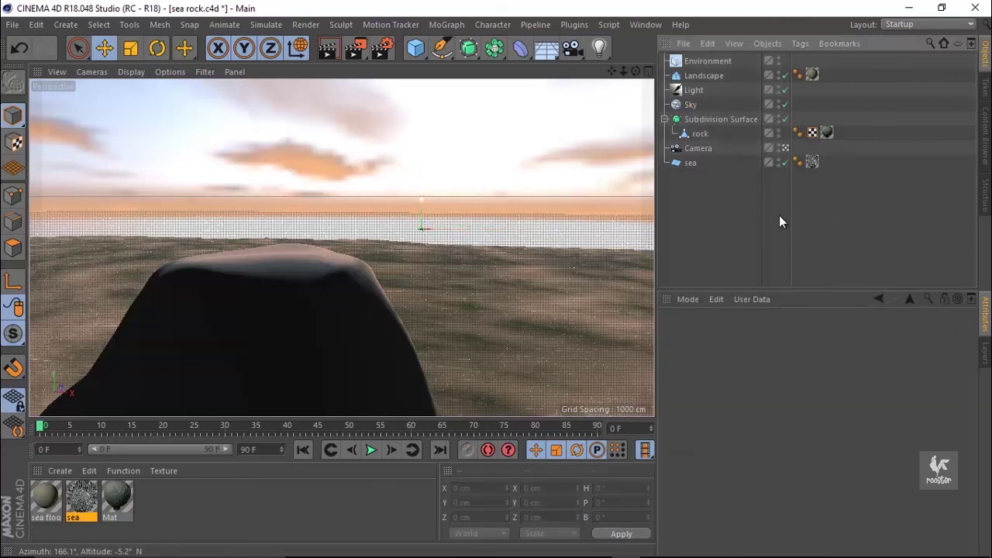
{"action": "scroll", "coordinate": [309, 287], "scroll_direction": "up", "scroll_amount": 2}
{"action": "scroll", "coordinate": [310, 249], "scroll_direction": "up", "scroll_amount": 3}
{"action": "mouse_move", "coordinate": [310, 249]}
{"action": "left_mouse_down", "text": "alt"}
{"action": "mouse_move", "coordinate": [316, 241]}
{"action": "mouse_move", "coordinate": [325, 260]}
{"action": "mouse_move", "coordinate": [377, 270]}
{"action": "mouse_move", "coordinate": [367, 273]}
{"action": "left_mouse_up", "text": "alt"}
{"action": "mouse_move", "coordinate": [489, 256]}
{"action": "left_mouse_down", "text": "alt"}
{"action": "mouse_move", "coordinate": [476, 301]}
{"action": "mouse_move", "coordinate": [483, 271]}
{"action": "mouse_move", "coordinate": [419, 275]}
{"action": "left_mouse_up", "text": "alt"}
{"action": "left_click_drag", "start_coordinate": [357, 286], "coordinate": [360, 279], "text": "alt"}
Step: Scale the rock along Y so it stands about 1288 cm tall
{"action": "left_click", "coordinate": [311, 297]}
{"action": "left_click", "coordinate": [131, 49]}
{"action": "left_click_drag", "start_coordinate": [257, 316], "coordinate": [244, 288]}
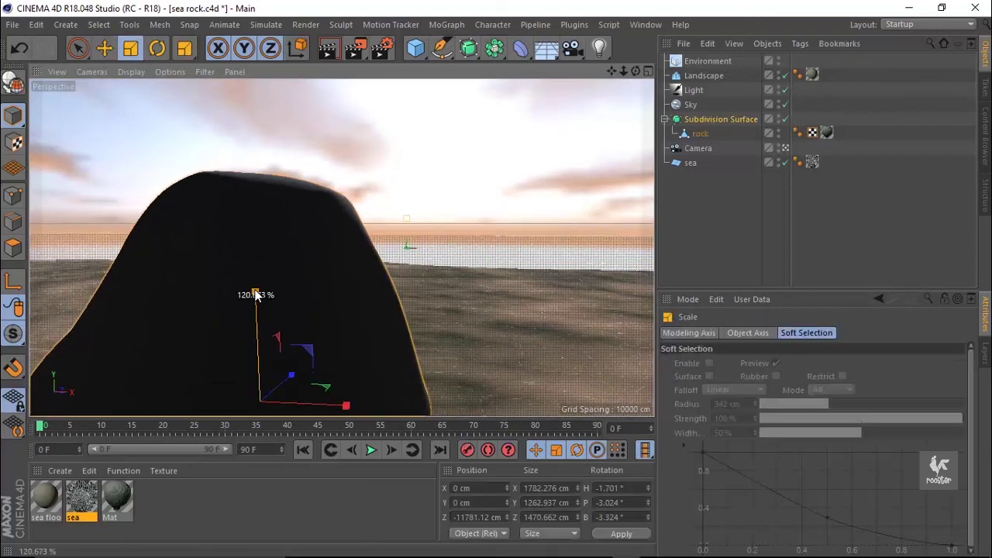
{"action": "mouse_move", "coordinate": [277, 219]}
{"action": "left_mouse_down", "text": "alt"}
{"action": "mouse_move", "coordinate": [282, 204]}
{"action": "mouse_move", "coordinate": [261, 279]}
{"action": "mouse_move", "coordinate": [262, 268]}
{"action": "mouse_move", "coordinate": [262, 281]}
{"action": "mouse_move", "coordinate": [298, 294]}
{"action": "left_mouse_up", "text": "alt"}
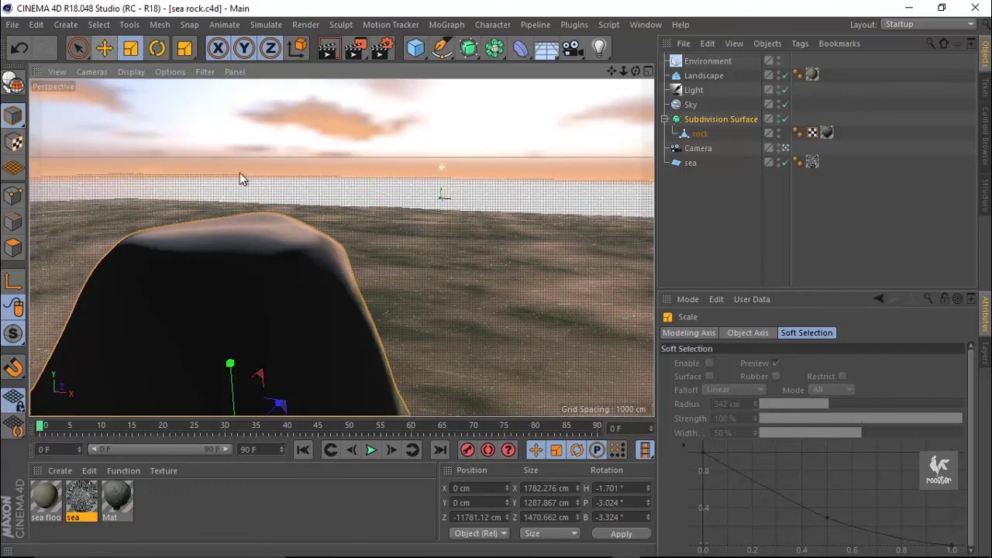
Step: Tilt the Landscape slightly on its pitch and raise it to about -314 cm Y
{"action": "left_click", "coordinate": [446, 328]}
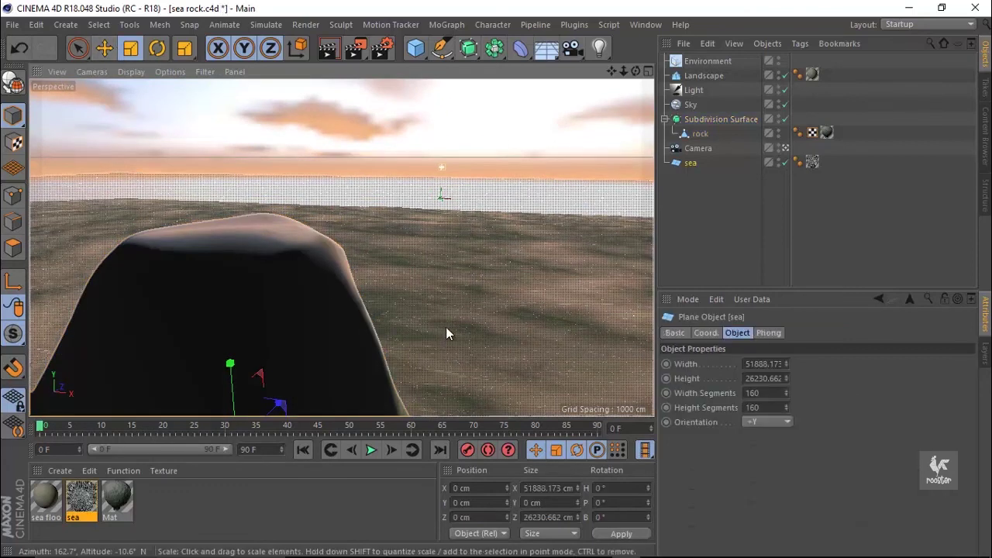
{"action": "left_click", "coordinate": [700, 135]}
{"action": "left_click", "coordinate": [703, 76]}
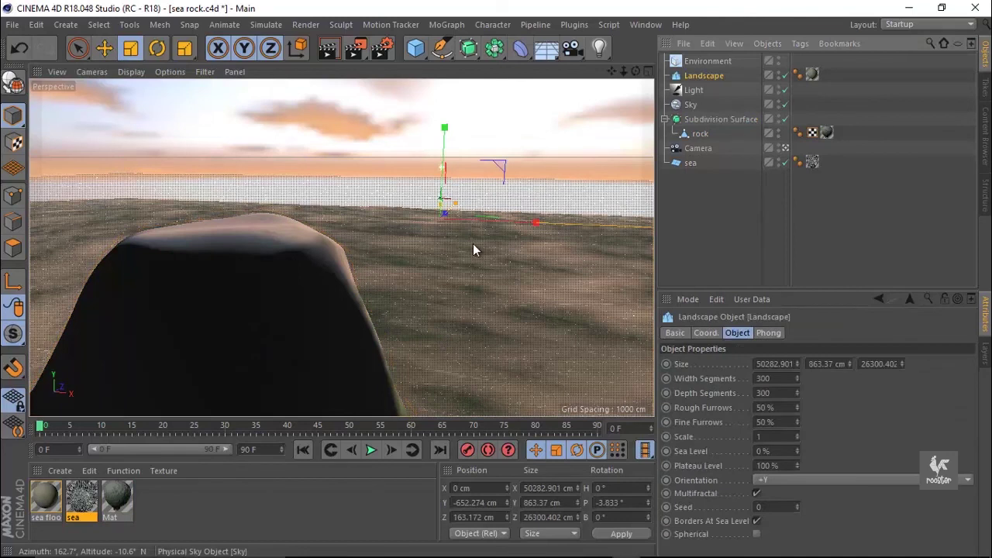
{"action": "key", "text": "r"}
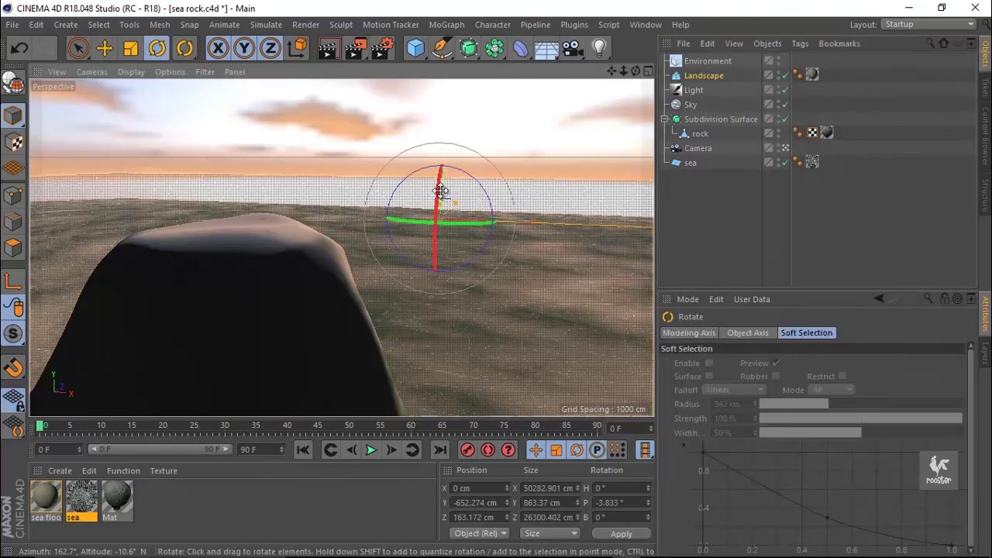
{"action": "left_click_drag", "start_coordinate": [442, 195], "coordinate": [439, 177]}
{"action": "key", "text": "e"}
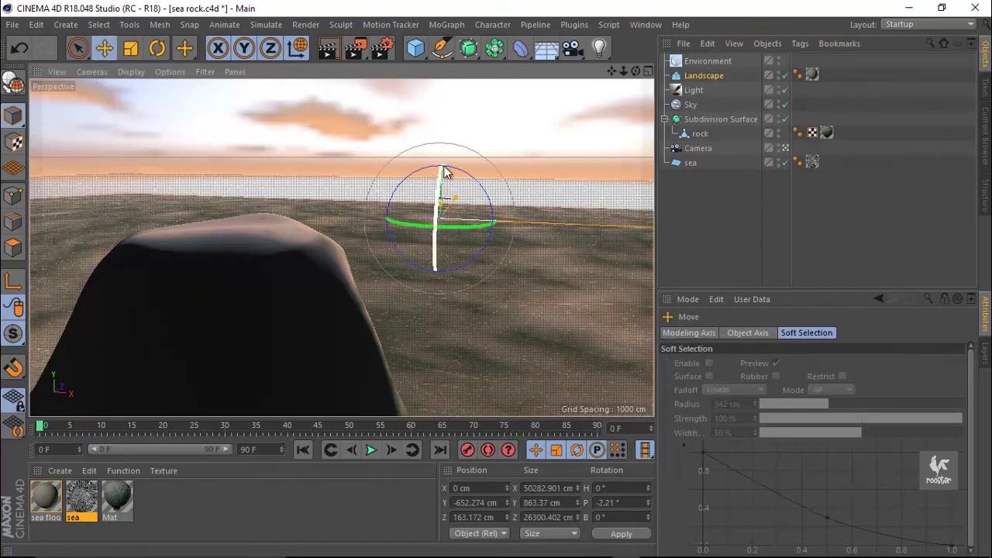
{"action": "left_click_drag", "start_coordinate": [444, 164], "coordinate": [447, 151]}
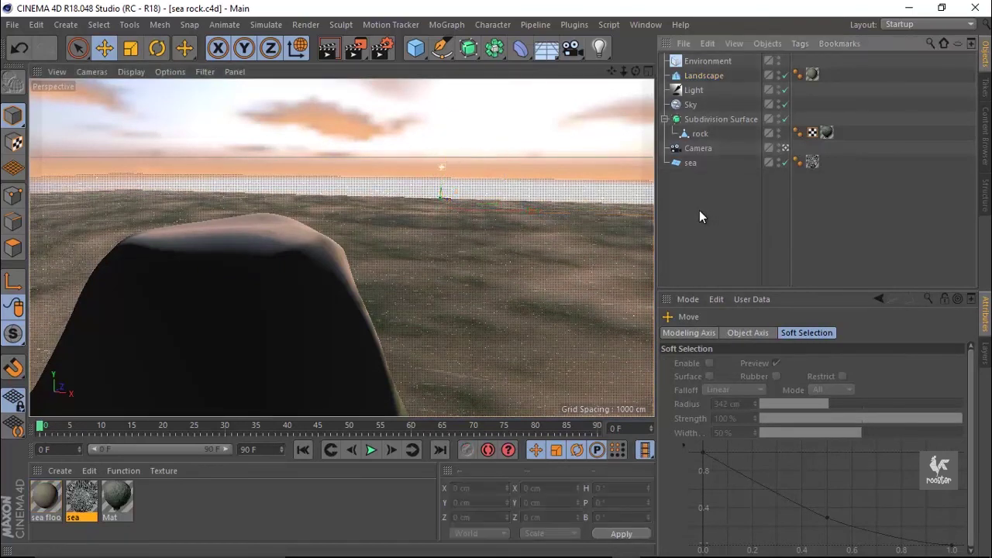
Step: Set the sea texture tag's Tiles V and Tiles U both to 1
{"action": "left_click", "coordinate": [535, 222]}
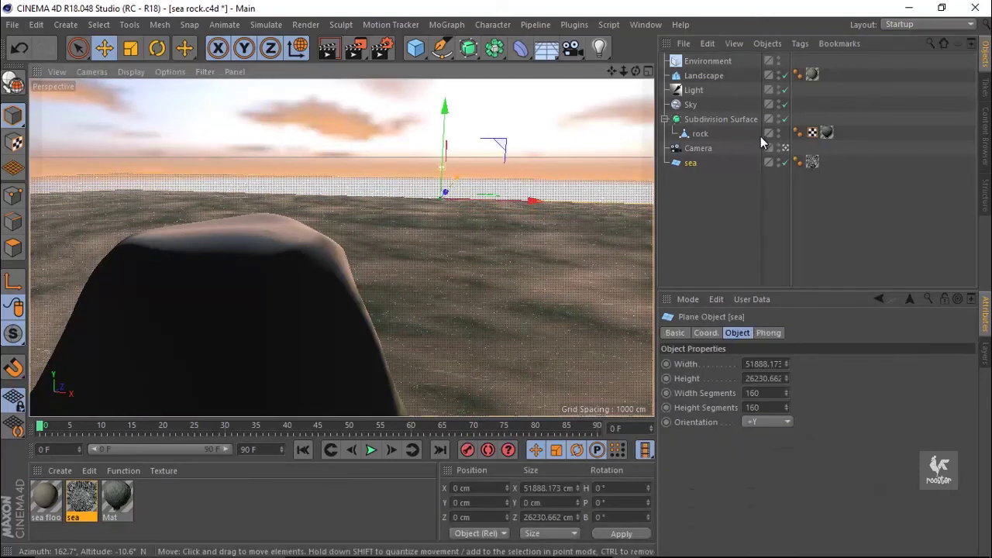
{"action": "left_click", "coordinate": [813, 163]}
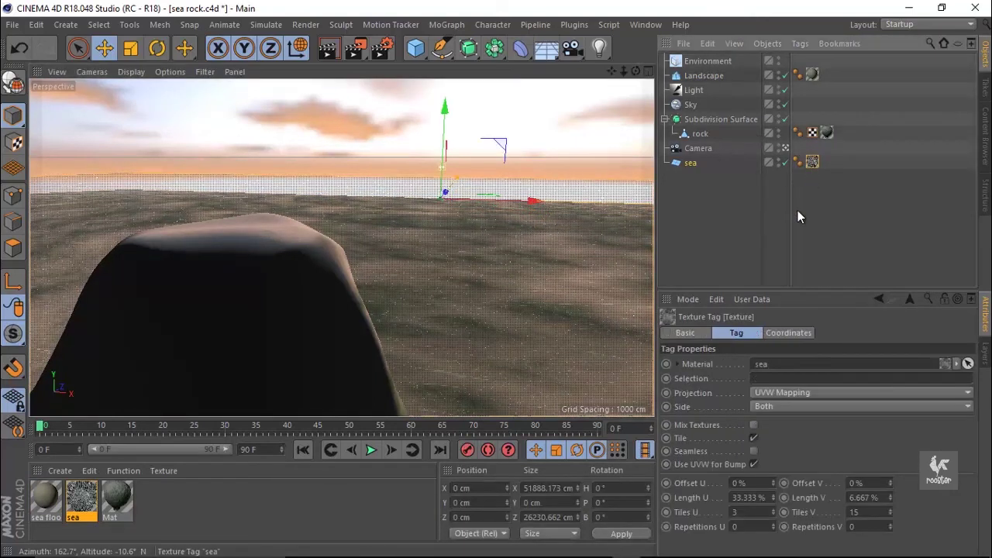
{"action": "left_click", "coordinate": [748, 512]}
{"action": "key", "text": "Tab"}
{"action": "type", "text": "1"}
{"action": "key", "text": "Return"}
{"action": "type", "text": "1"}
{"action": "key", "text": "Return"}
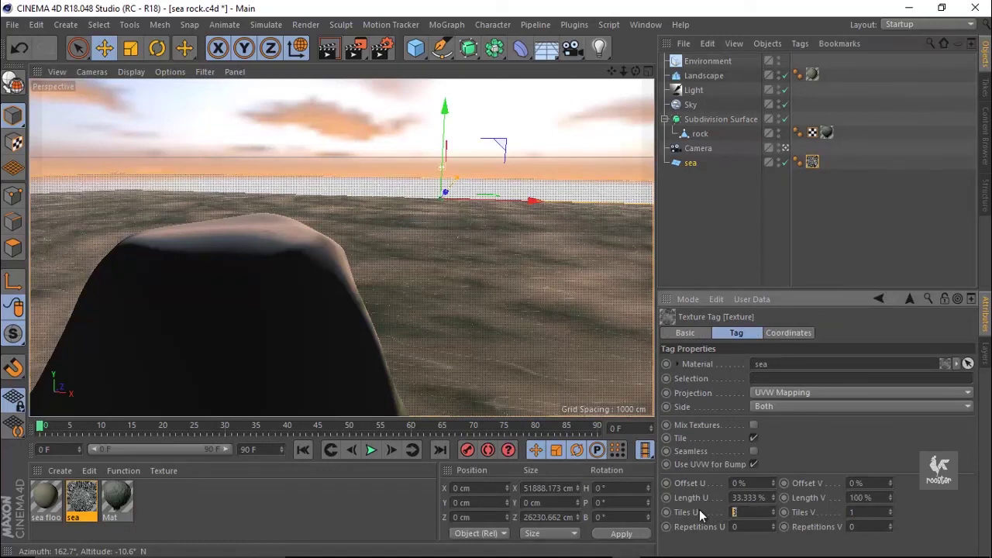
Step: Run a test render of the sea in the viewport
{"action": "left_click", "coordinate": [379, 55]}
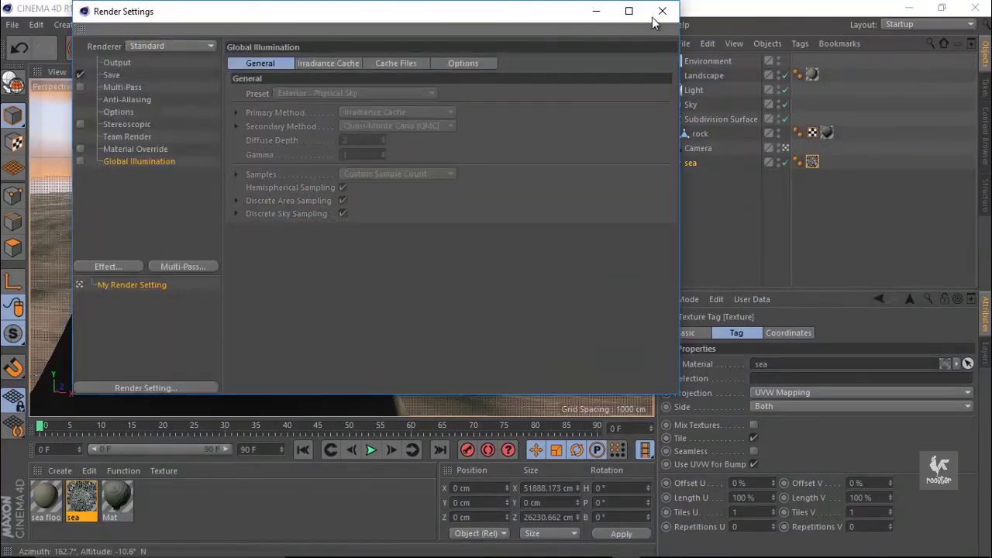
{"action": "left_click", "coordinate": [652, 17]}
{"action": "left_click", "coordinate": [329, 50]}
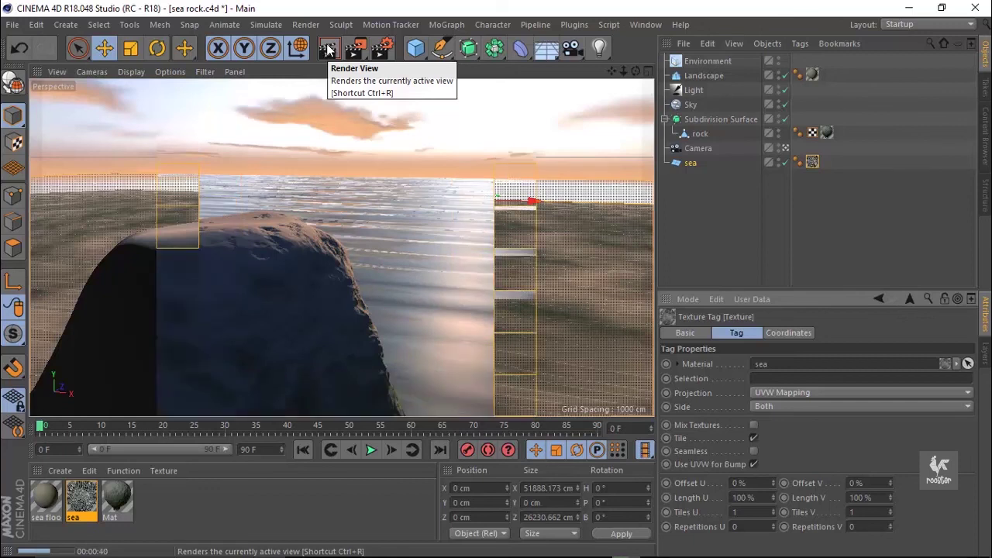
Step: Set render anti-aliasing to Best with a 2x2 minimum level, then face the rock head-on
{"action": "left_click", "coordinate": [379, 50]}
{"action": "left_click", "coordinate": [123, 110]}
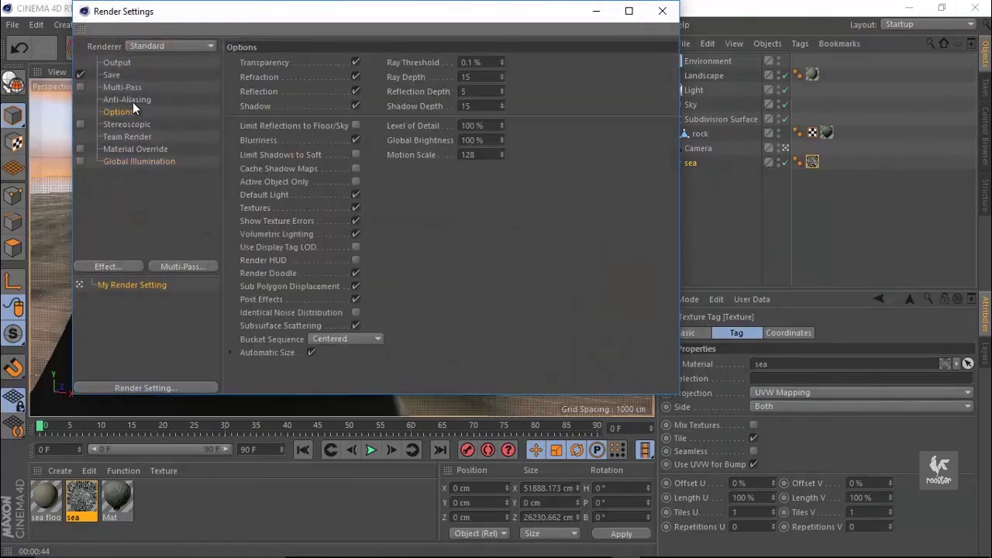
{"action": "left_click", "coordinate": [133, 102]}
{"action": "left_click", "coordinate": [370, 104]}
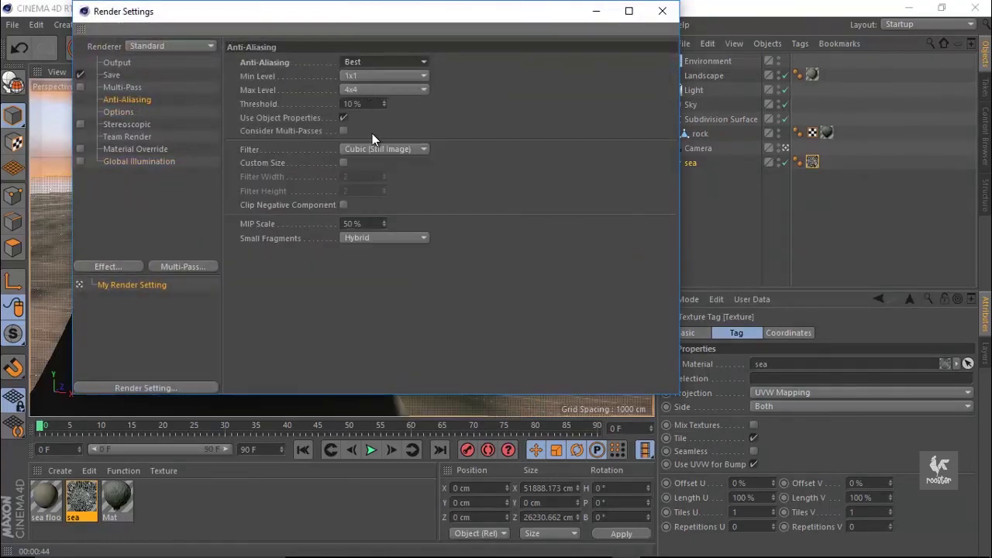
{"action": "left_click", "coordinate": [376, 77]}
{"action": "left_click", "coordinate": [372, 90]}
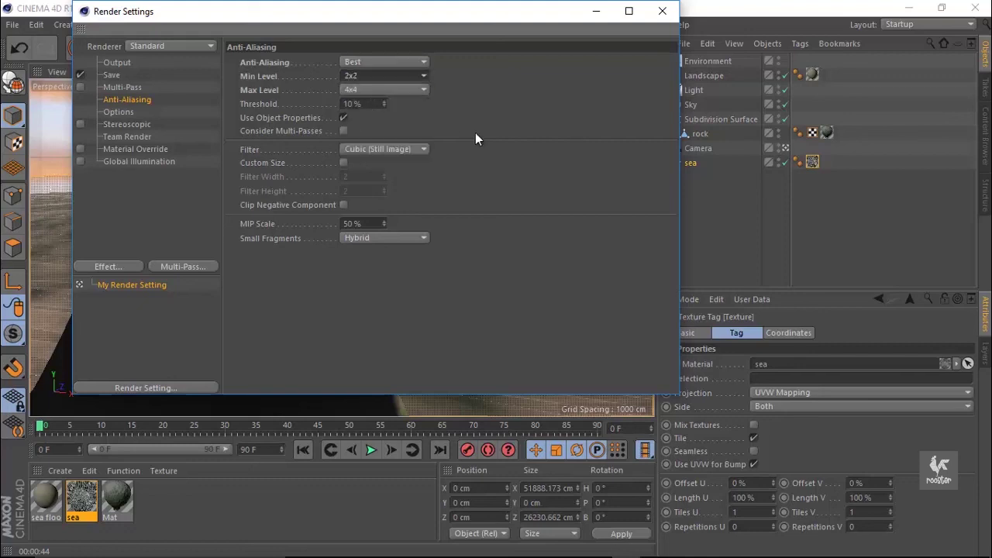
{"action": "left_click", "coordinate": [662, 10]}
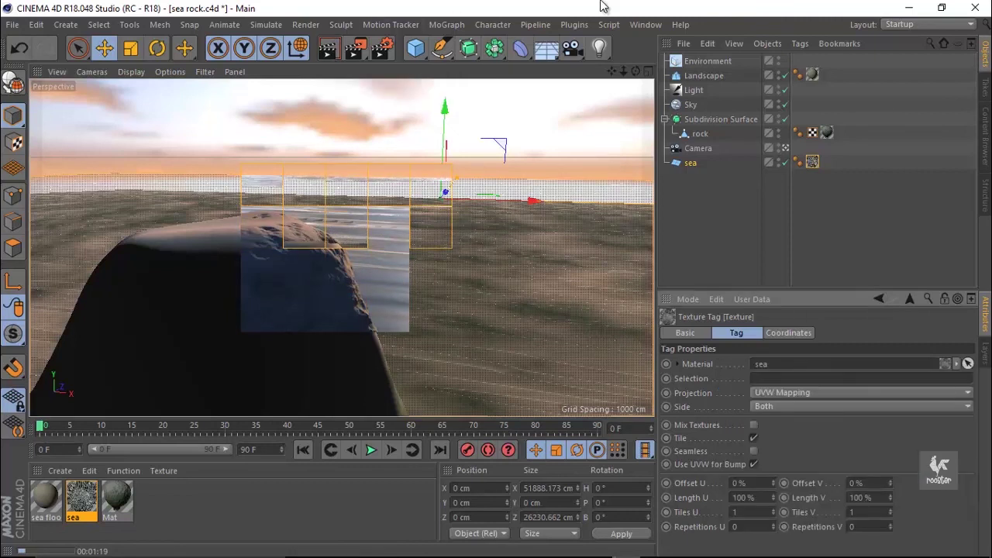
{"action": "mouse_move", "coordinate": [322, 272]}
{"action": "left_mouse_down", "text": "alt"}
{"action": "mouse_move", "coordinate": [459, 281]}
{"action": "mouse_move", "coordinate": [437, 281]}
{"action": "left_mouse_up", "text": "alt"}
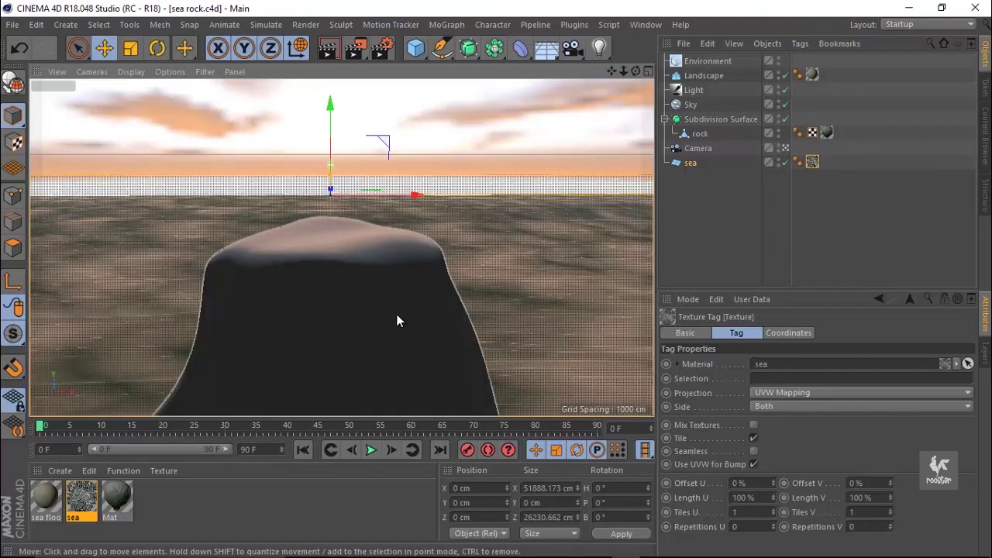
{"action": "left_click_drag", "start_coordinate": [397, 321], "coordinate": [349, 311], "text": "alt"}
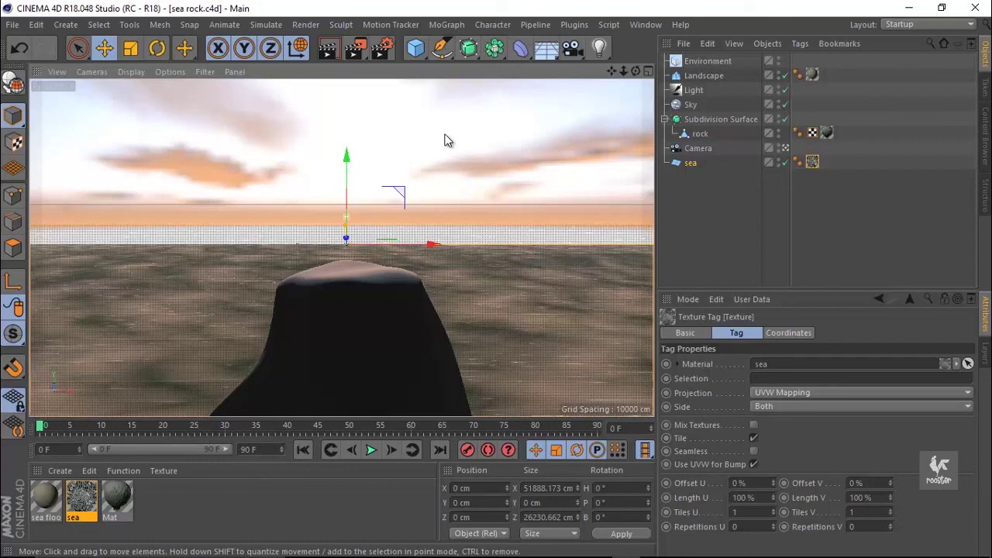
Step: Set the Light's shadow density to 120%
{"action": "left_click", "coordinate": [702, 208]}
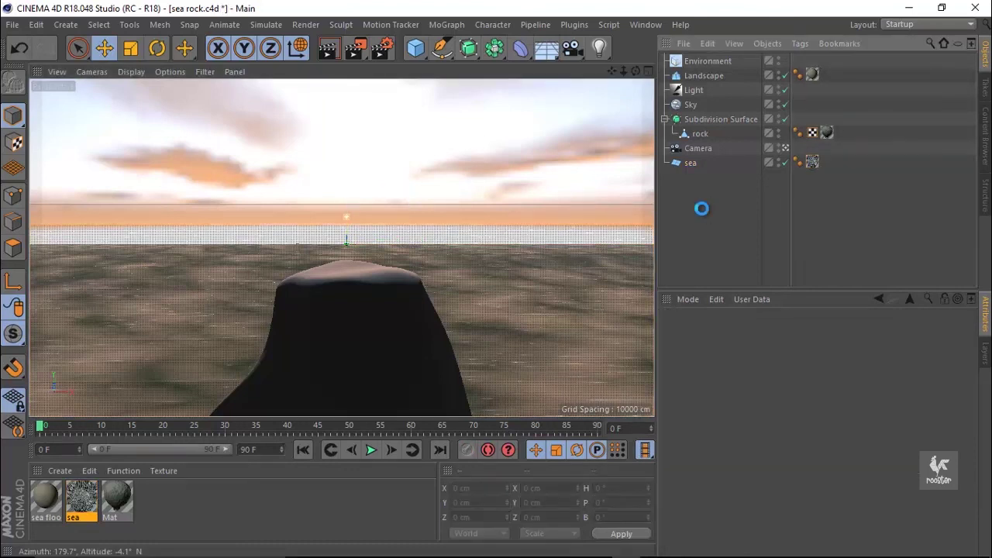
{"action": "left_click", "coordinate": [693, 90]}
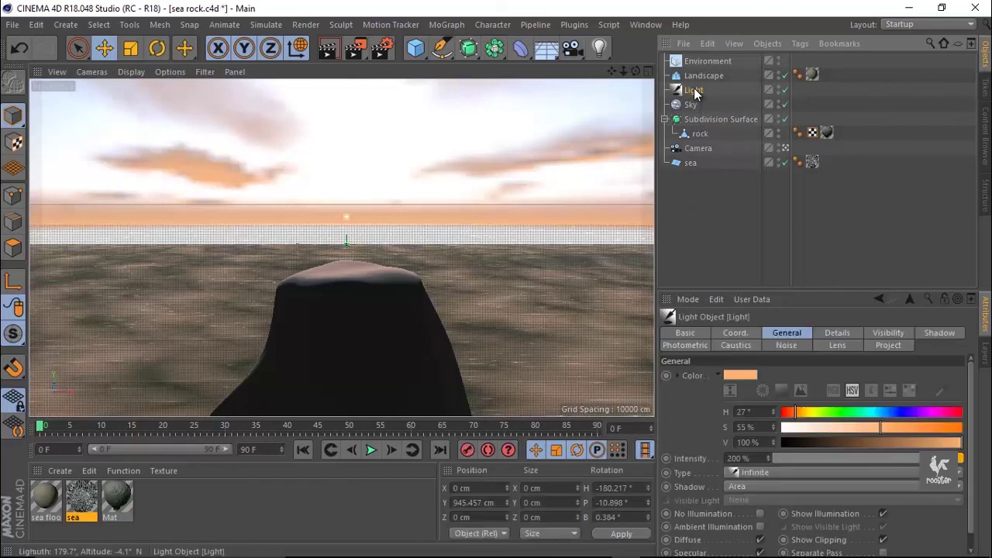
{"action": "left_click", "coordinate": [886, 334]}
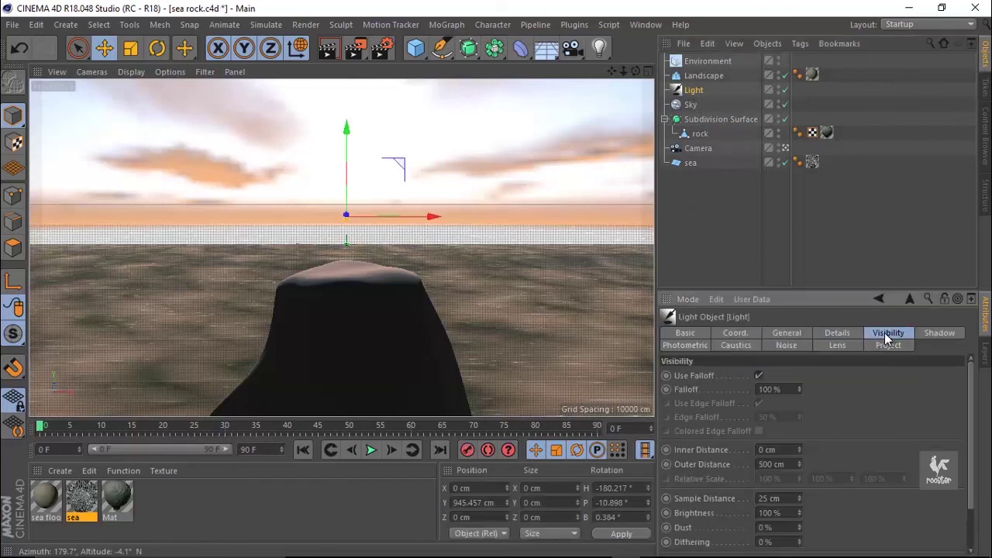
{"action": "left_click", "coordinate": [924, 334]}
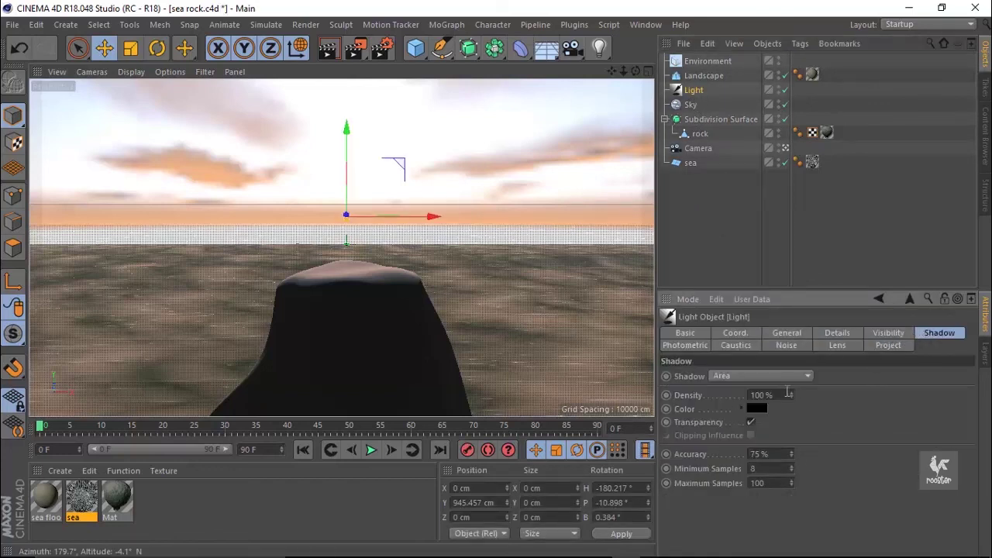
{"action": "type", "text": "120"}
{"action": "key", "text": "Return"}
{"action": "left_click", "coordinate": [738, 249]}
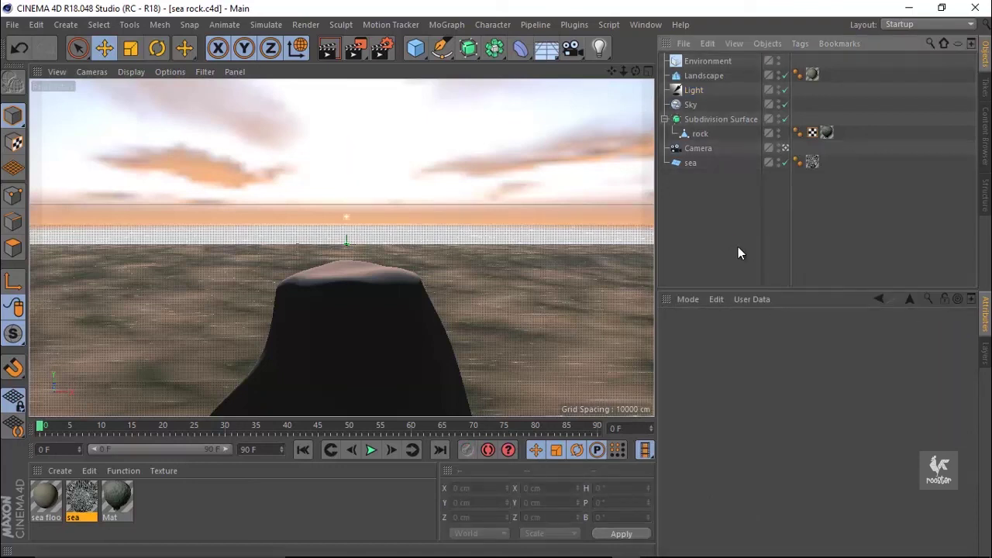
Step: Turn off Save in the Render Settings so the render isn't written to file
{"action": "left_click", "coordinate": [380, 48]}
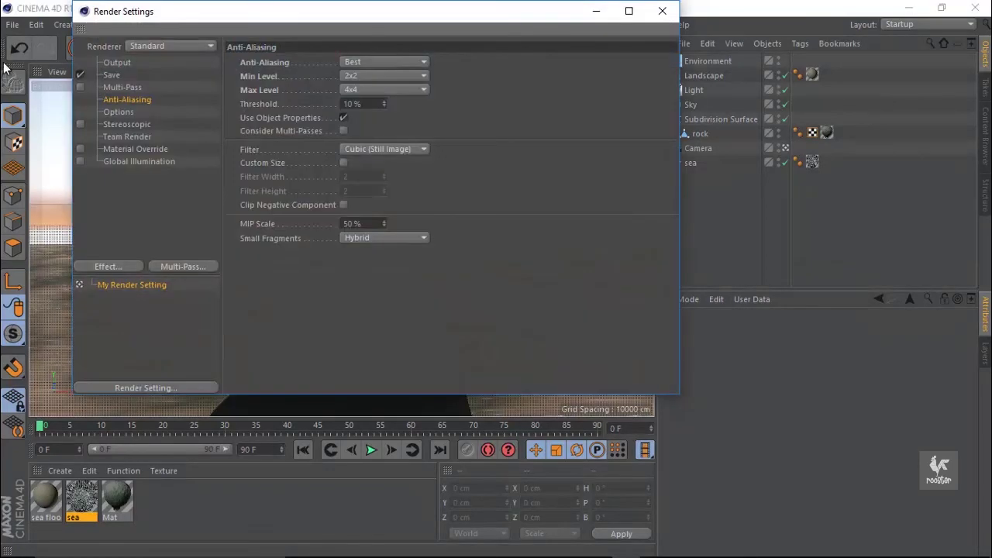
{"action": "left_click", "coordinate": [81, 75]}
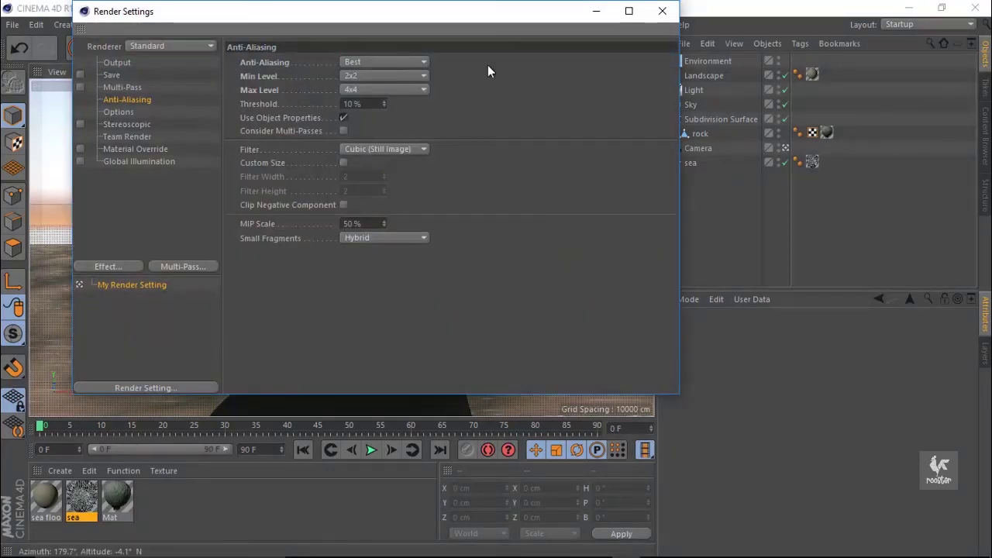
{"action": "left_click", "coordinate": [662, 12]}
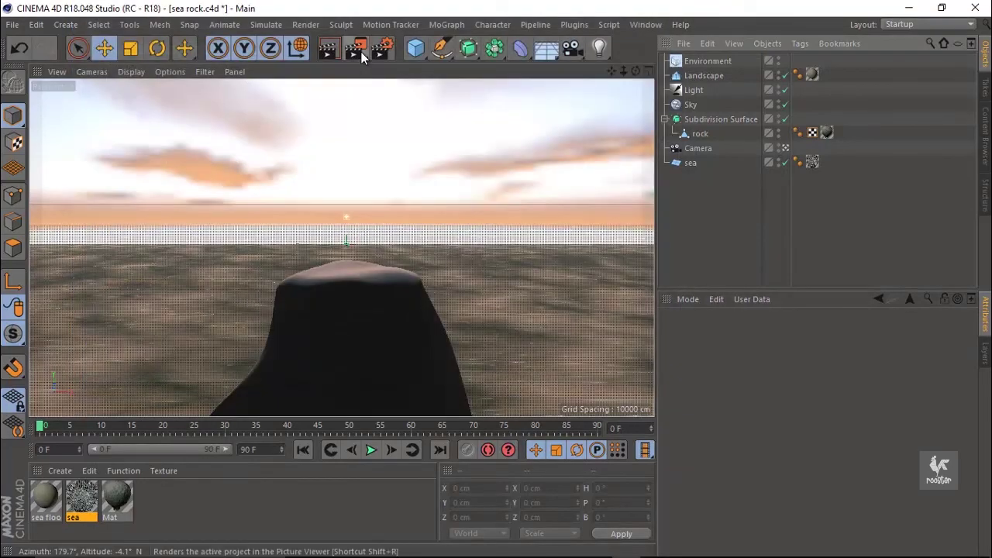
Step: Render the final 1280x720 image in the Picture Viewer and zoom and pan to inspect it
{"action": "left_click", "coordinate": [361, 48]}
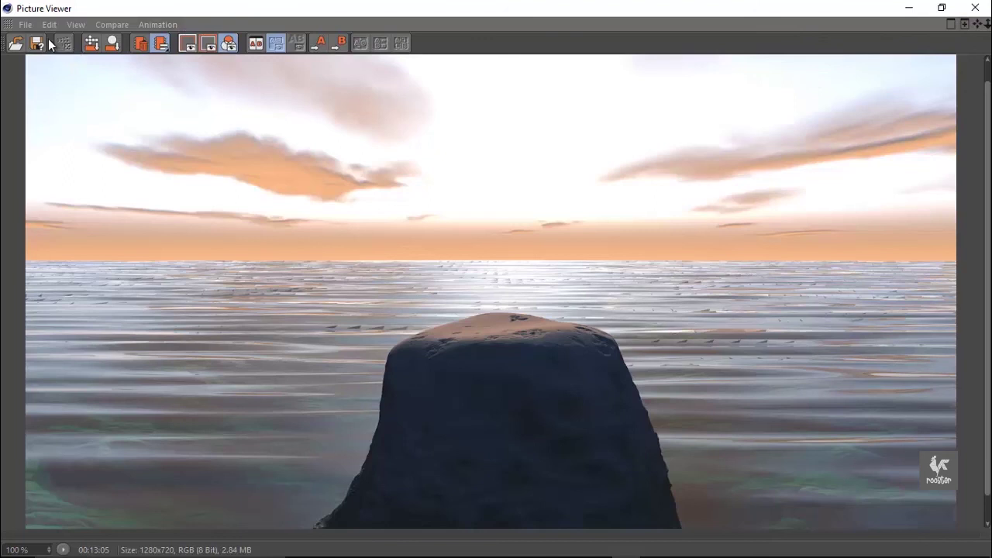
{"action": "scroll", "coordinate": [775, 388], "scroll_direction": "down", "scroll_amount": 1}
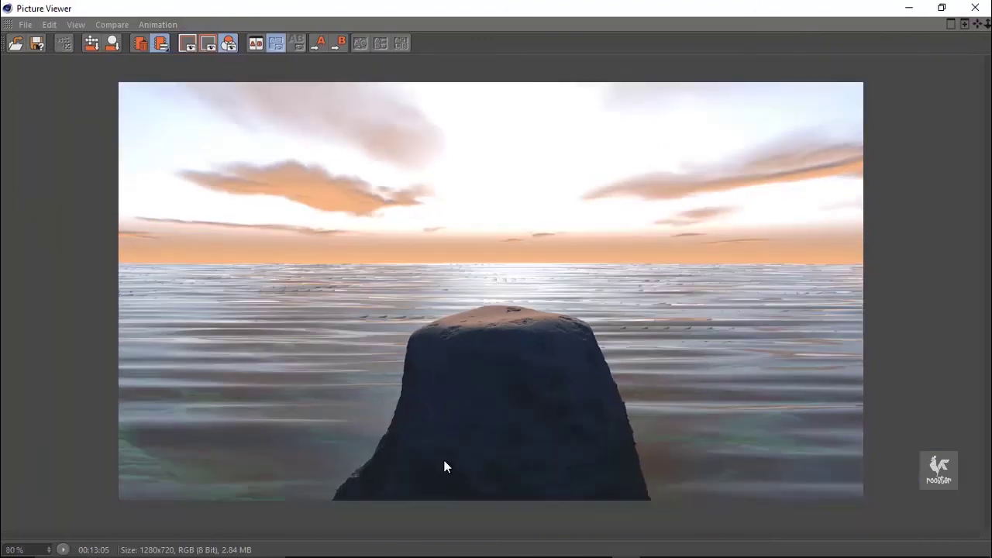
{"action": "scroll", "coordinate": [348, 464], "scroll_direction": "up", "scroll_amount": 2}
{"action": "scroll", "coordinate": [502, 374], "scroll_direction": "up", "scroll_amount": 1}
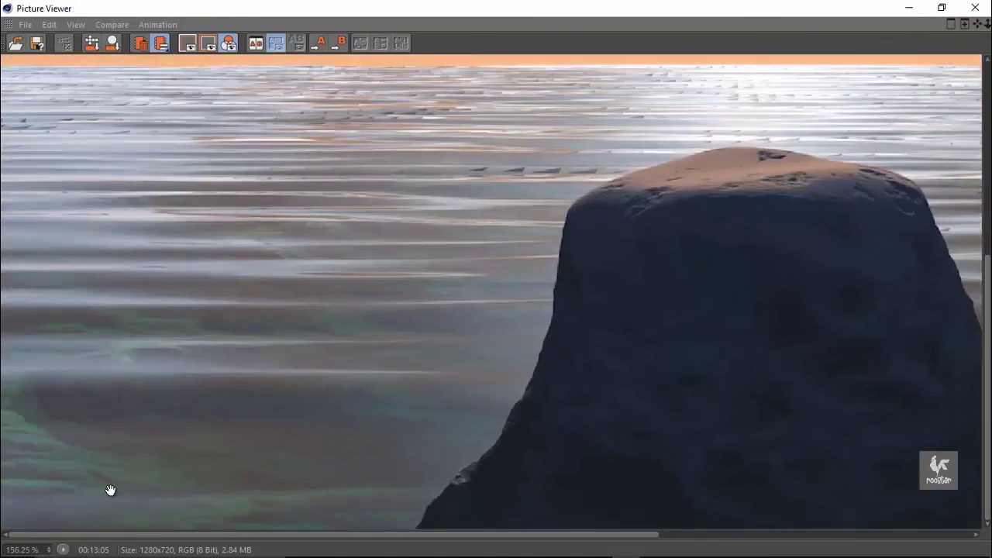
{"action": "mouse_move", "coordinate": [721, 455]}
{"action": "left_mouse_down"}
{"action": "mouse_move", "coordinate": [516, 421]}
{"action": "mouse_move", "coordinate": [173, 392]}
{"action": "left_mouse_up"}
{"action": "scroll", "coordinate": [453, 387], "scroll_direction": "down", "scroll_amount": 1}
{"action": "scroll", "coordinate": [453, 387], "scroll_direction": "down", "scroll_amount": 1}
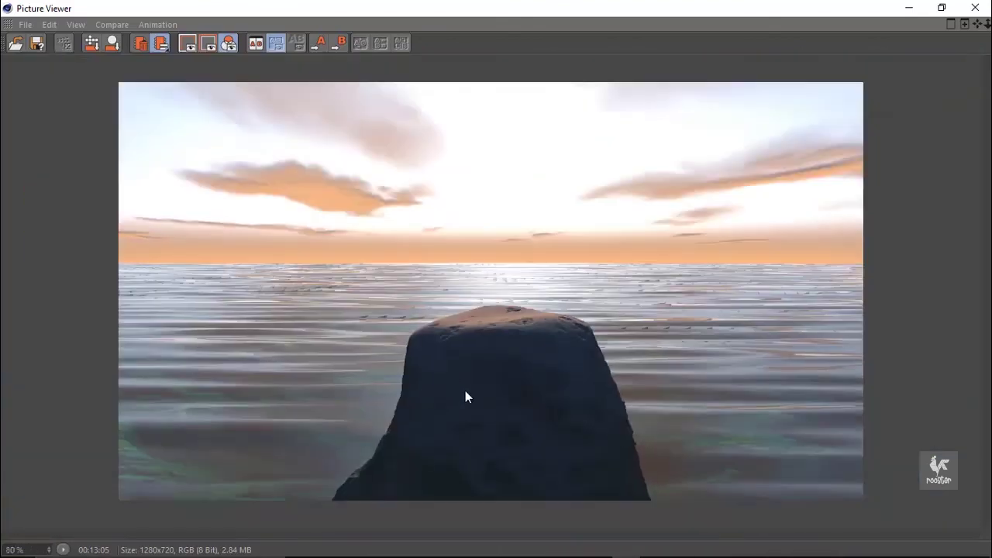